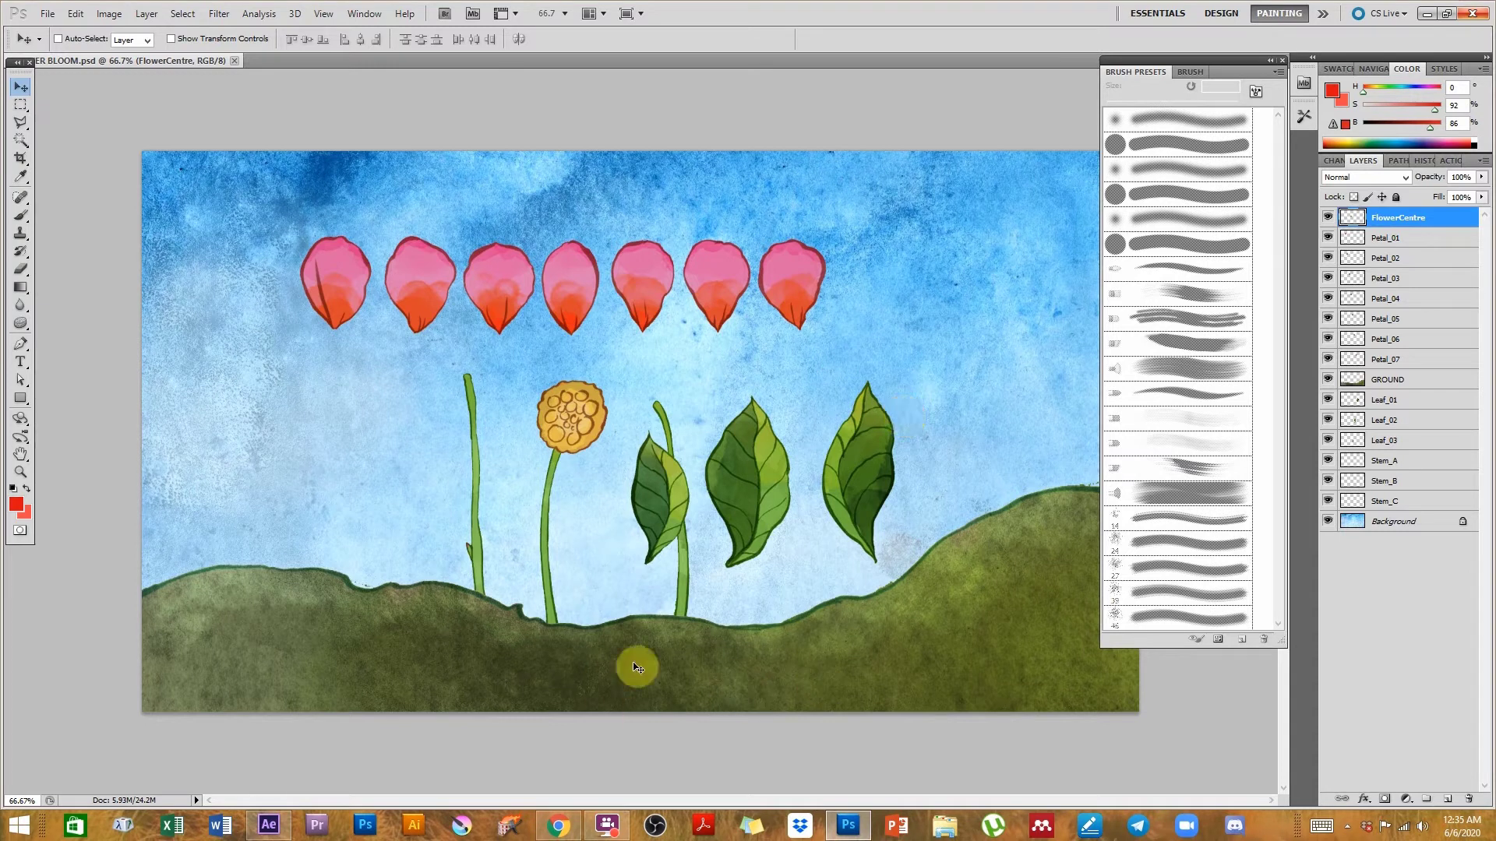
- Examine the flower artwork's layer stack, including the Petal_01 and GROUND layers
left_click(268, 824)
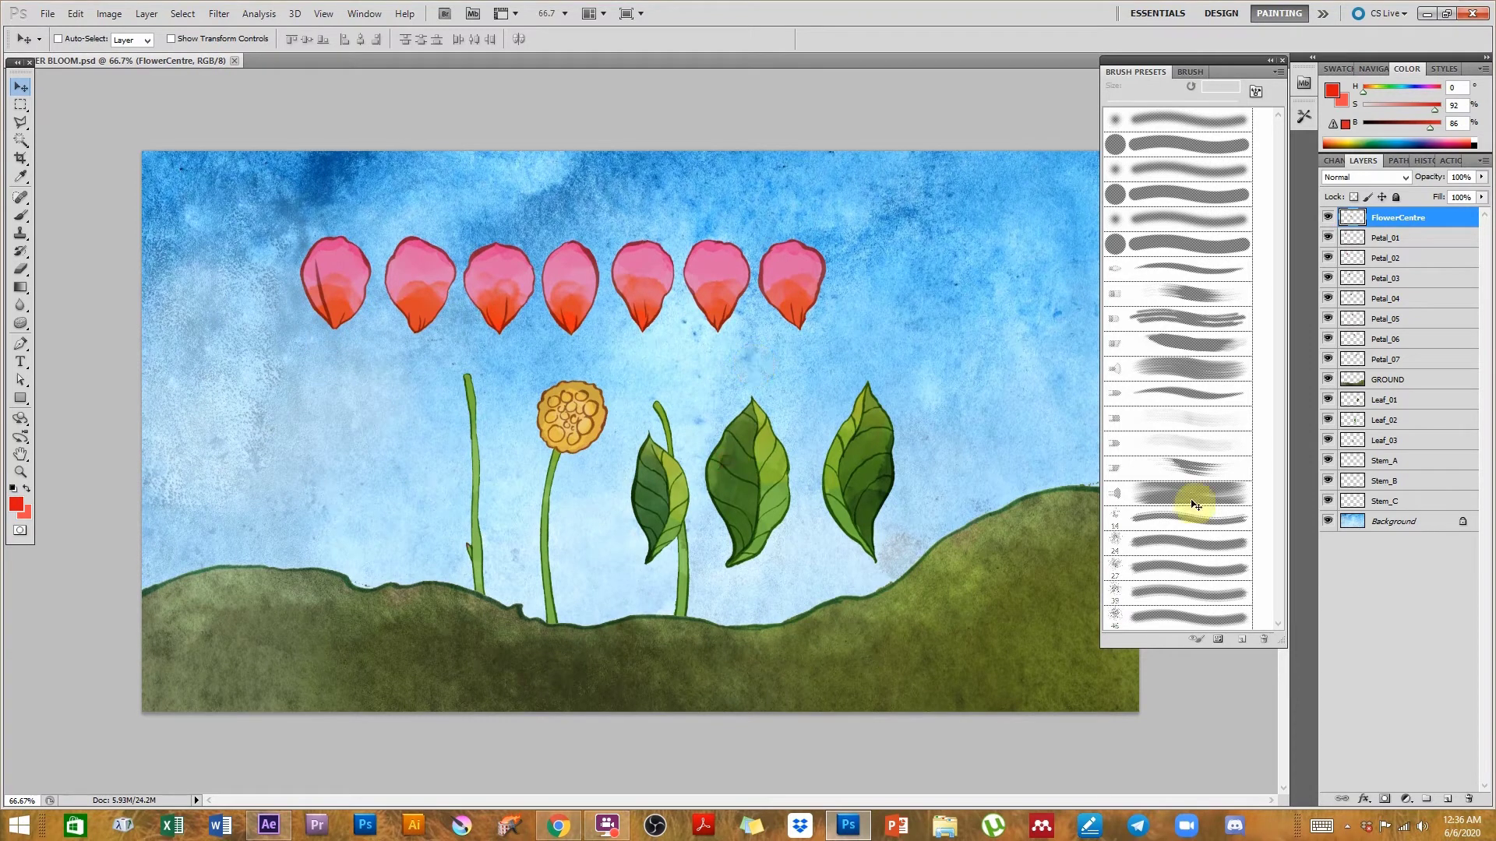
left_click(1383, 239)
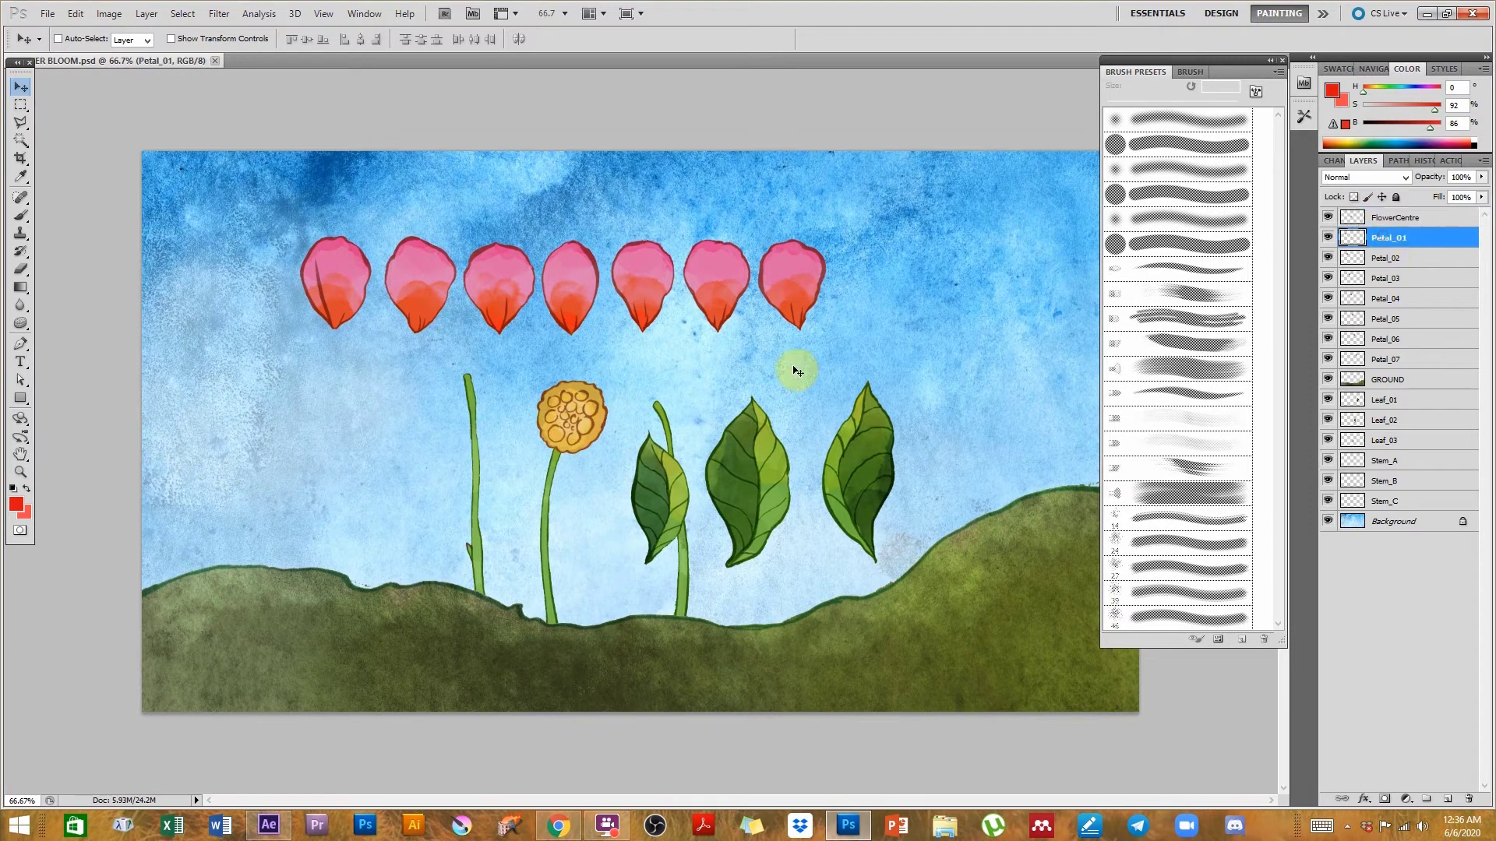
left_click(1410, 379)
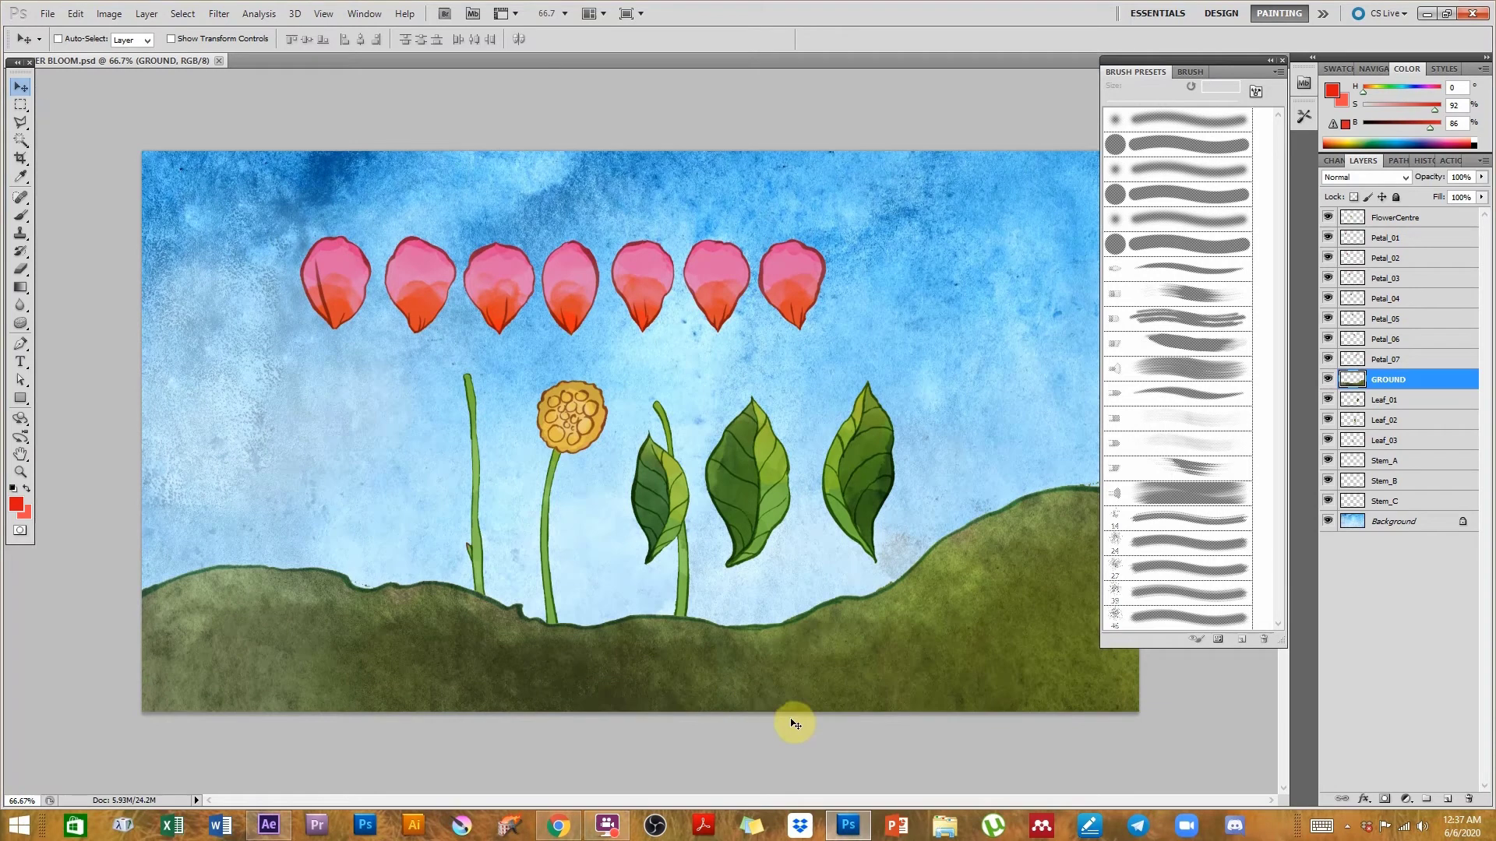
- Switch to After Effects and start a new project, discarding the unsaved changes to FLOWERBLOOM.aep
mouse_move(607, 826)
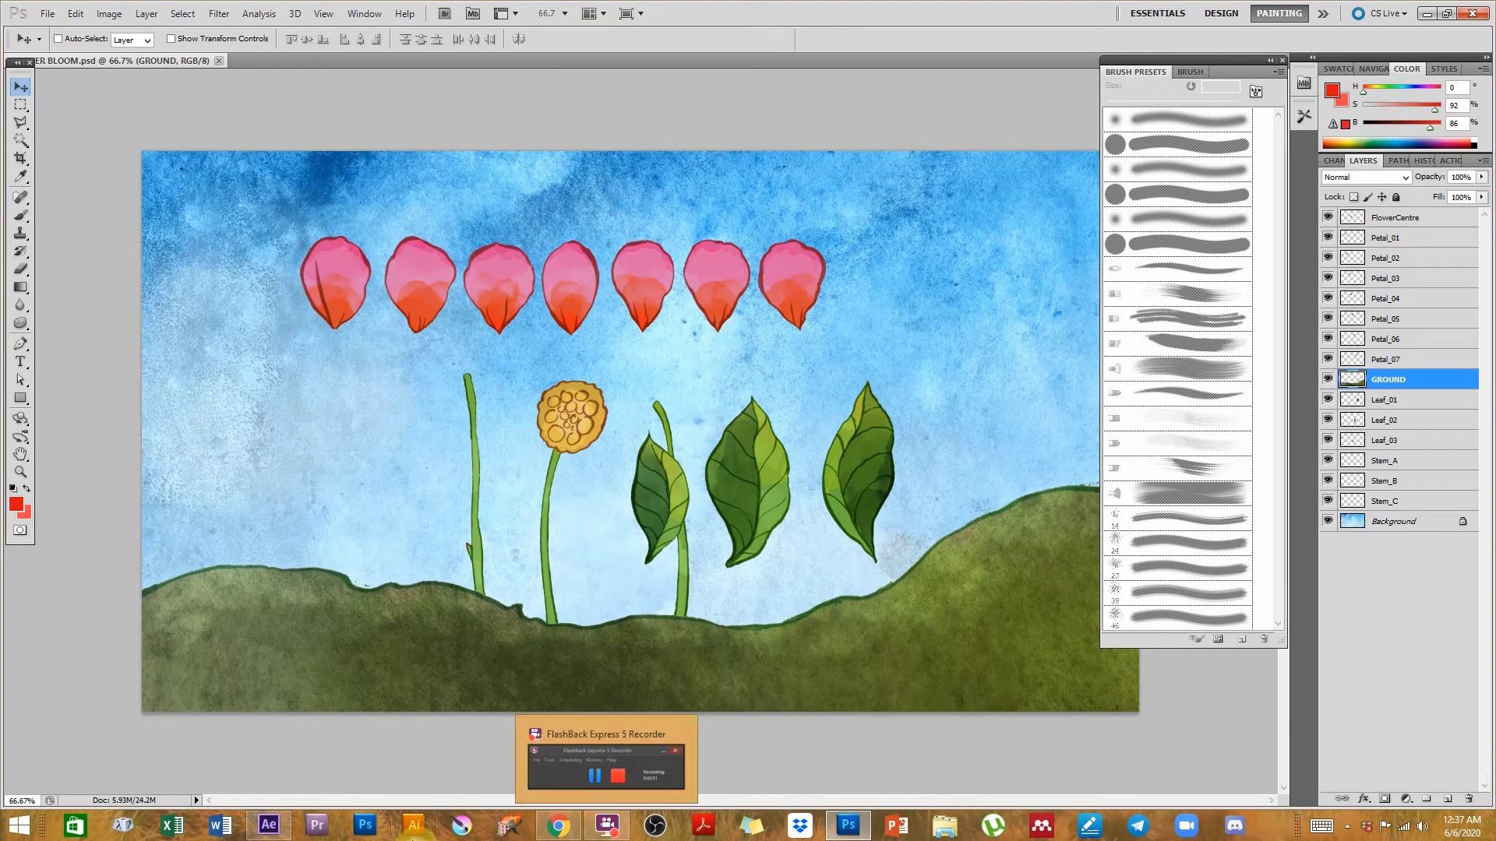
left_click(269, 826)
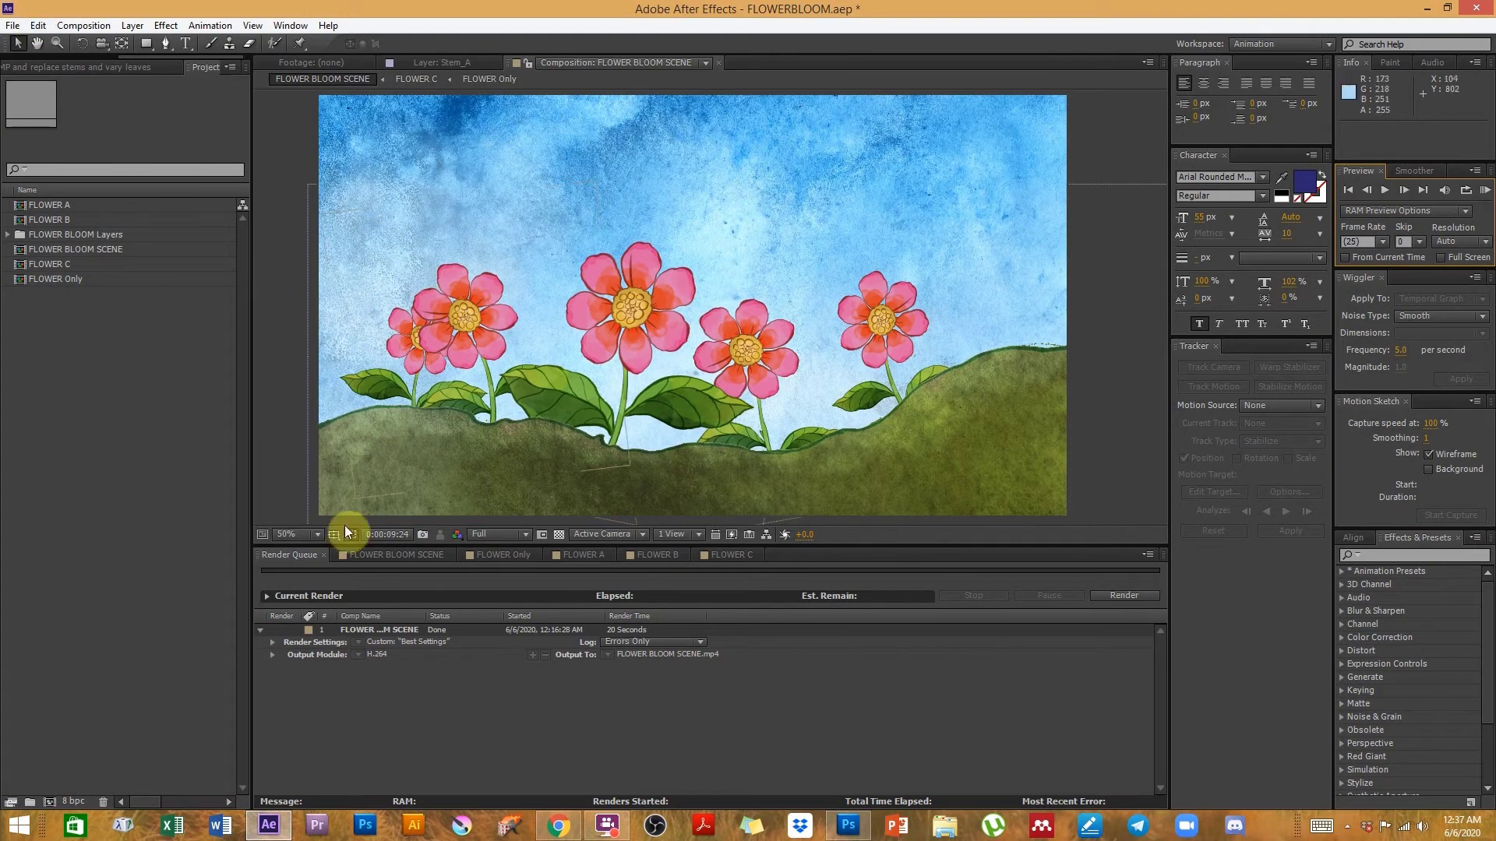
left_click(13, 25)
mouse_move(31, 48)
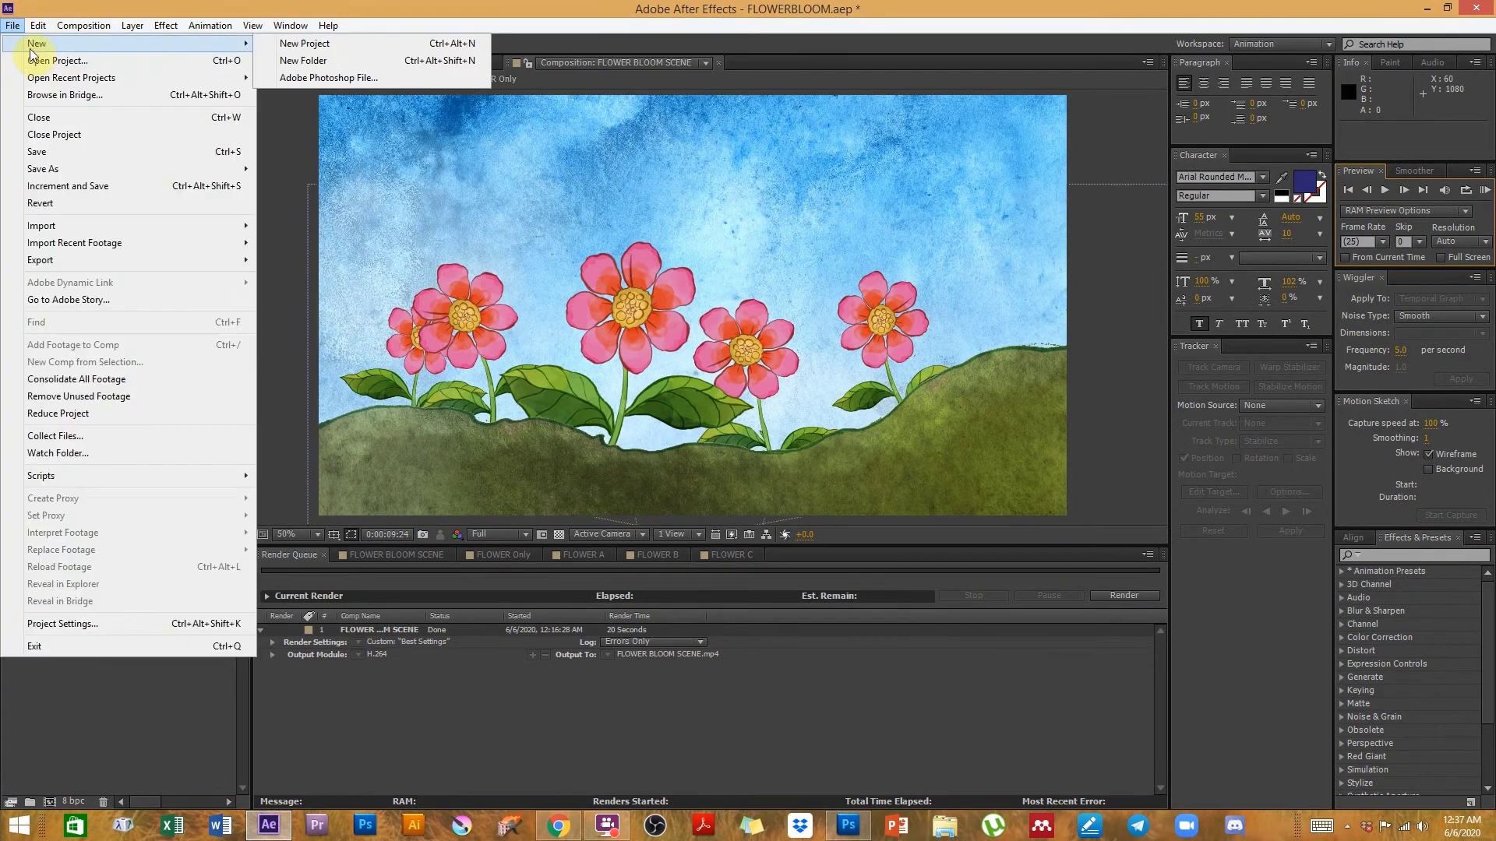
left_click(282, 42)
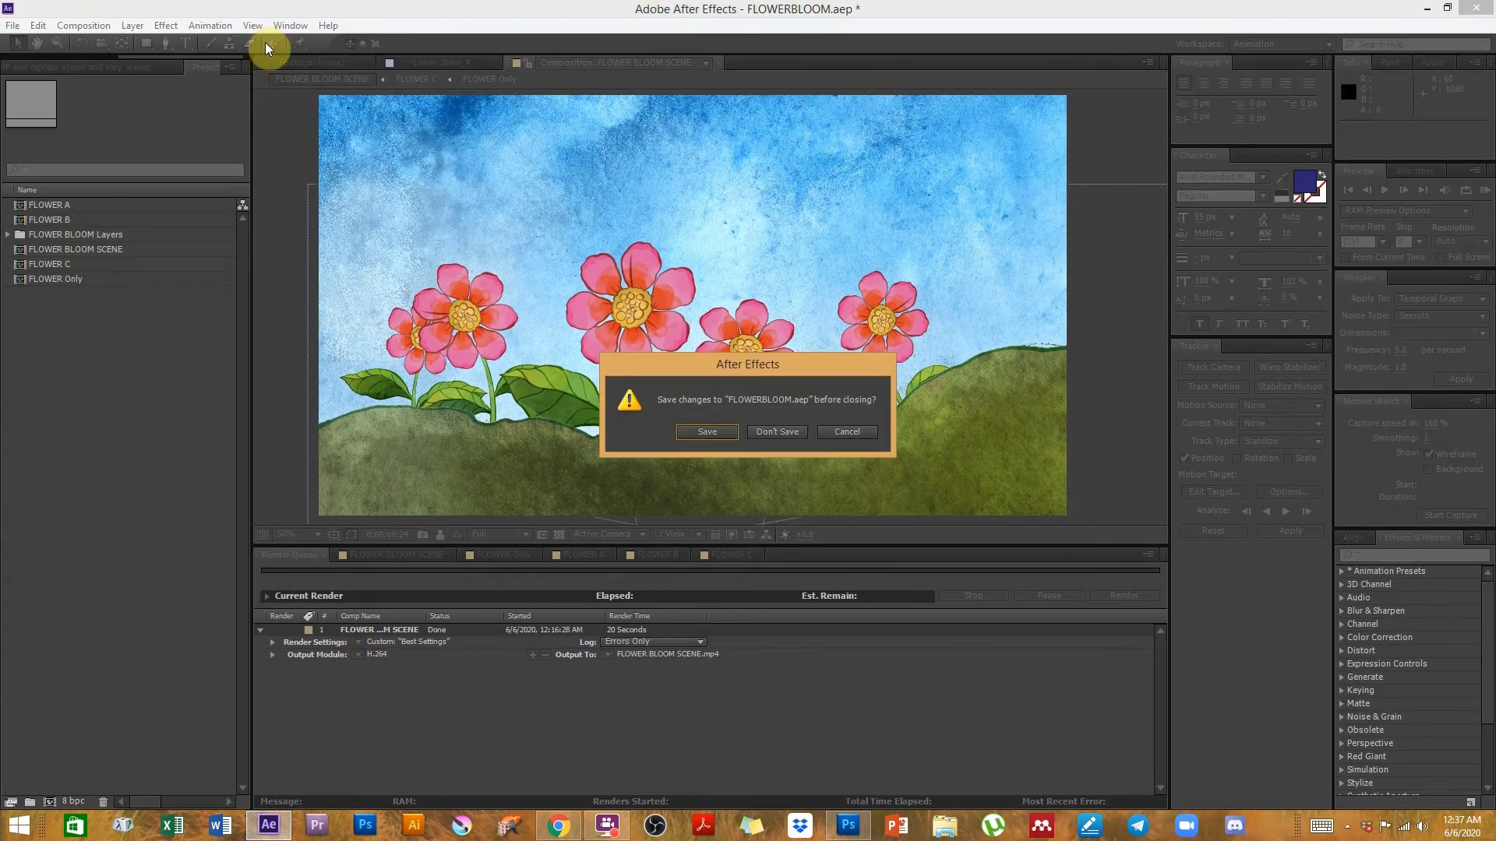
left_click(764, 433)
- Import FLOWER BLOOM.psd from the COMP NESTING_Flower folder as Composition - Retain Layer Sizes with editable layer styles
left_click(12, 25)
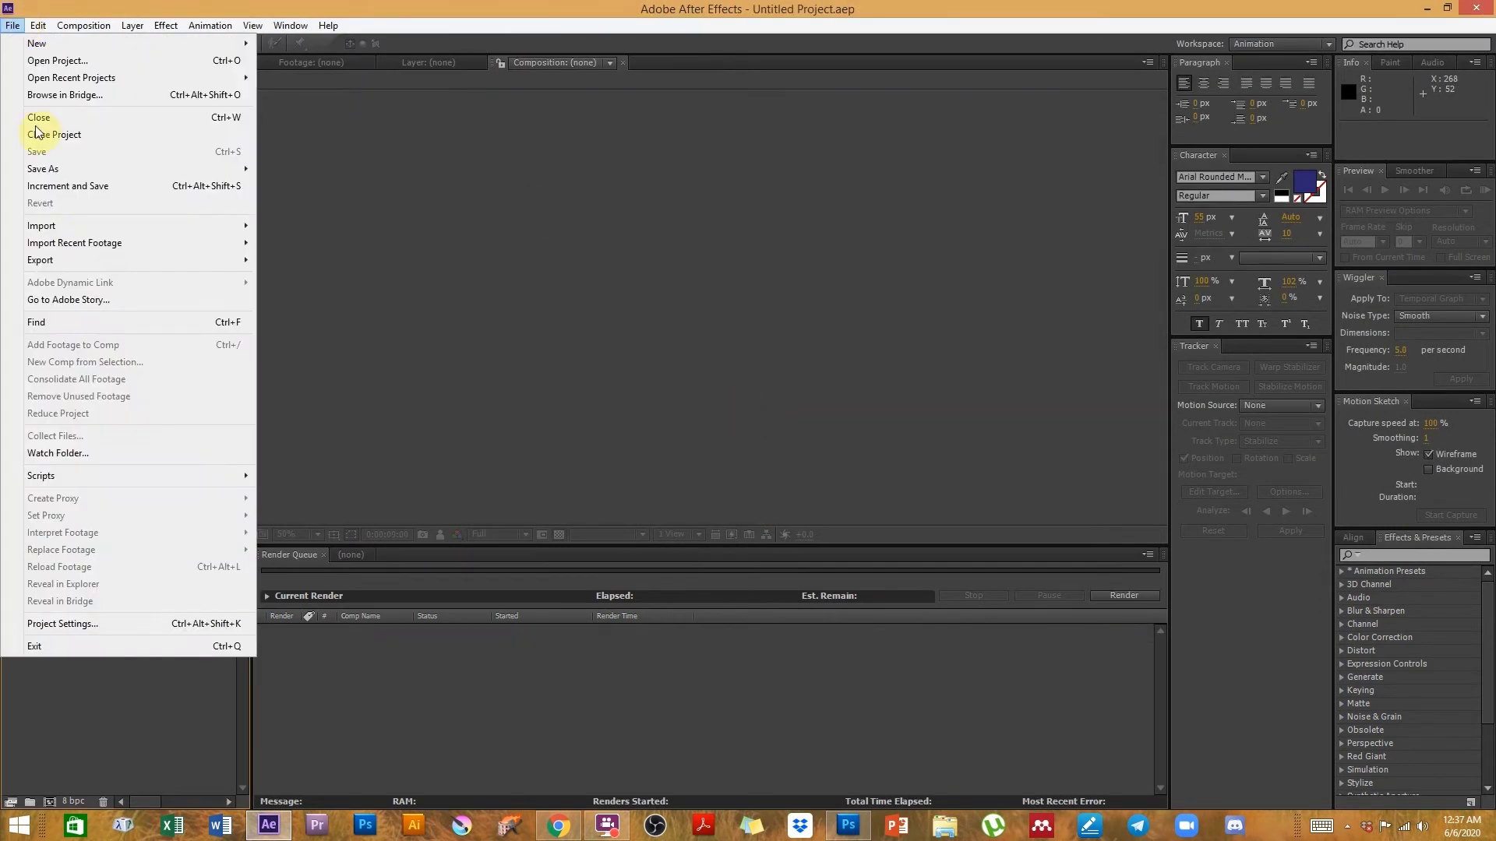
mouse_move(93, 226)
left_click(285, 231)
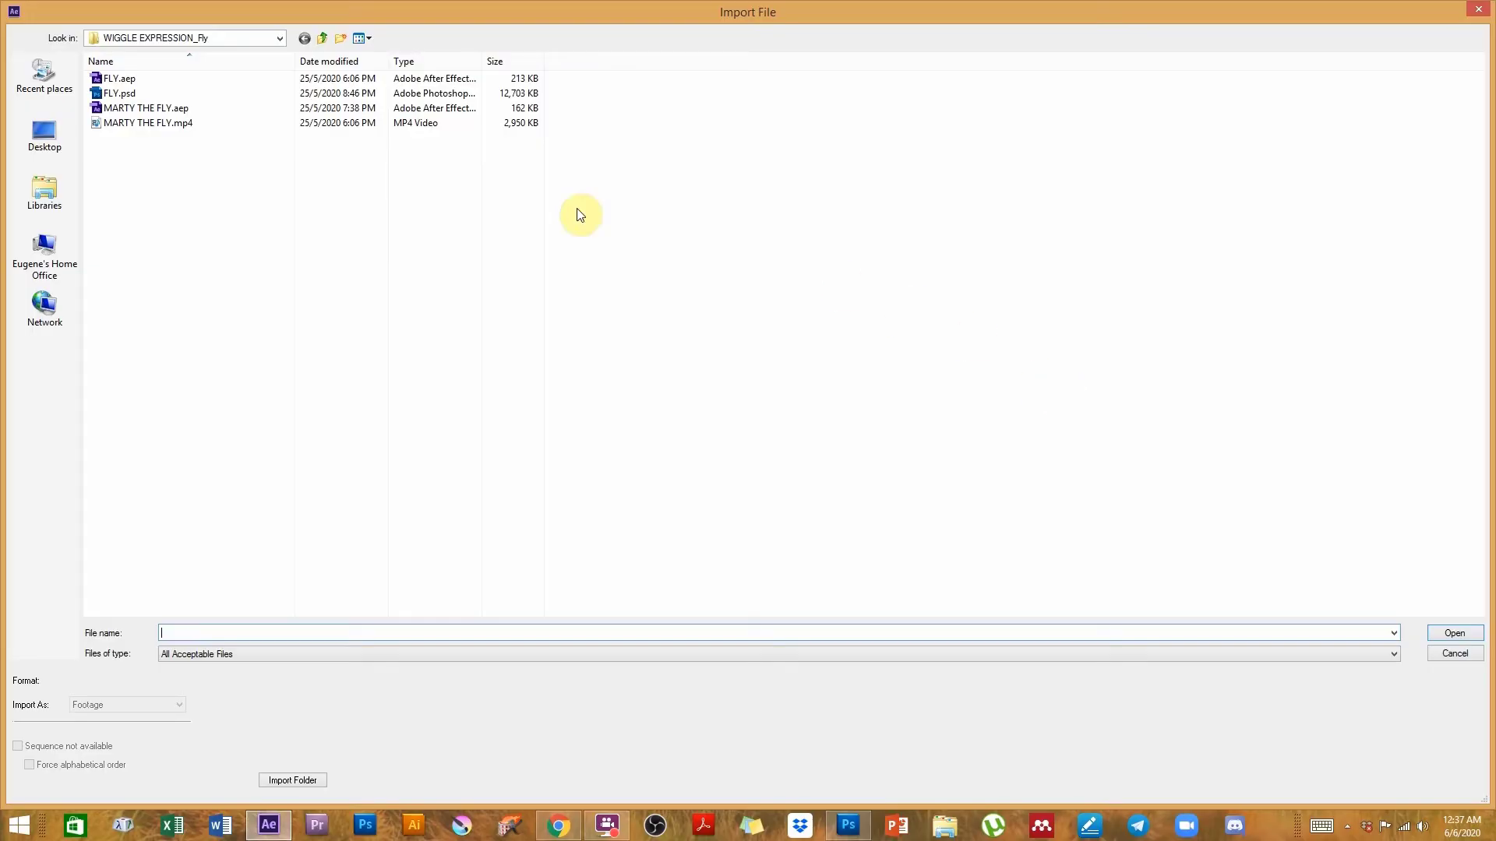
left_click(320, 39)
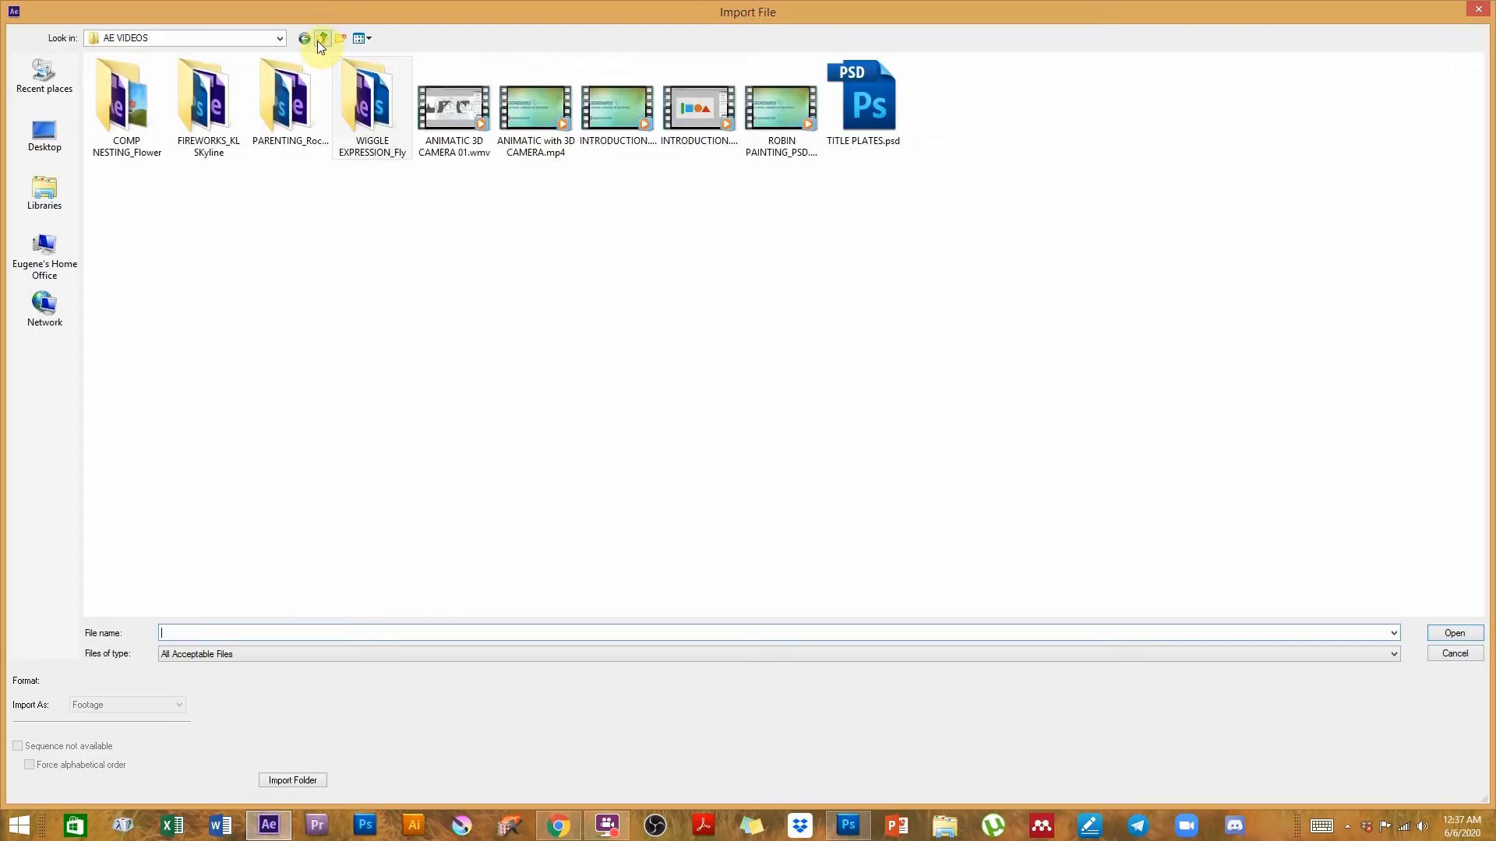
double_click(114, 119)
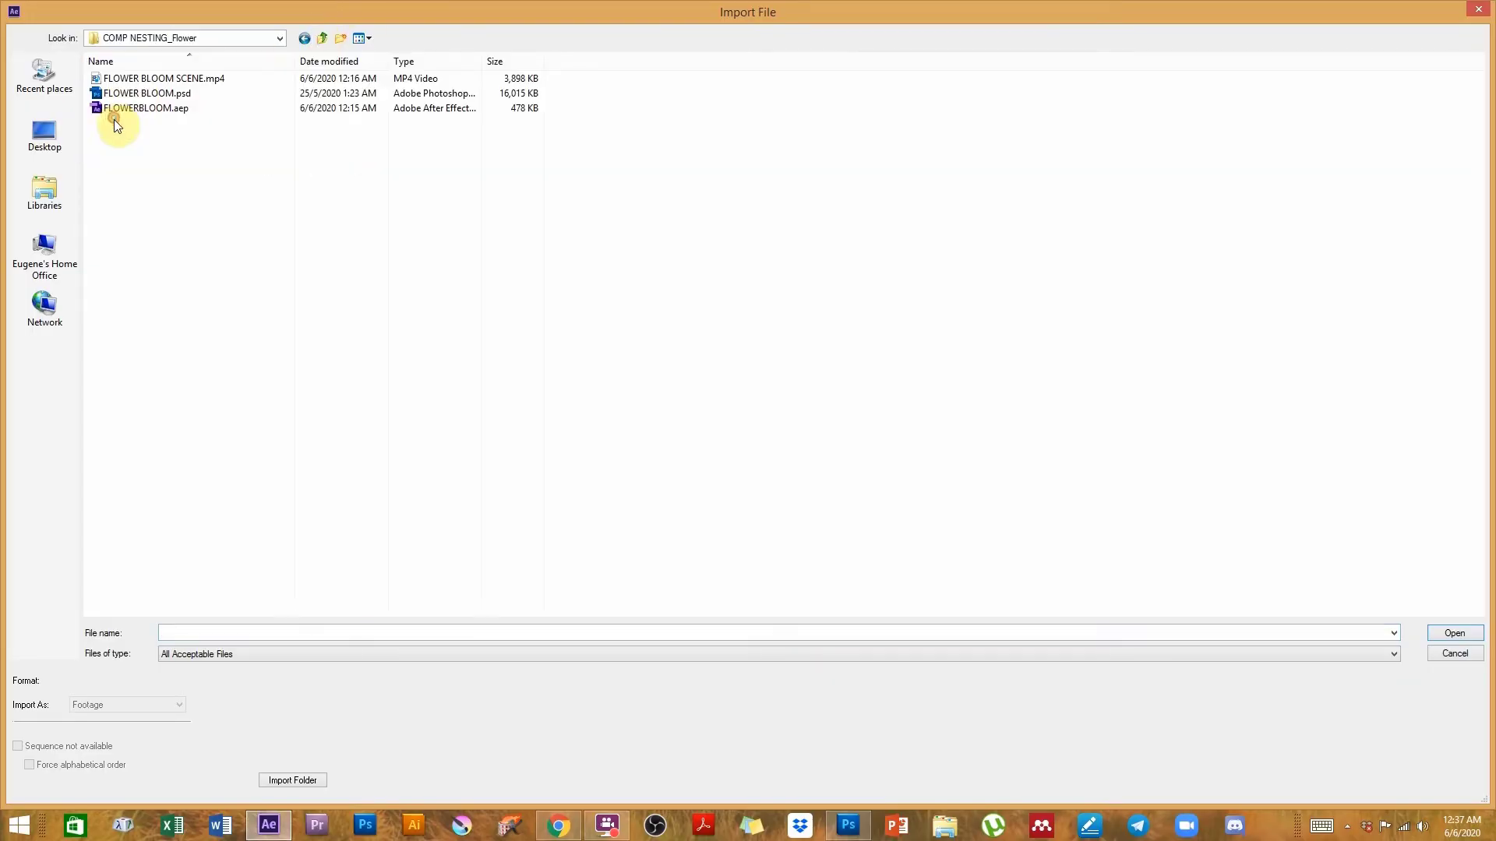
left_click(131, 92)
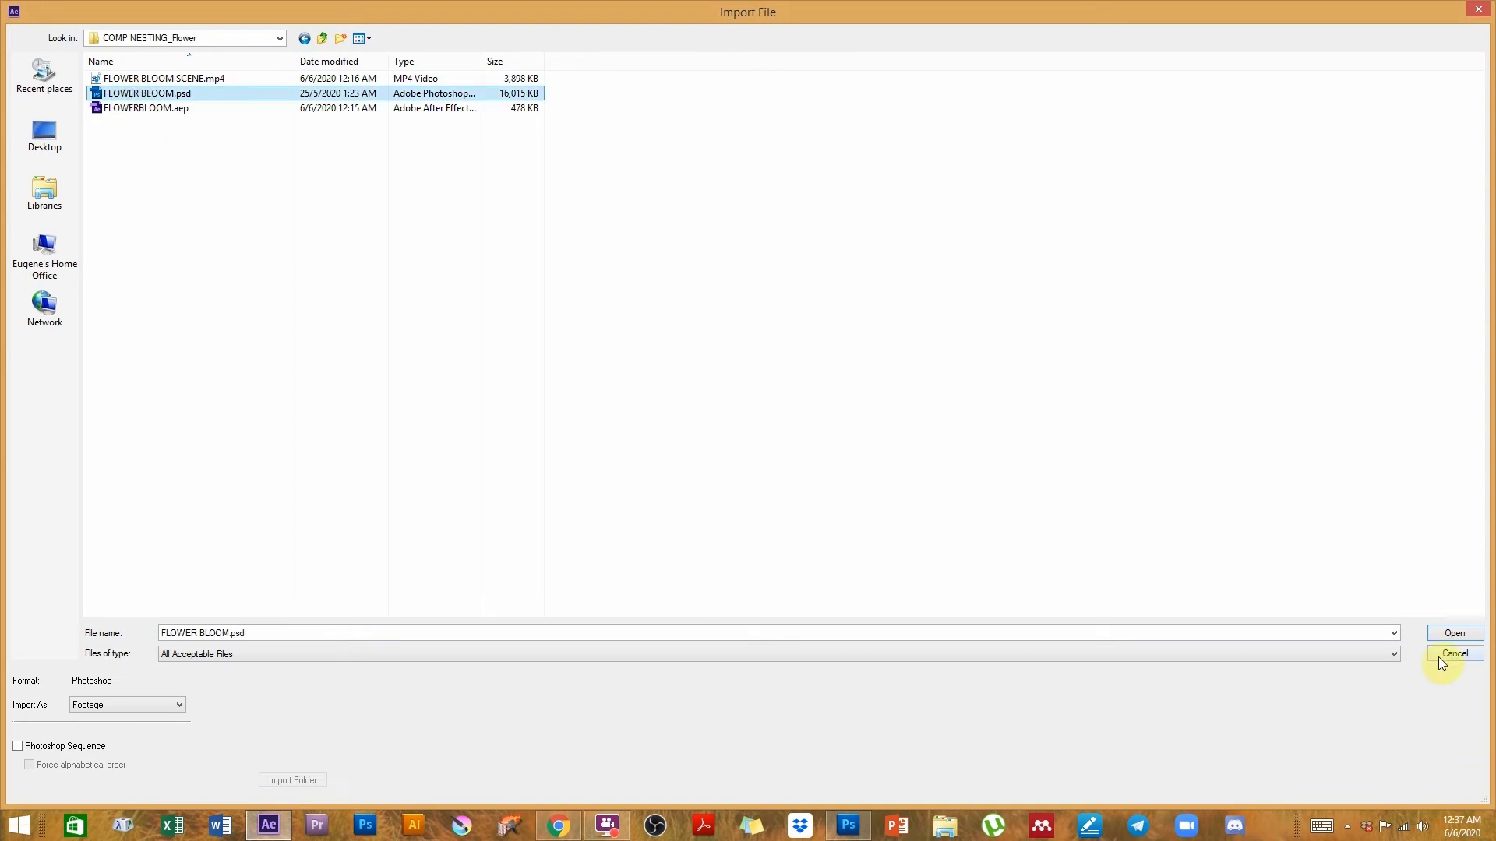
left_click(138, 704)
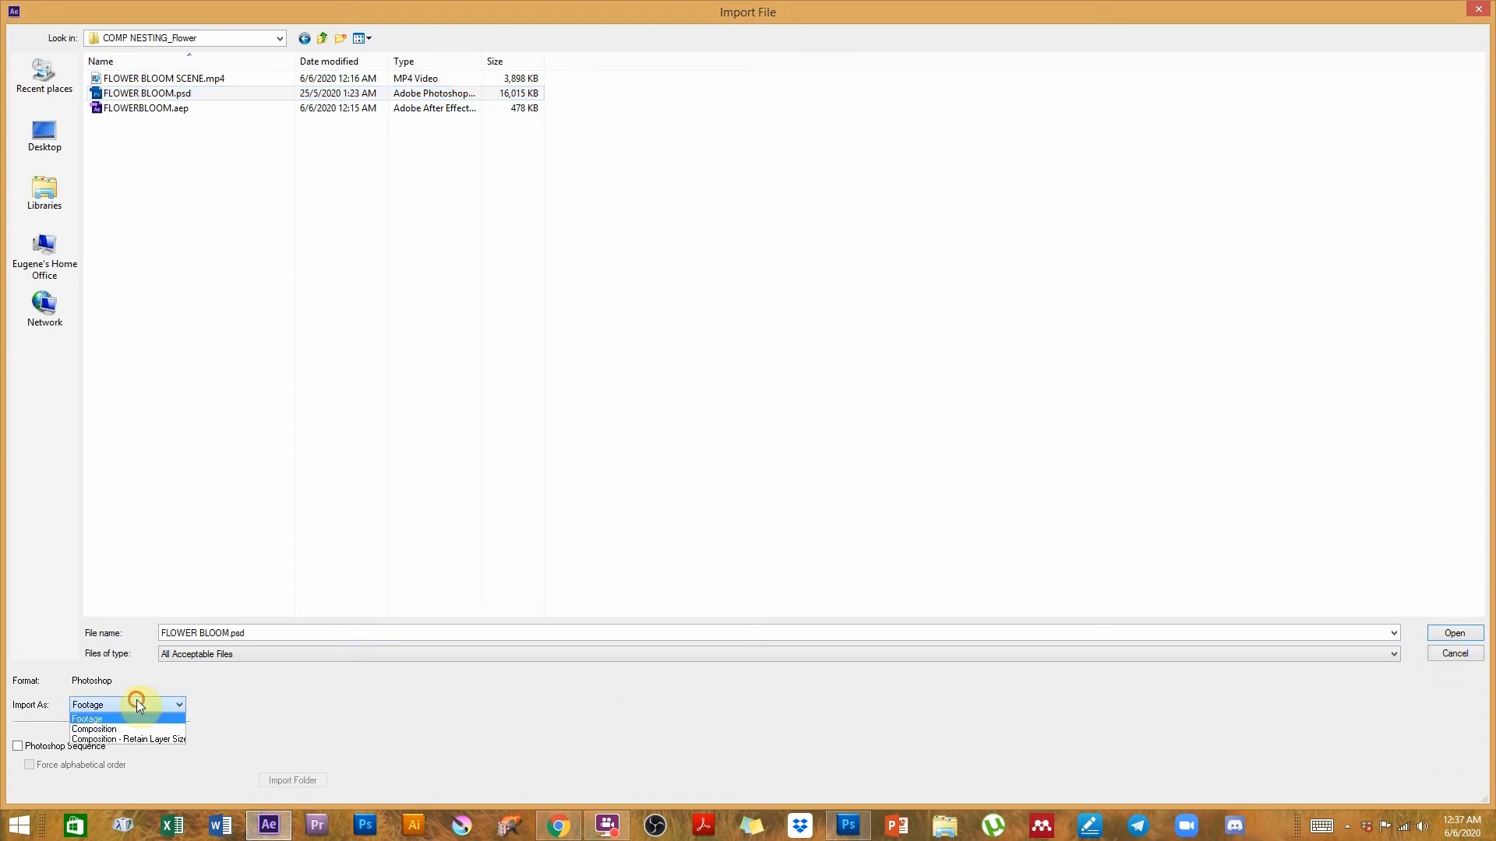
left_click(140, 741)
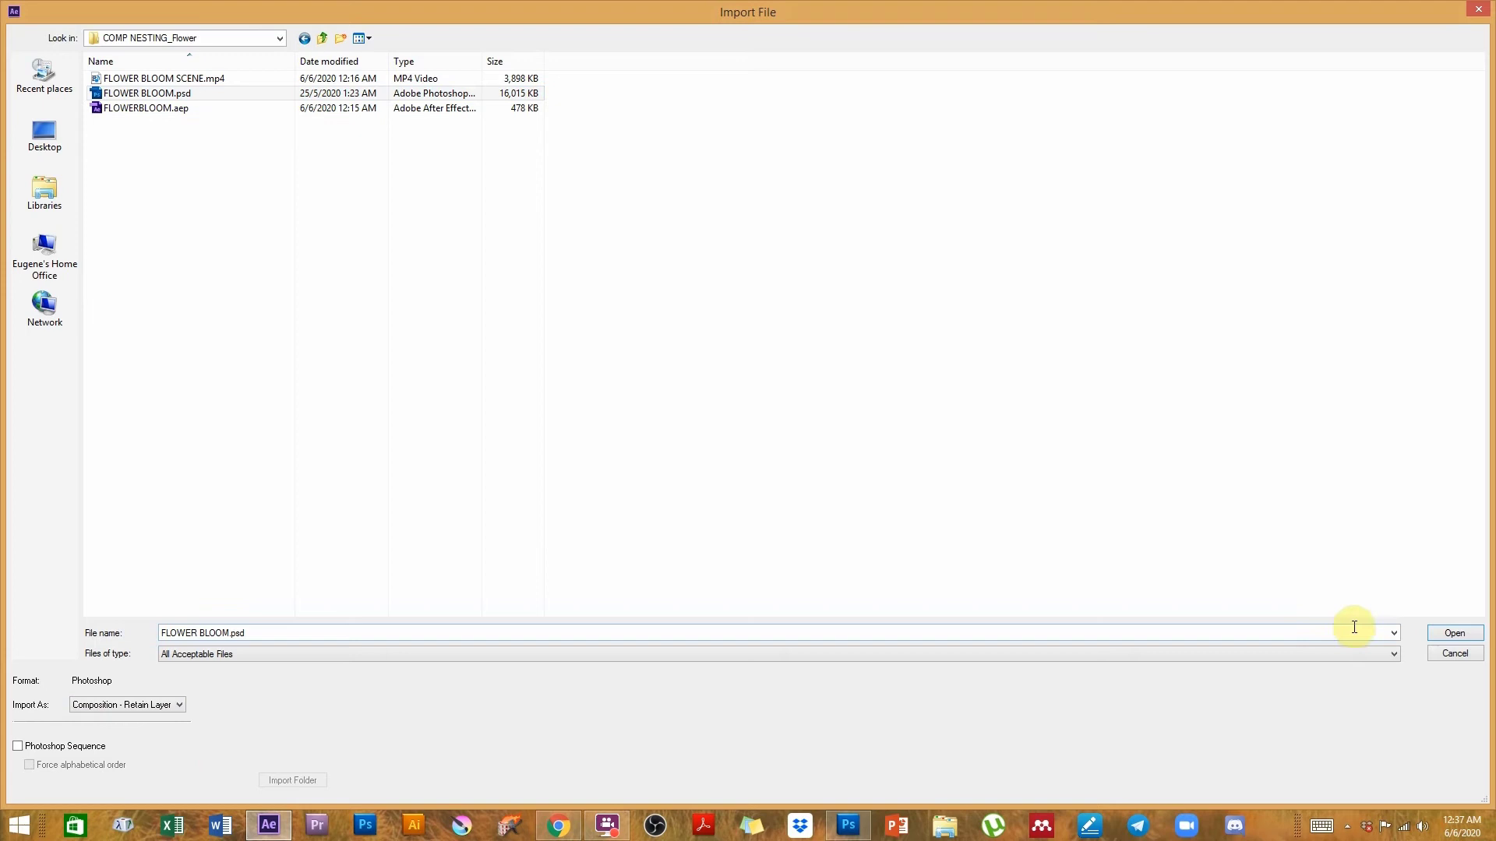
left_click(1448, 634)
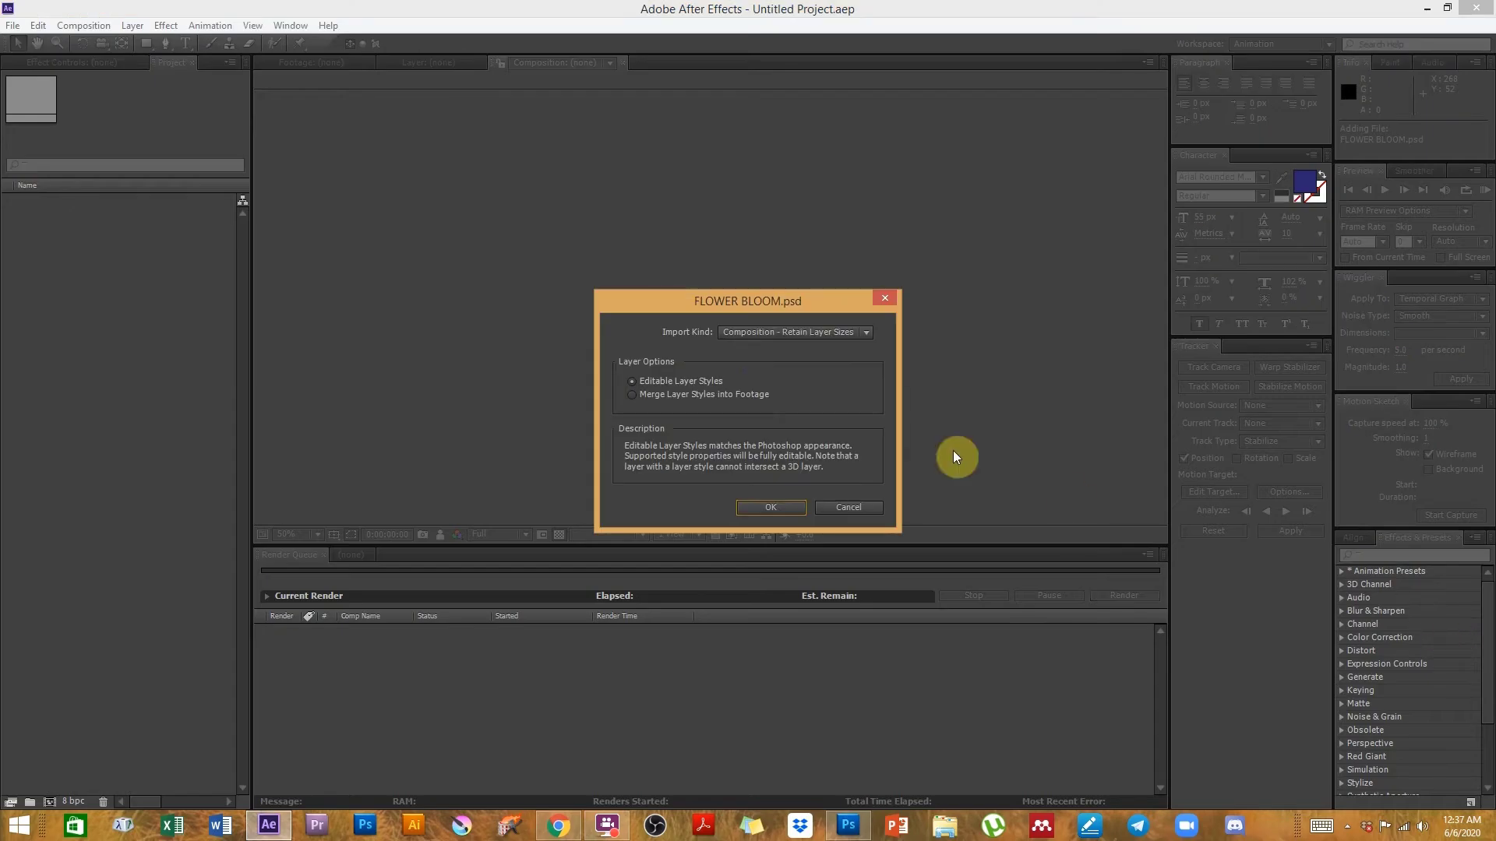
left_click(779, 509)
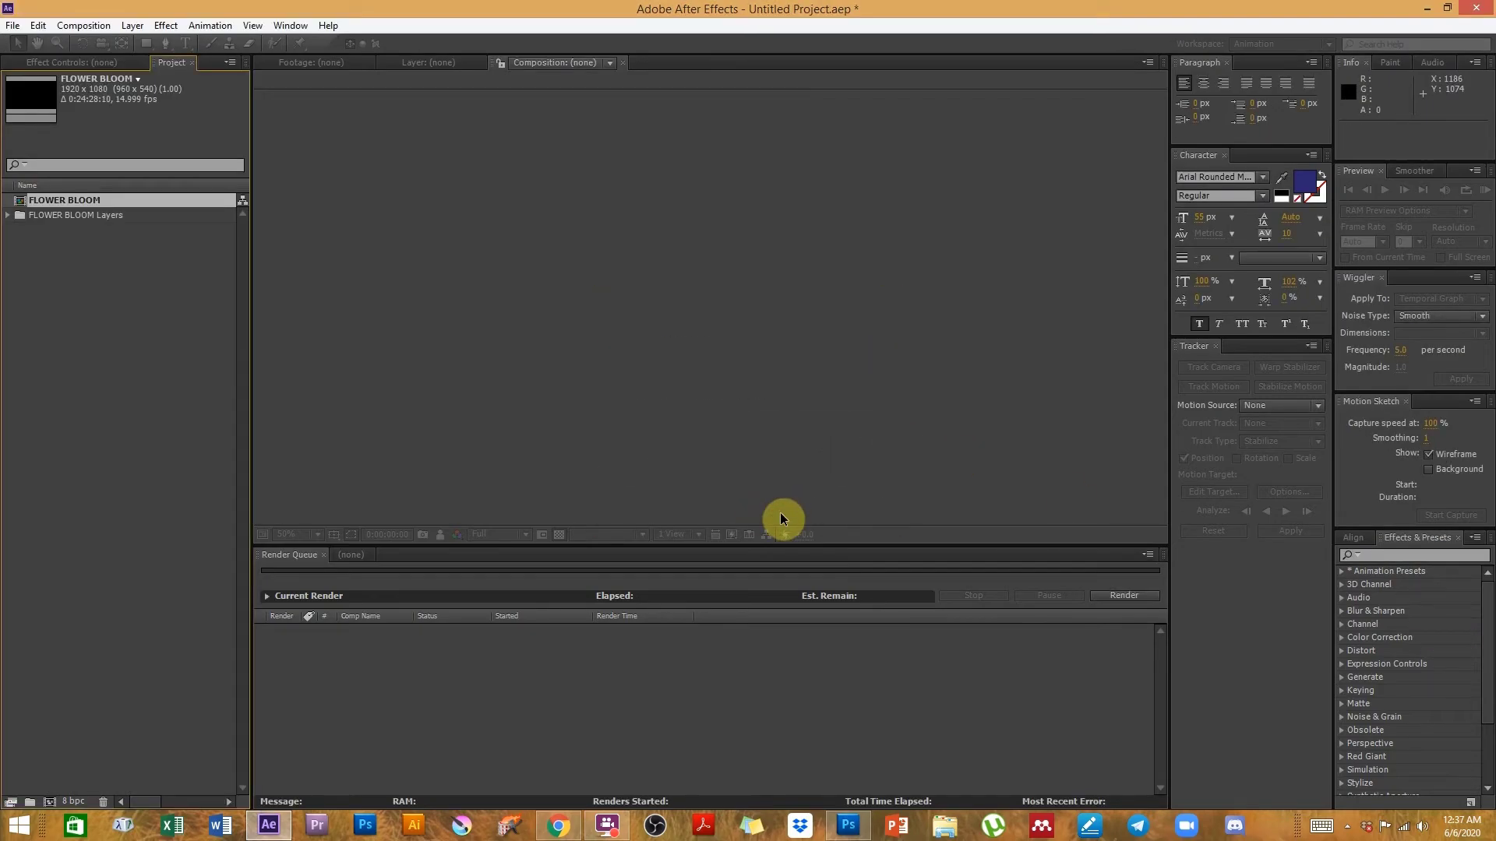
- Expand the FLOWER BLOOM Layers folder and open the FLOWER BLOOM composition
left_click(50, 200)
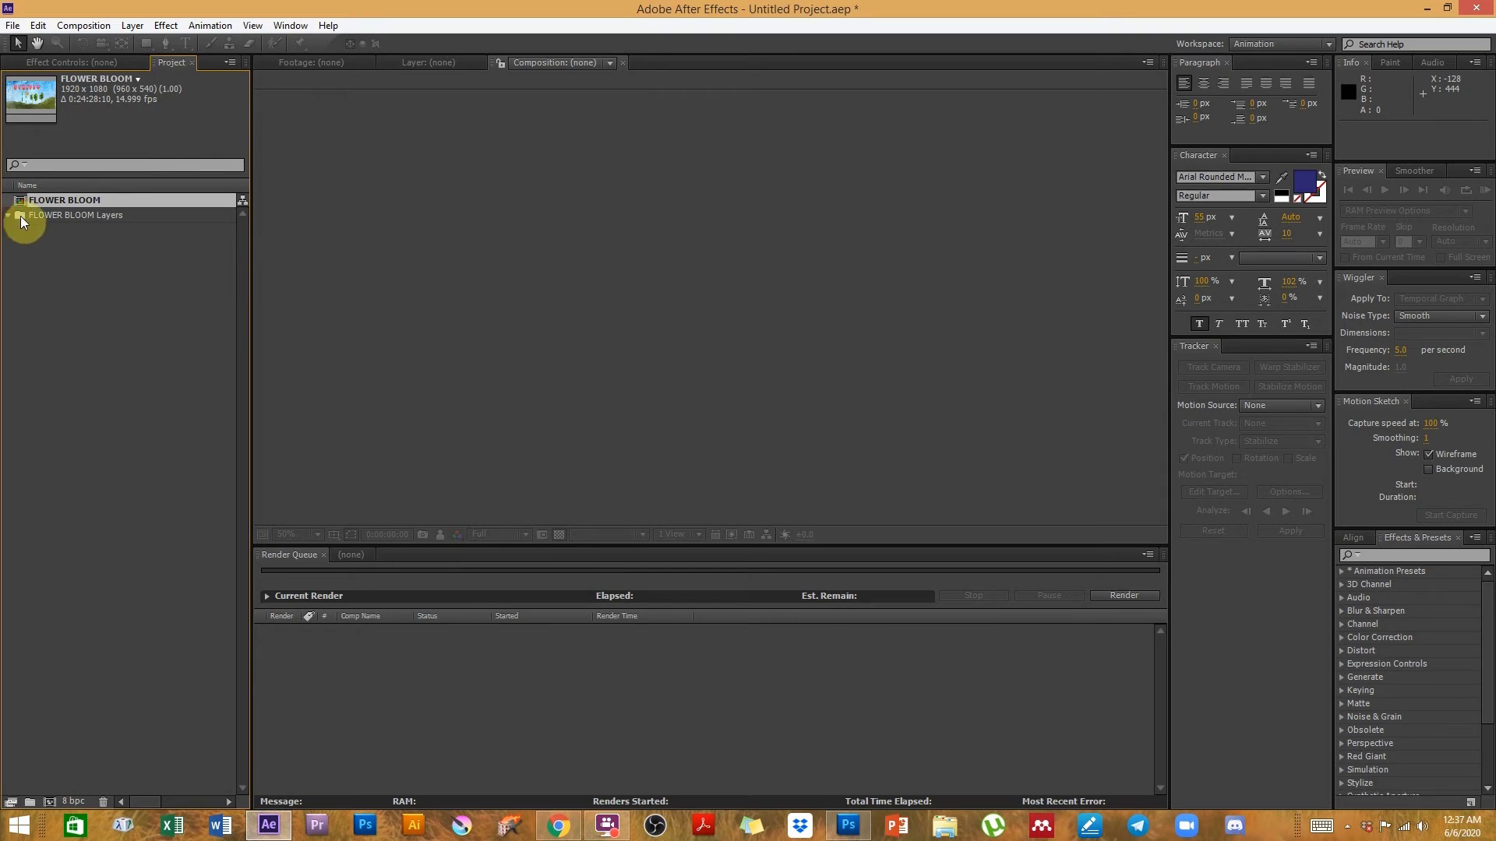
left_click(20, 218)
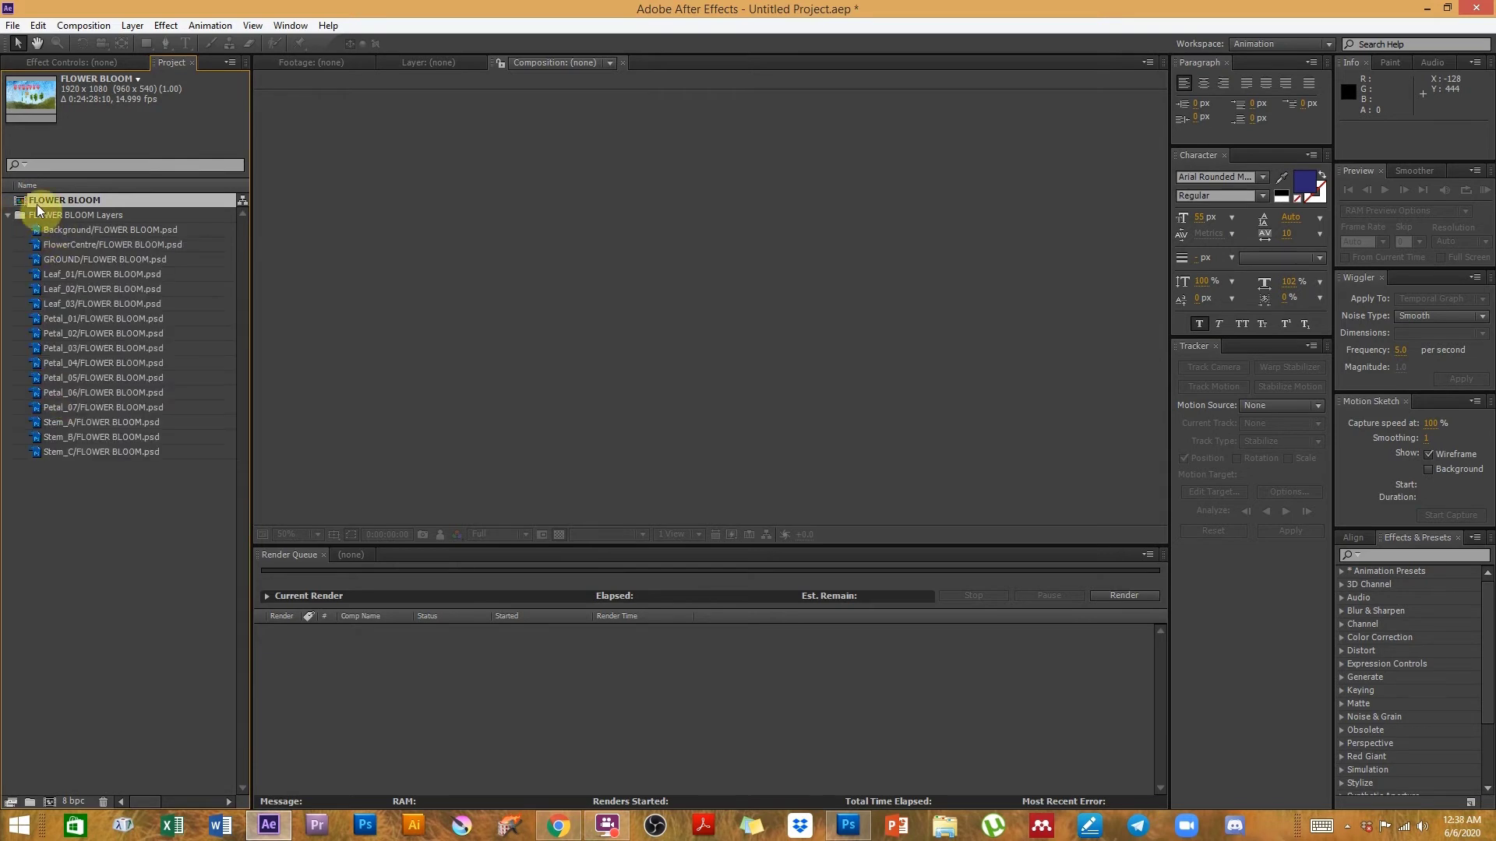
double_click(36, 201)
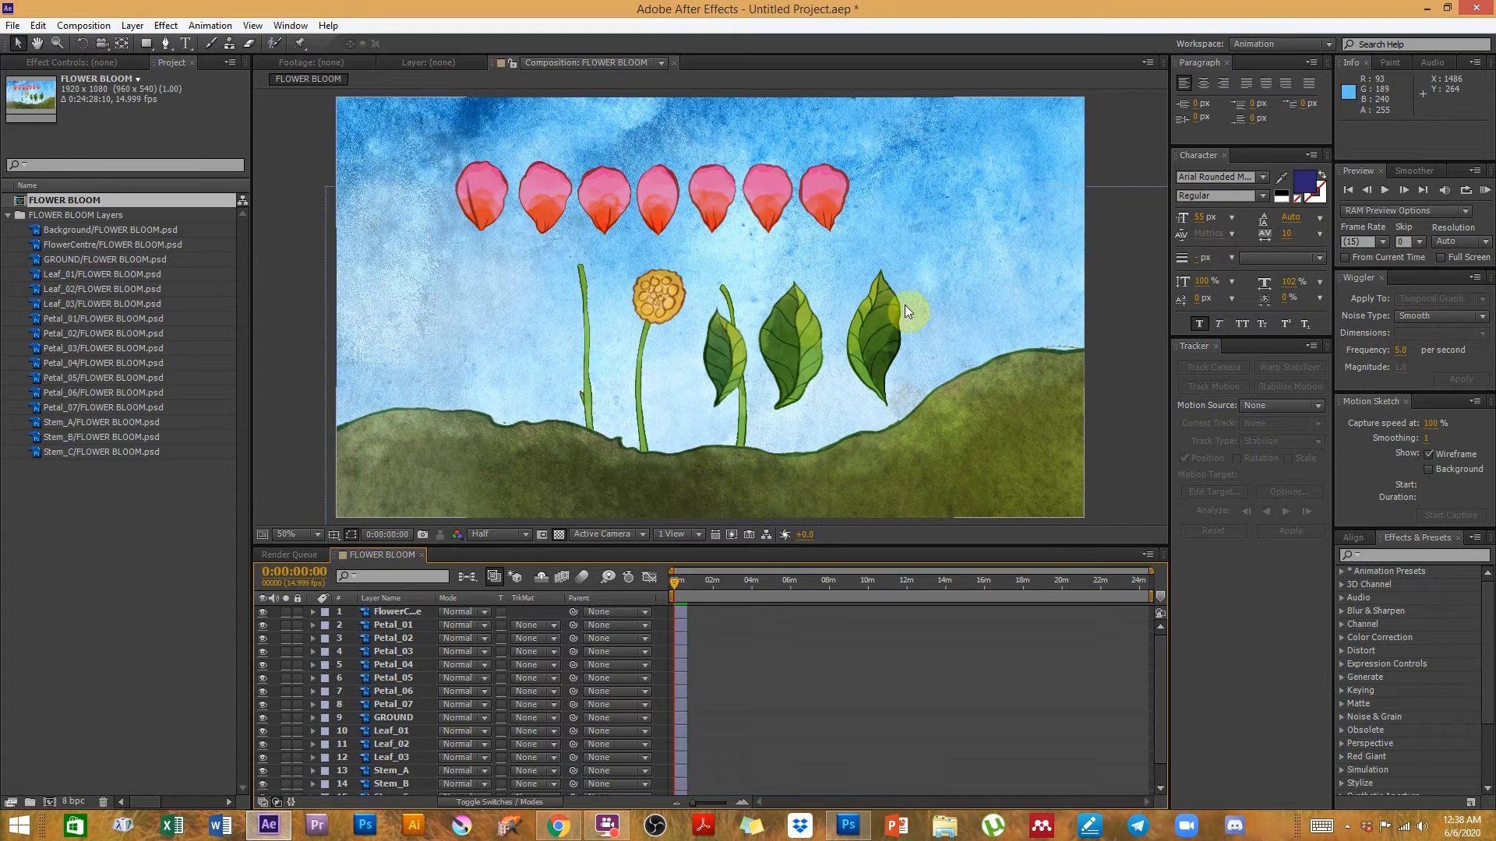
key("h")
left_click_drag(651, 434, 861, 363)
key("v")
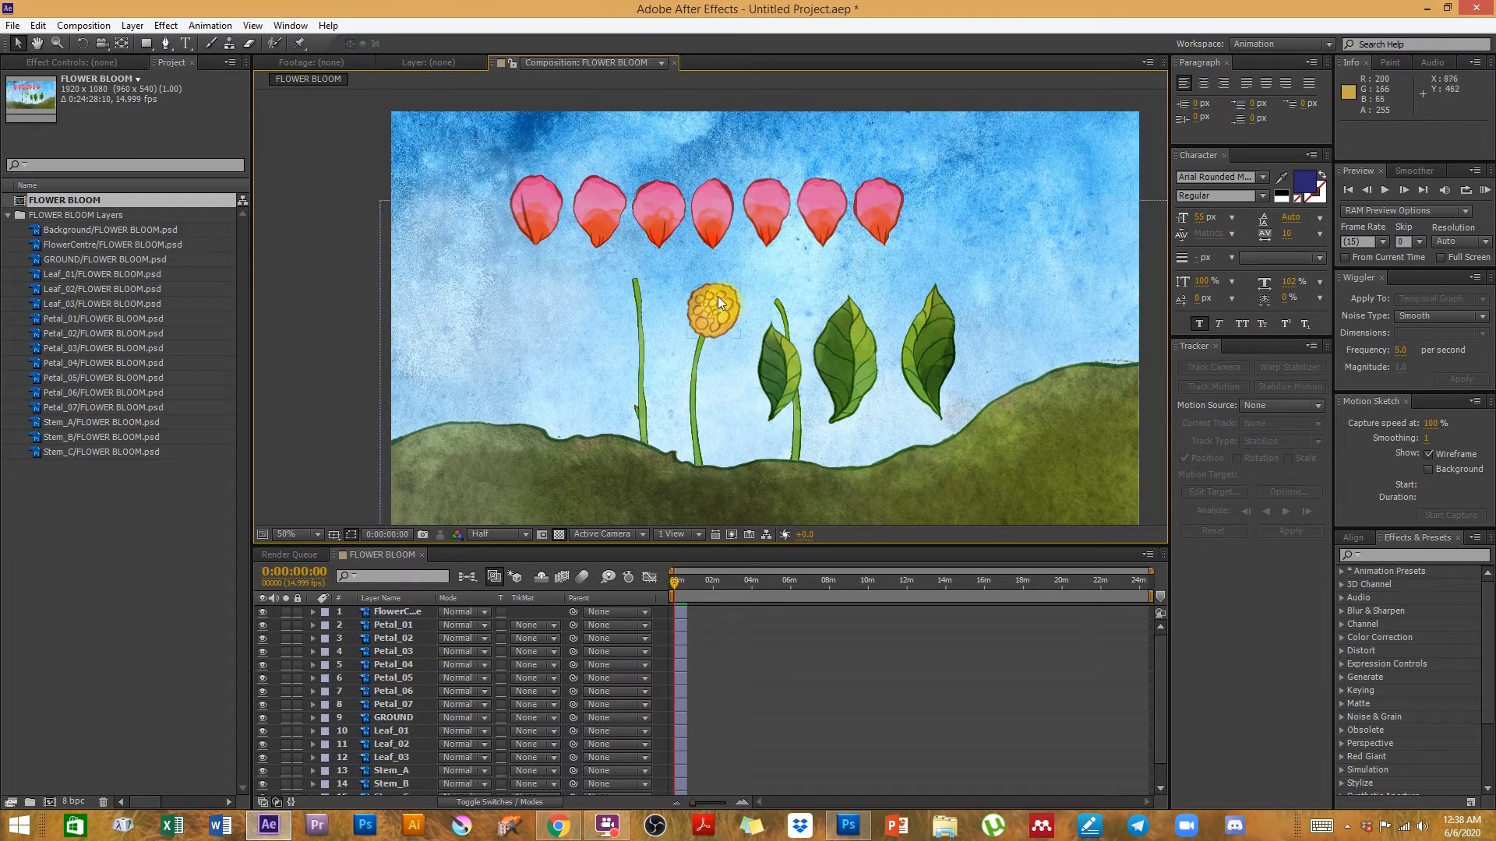
- Set the FLOWER BLOOM composition's duration to 0:00:10:00
left_click(413, 609)
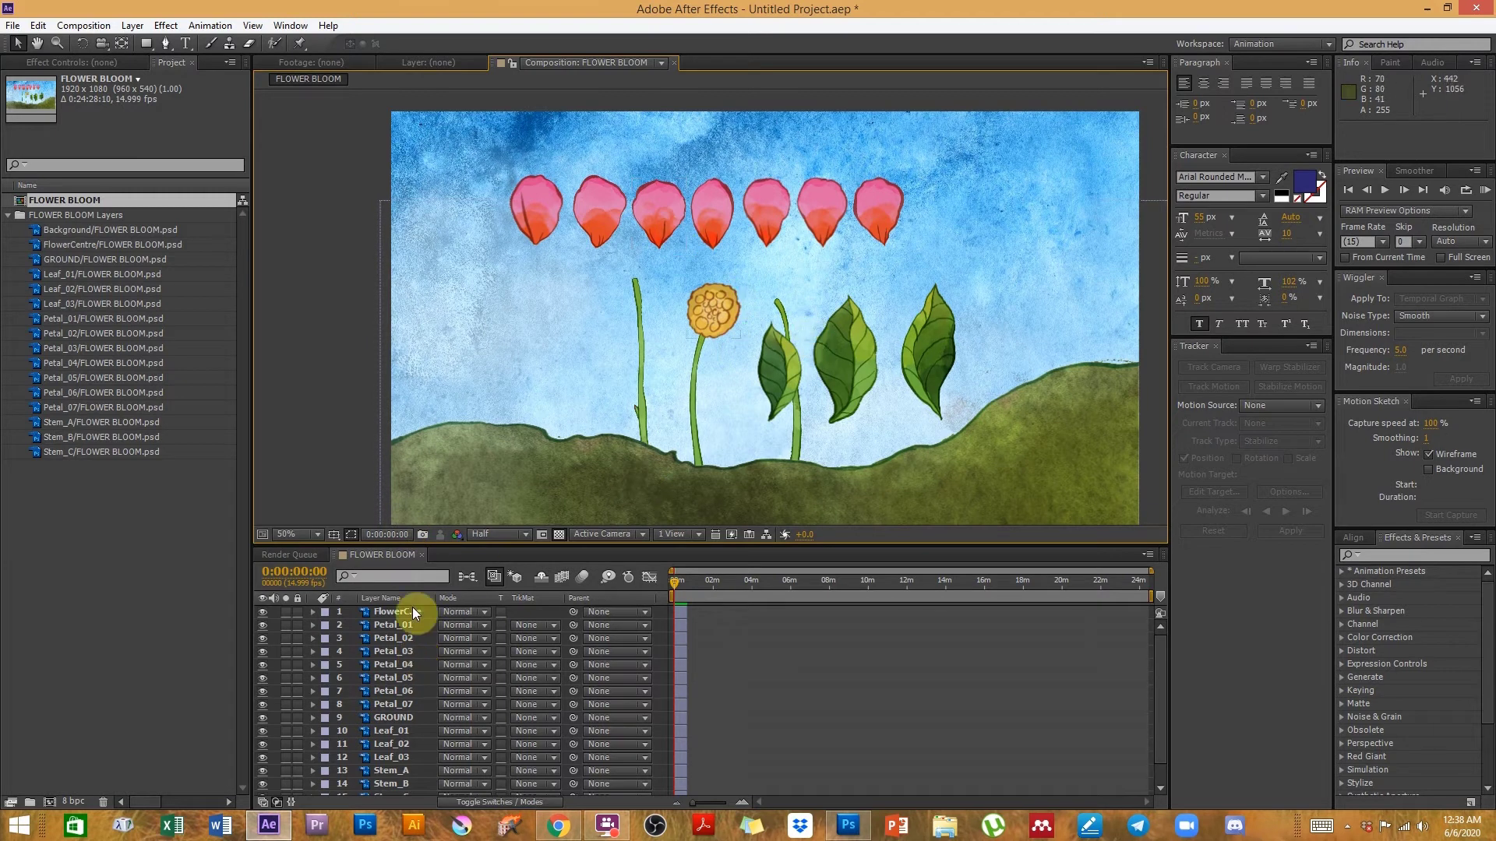
left_click(681, 611)
left_click_drag(720, 595, 650, 596)
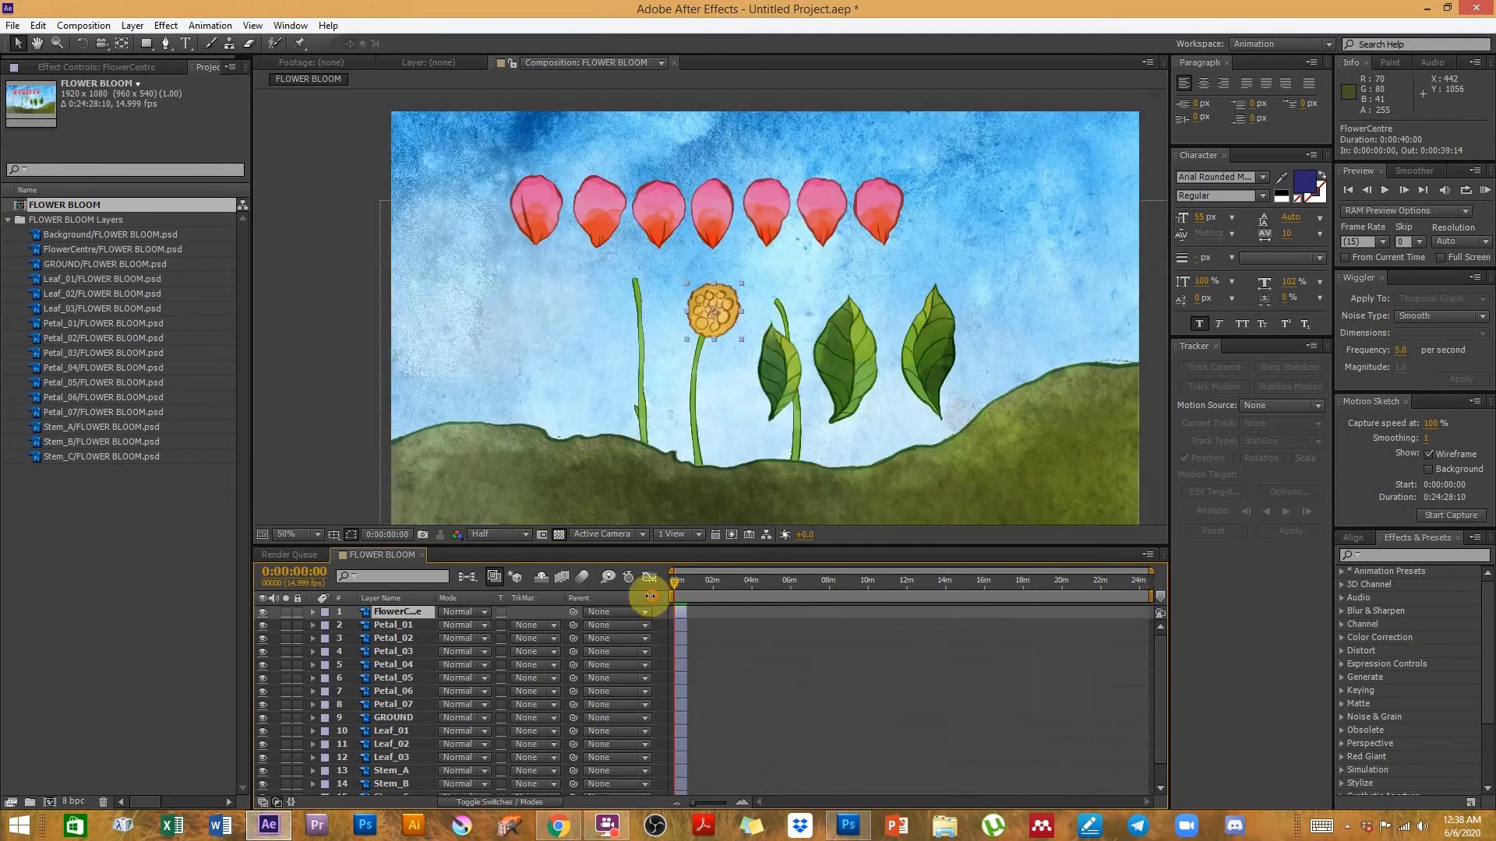
left_click(84, 25)
left_click(94, 64)
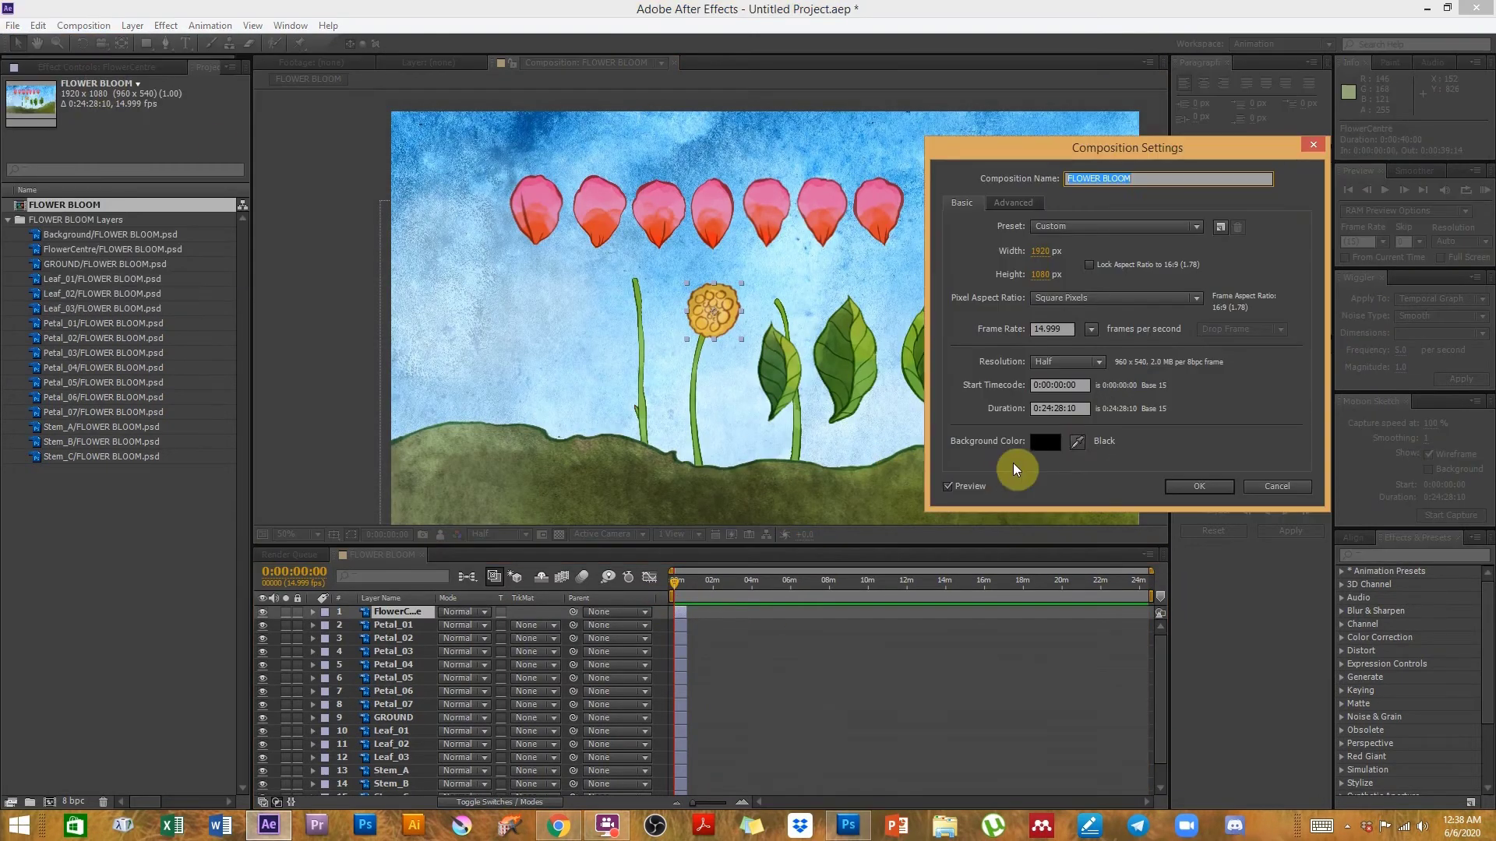
left_click(1056, 408)
double_click(1056, 409)
type("10")
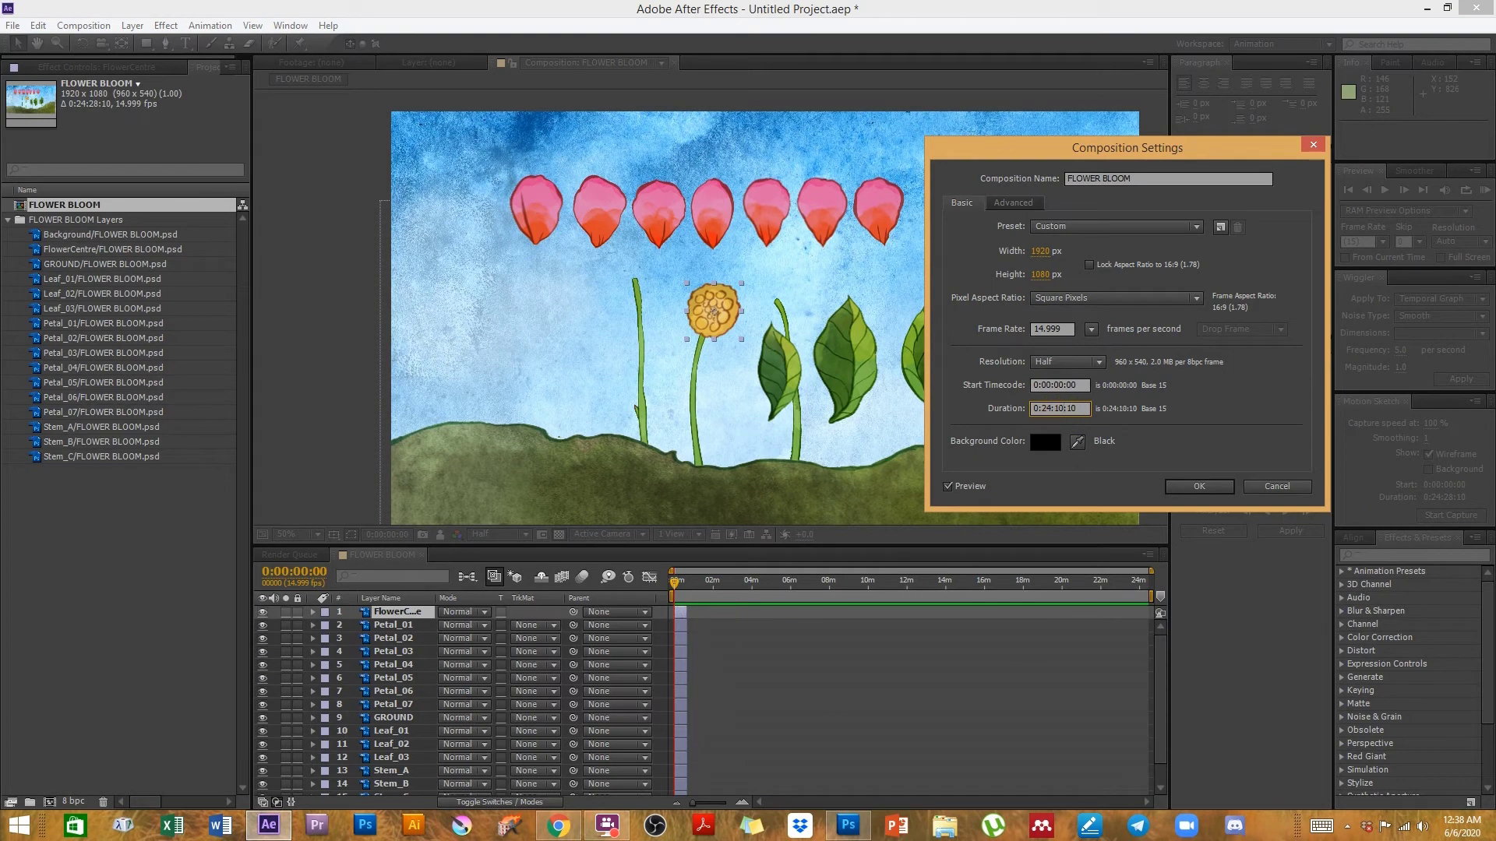
type("00")
type("0")
key("Return")
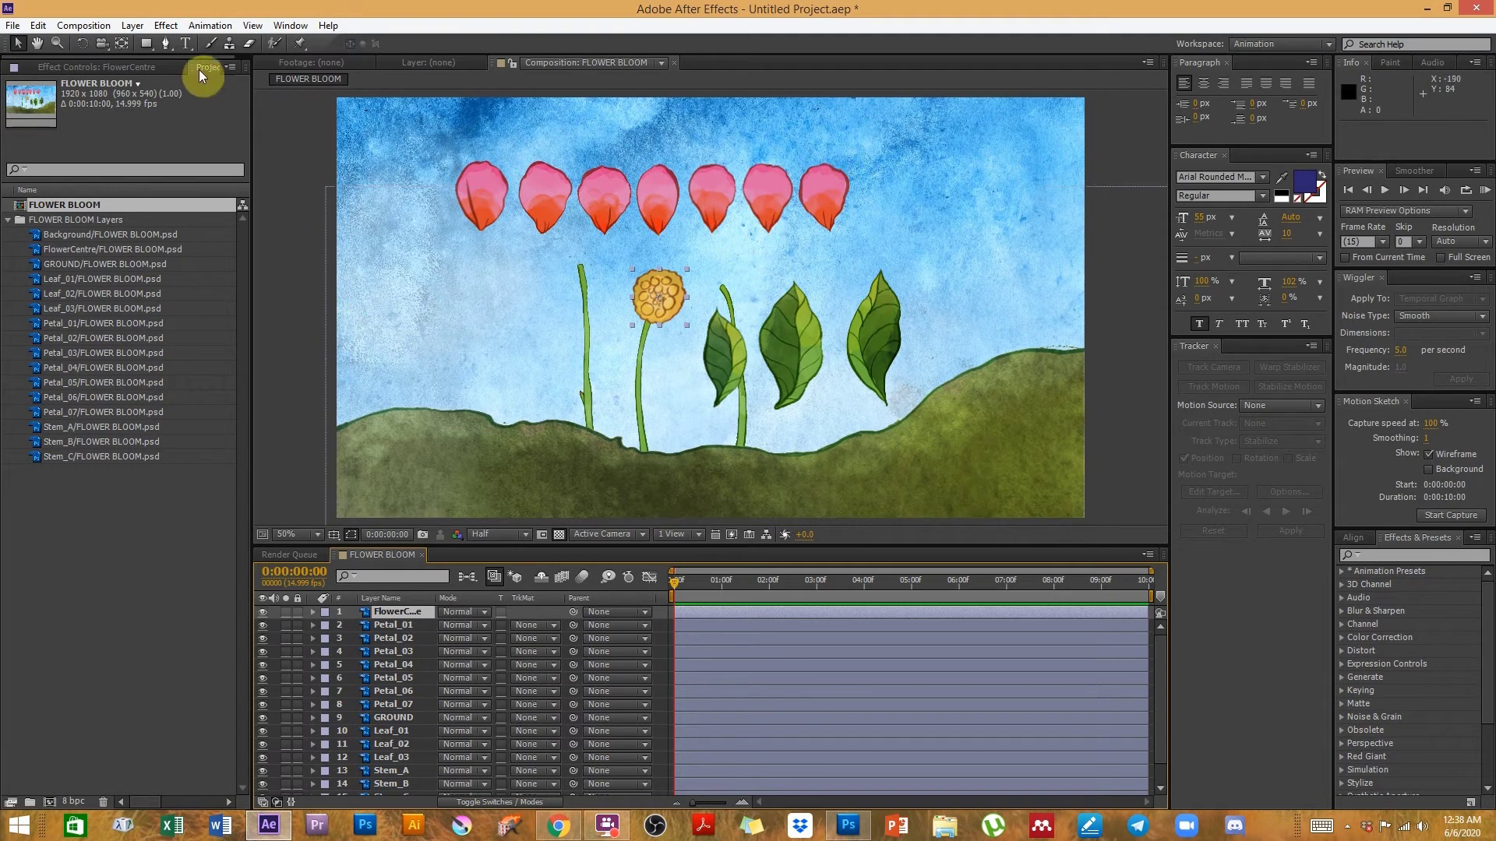
- Set the FLOWER BLOOM composition's duration to 0:00:15:00
left_click(86, 25)
left_click(91, 63)
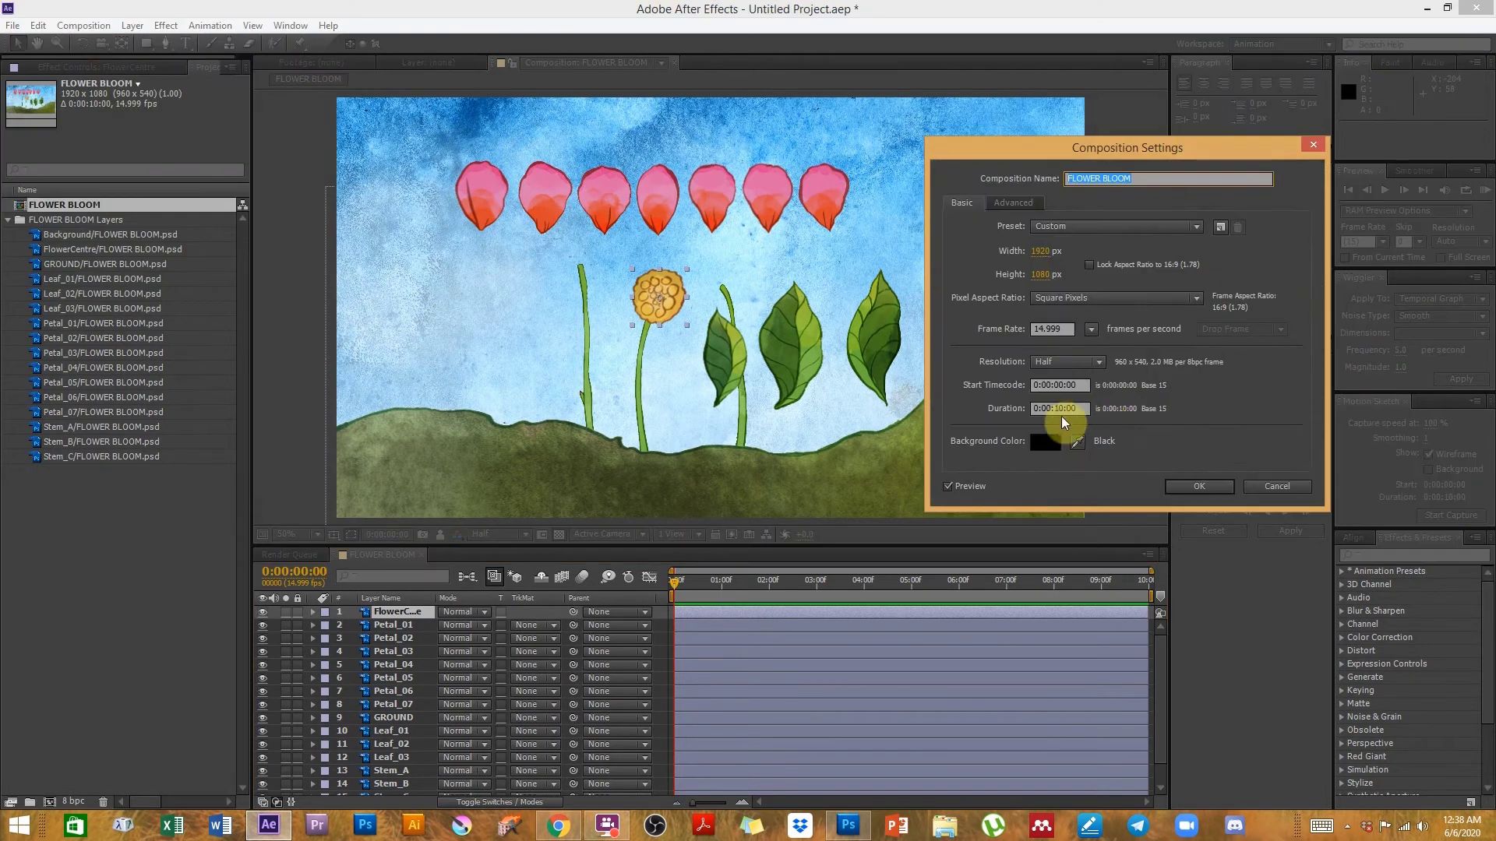
double_click(1063, 408)
type("15")
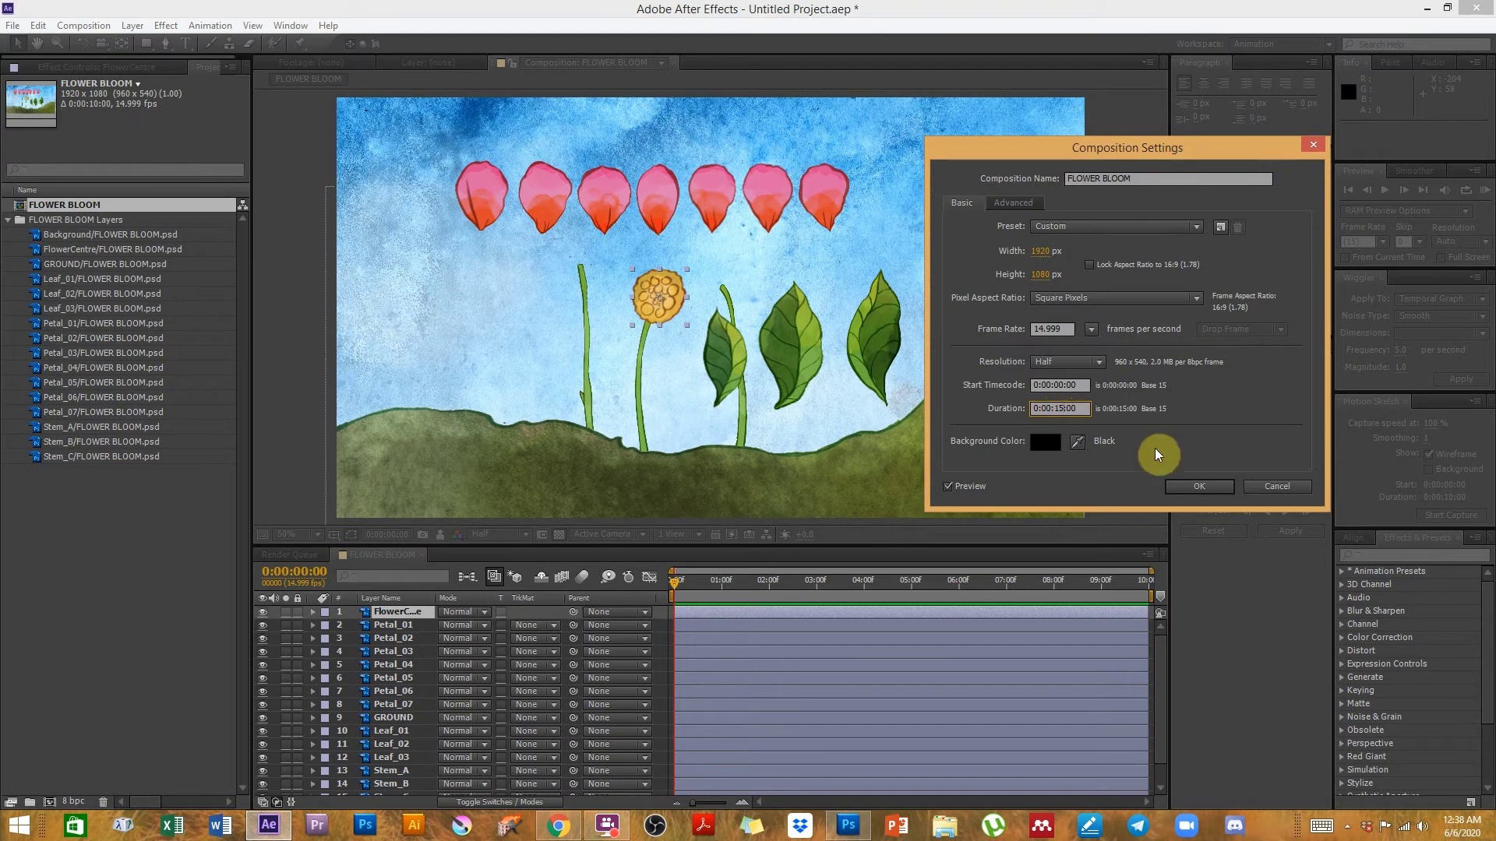
left_click(1223, 484)
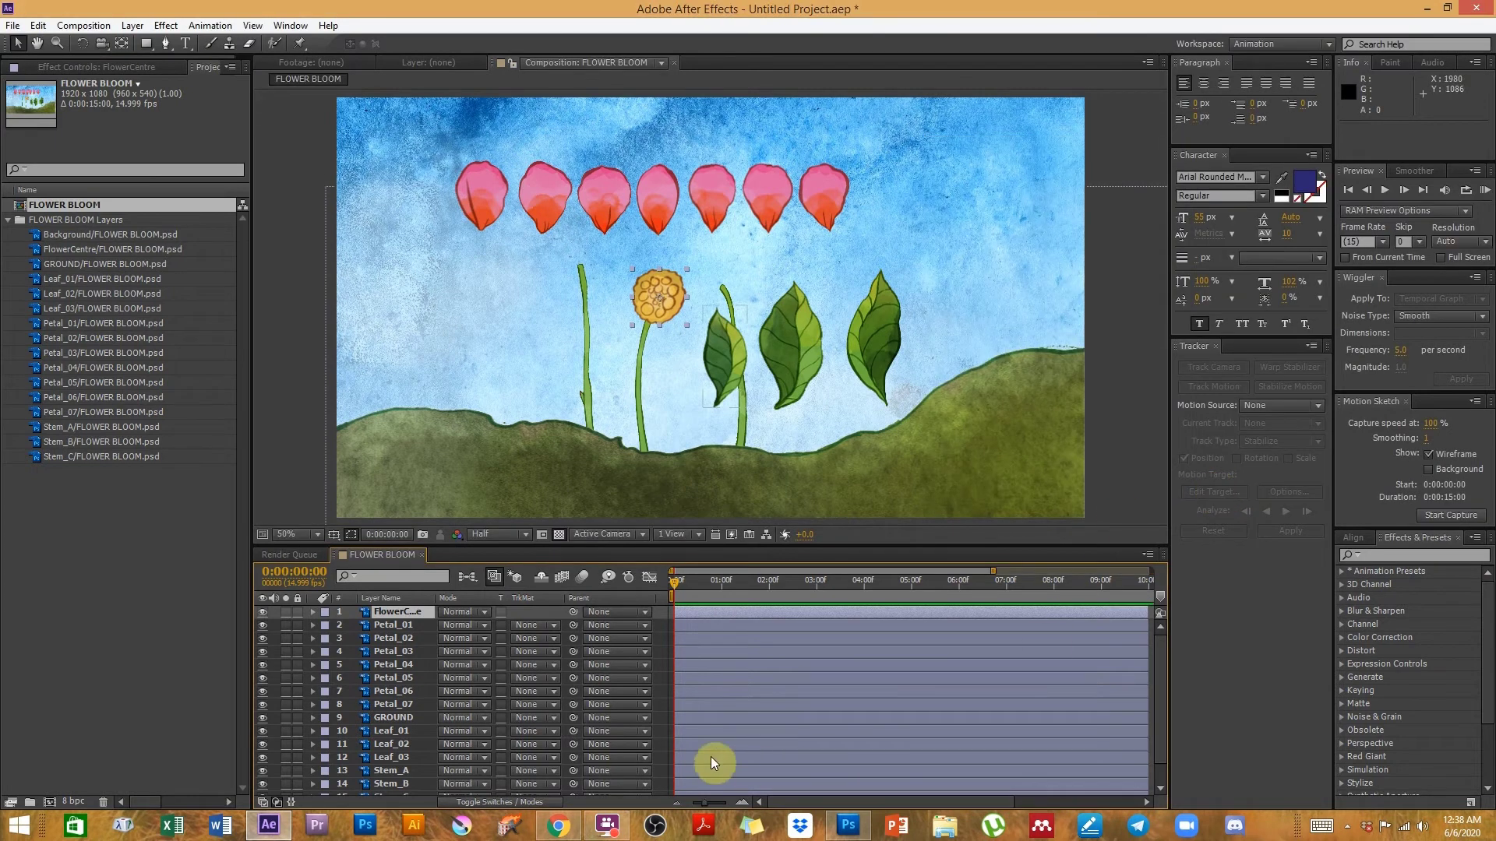
- Extend the out points of all layers to cover the full 15-second composition, then deselect them
left_click_drag(698, 803, 681, 801)
key("ctrl+a")
left_click_drag(990, 614, 1181, 612)
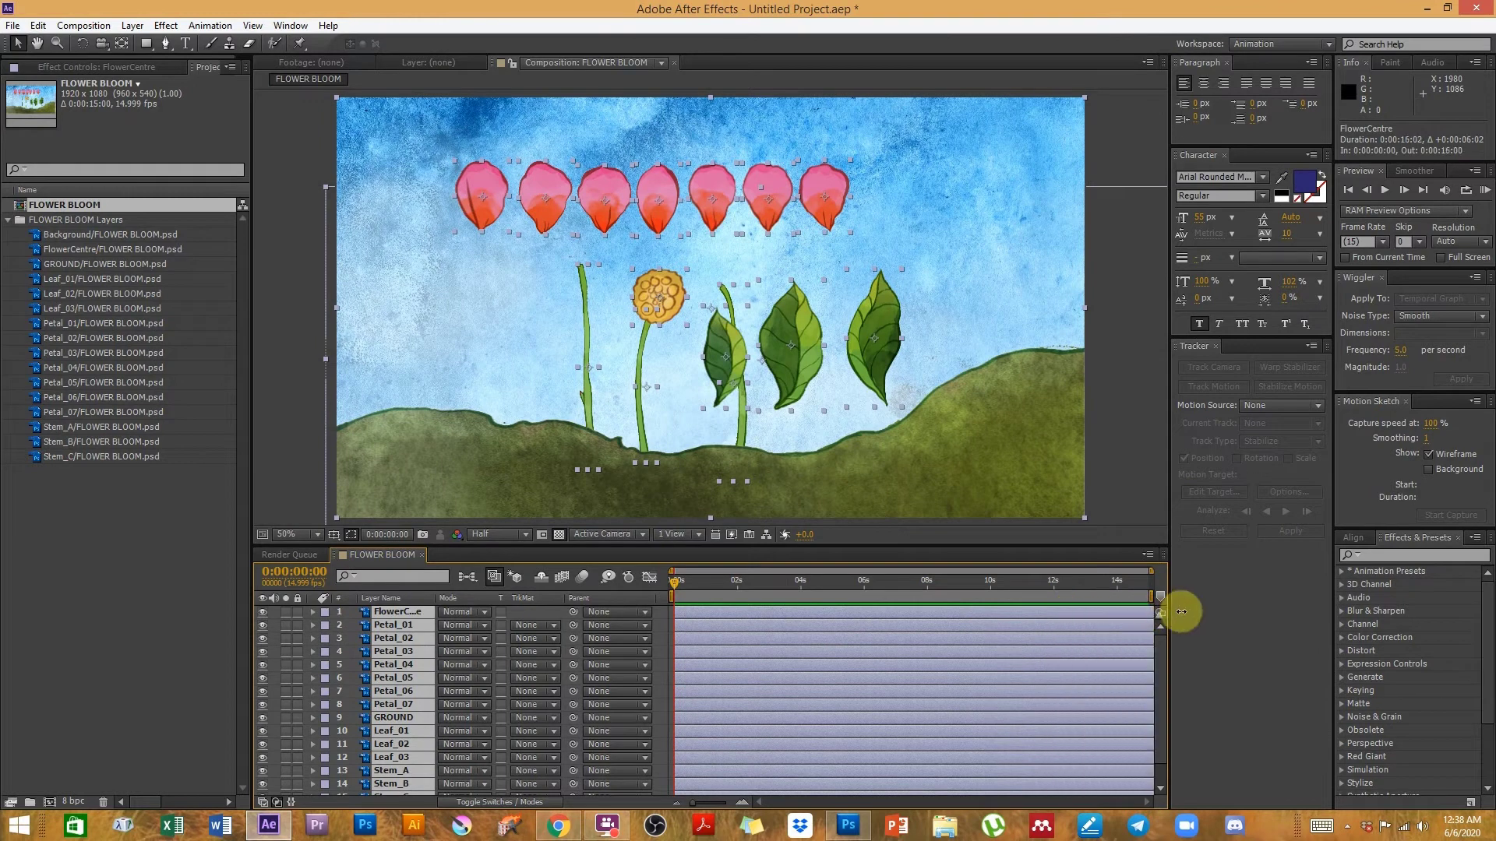
left_click(306, 469)
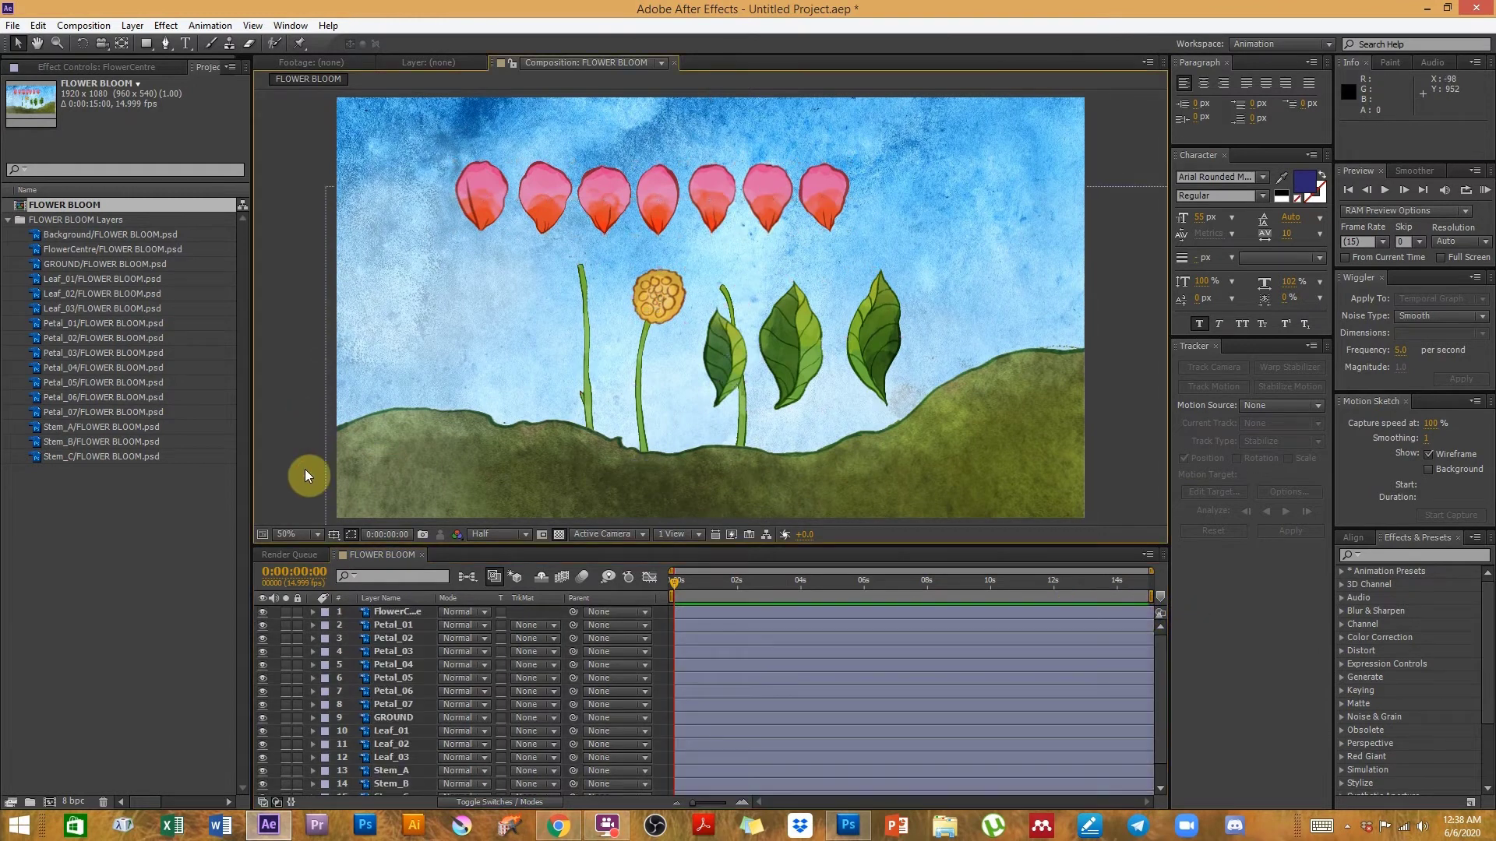
- Hide all layers from GROUND down to Background and turn off the transparency grid
left_click(657, 294)
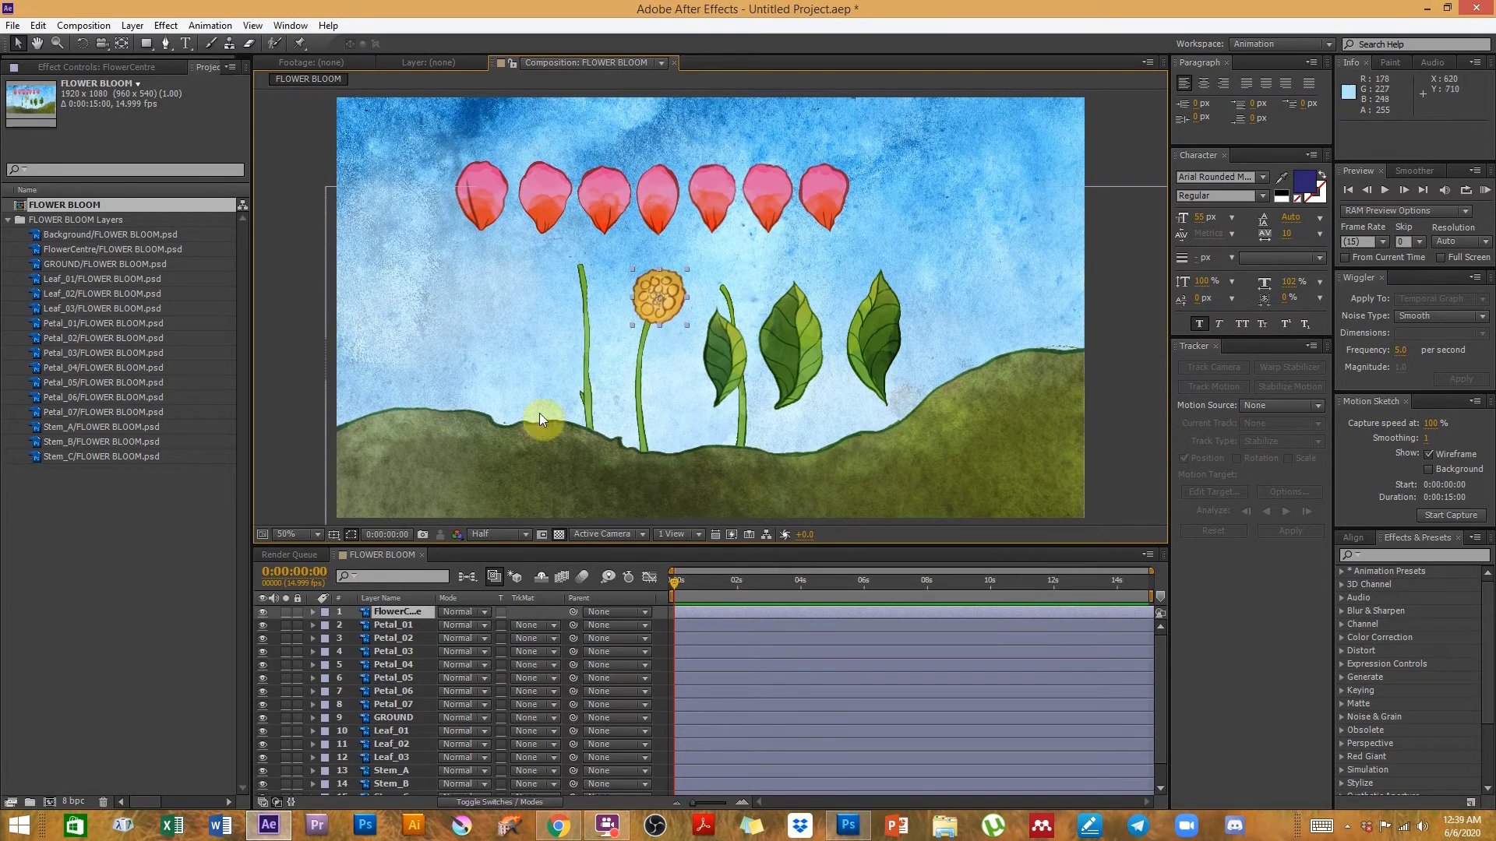
left_click(394, 718)
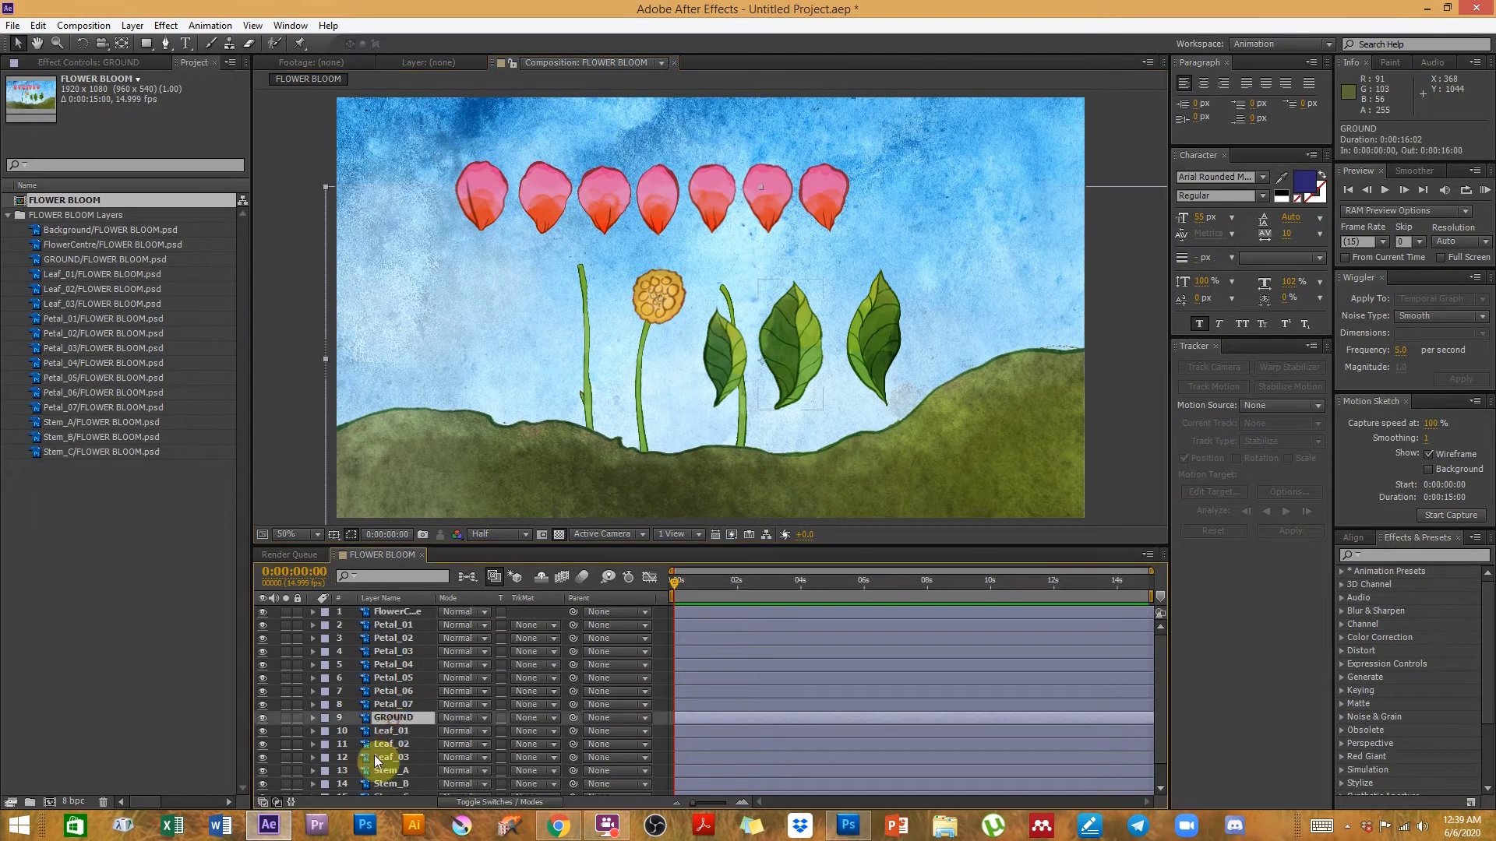
scroll(396, 756, "down", 2)
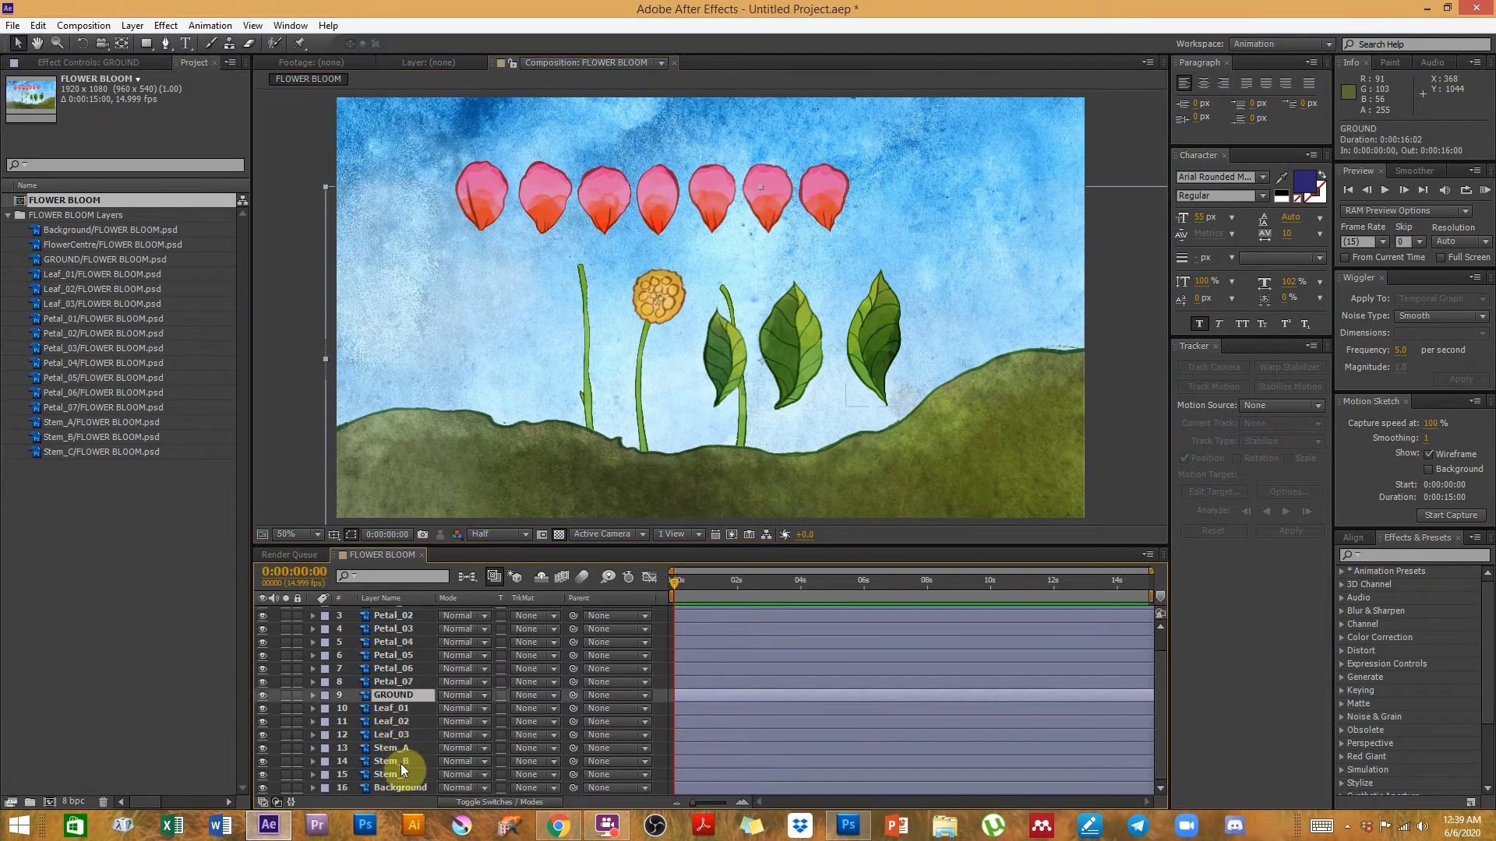
left_click(399, 788, "shift")
left_click(262, 695)
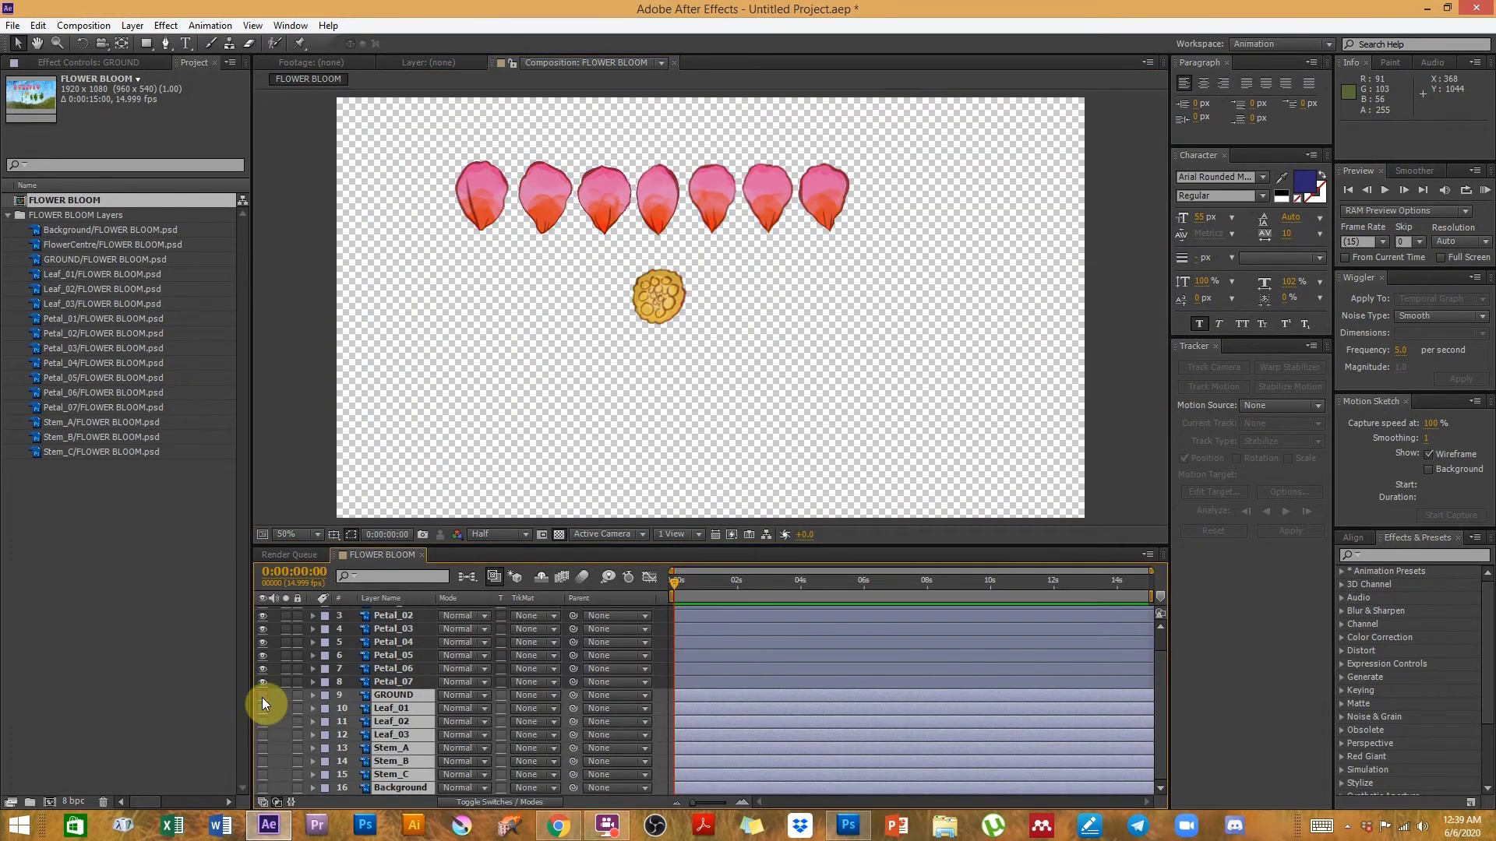
left_click(559, 535)
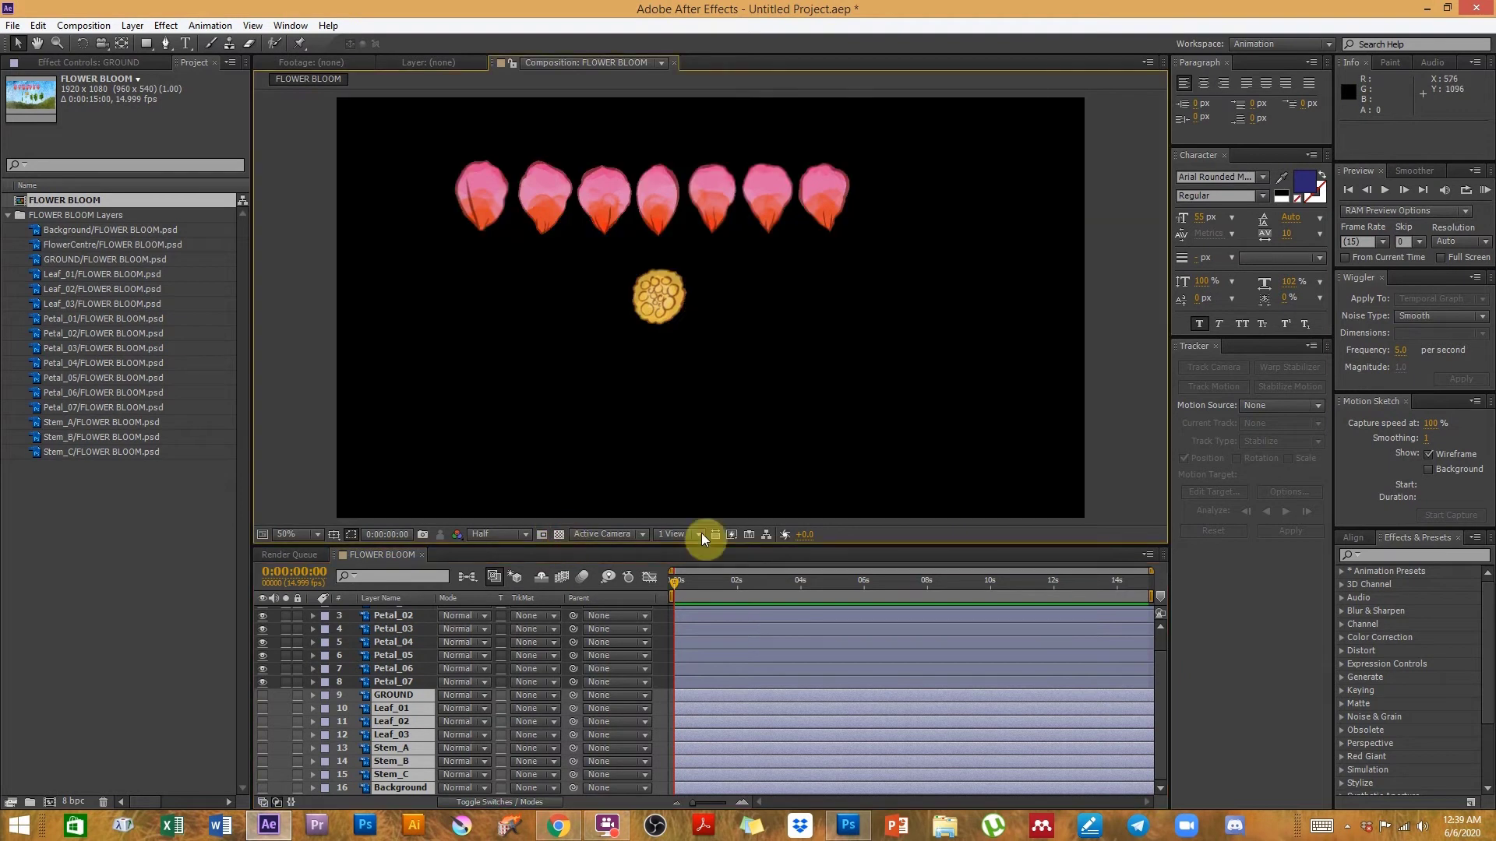
- Select the first petal, Petal_01, and reveal its Scale property in the timeline
left_click_drag(696, 374, 685, 407)
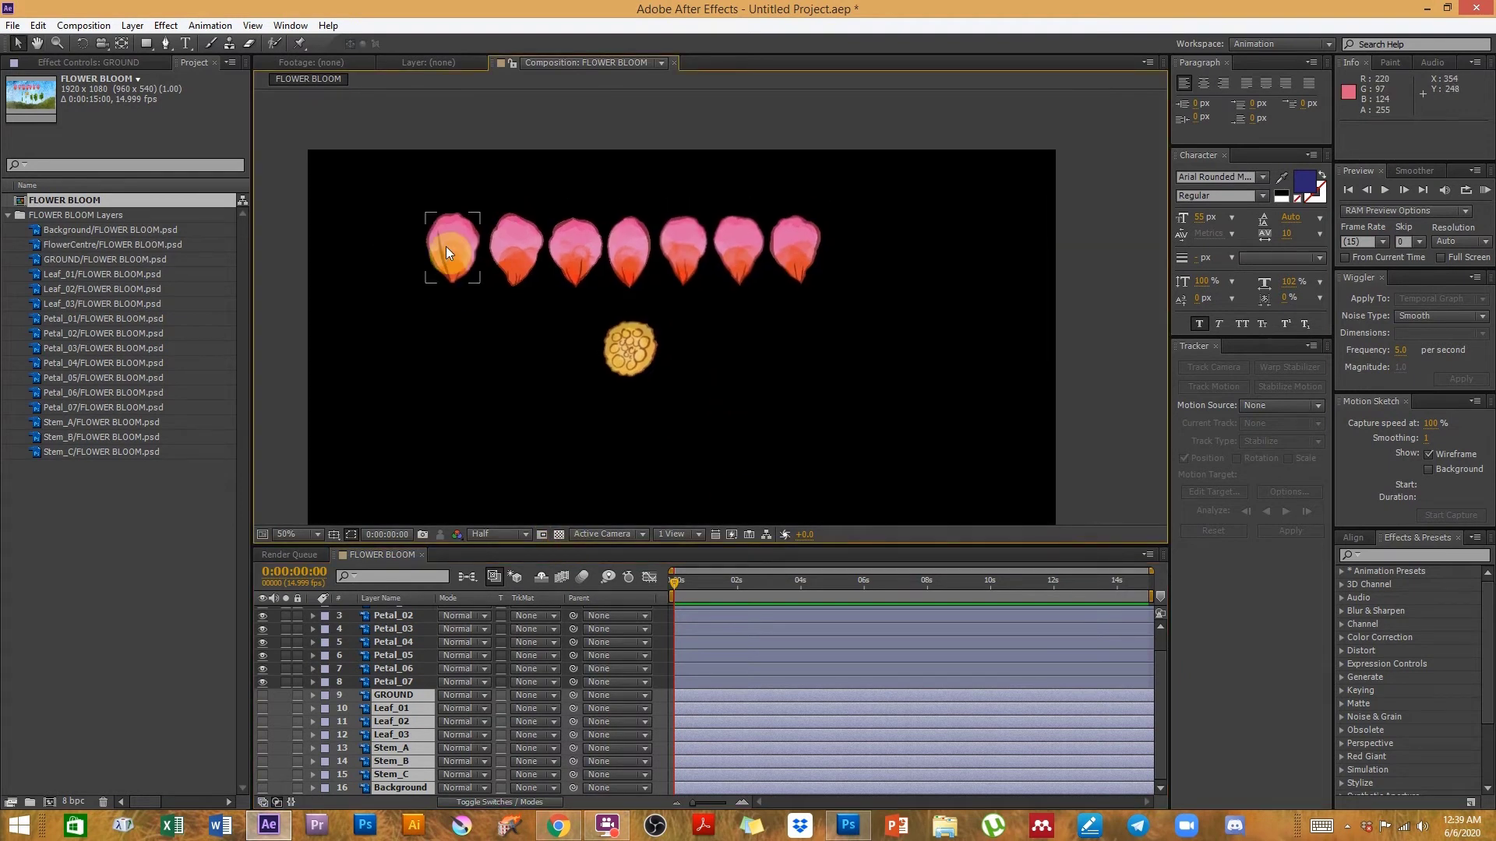
left_click(445, 246)
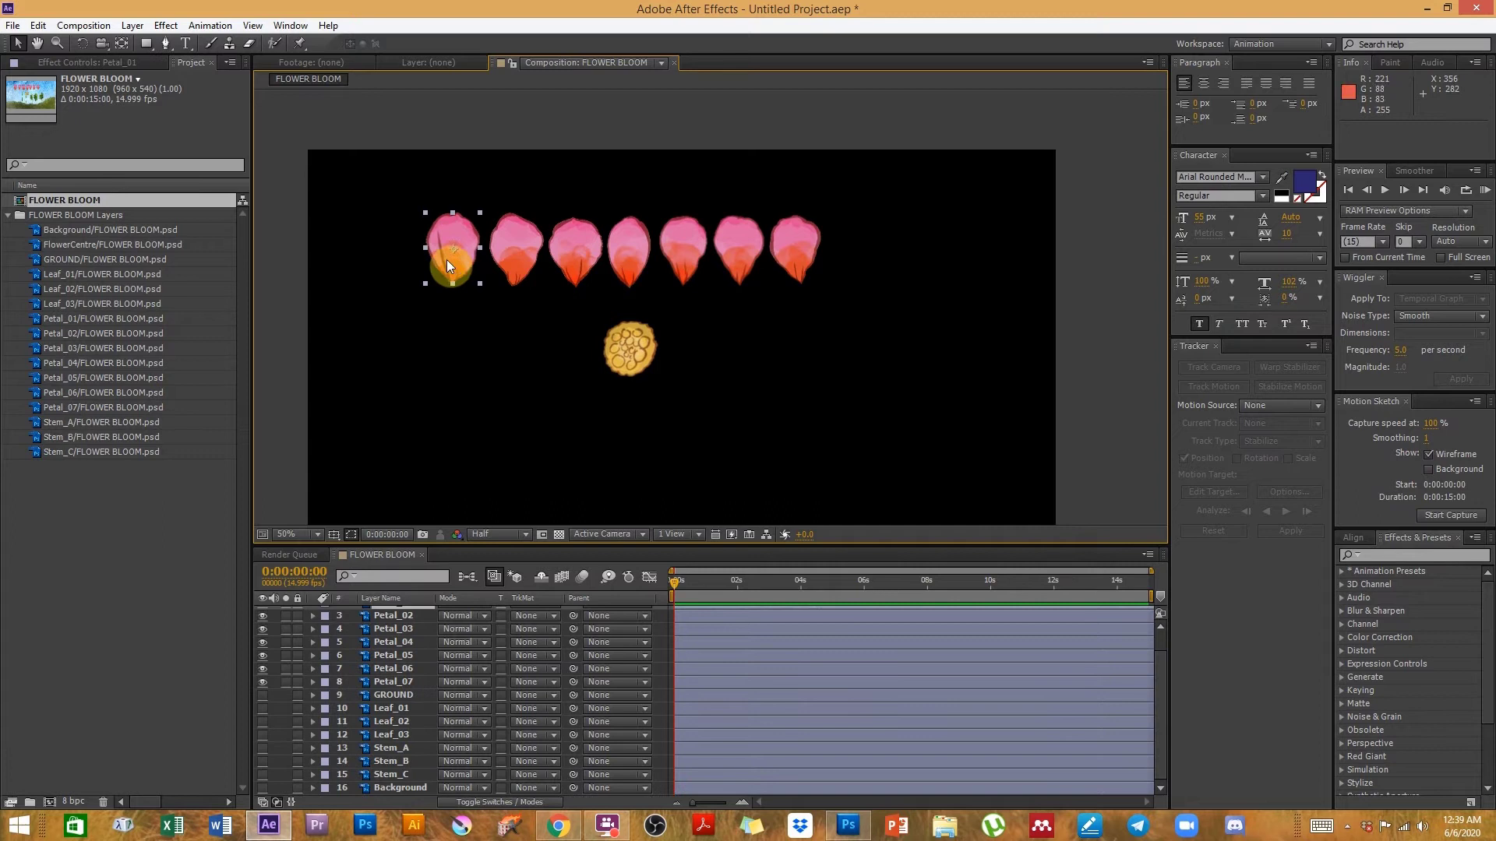
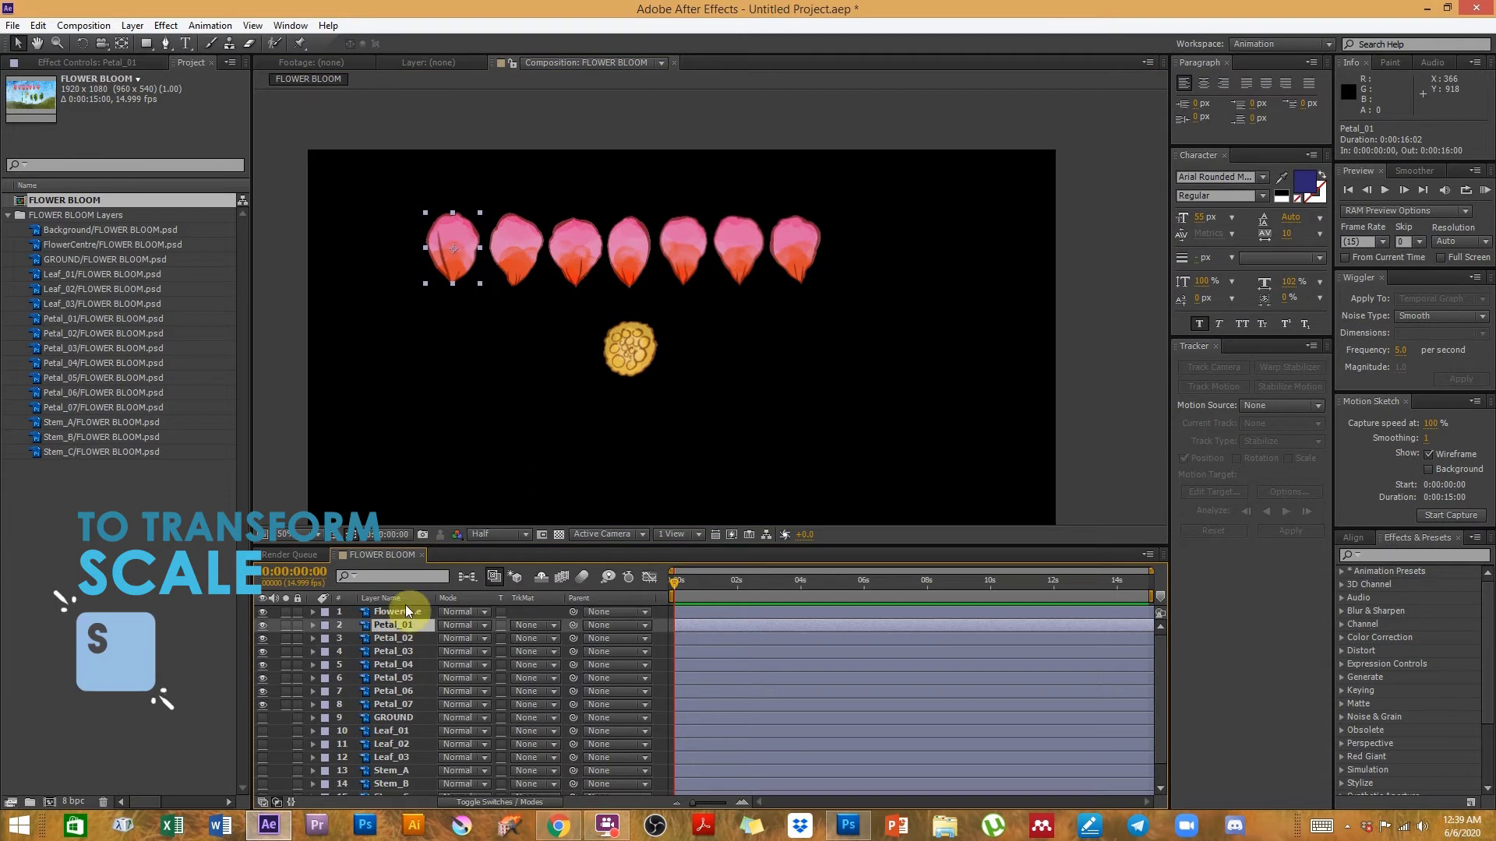
left_click(439, 269)
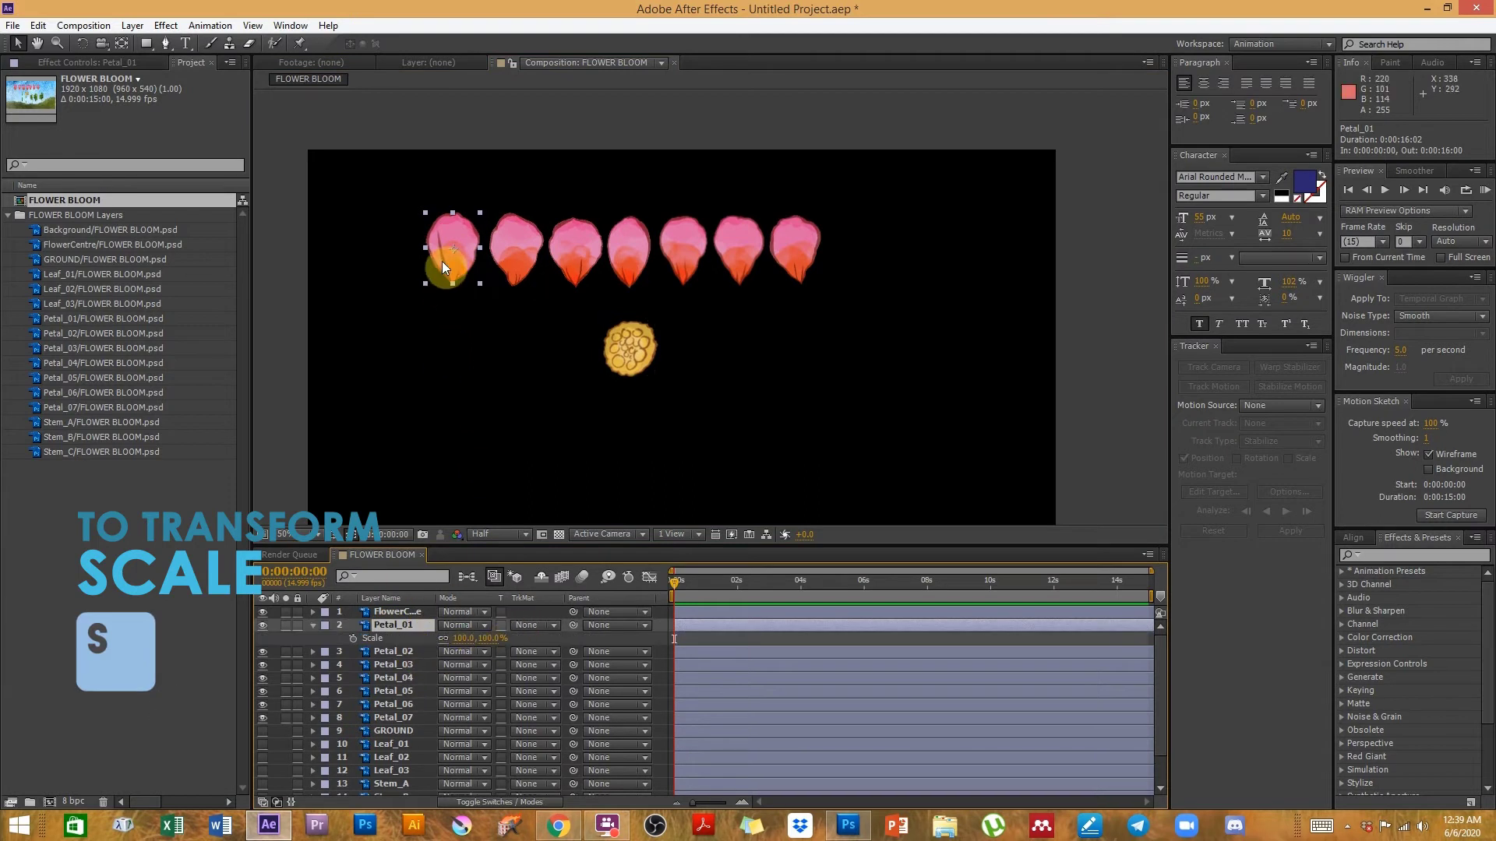
- Try scaling up Petal_01 around its centred anchor point and undo the change
left_click(472, 562)
left_click_drag(462, 642, 467, 637)
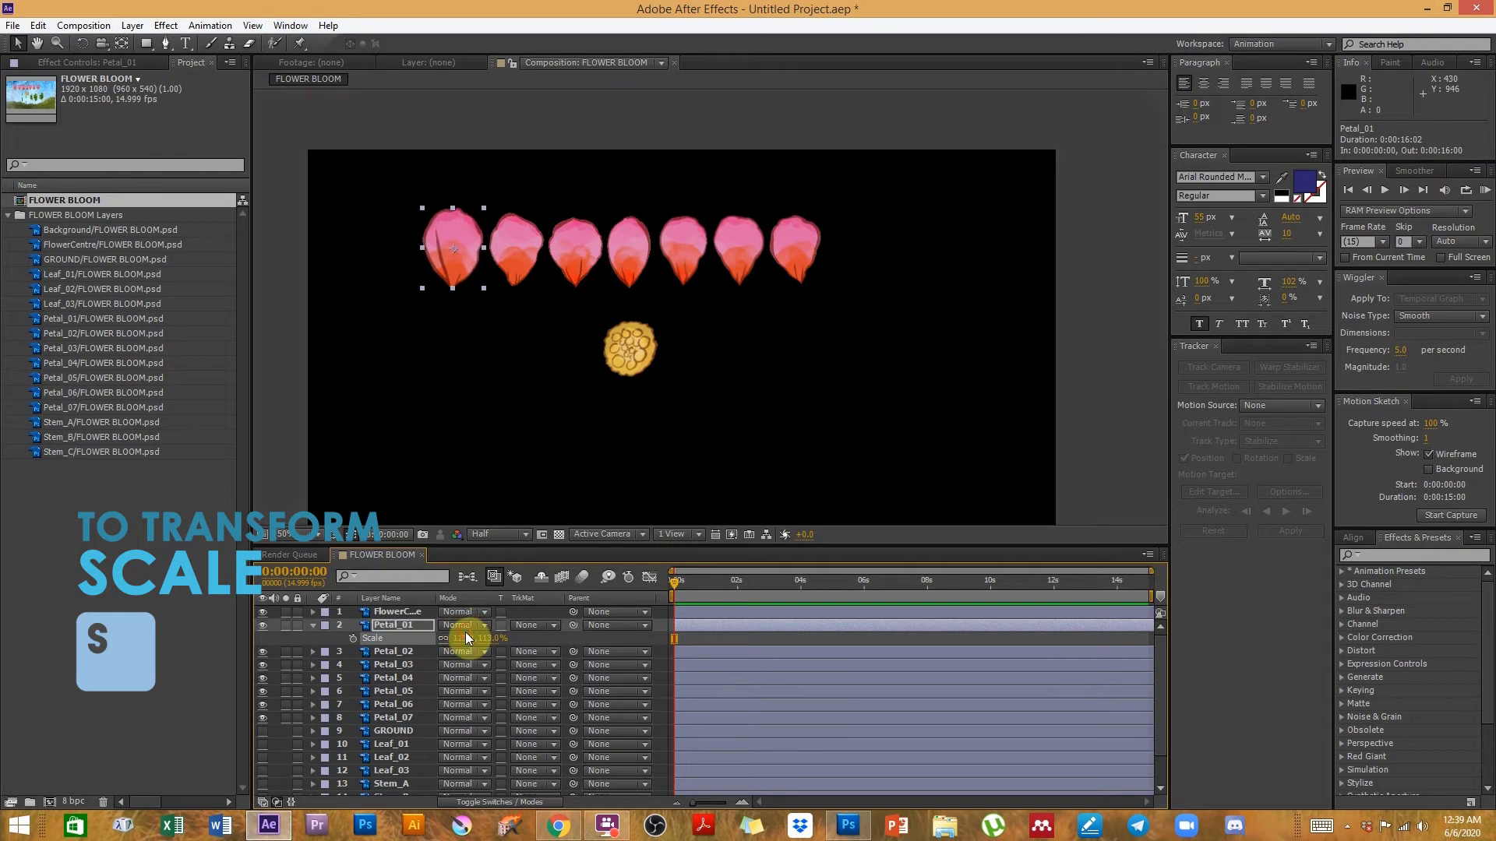
key("ctrl+z")
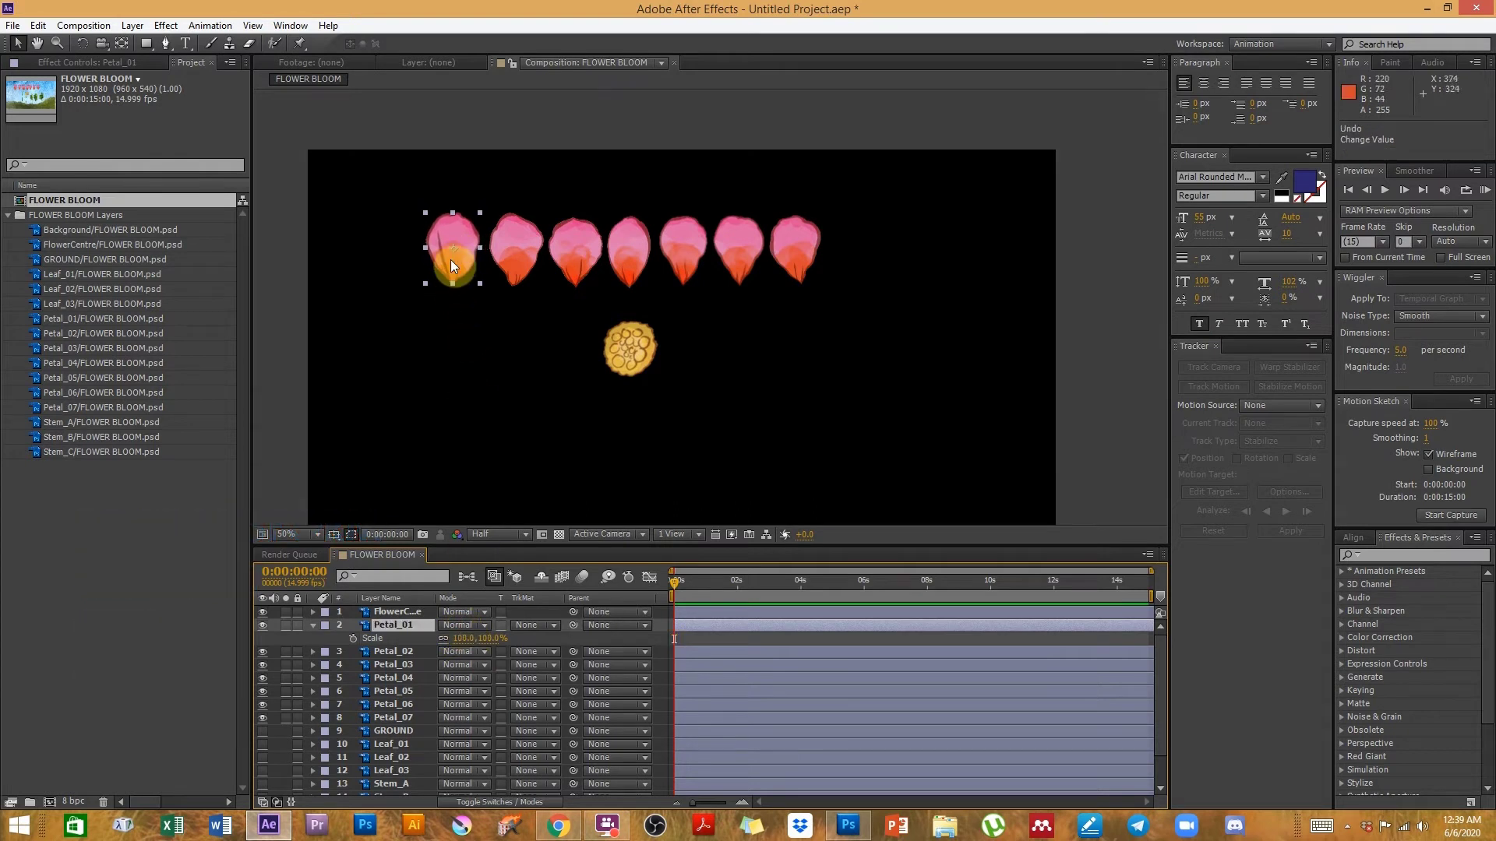
- Move Petal_01's anchor point to the petal's base, test scaling from there and undo the test
key("y")
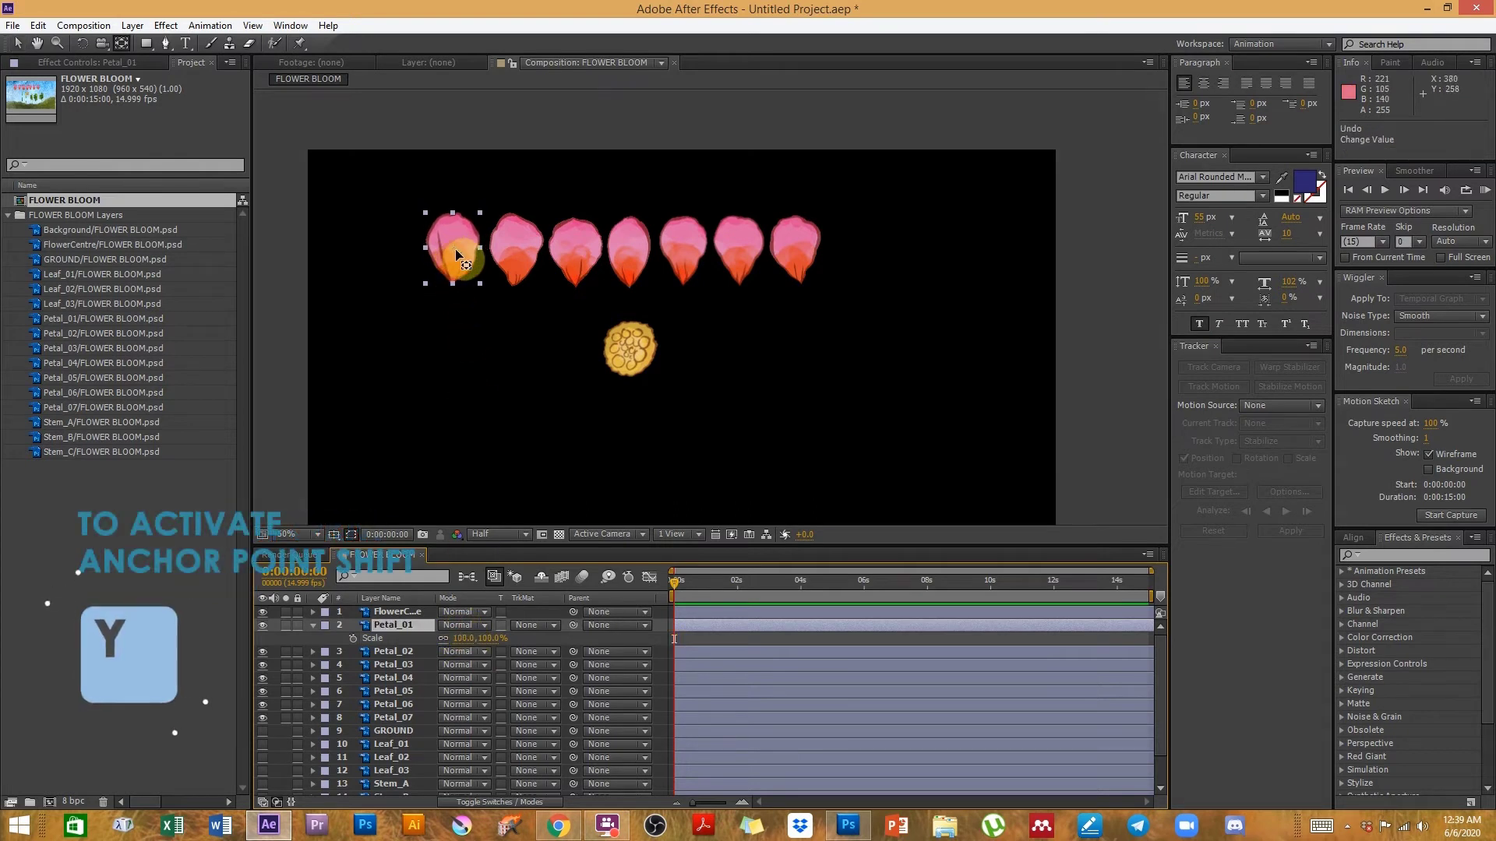
left_click_drag(456, 249, 454, 284)
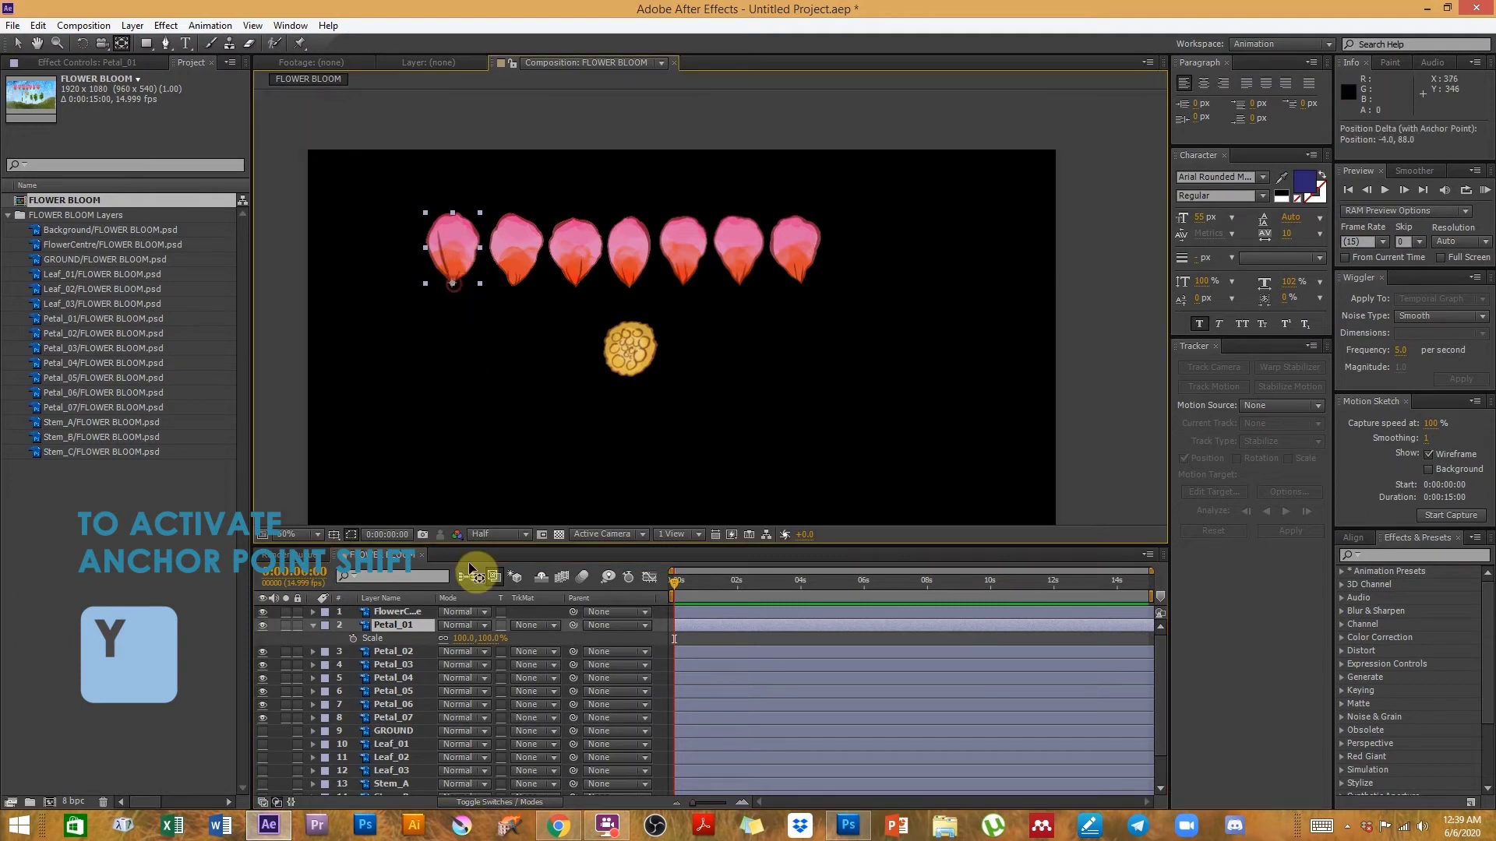
mouse_move(460, 639)
left_mouse_down()
mouse_move(428, 637)
mouse_move(471, 638)
mouse_move(454, 645)
left_mouse_up()
key("ctrl+z")
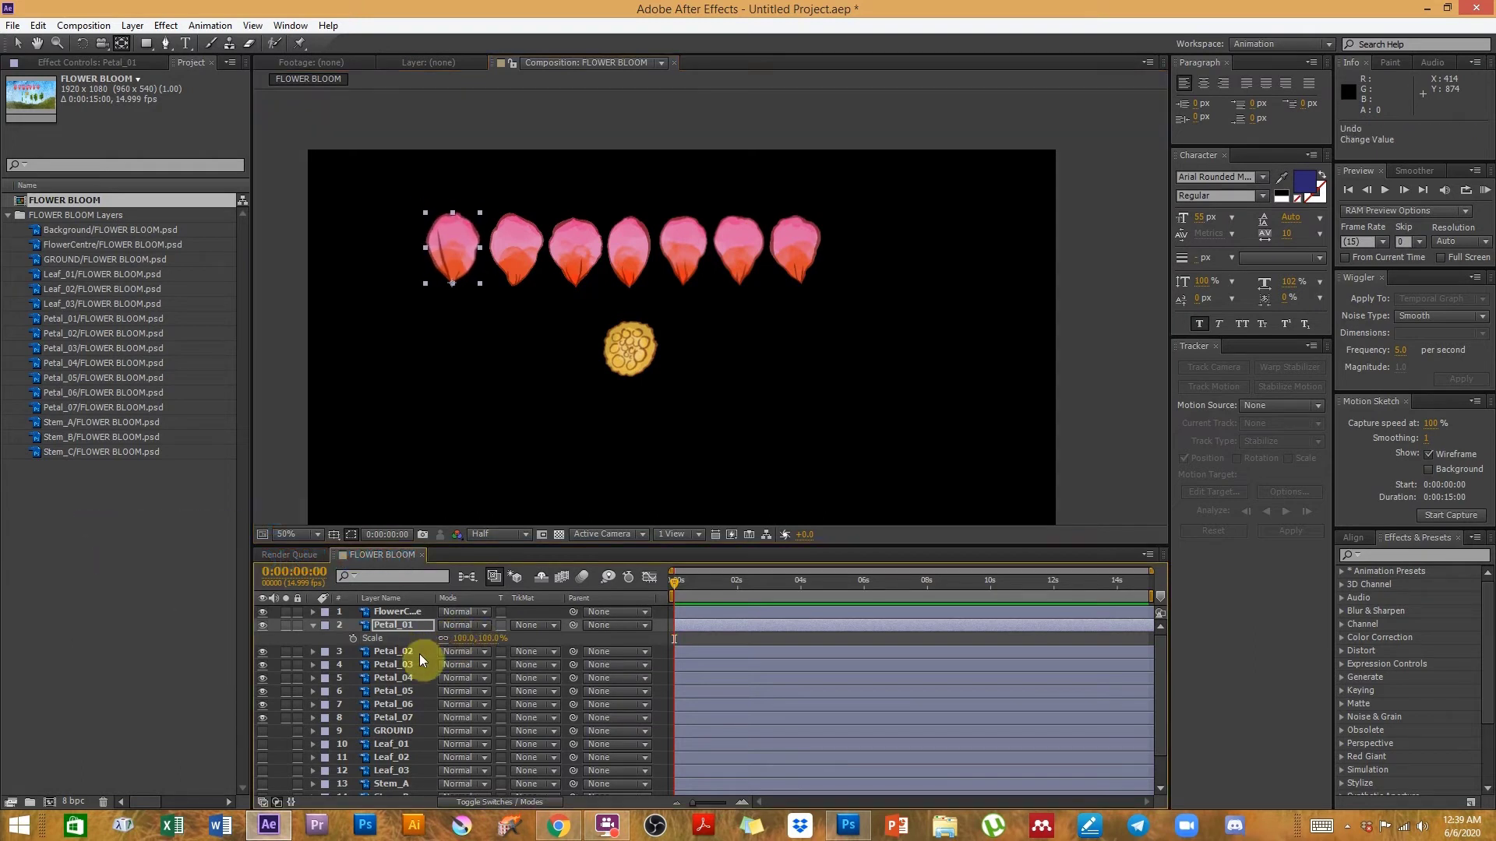
- Start keyframing Petal_01's Scale at 0:00:00:00 and add a 120% keyframe at 0:00:01:01
left_click(353, 644)
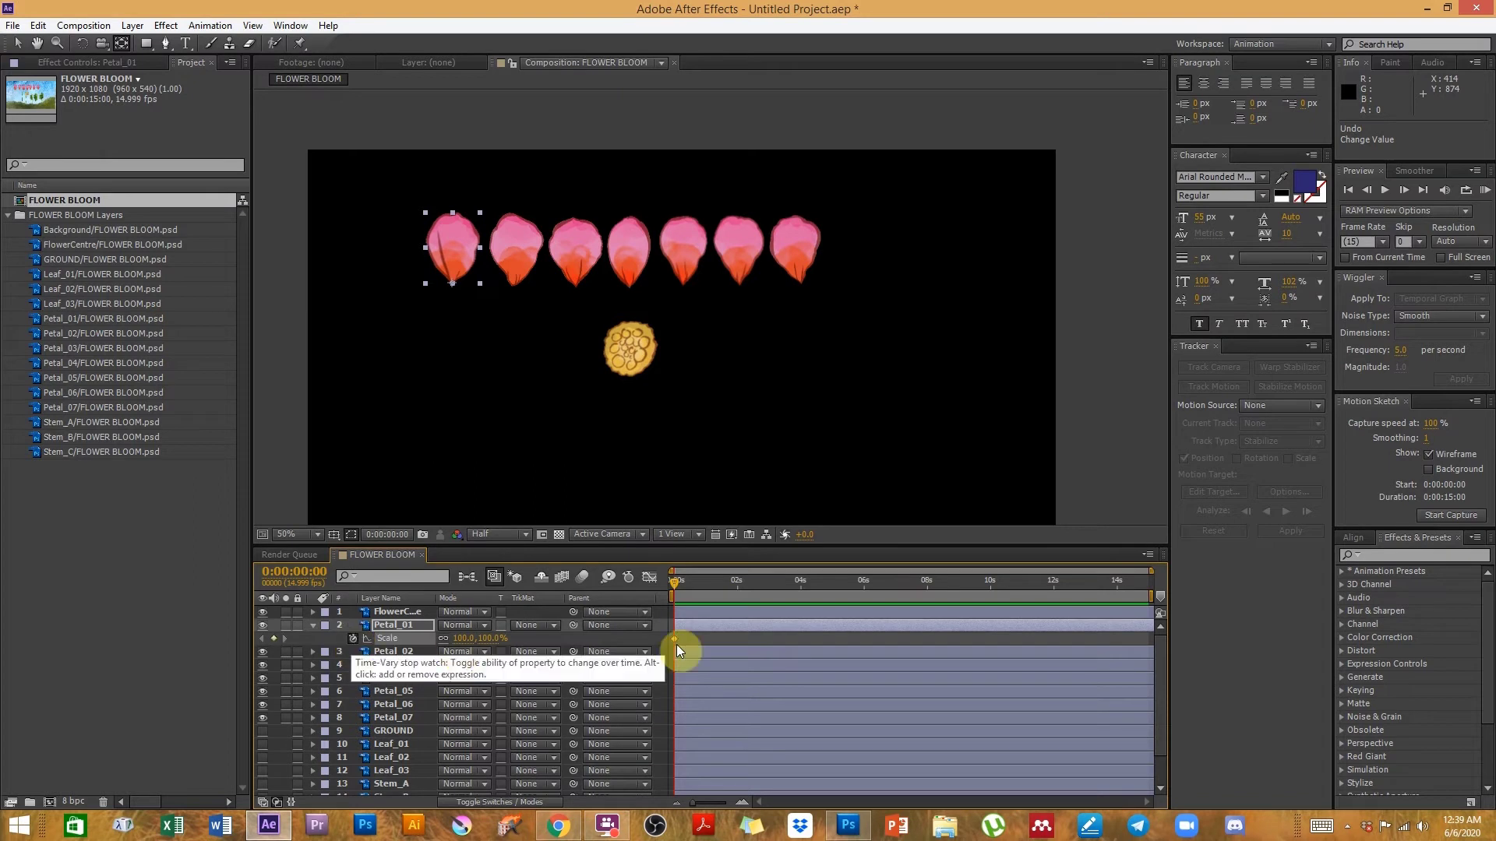
left_click(681, 578)
mouse_move(681, 578)
left_mouse_down()
mouse_move(658, 578)
mouse_move(727, 582)
mouse_move(708, 583)
left_mouse_up()
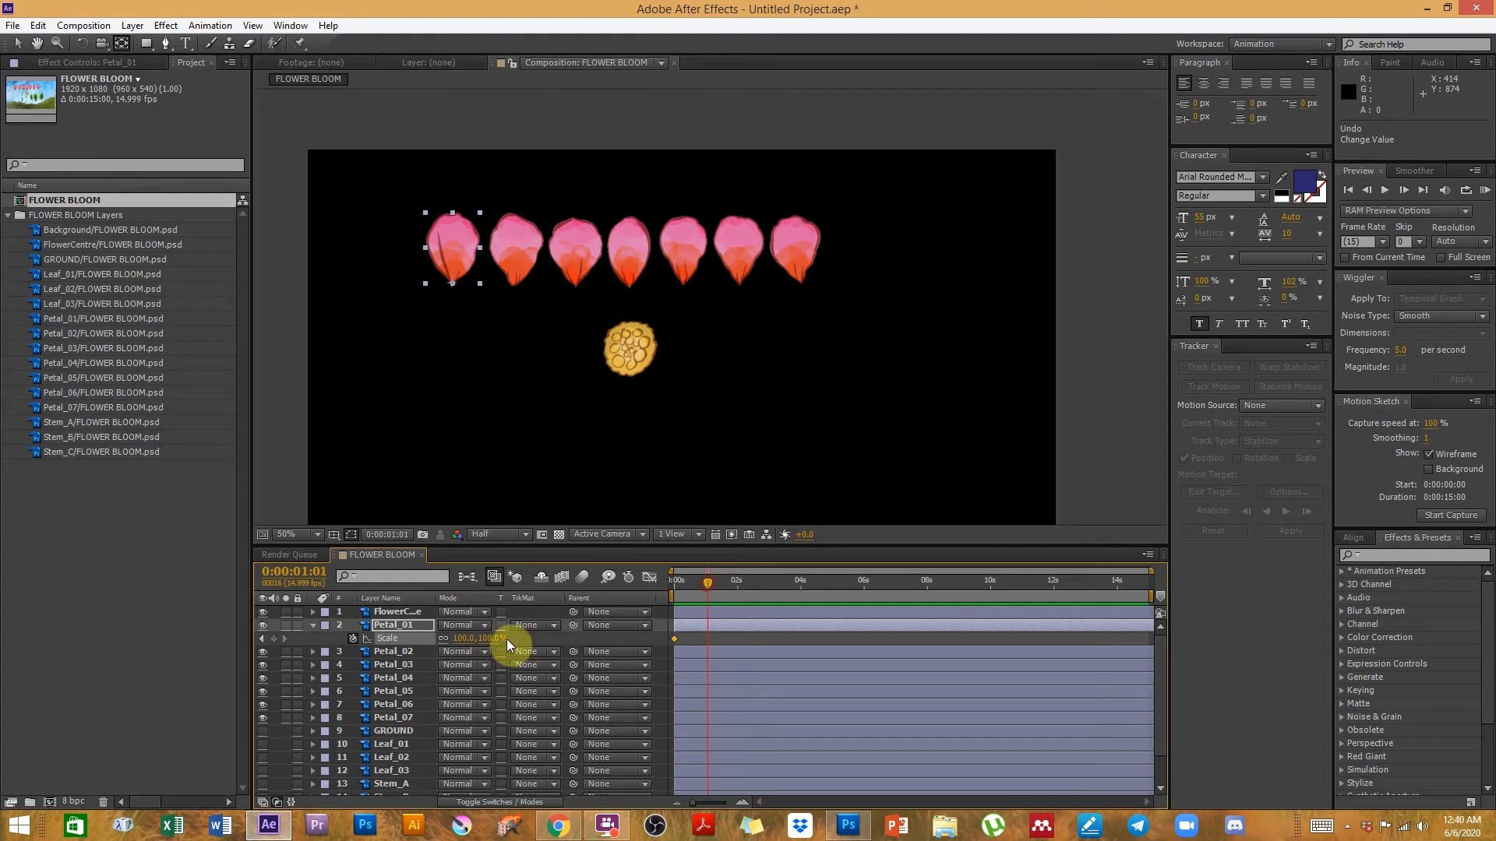
left_click(459, 638)
type("120")
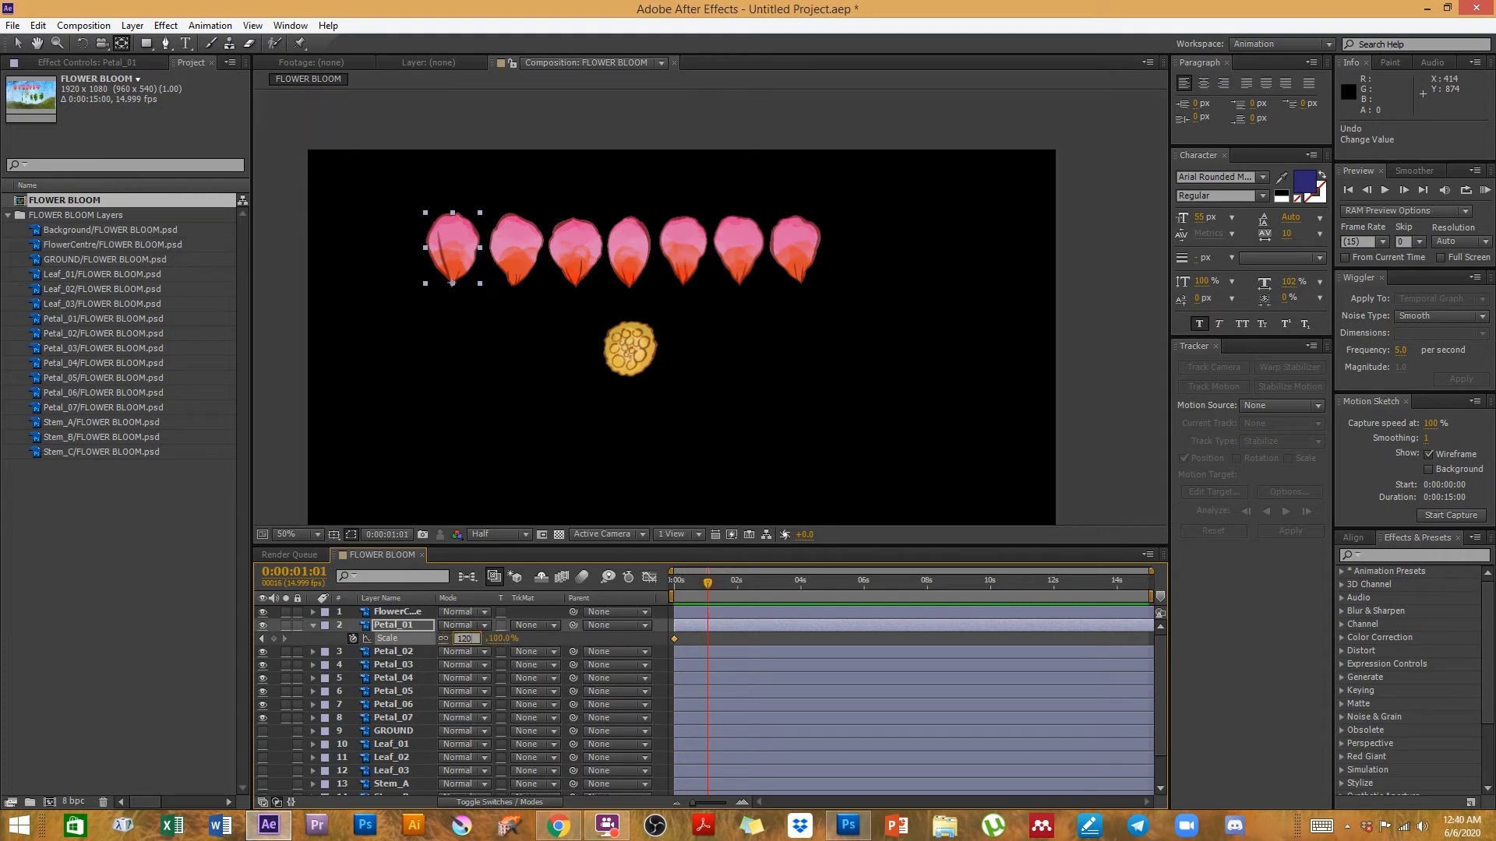
key("Return")
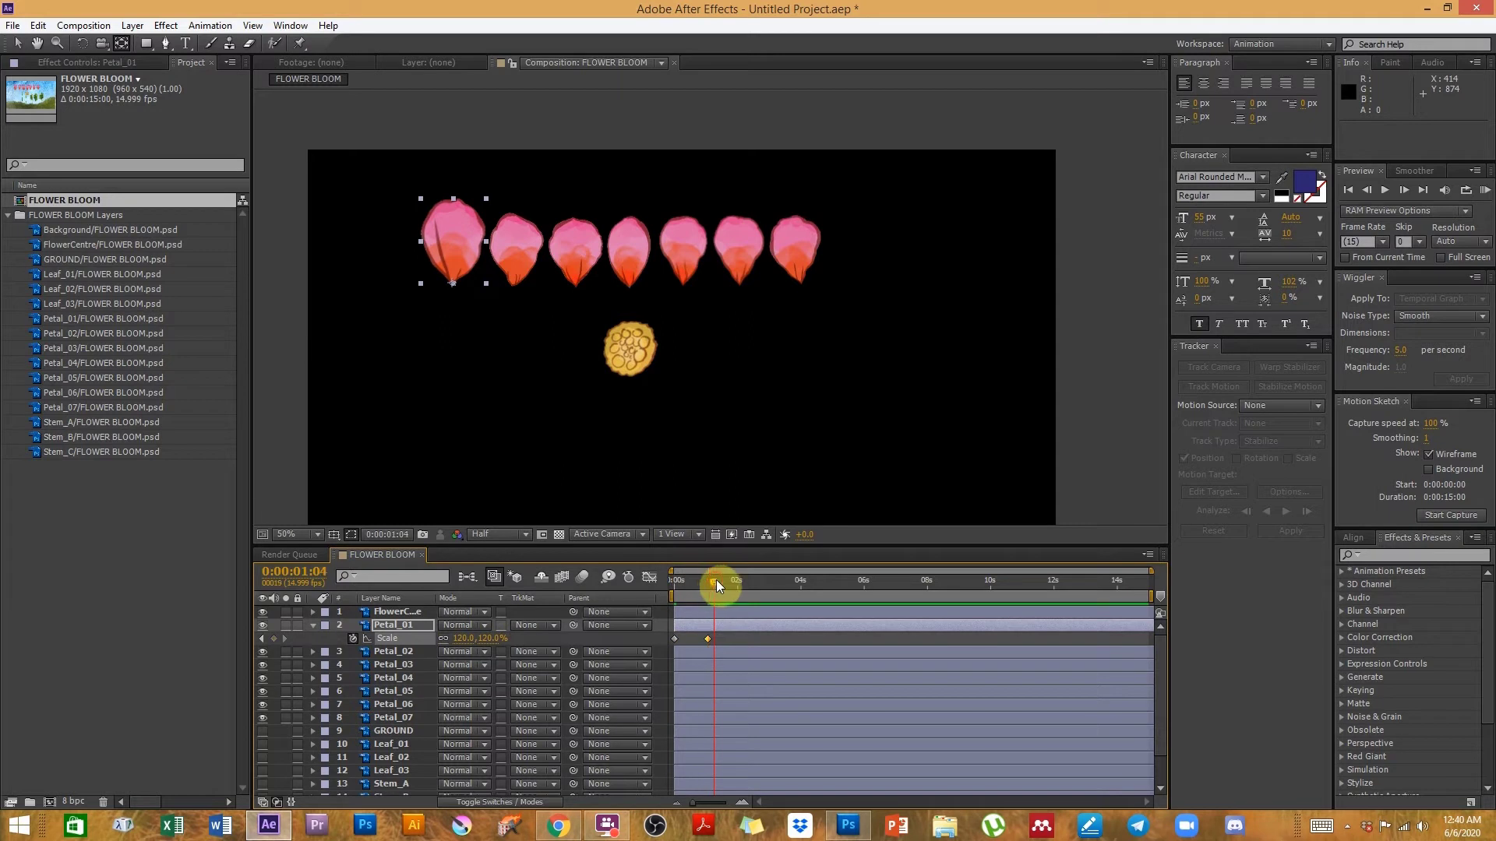
- Move Petal_01's 120% scale keyframe to about 0:00:00:10 and add a 100% keyframe at 0:00:02:00
left_click_drag(709, 639, 695, 639)
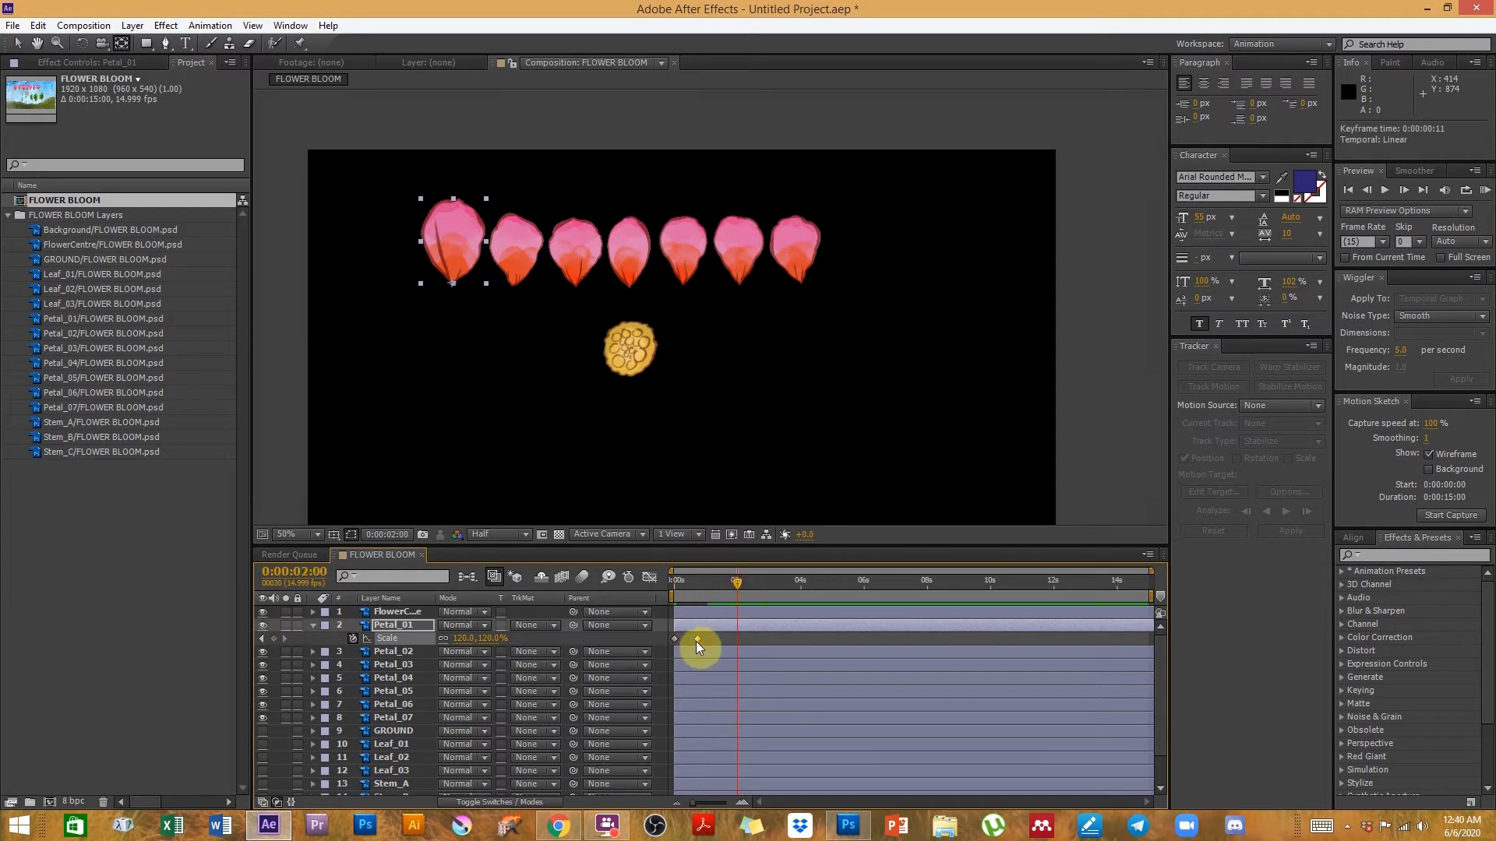
left_click(460, 639)
type("1")
- Set Petal_01's scale to 0% at 0:00:00:00
left_click(639, 594)
left_click(460, 638)
type("0")
left_click(697, 641)
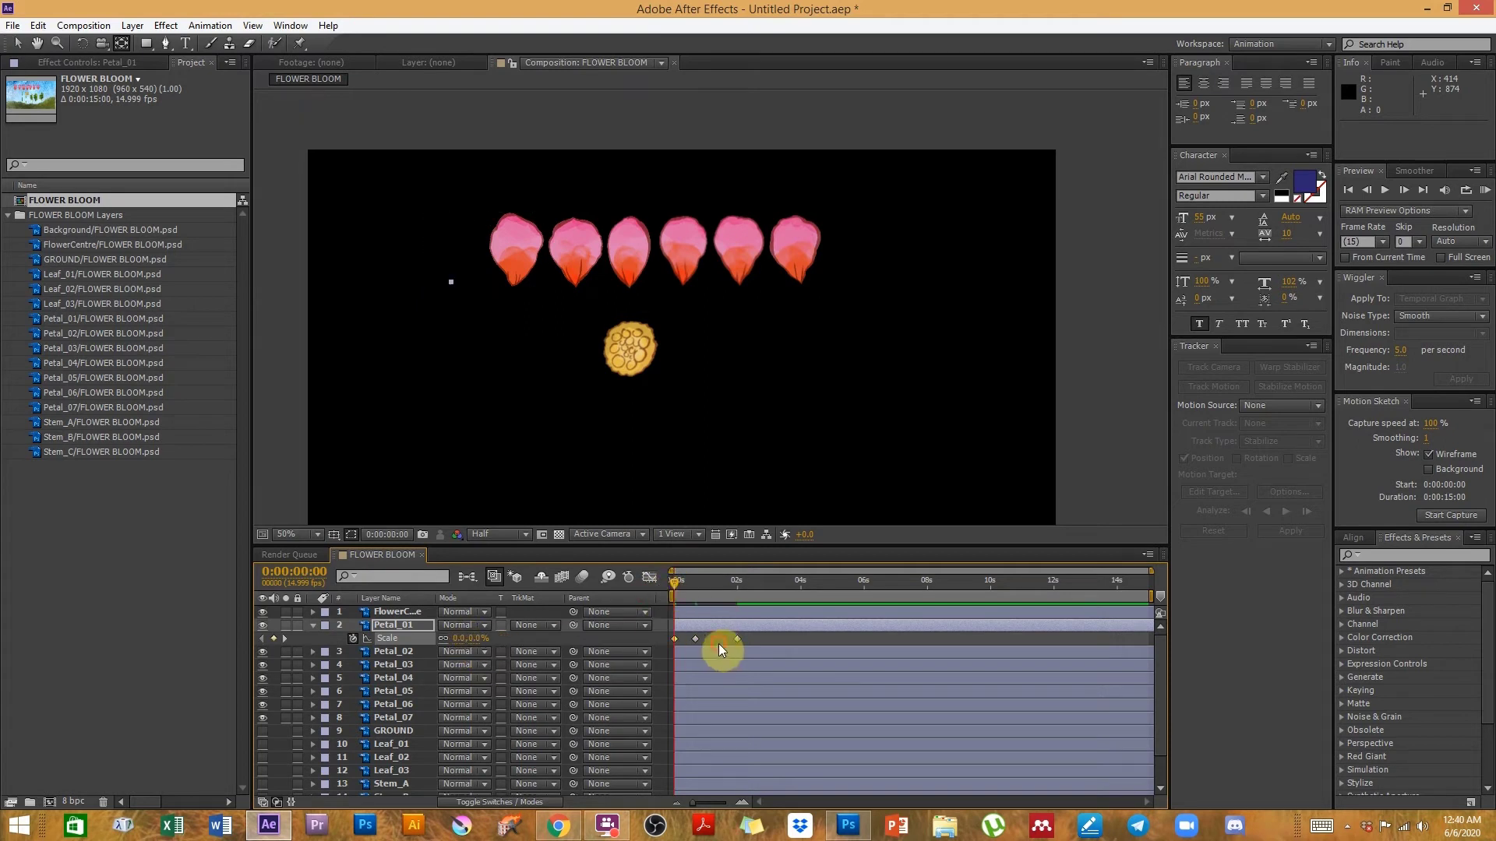
- Scrub through the first two seconds to check Petal_01's scale animation
left_click(718, 644)
left_click_drag(675, 578, 744, 596)
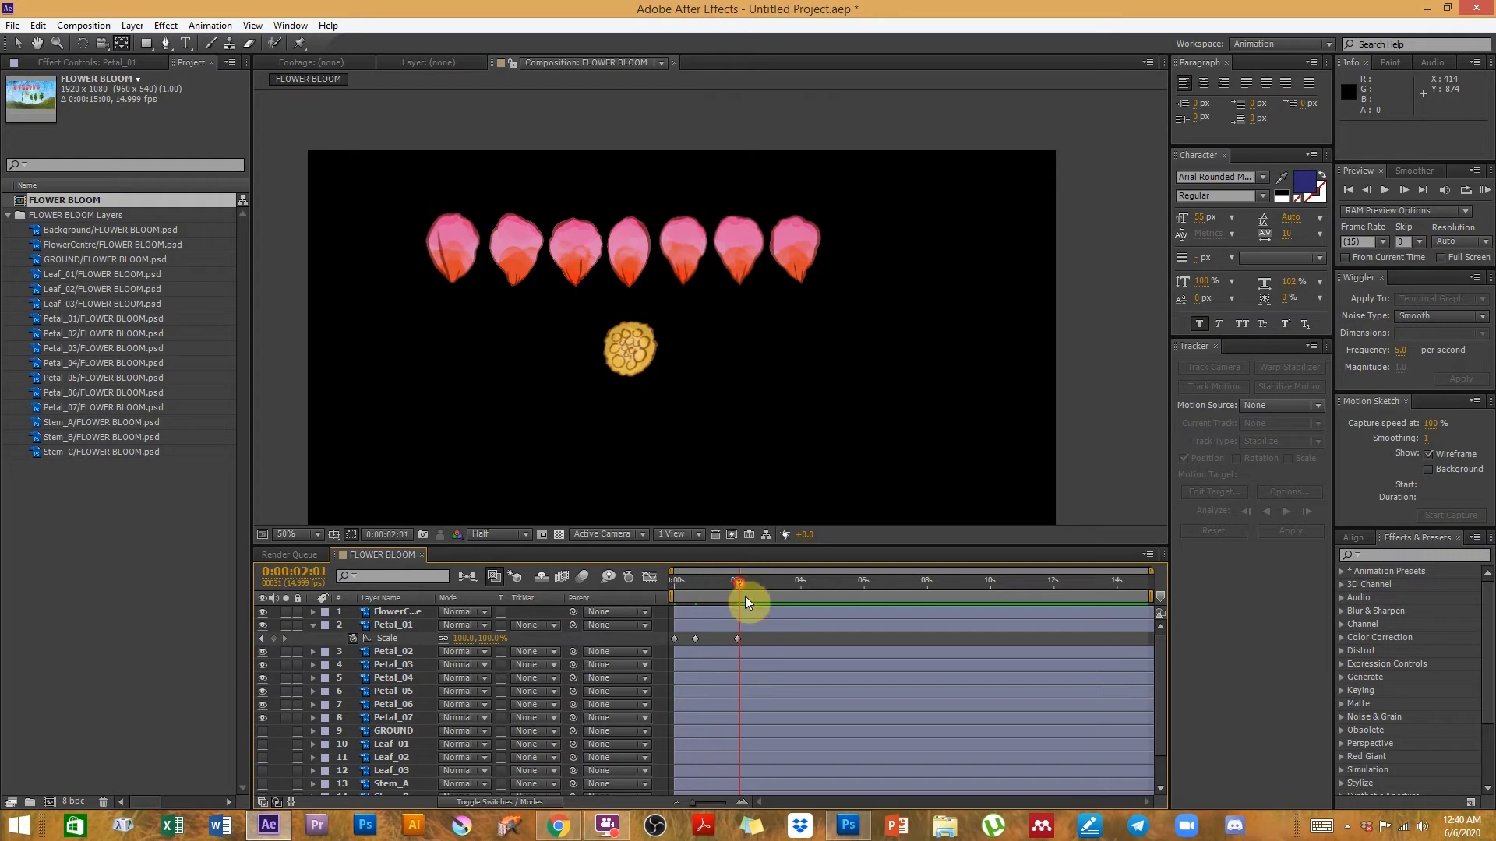
left_click(737, 639)
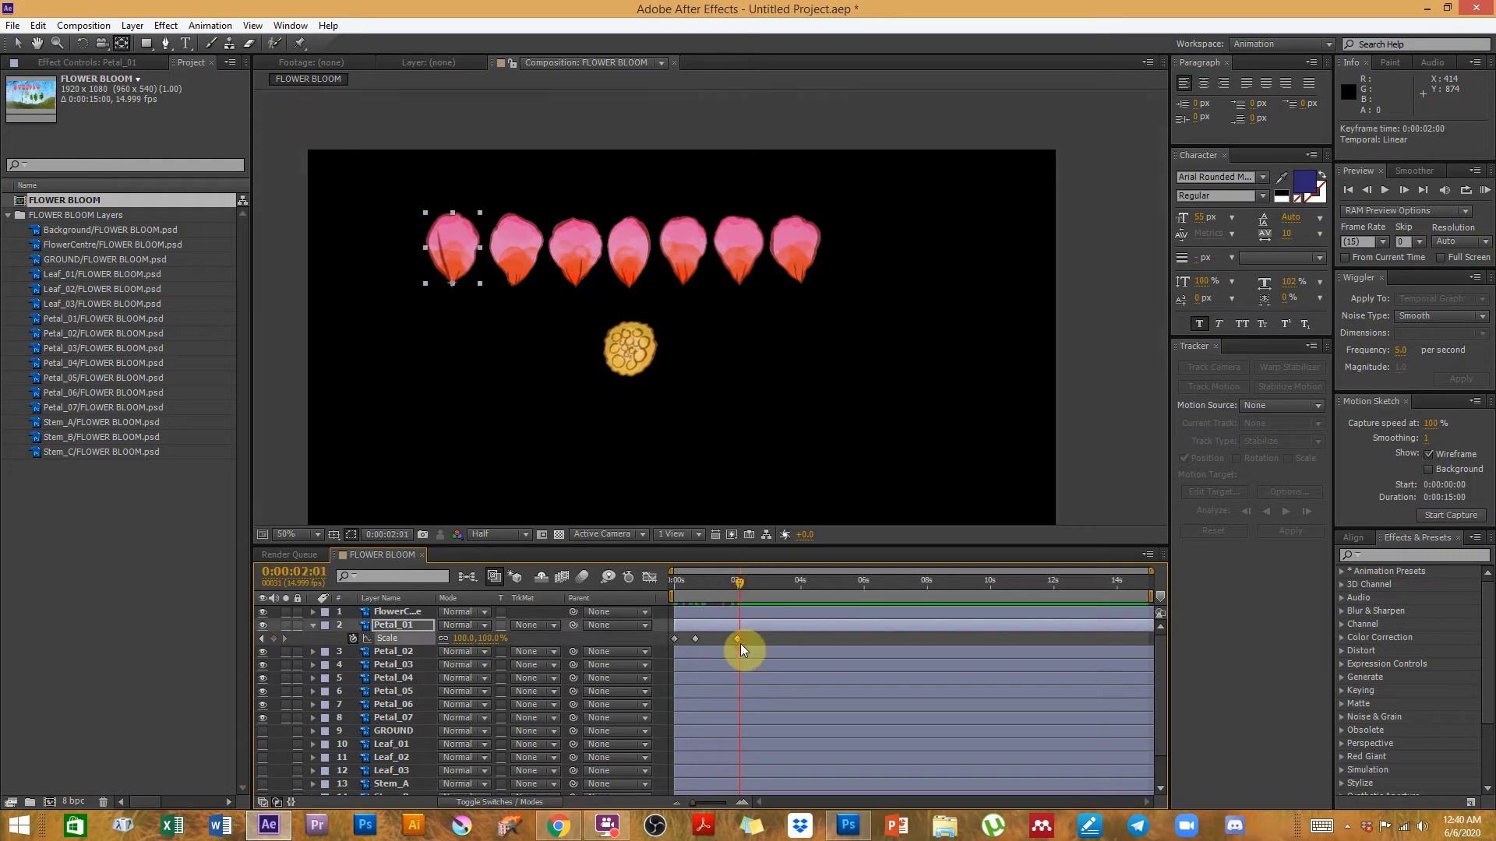
left_click_drag(684, 587, 740, 584)
left_click(697, 622)
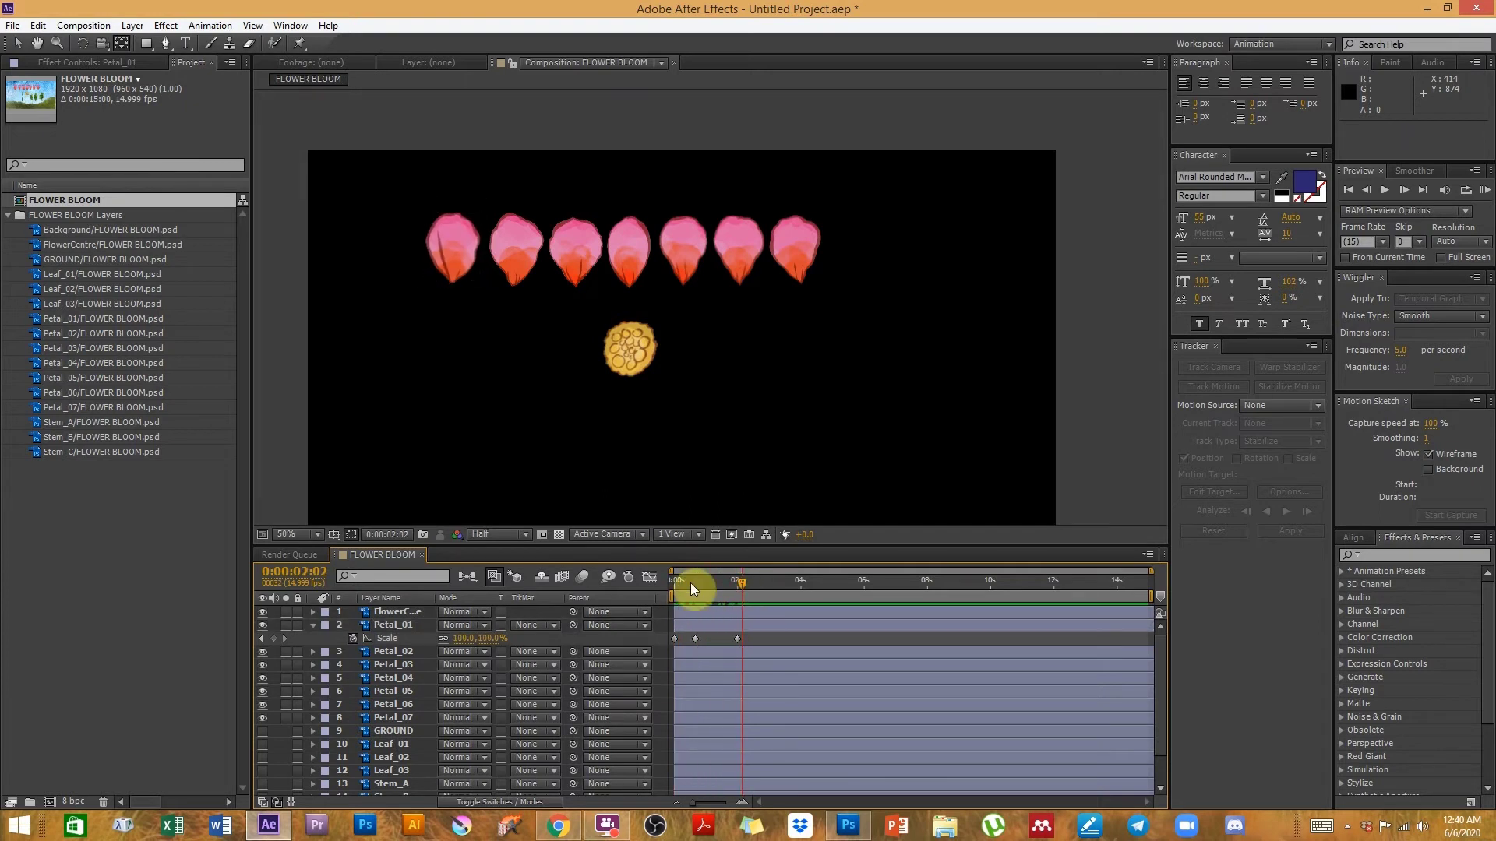
- Apply Easy Ease to all of Petal_01's scale keyframes in the Graph Editor
left_click(382, 651)
left_click(650, 577)
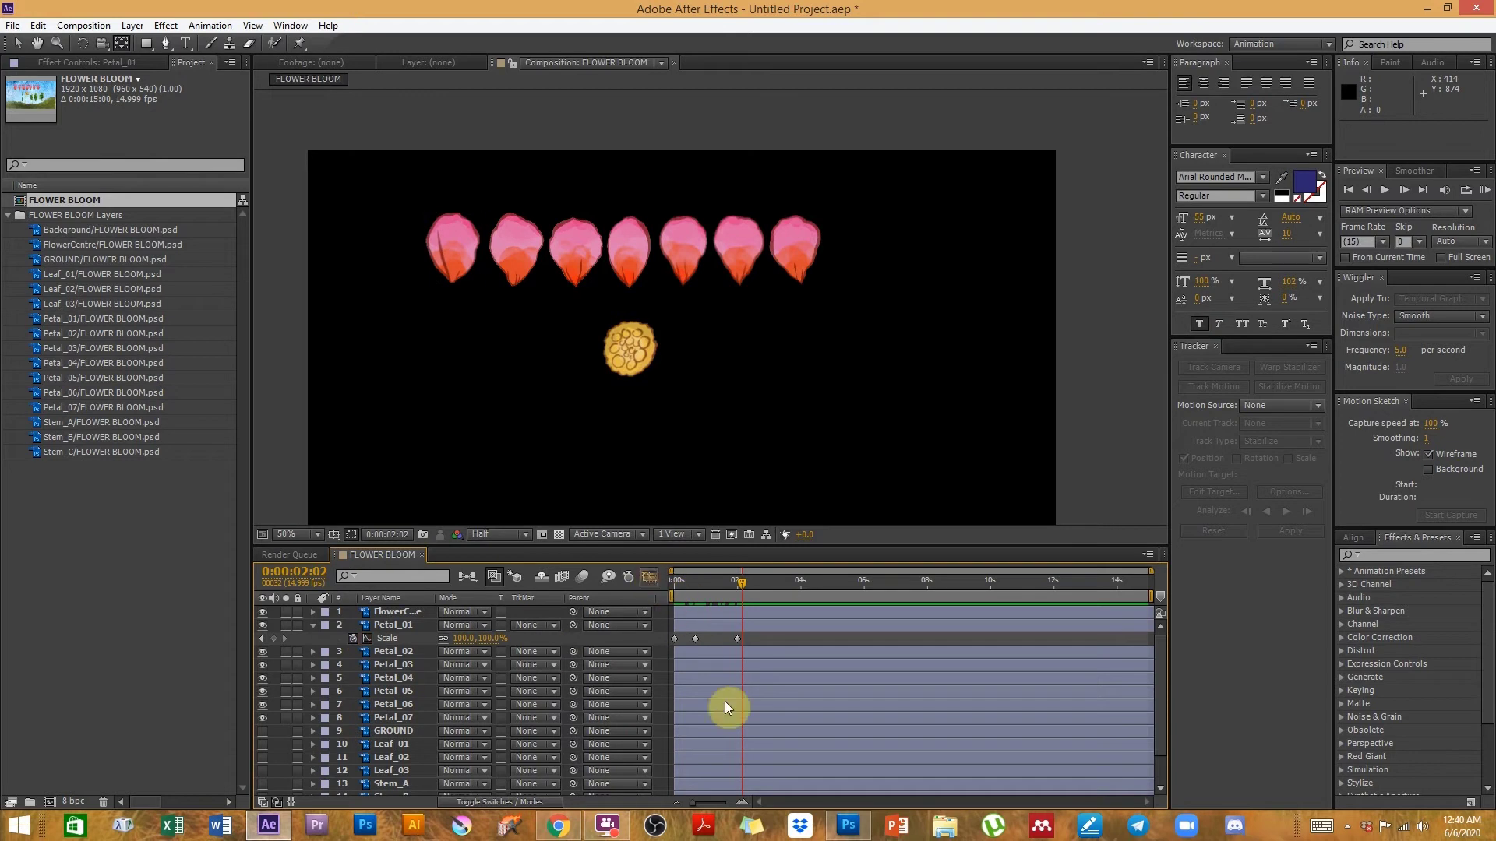
left_click_drag(787, 614, 666, 767)
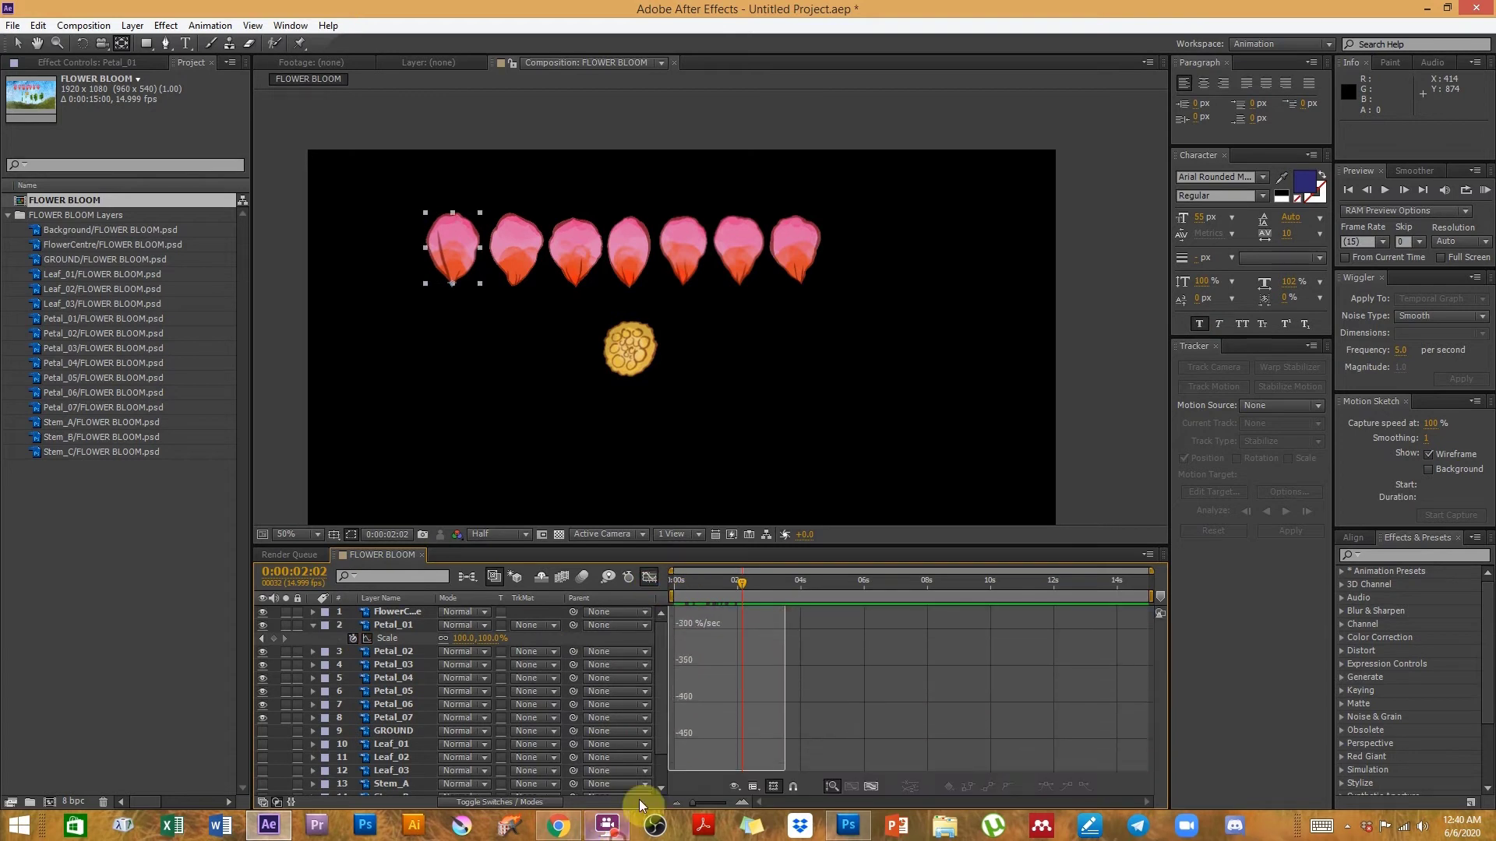
left_click(1050, 783)
- Reshape Petal_01's speed curve to peak just before the 120% keyframe and settle gradually into the last one, and close the Graph Editor
scroll(755, 676, "up", 3)
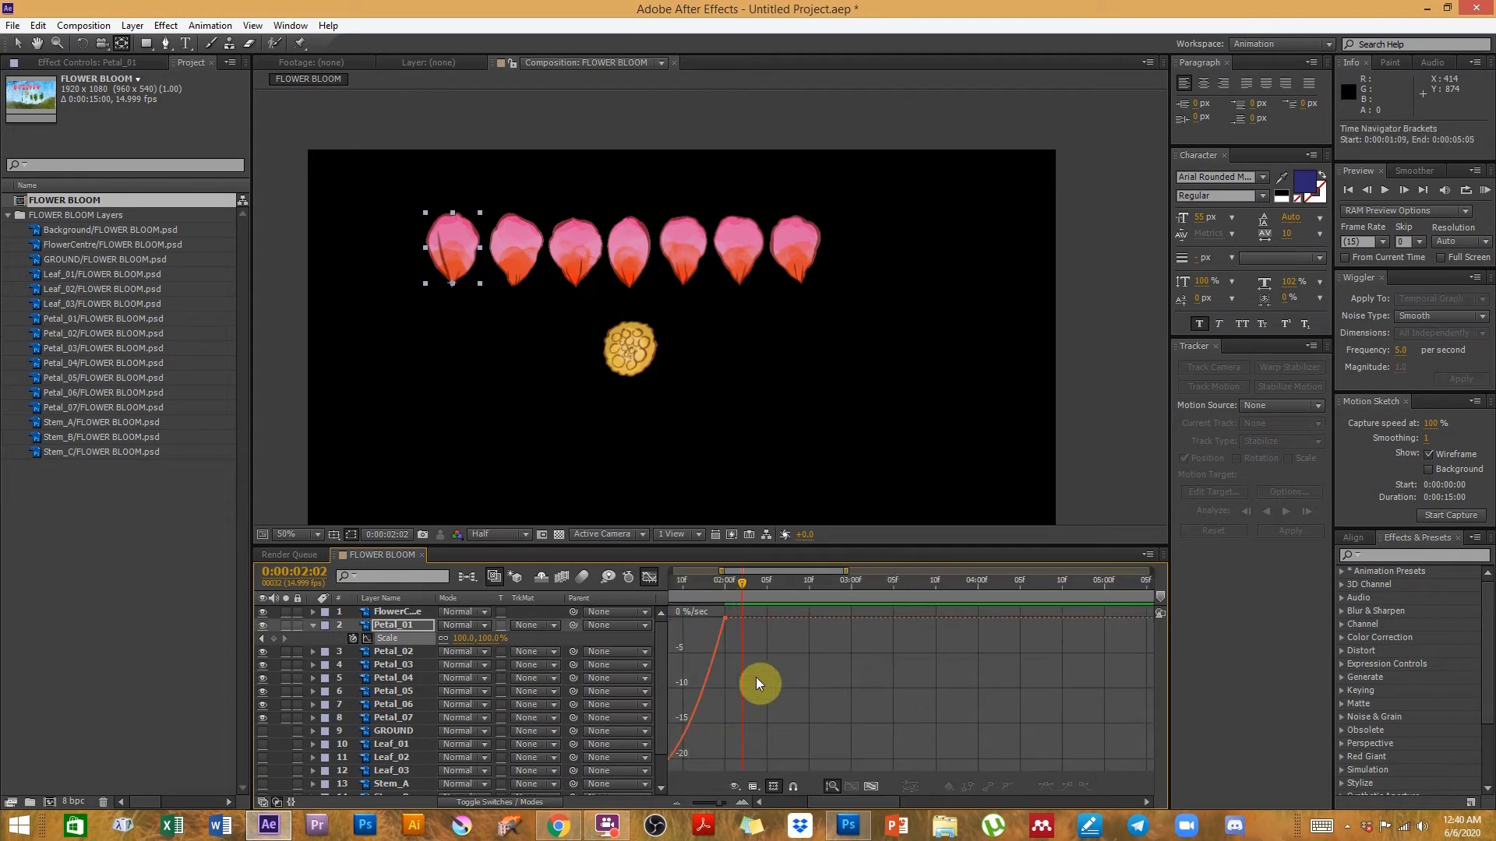
scroll(855, 692, "up", 2)
left_click_drag(966, 712, 707, 738)
left_click(759, 740)
left_click(686, 740)
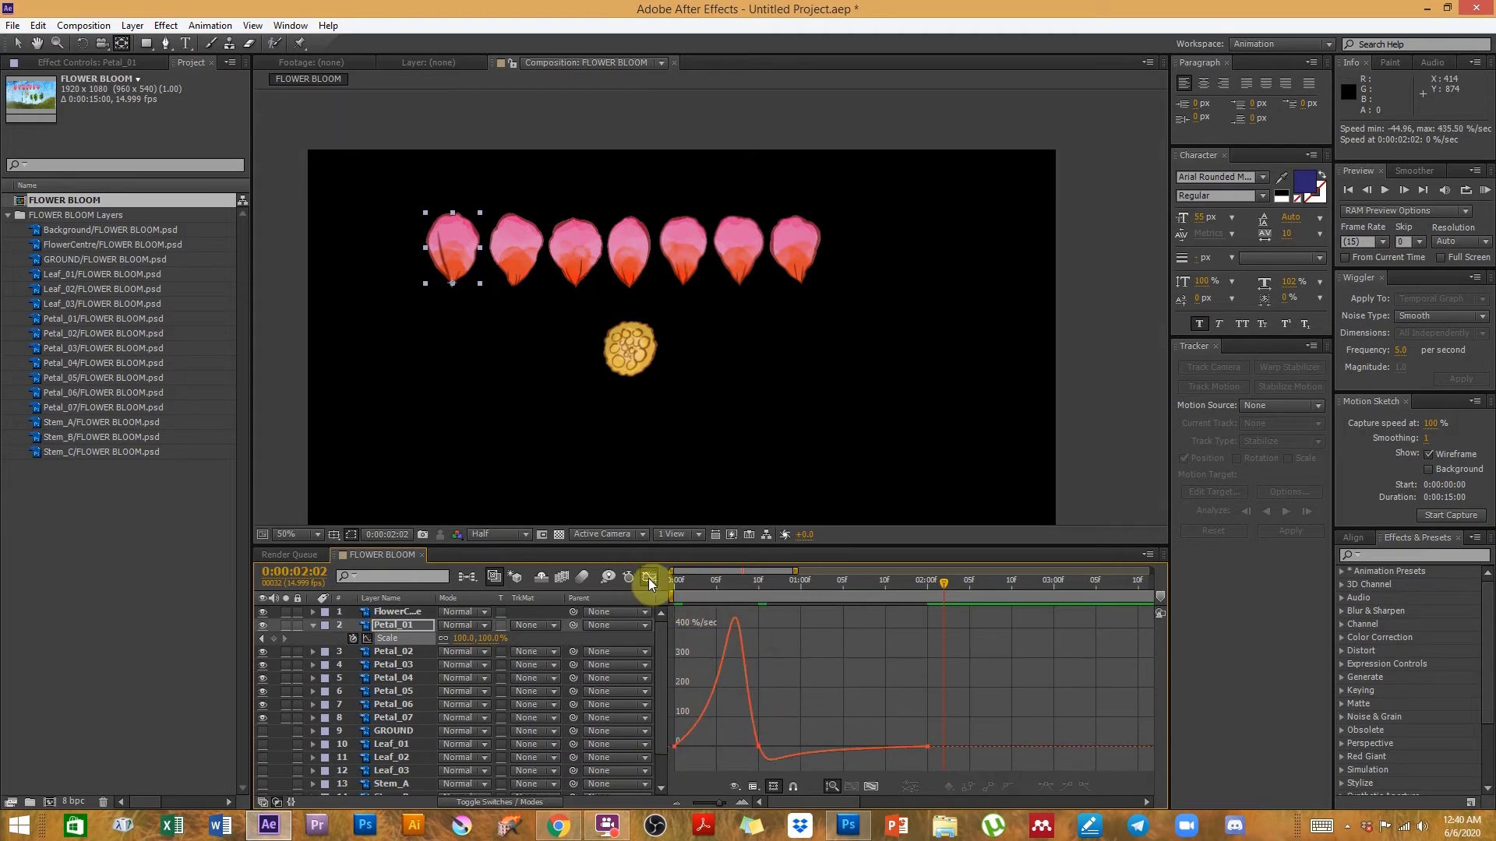
left_click(648, 577)
- Run a RAM preview from the start to check Petal_01's eased growth, and stop it
left_click(675, 582)
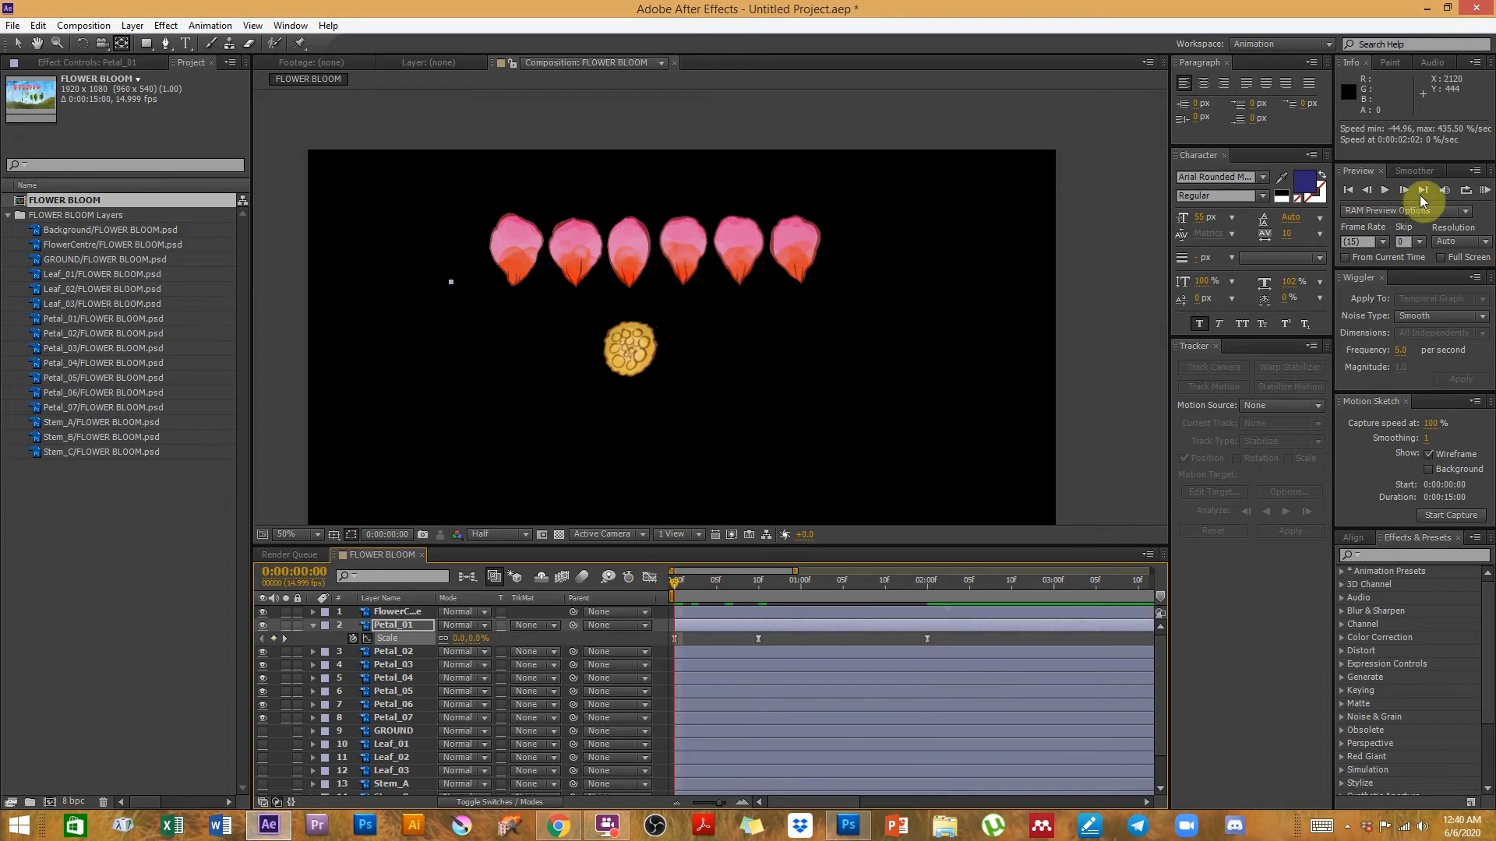
left_click(1485, 190)
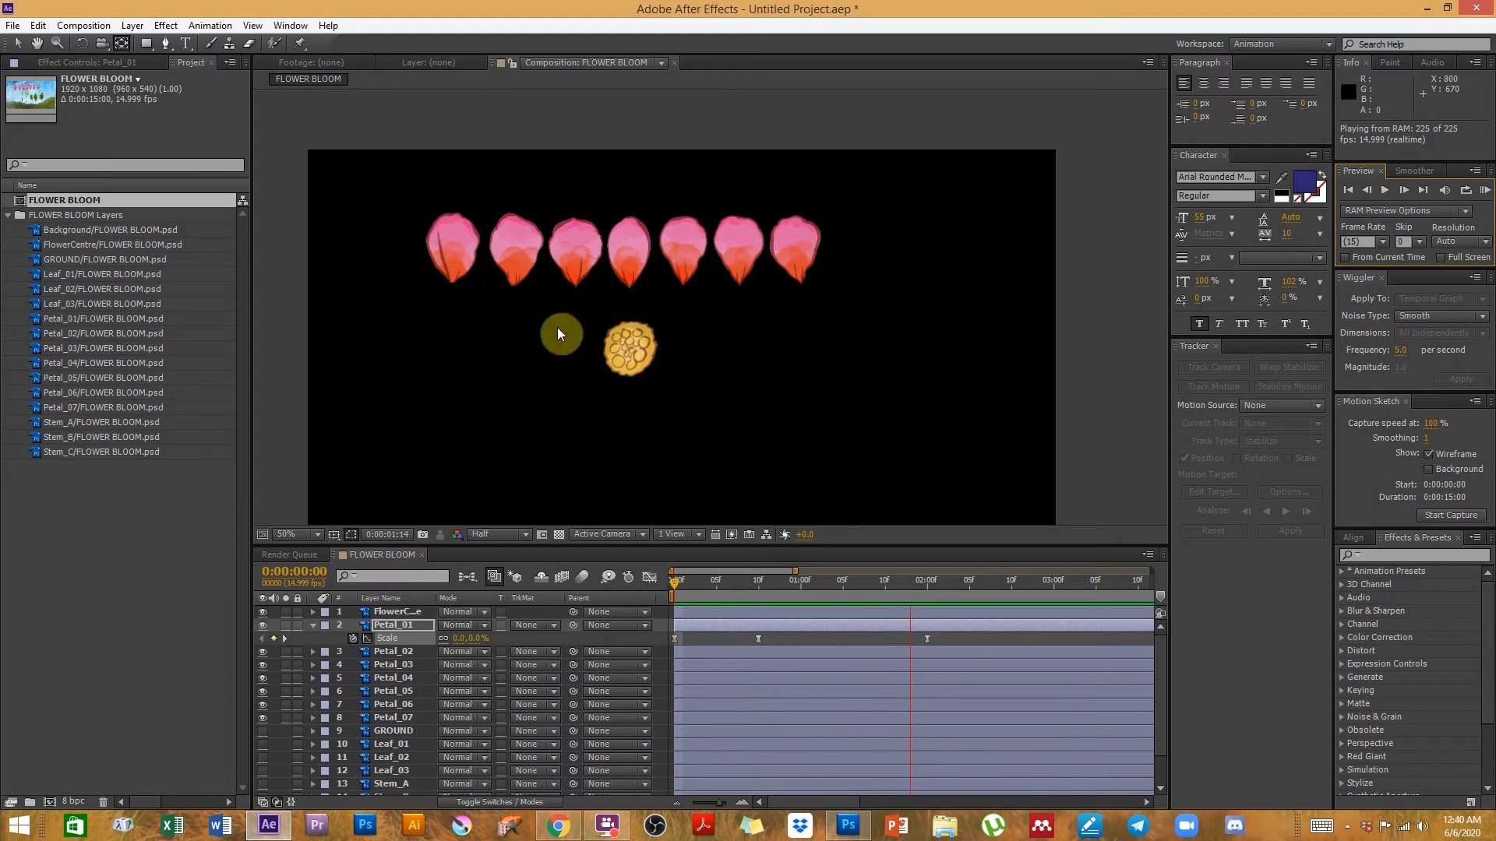
left_click(595, 393)
- Try compressing Petal_01's scale keyframes proportionally, and undo a separate move of the last keyframe
left_click_drag(681, 594, 852, 594)
left_click_drag(671, 647, 867, 643)
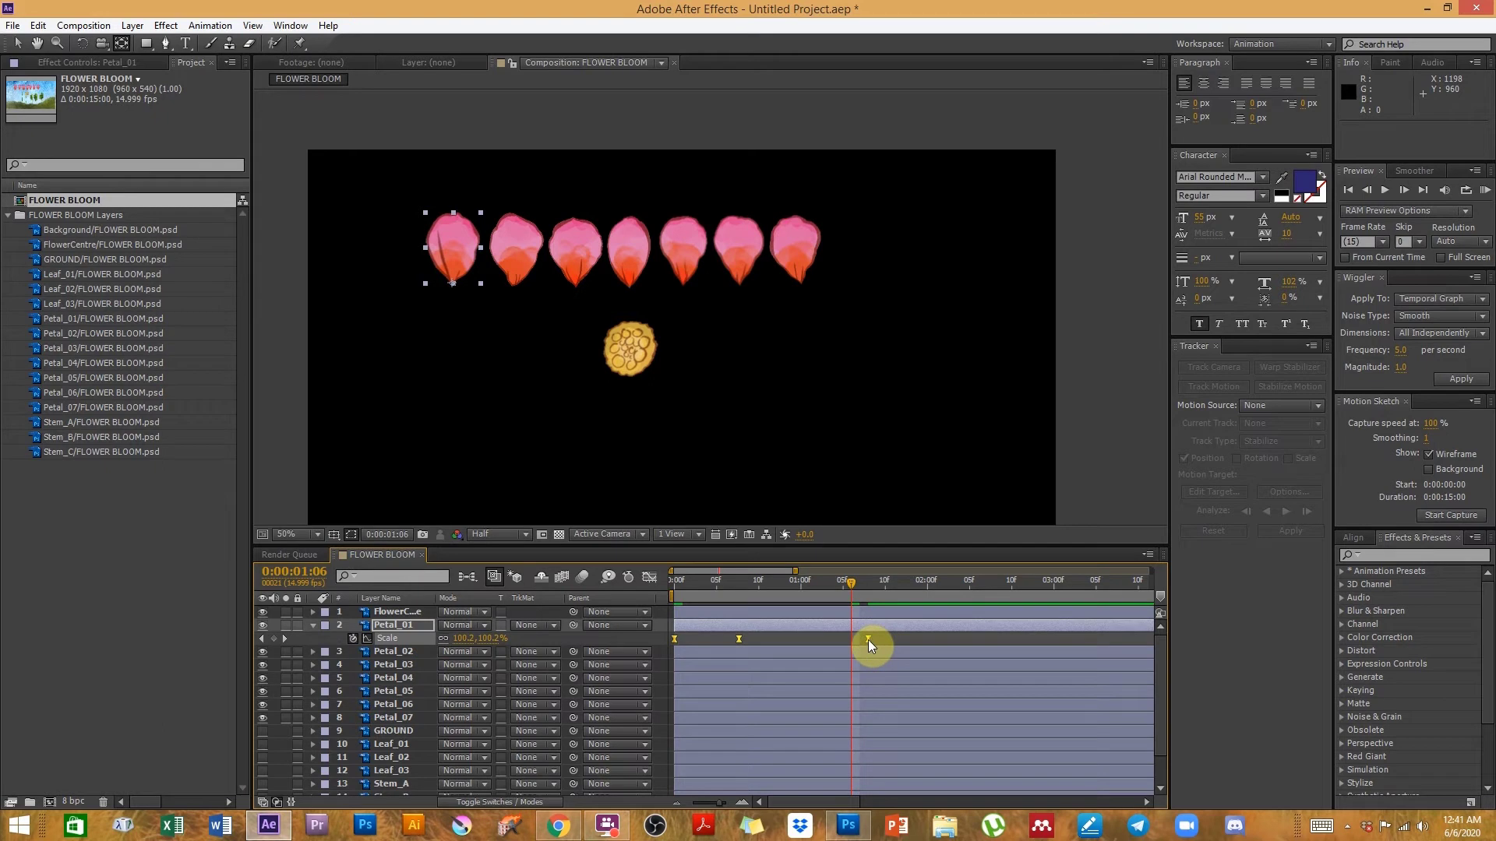
left_click(869, 640, "alt")
left_click_drag(866, 638, 811, 637)
left_click(902, 639)
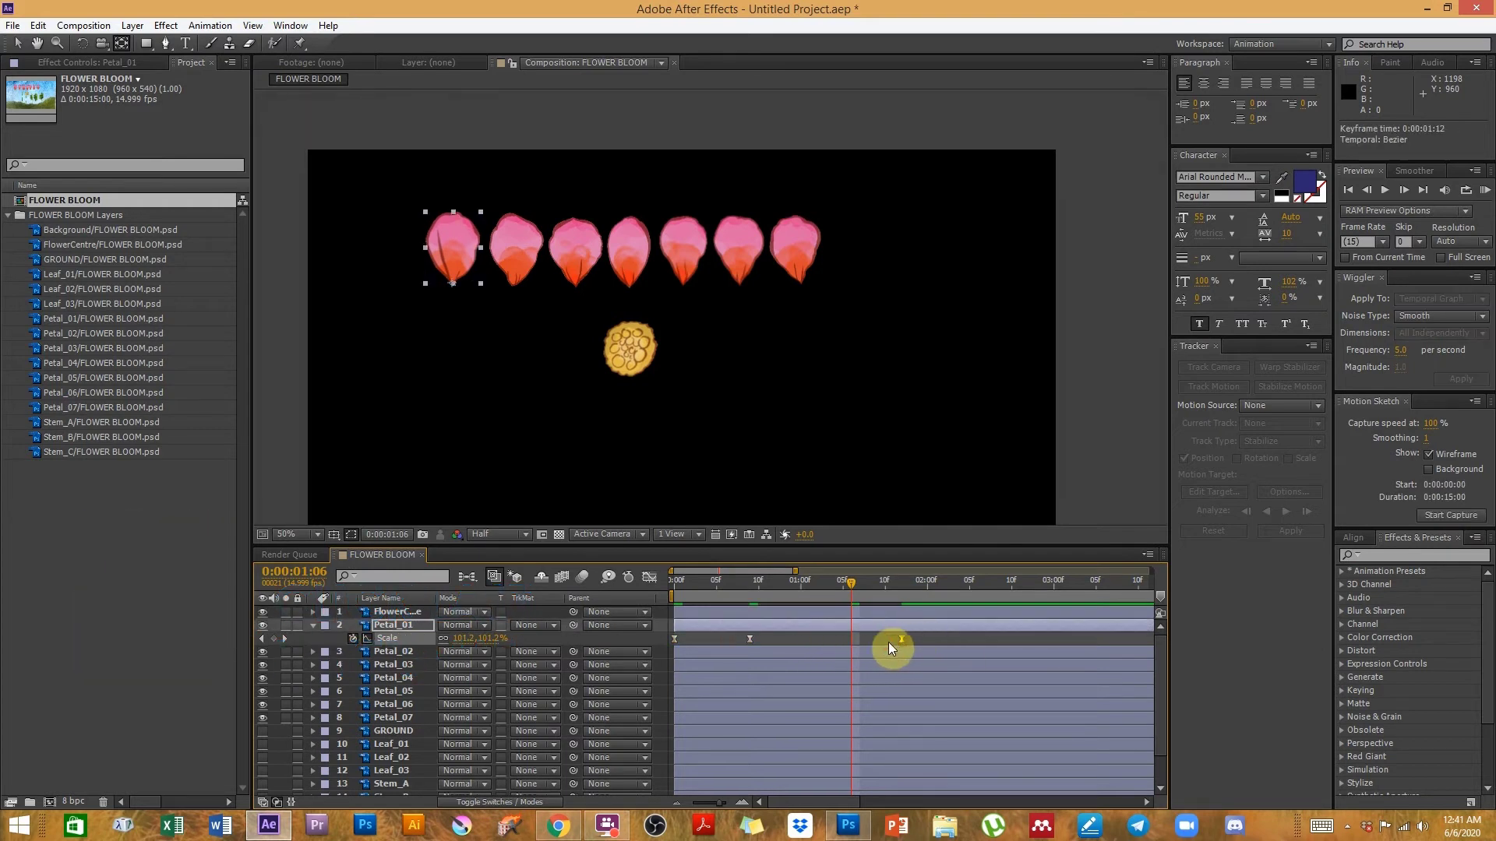
key("ctrl+z")
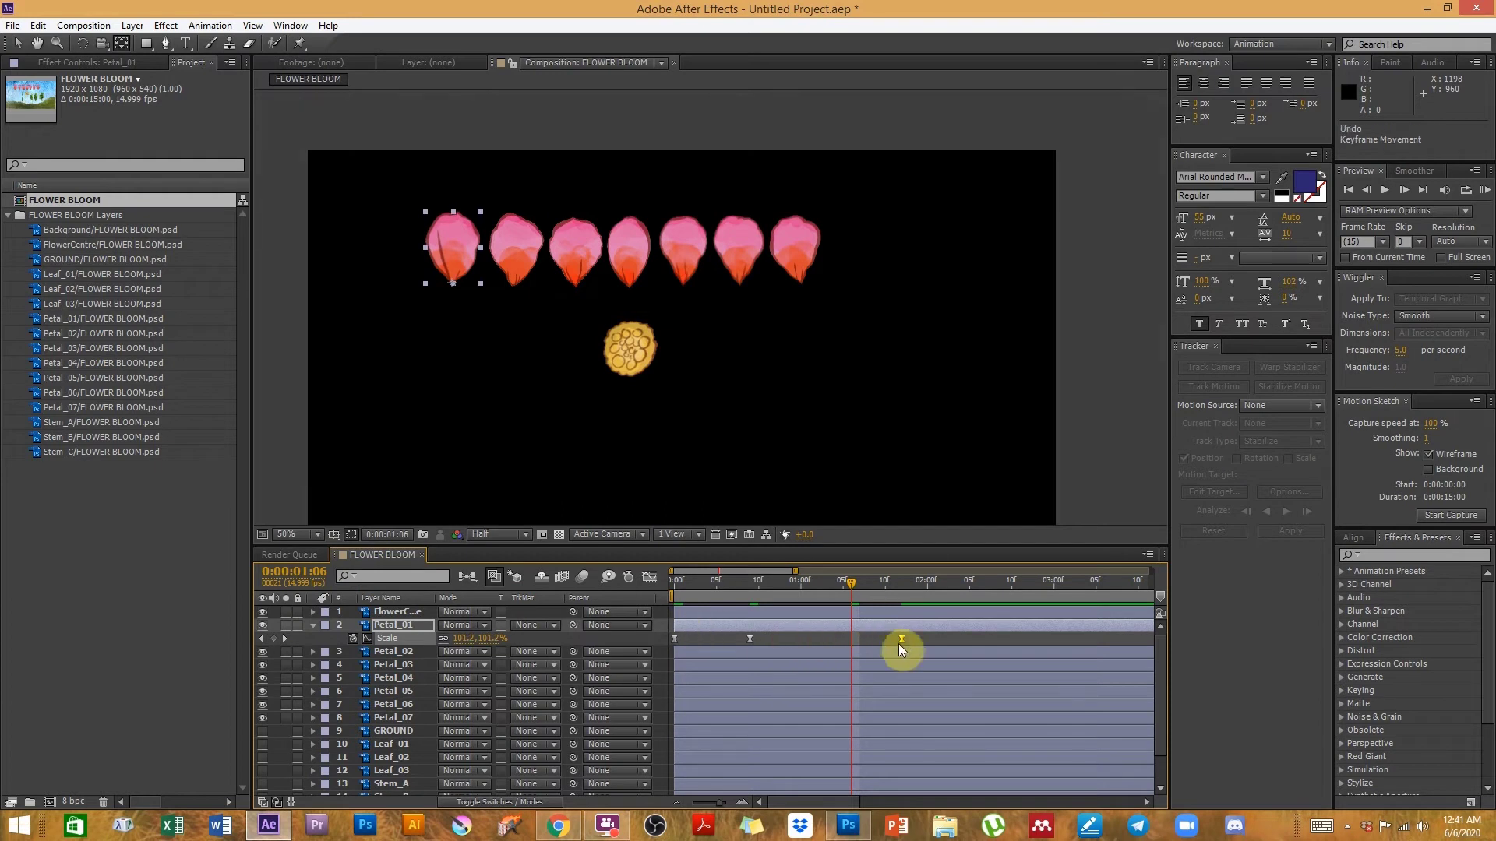
- Compress all three of Petal_01's scale keyframes proportionally so the last one falls at about 0:00:01:08
left_click_drag(924, 639, 648, 642)
left_click_drag(899, 636, 869, 639)
left_click(894, 642)
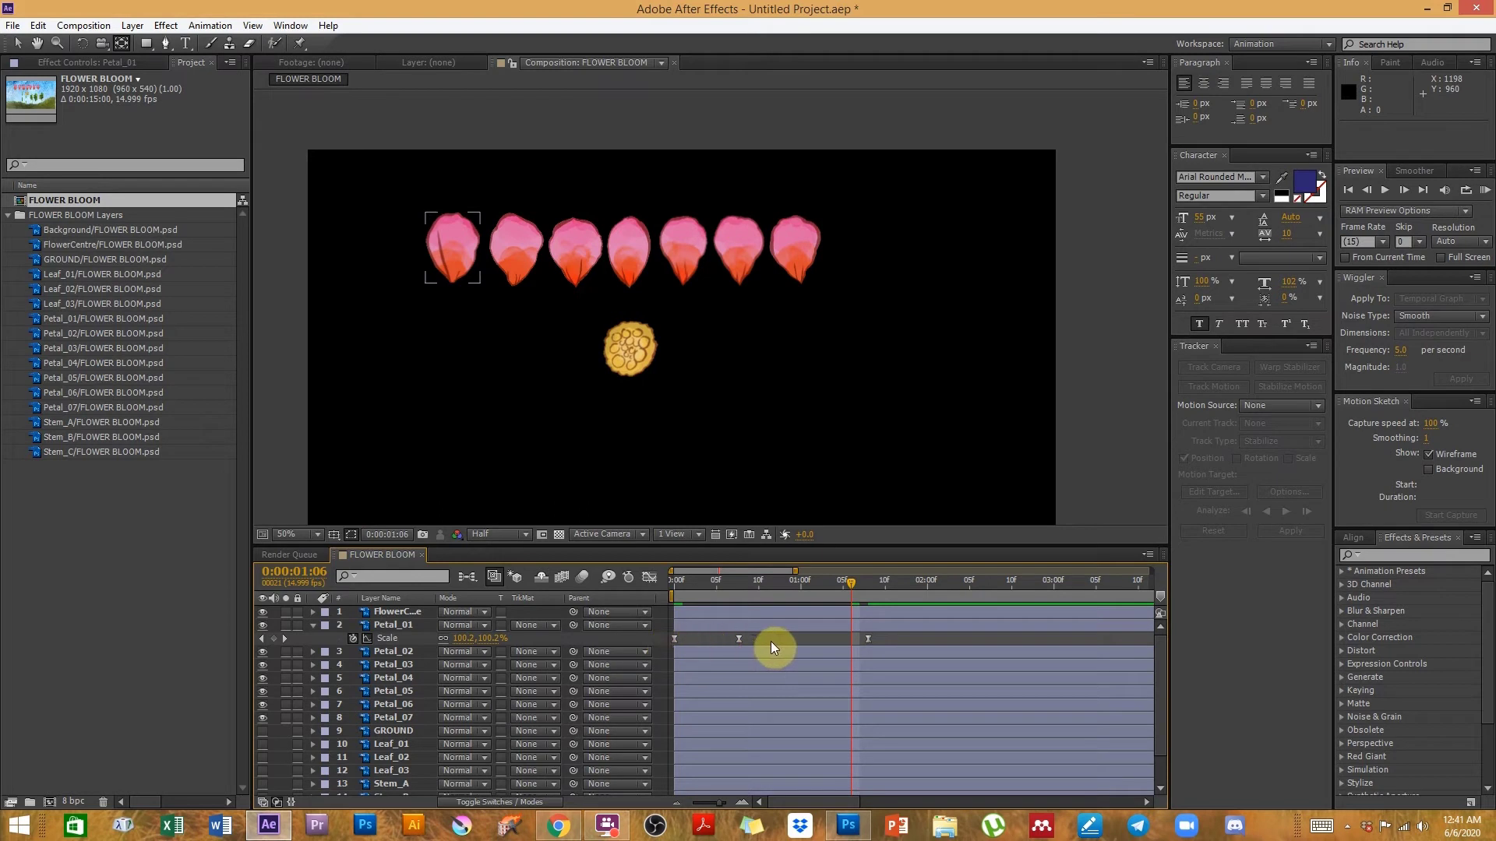
left_click(891, 644)
- Collapse Petal_01's properties and reveal its Scale keyframes again
left_click(313, 627)
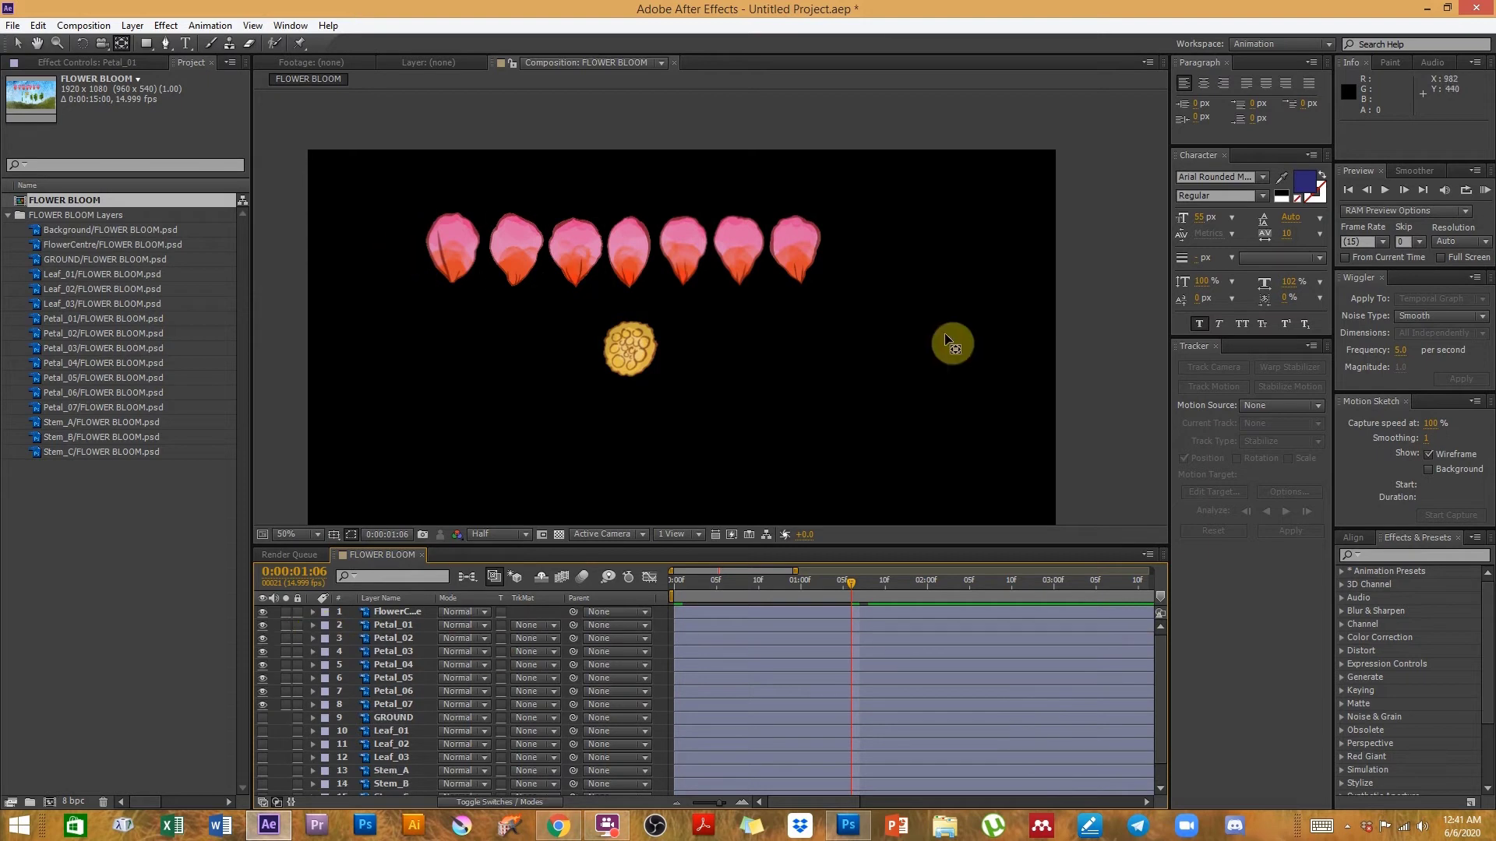
left_click(385, 639)
left_click(395, 627)
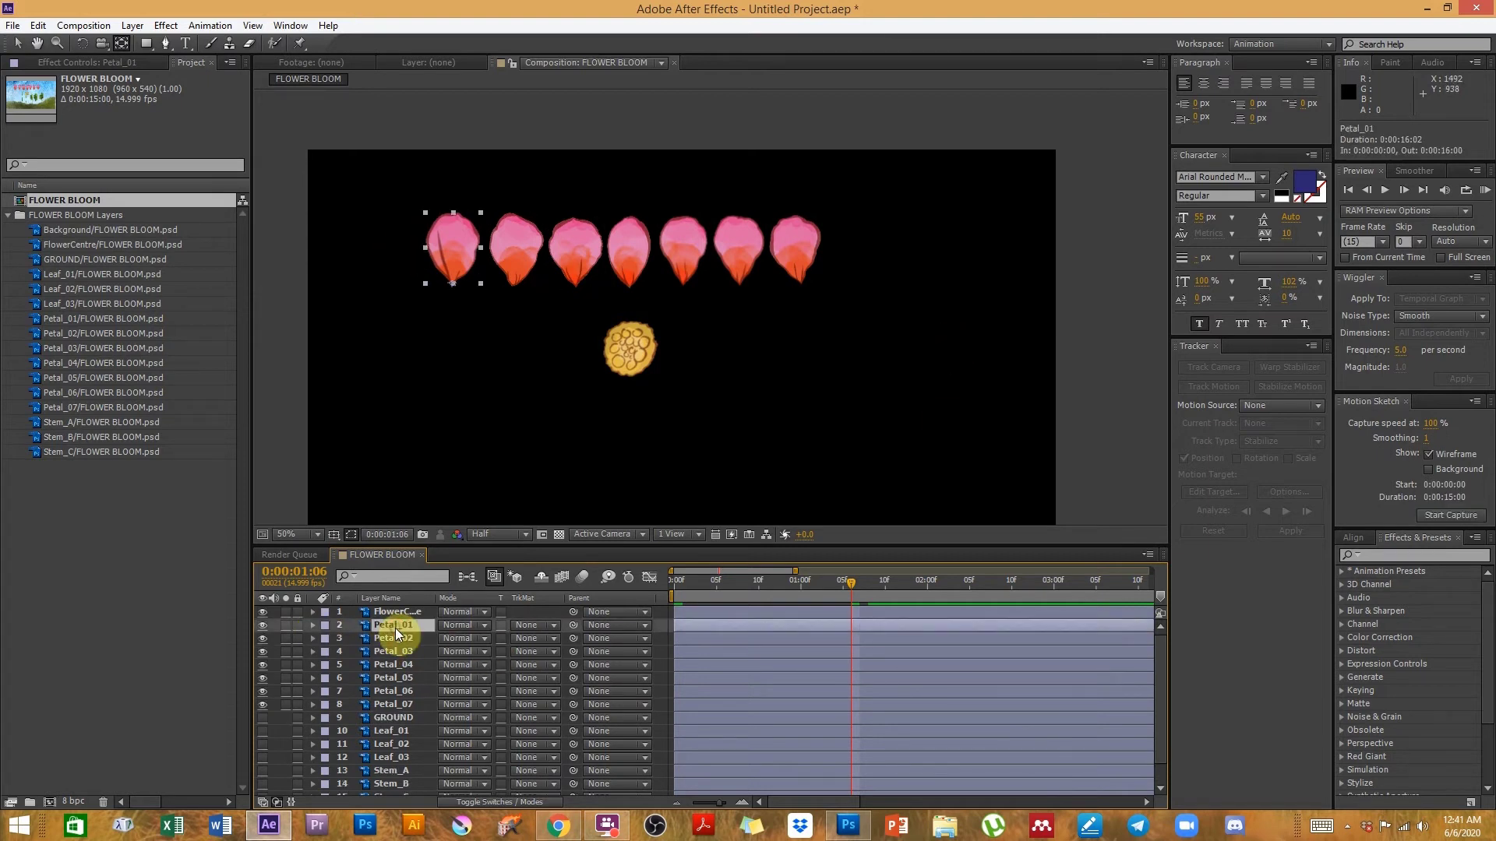
key("s")
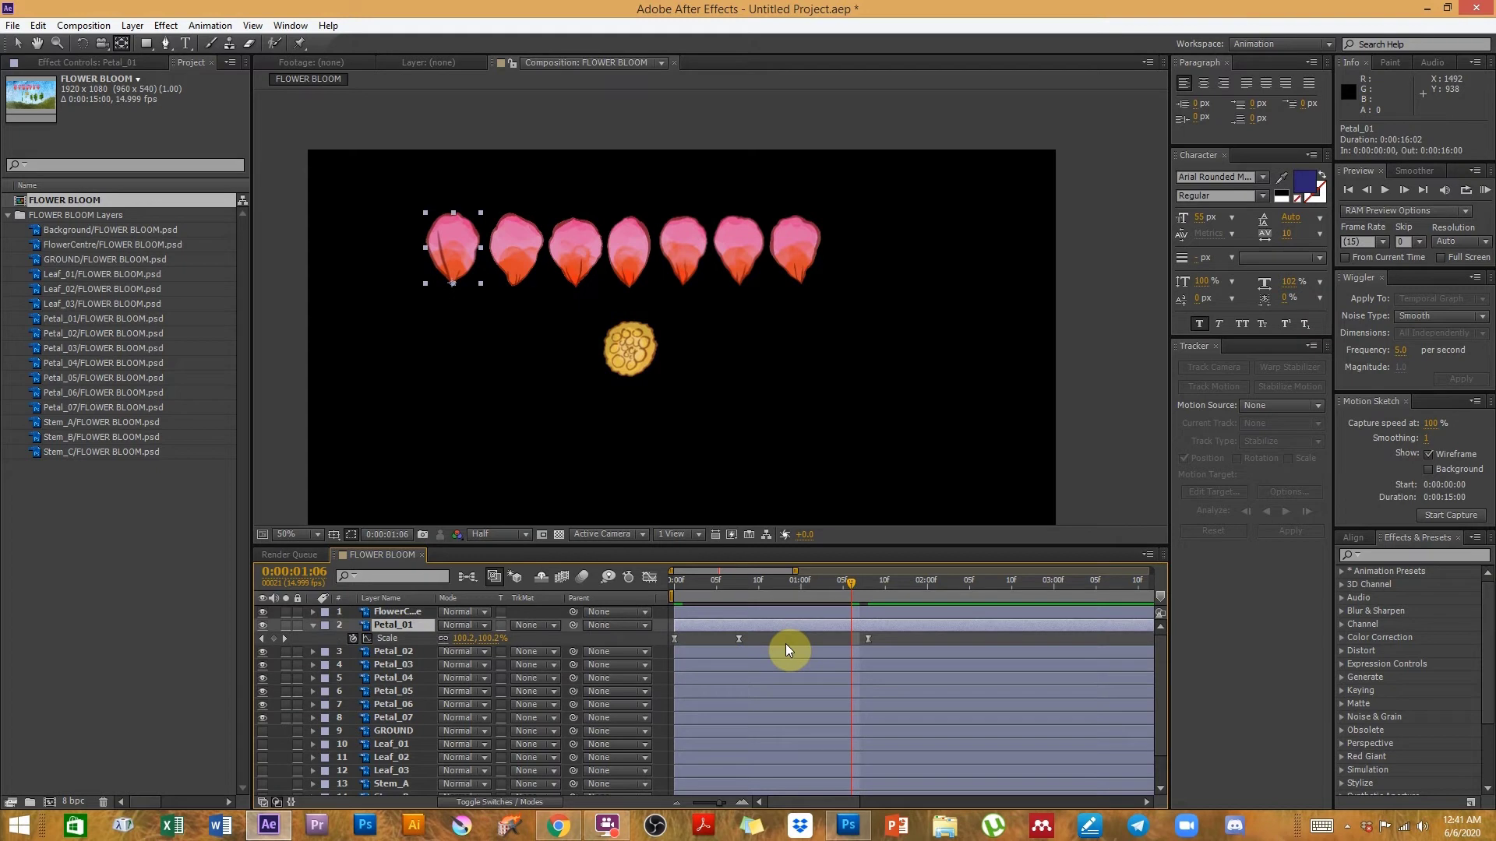
- Move the anchor points of Petal_02 through Petal_07 to the base of each petal and return to the Selection tool
left_click(519, 253)
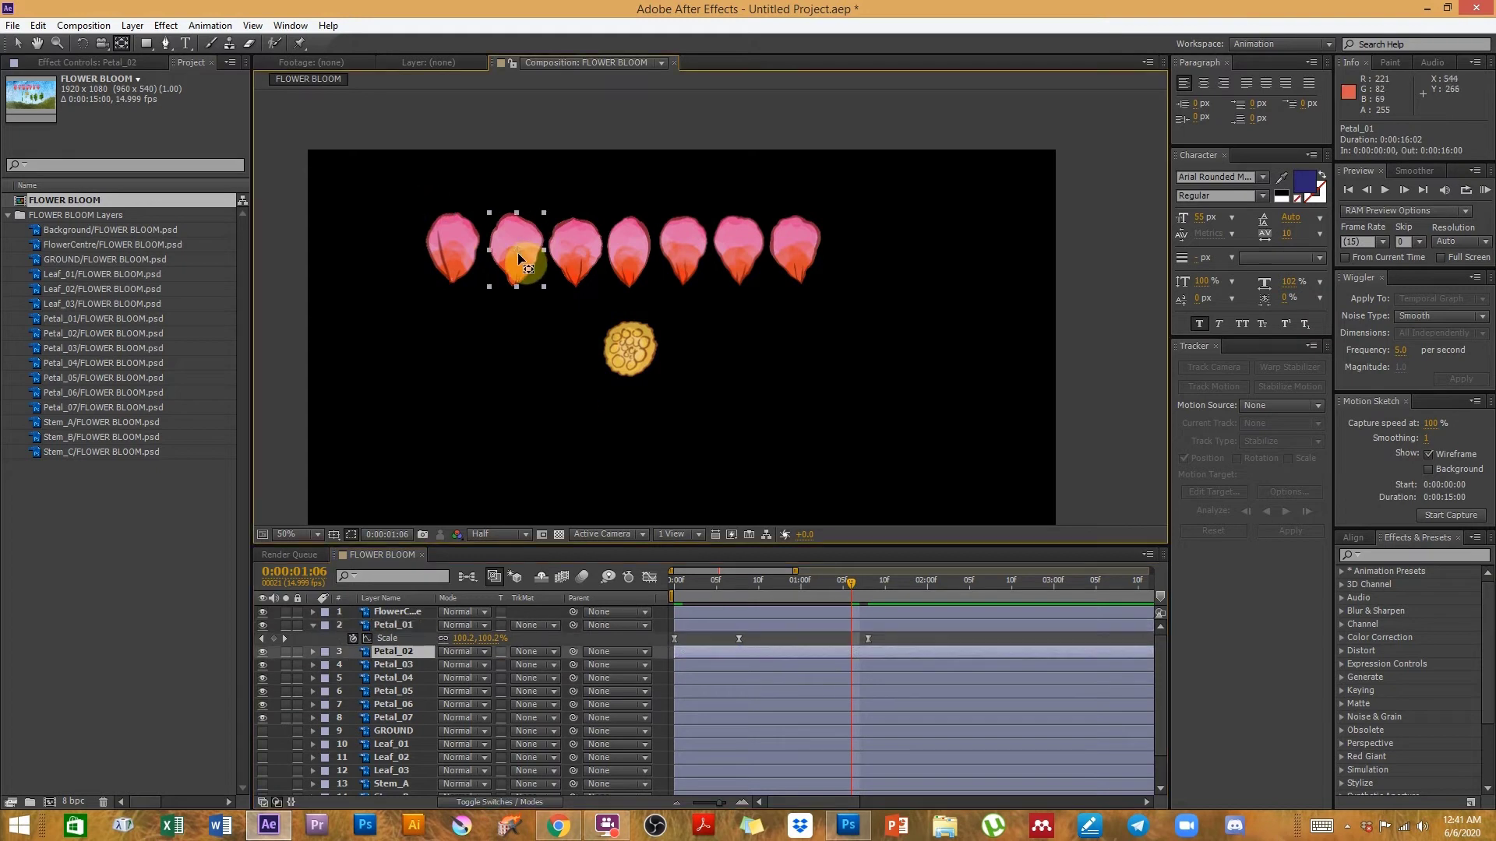
left_click_drag(519, 256, 514, 293)
left_click(585, 252)
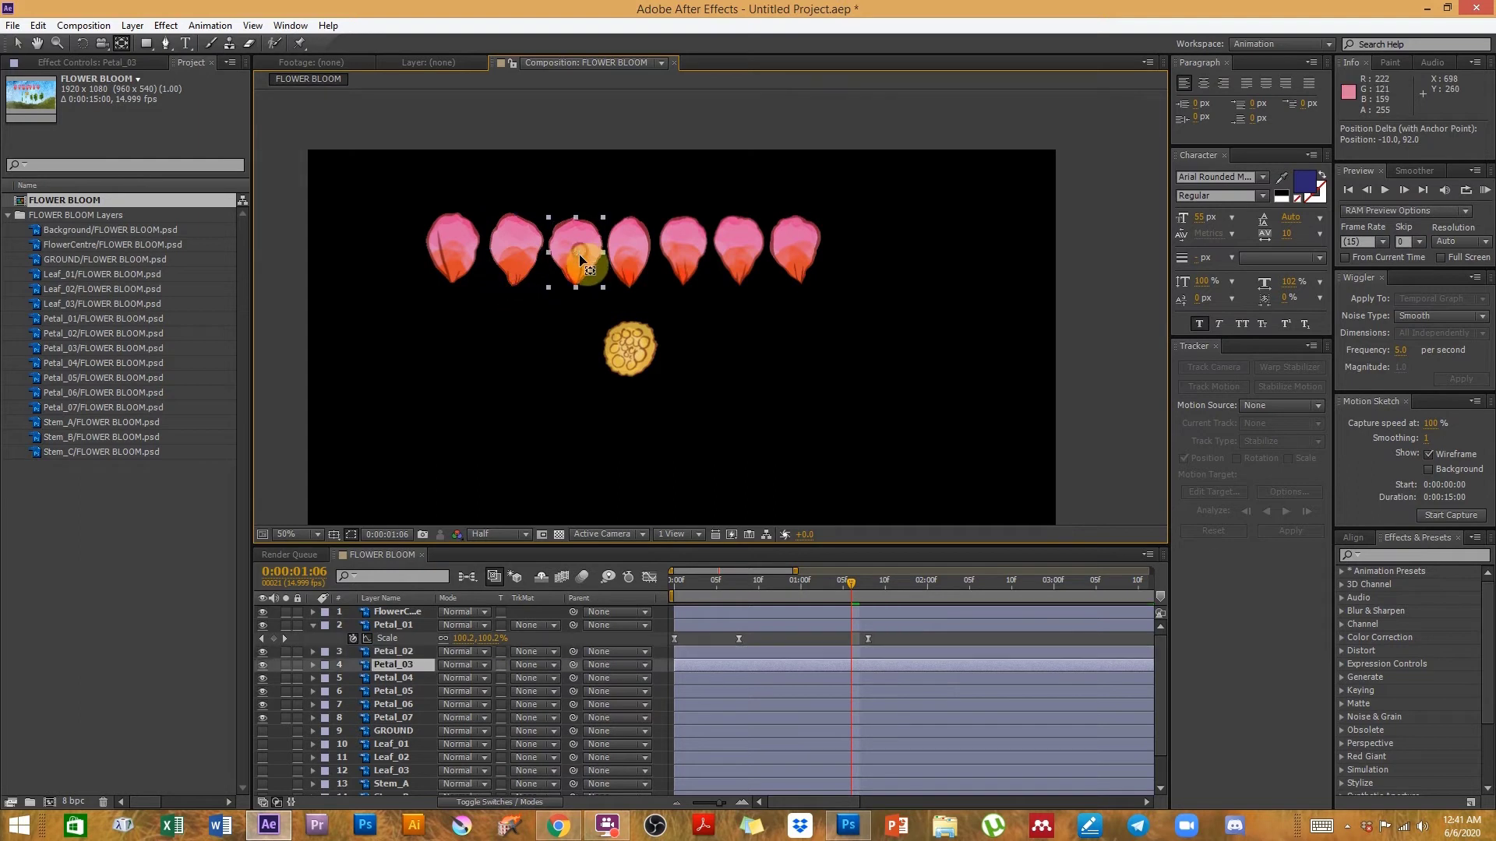
left_click_drag(578, 259, 576, 283)
left_click_drag(629, 248, 631, 296)
left_click_drag(705, 257, 799, 286)
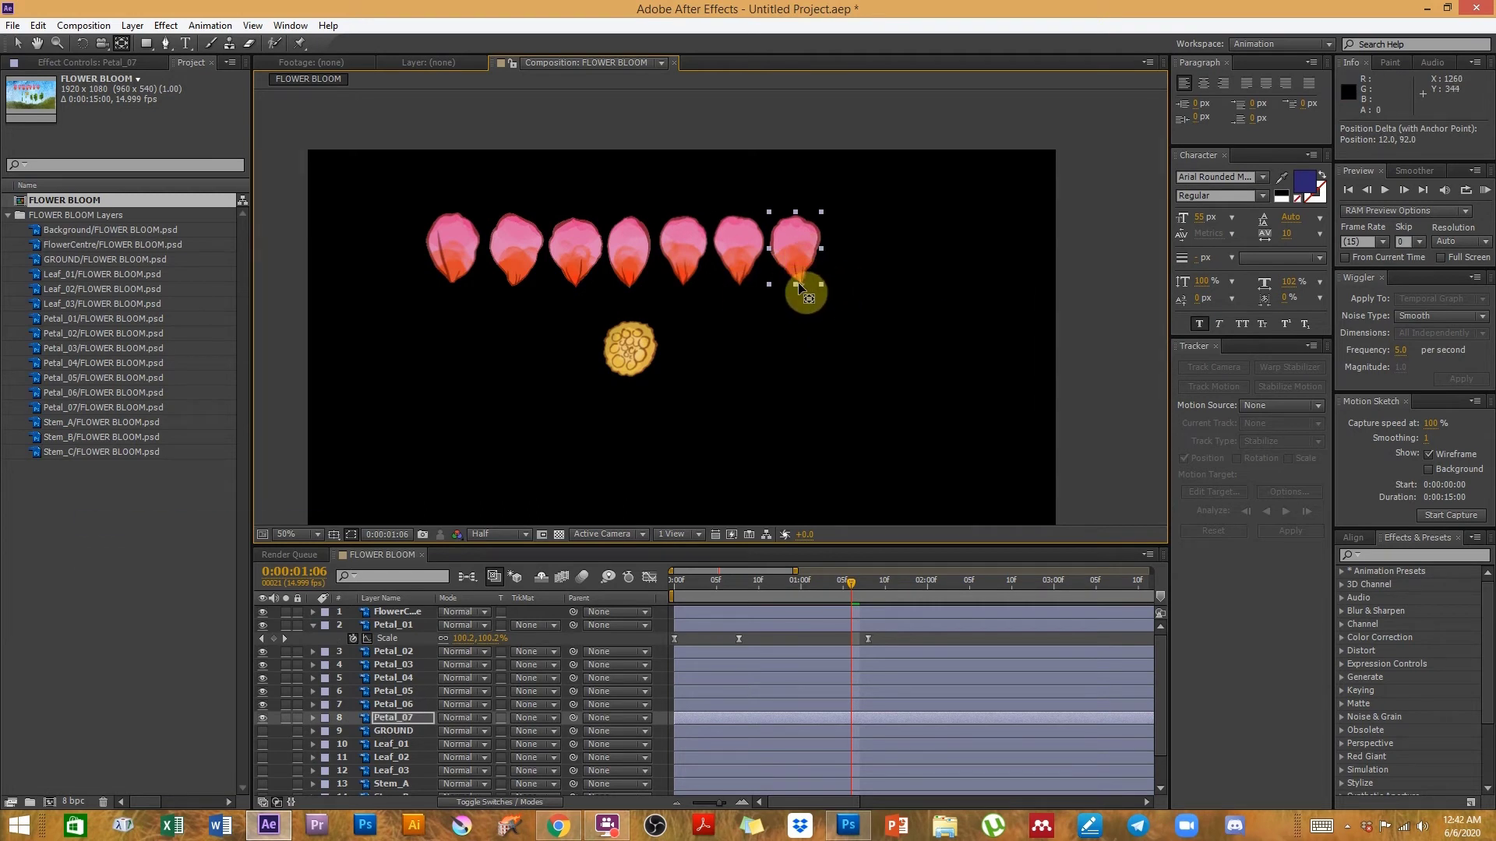
key("v")
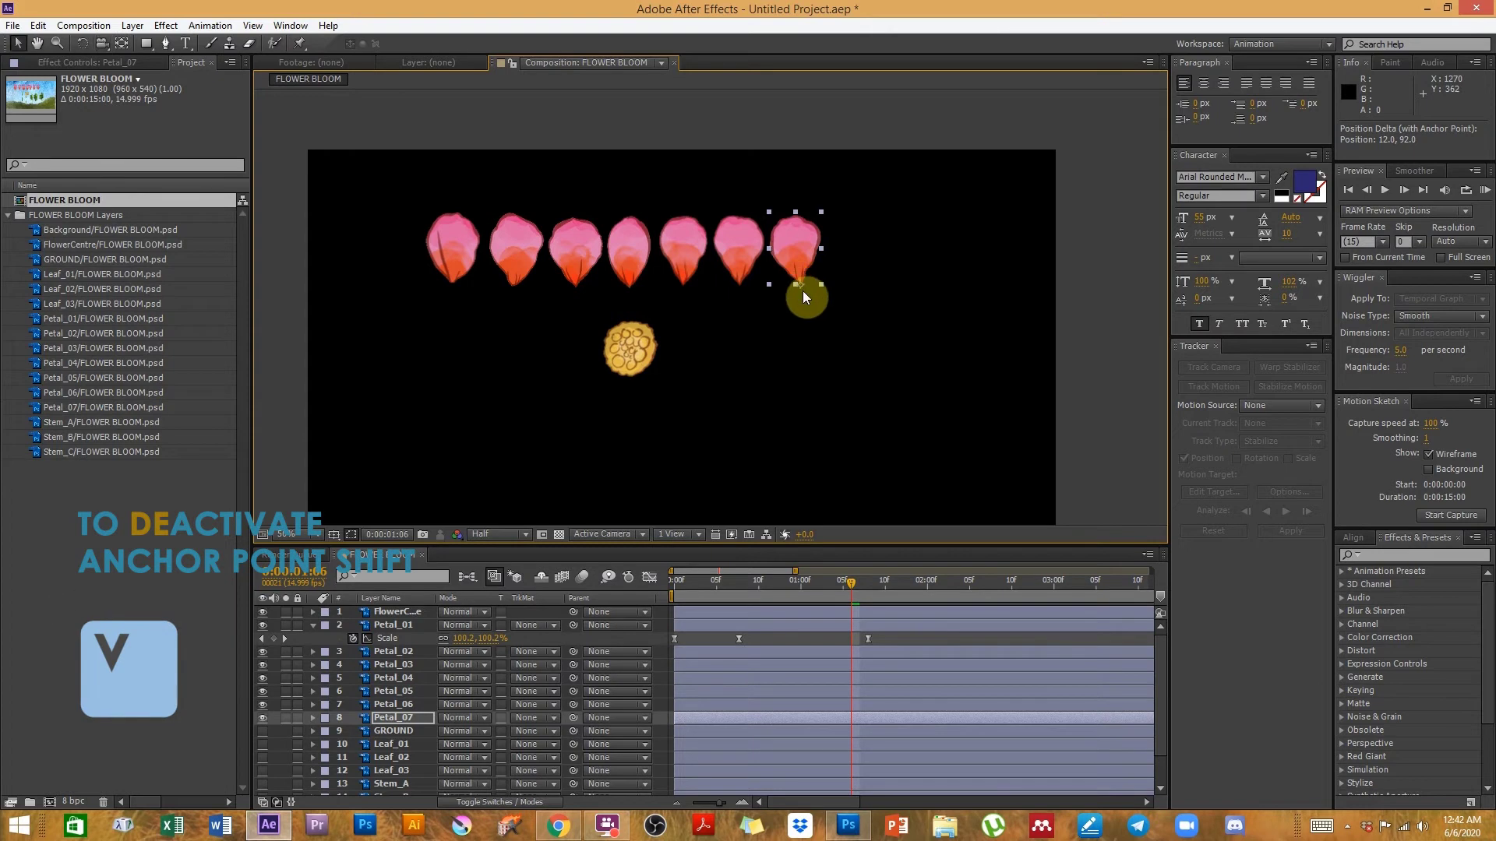
- Copy Petal_01's three scale keyframes and paste them at 0:00:00:00 onto the layers Petal_02 through Petal_07
left_click(798, 244)
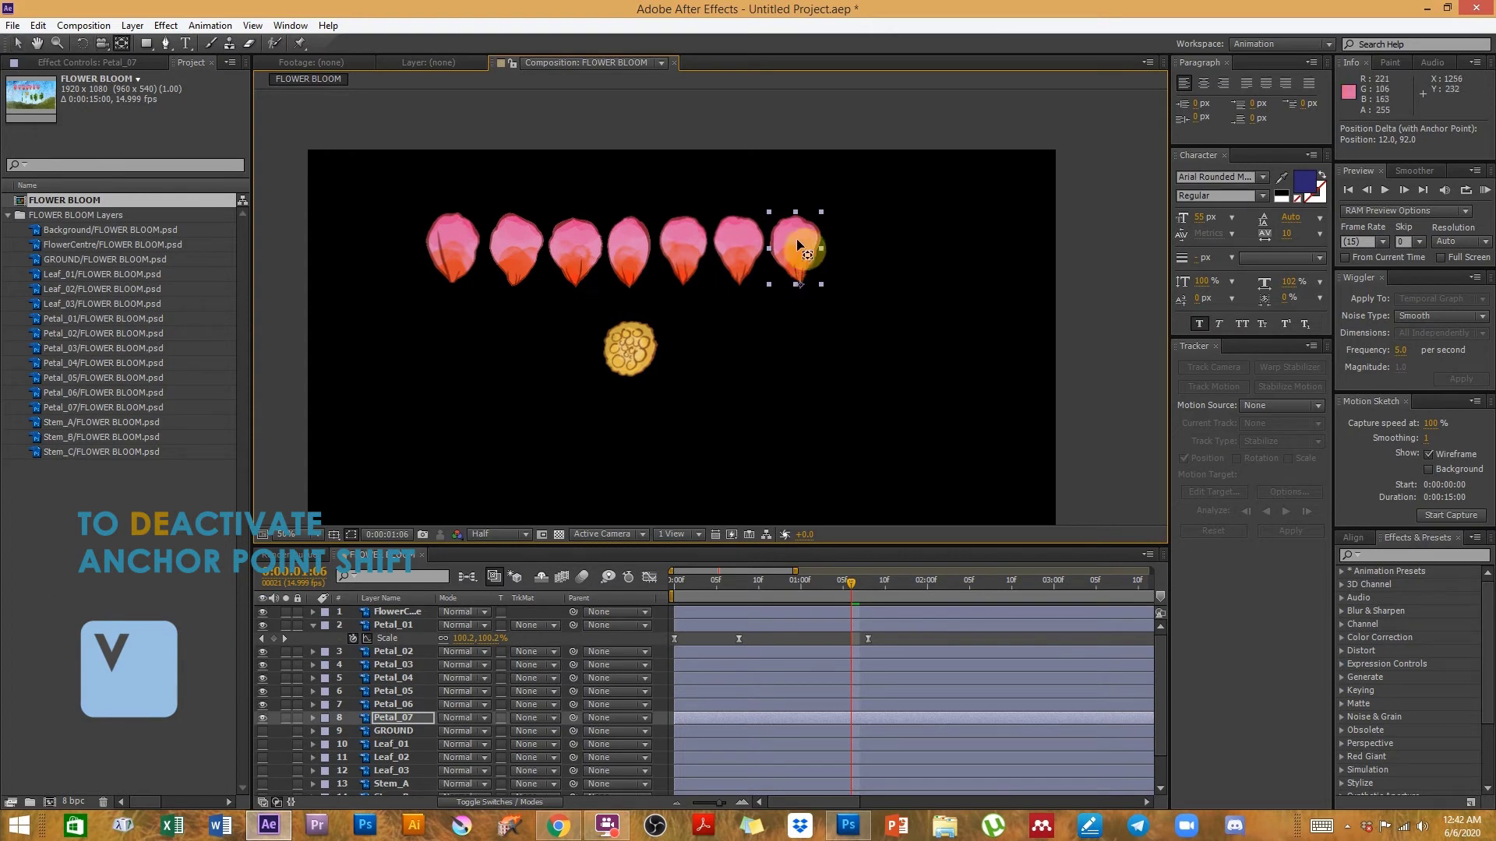
key("v")
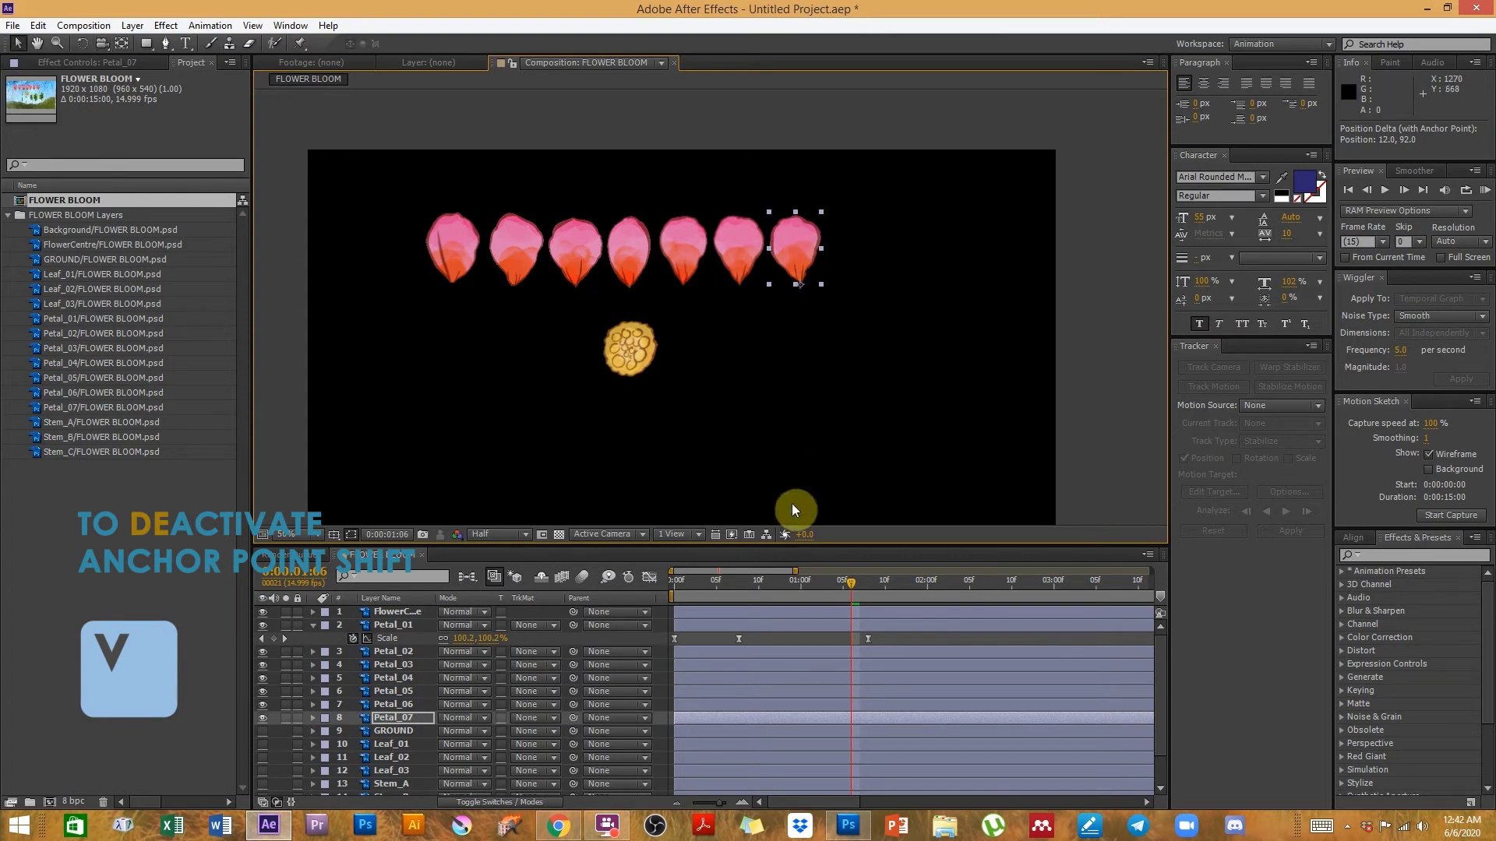
left_click(389, 625)
left_click_drag(912, 640, 629, 680)
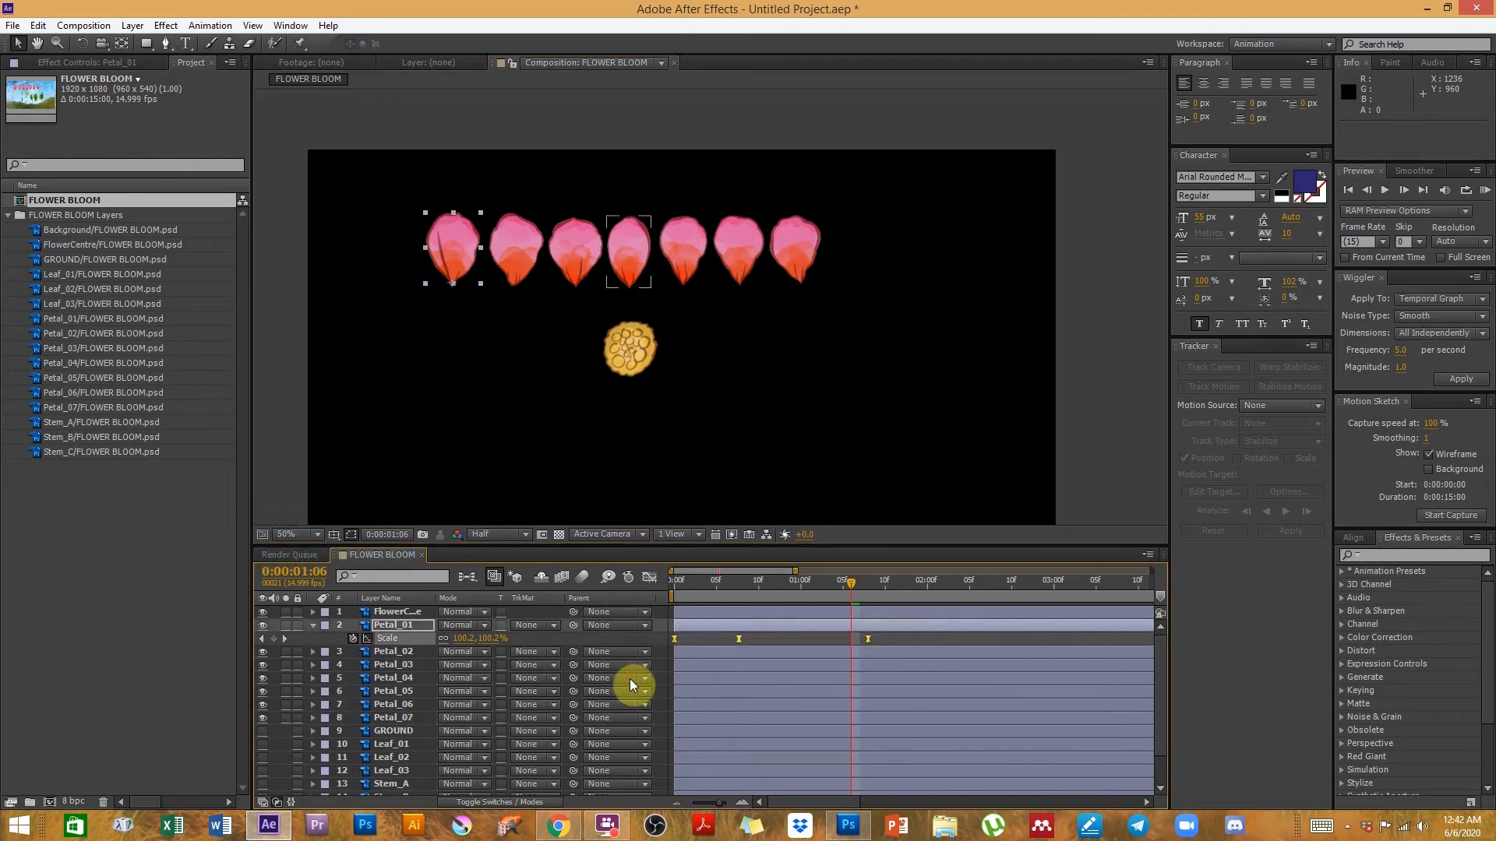
key("ctrl+c")
left_click_drag(684, 591, 641, 595)
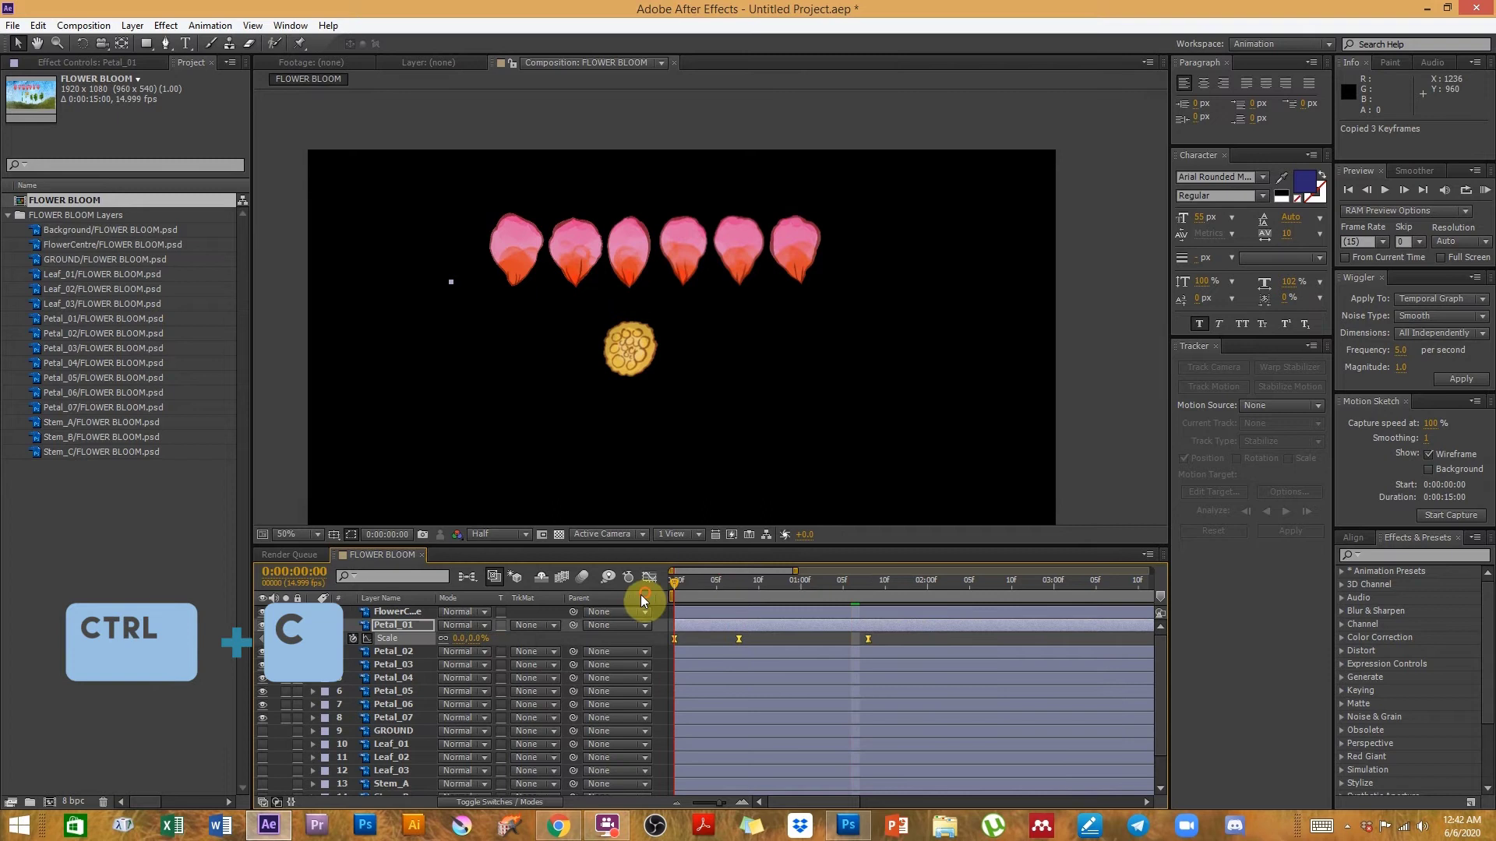
left_click(385, 651)
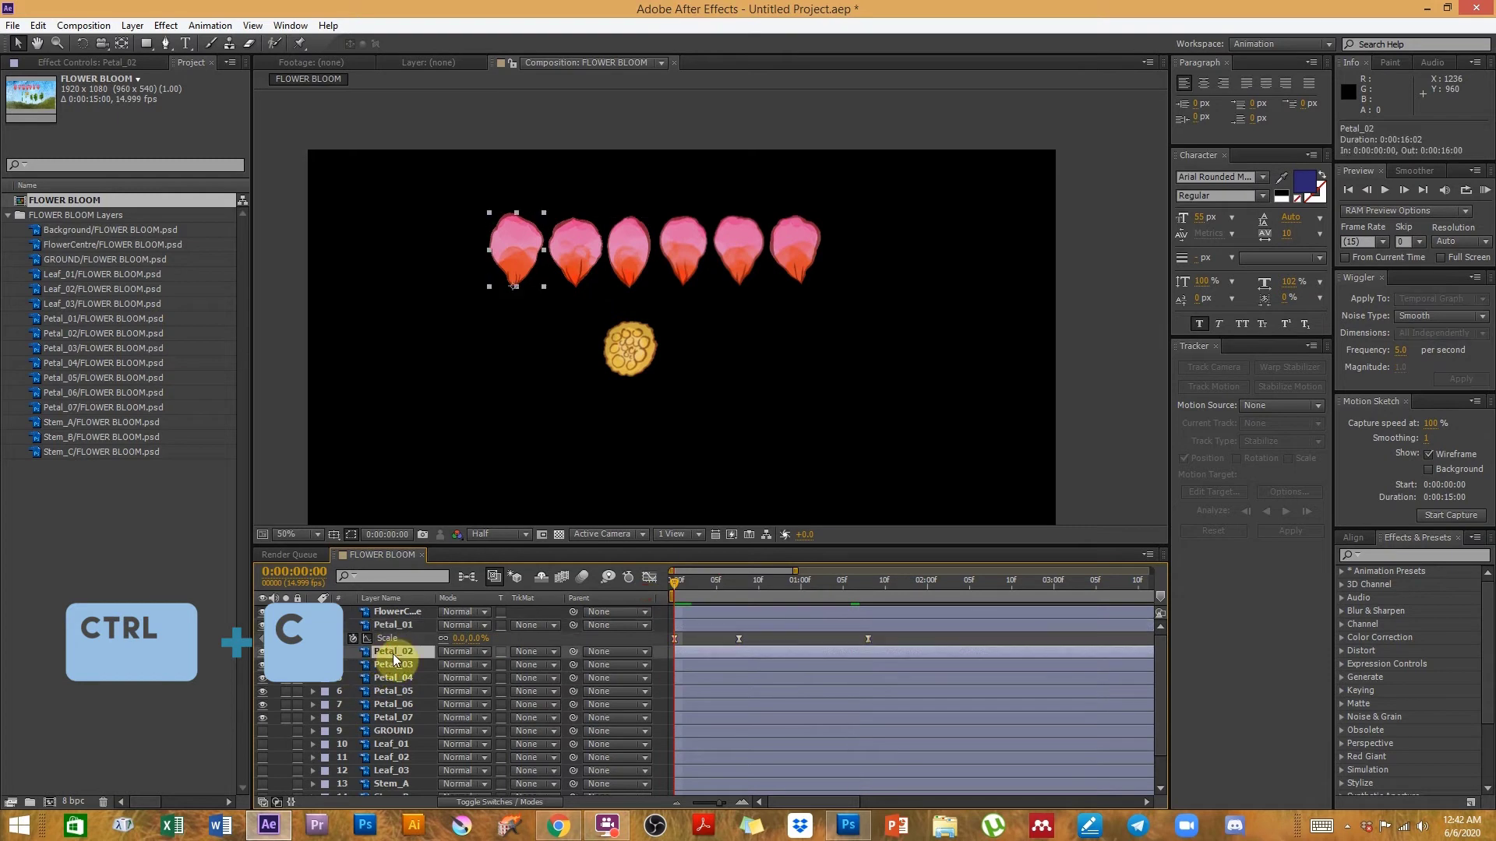
left_click(410, 713, "shift")
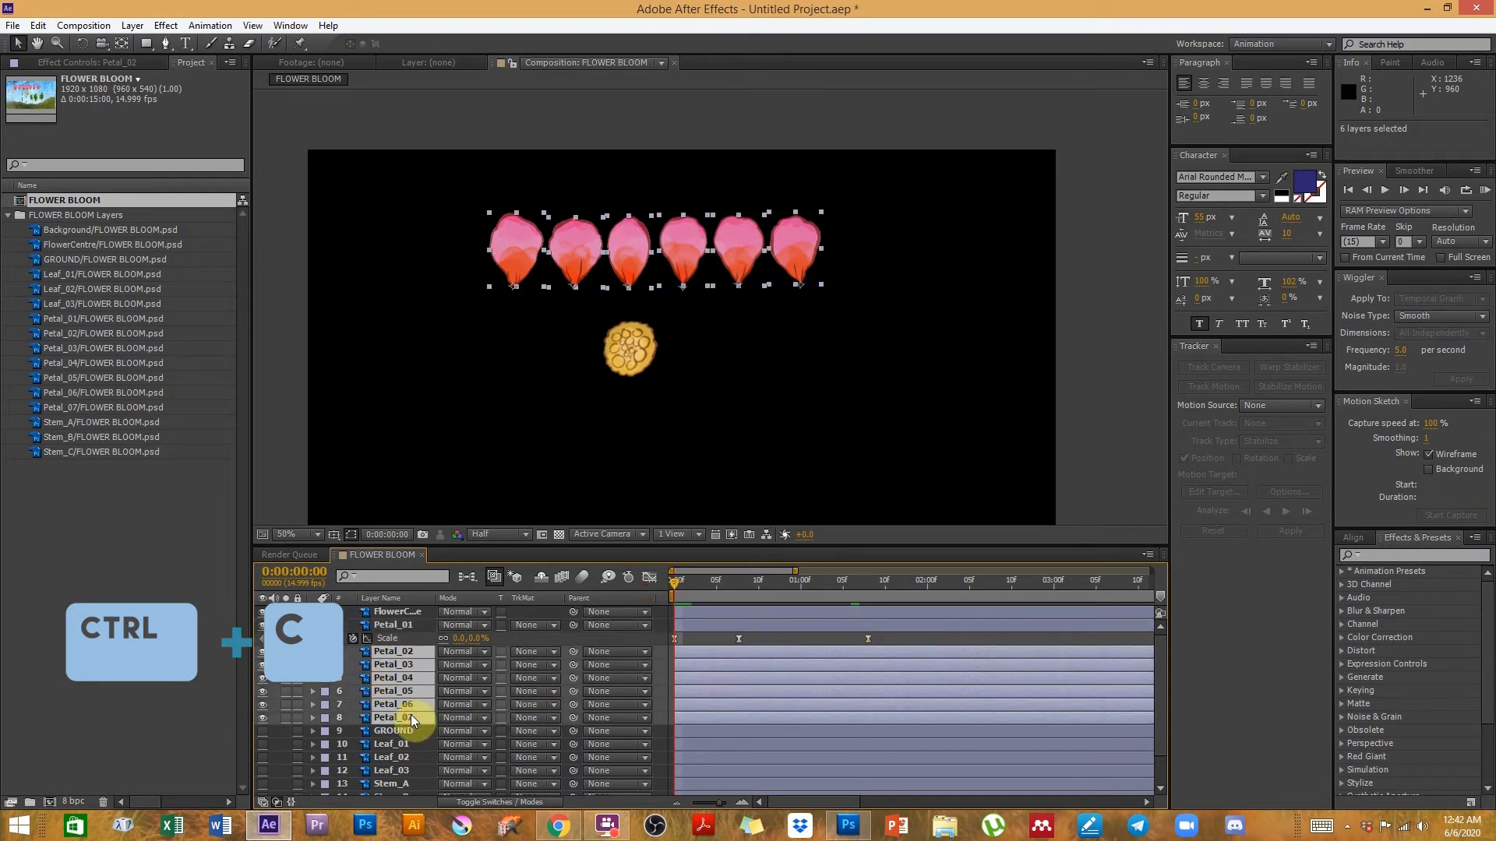
key("ctrl+v")
- At 0:00:01:10, move the flower centre nearer the middle of the composition and place Petal_01 above it with Petal_02 alongside
left_click_drag(680, 578, 886, 596)
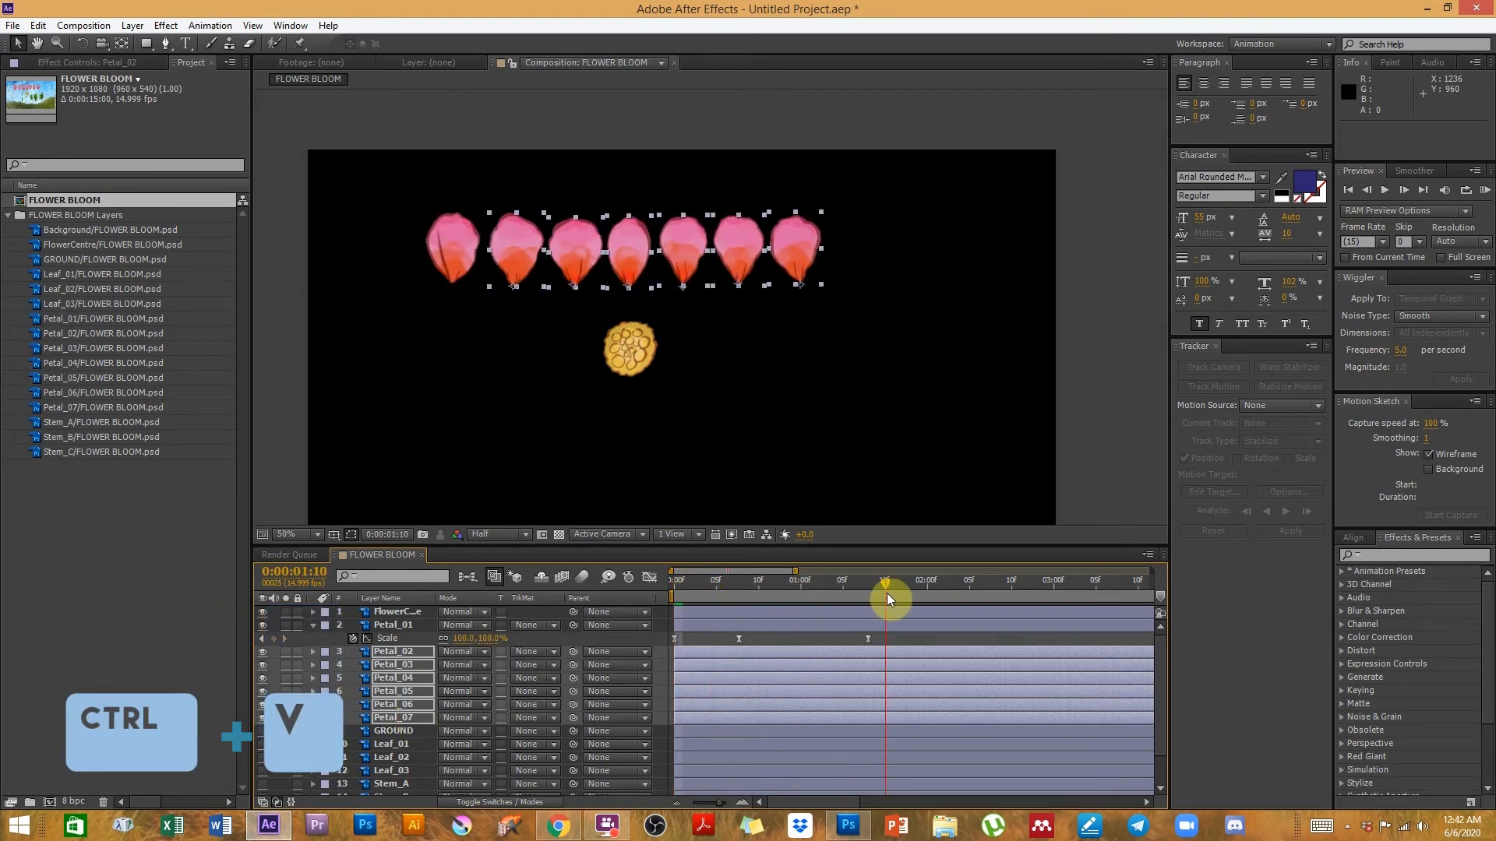
left_click(611, 475)
left_click_drag(625, 371, 673, 396)
left_click_drag(431, 265, 674, 330)
left_click_drag(510, 265, 722, 322)
- Reveal Rotation for Petal_02 through Petal_07, rotate Petal_02 to 59° and fit its base against the upper right of the flower centre
key("r")
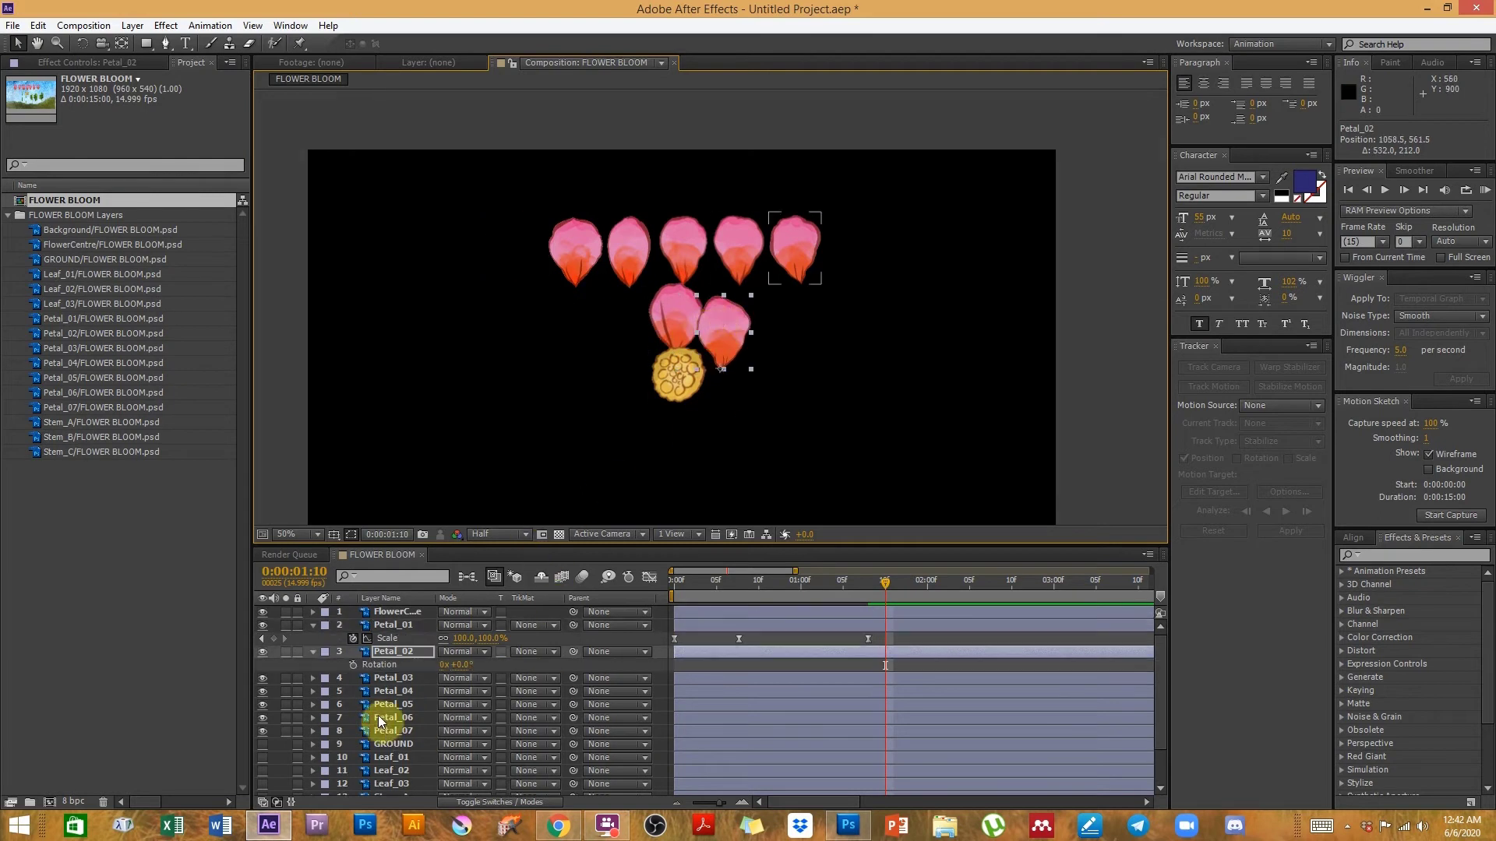
left_click(399, 730, "shift")
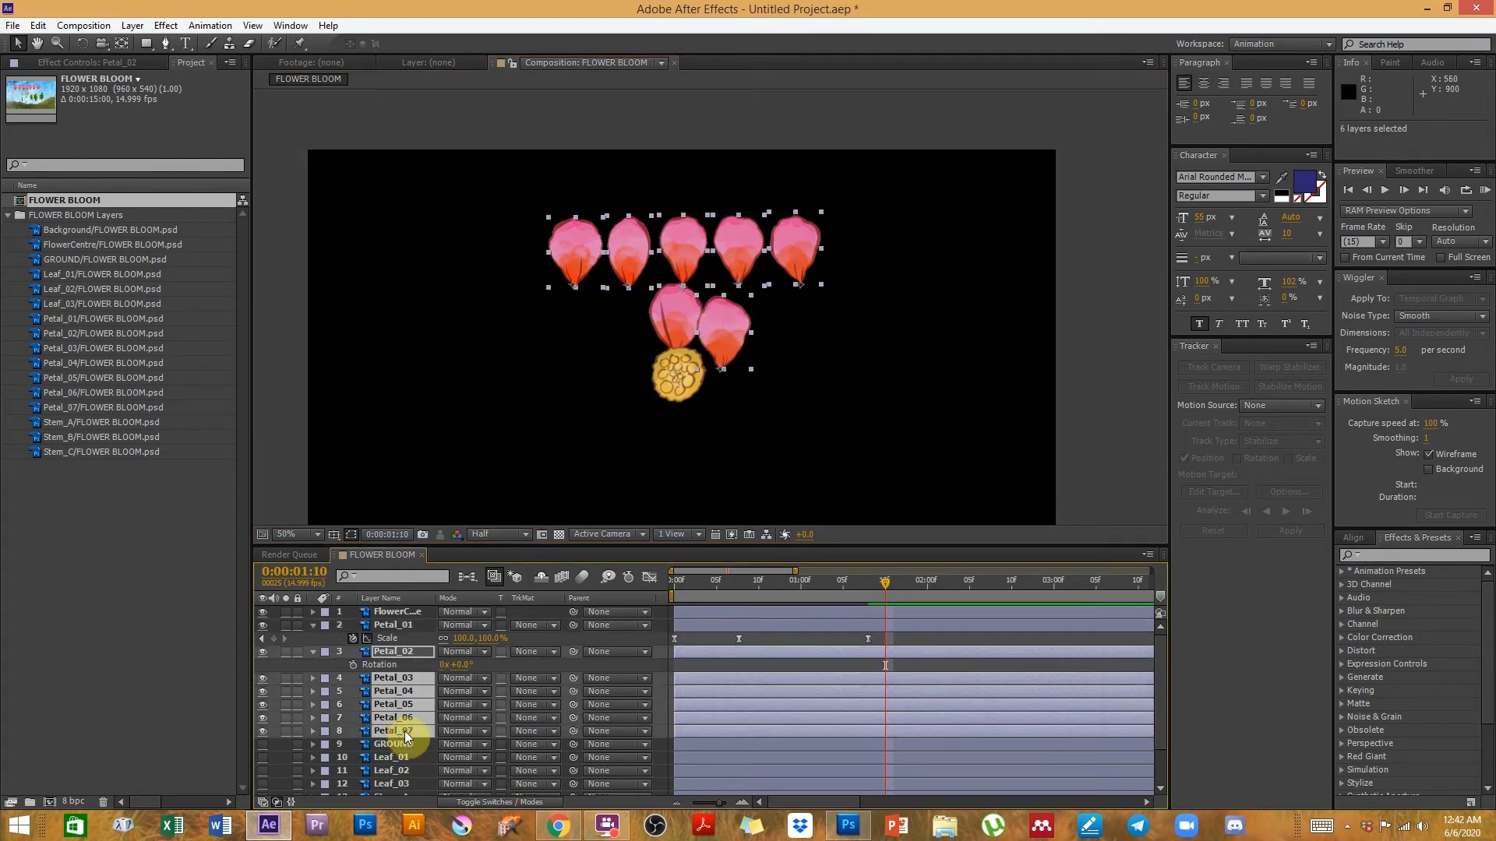
key("r")
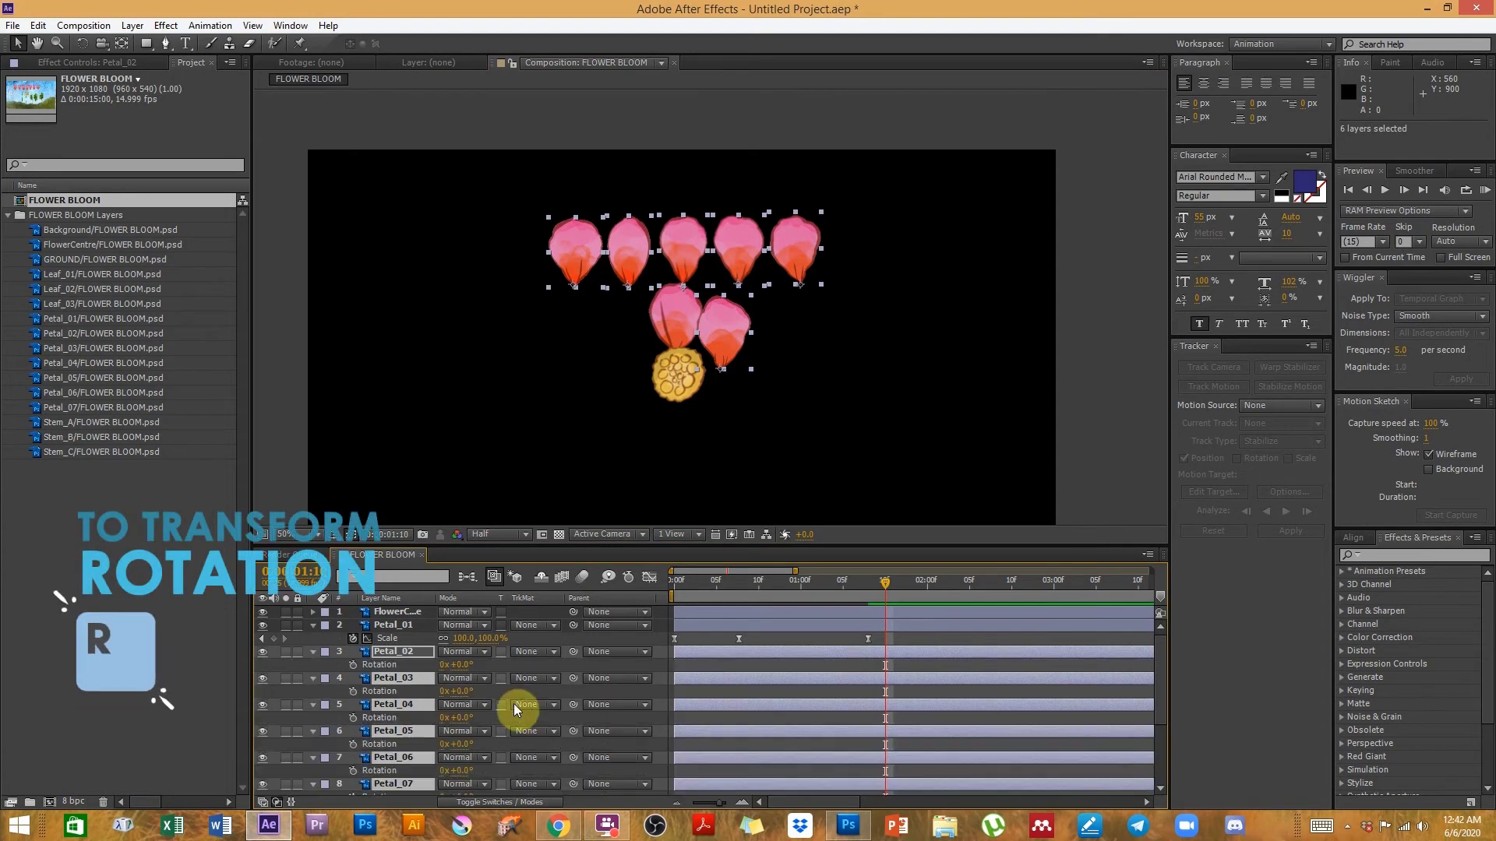
left_click(521, 391)
left_click(726, 343)
left_click_drag(472, 665, 501, 659)
left_click_drag(741, 371, 729, 363)
- Rotate Petal_03 to 104° and fit its base against the lower right of the flower centre
left_click_drag(608, 238, 638, 263)
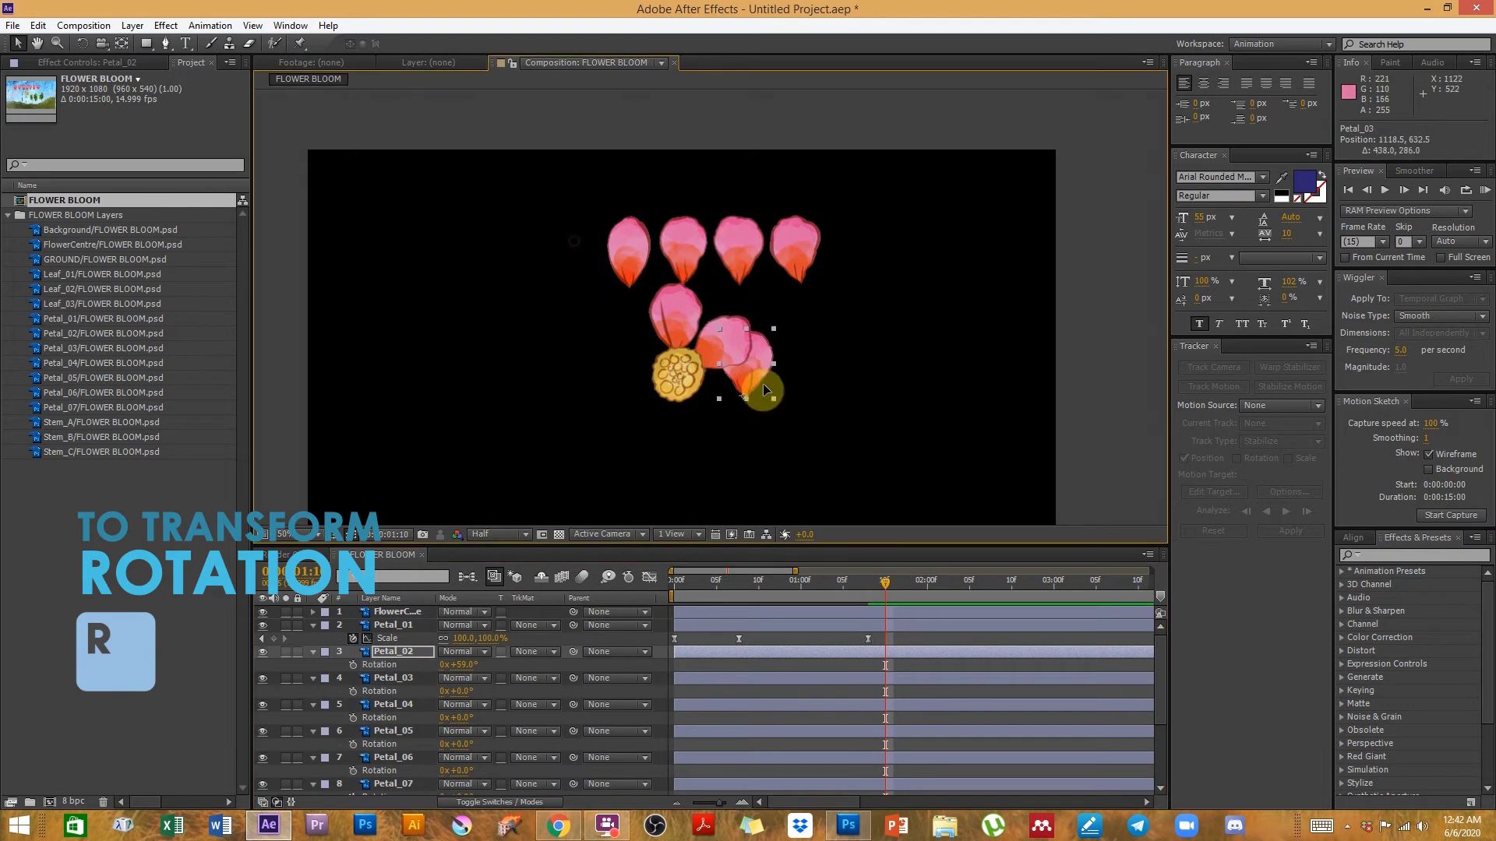
left_click_drag(763, 387, 763, 390)
left_click_drag(459, 718, 545, 698)
key("ctrl+z")
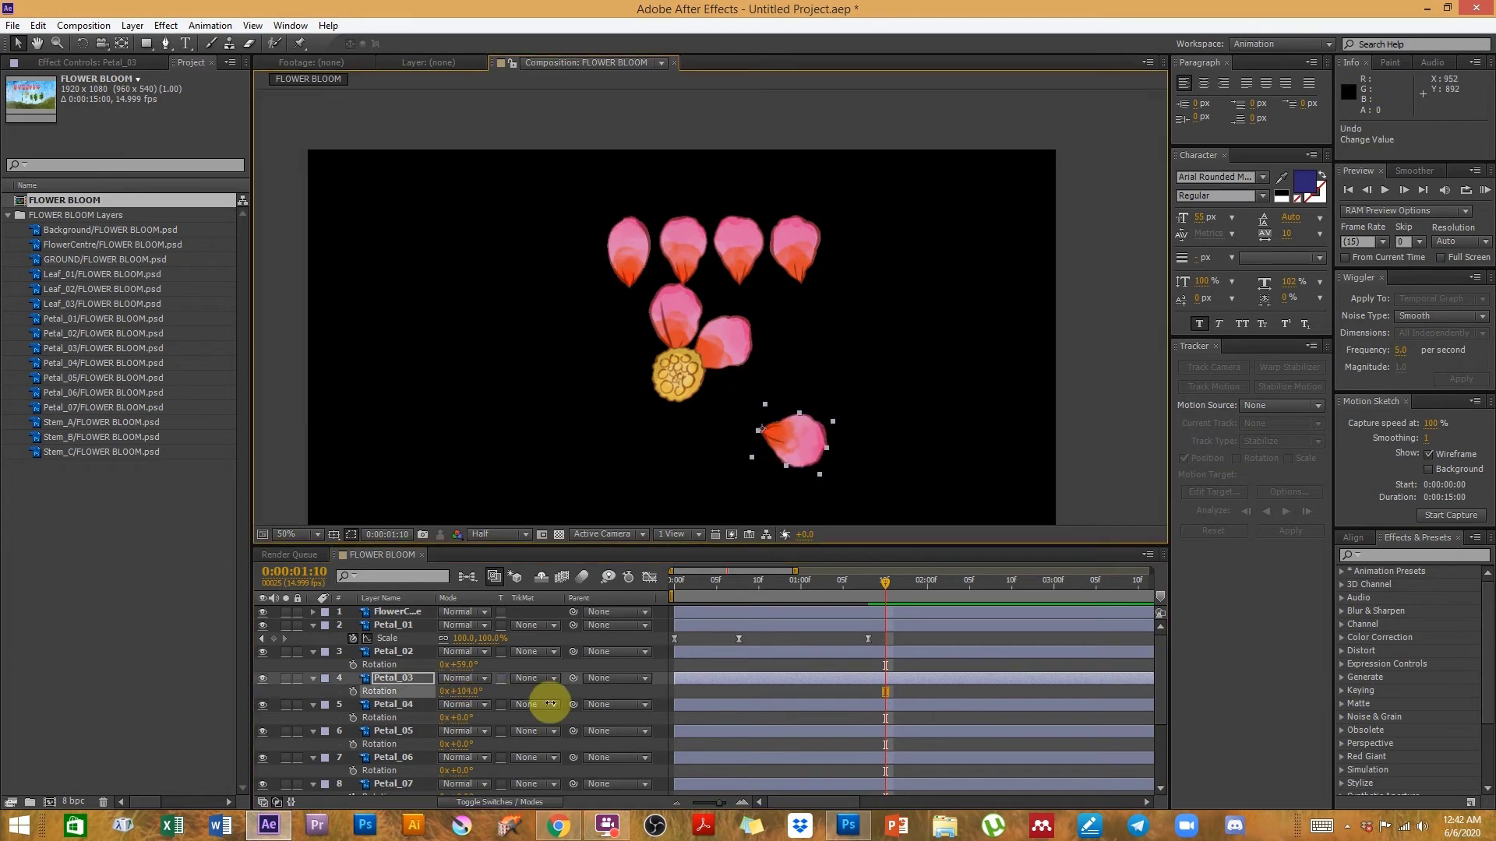
left_click_drag(785, 448, 719, 398)
- Rotate Petal_04 to 173° and place it directly below the flower centre
left_click_drag(632, 272, 666, 434)
left_click_drag(466, 717, 588, 731)
left_click_drag(608, 726, 588, 721)
left_click_drag(666, 479, 686, 430)
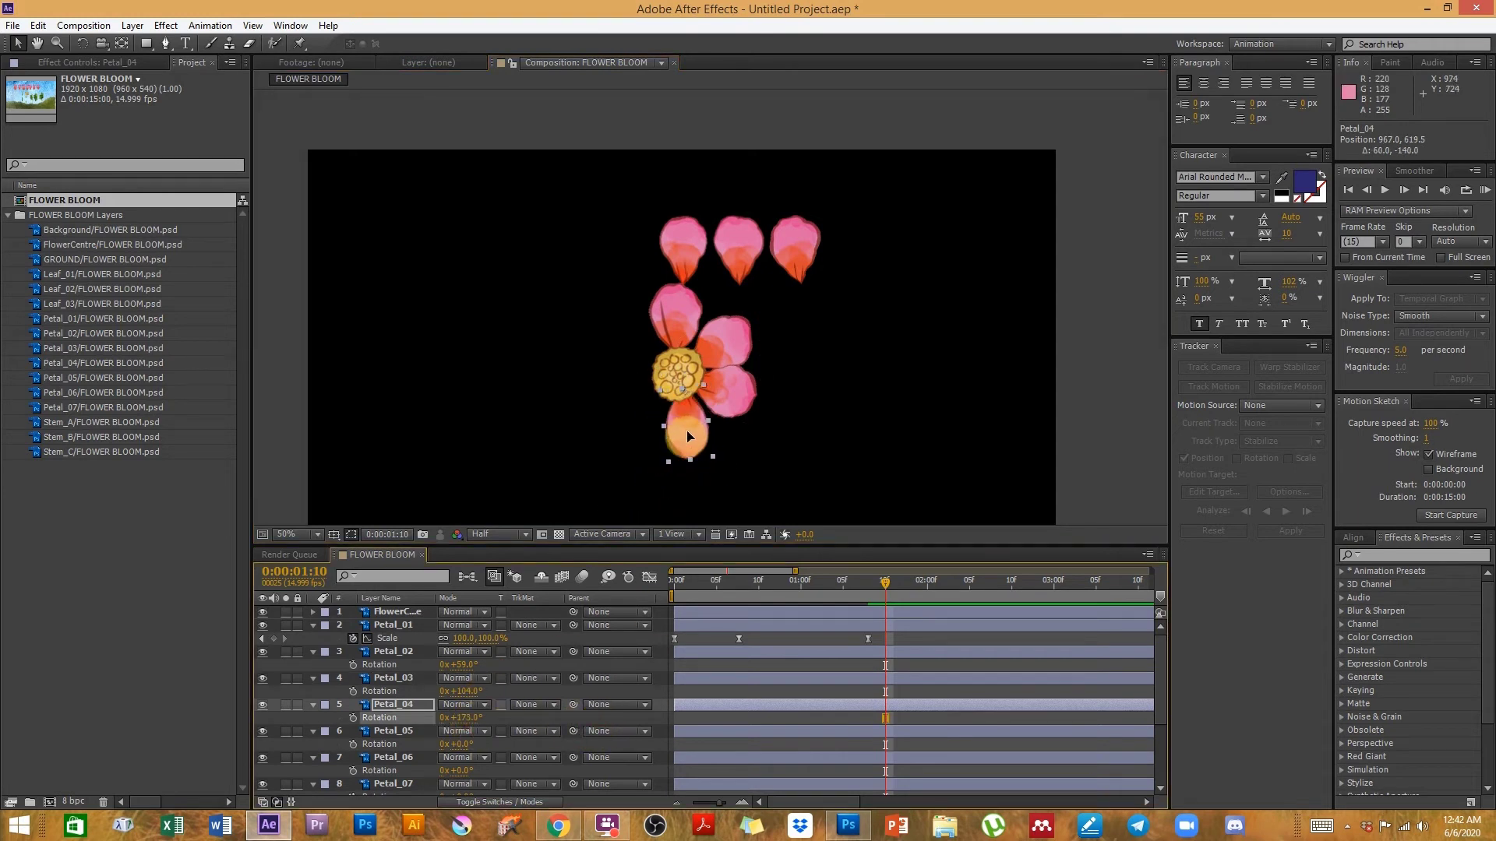
- Rotate Petal_05 to -128° and fit its base against the lower left of the flower centre
left_click_drag(653, 302, 586, 444)
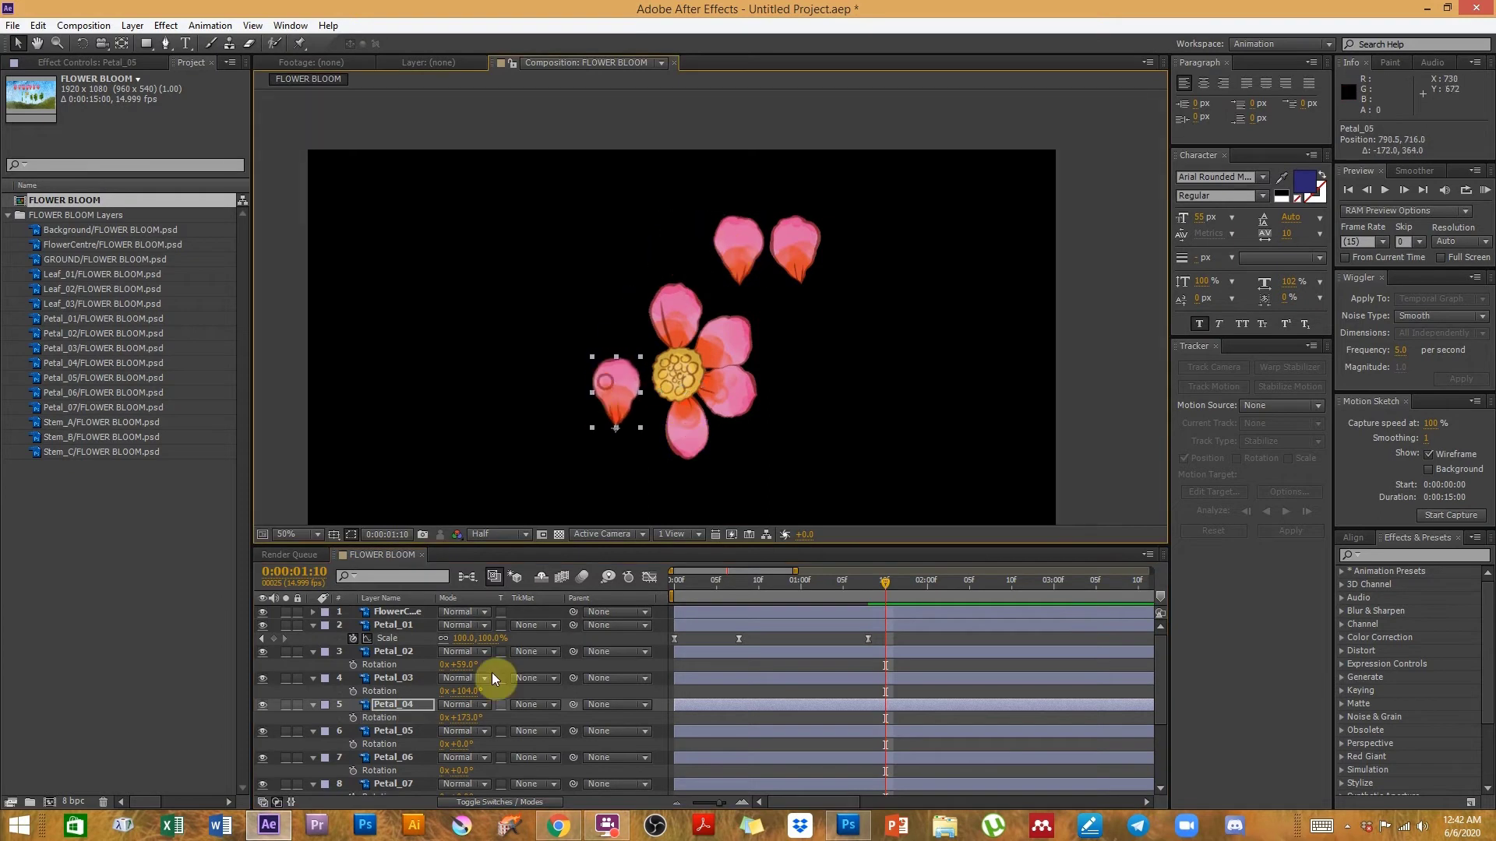
left_click_drag(466, 746, 361, 771)
left_click_drag(589, 436, 655, 403)
- Rotate Petal_06 to -87° and place it on the left side of the flower centre
left_click_drag(721, 264, 573, 345)
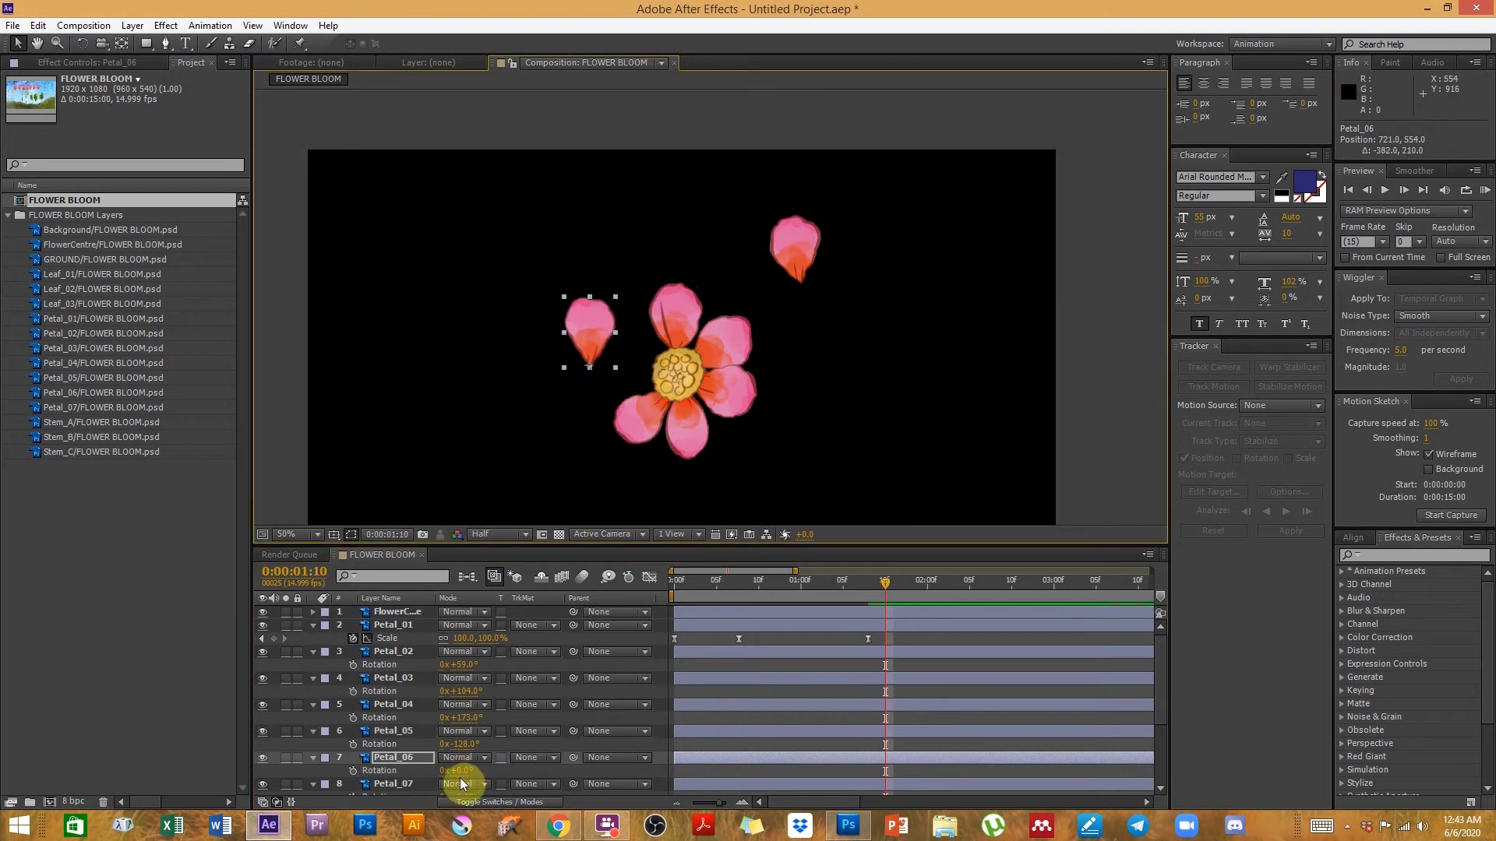
left_click_drag(460, 771, 393, 769)
left_click_drag(563, 365, 634, 379)
- Rotate Petal_07 to -44° and fit it into the gap at the upper left of the flower centre
left_click_drag(804, 244, 664, 328)
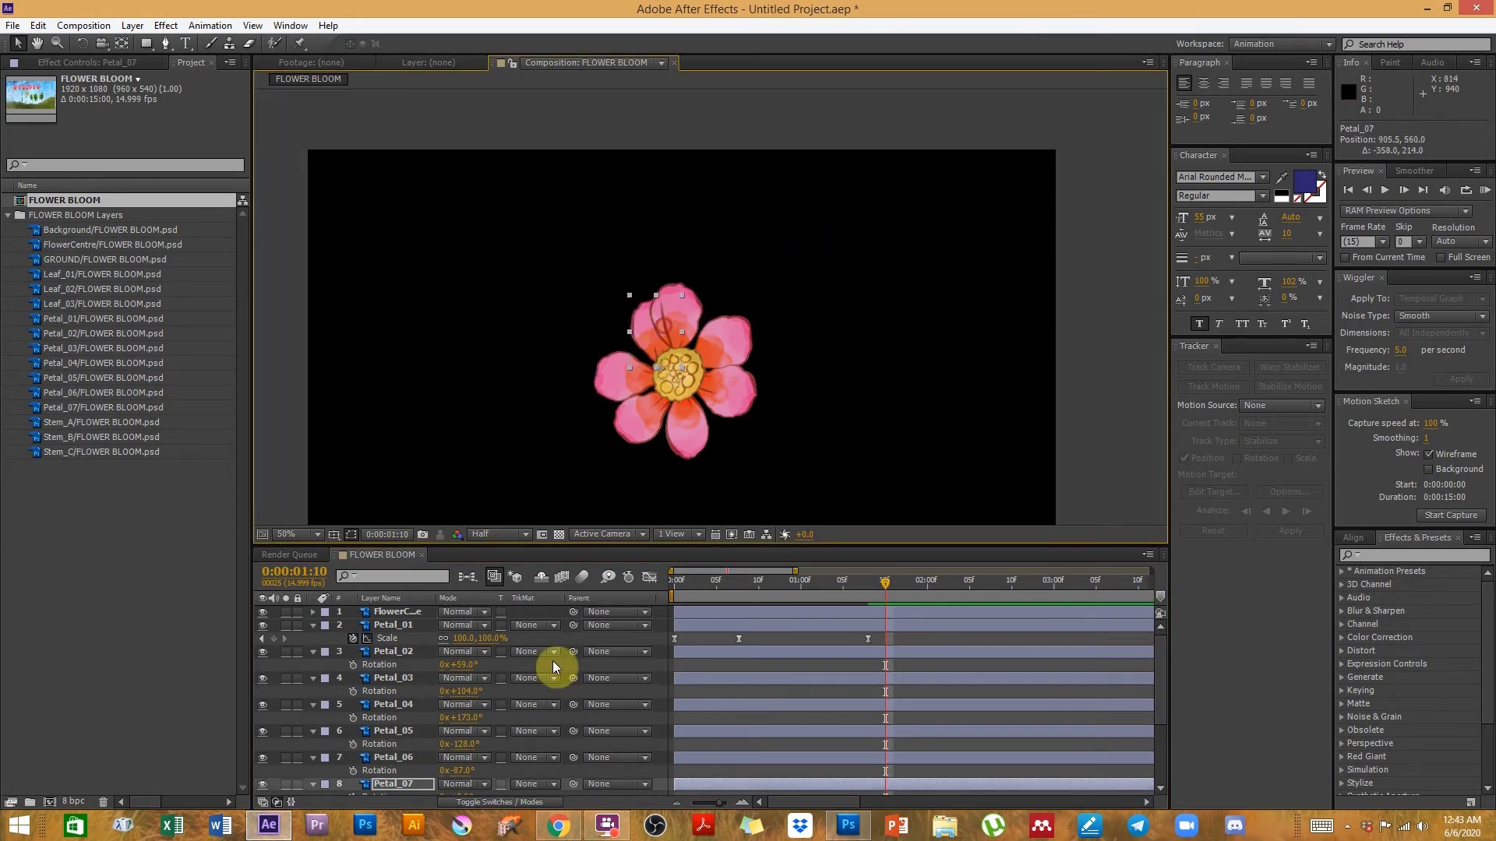
scroll(465, 761, "down", 1)
mouse_move(466, 761)
left_mouse_down()
mouse_move(434, 754)
mouse_move(451, 741)
left_mouse_up()
left_click_drag(637, 330, 644, 324)
- Rotate Petal_01 to 10° and nudge Petal_04 slightly to even out the ring of petals
left_click(679, 293)
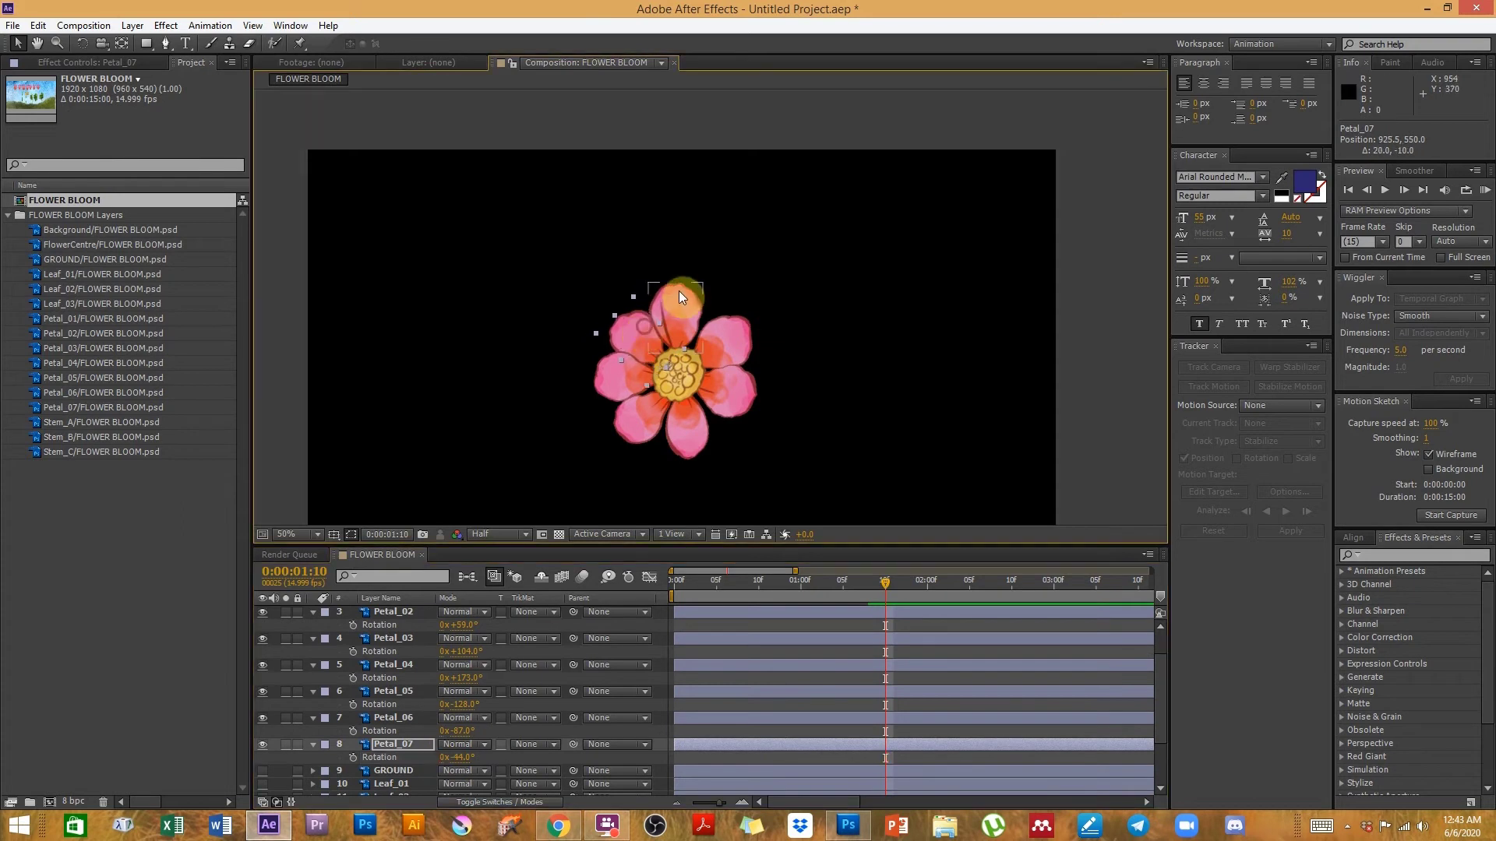
scroll(498, 729, "up", 1)
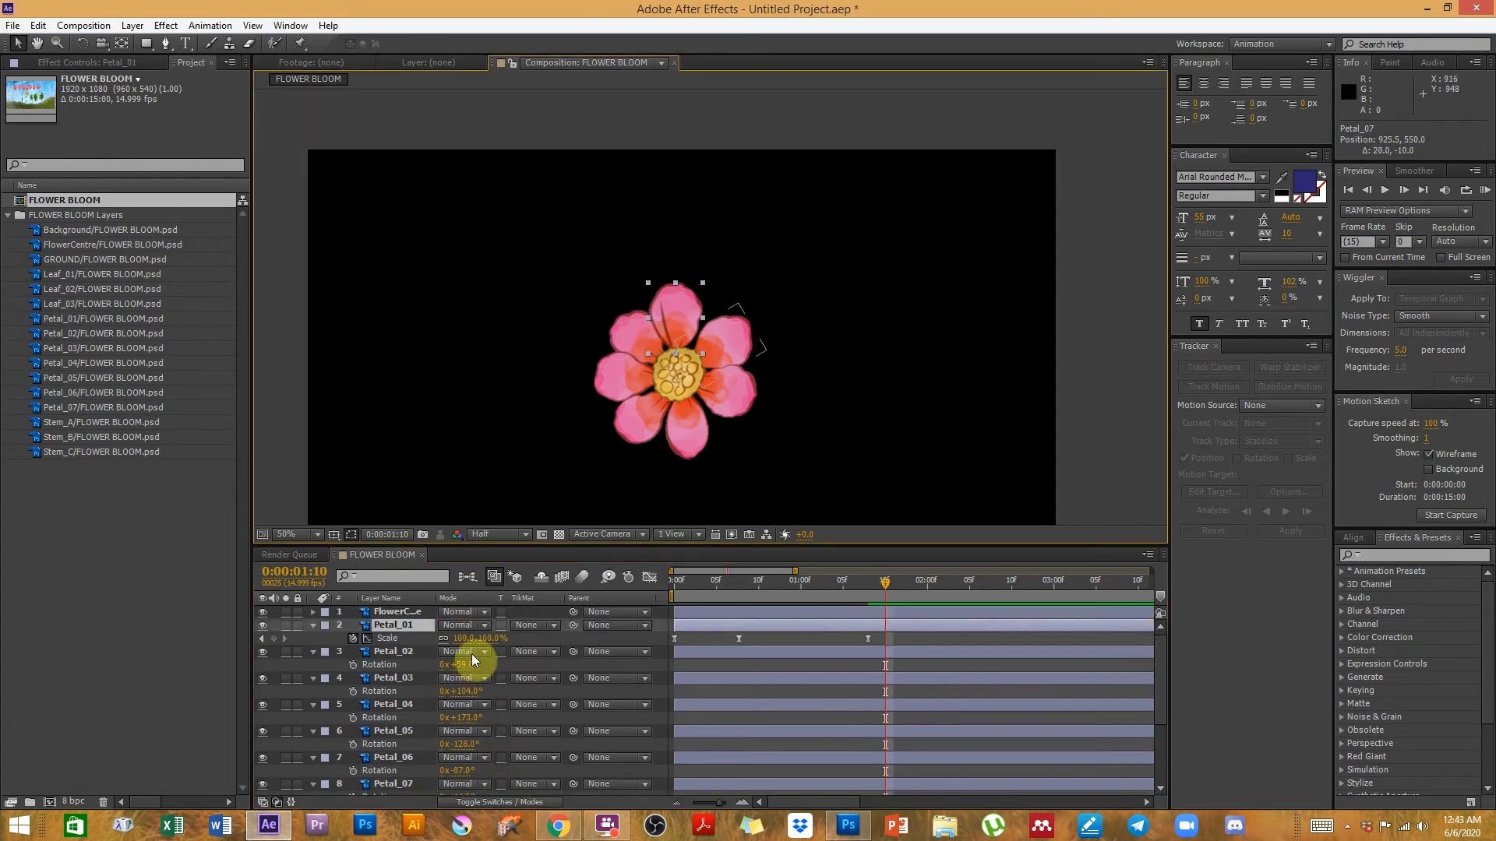
key("r")
left_click_drag(461, 639, 471, 643)
left_click(685, 424)
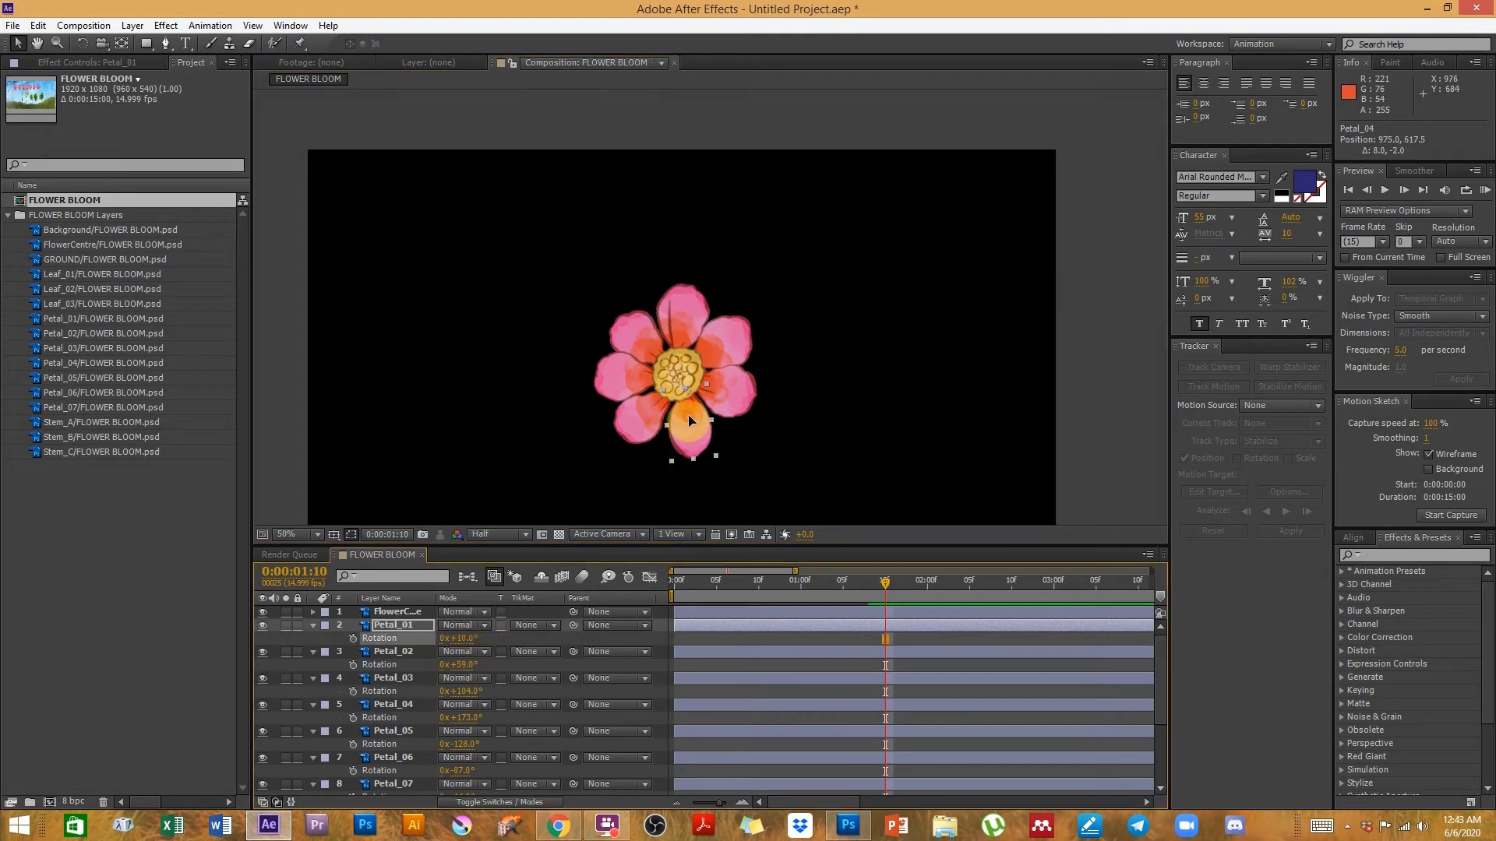
left_click(896, 421)
left_click(829, 572)
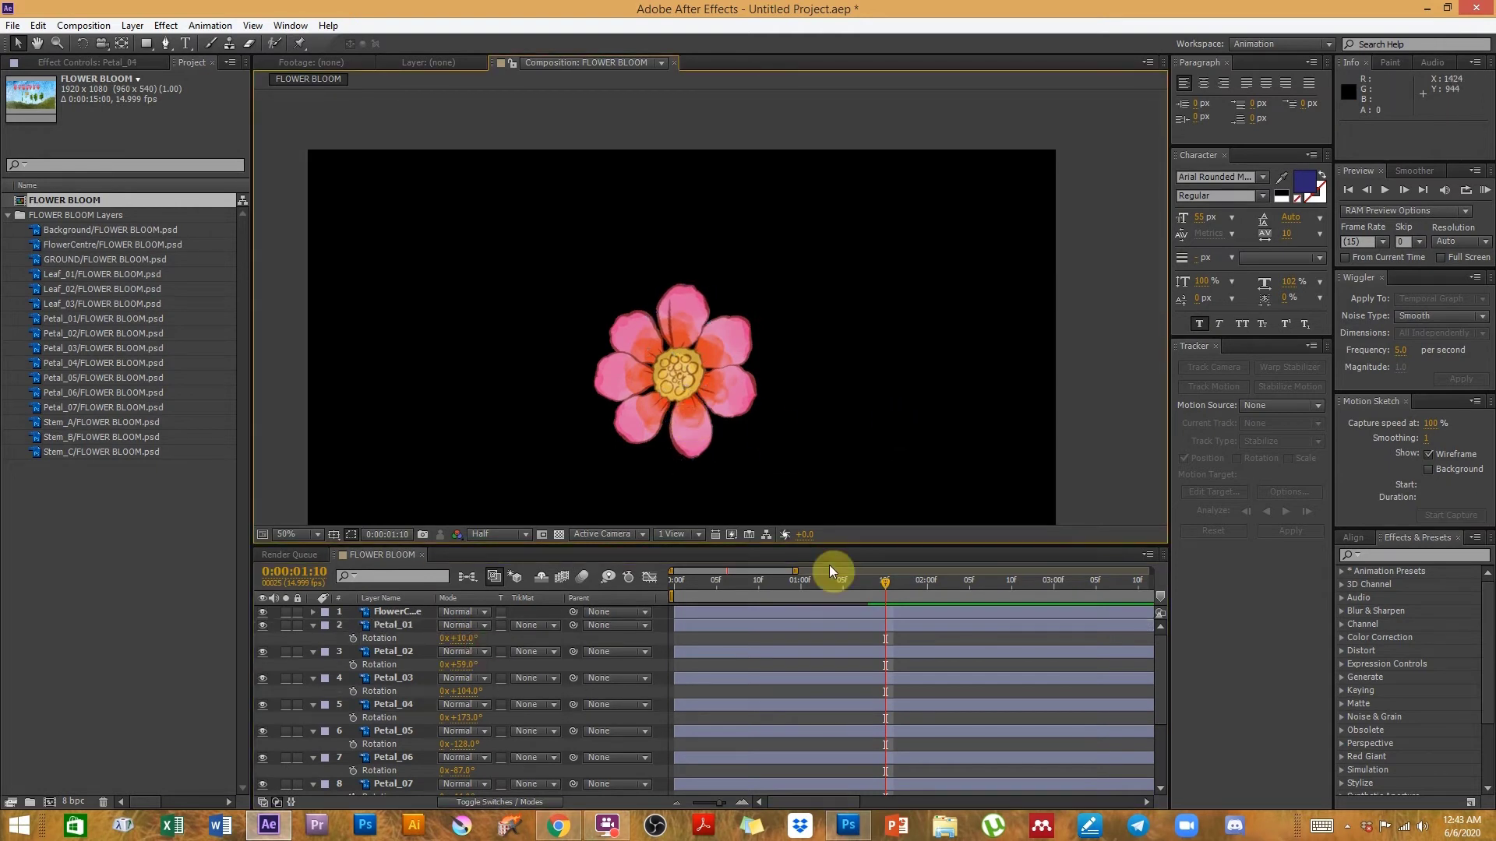
- Select Petal_01 through Petal_07 and collapse their properties in the timeline
left_click(386, 625)
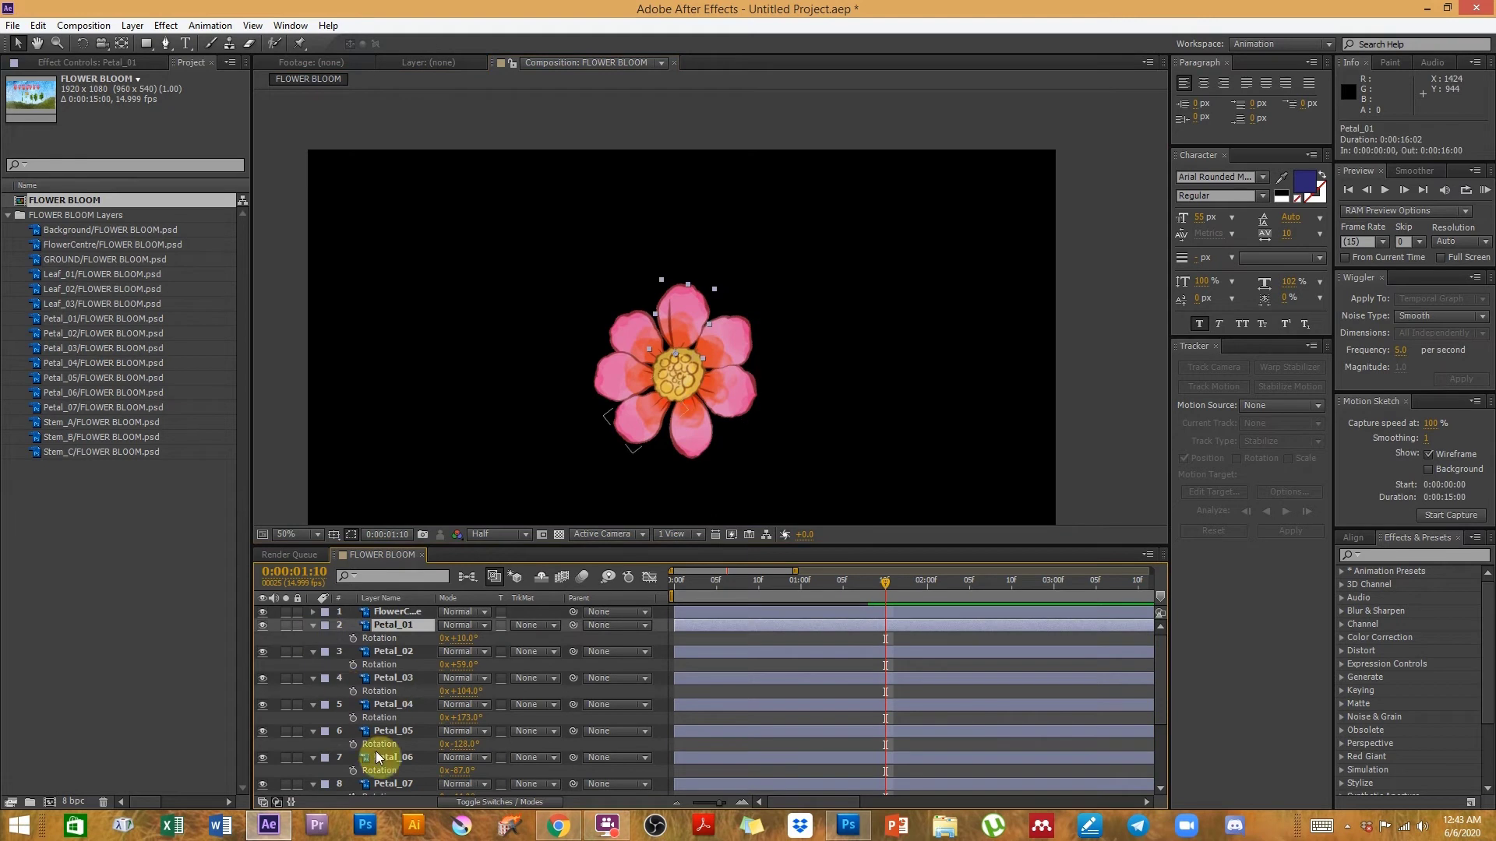
left_click(382, 782, "shift")
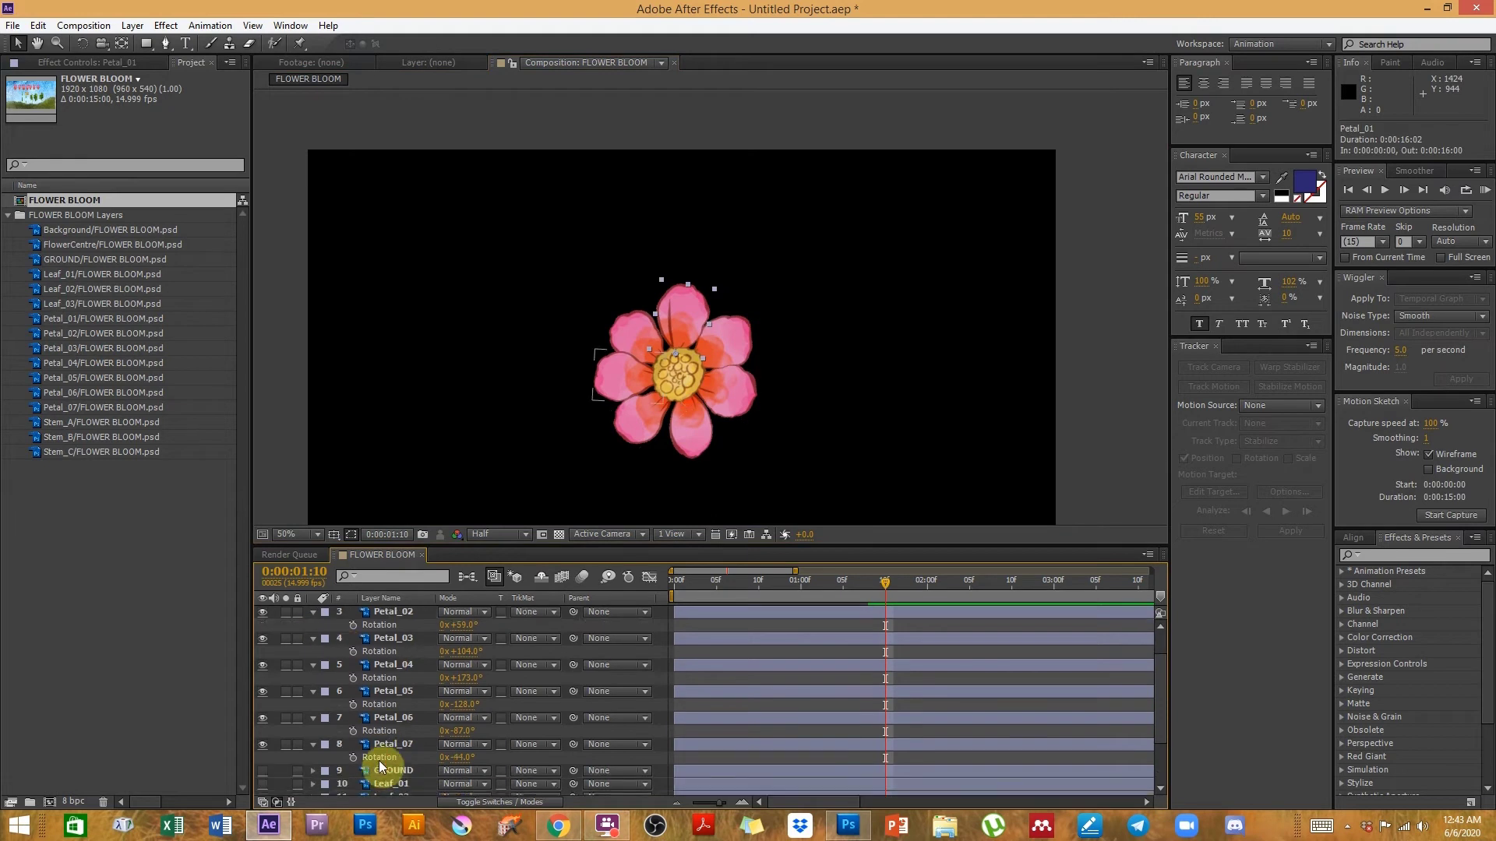
left_click(313, 613)
key("h")
scroll(752, 705, "up", 2)
key("v")
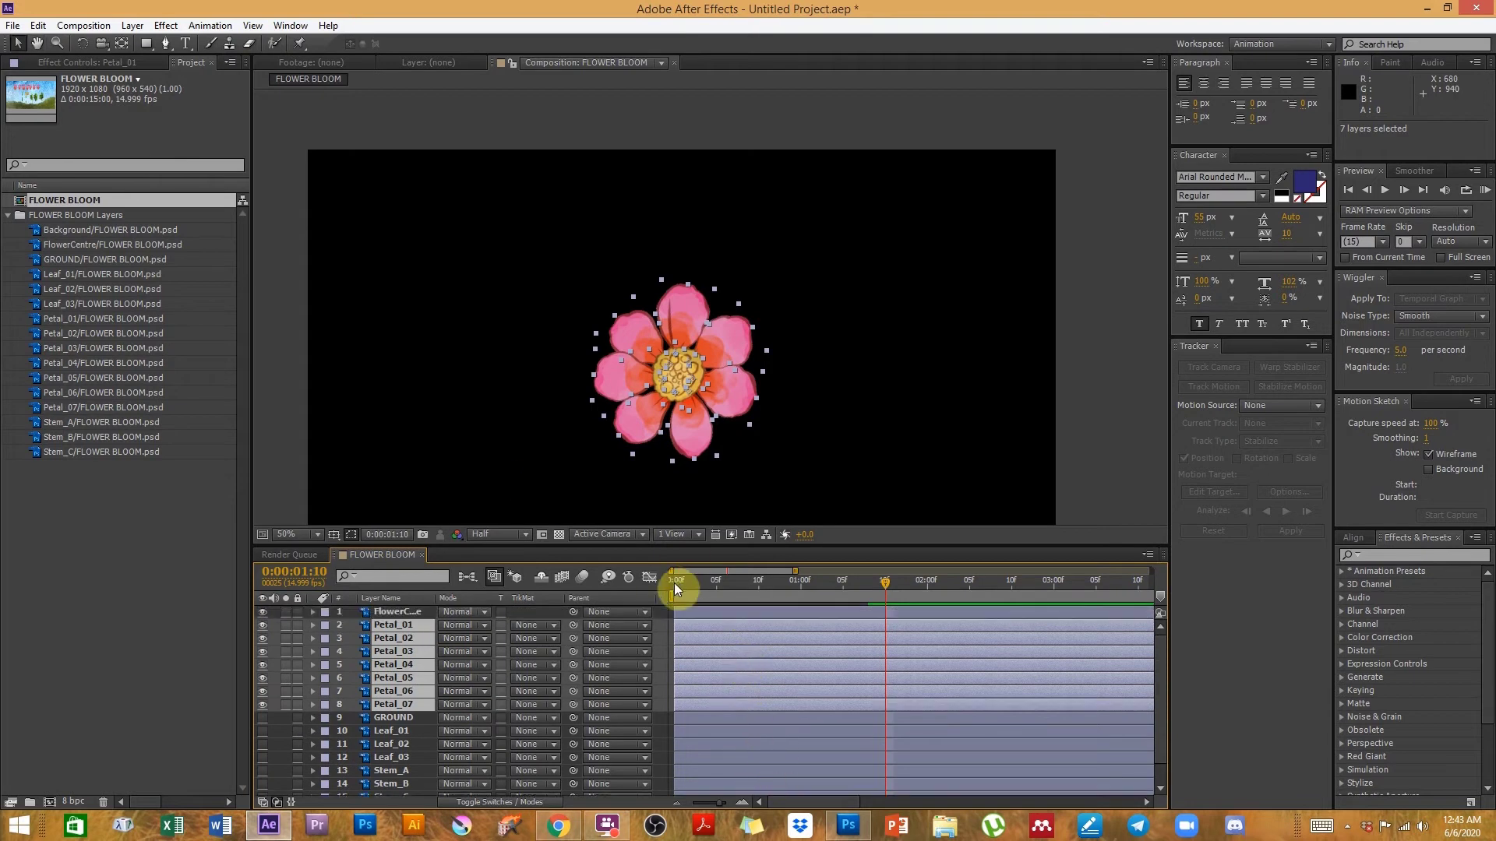
- Stagger the layers Petal_02 through Petal_07 so each starts two frames after the previous petal, and scrub through the bloom
left_click(674, 583)
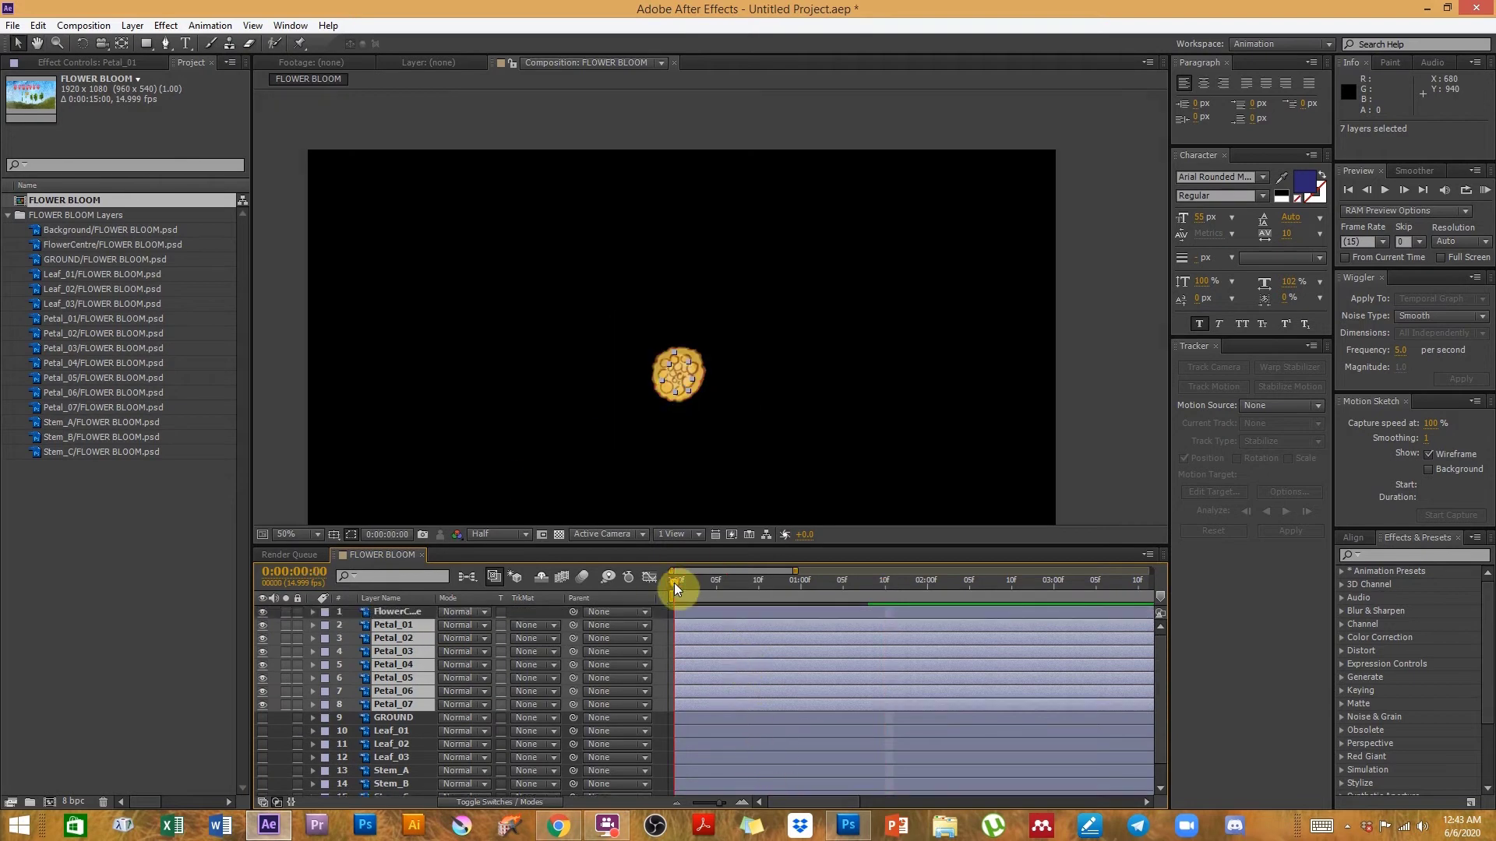
left_click(685, 627)
left_click(686, 641)
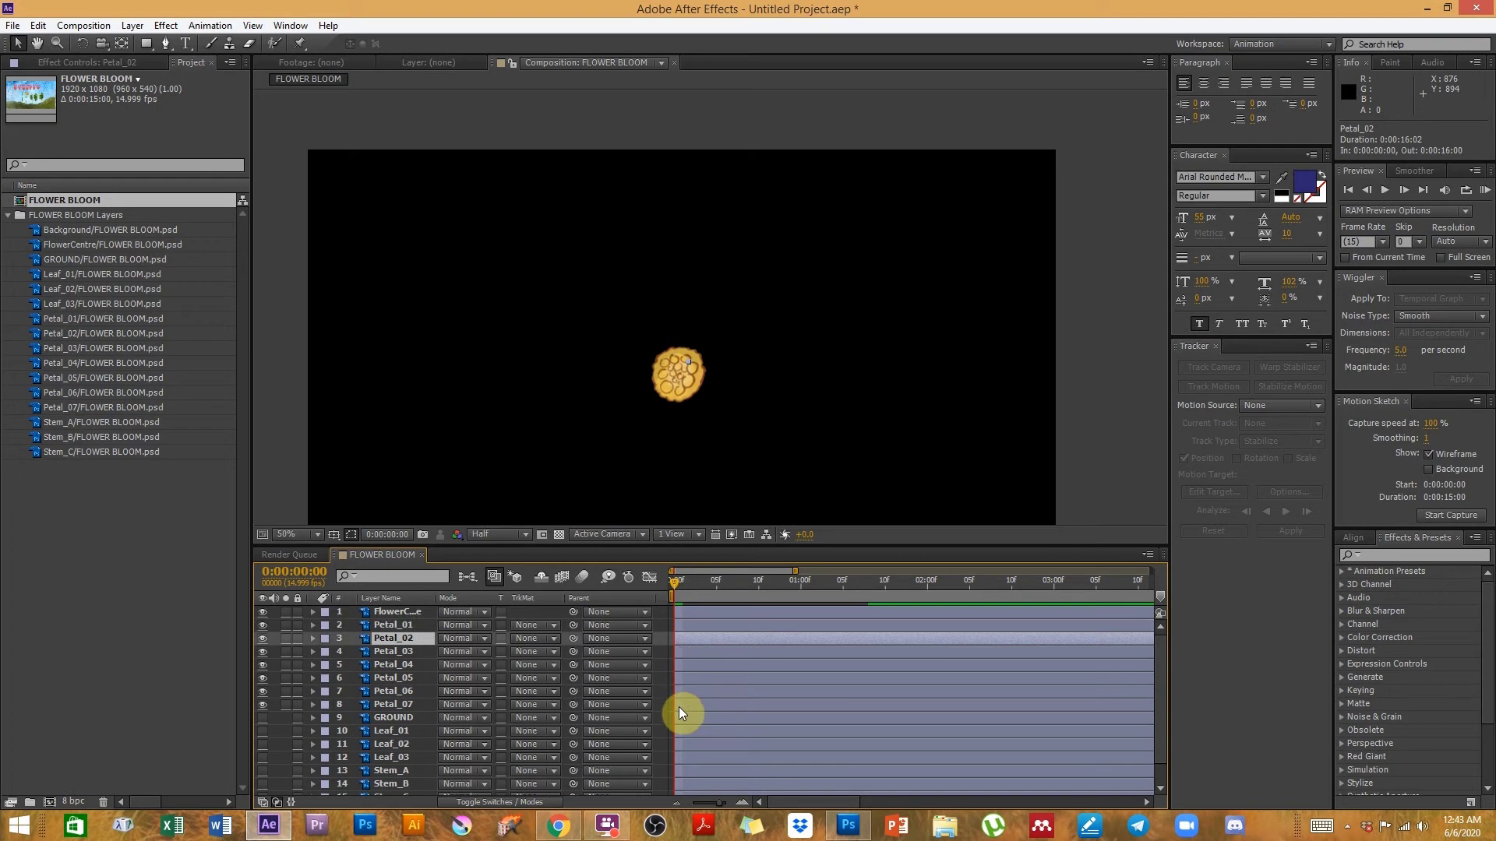
left_click(680, 708, "shift")
left_click_drag(690, 639, 721, 653)
left_click(704, 638, "ctrl")
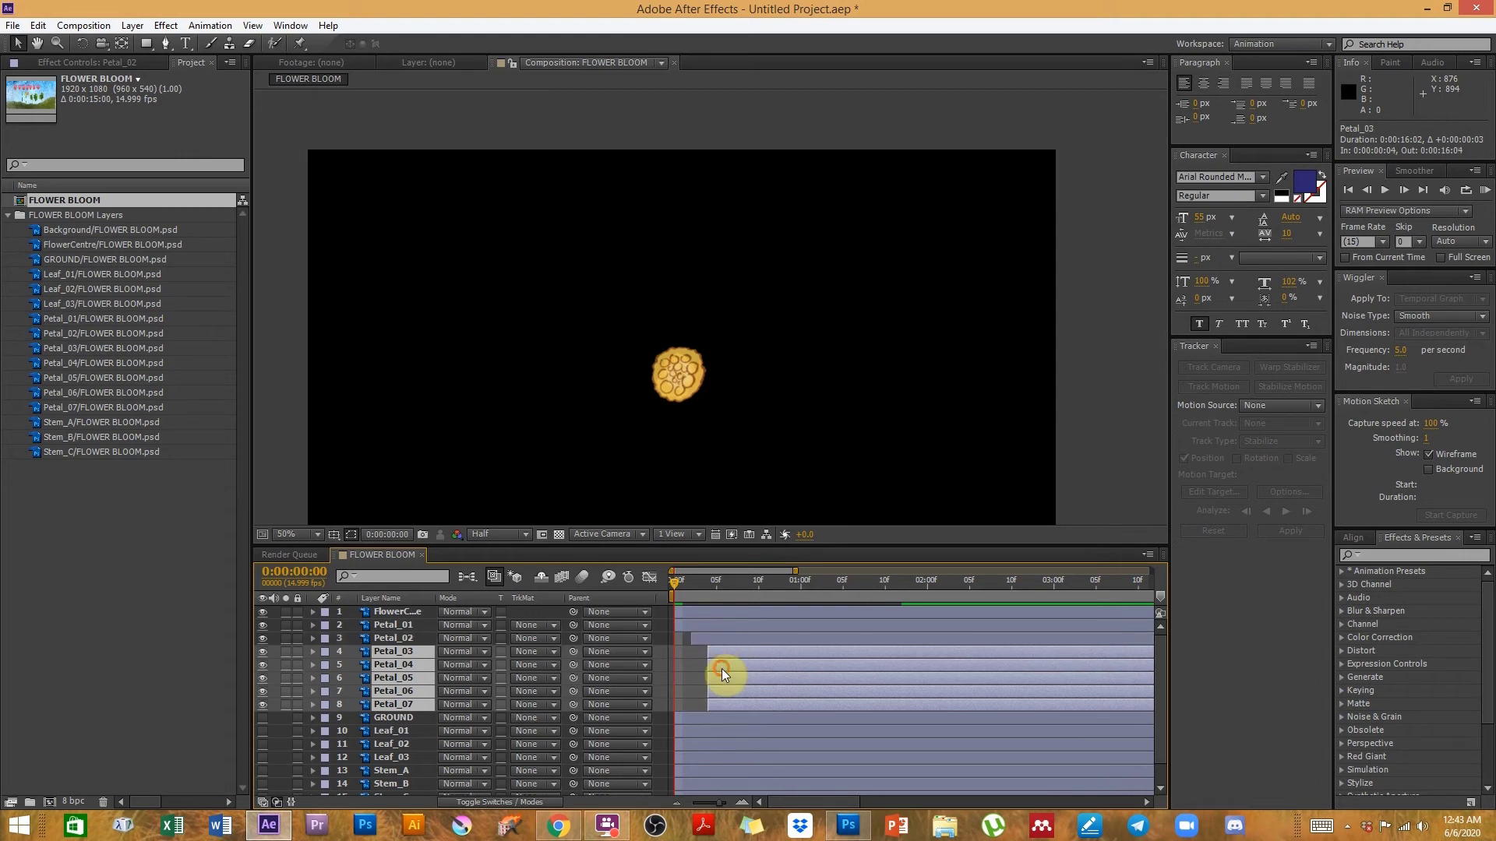
left_click(722, 653, "ctrl")
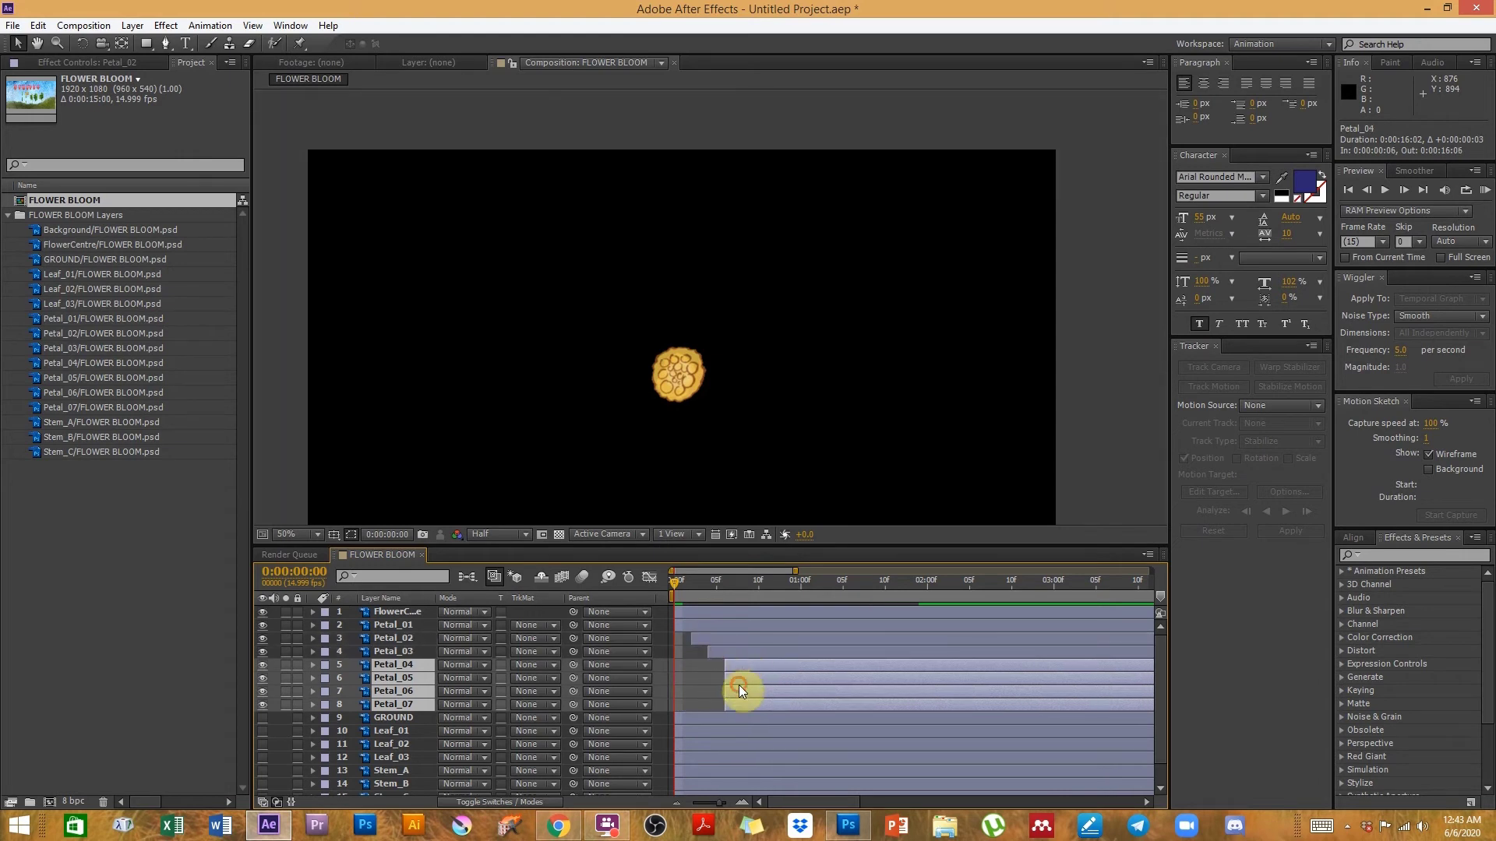
left_click(740, 667, "ctrl")
left_click_drag(740, 681, 779, 706)
left_click(760, 689)
left_click(760, 703, "ctrl")
left_click(765, 707)
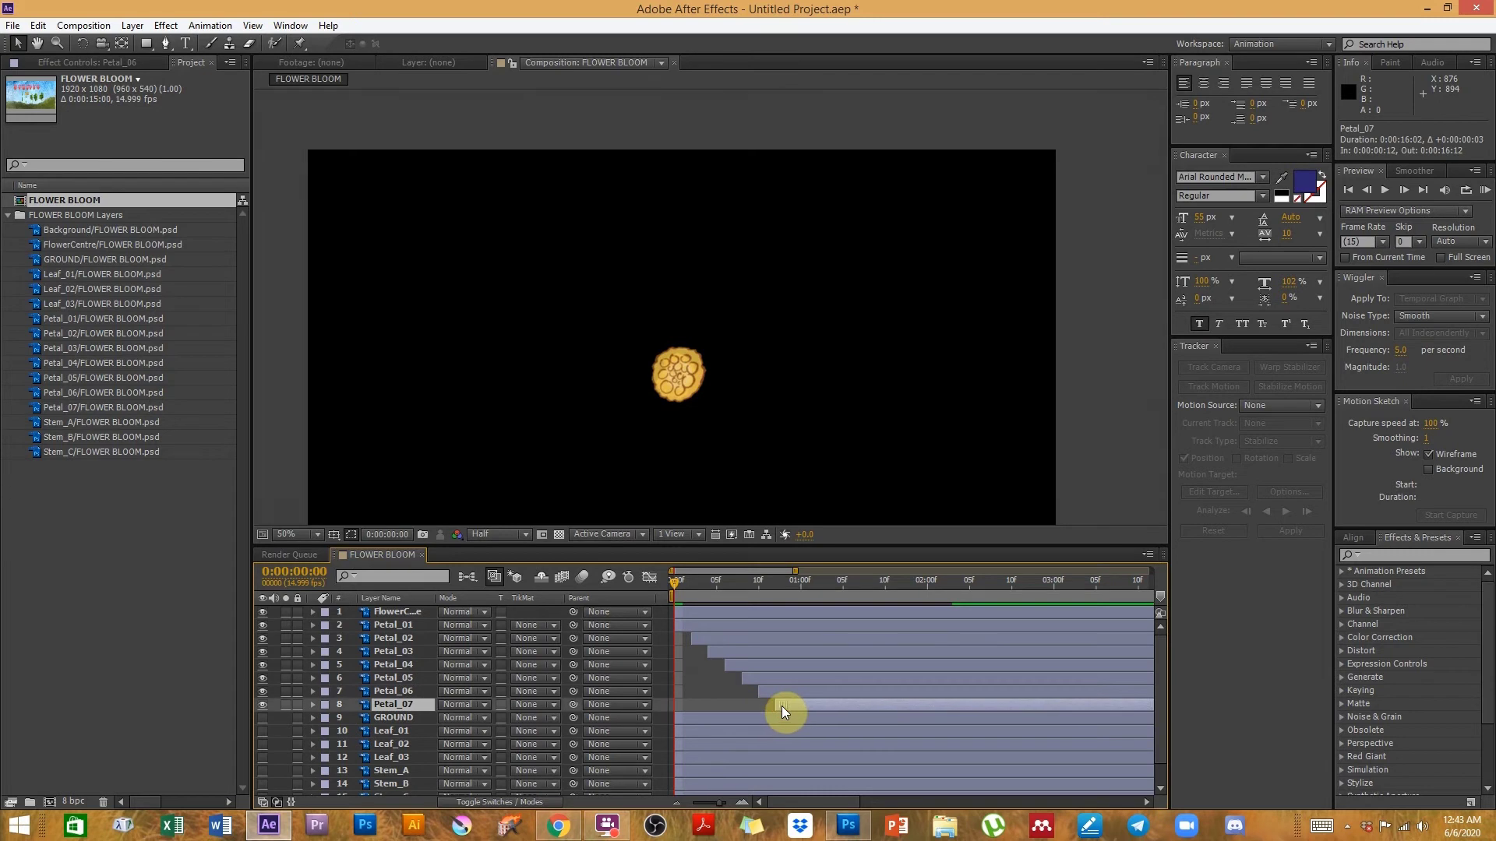
left_click(723, 701)
left_click_drag(672, 578, 883, 570)
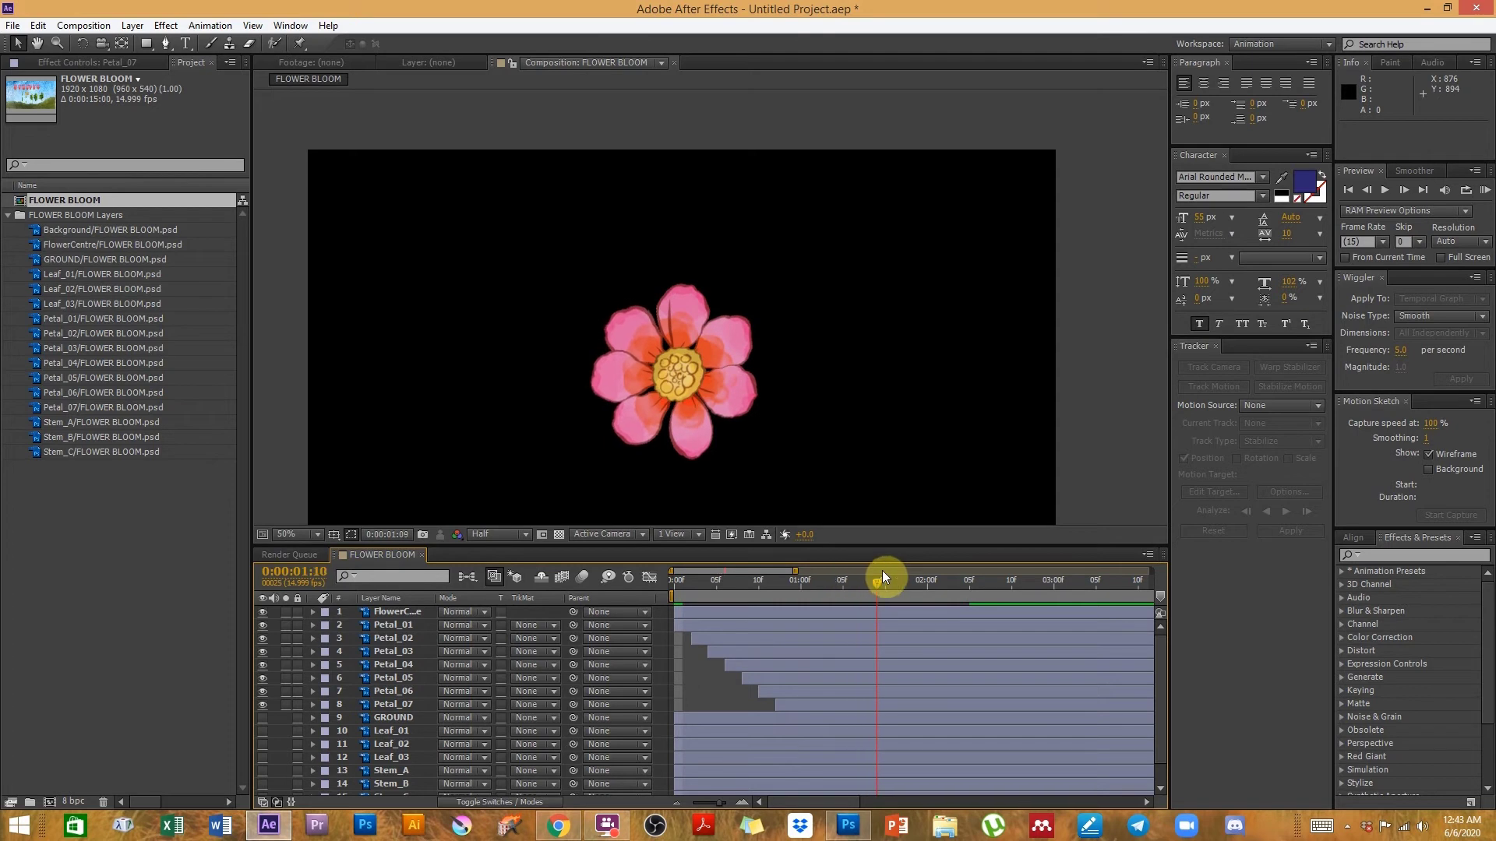
left_click_drag(681, 586, 848, 592)
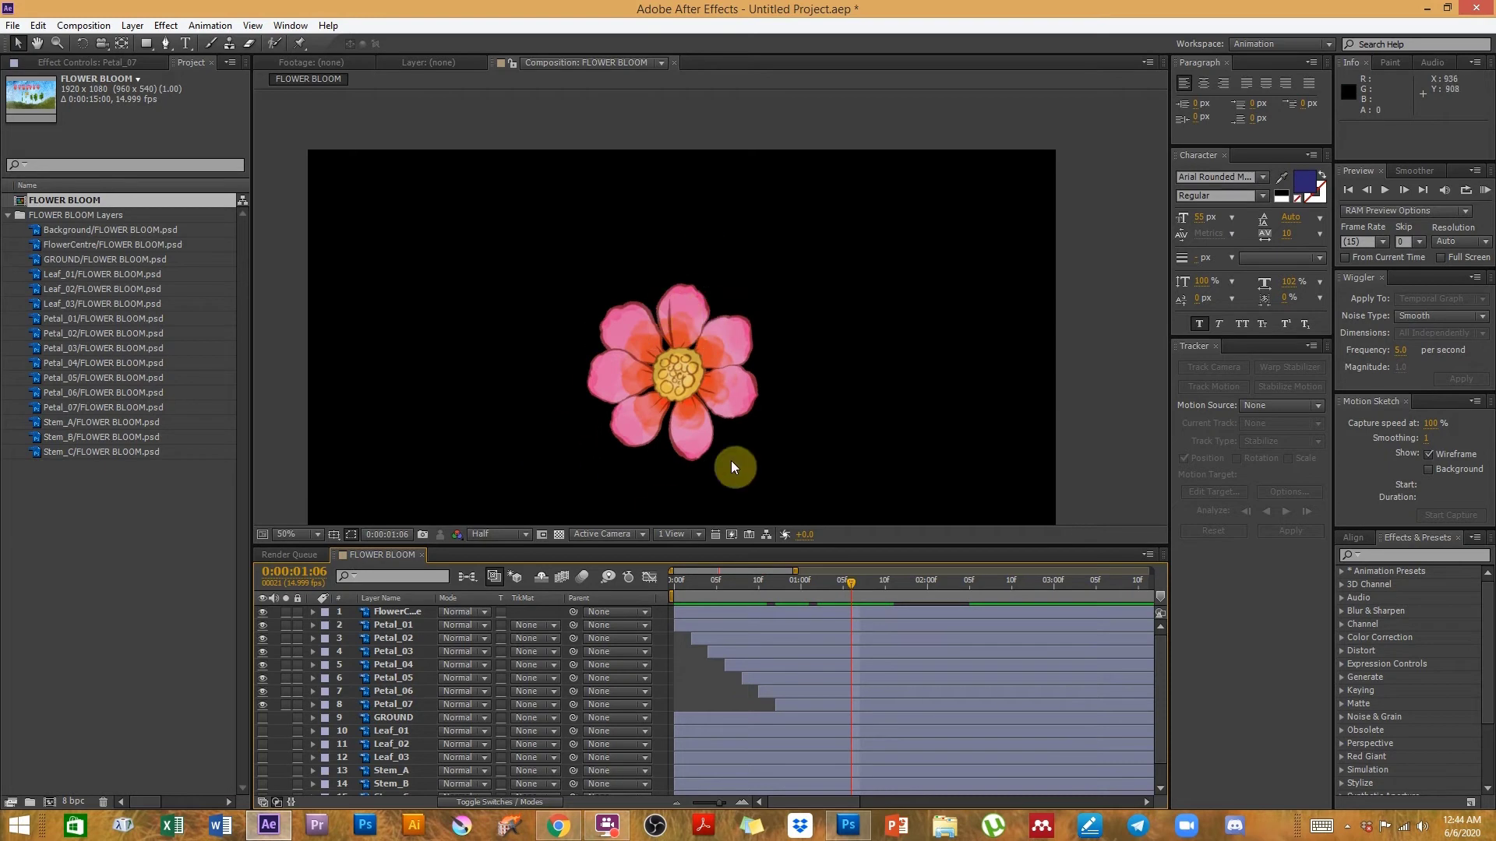
- Parent the layers Petal_01 through Petal_07 to the FlowerCentre layer
left_click(677, 309)
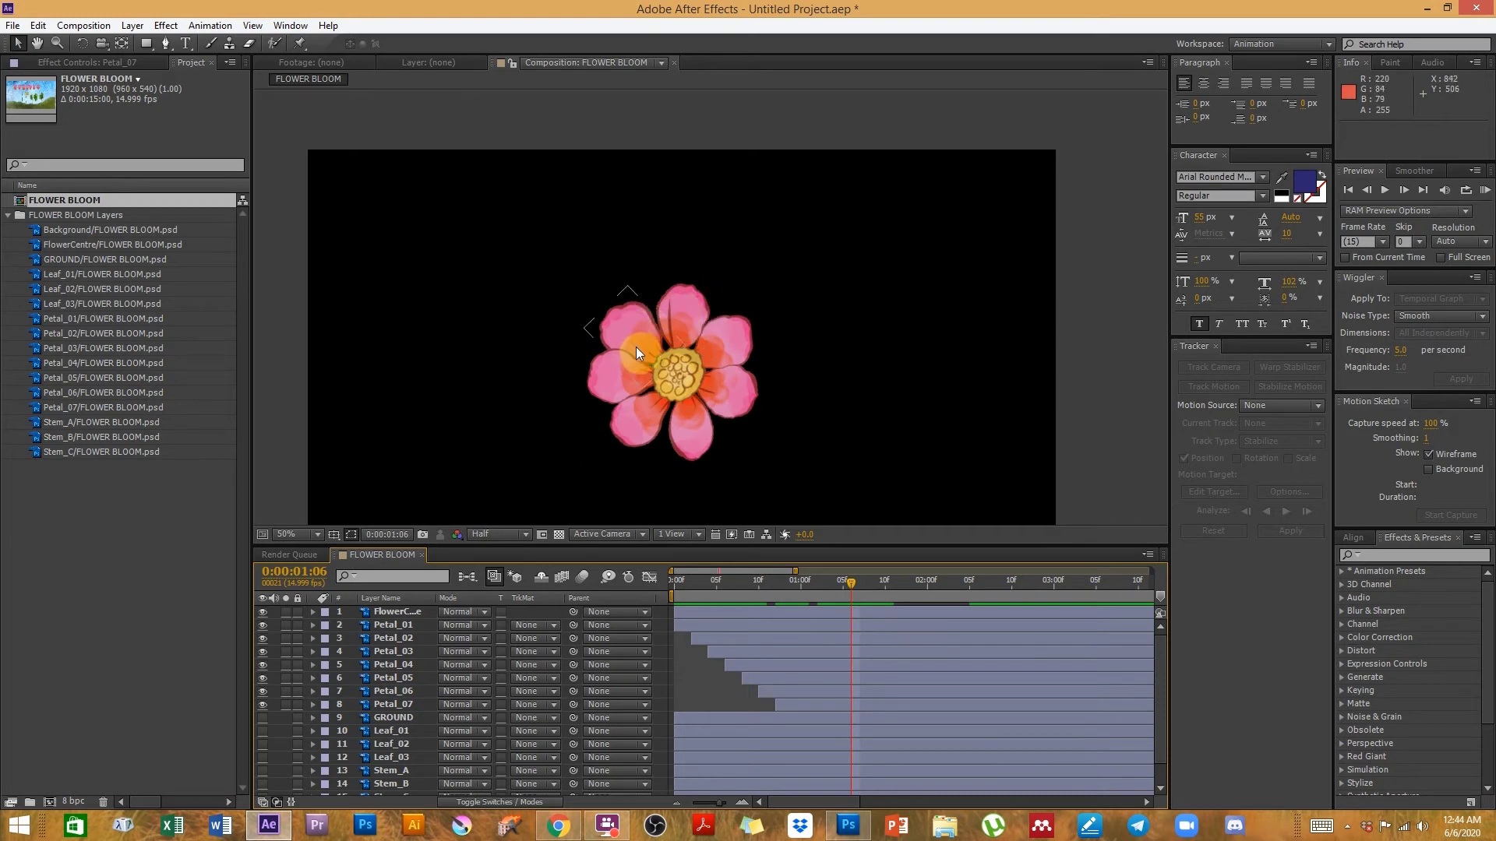
left_click(700, 624)
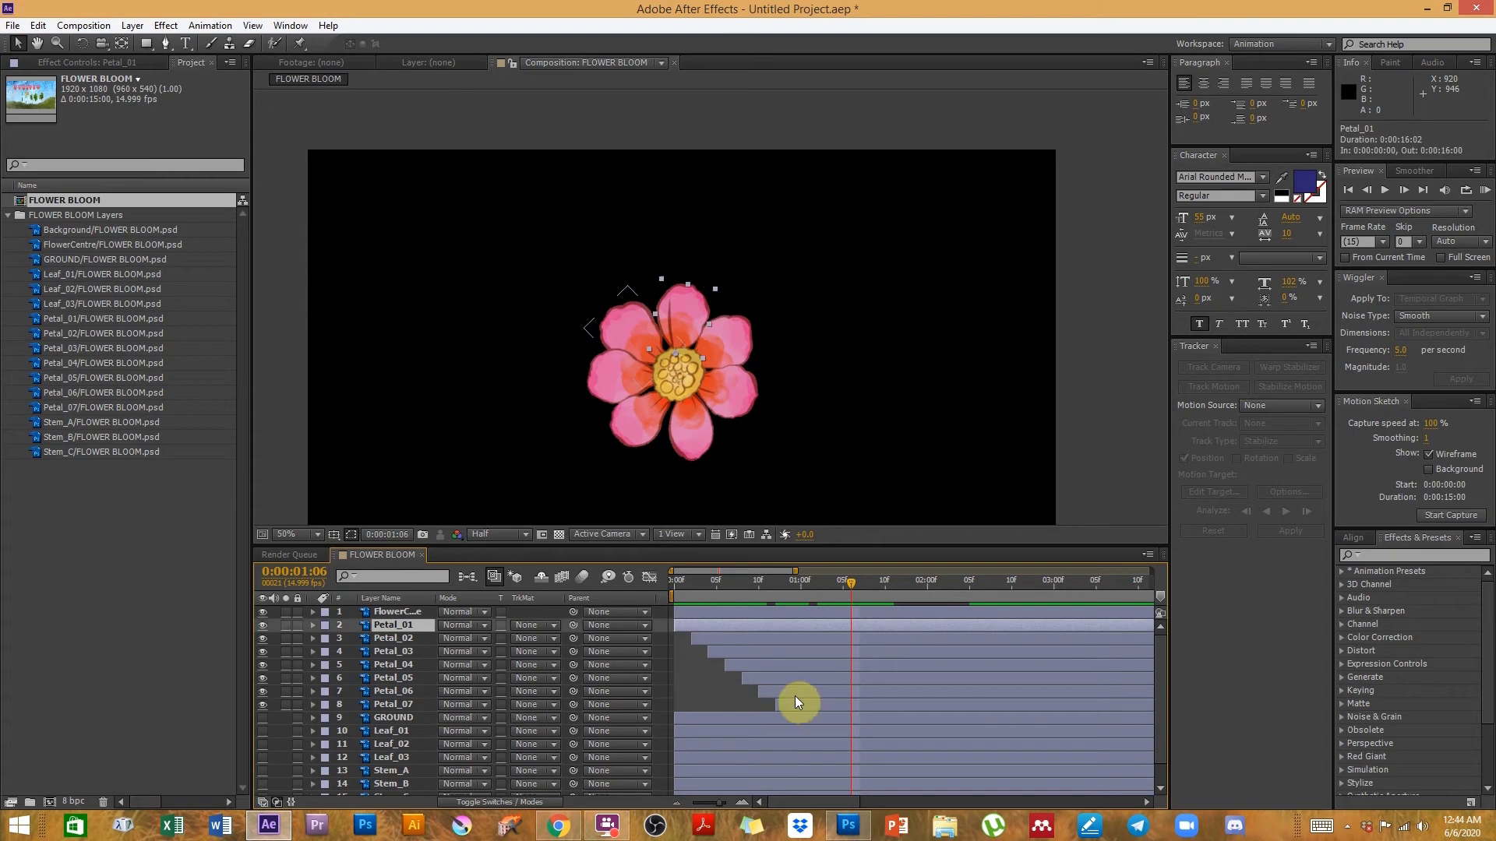
left_click(797, 699, "shift")
left_click_drag(573, 624, 391, 611)
left_click(689, 689)
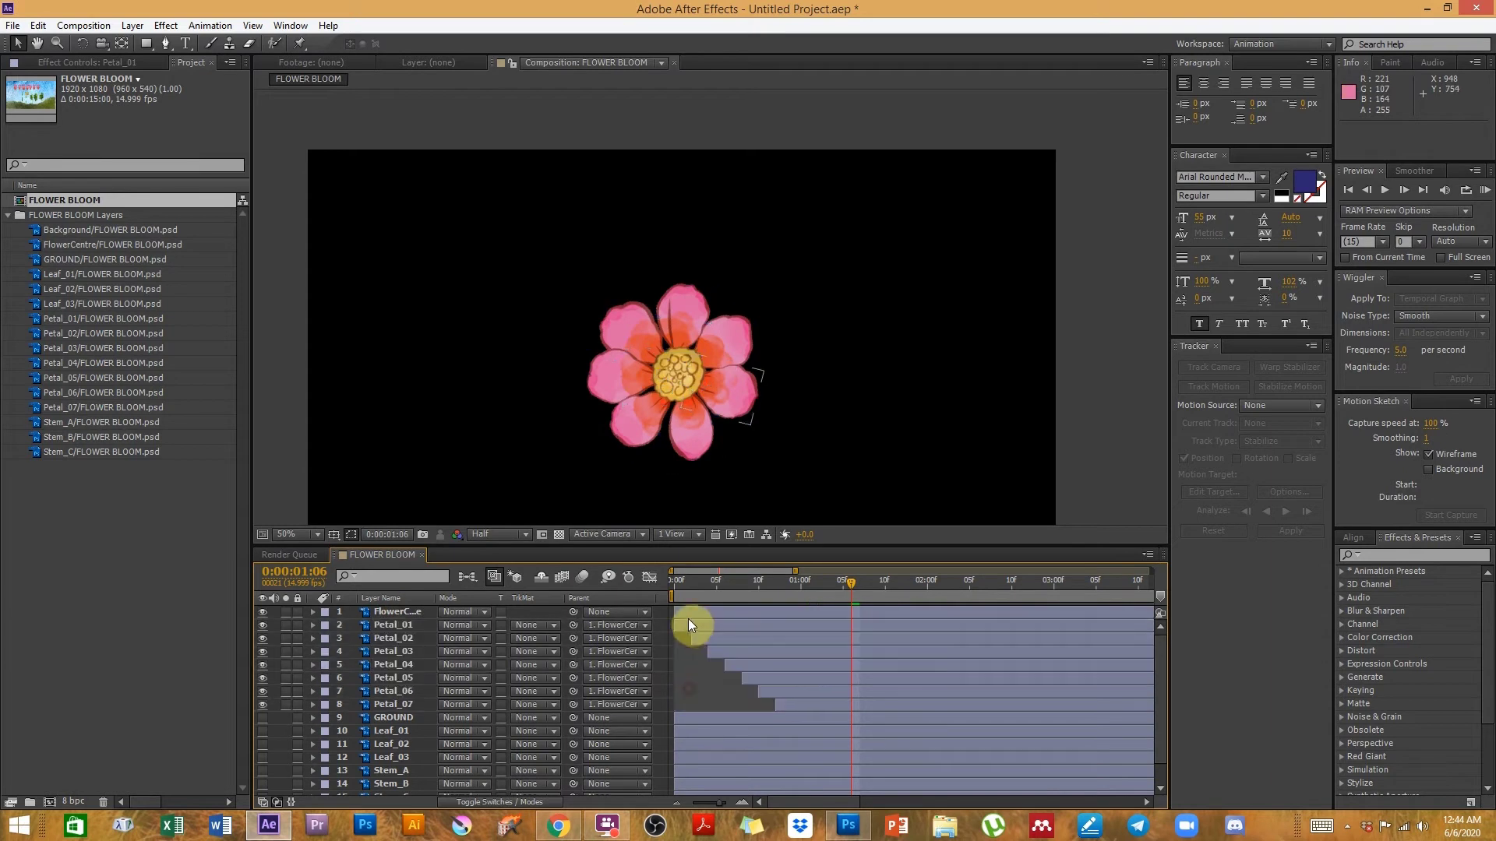
- Reveal FlowerCentre's Scale, try scaling it to test the parented petals, undo the change and reselect the layer
left_click(681, 613)
key("s")
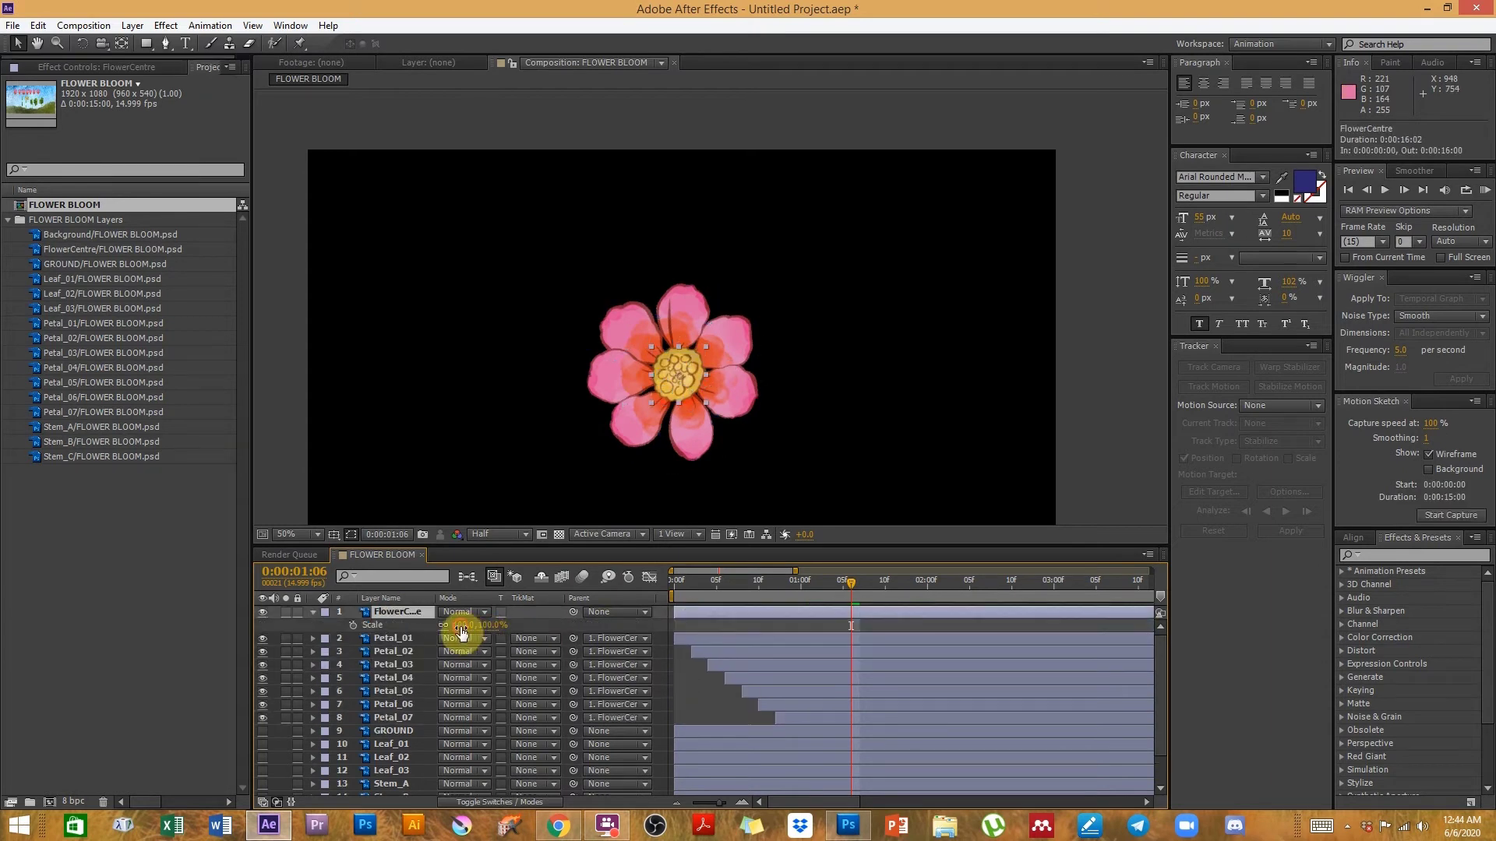
left_click_drag(461, 633, 444, 618)
key("ctrl+z")
left_click(689, 647)
left_click(395, 614)
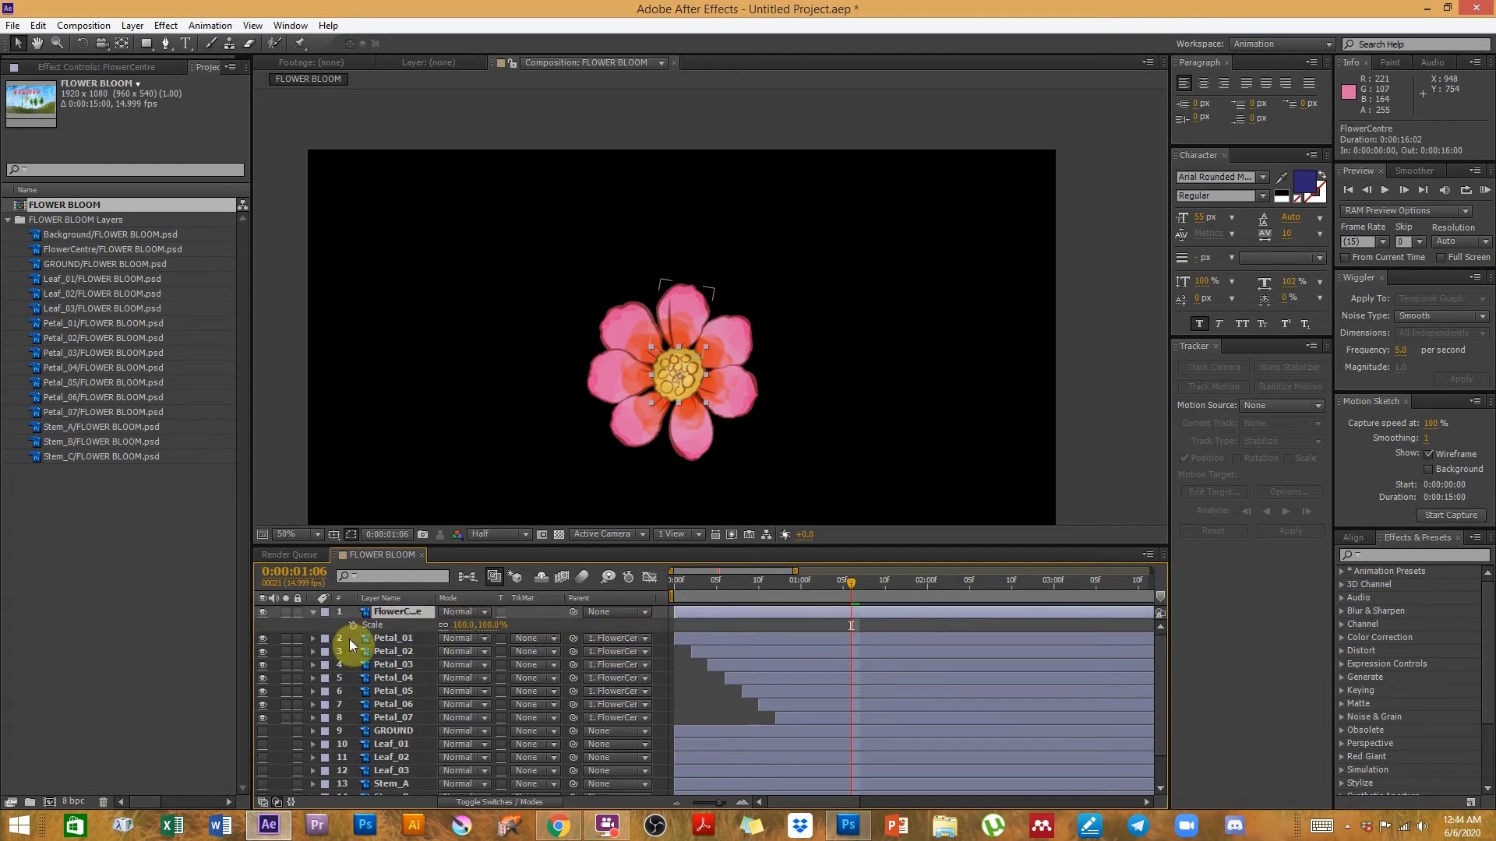
- Reselect Petal_01 through Petal_07 and assign FlowerCentre as their parent again
left_click(383, 638)
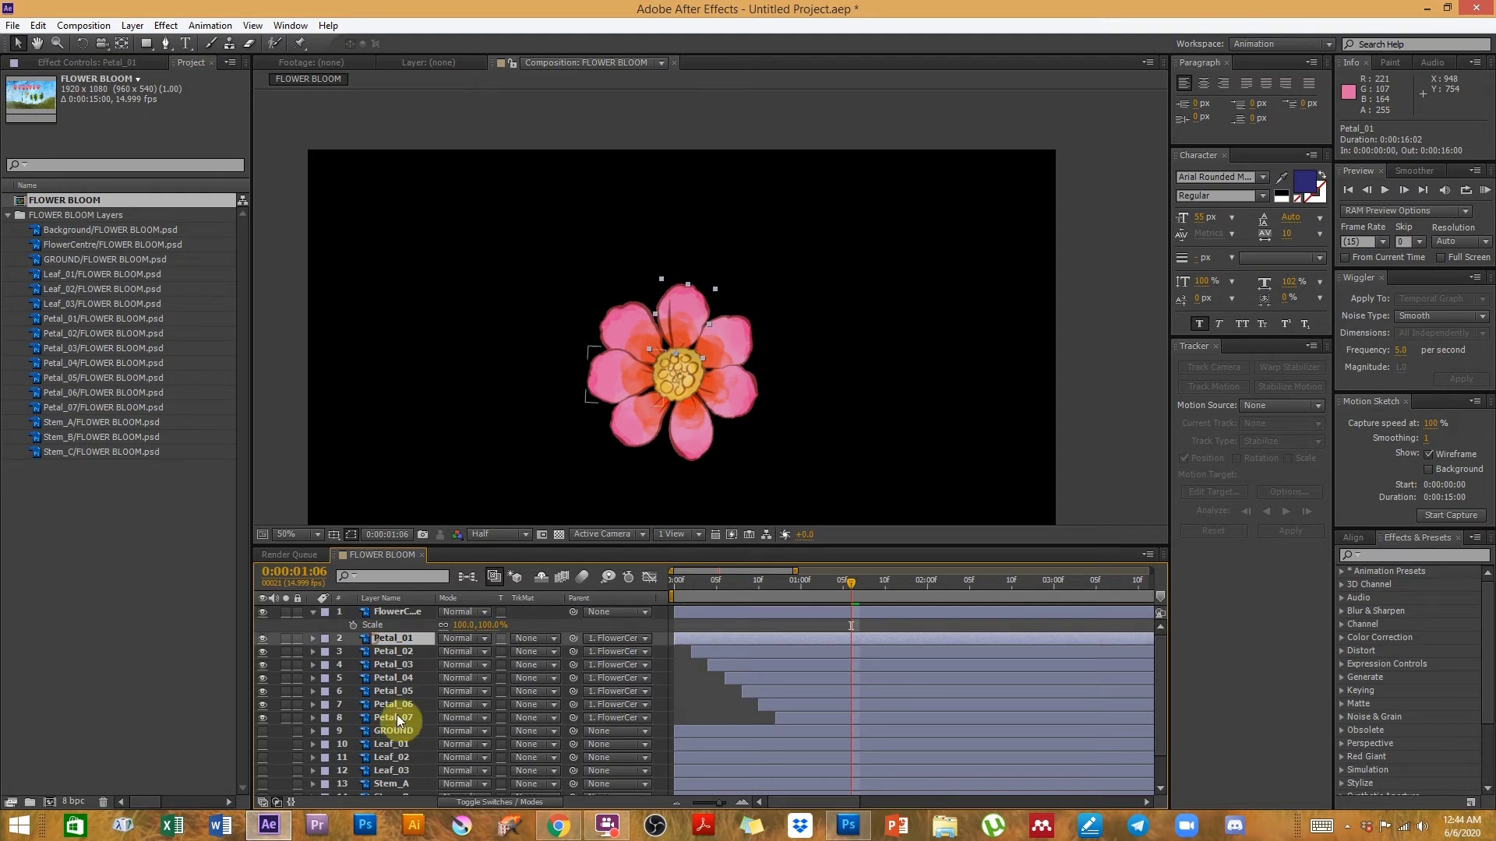
left_click(399, 716, "shift")
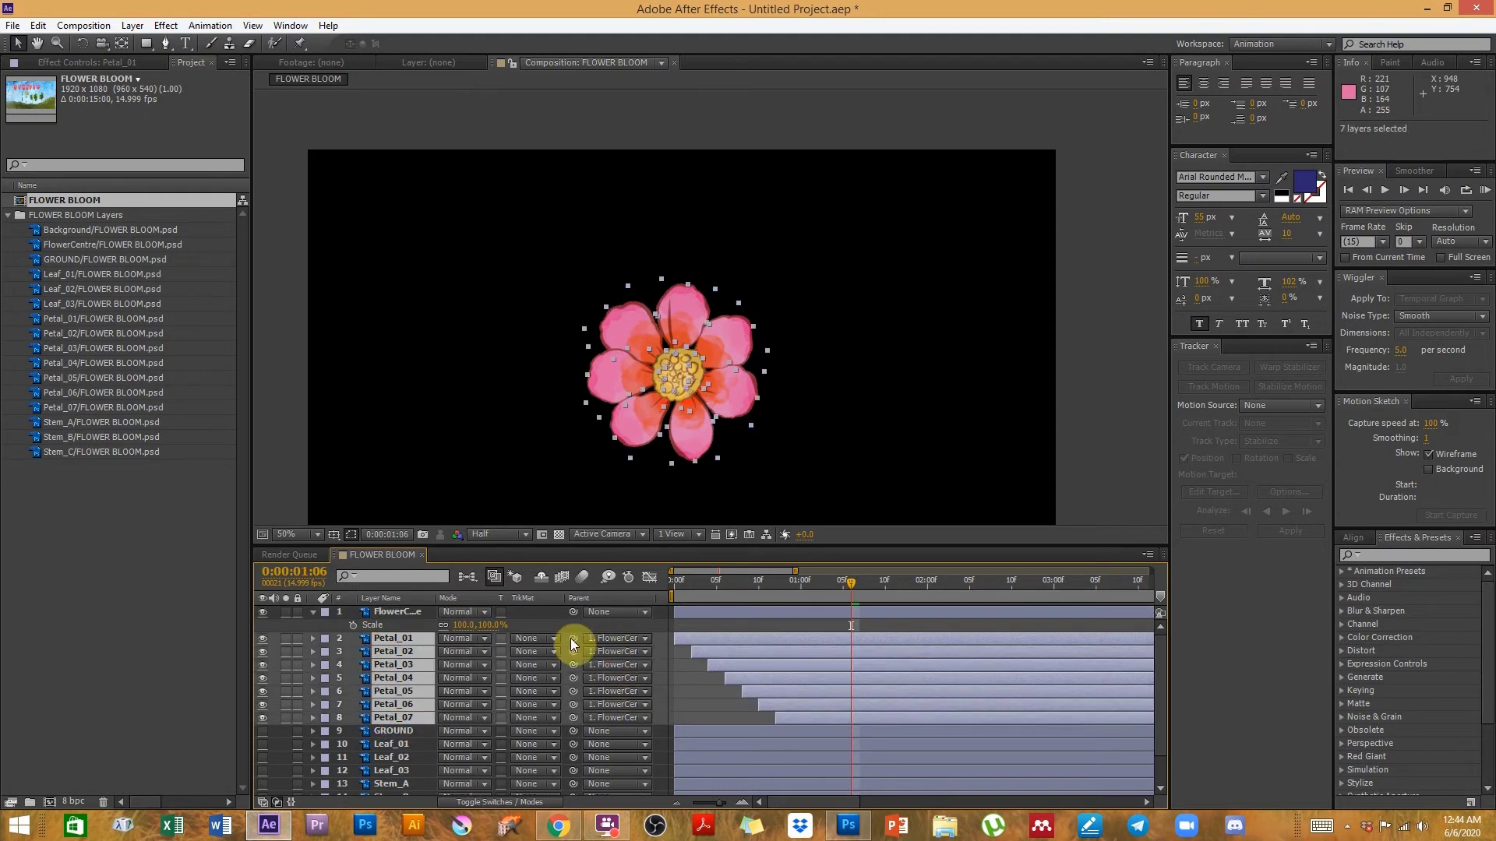
left_click_drag(572, 638, 381, 616)
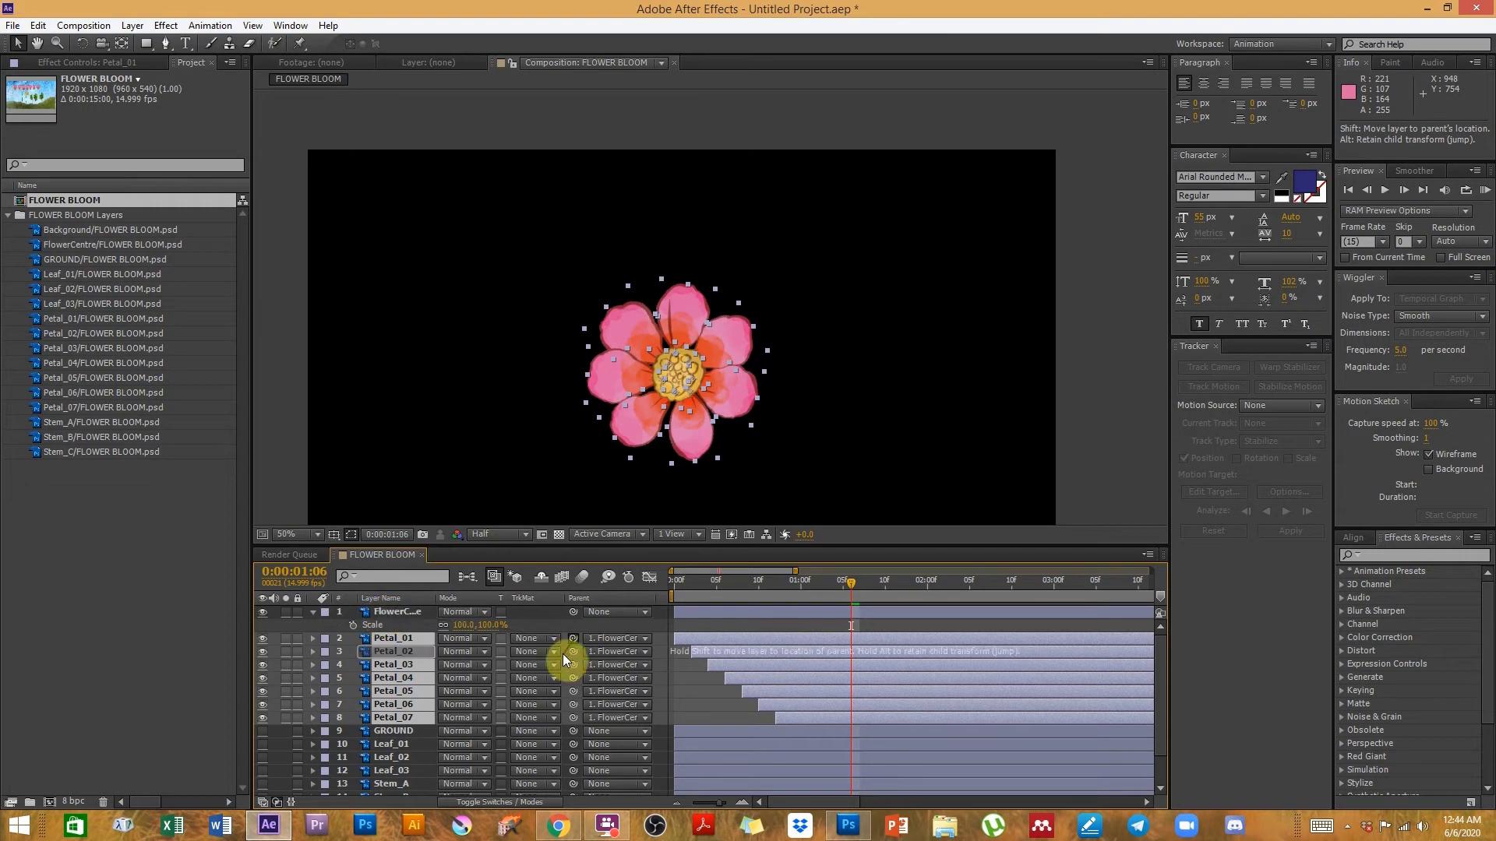
left_click(604, 638)
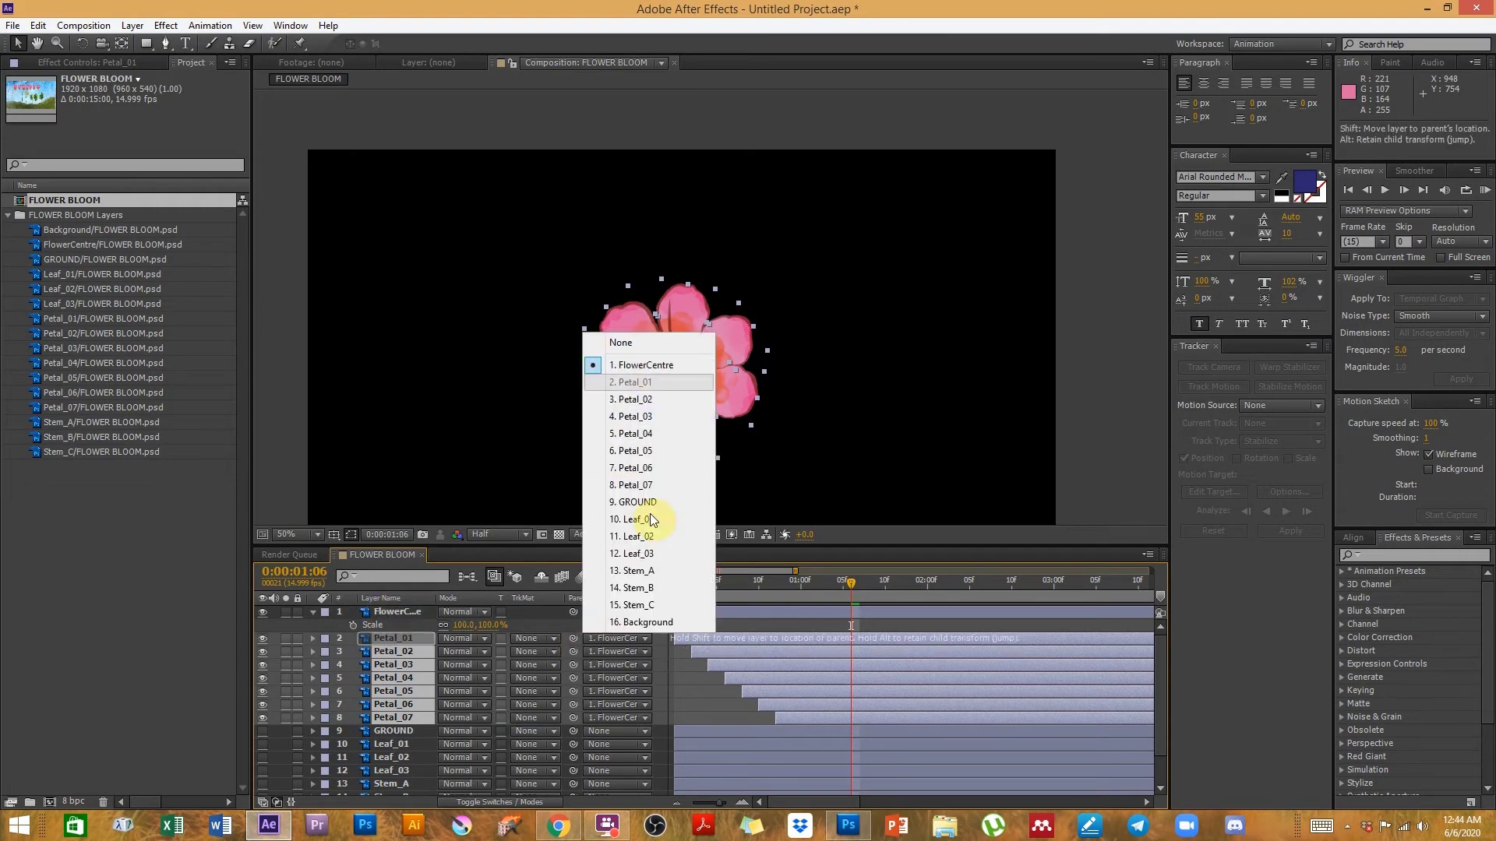
left_click(654, 374)
left_click(686, 709)
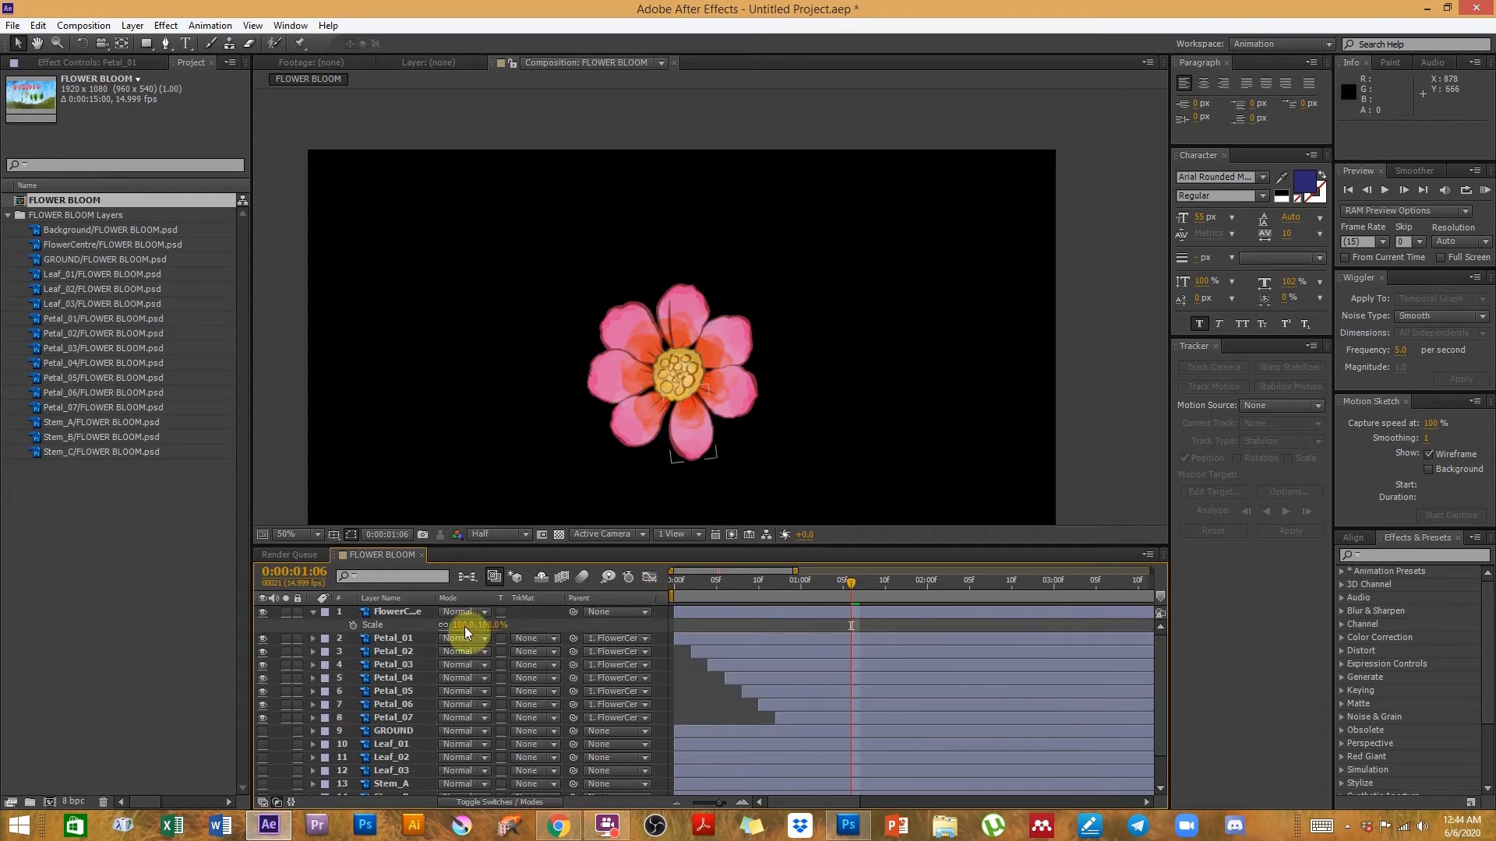
- Shift the staggered layers Petal_01 through Petal_07 ten frames later, keeping their offsets, so Petal_01 starts at frame 10
left_click(430, 597)
left_click_drag(452, 599, 478, 601)
left_click(727, 584)
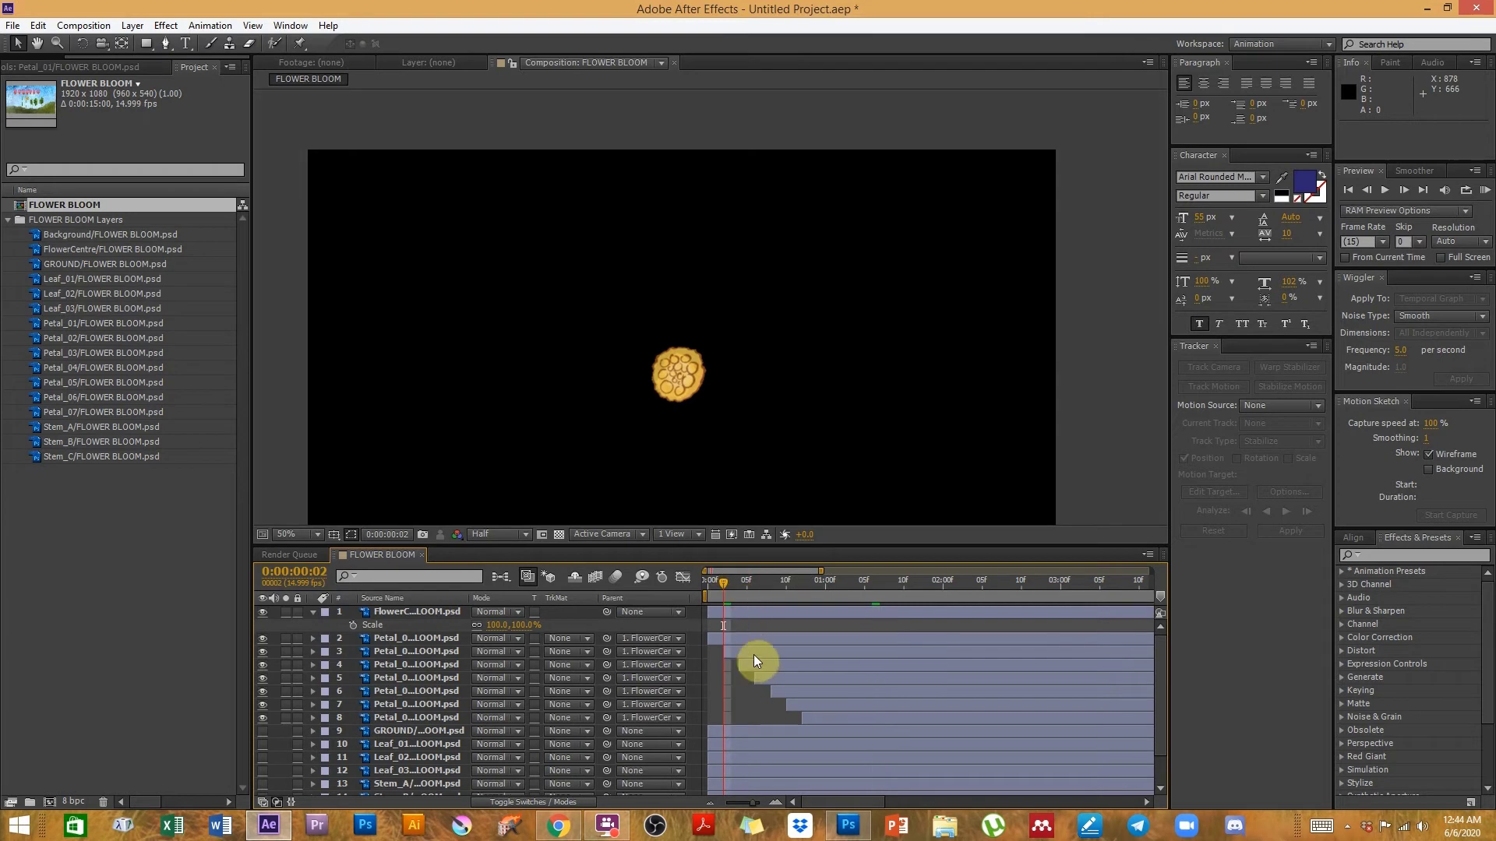
left_click(806, 715)
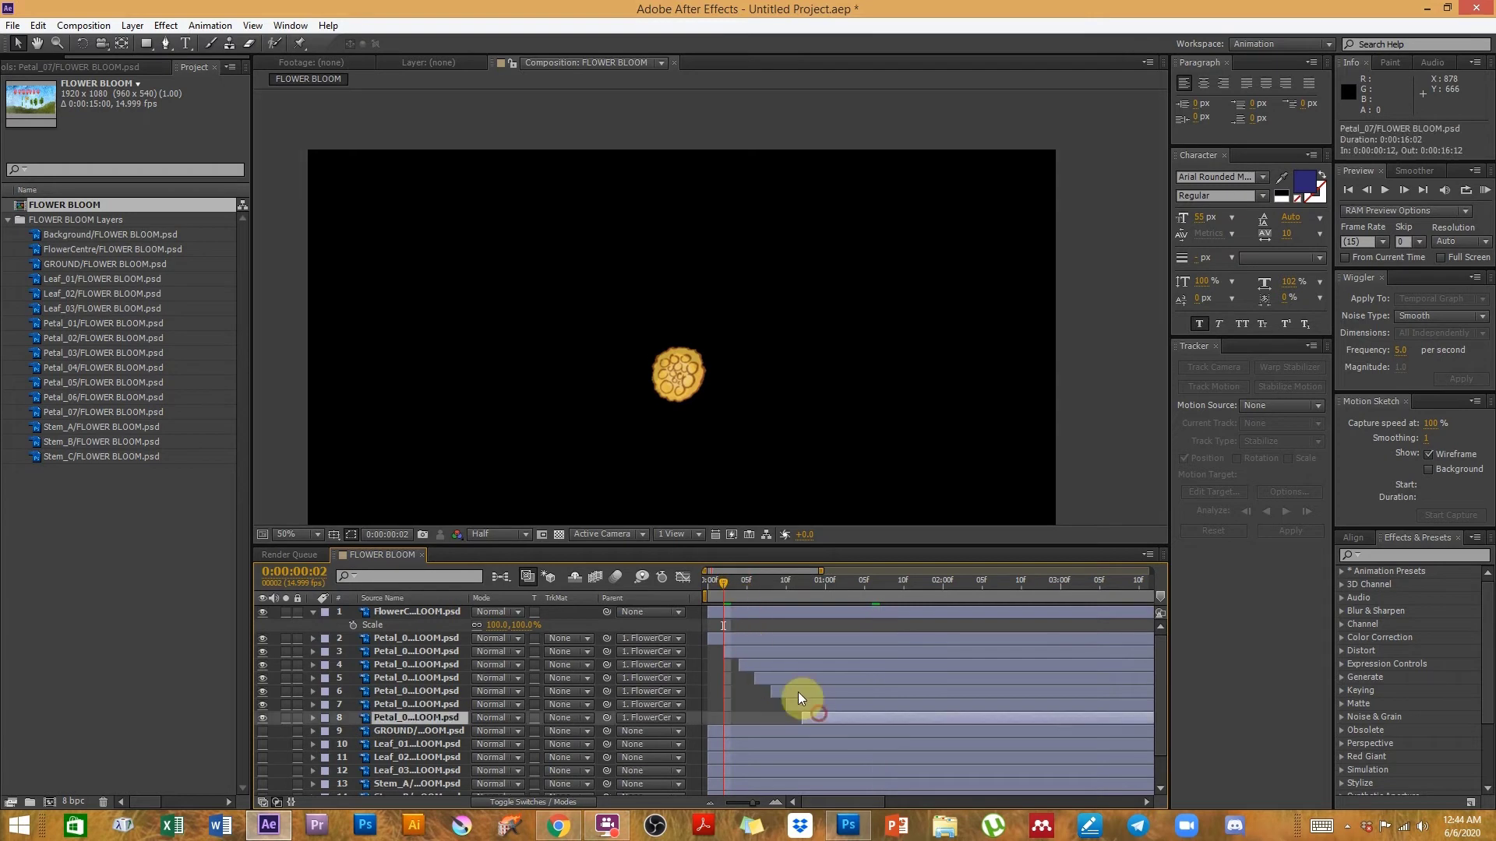
left_click(747, 638, "shift")
left_click_drag(747, 638, 811, 661)
- Paste the copied Scale keyframes onto FlowerCentre at the first frame and compress them proportionally so the last one falls at frame 14
left_click(720, 597)
left_click(708, 585)
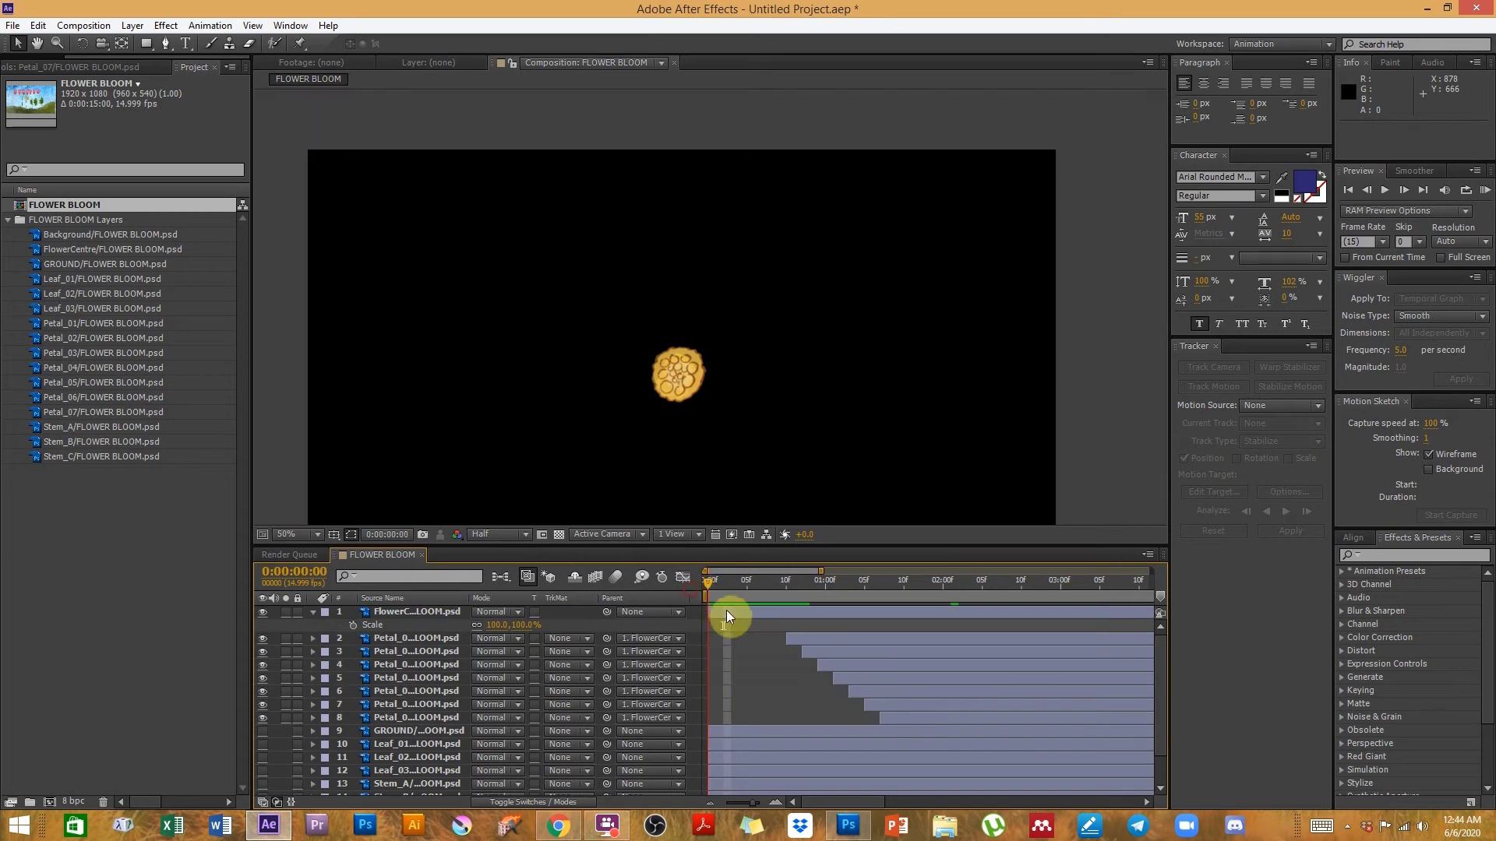
left_click(722, 612)
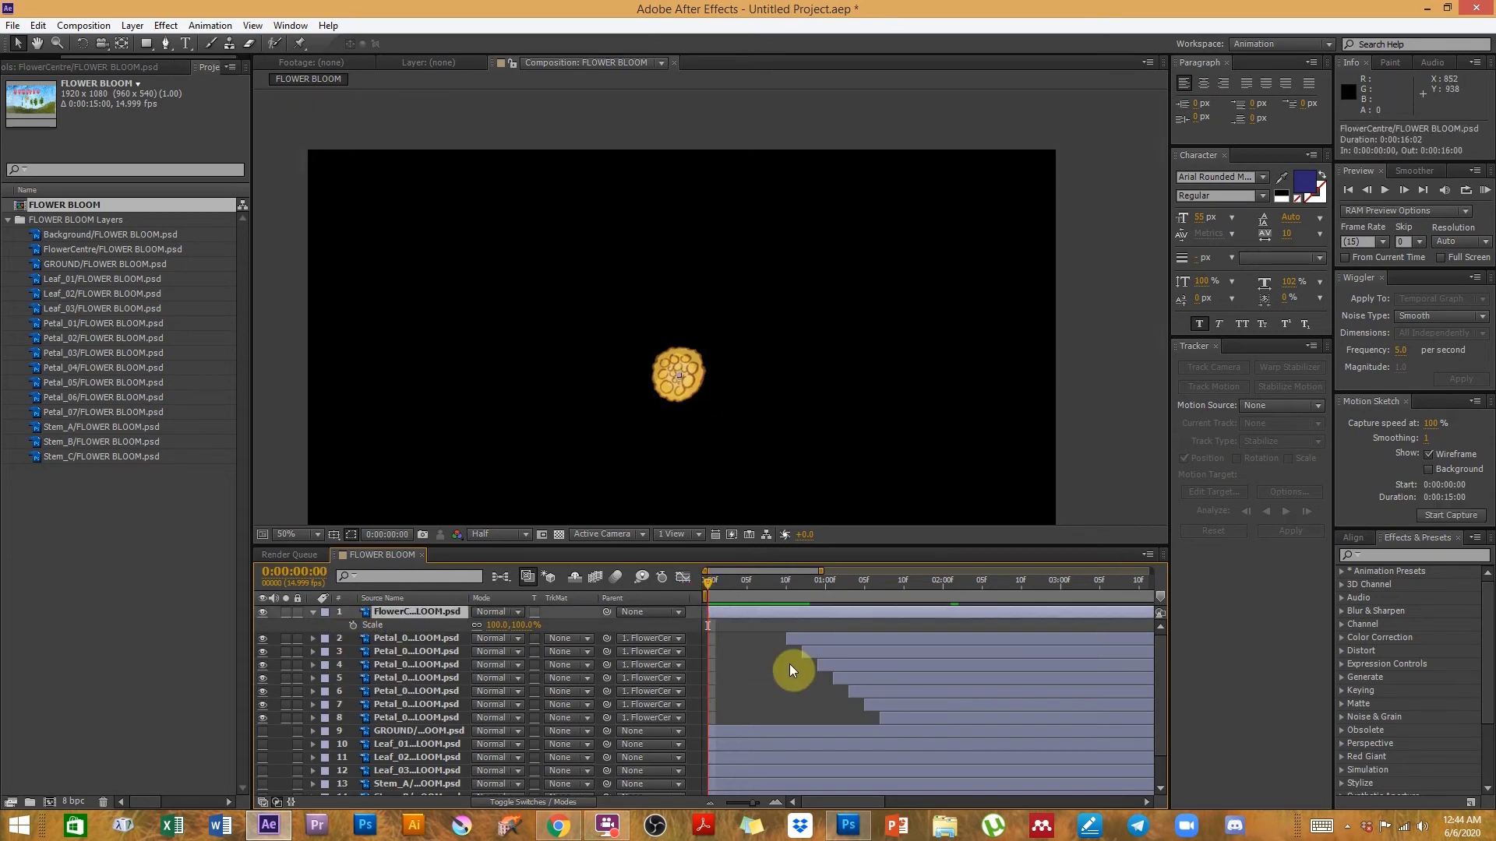
key("ctrl+v")
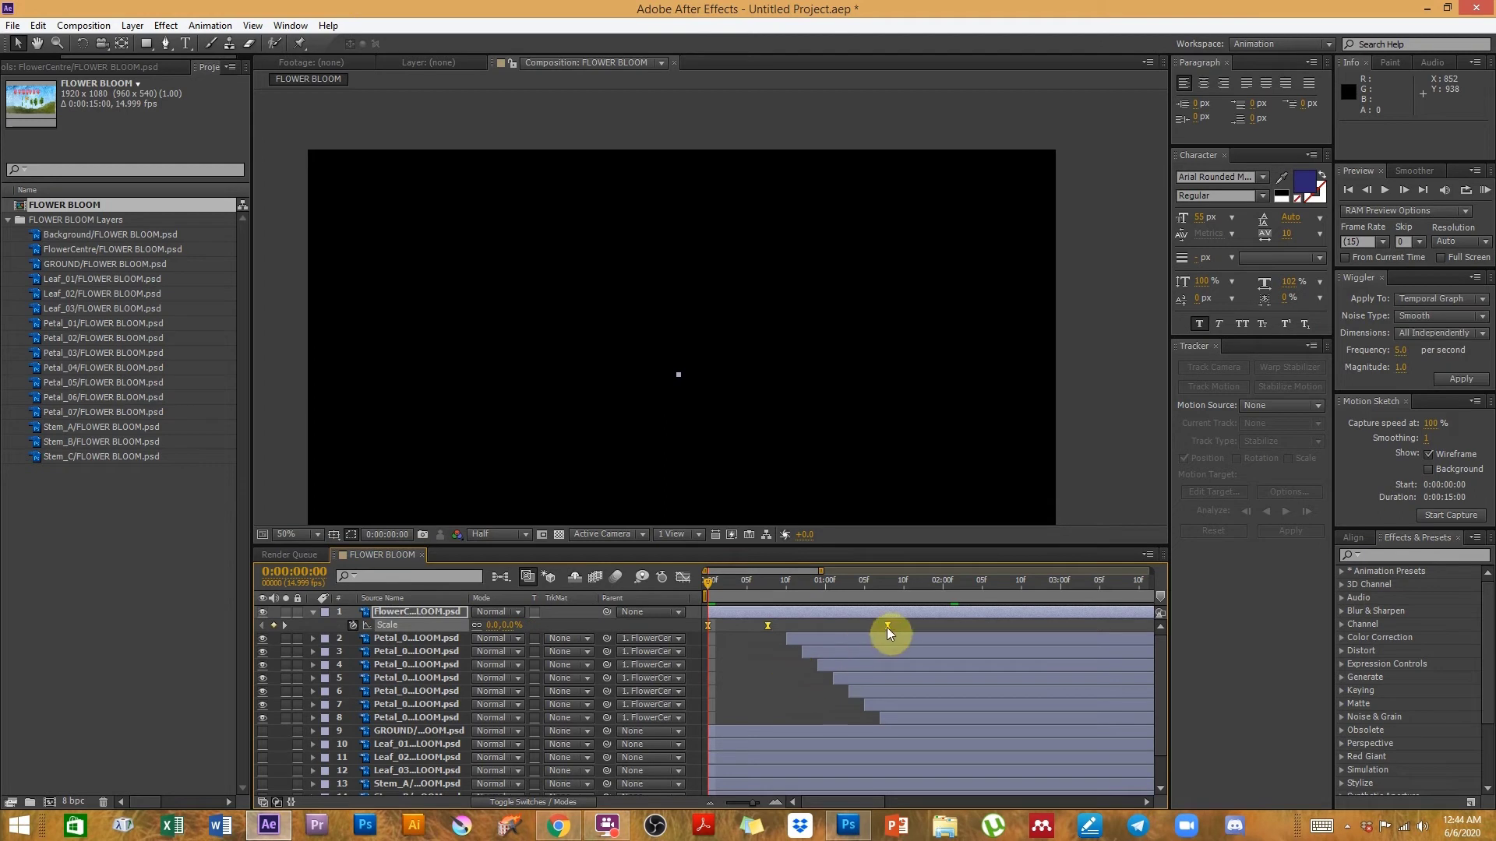
left_click_drag(885, 628, 839, 628)
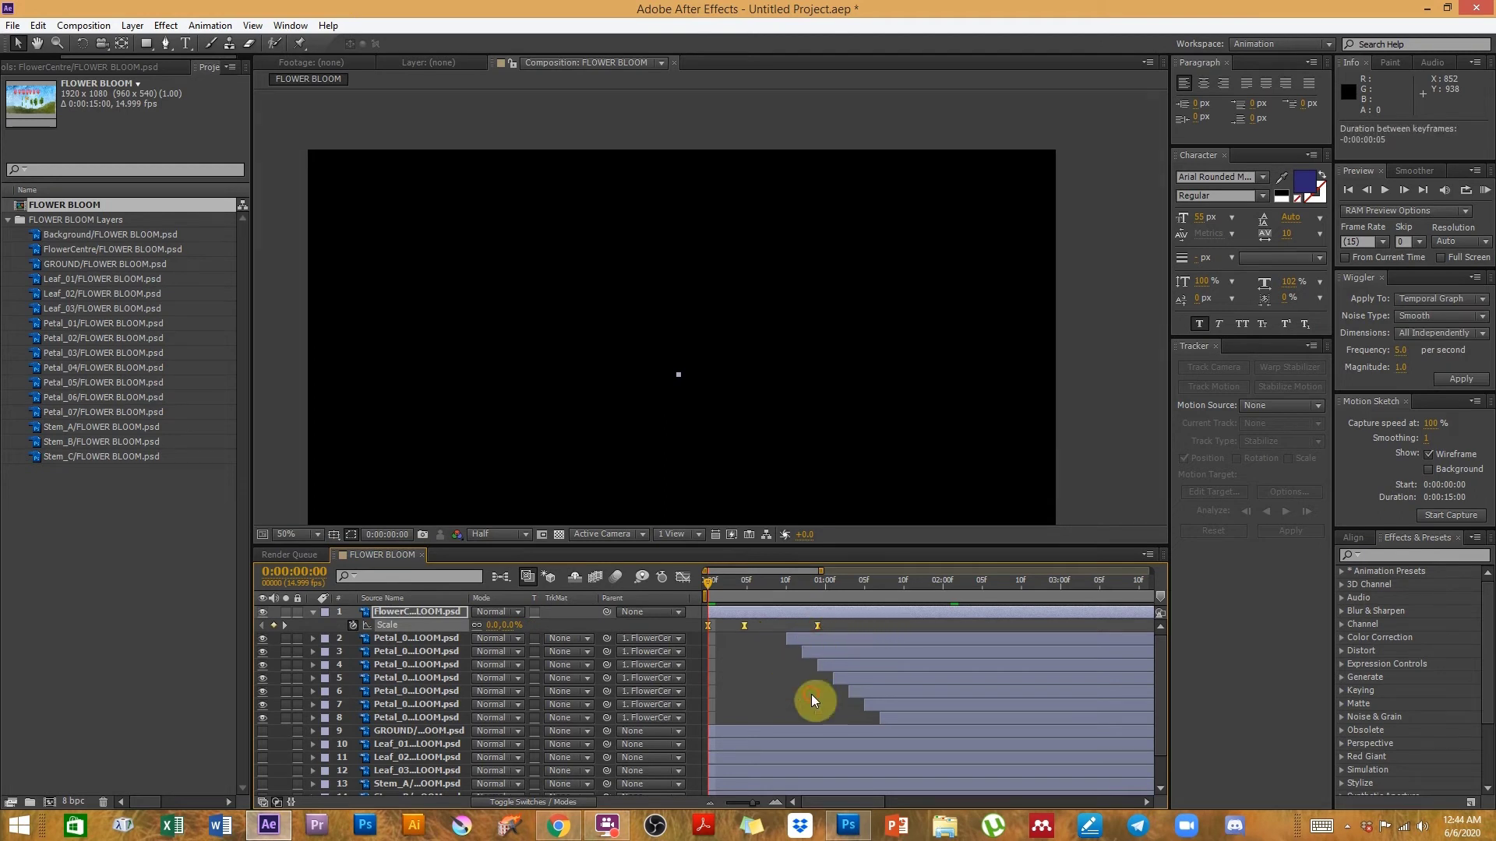
left_click(811, 694)
- Scrub through the bloom up to 0:00:02:07 to check the flower centre's growth against the start of the petals
left_click(809, 638)
left_click_drag(711, 583, 829, 603)
key("Page_Up")
key("Page_Up")
key("Page_Up")
key("bracketleft")
left_click(777, 615)
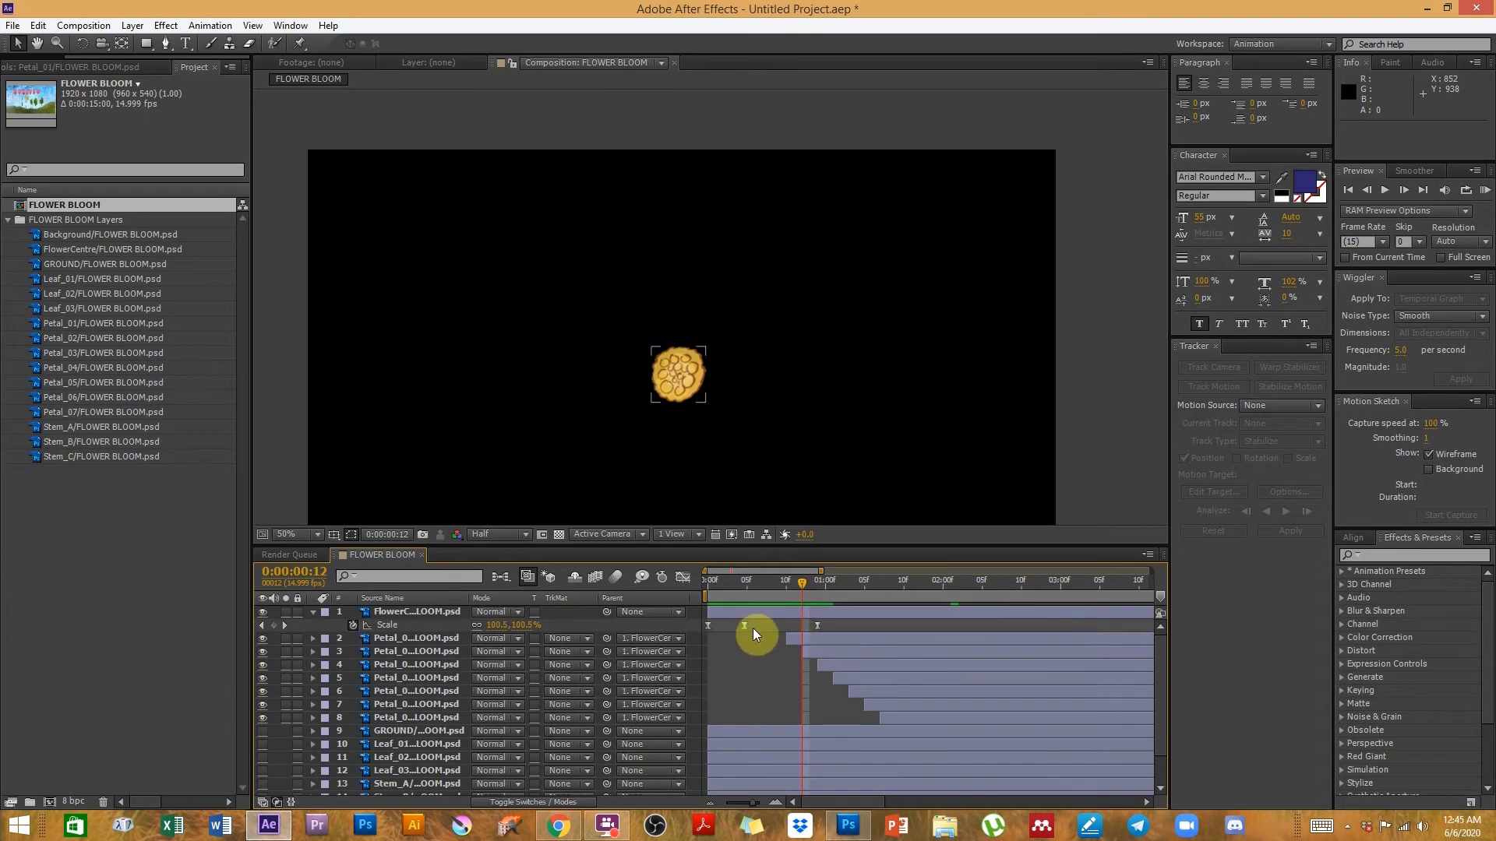
left_click(747, 629)
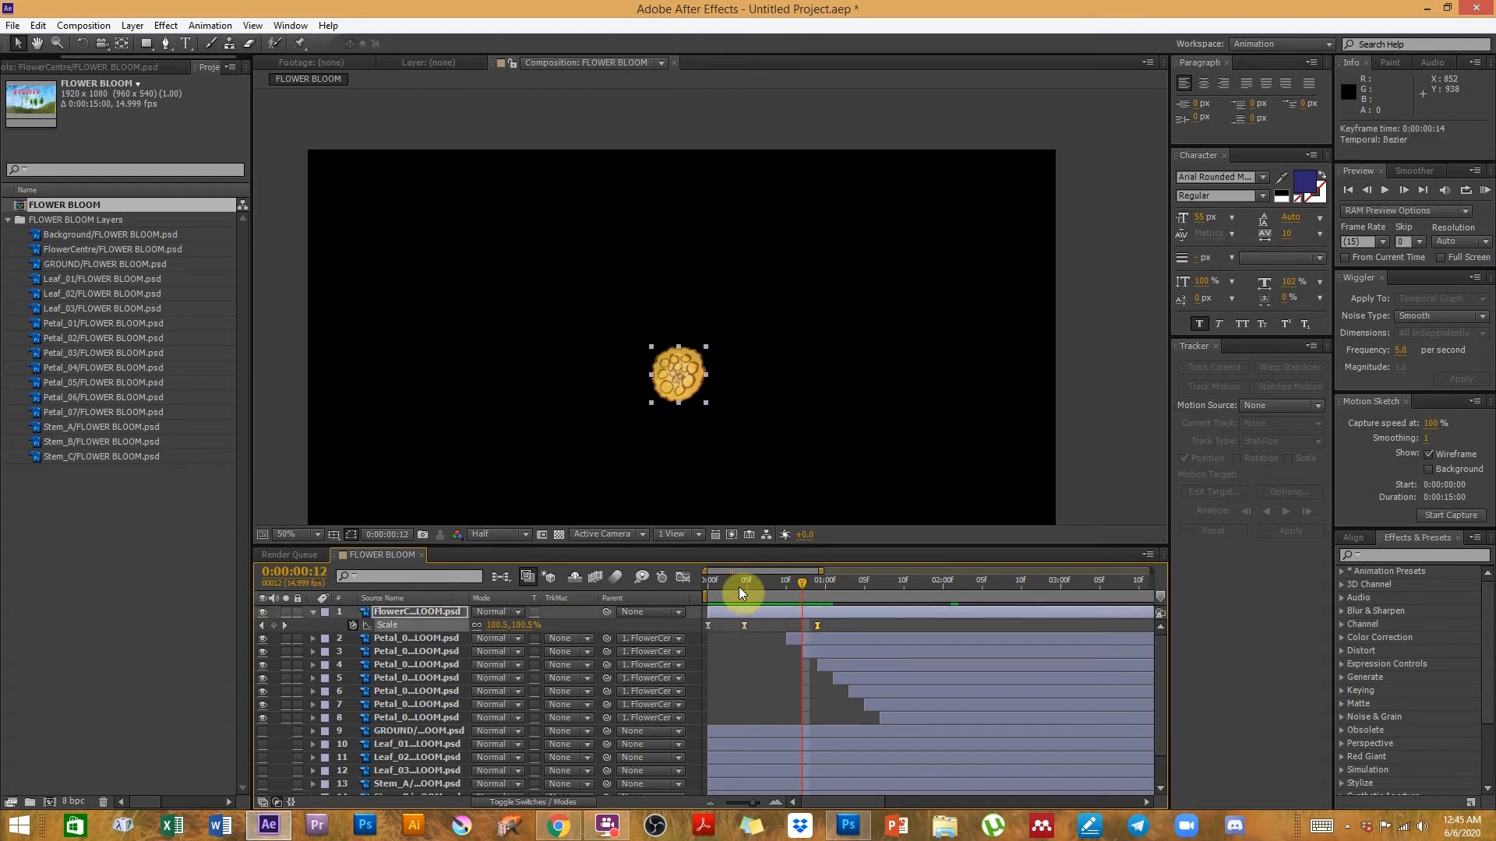
left_click_drag(746, 589, 998, 598)
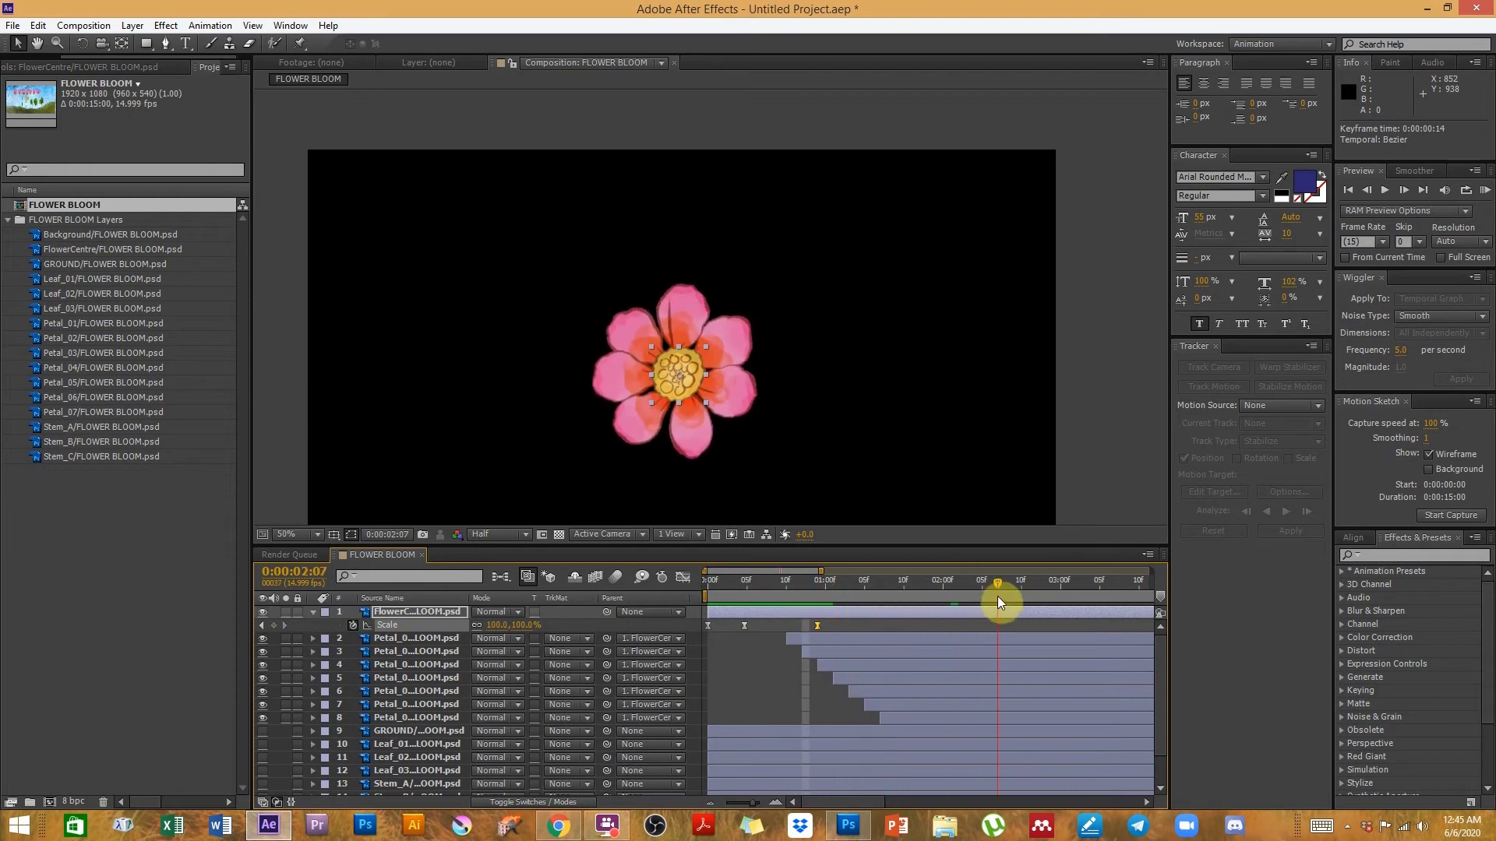
key("h")
left_click_drag(829, 480, 844, 422)
key("v")
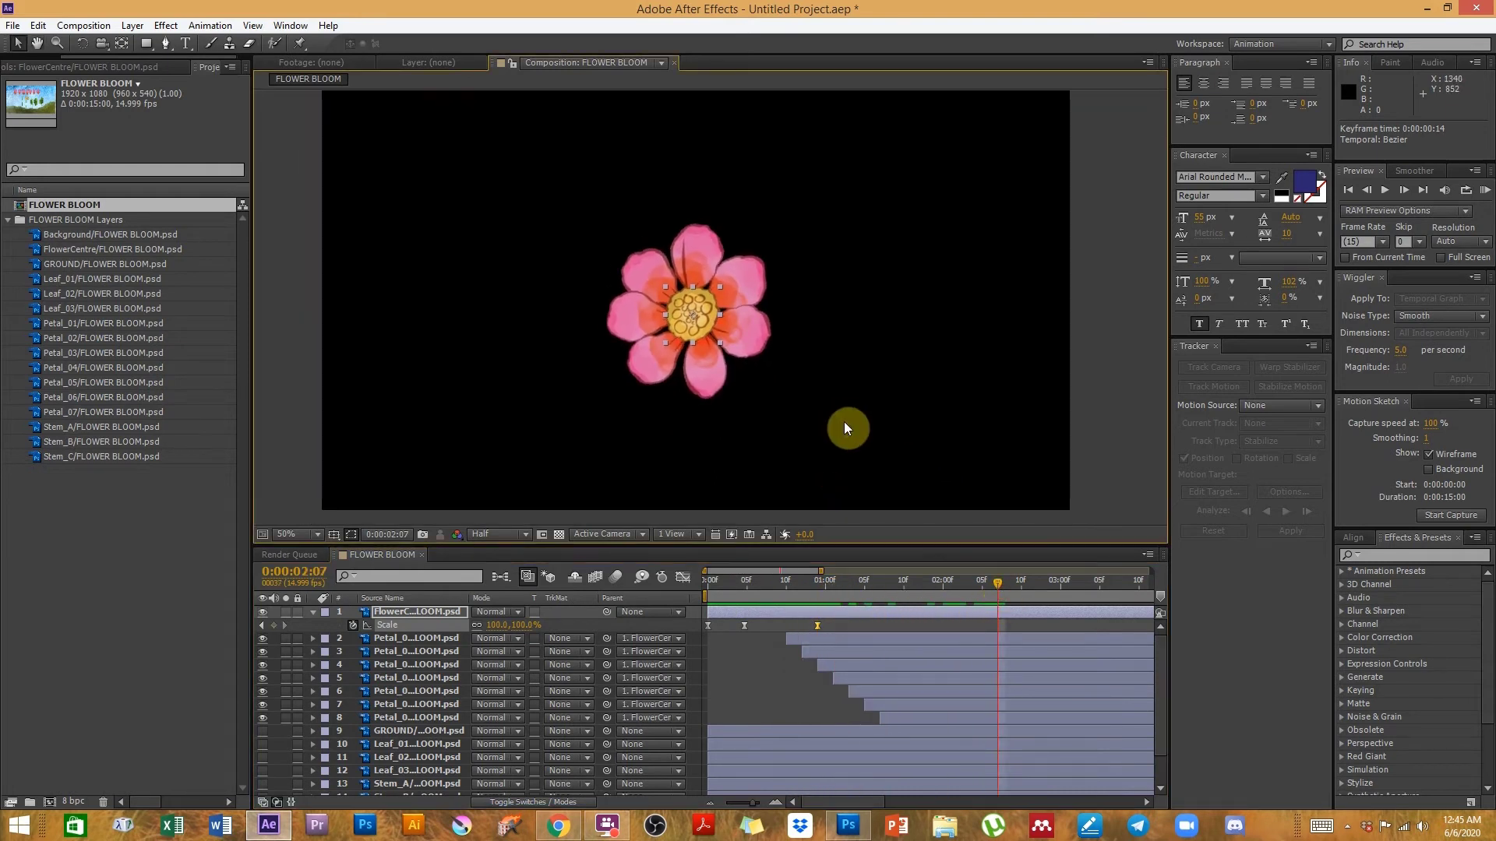
left_click(57, 206)
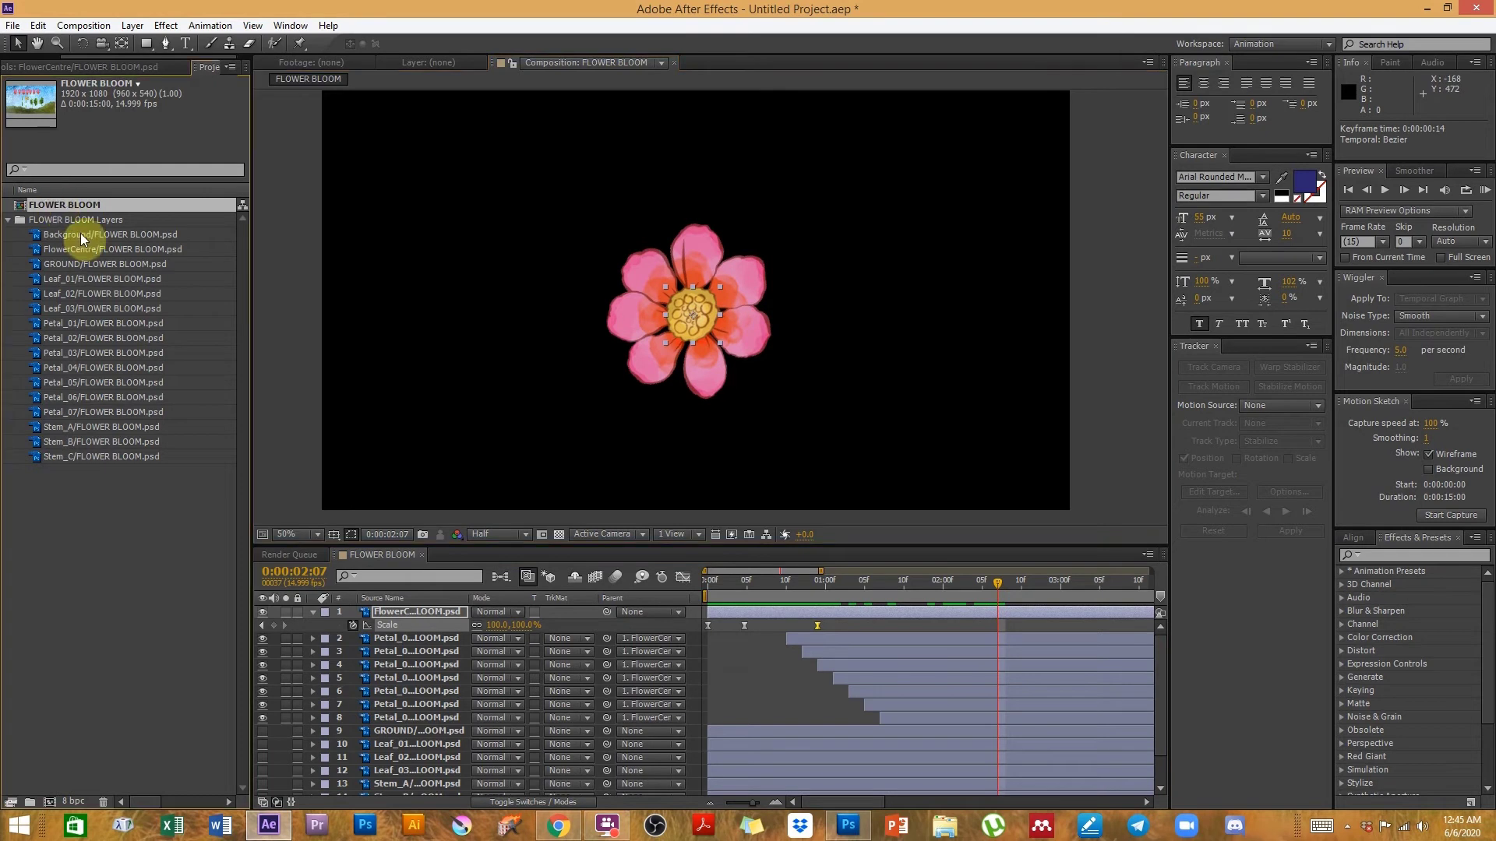
left_click(456, 717)
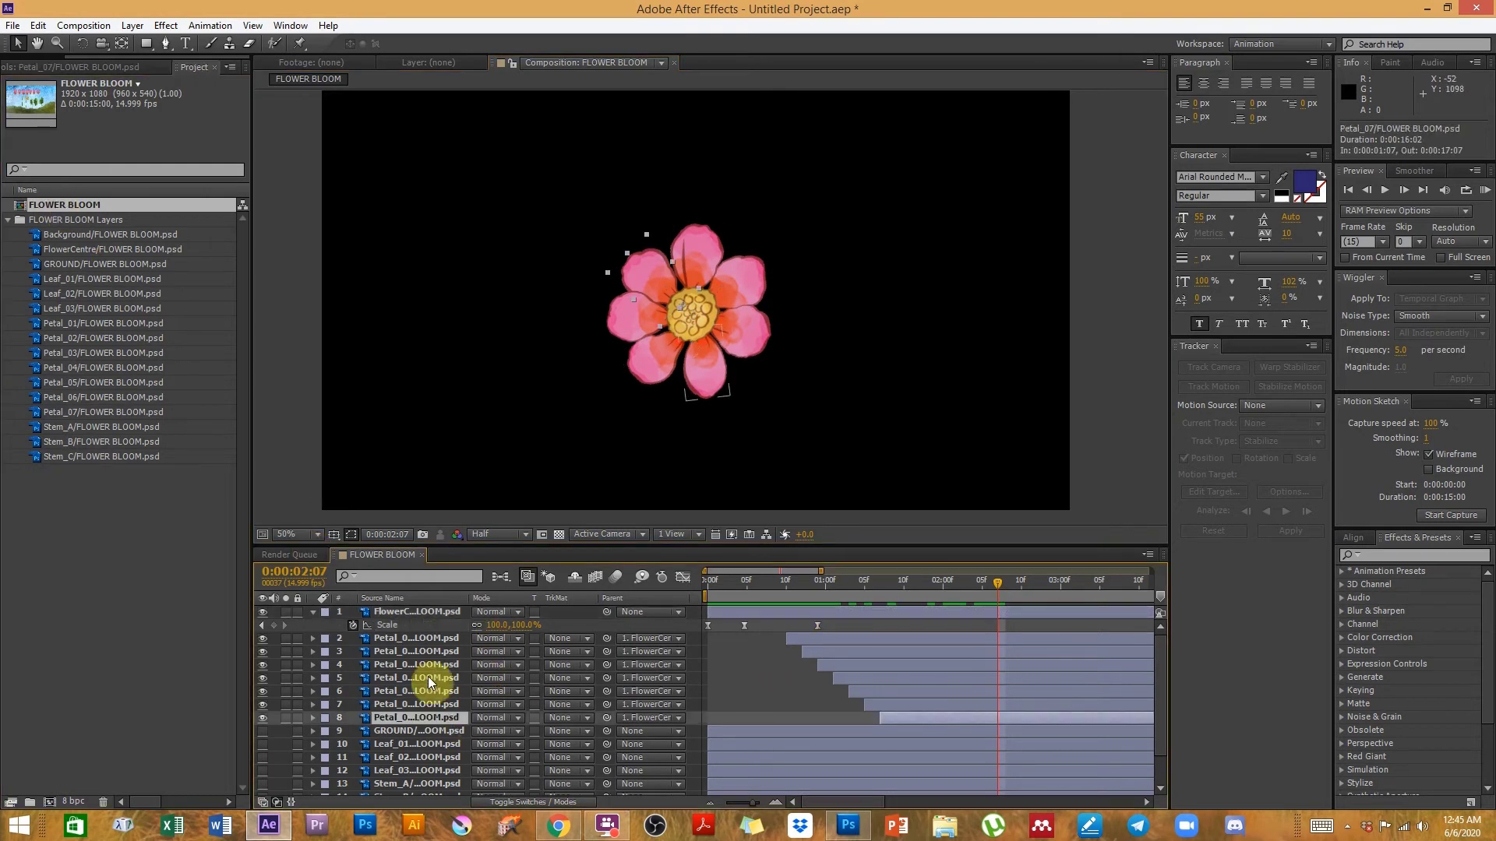
left_click(406, 617, "shift")
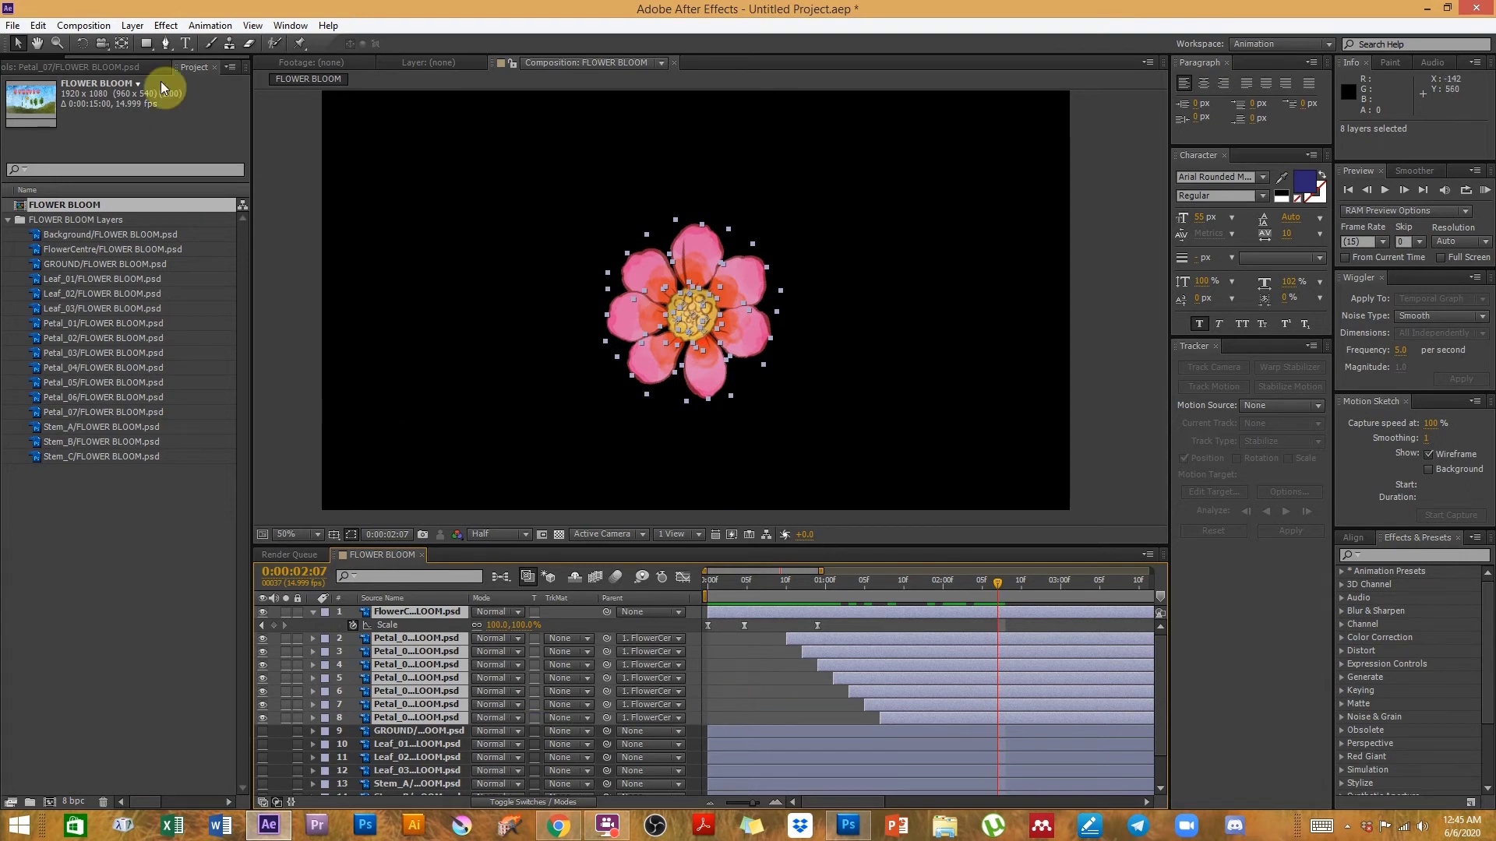
left_click(86, 25)
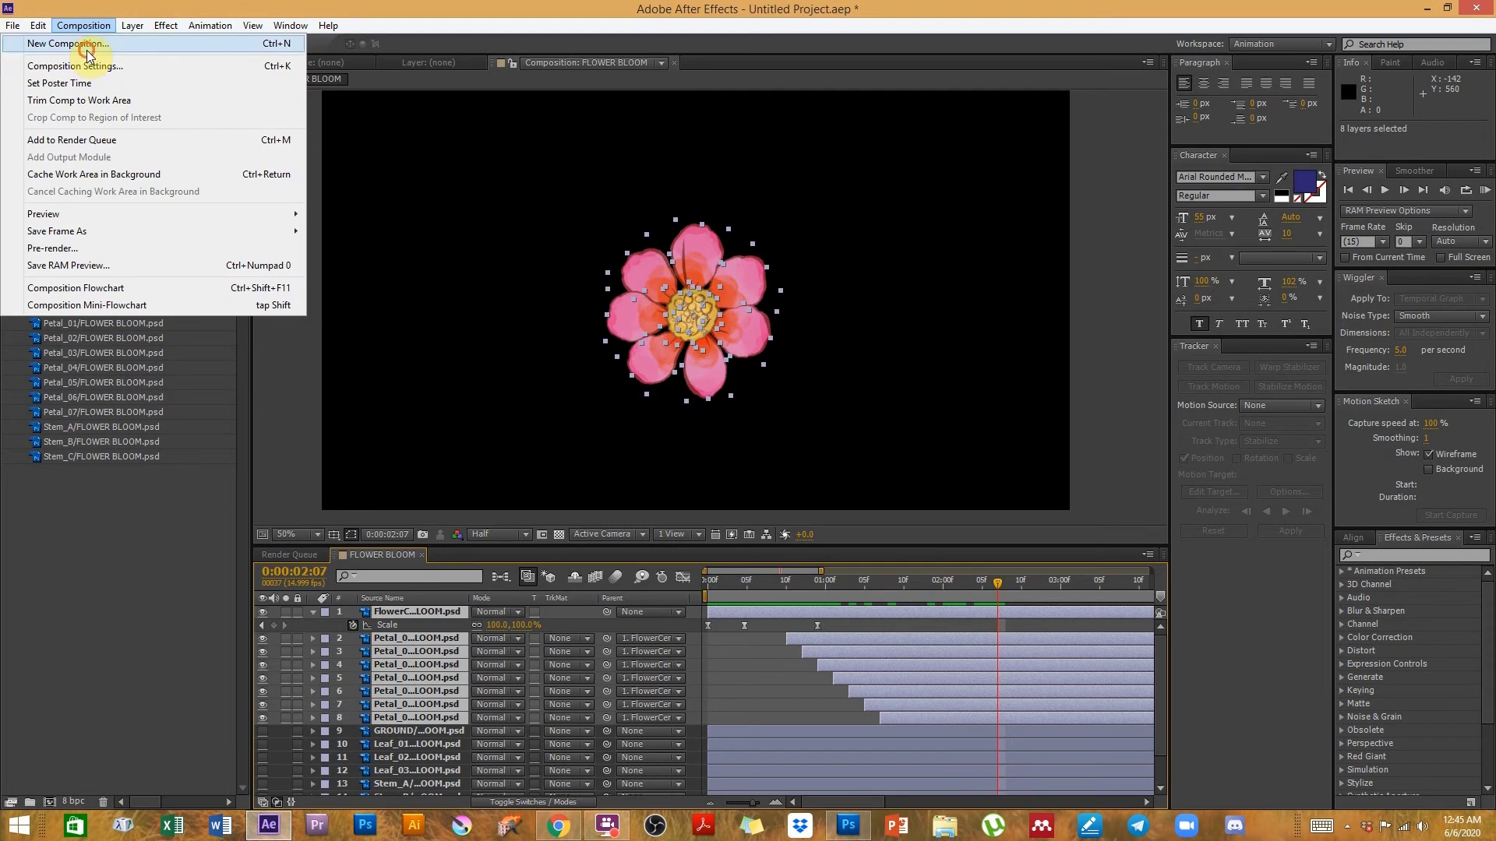
left_click(87, 53)
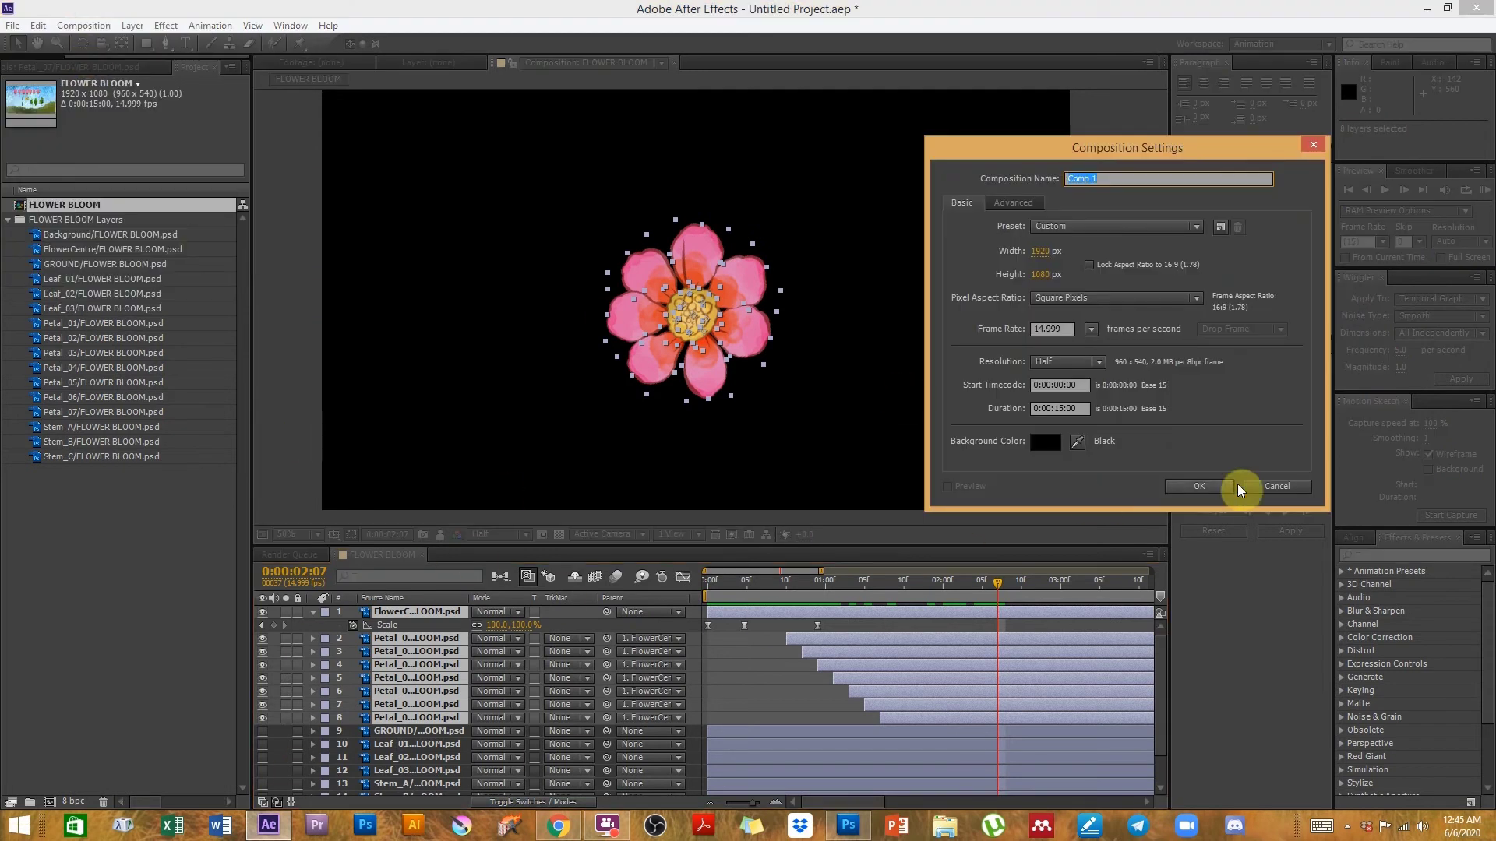
left_click(1262, 488)
left_click(773, 693)
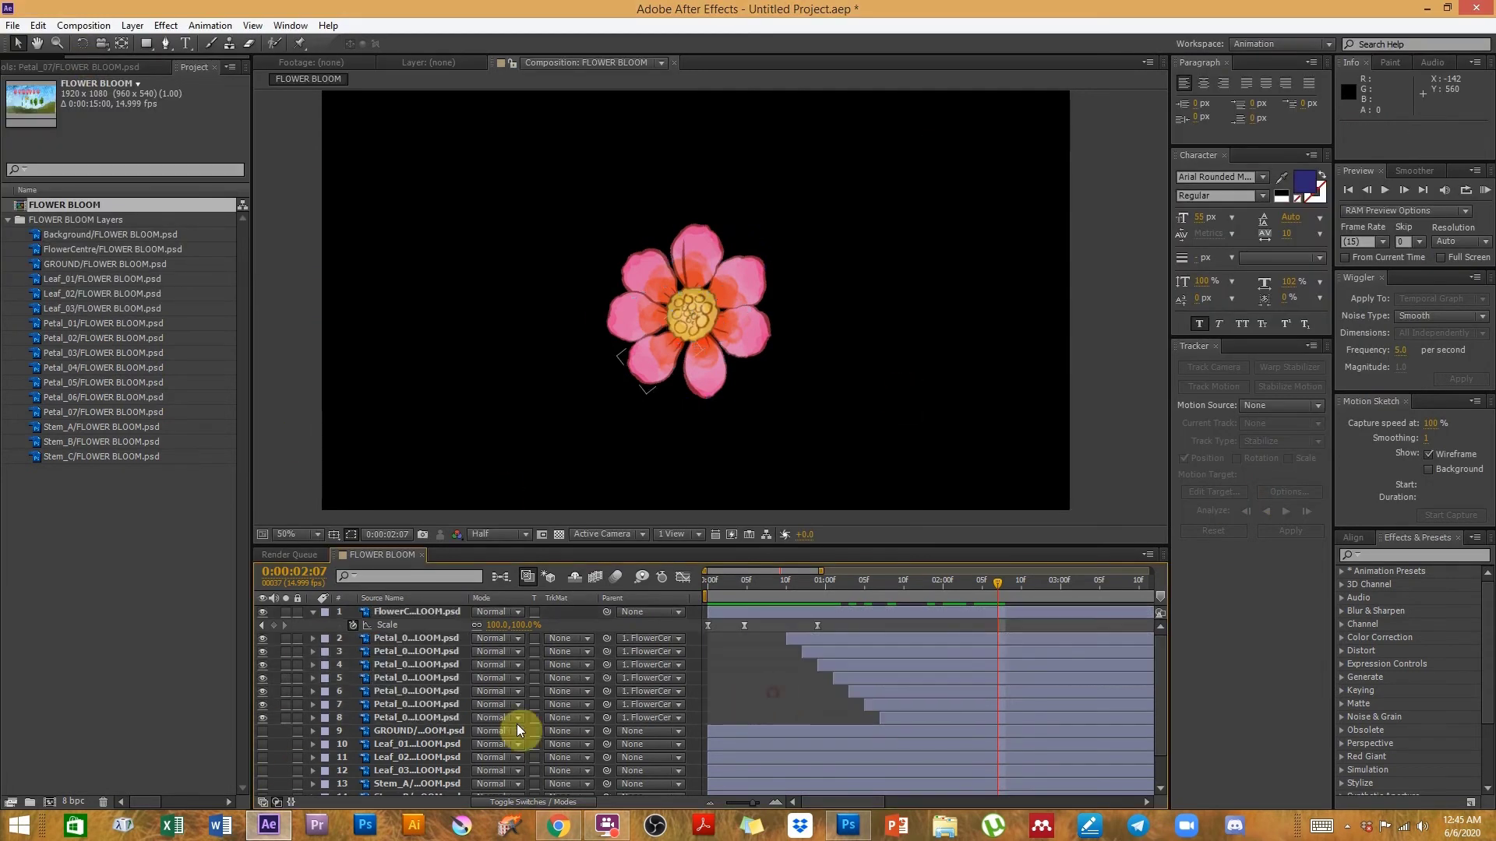
- Pre-compose FlowerCentre and Petal_01 through Petal_07 into a composition named FLOWER HEAD, moving all attributes into it
left_click(388, 720)
left_click(417, 612, "shift")
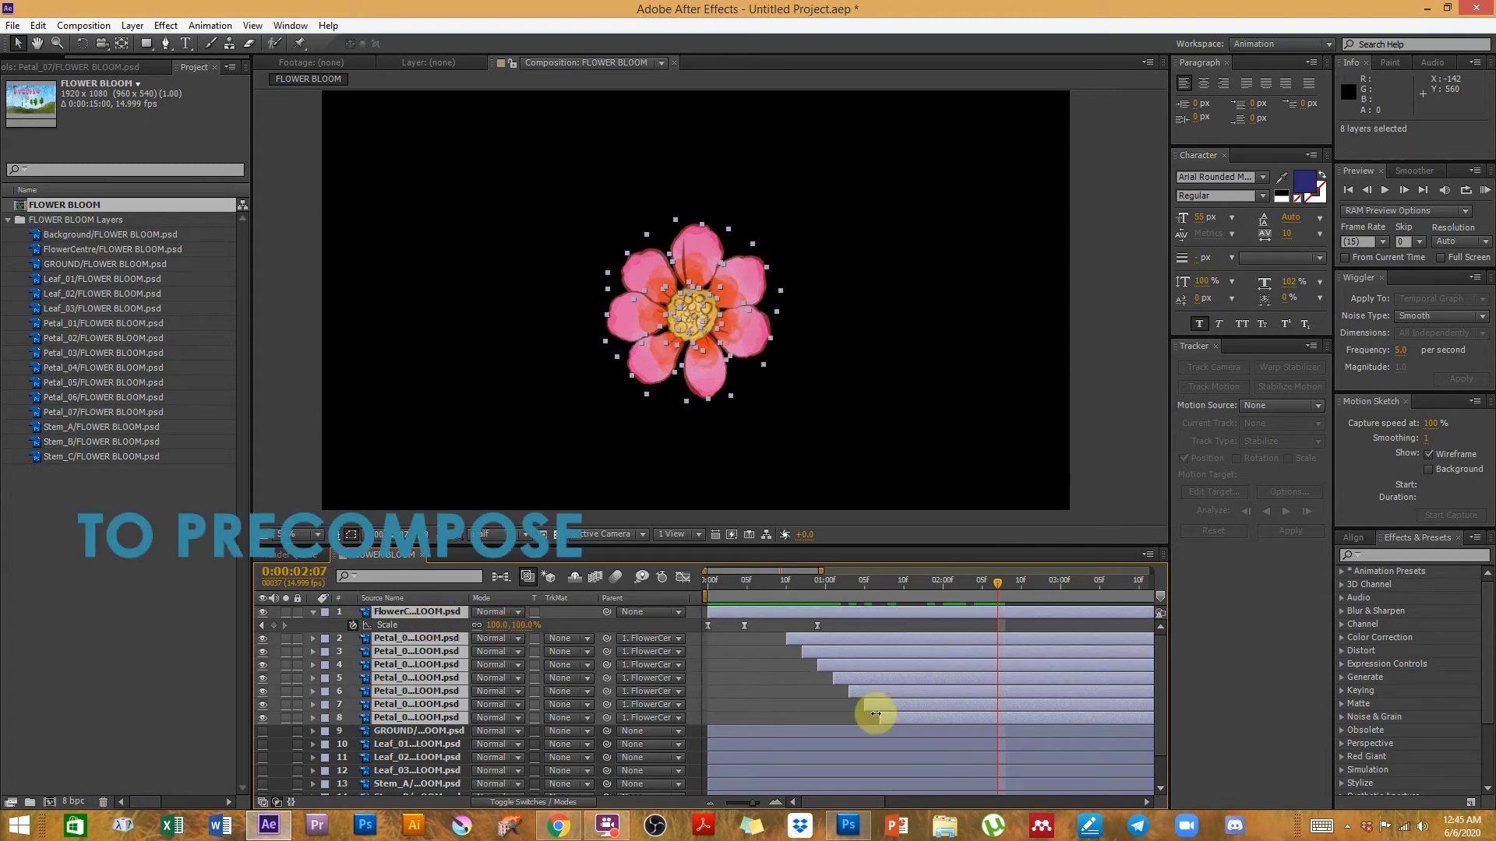
key("ctrl+shift+c")
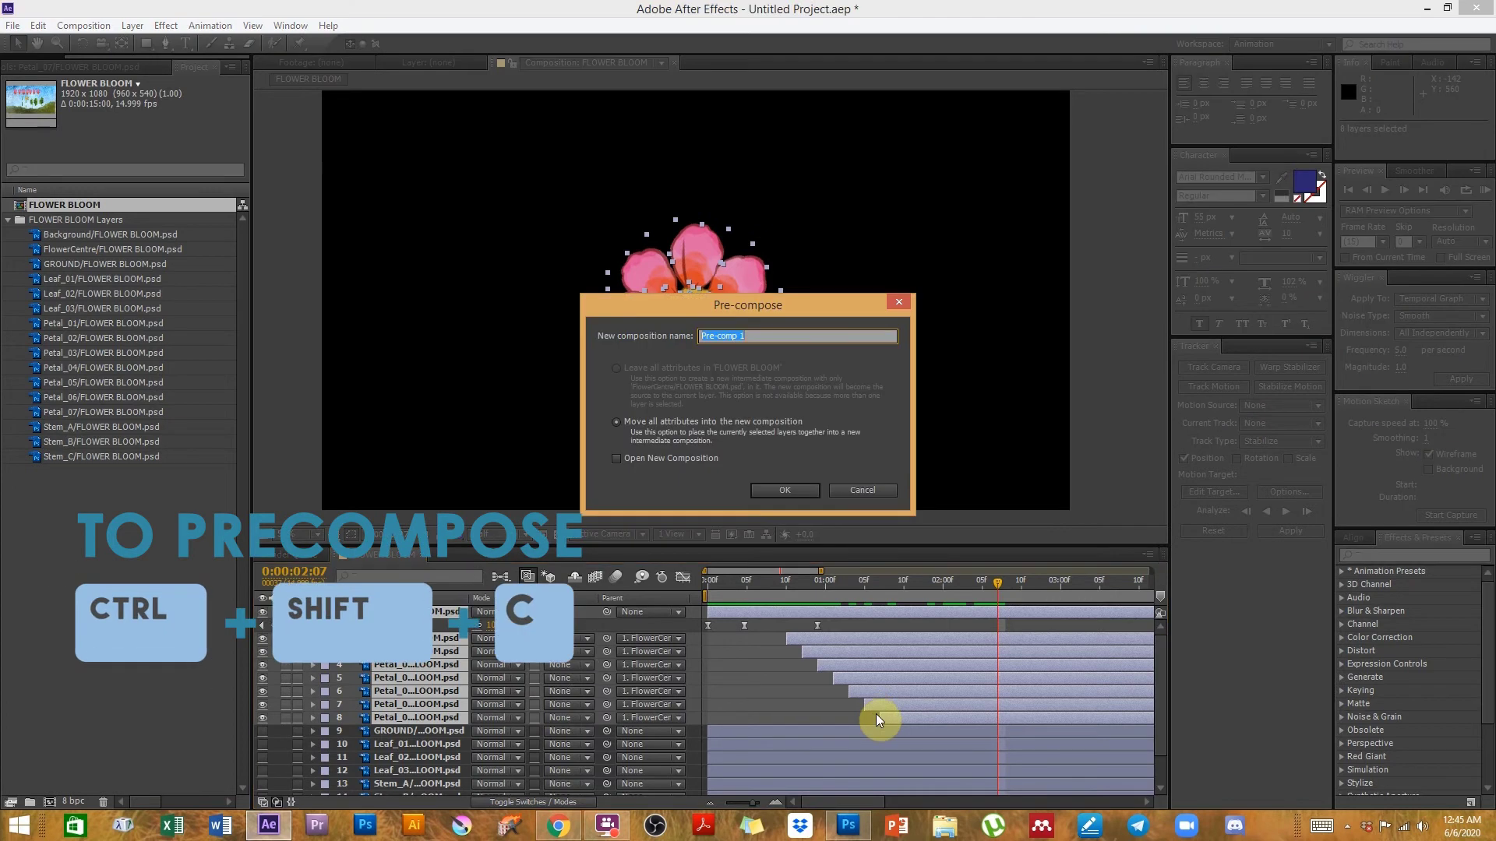
left_click_drag(740, 312, 623, 262)
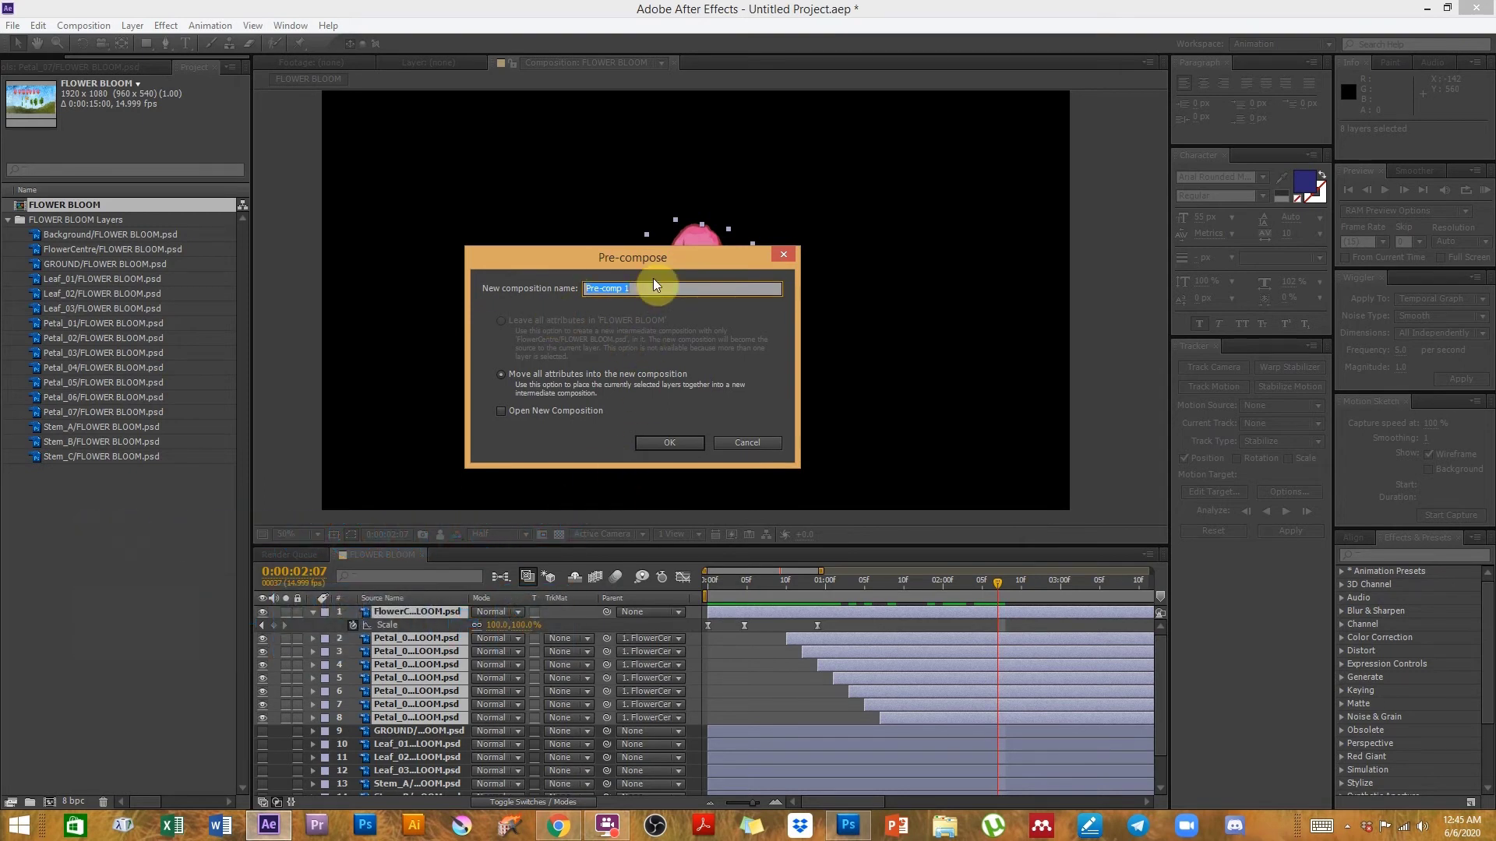
type("FLOWER HEA")
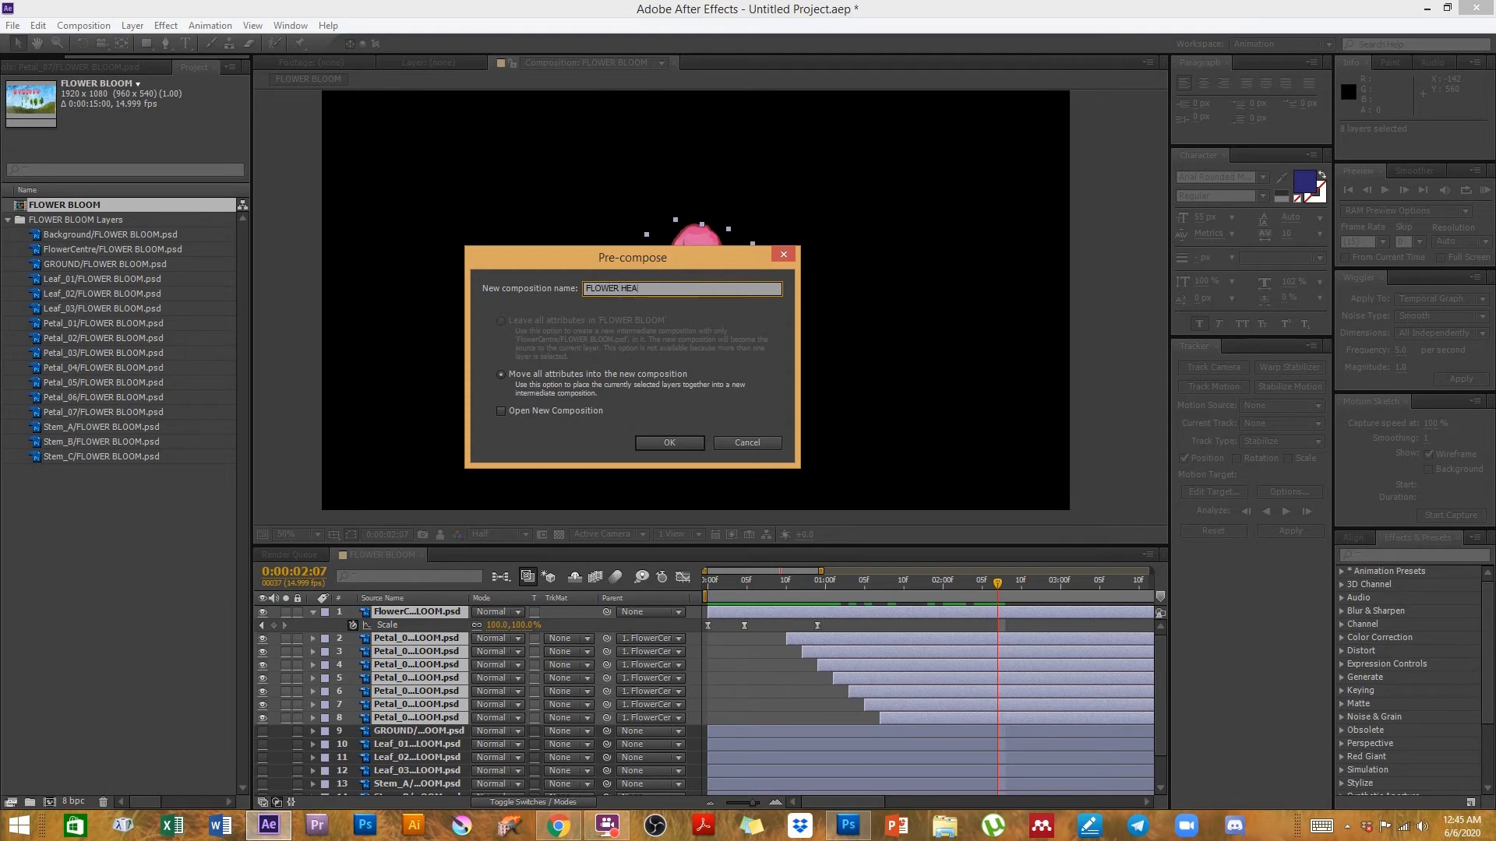
key("Return")
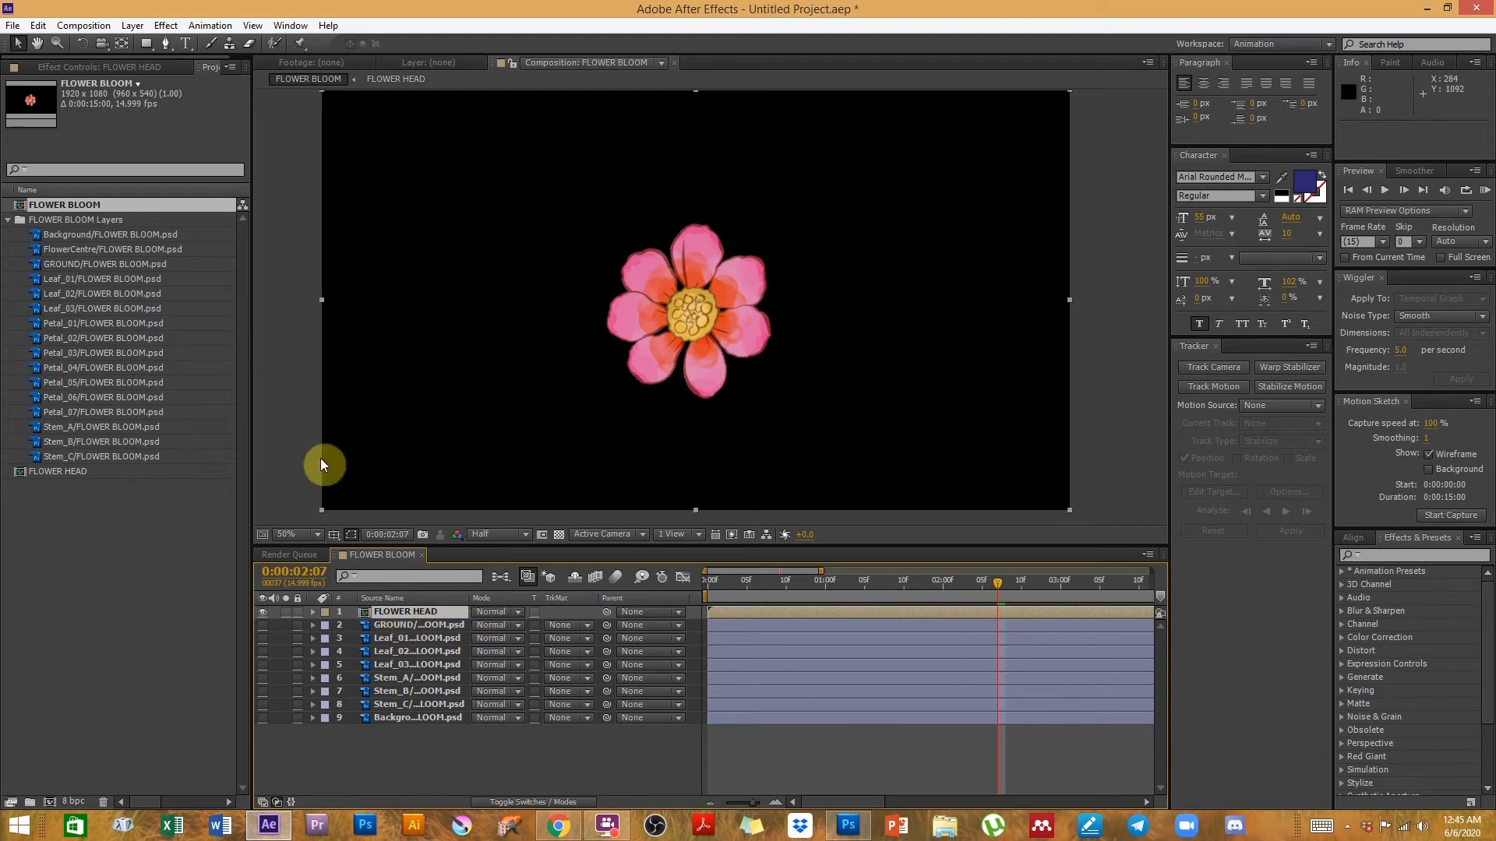
- Create a project folder named PRECOMPS at the root of the project
left_click(55, 471)
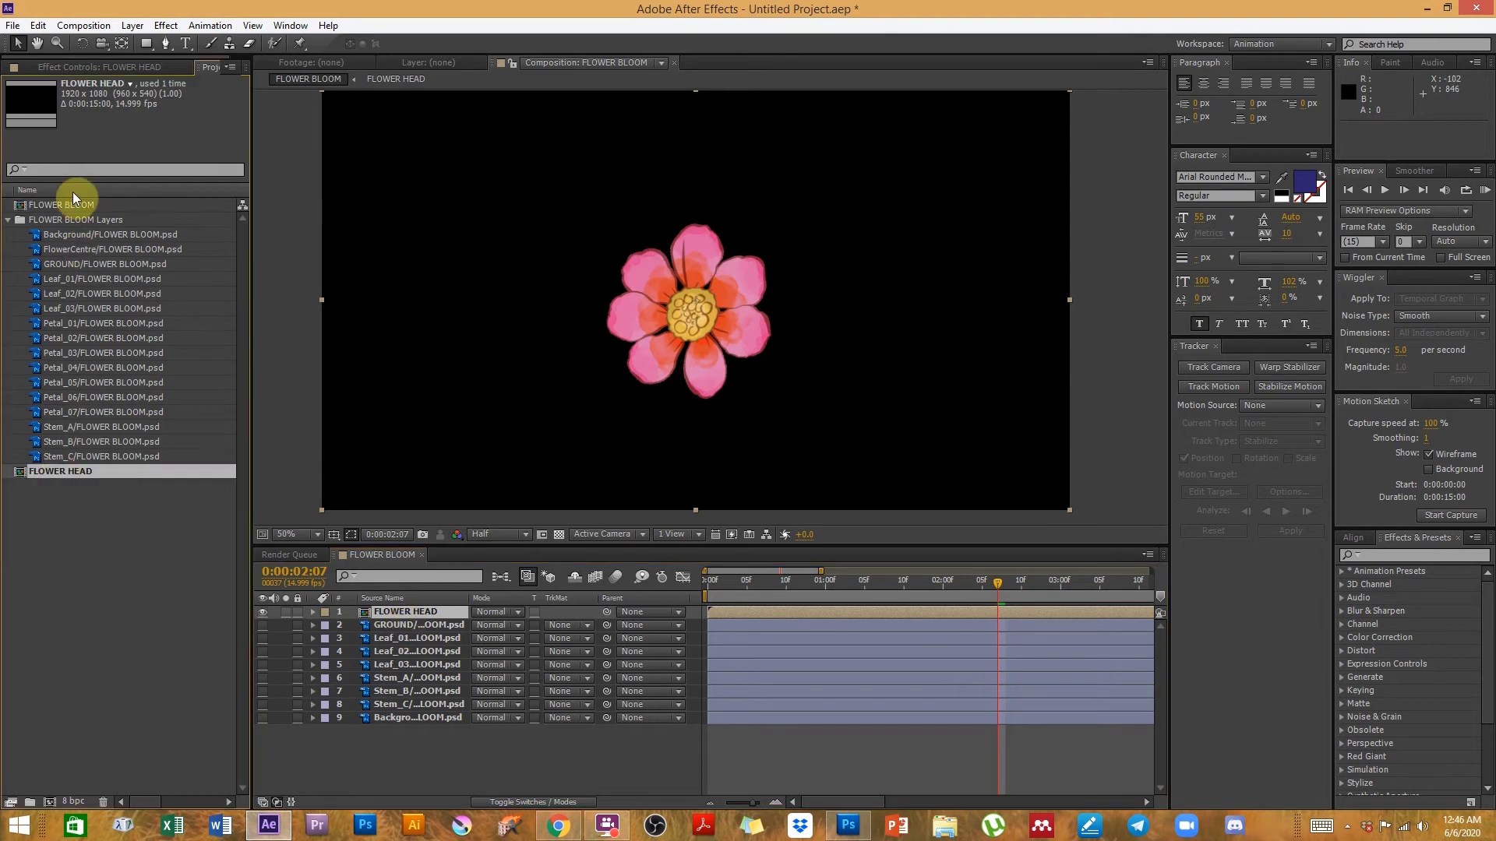
left_click(67, 201)
left_click(63, 470)
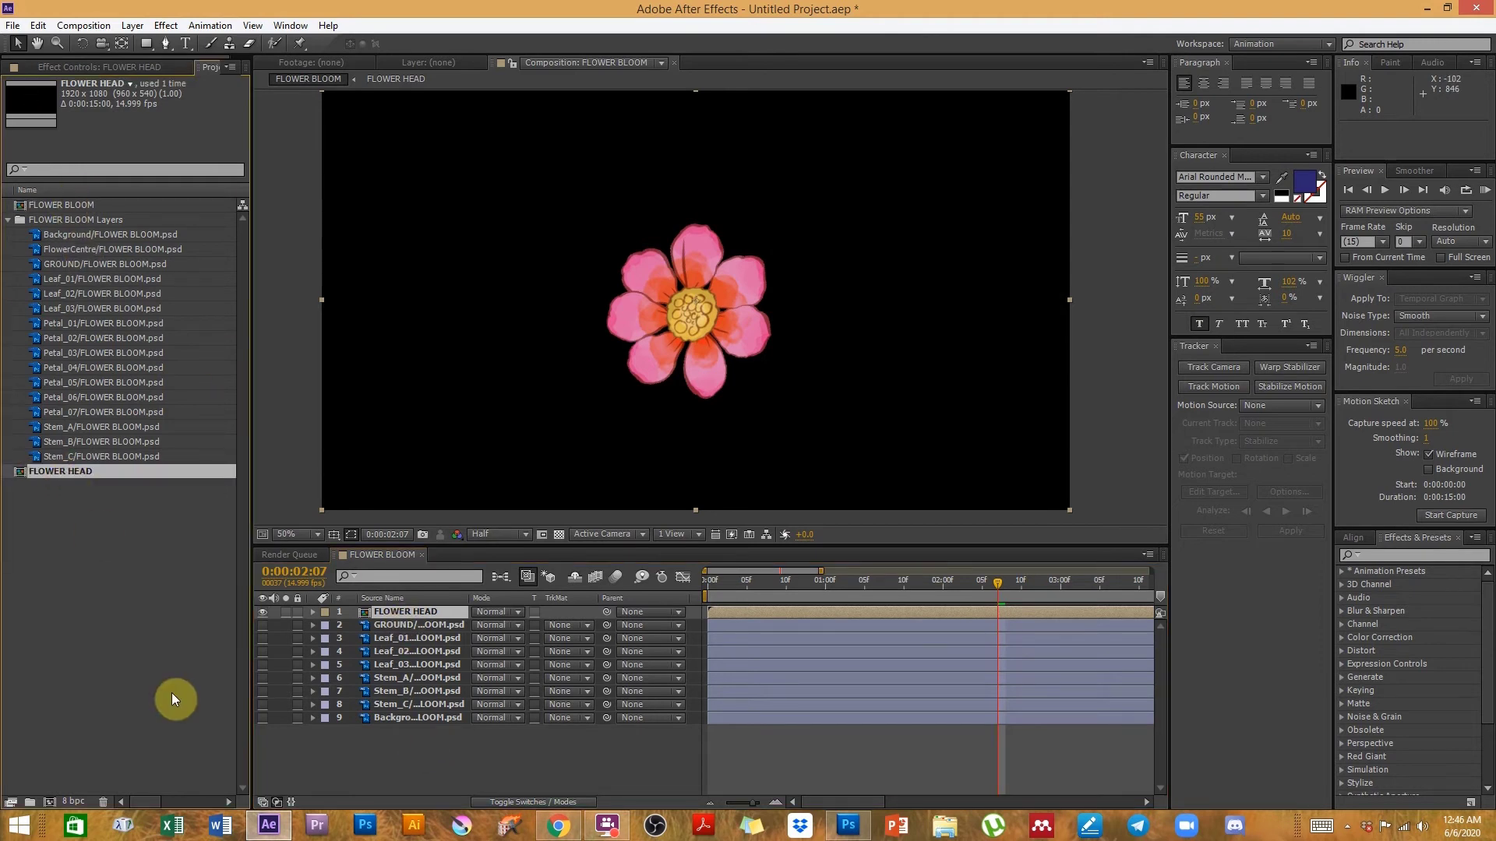
left_click(169, 689)
left_click(29, 803)
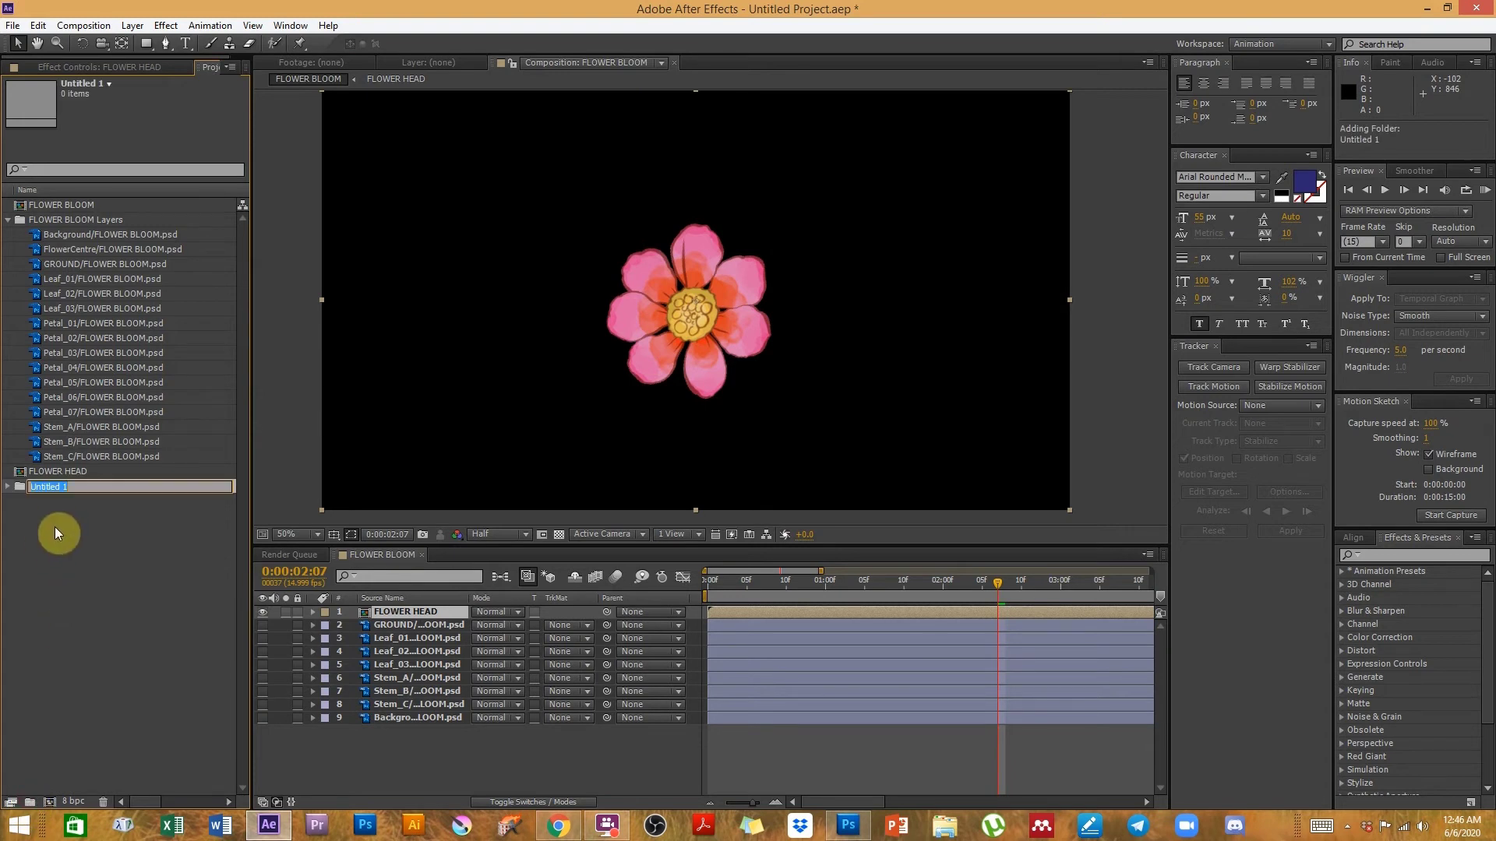
type("PRECO")
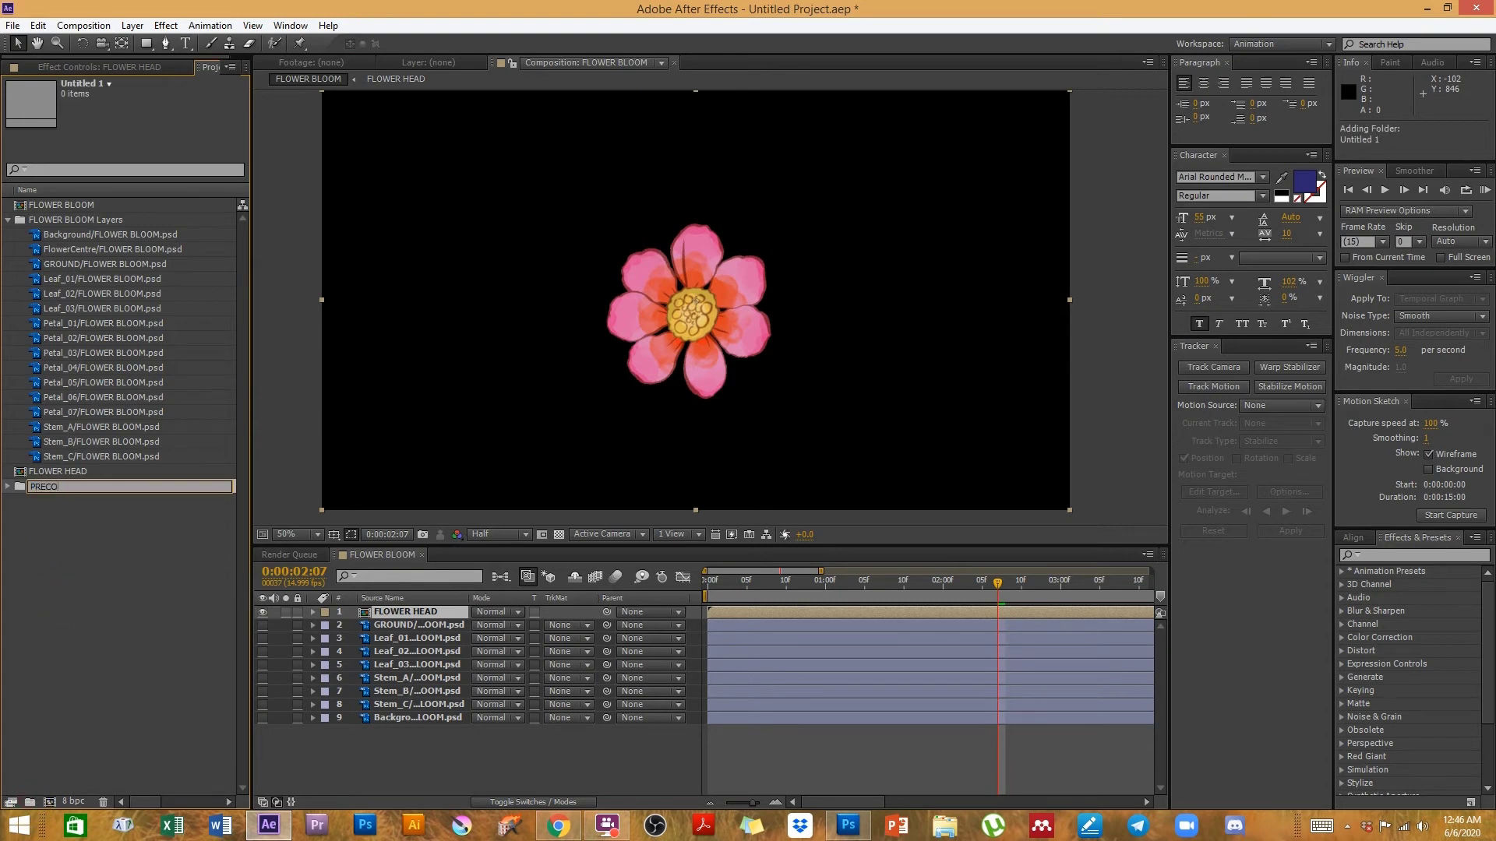
type("MPS")
key("Return")
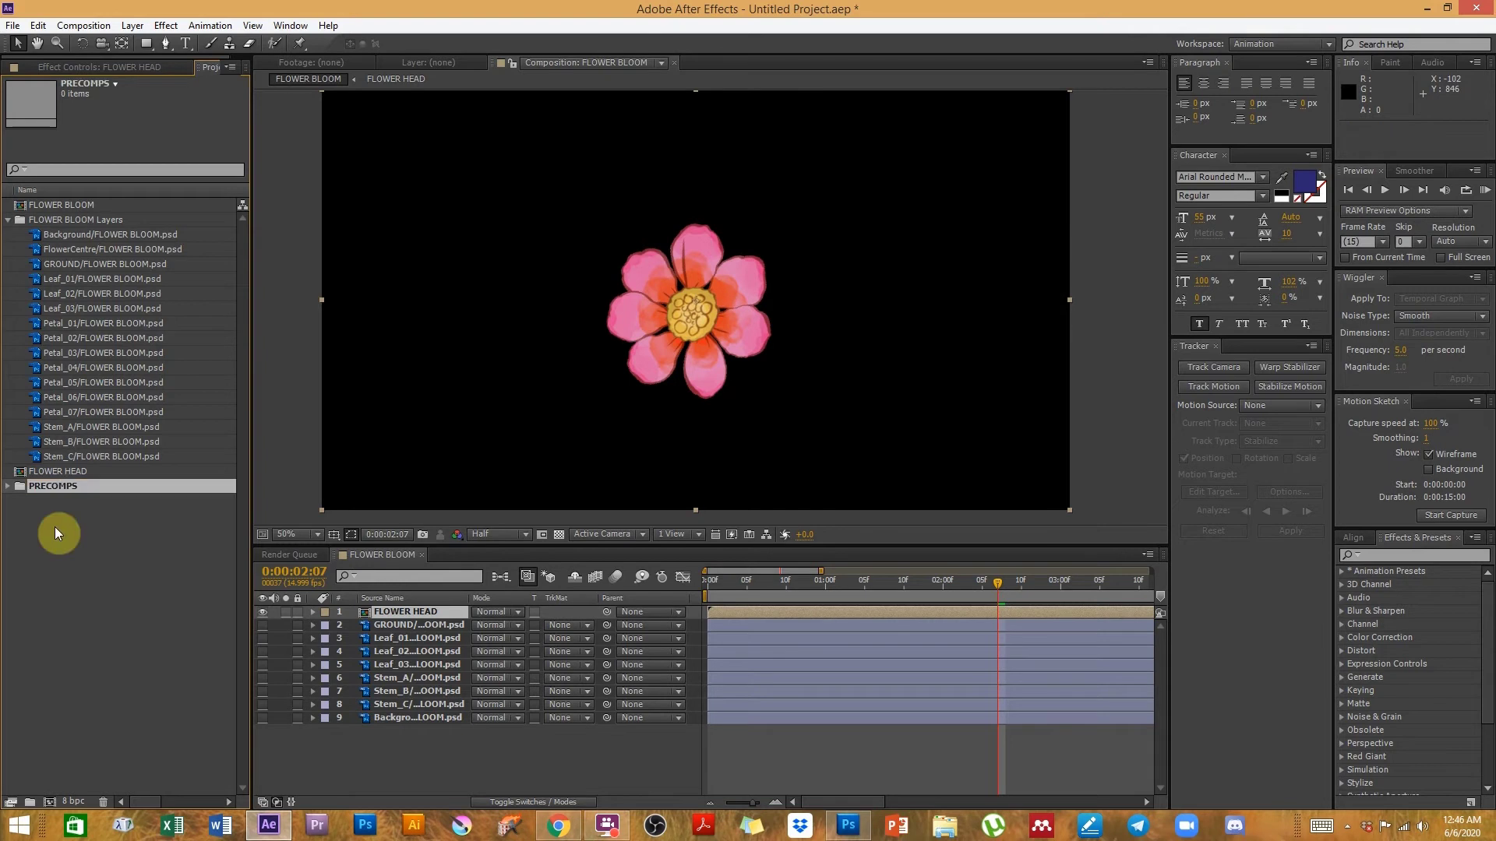
- Move the FLOWER BLOOM and FLOWER HEAD compositions into the PRECOMPS folder and expand the folder
left_click(78, 466)
left_click(58, 201, "ctrl")
left_click_drag(64, 472, 61, 484)
left_click(7, 457)
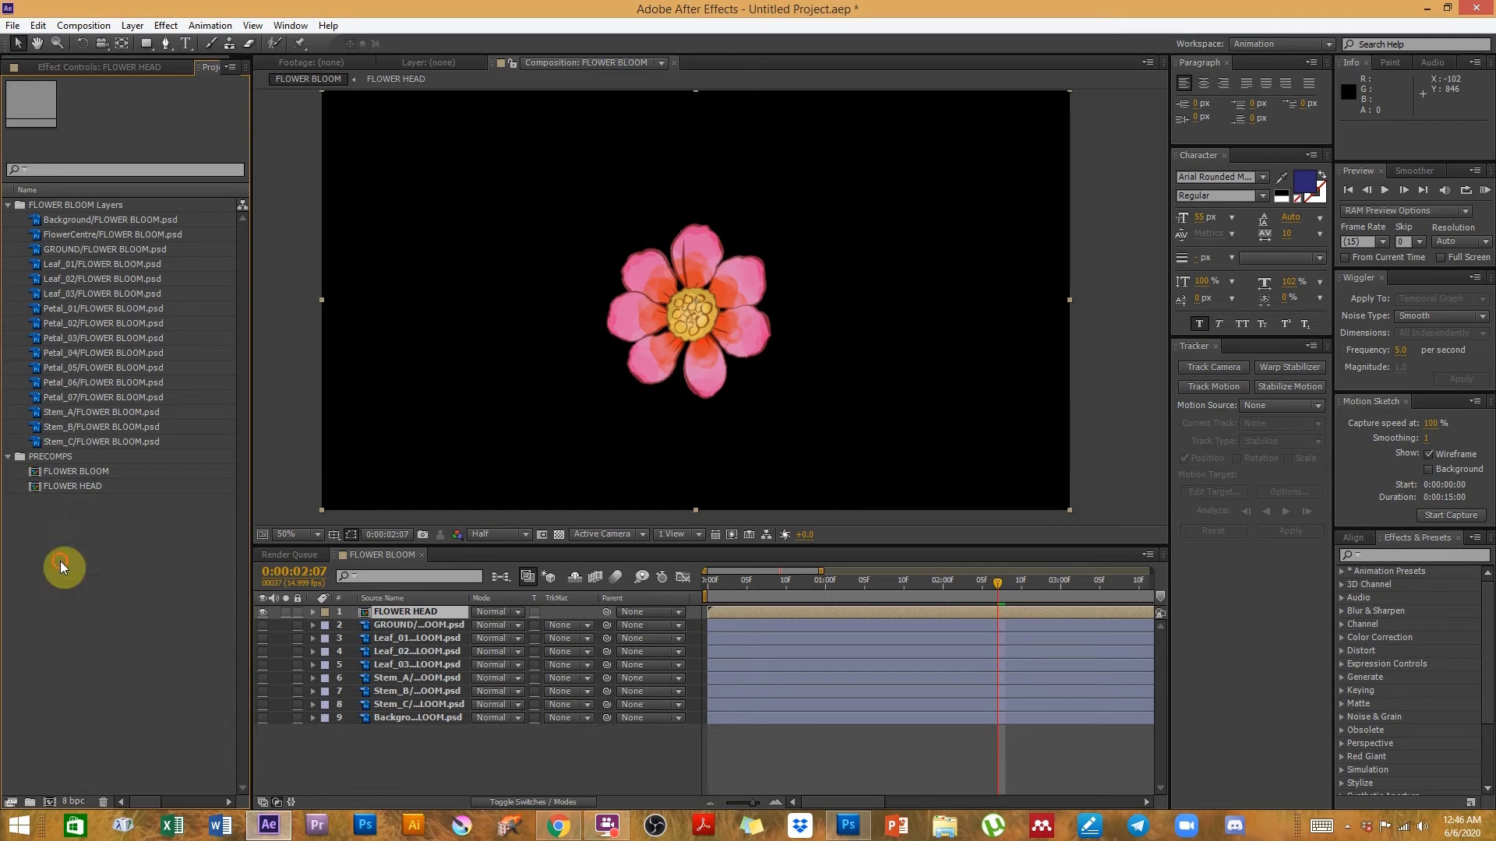
left_click(67, 456)
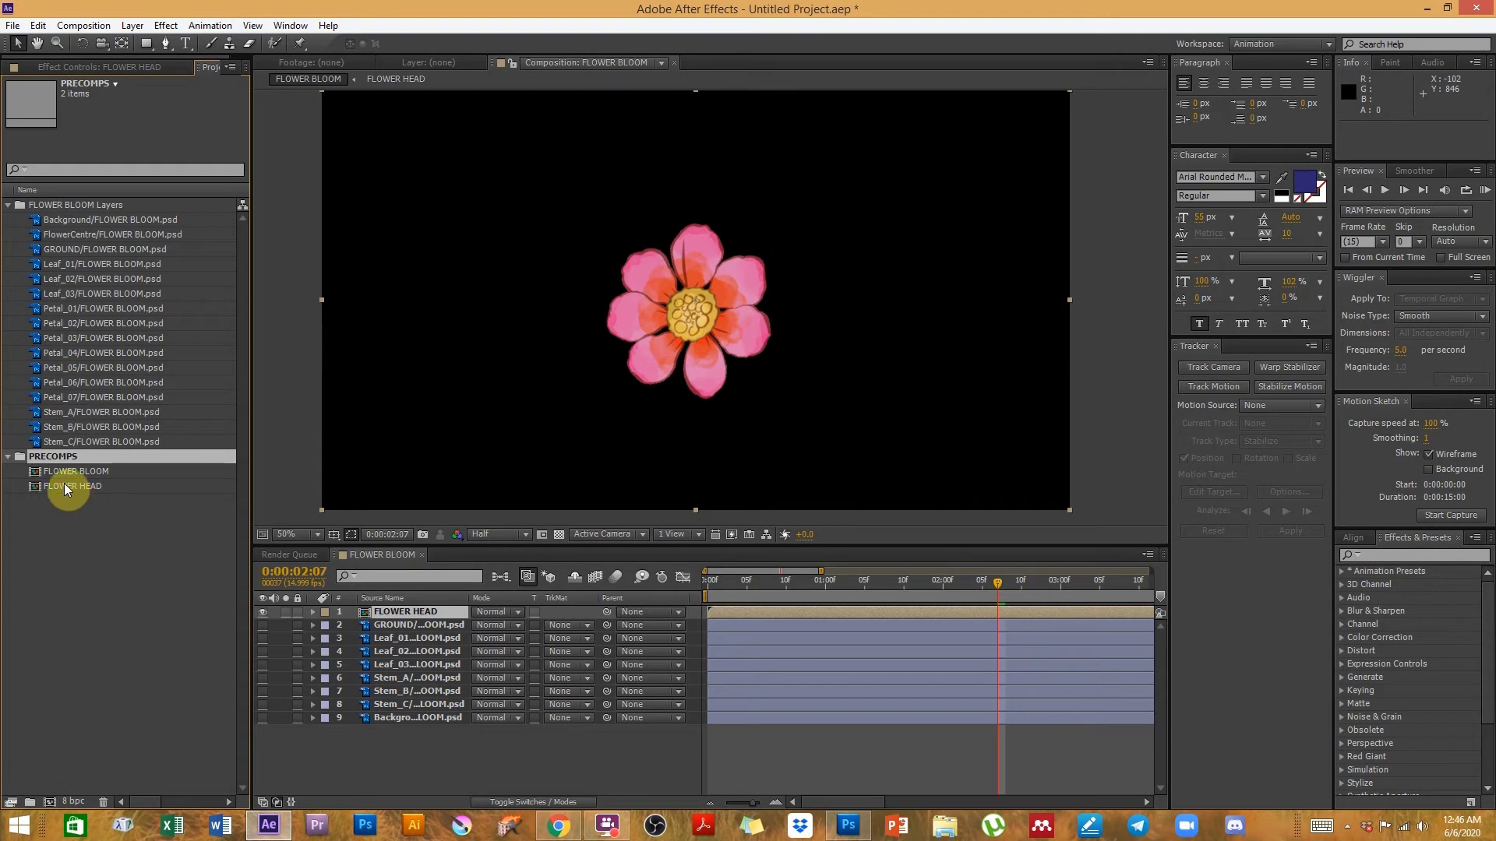
- Rename the FLOWER BLOOM composition in the PRECOMPS folder as FLOWER SCENE
left_click(68, 471)
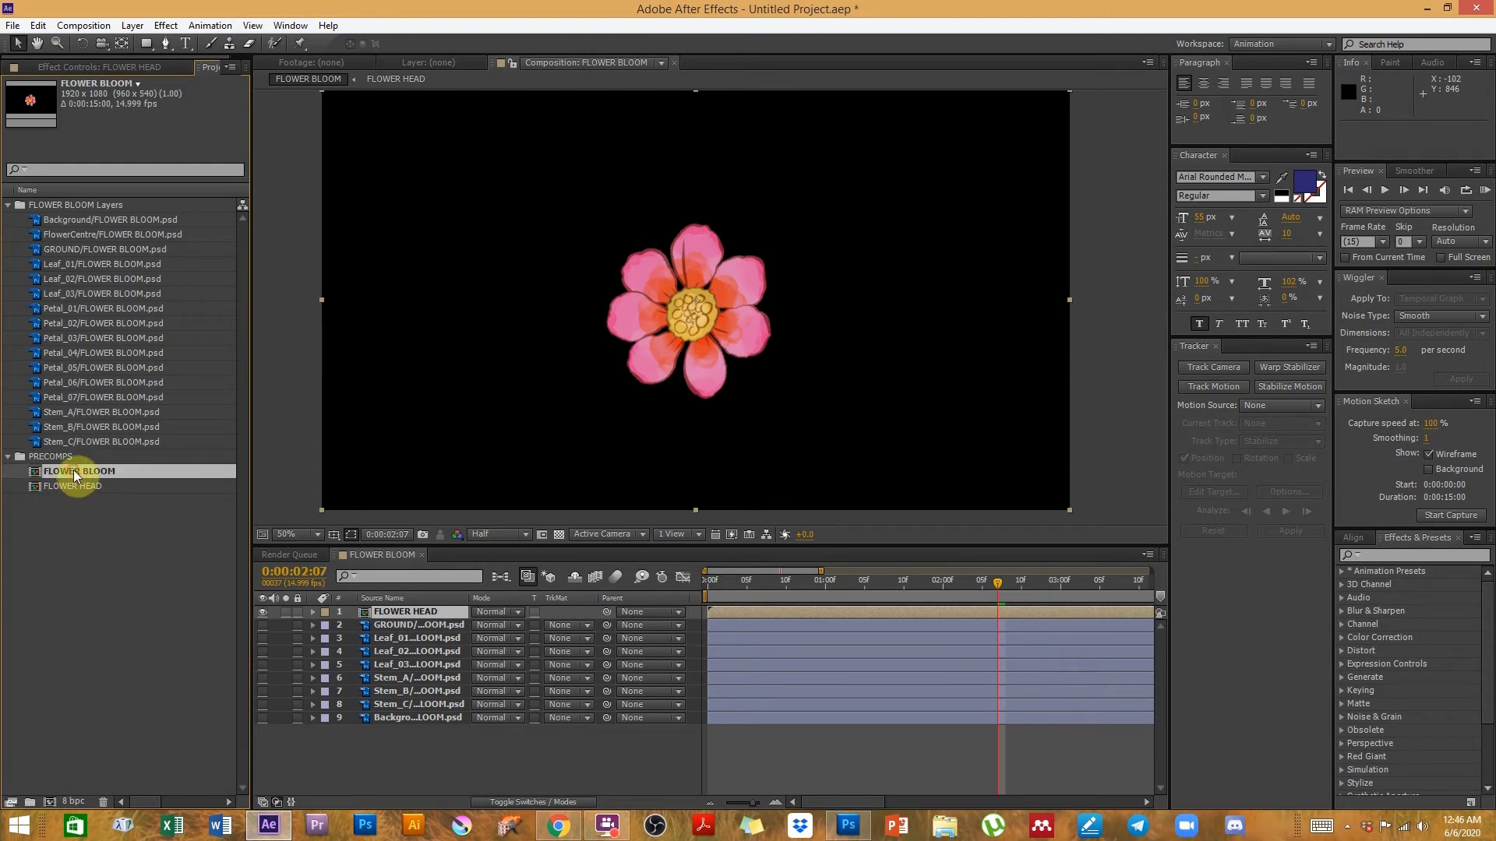
key("Return")
type("FLOWER SCENE")
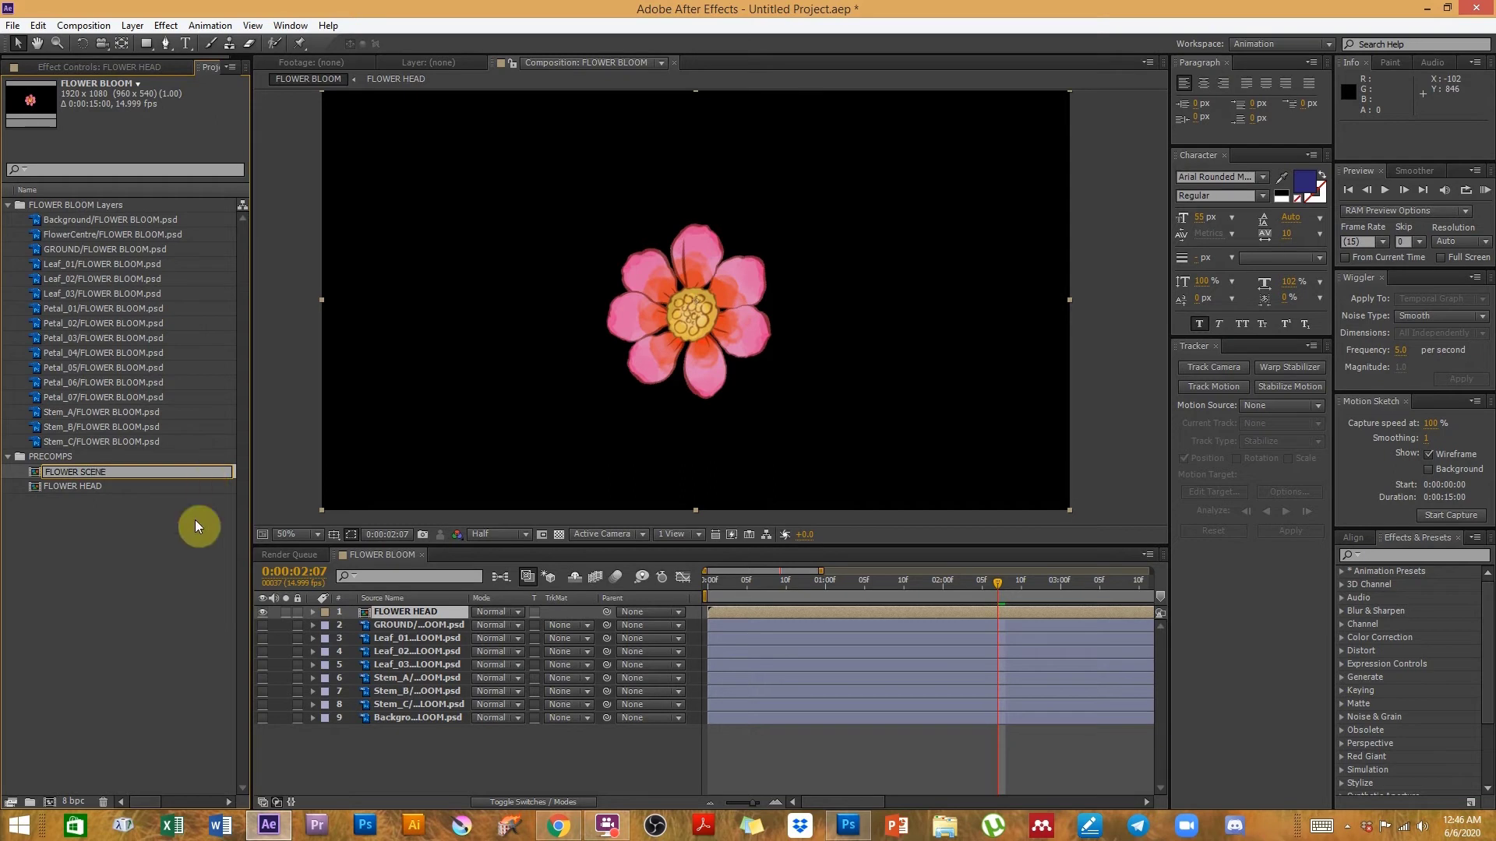
left_click(195, 520)
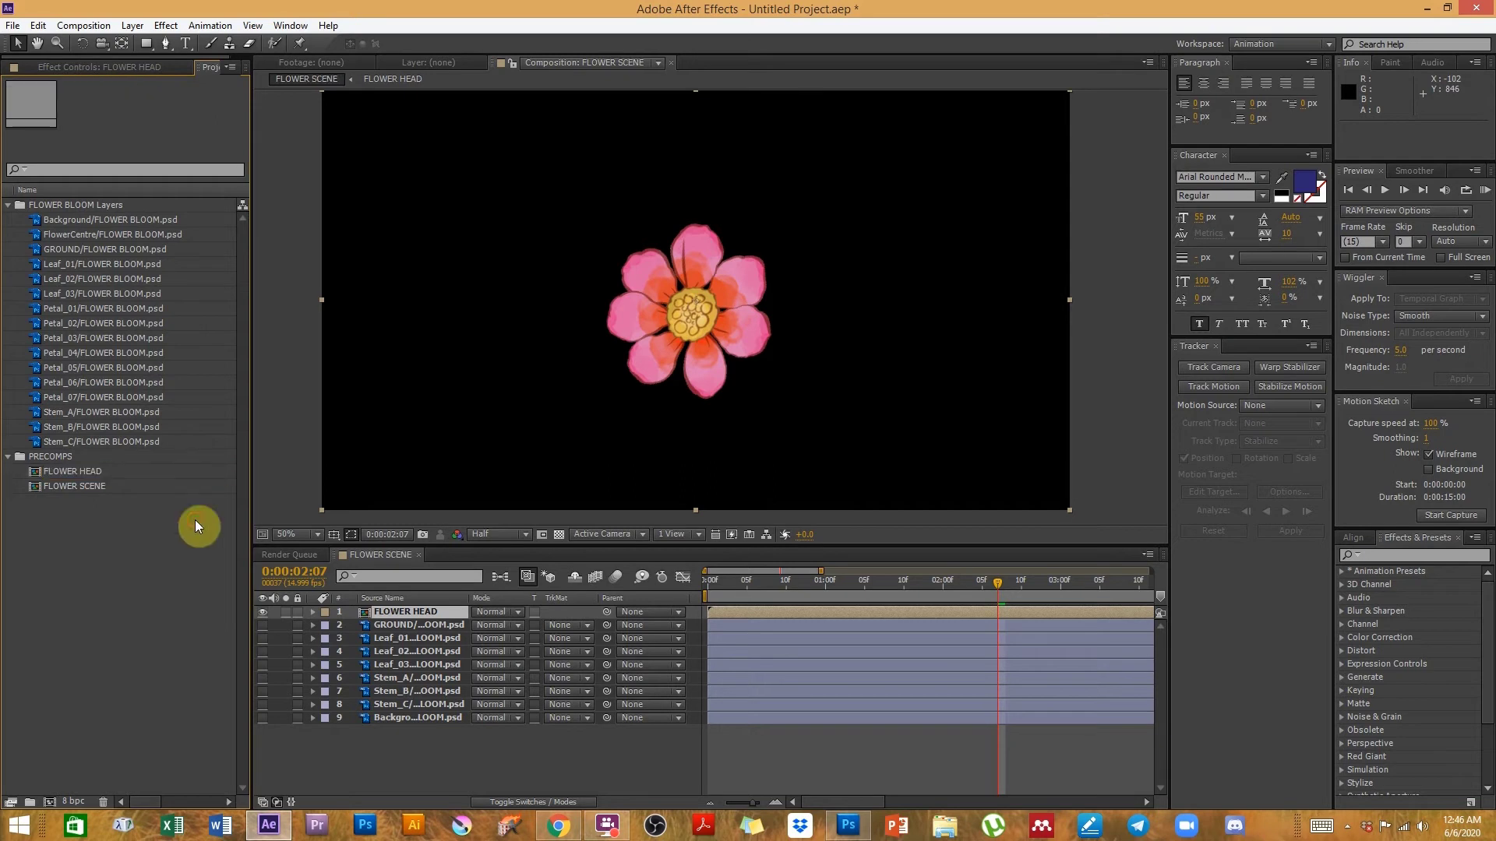
left_click(89, 473)
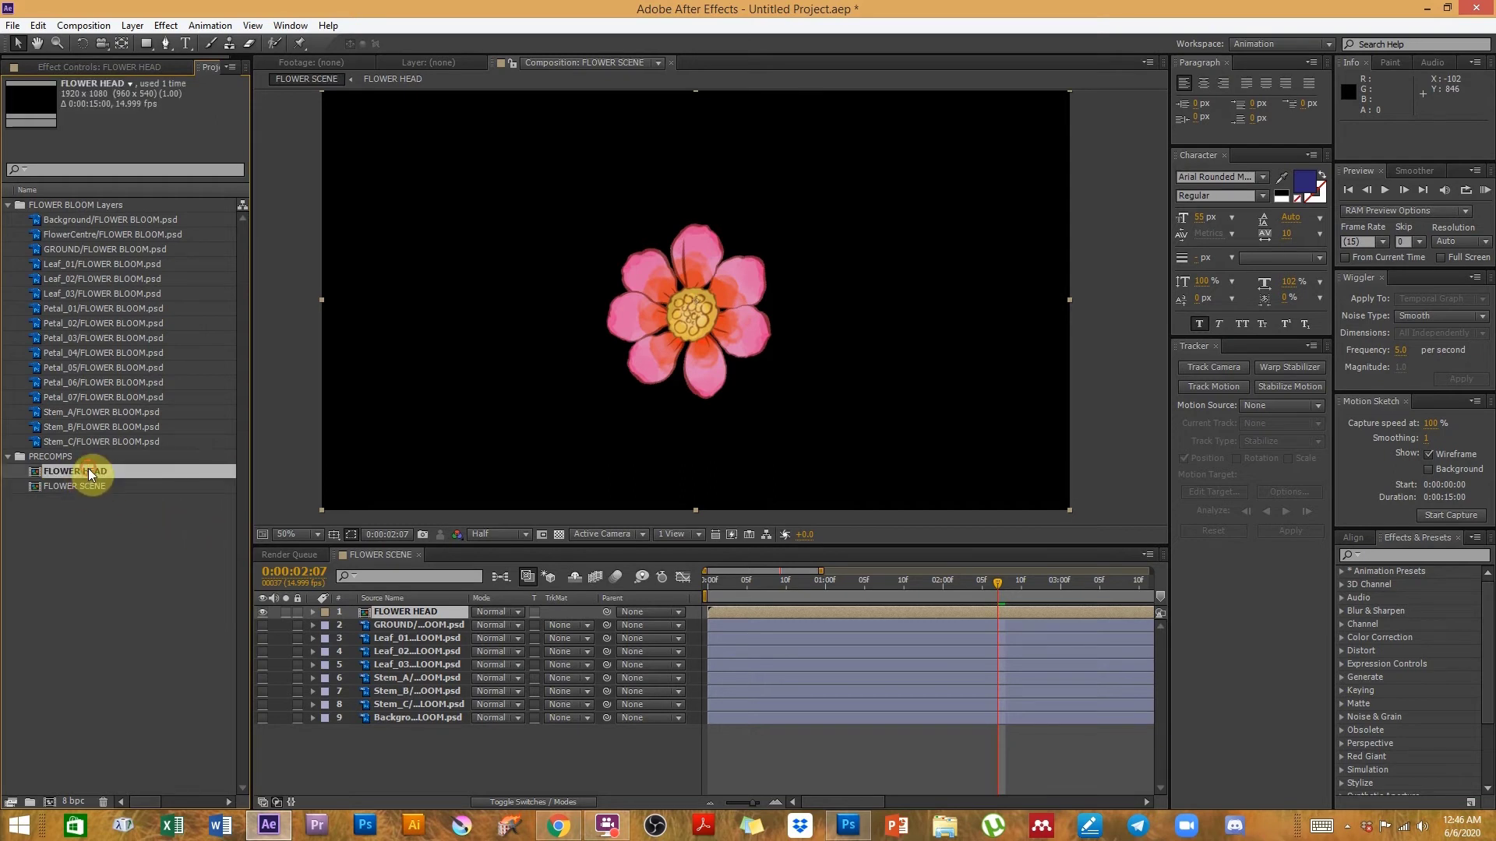
left_click(90, 488)
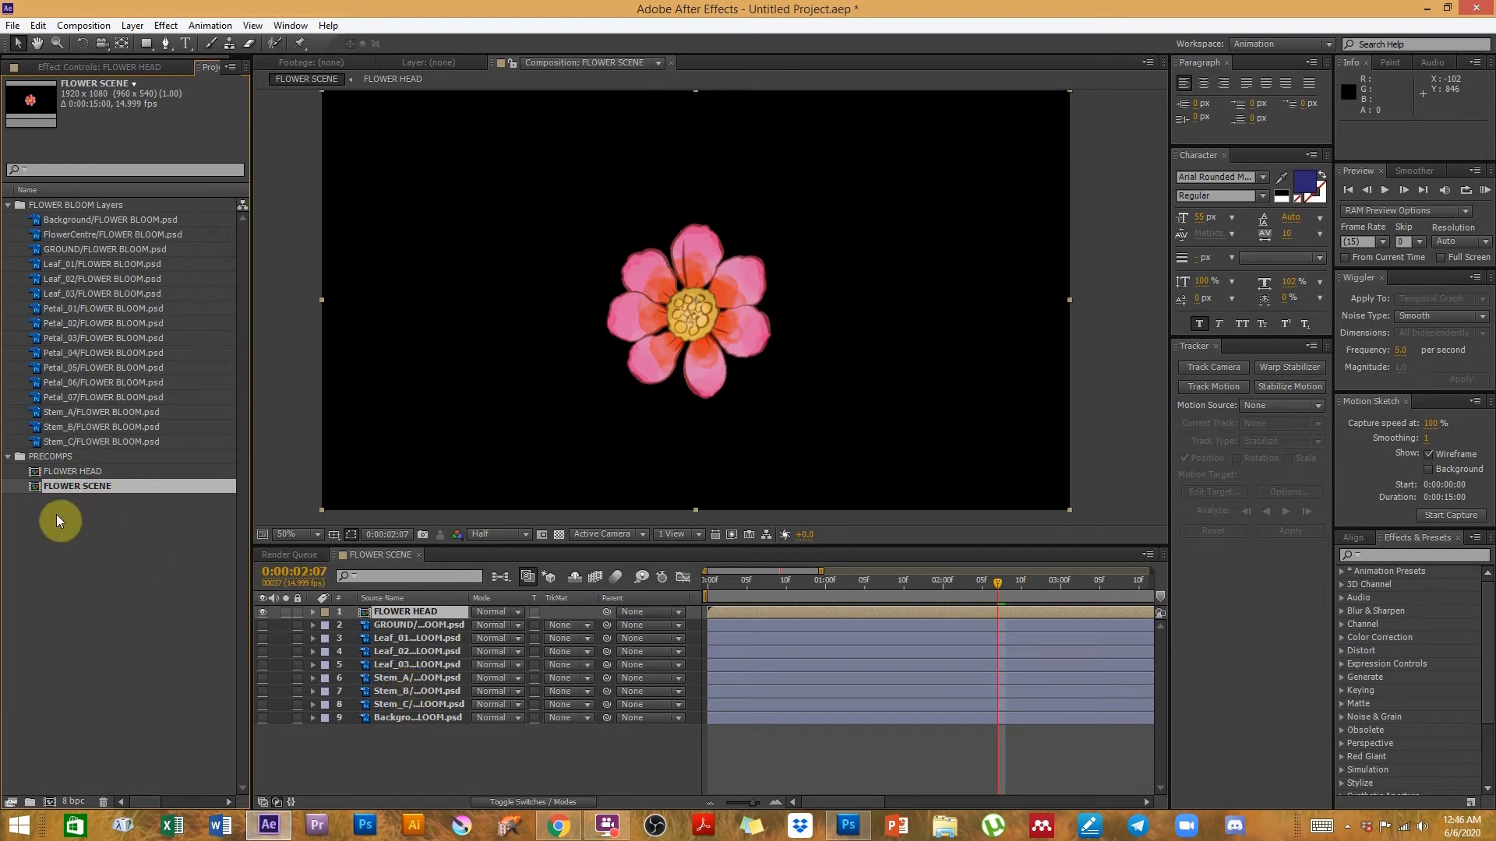
- Turn on the visibility of the GROUND layer in the FLOWER SCENE composition
left_click(391, 615)
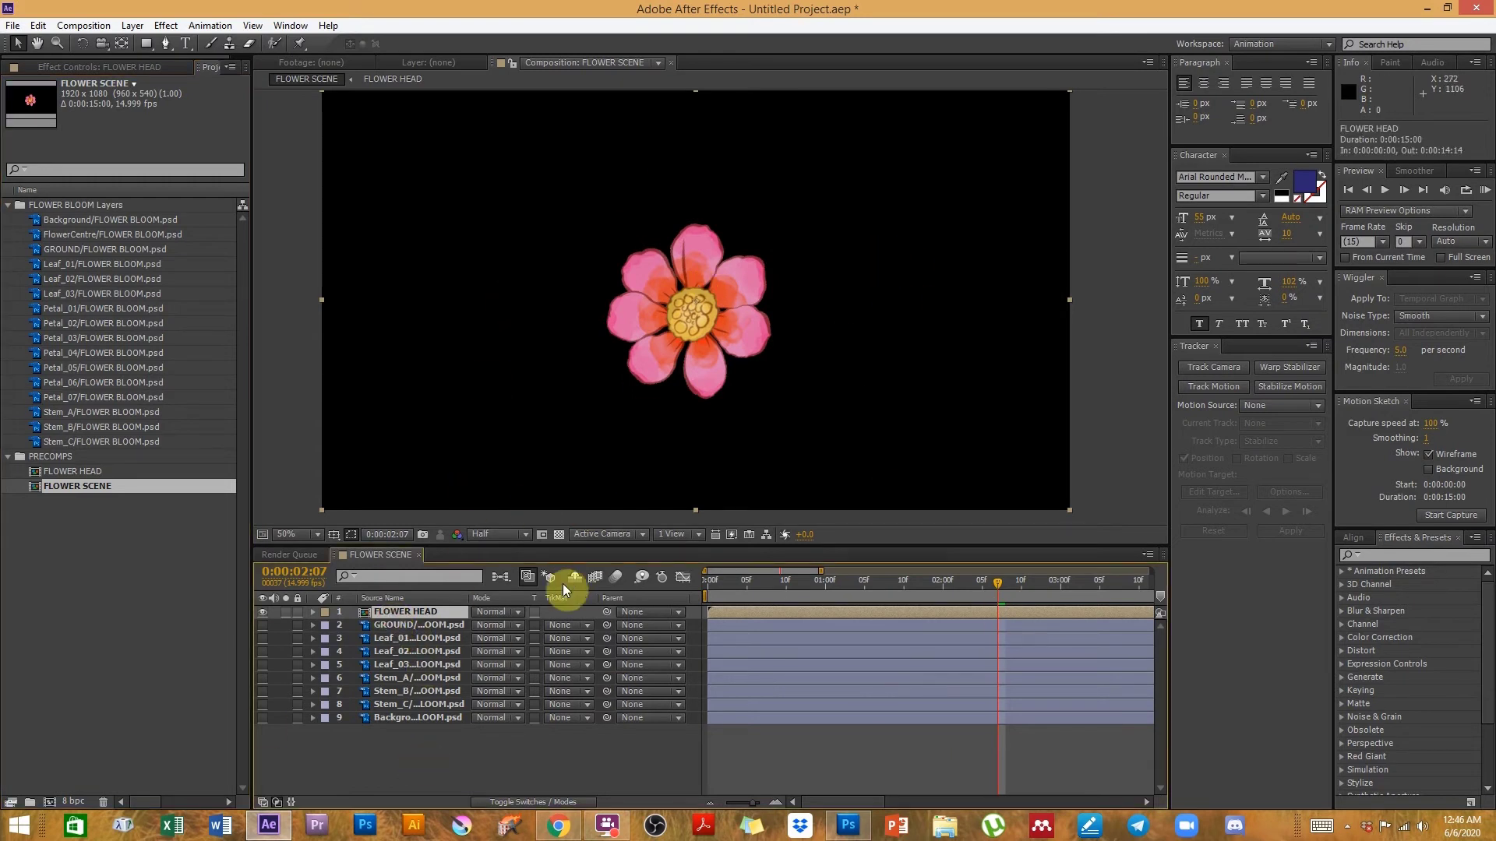
left_click(263, 626)
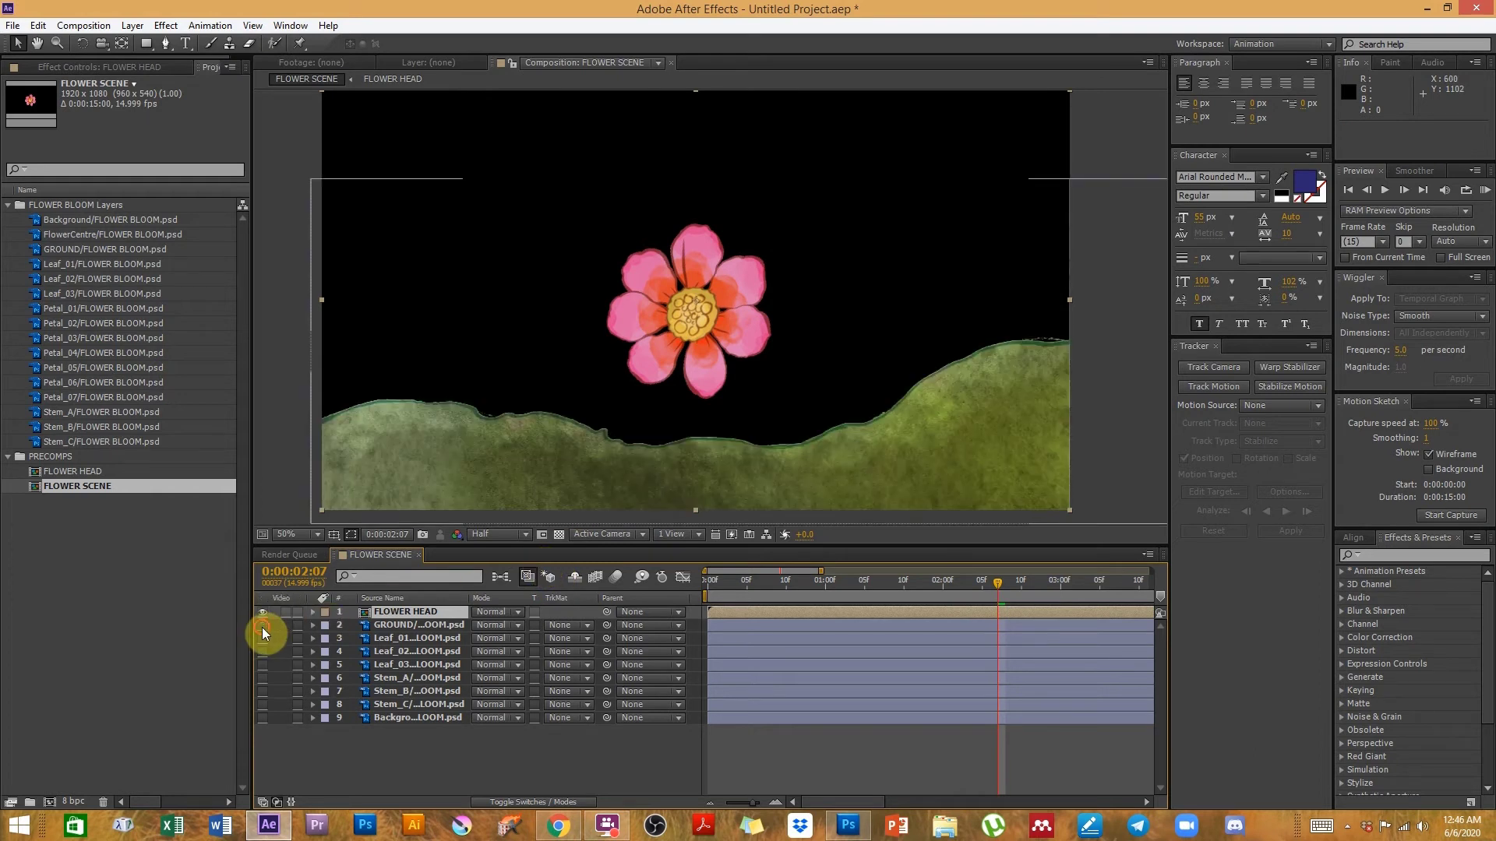
left_click(263, 625)
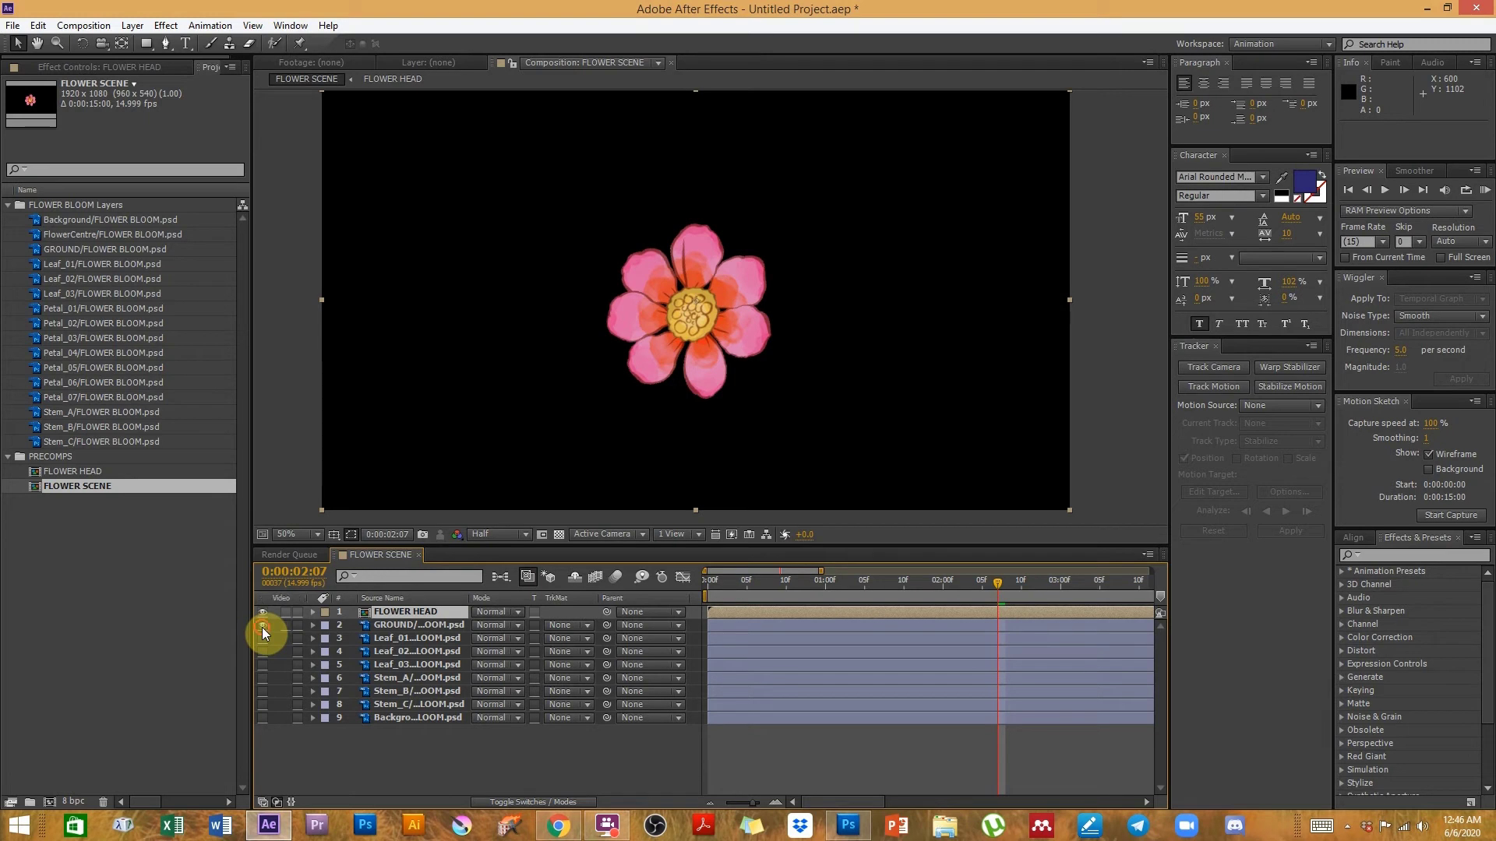
left_click(262, 627)
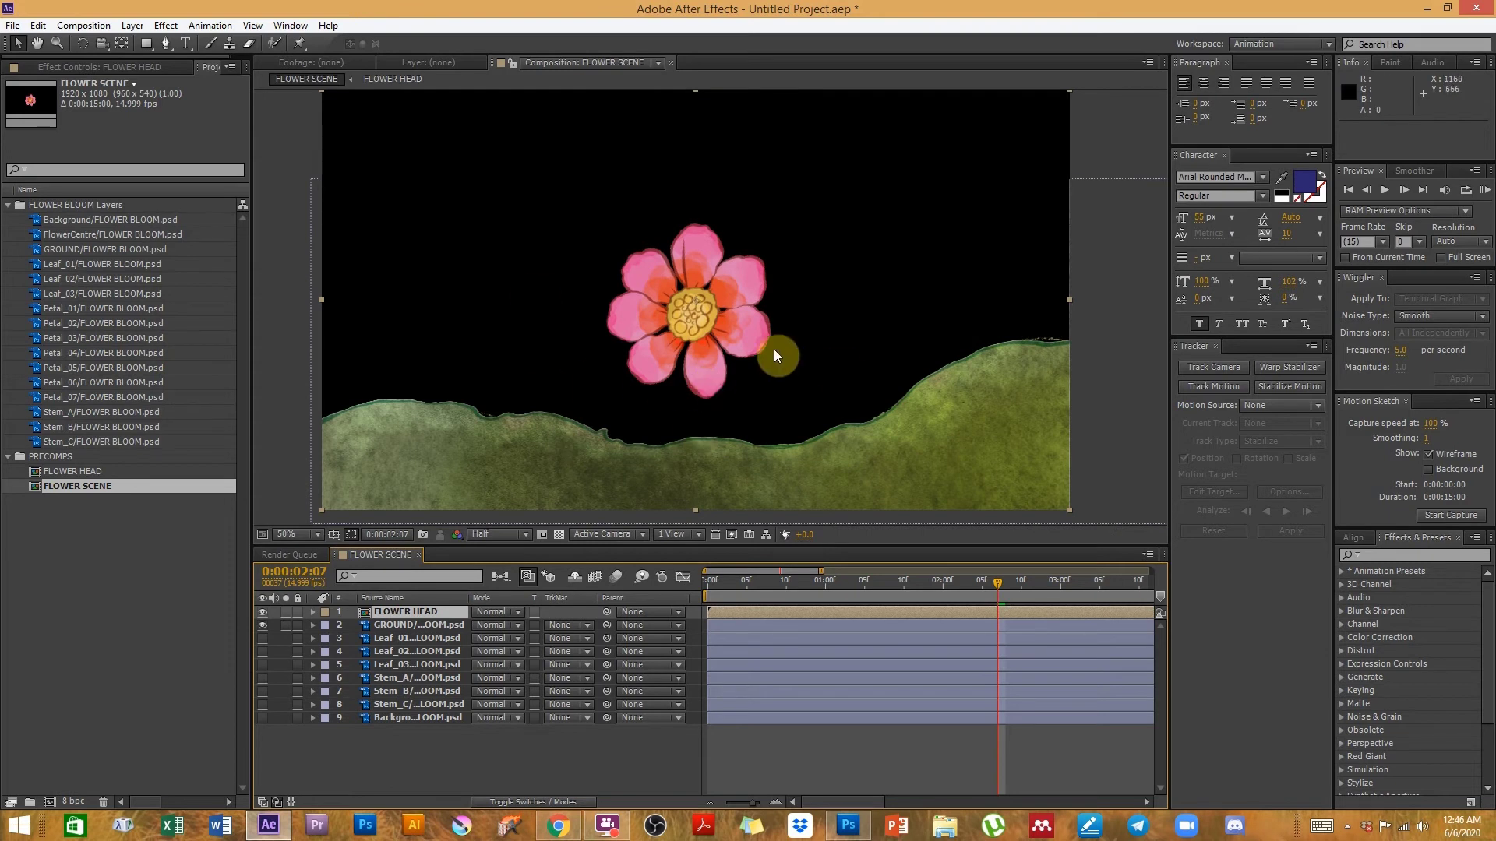
left_click(377, 628)
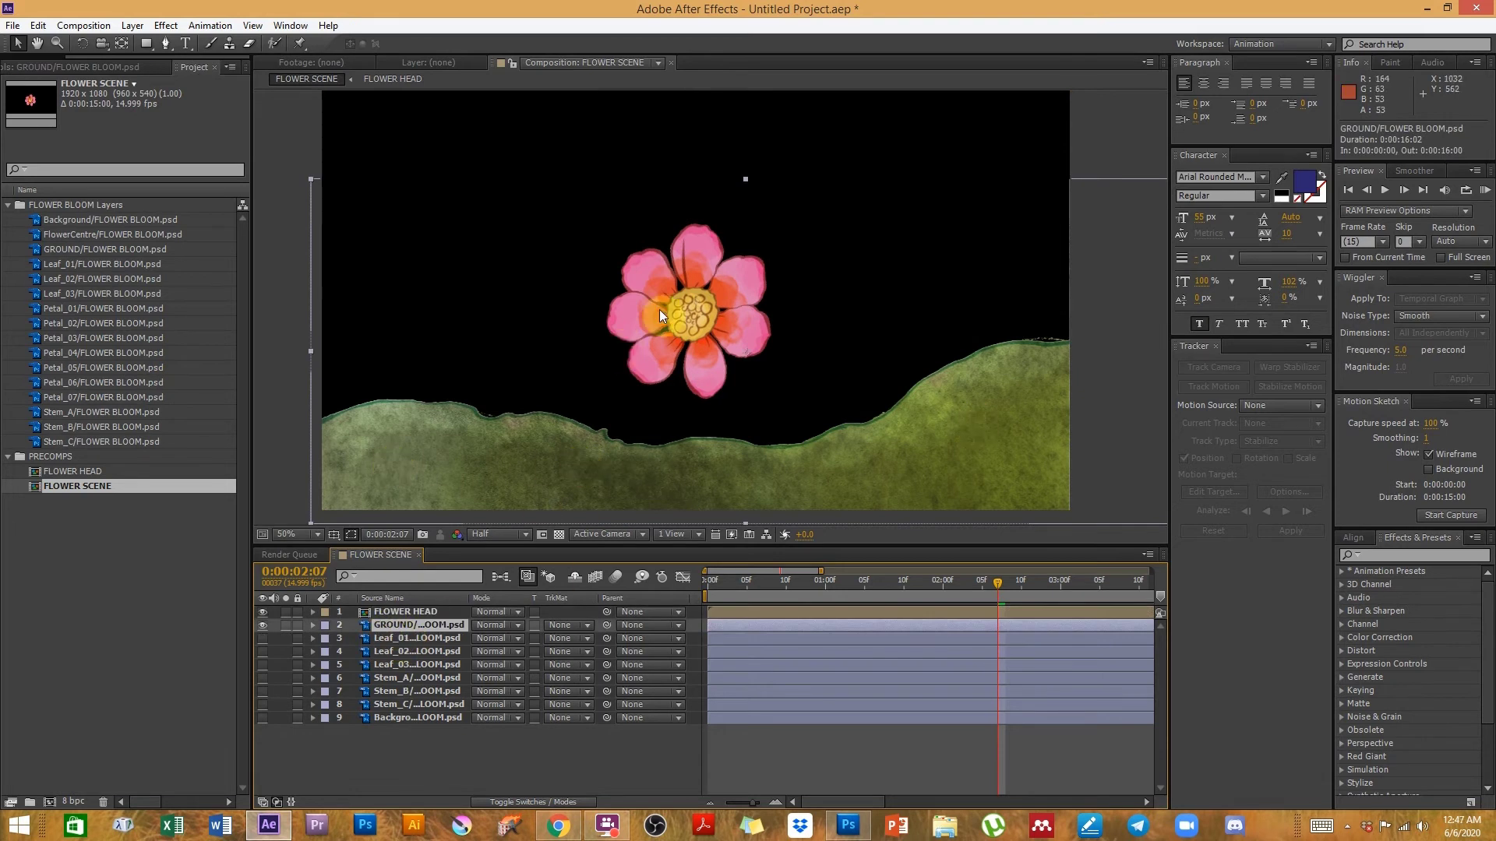
- Turn on the visibility of the Leaf_01, Leaf_02 and Leaf_03 layers in FLOWER SCENE
left_click(417, 638)
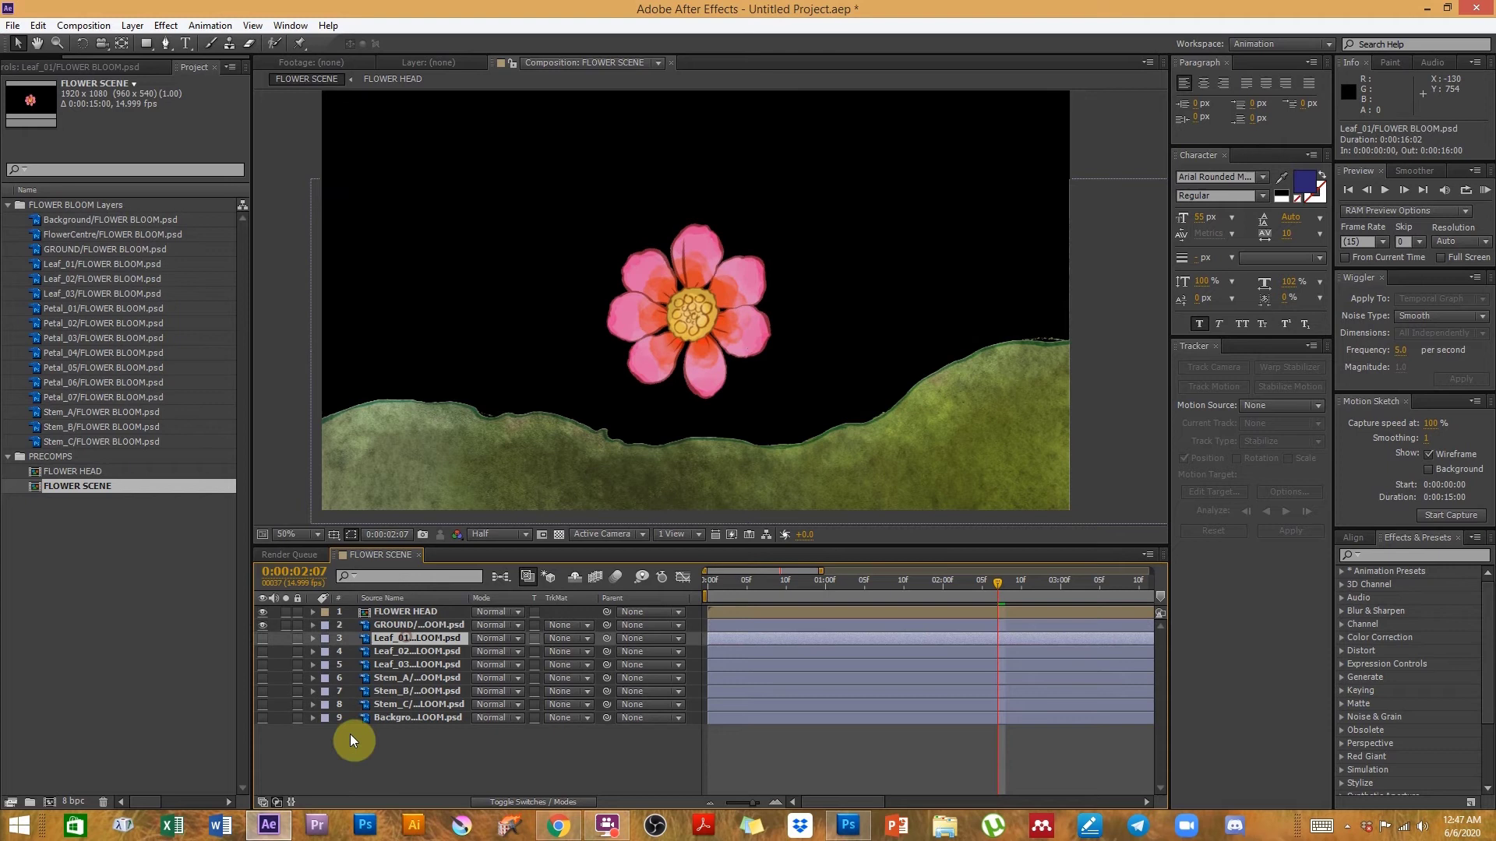
left_click(262, 638)
left_click(262, 651)
left_click(262, 666)
left_click(424, 742)
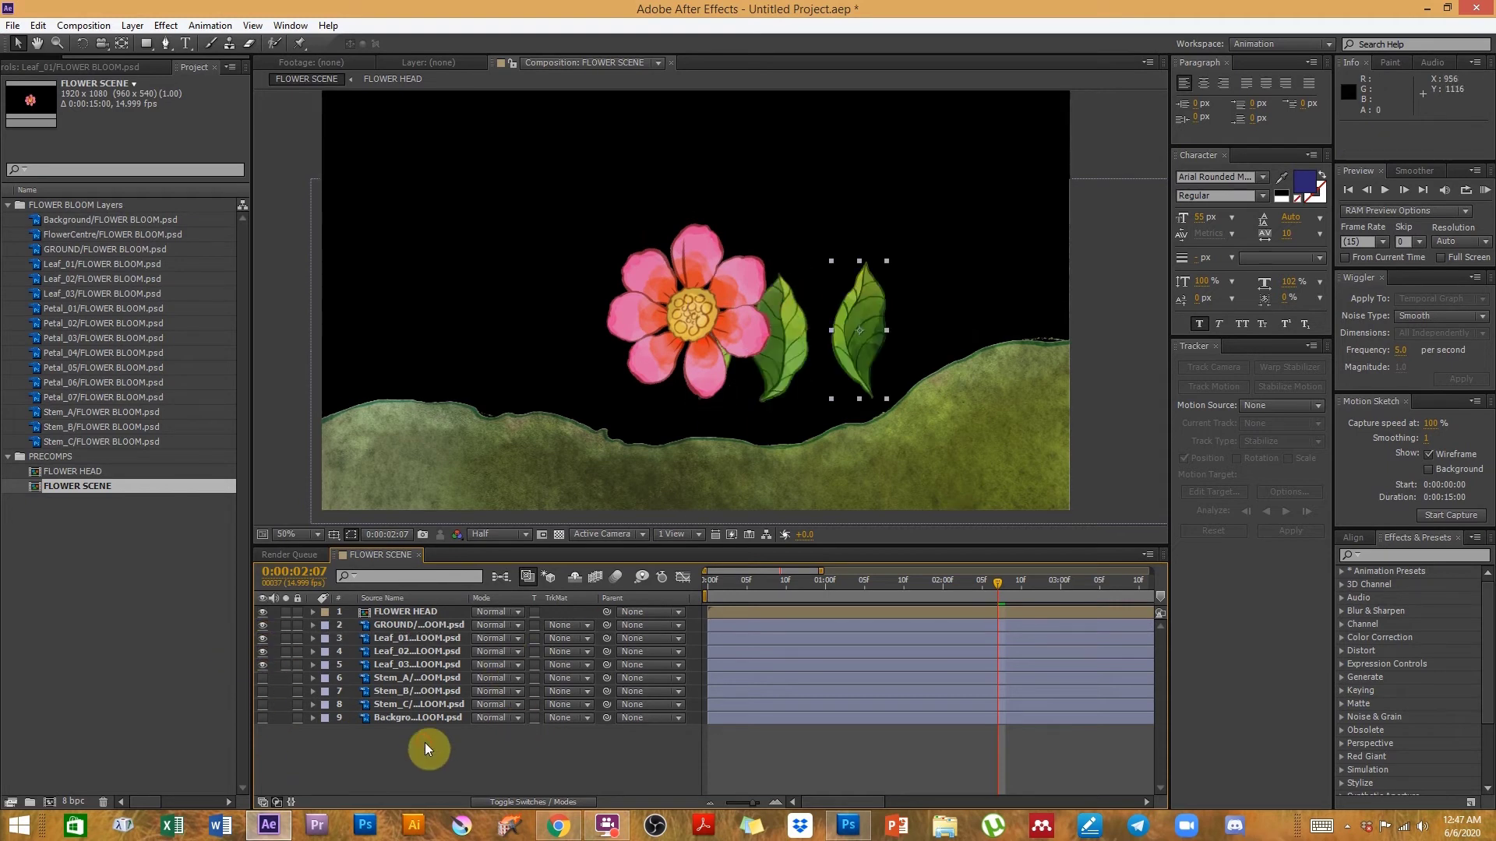
left_click(391, 600)
left_click(390, 598)
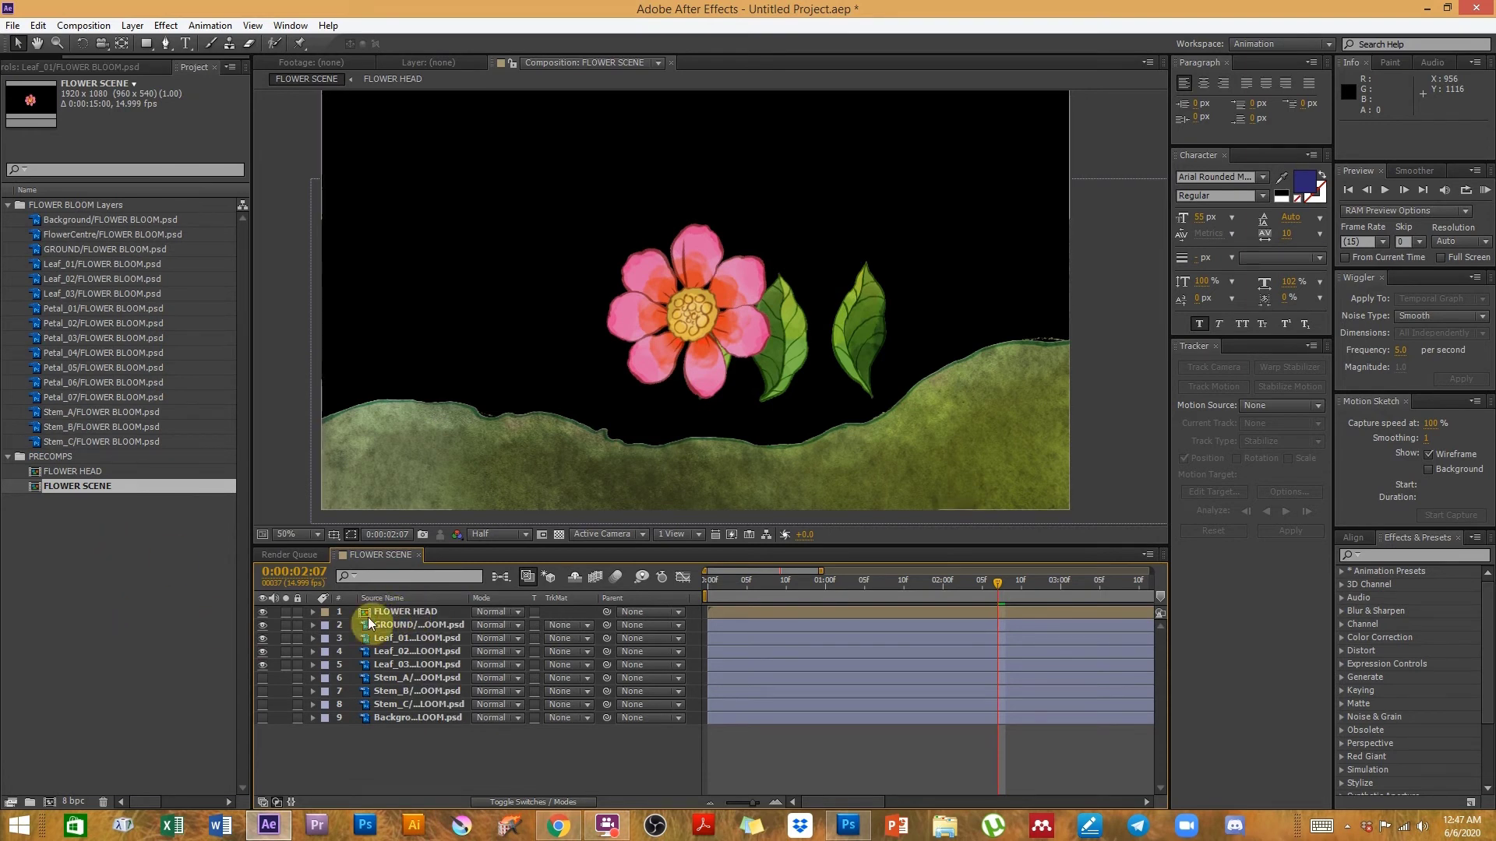
- Open the FLOWER HEAD composition from its layer in FLOWER SCENE
double_click(369, 614)
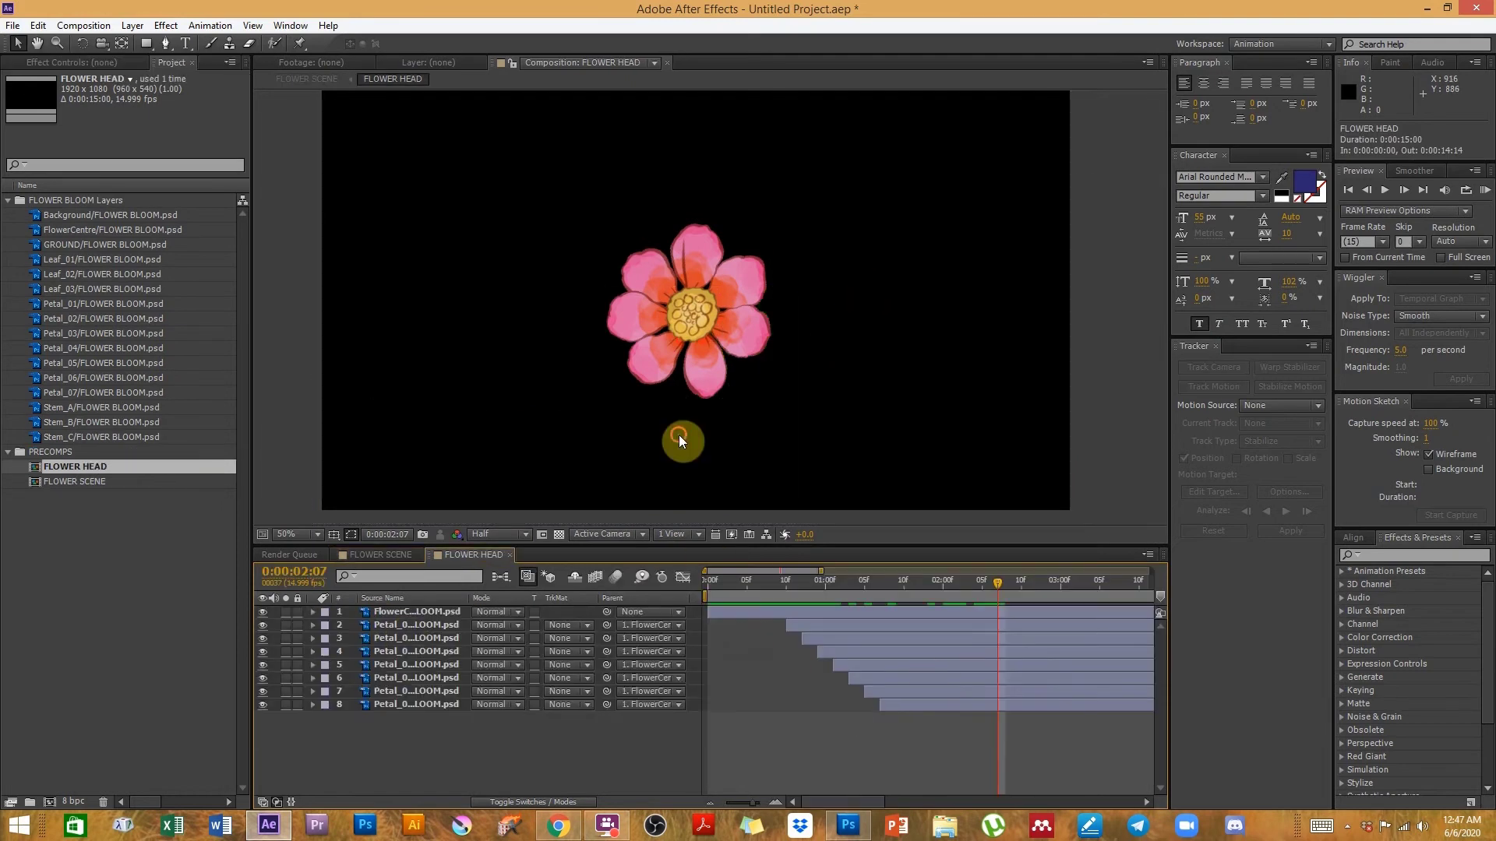
key("space")
left_click_drag(676, 432, 751, 384)
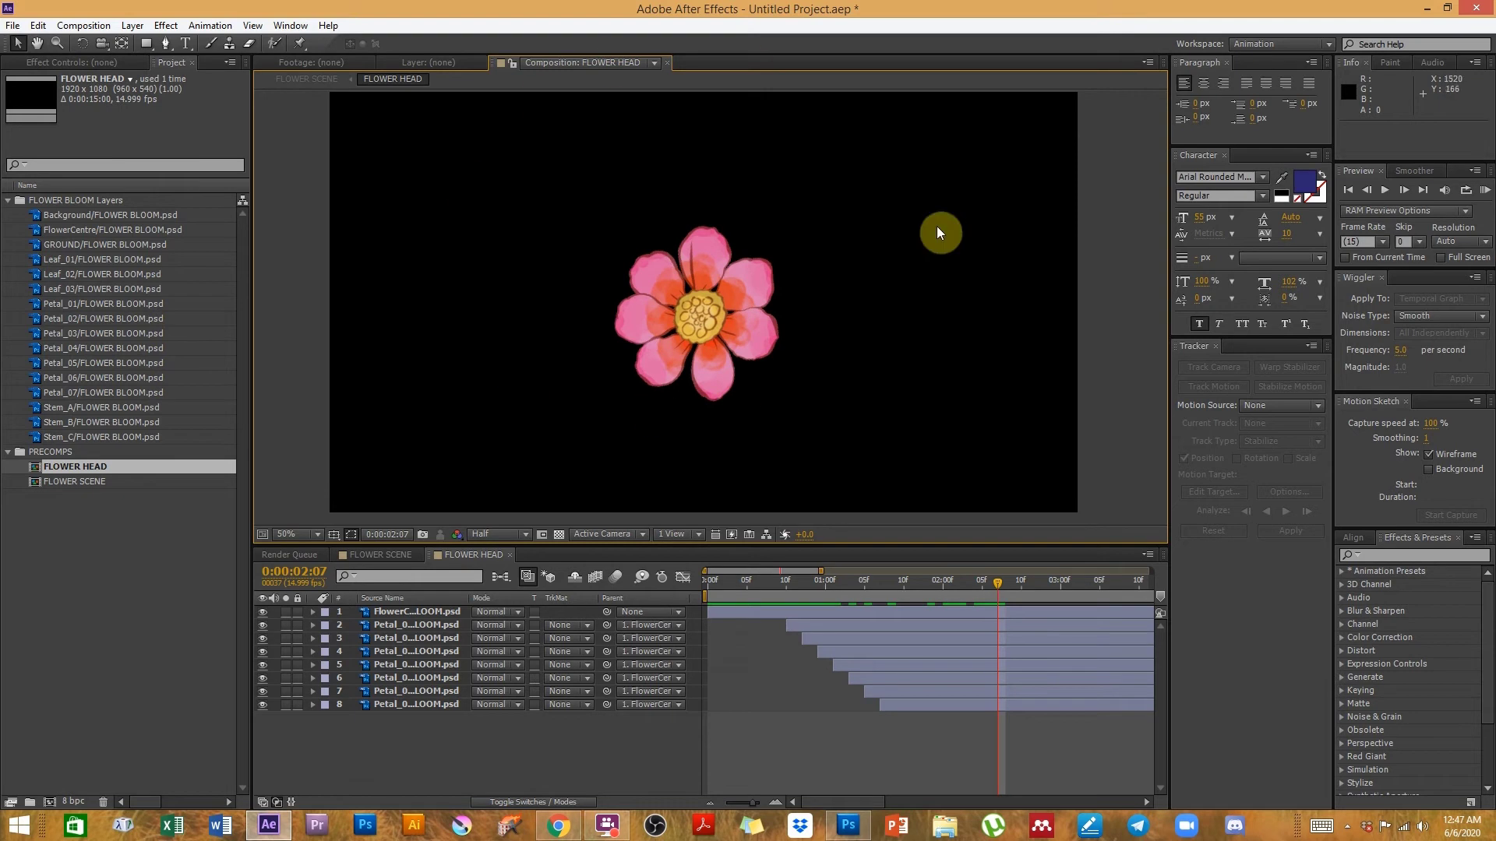
key("space")
left_click_drag(594, 444, 575, 427)
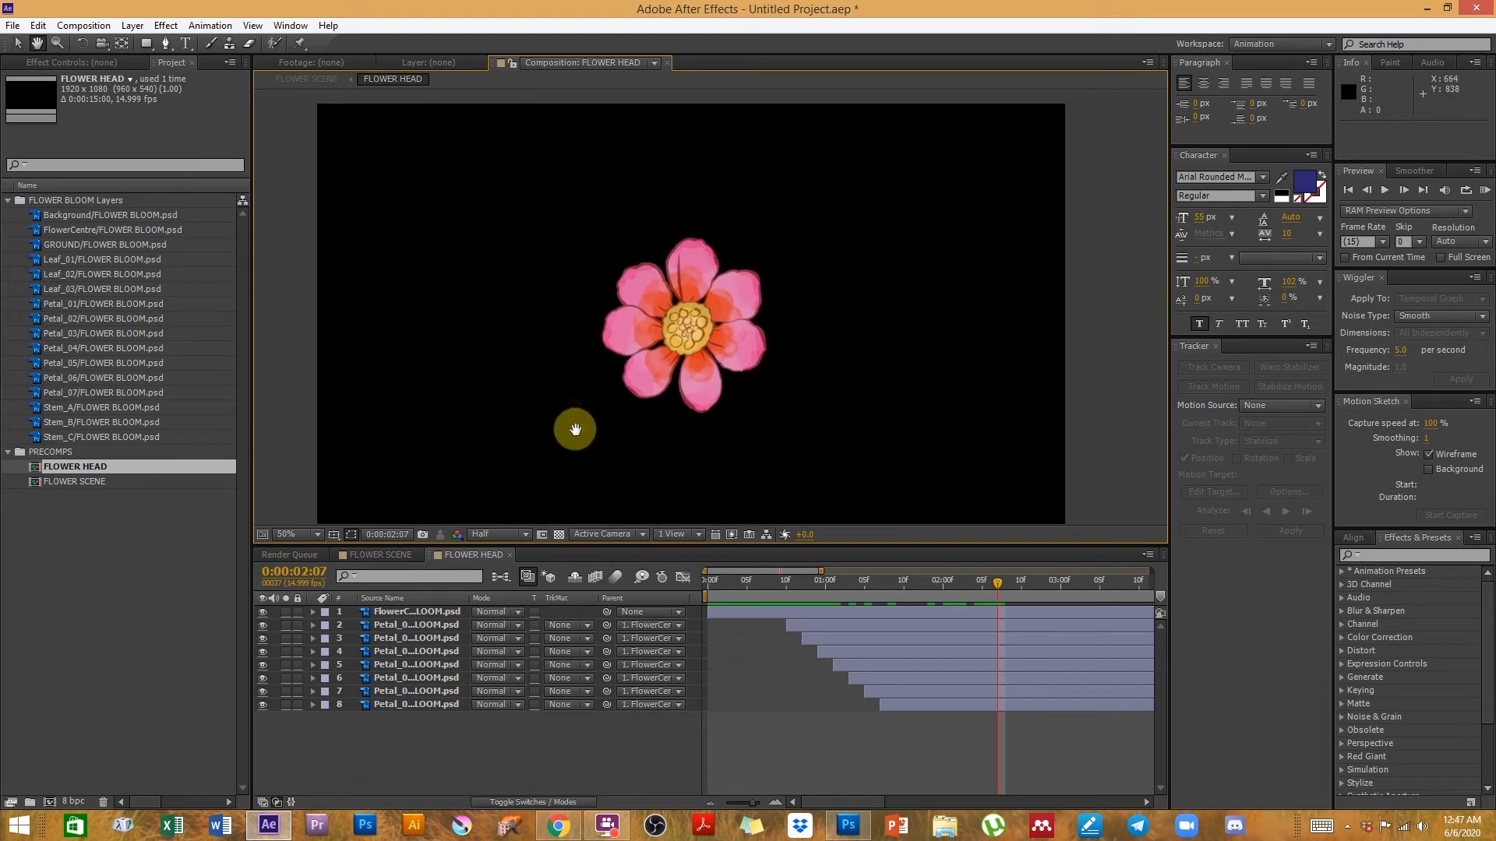
key("space")
left_click_drag(774, 394, 795, 445)
key("space")
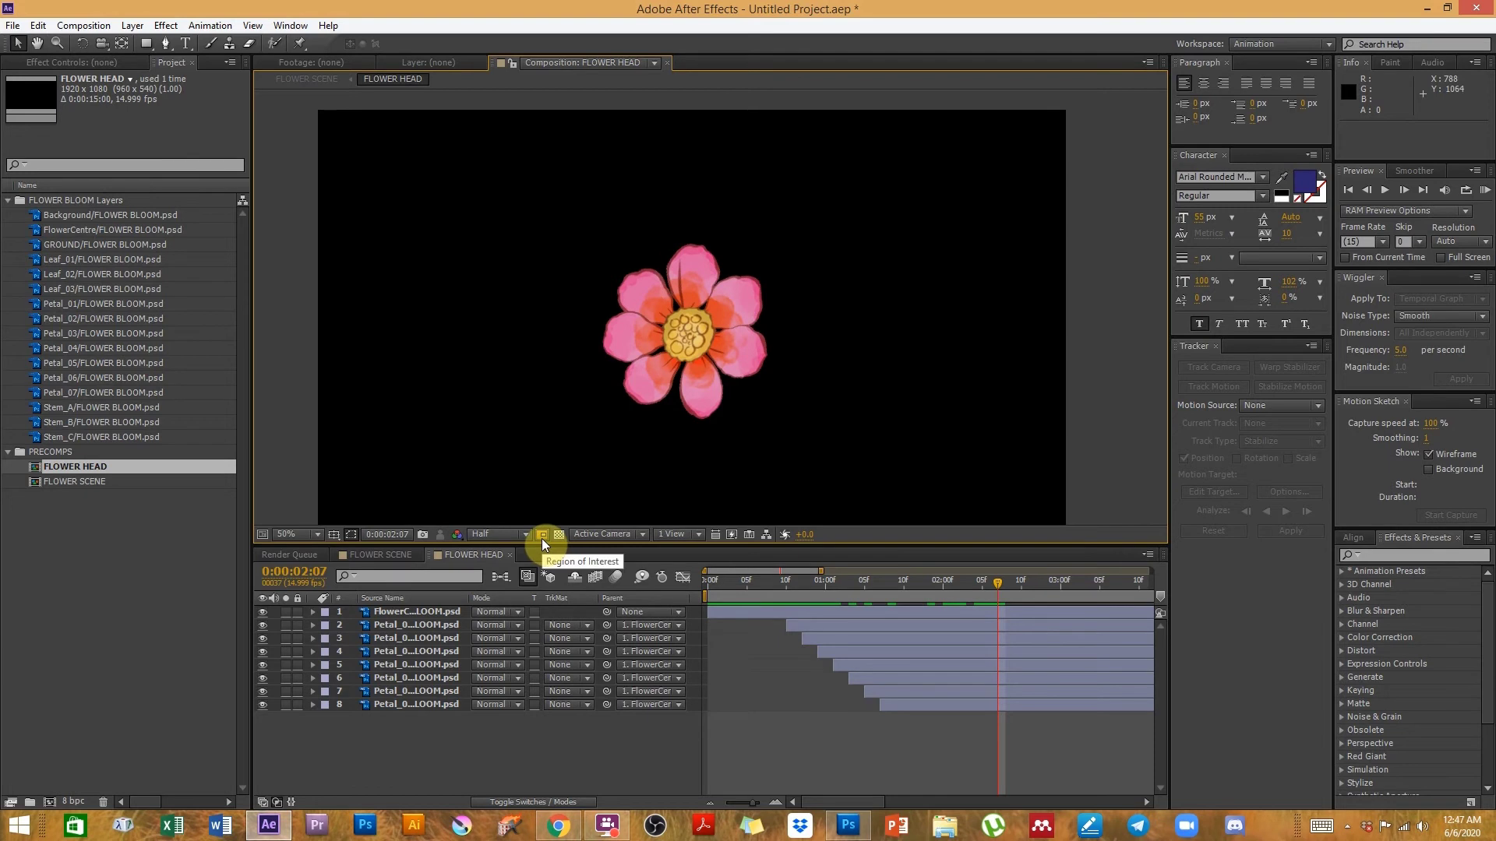
- Draw a region of interest around the flower head, about 544 px wide and 530 px high
left_click(540, 536)
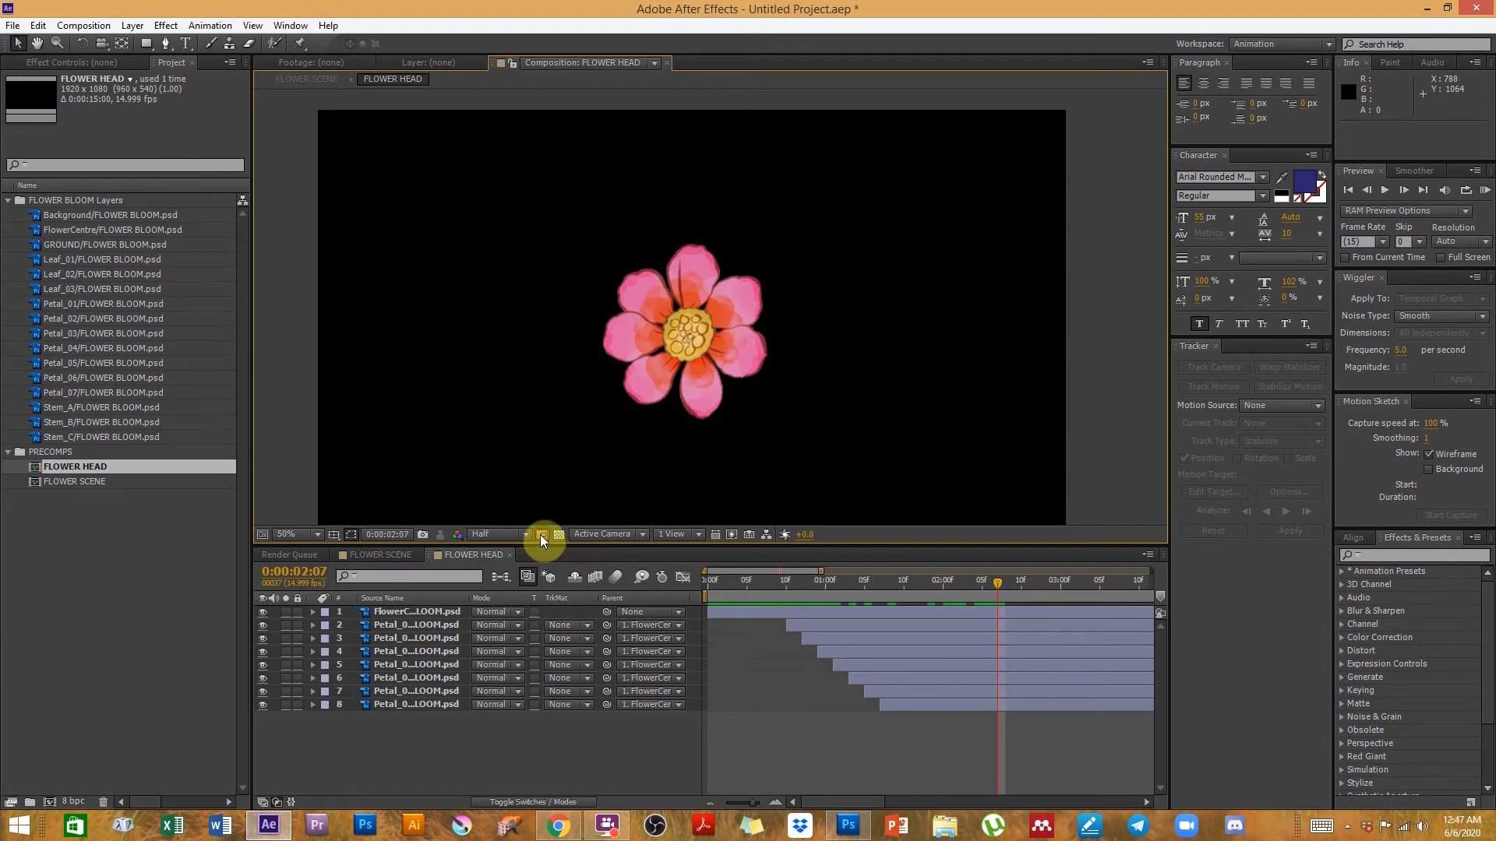
left_click_drag(566, 432, 777, 229)
left_click_drag(571, 335, 589, 335)
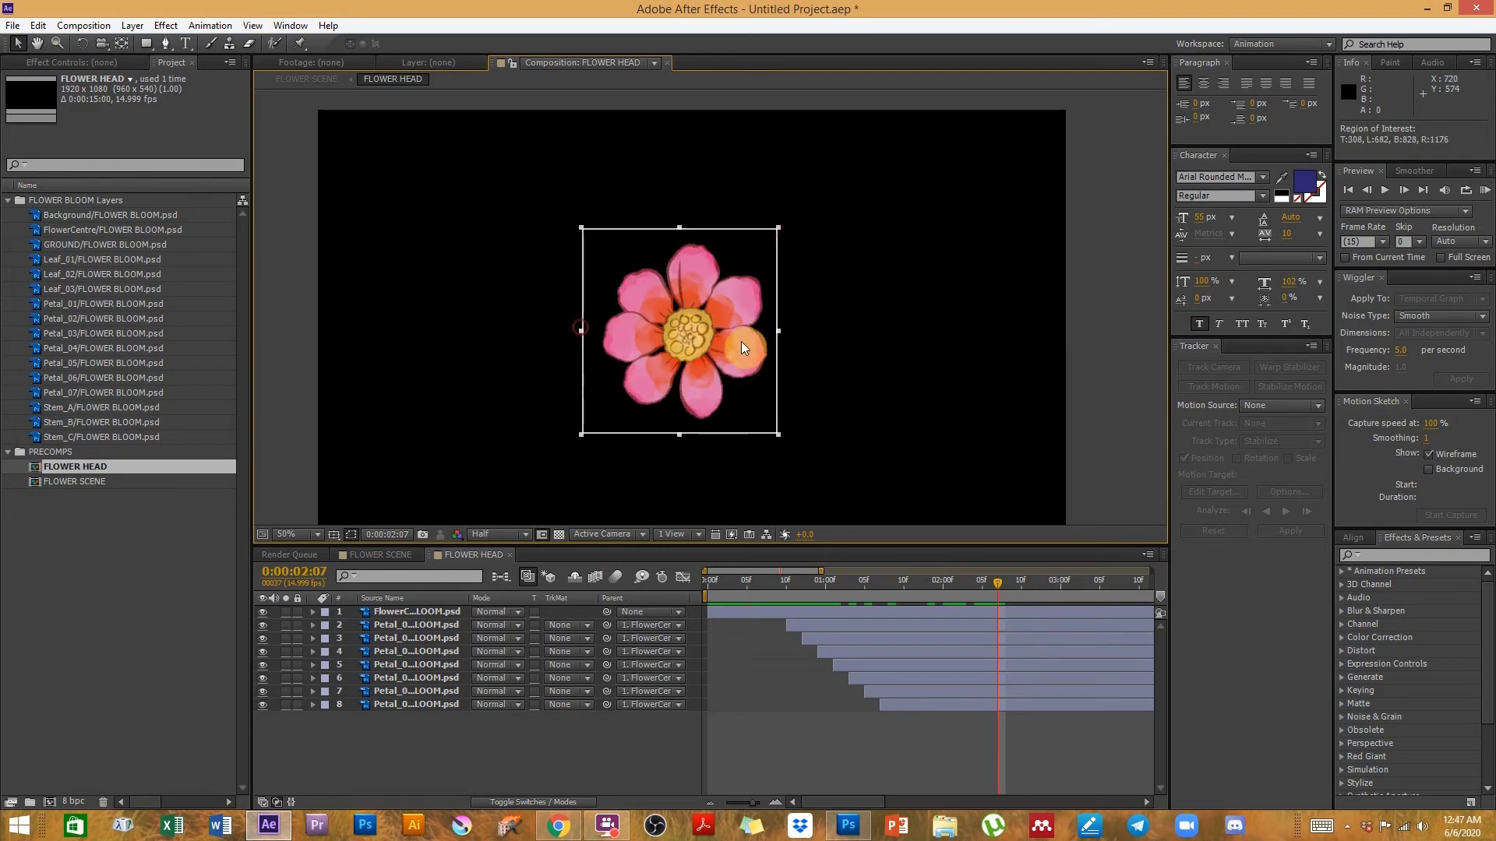
left_click_drag(778, 334, 796, 335)
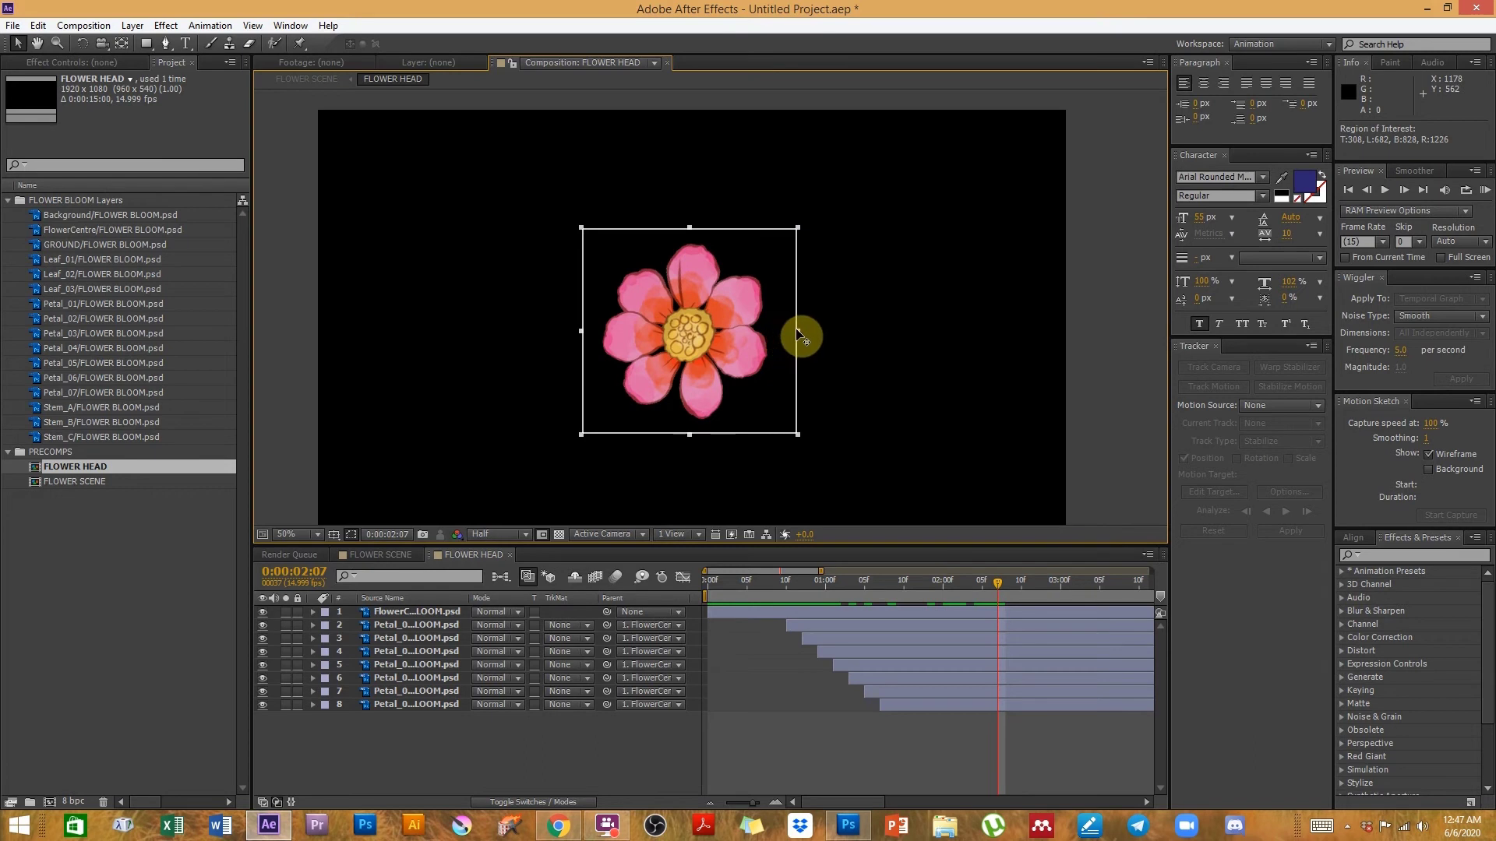
mouse_move(692, 229)
left_mouse_down()
mouse_move(685, 243)
mouse_move(689, 219)
left_mouse_up()
- Scrub through the bloom and extend the region of interest to about 566 px high so the overshooting petals fit inside
left_click_drag(770, 583, 840, 577)
left_click(694, 231)
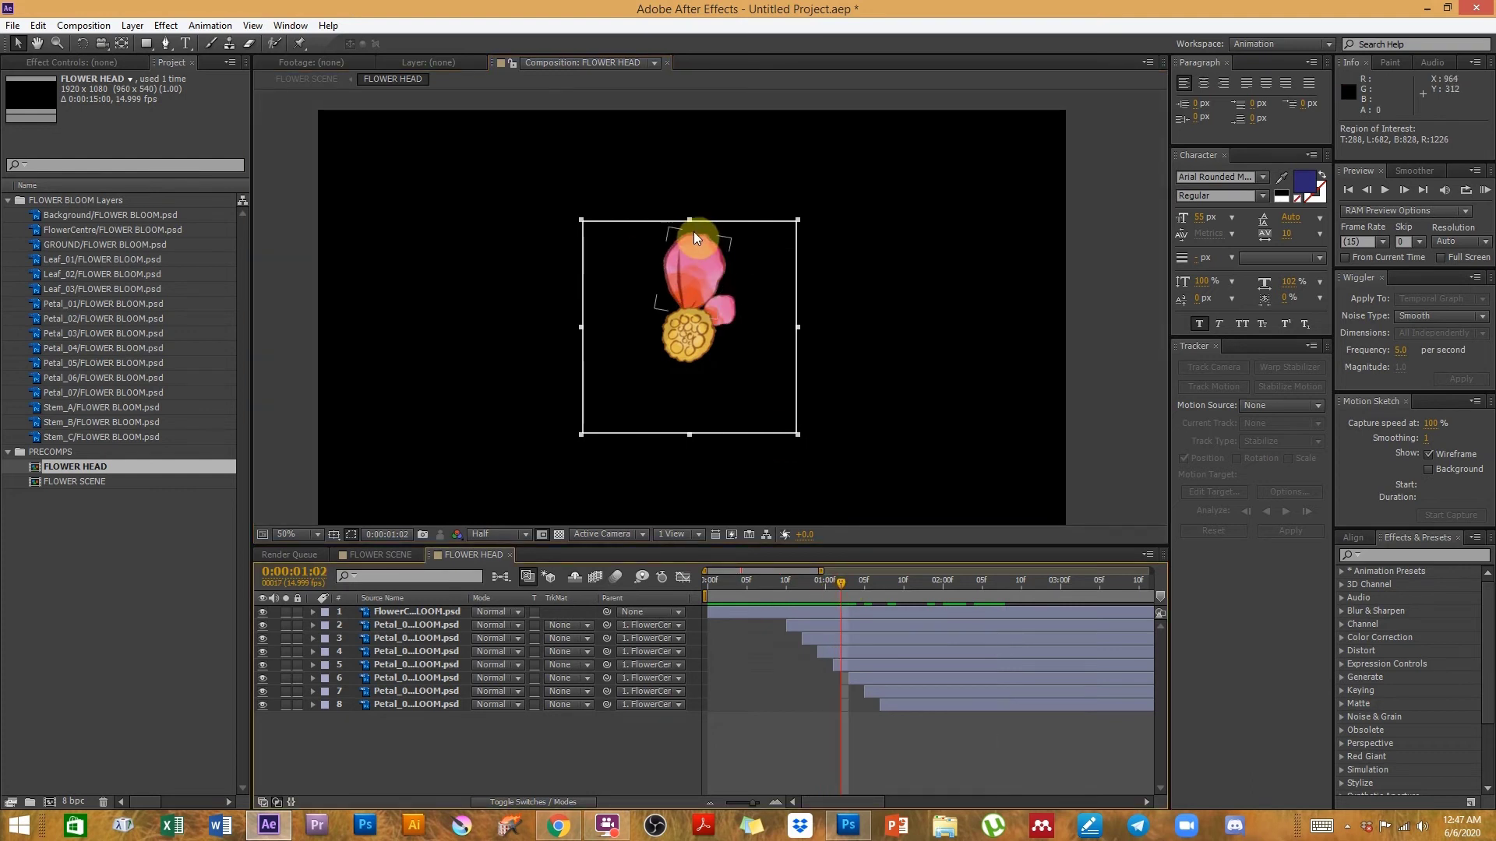
left_click(690, 221)
left_click_drag(690, 221, 689, 217)
left_click(852, 610)
left_click_drag(846, 586, 899, 586)
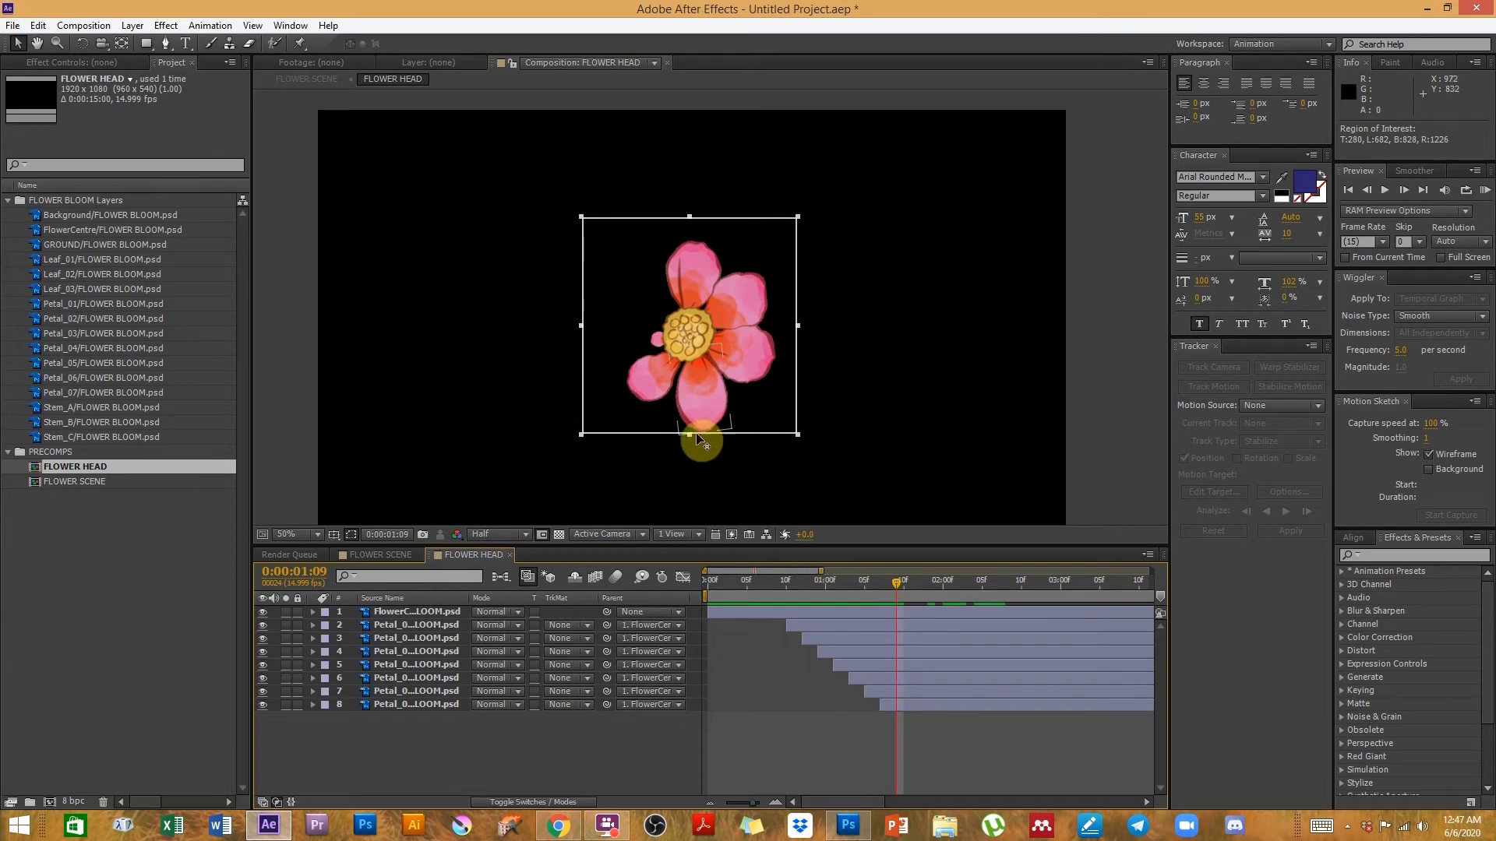
left_click_drag(689, 437, 693, 444)
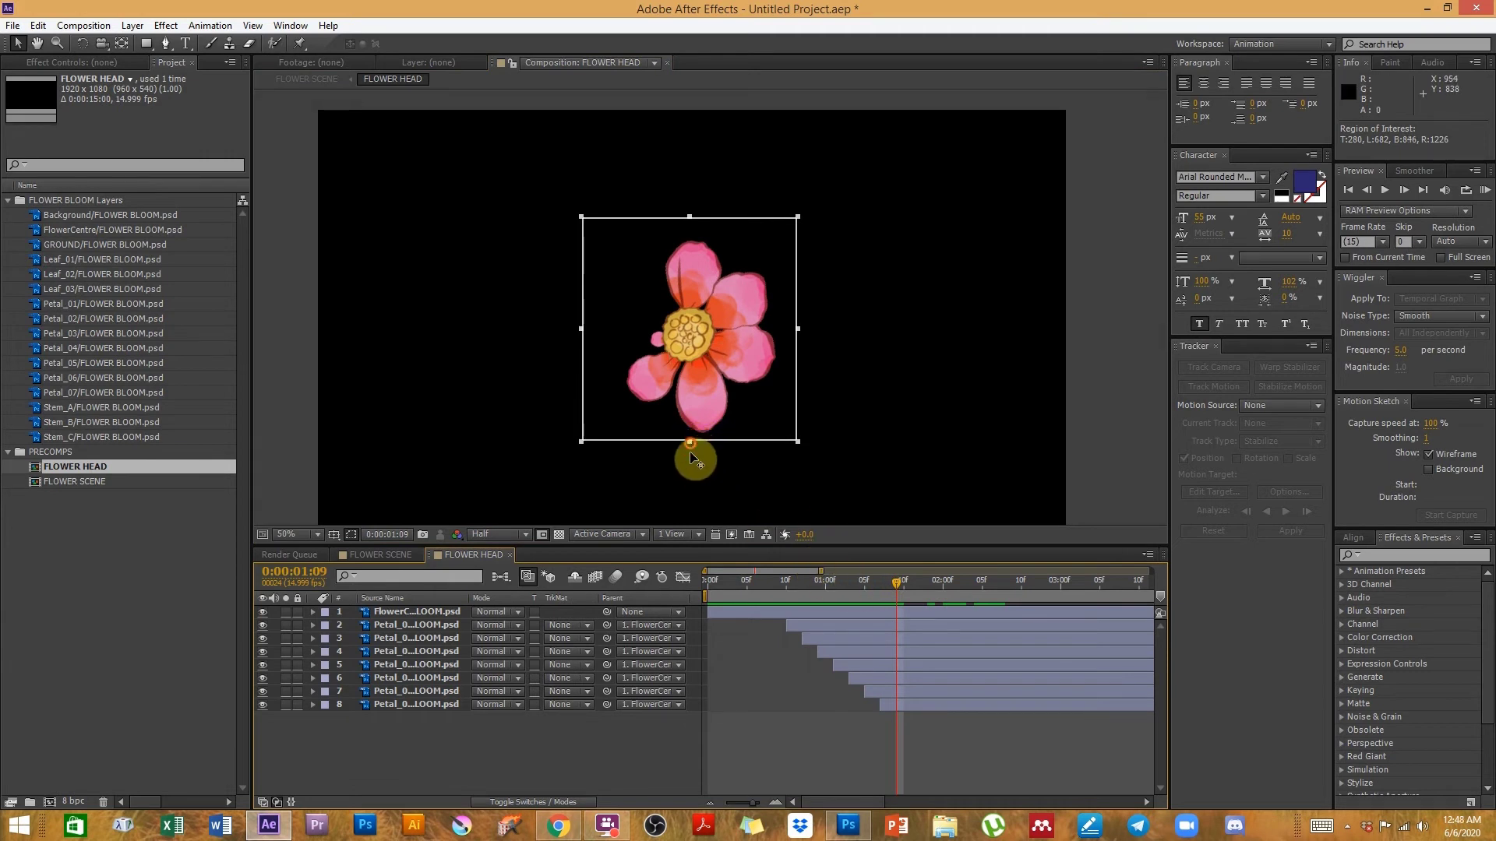
left_click_drag(838, 586, 974, 601)
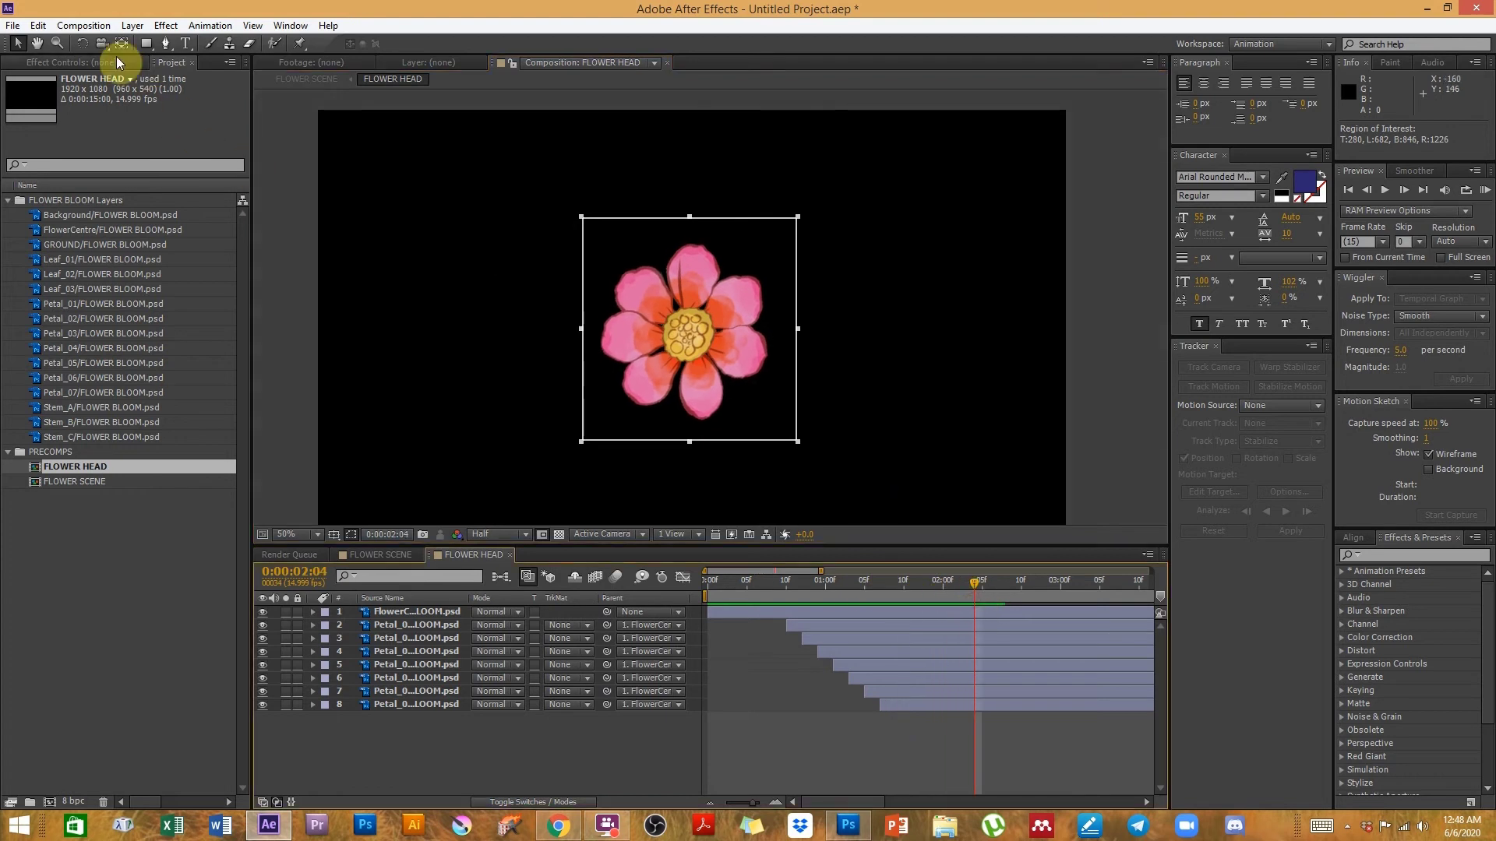
- Crop the FLOWER HEAD composition to the region of interest
left_click(98, 29)
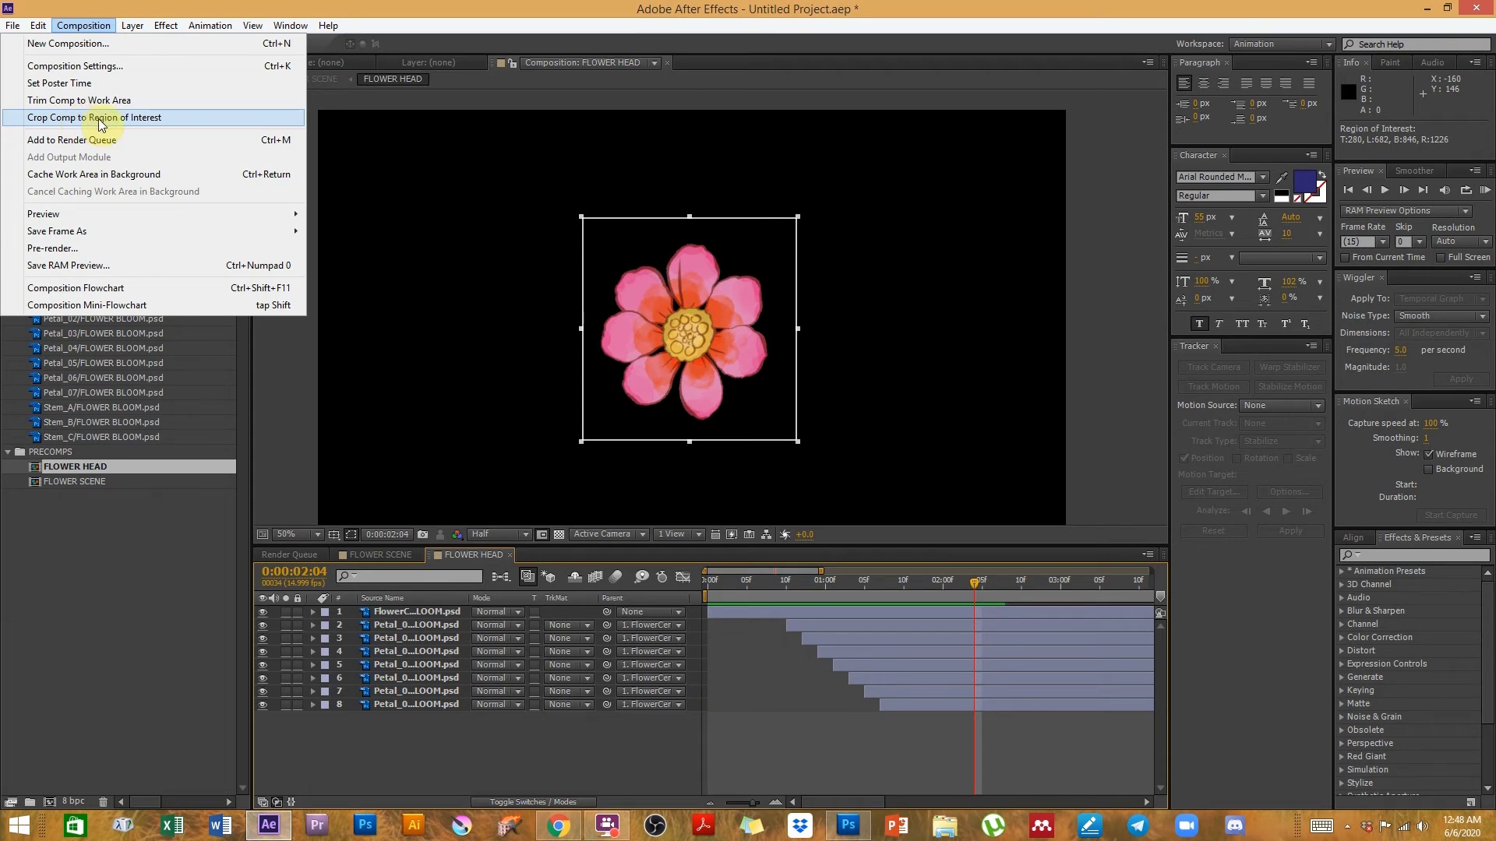
left_click(100, 123)
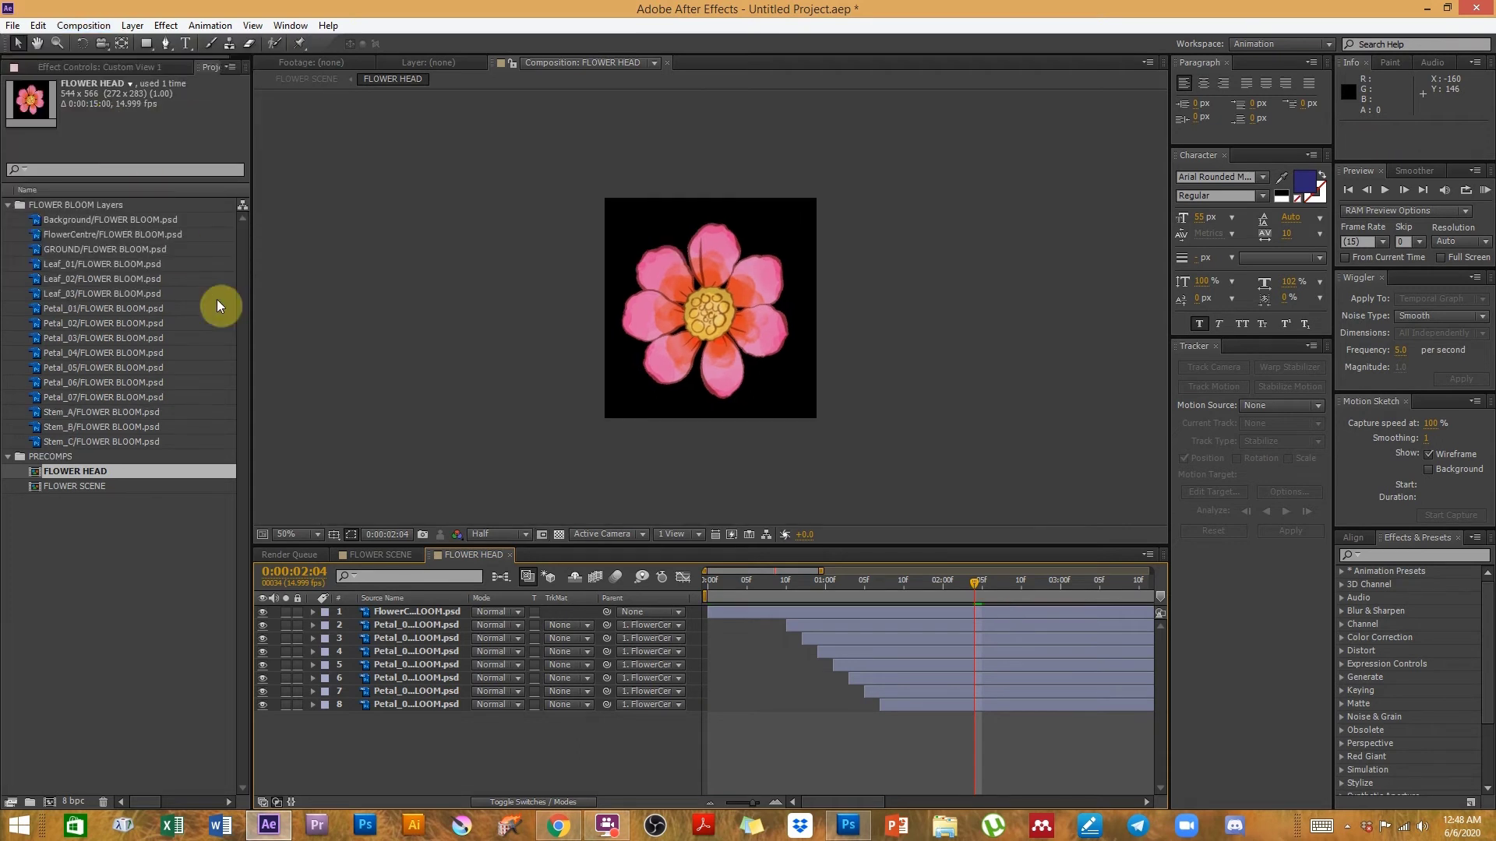
left_click(85, 549)
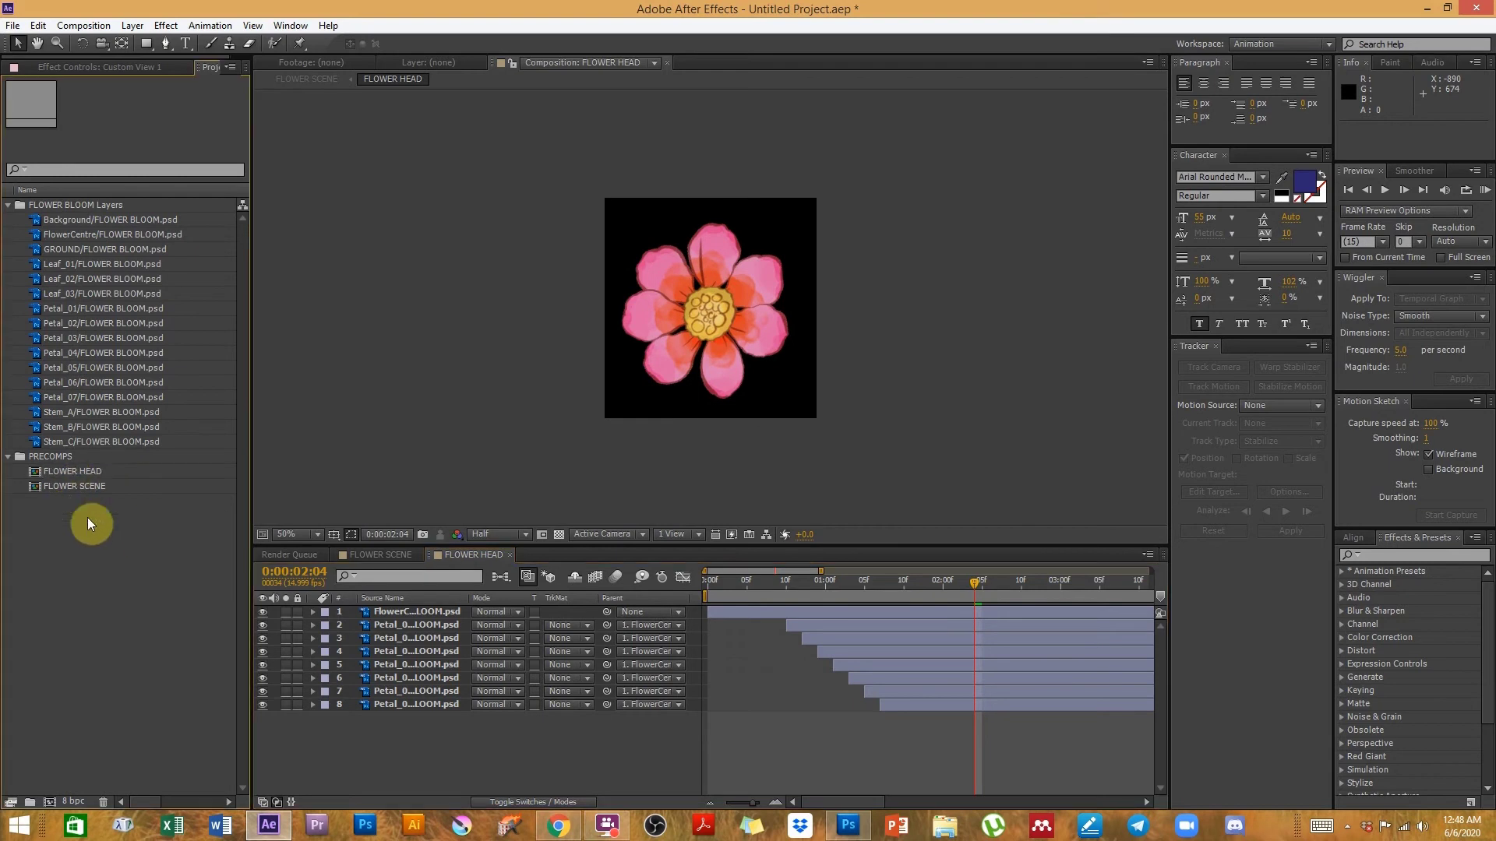
- Check the cropped flower head inside the FLOWER SCENE composition and return to the FLOWER HEAD composition
double_click(78, 486)
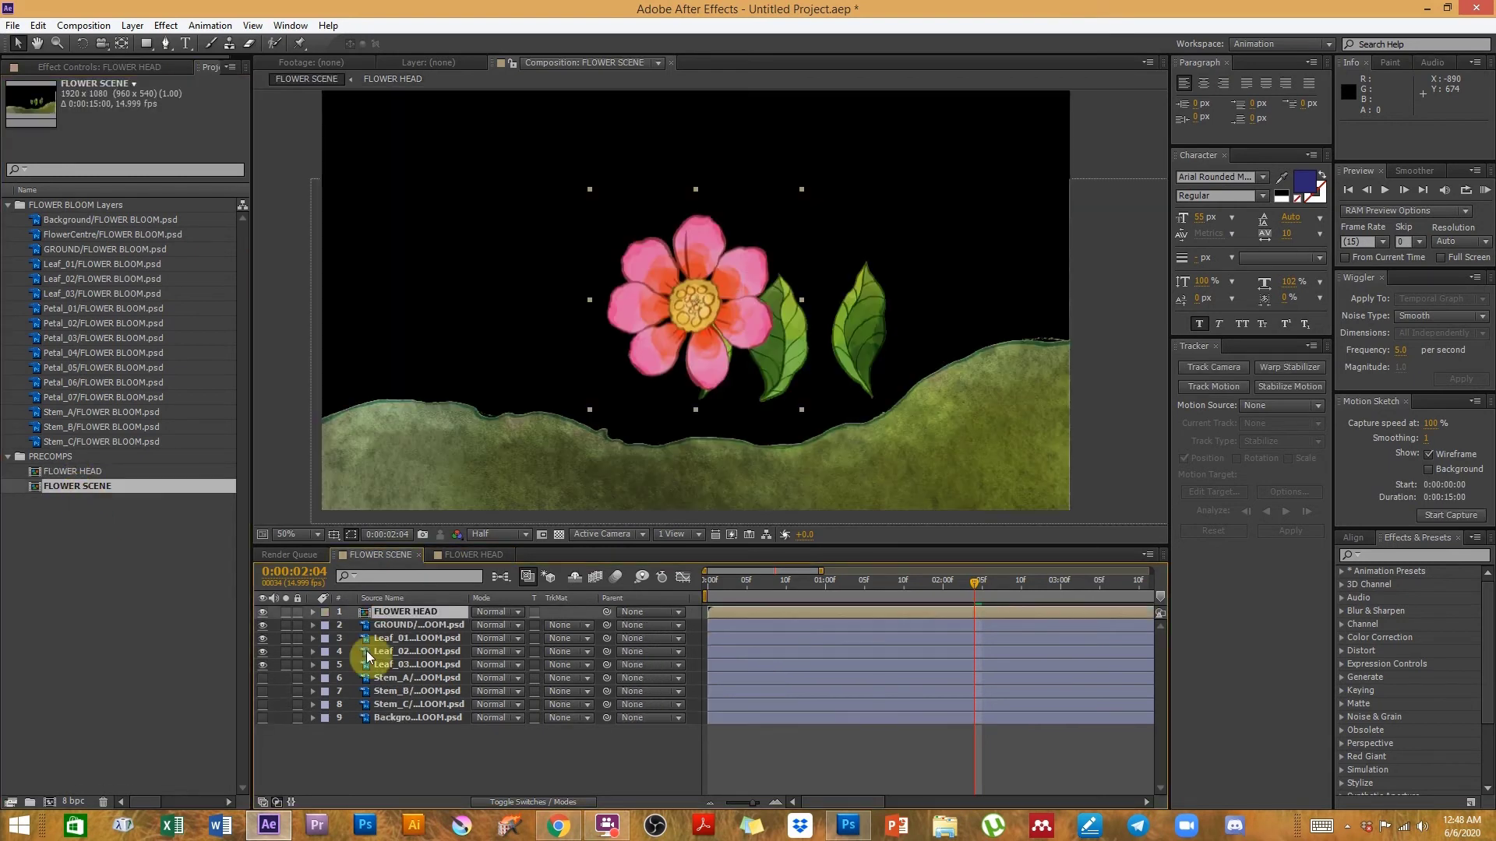
left_click(118, 601)
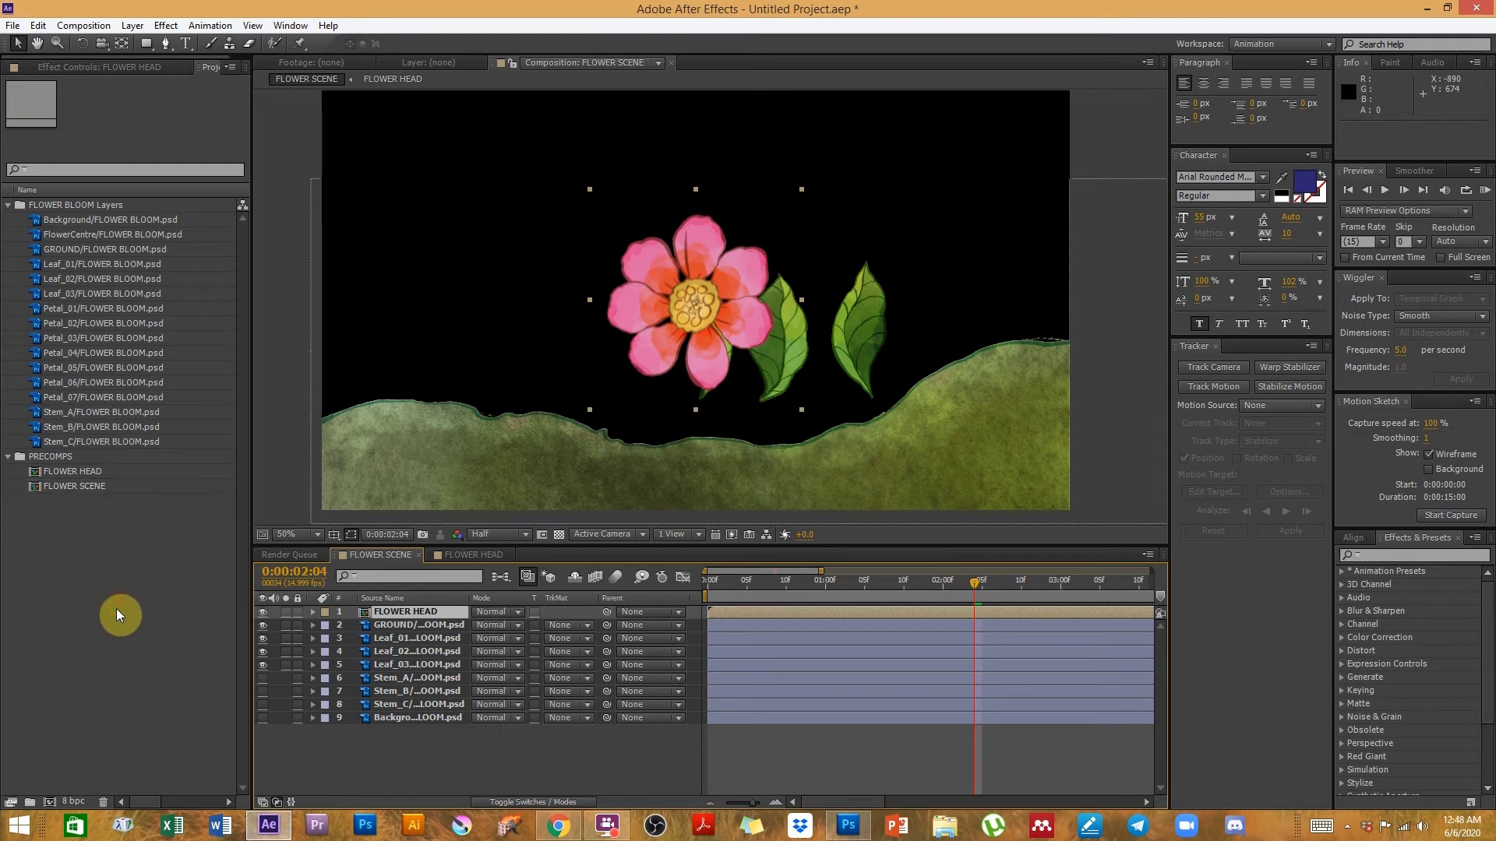
left_click(83, 471)
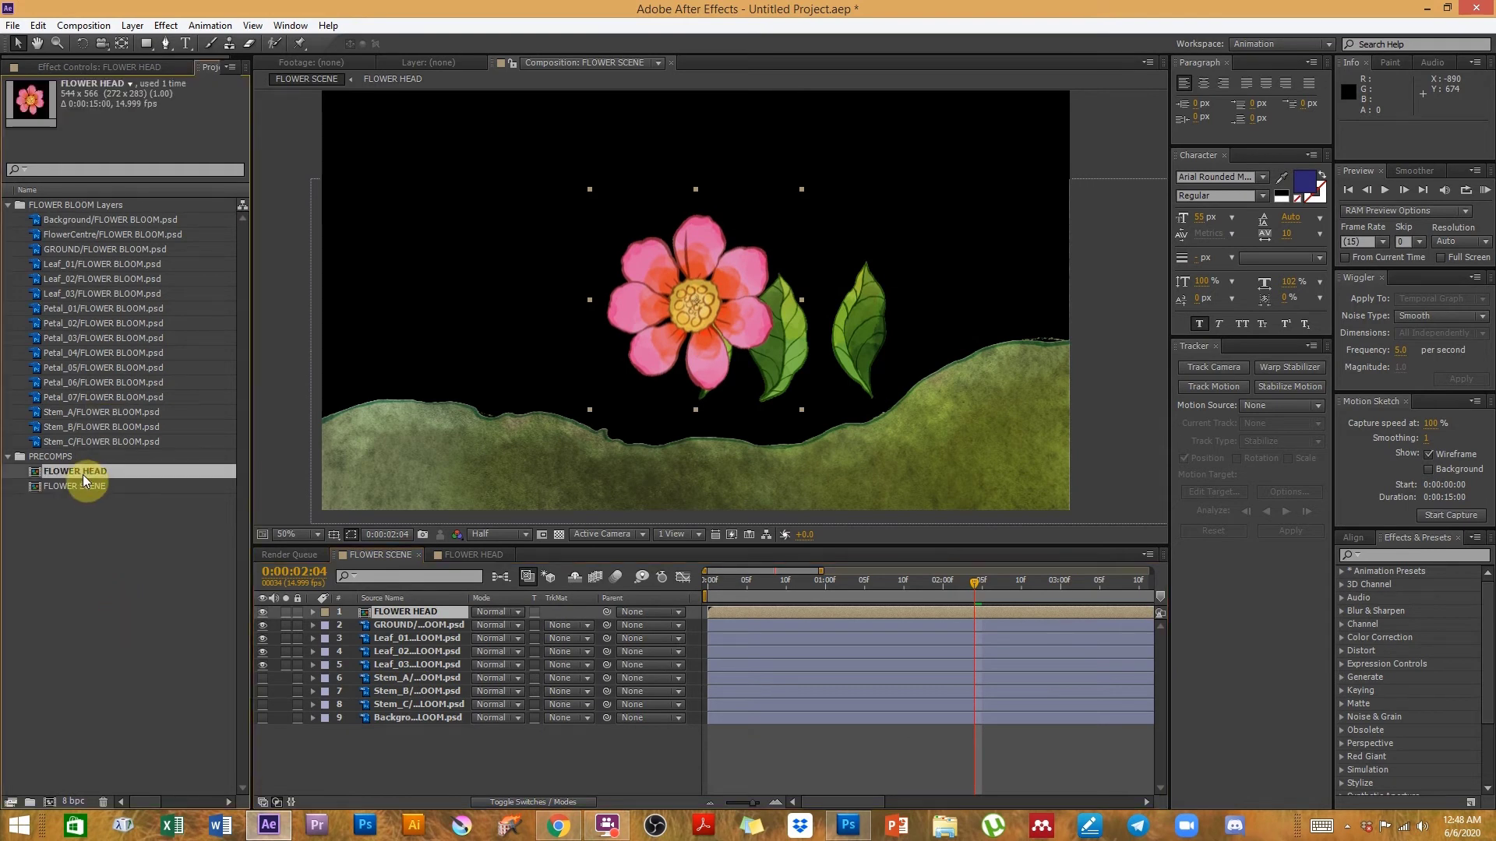
double_click(80, 472)
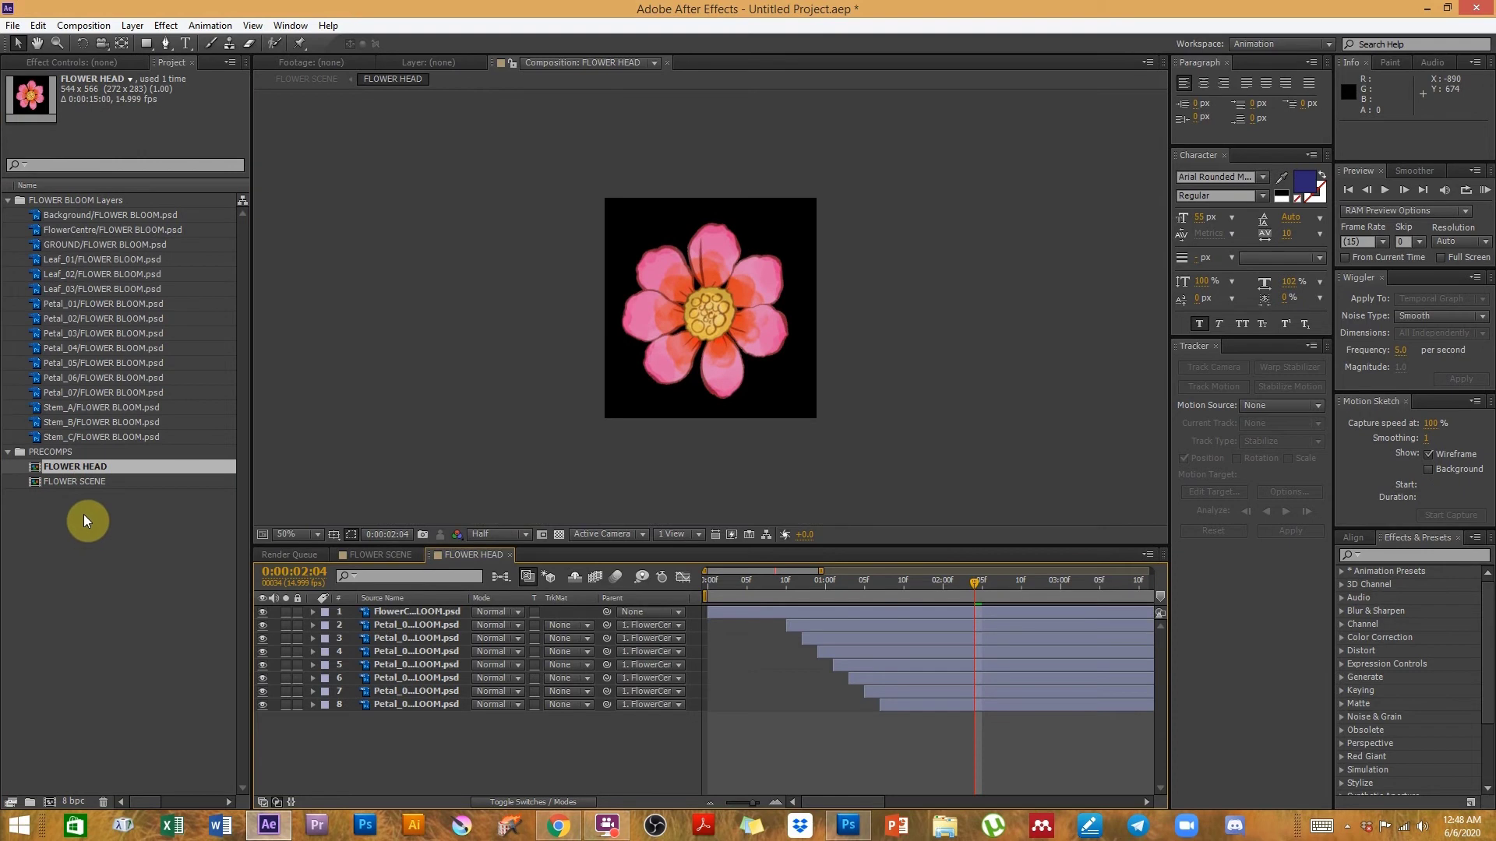
left_click(81, 562)
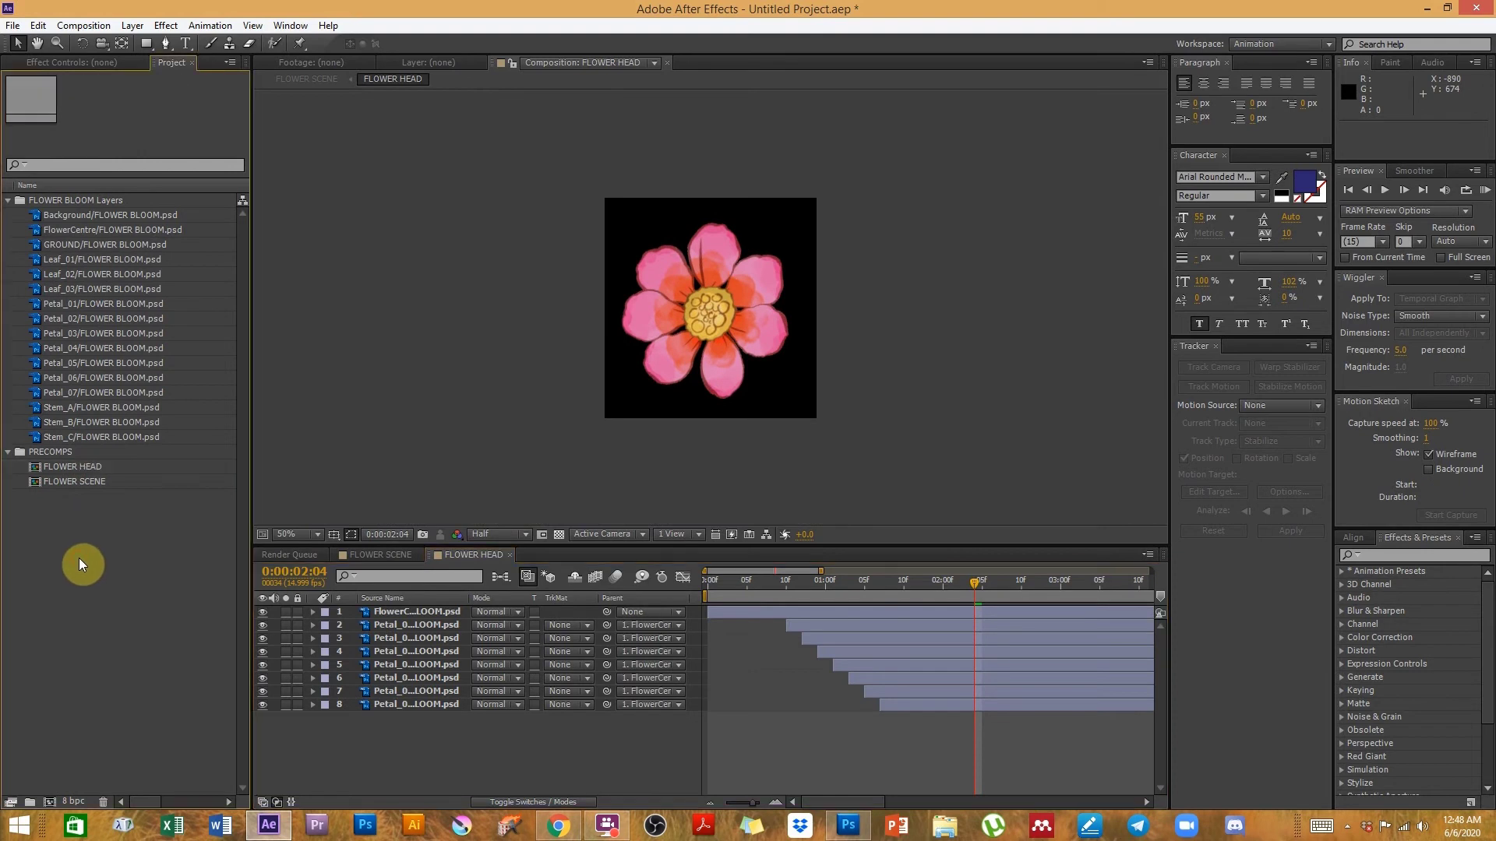
- Create a new composition from the FLOWER HEAD composition, matching its size and containing it as a layer
left_click(73, 470)
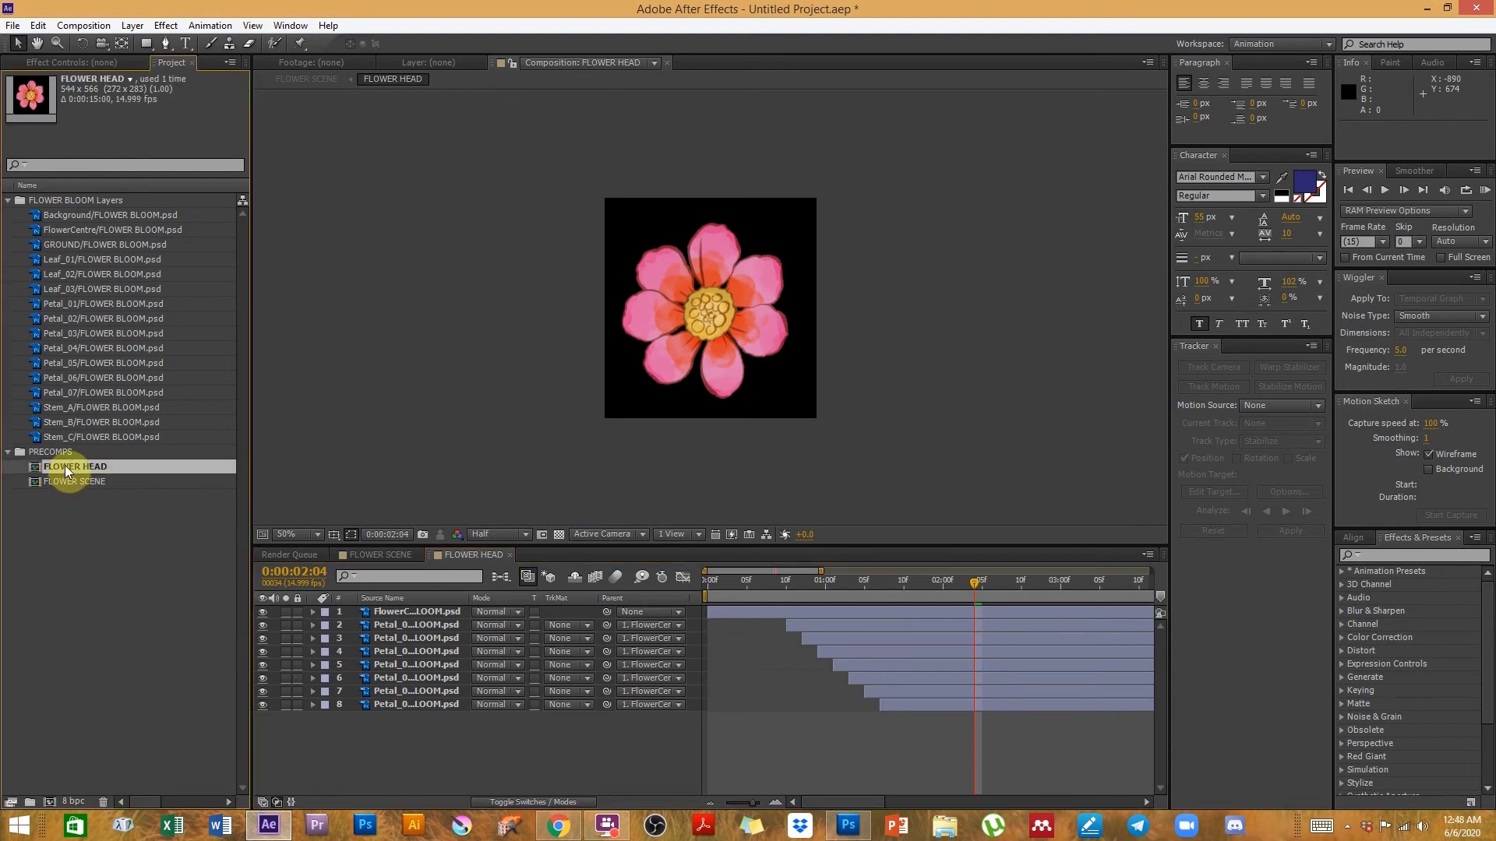
left_click_drag(77, 466, 51, 802)
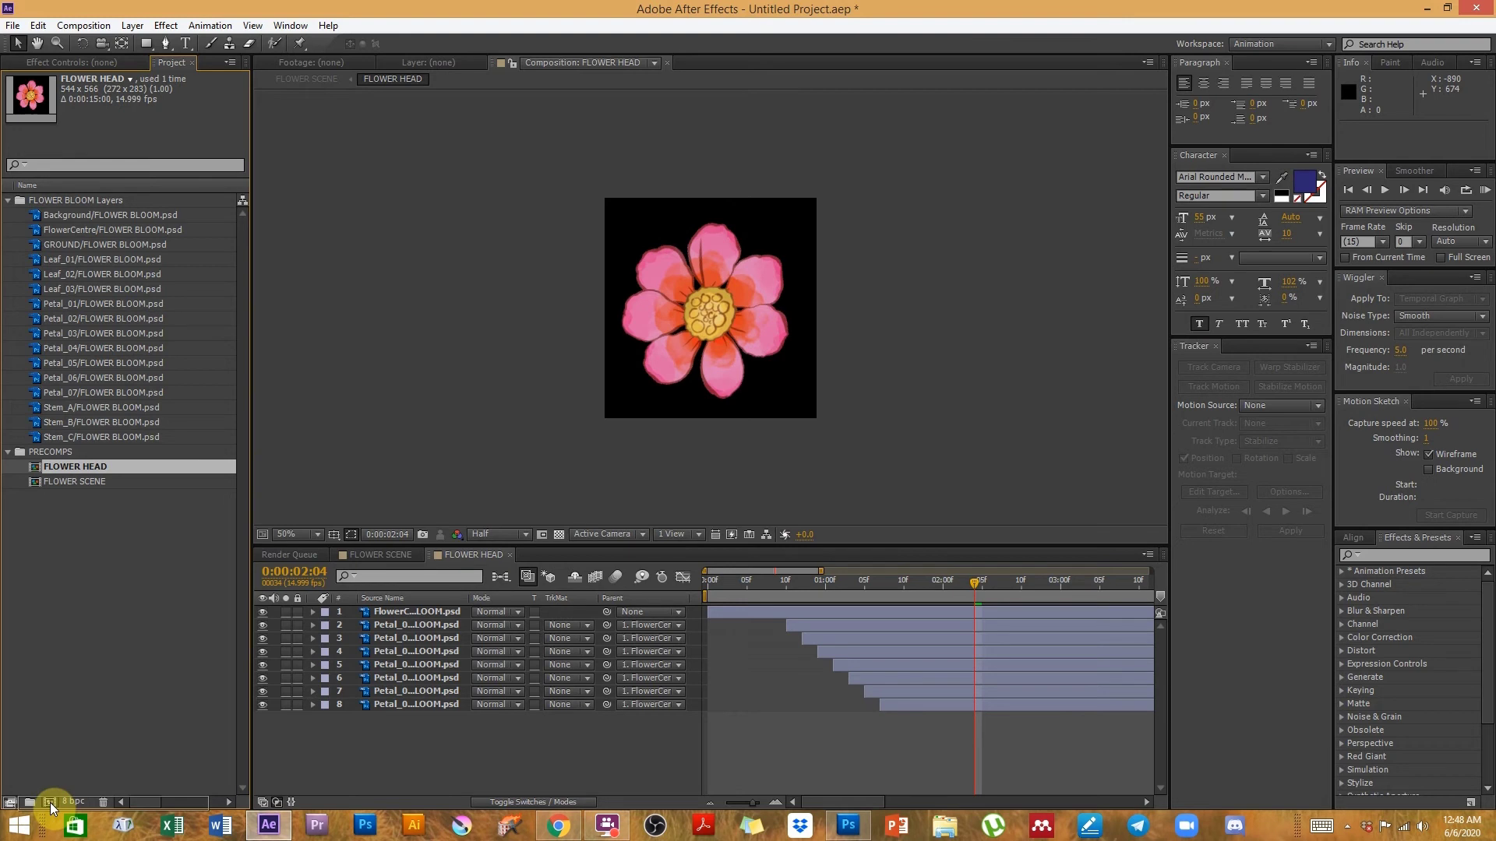
left_click(50, 803)
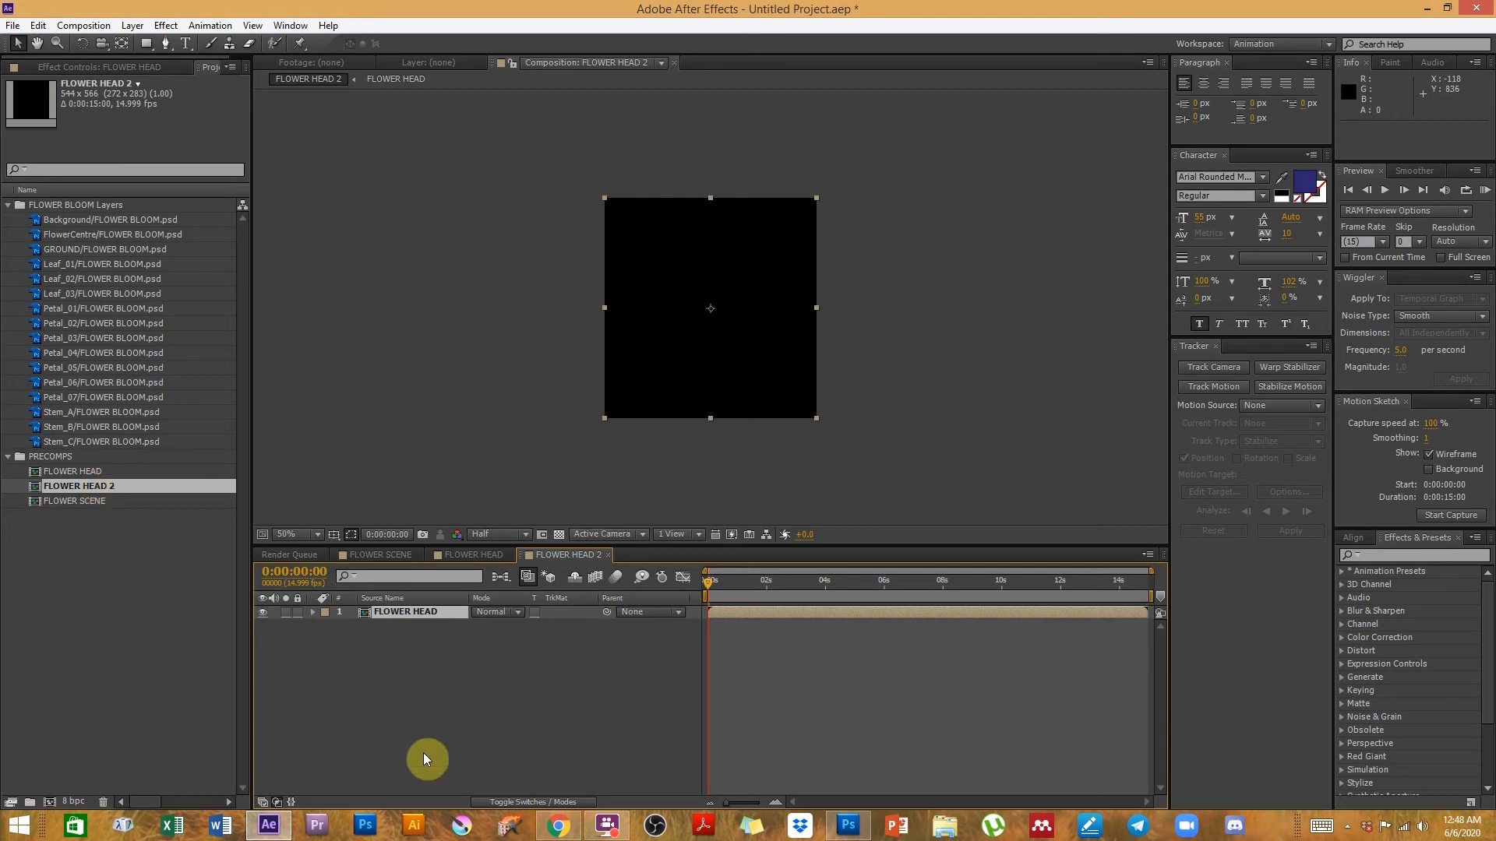
- Select the FLOWER HEAD 2 composition and check the open flower against the frame edges at 0:00:03:00
left_click(435, 720)
left_click(81, 472)
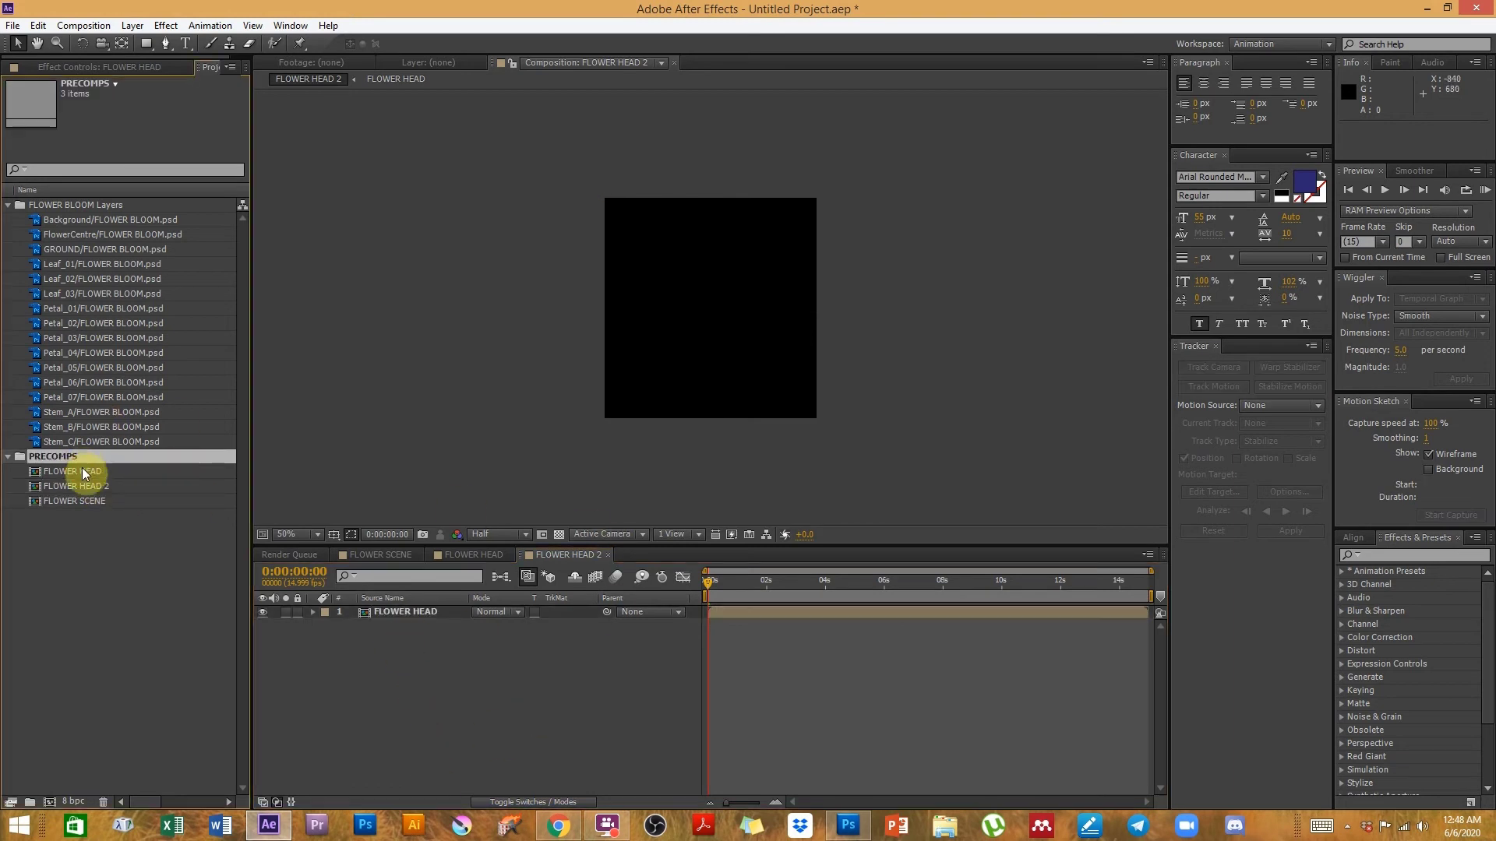
left_click(86, 486)
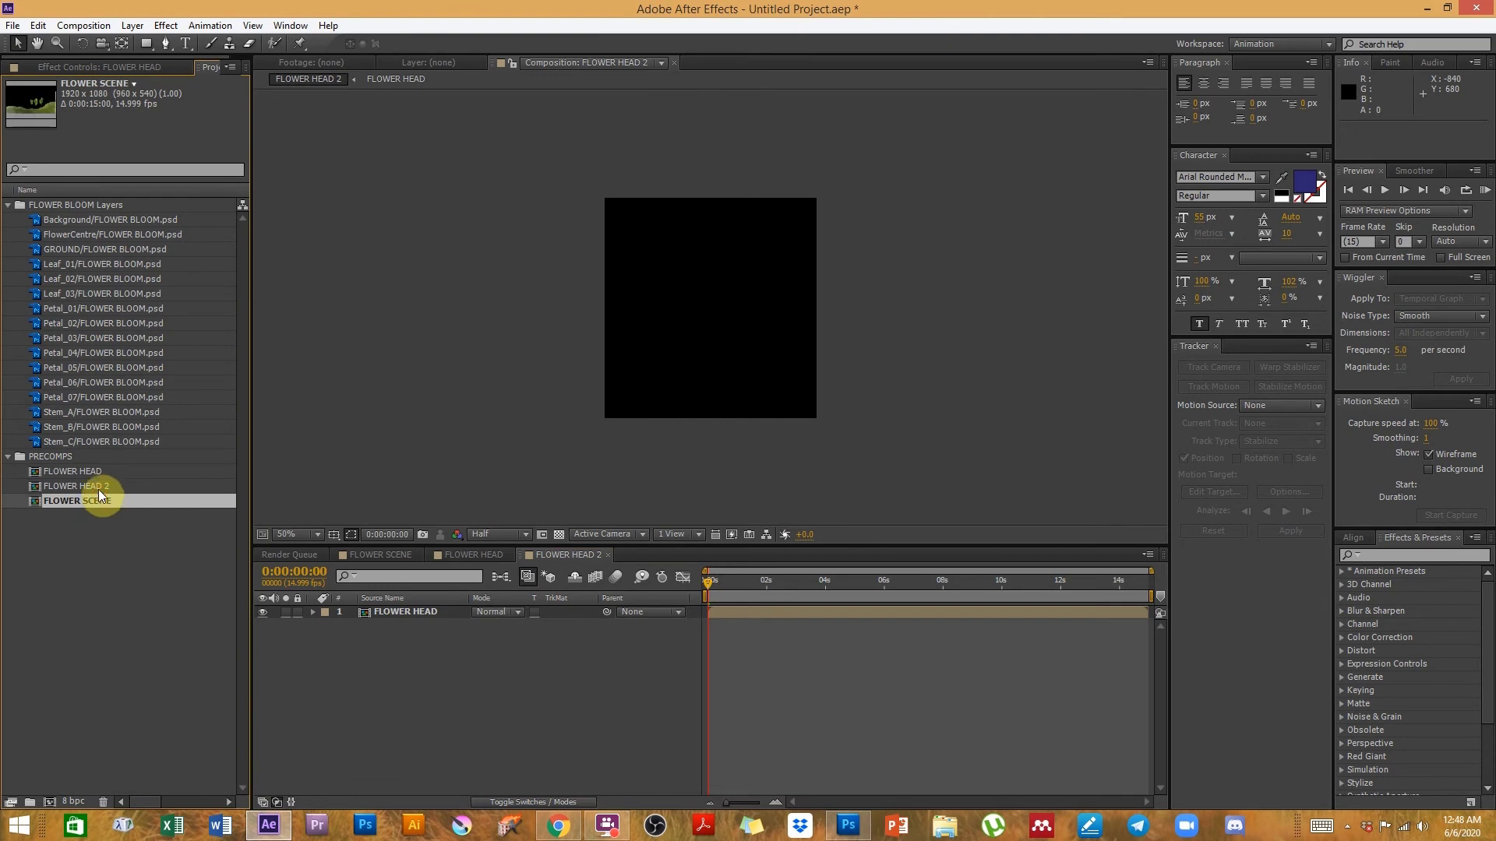
left_click_drag(717, 601, 798, 603)
left_click(644, 413)
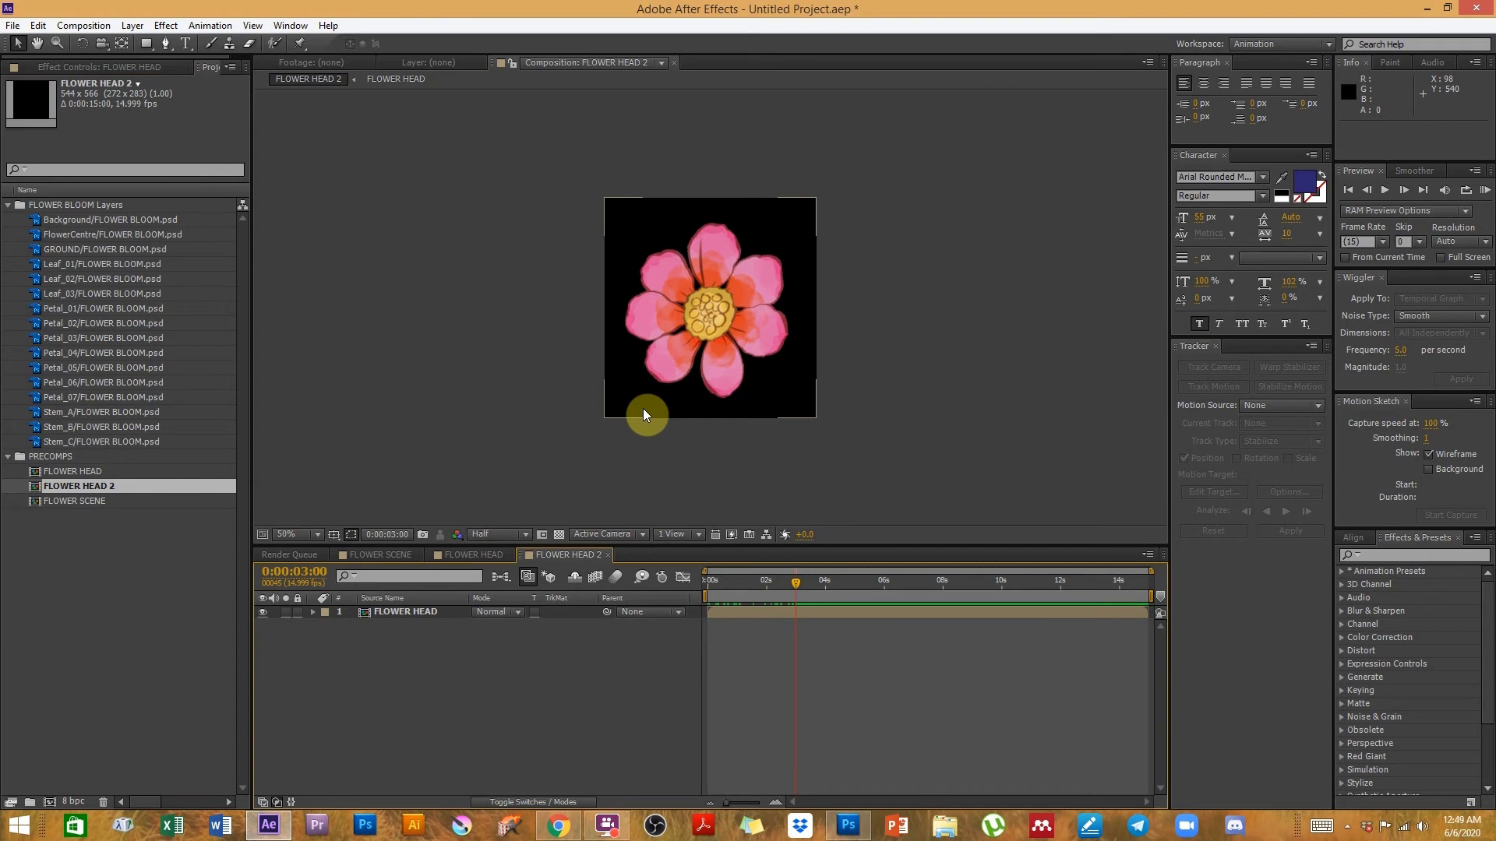
left_click(561, 508)
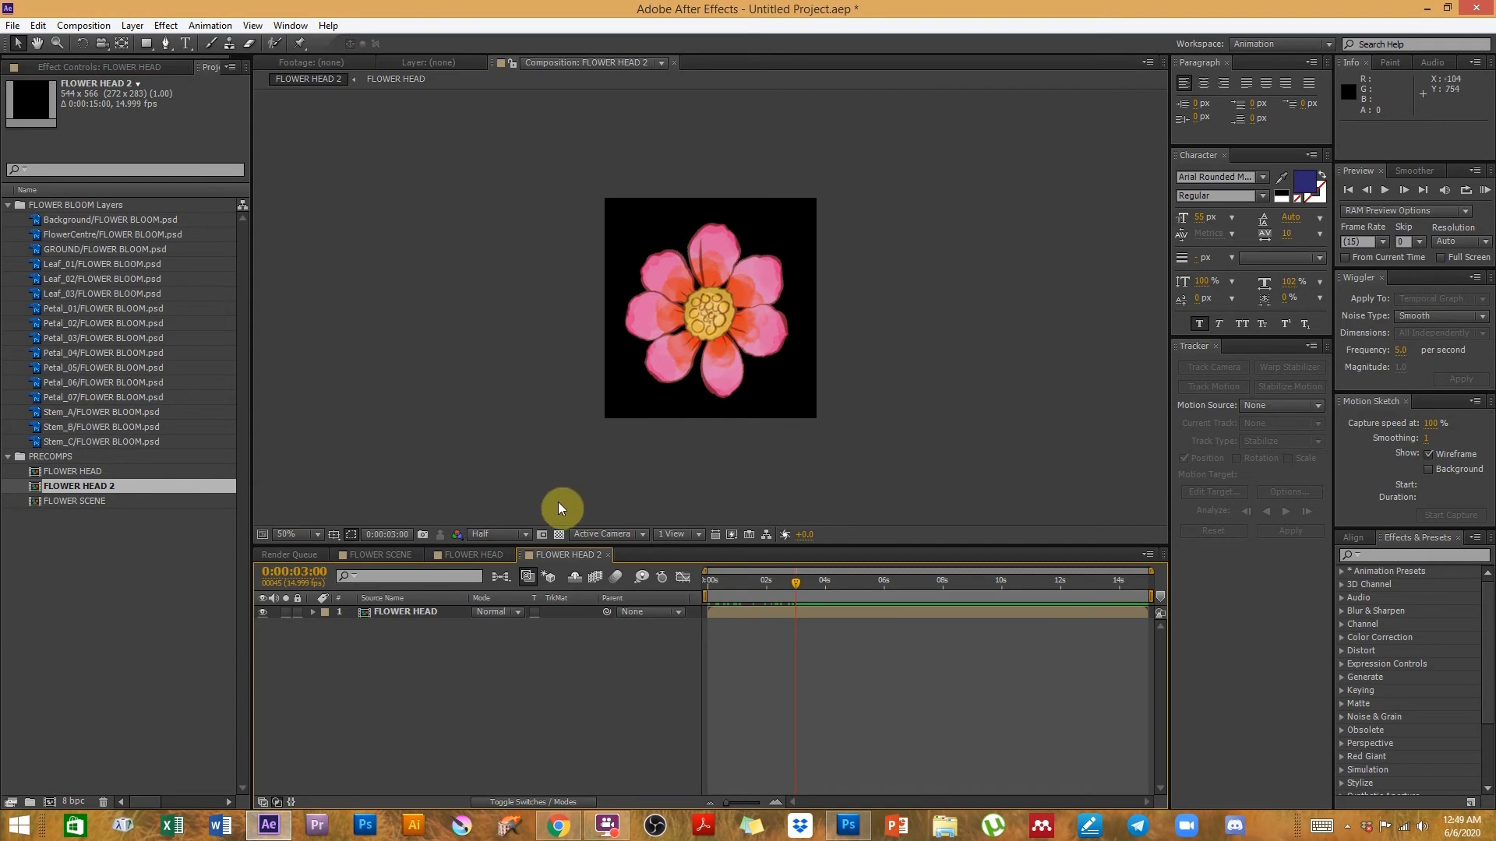
- Enlarge the FLOWER HEAD 2 composition to 760 px wide and 1411 px high
left_click(84, 26)
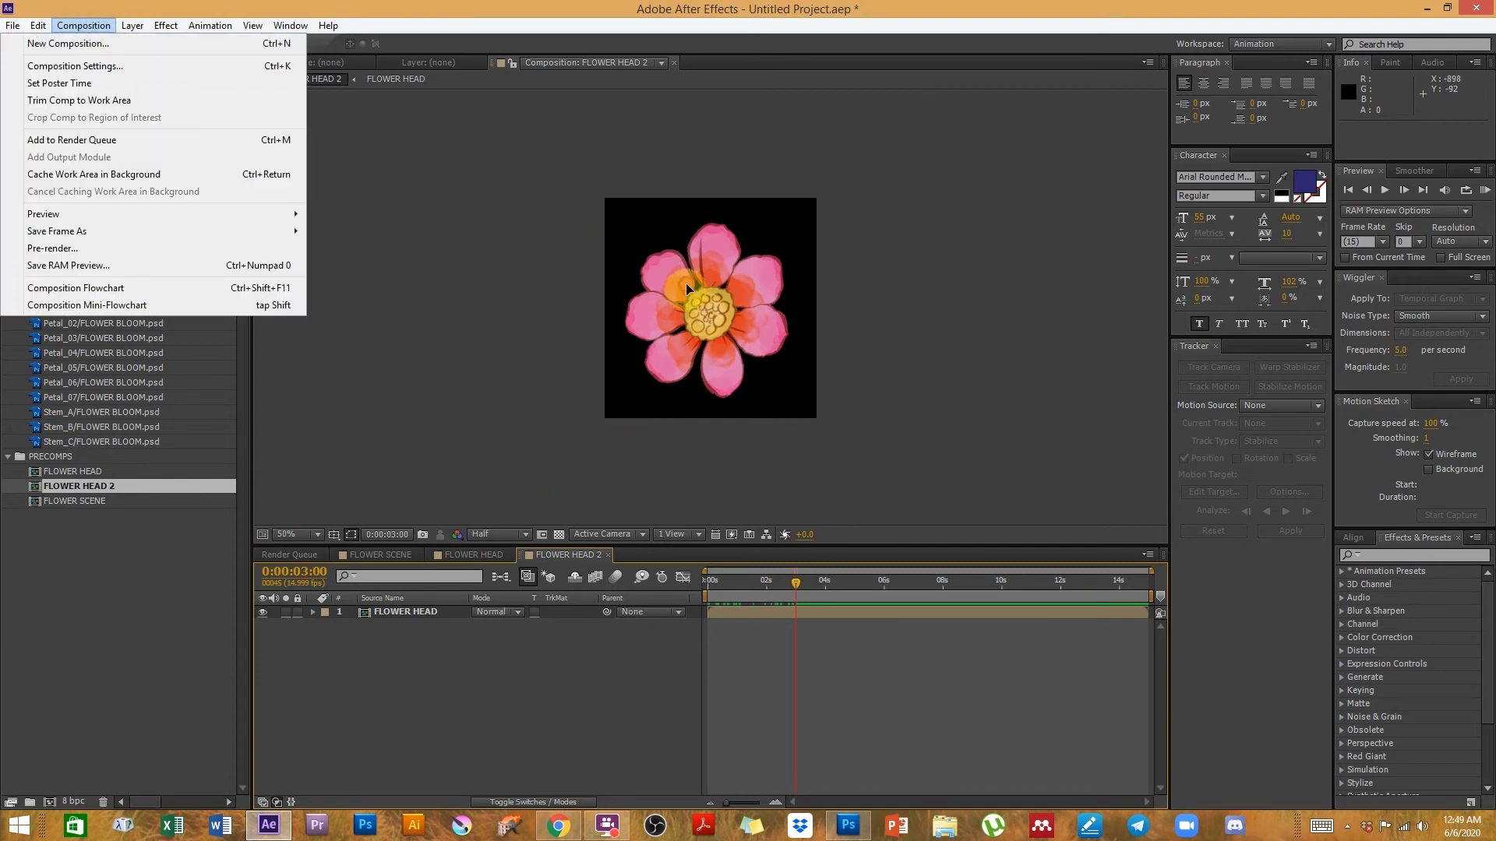
left_click(381, 250)
left_click(83, 25)
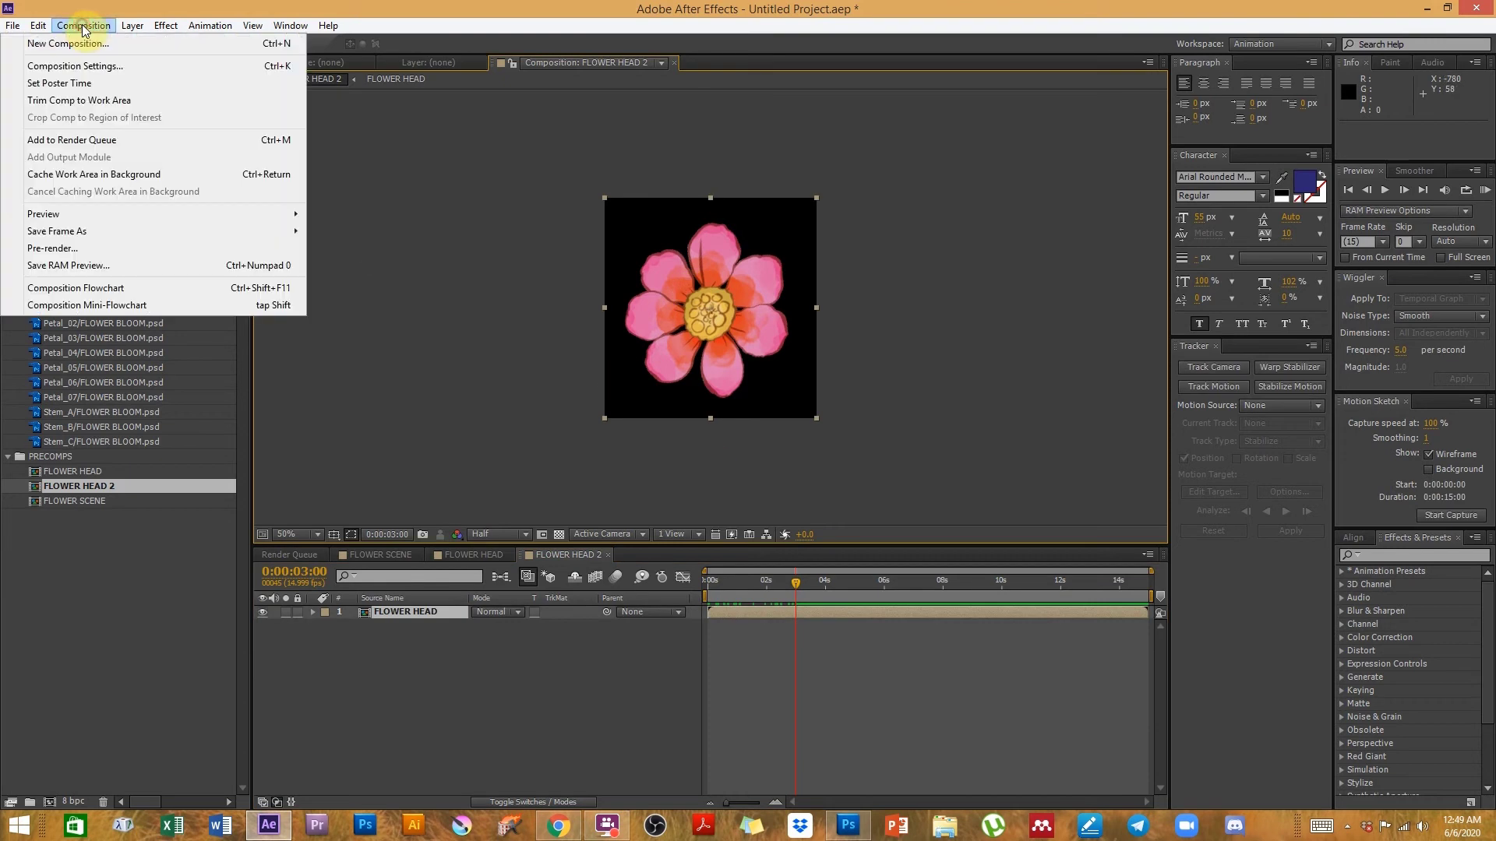
left_click(71, 64)
left_click_drag(1045, 279, 1125, 251)
left_click_drag(1044, 275, 1254, 270)
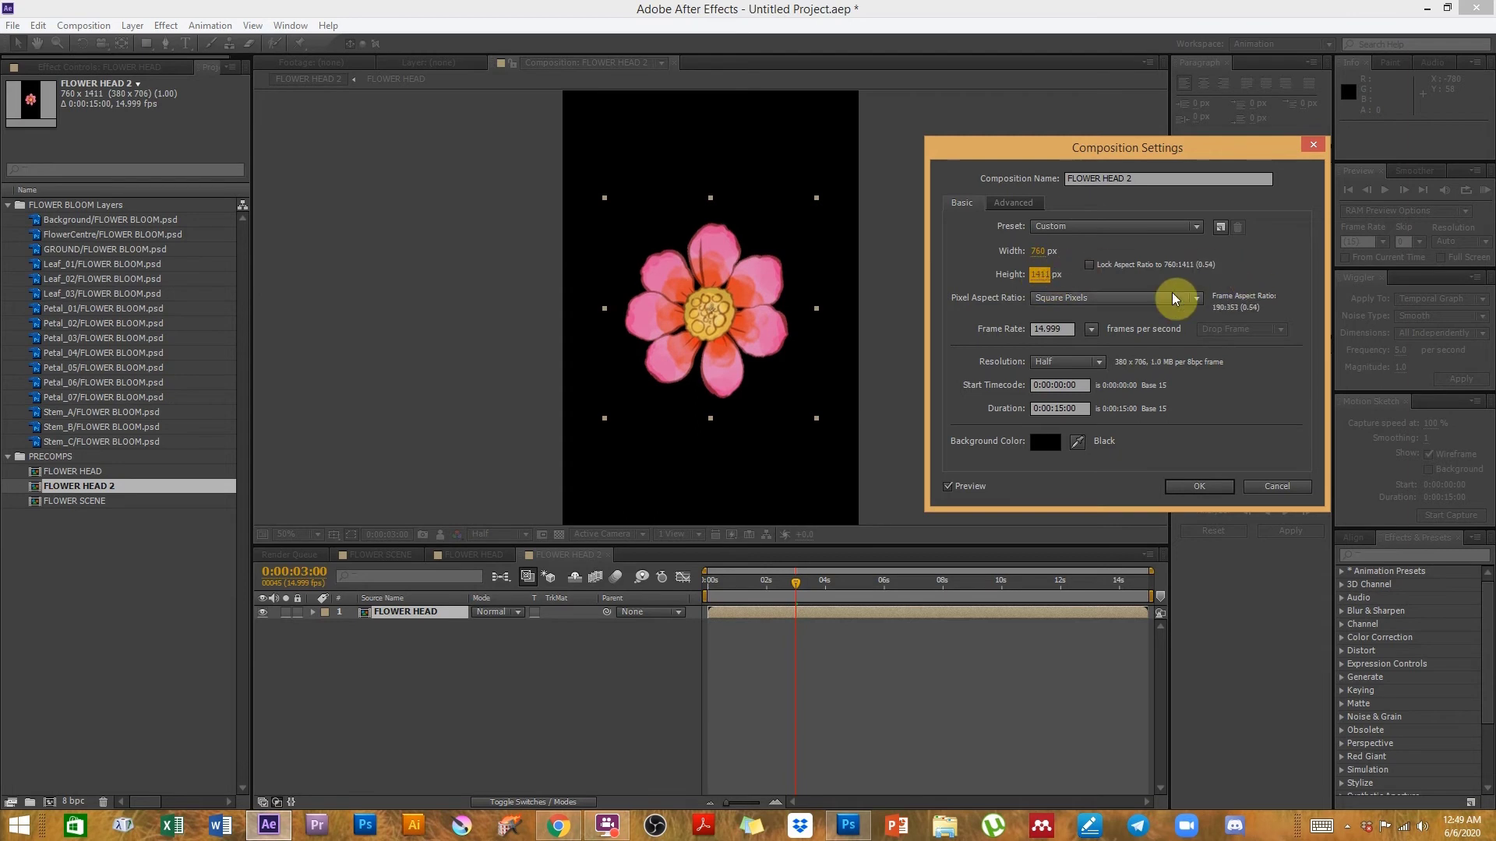
left_click(1188, 487)
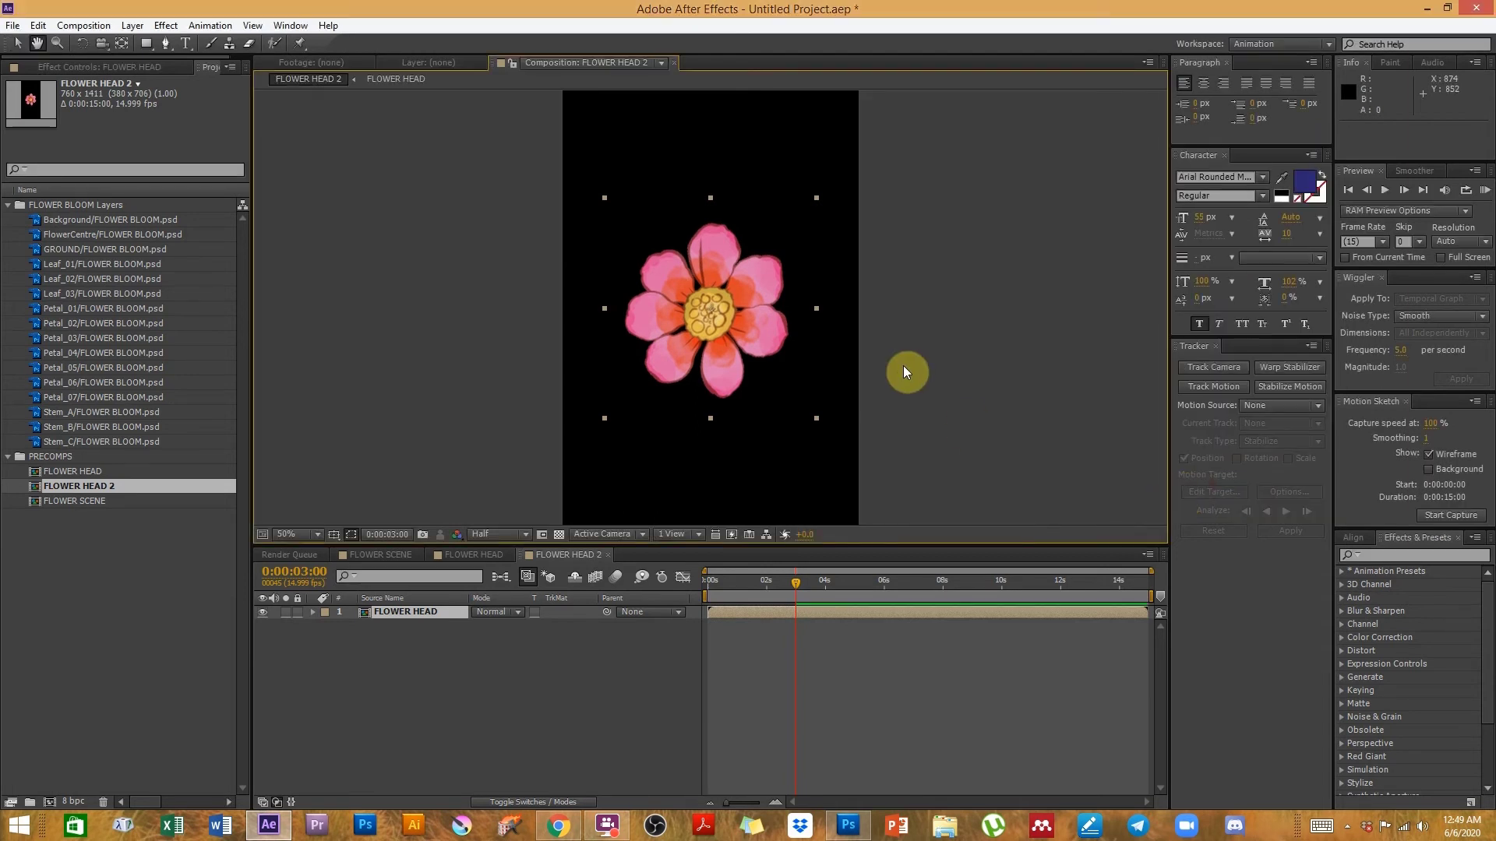
- Move the FLOWER HEAD layer straight up to about position 380, 533.5 to make room for a stem
scroll(901, 370, "down", 1)
left_click(847, 333)
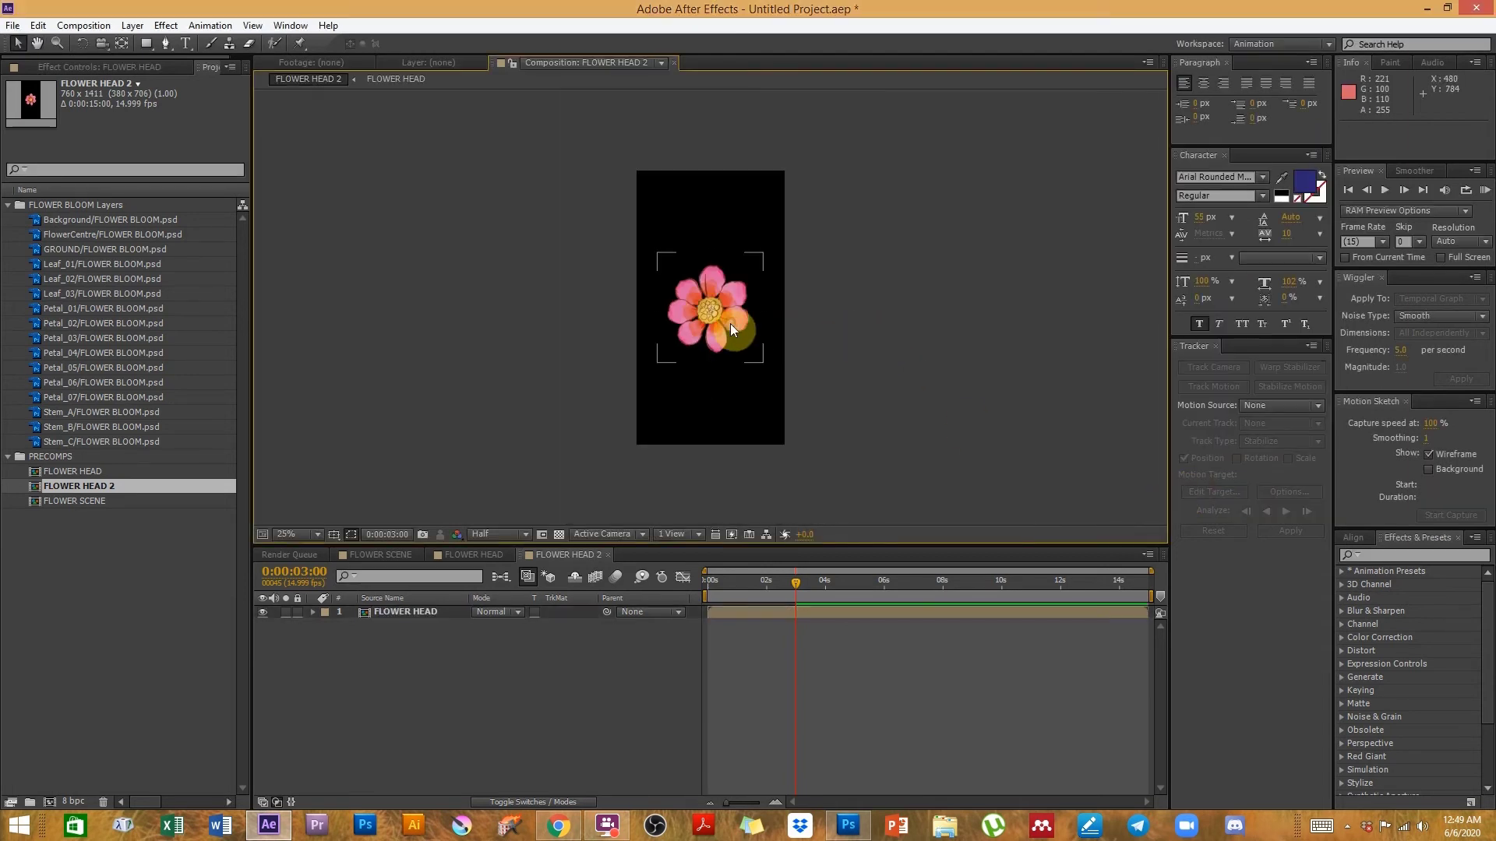
left_click(729, 321)
left_click_drag(733, 314, 733, 280)
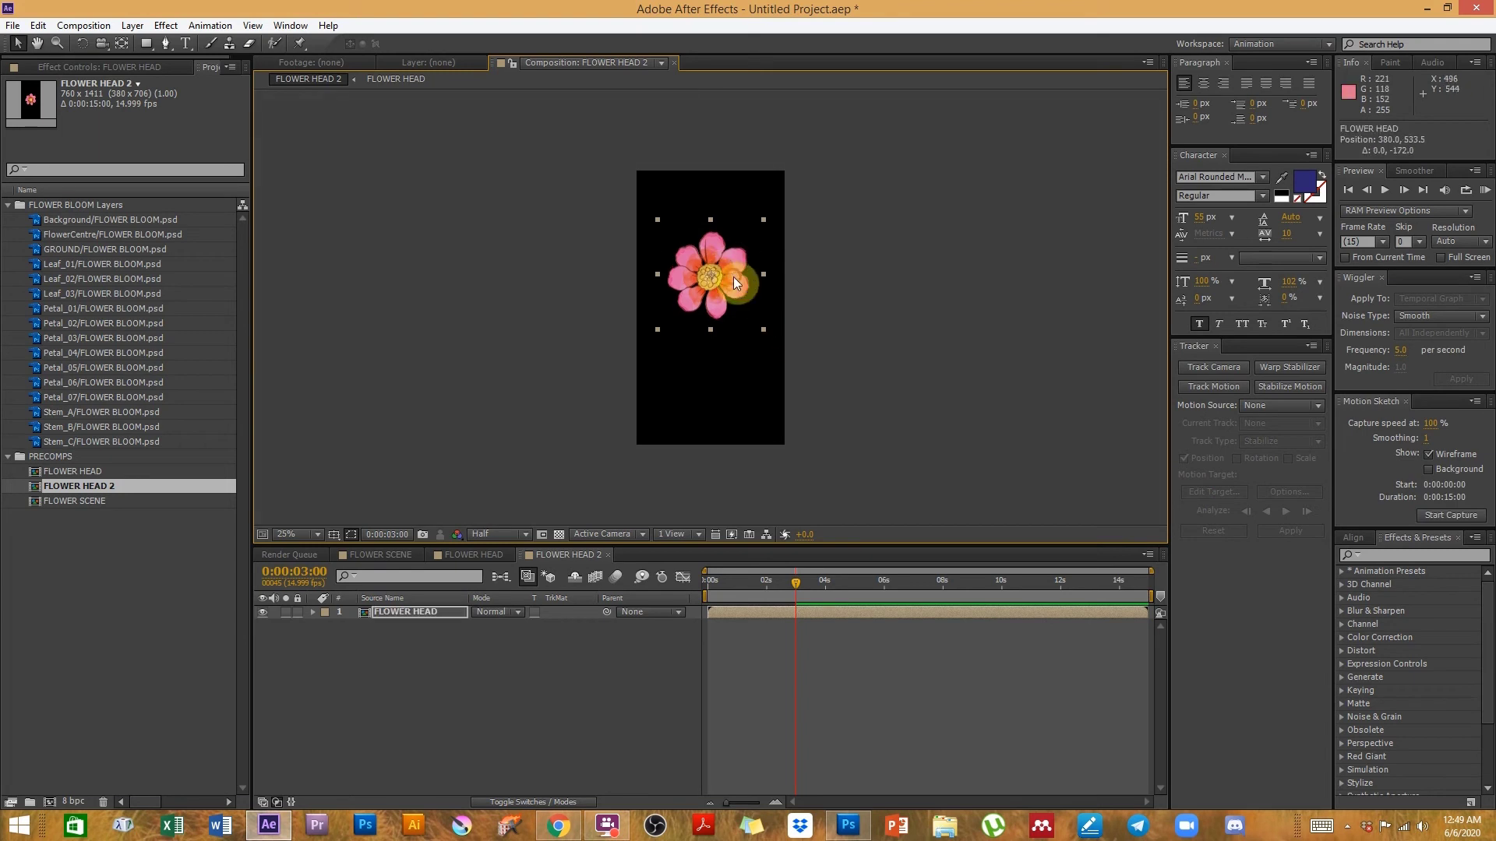
- Add Stem_A to the composition and position it directly beneath the flower head
left_click_drag(94, 413, 705, 401)
key("period")
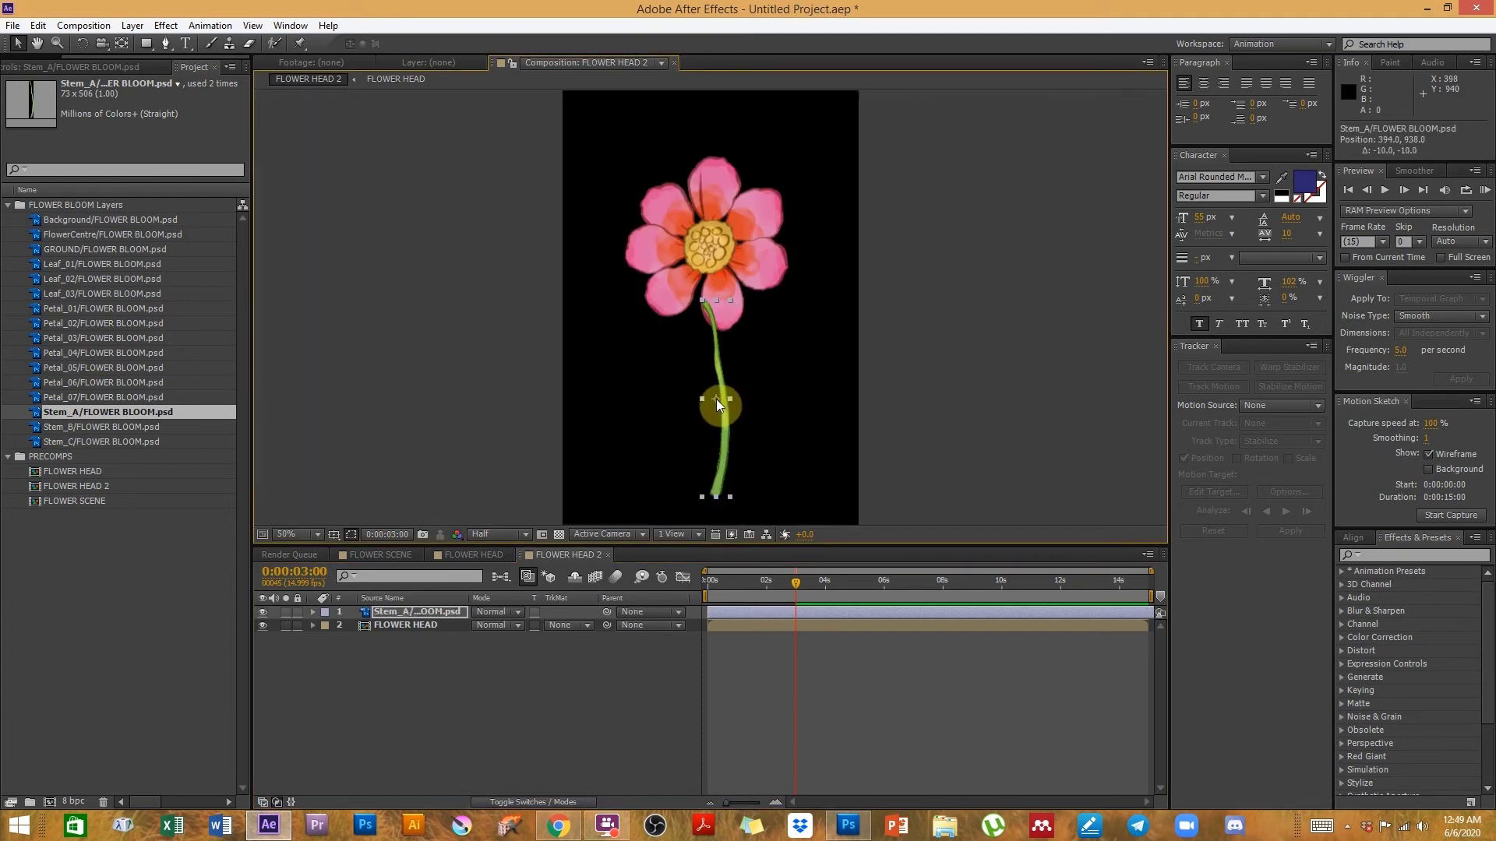
left_click_drag(721, 405, 719, 399)
- Undo a trial scaling of the stem and move its anchor point down to the base of the stem
mouse_move(491, 624)
left_mouse_down()
mouse_move(518, 624)
mouse_move(497, 623)
mouse_move(507, 631)
left_mouse_up()
key("ctrl+z")
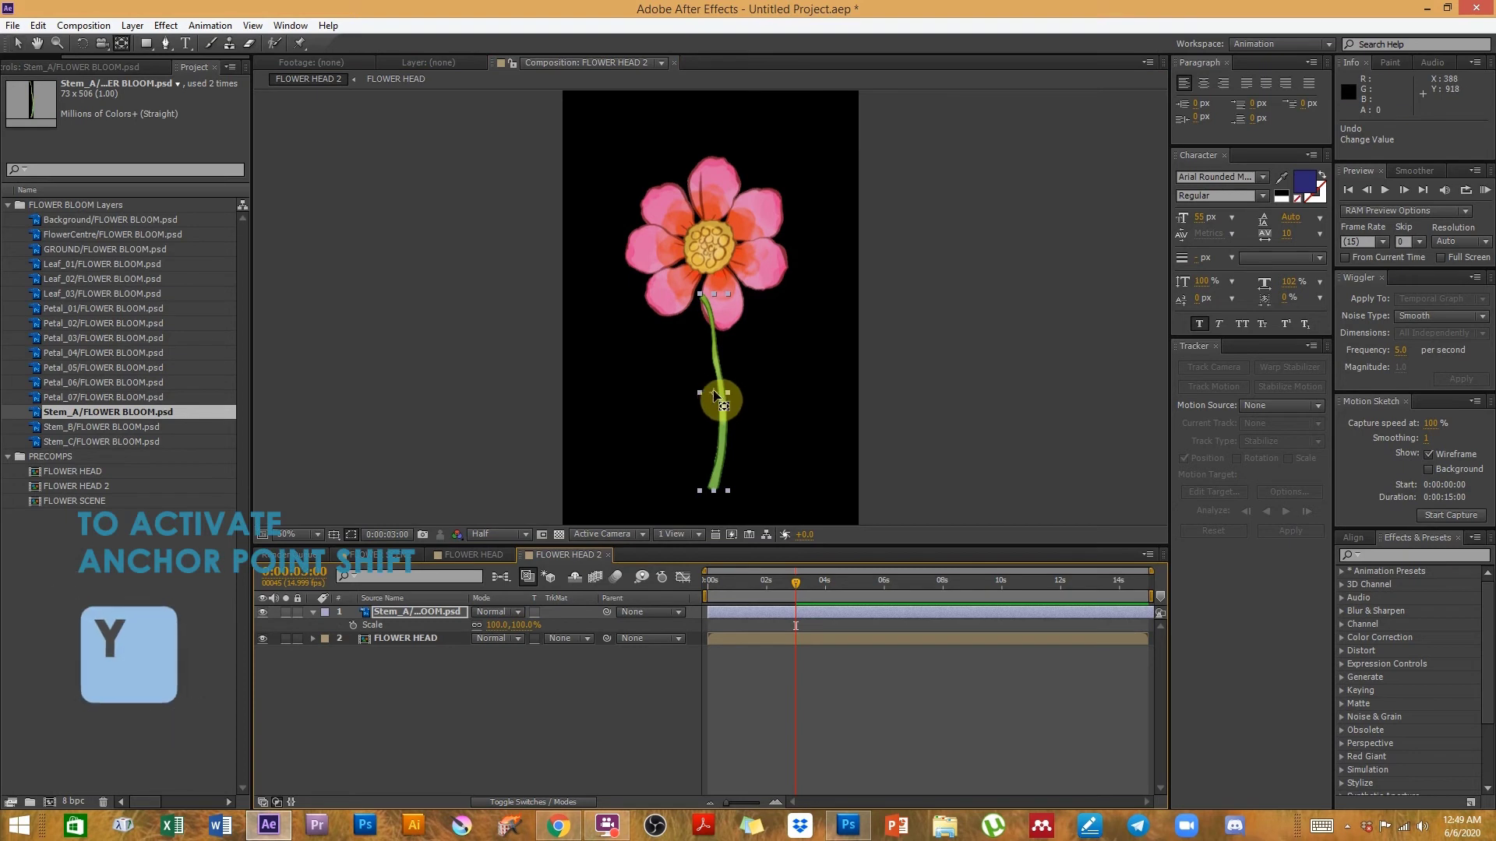
left_click_drag(715, 395, 715, 498)
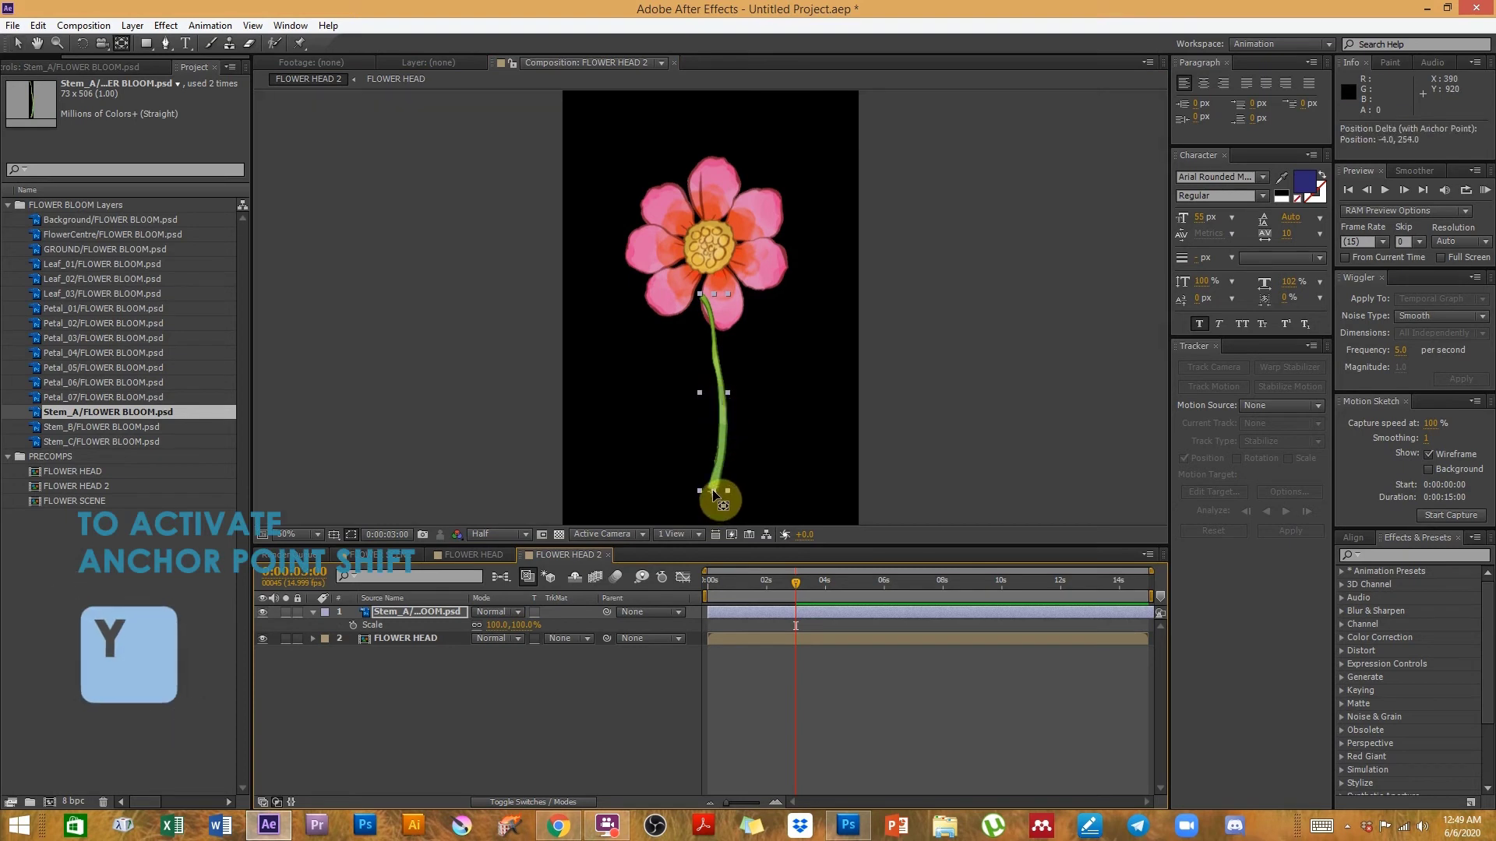
key("v")
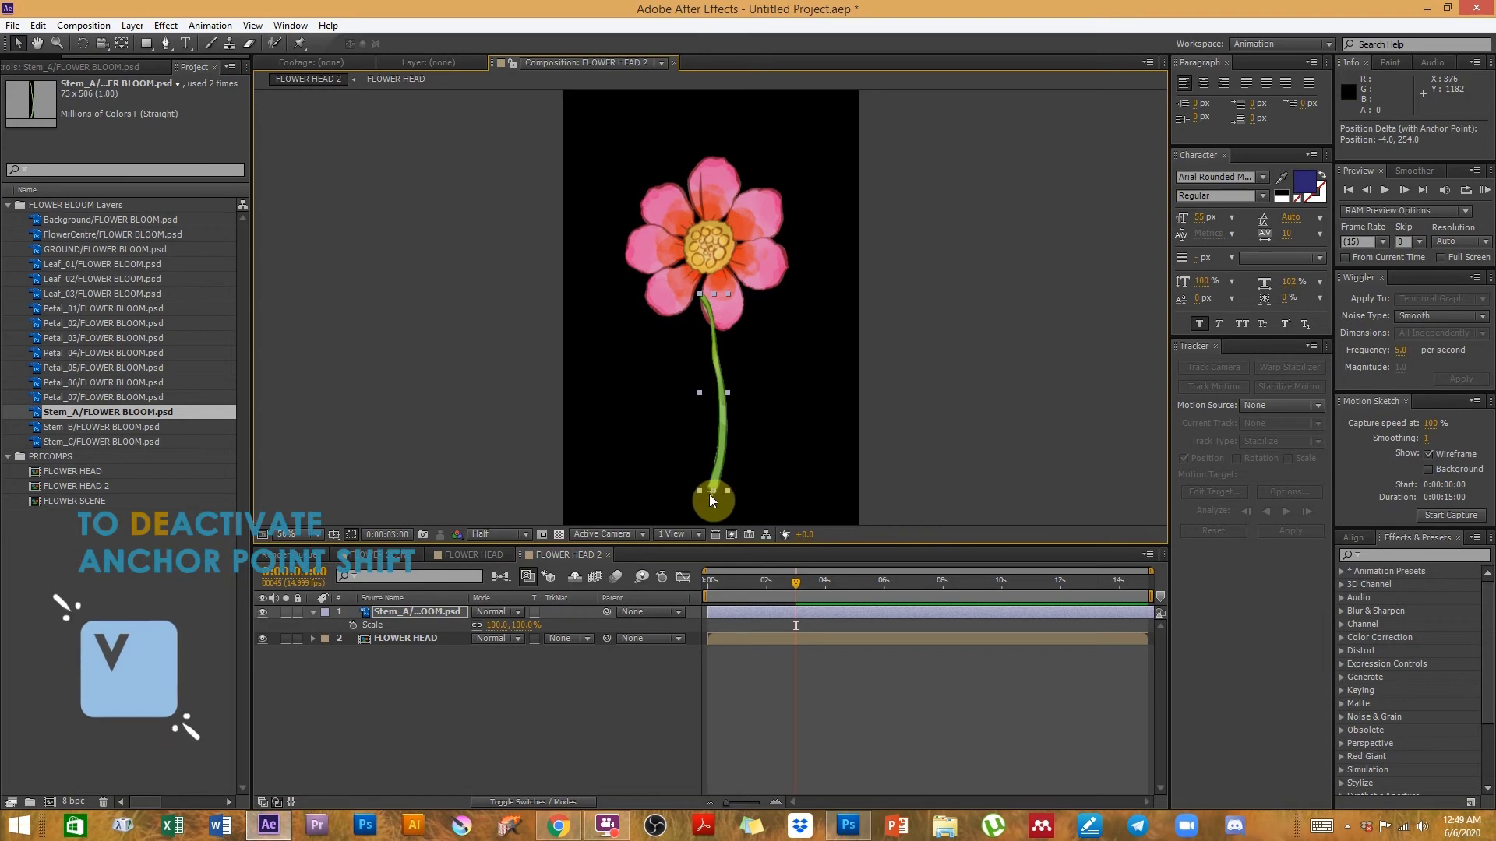
- Move the flower head down so its centre sits on the stem's tip, and stack its layer above Stem_A
left_click(397, 640)
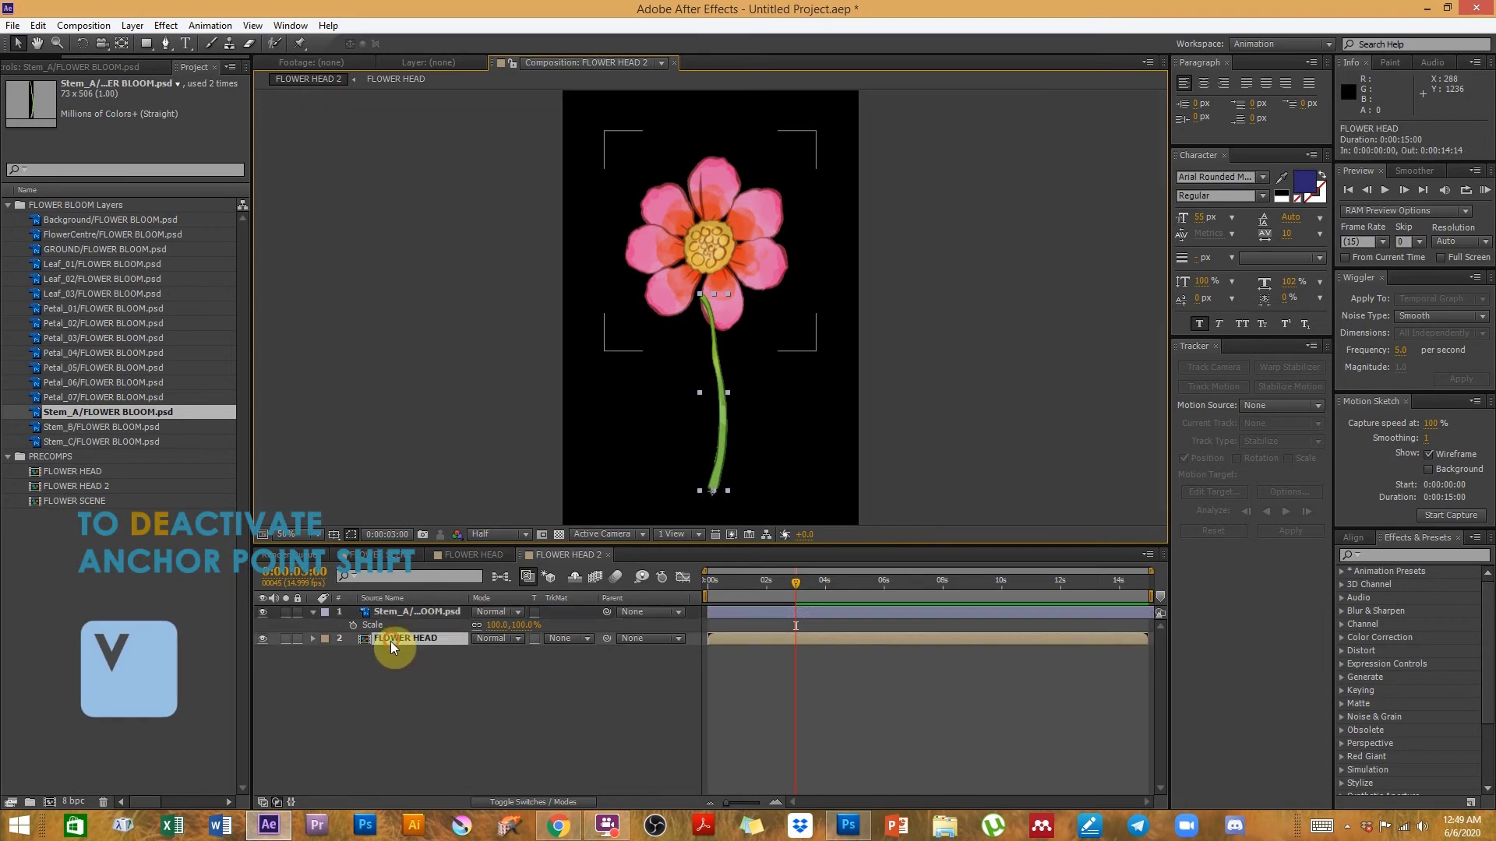
left_click_drag(712, 248, 708, 293)
left_click(452, 641)
left_click_drag(452, 641, 451, 612)
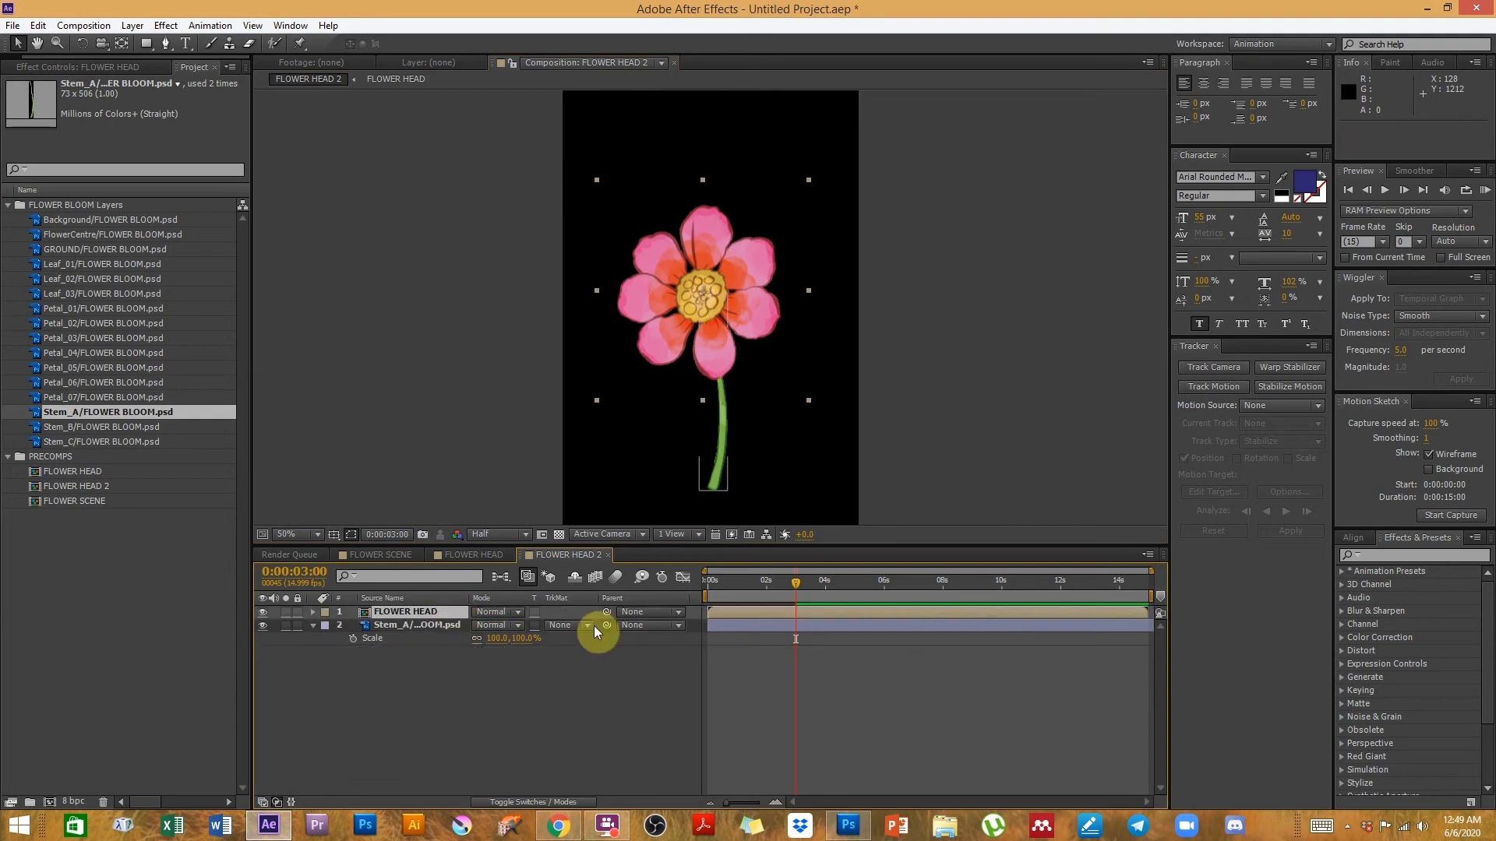
- Parent the FLOWER HEAD layer to the Stem_A layer
left_click(713, 479)
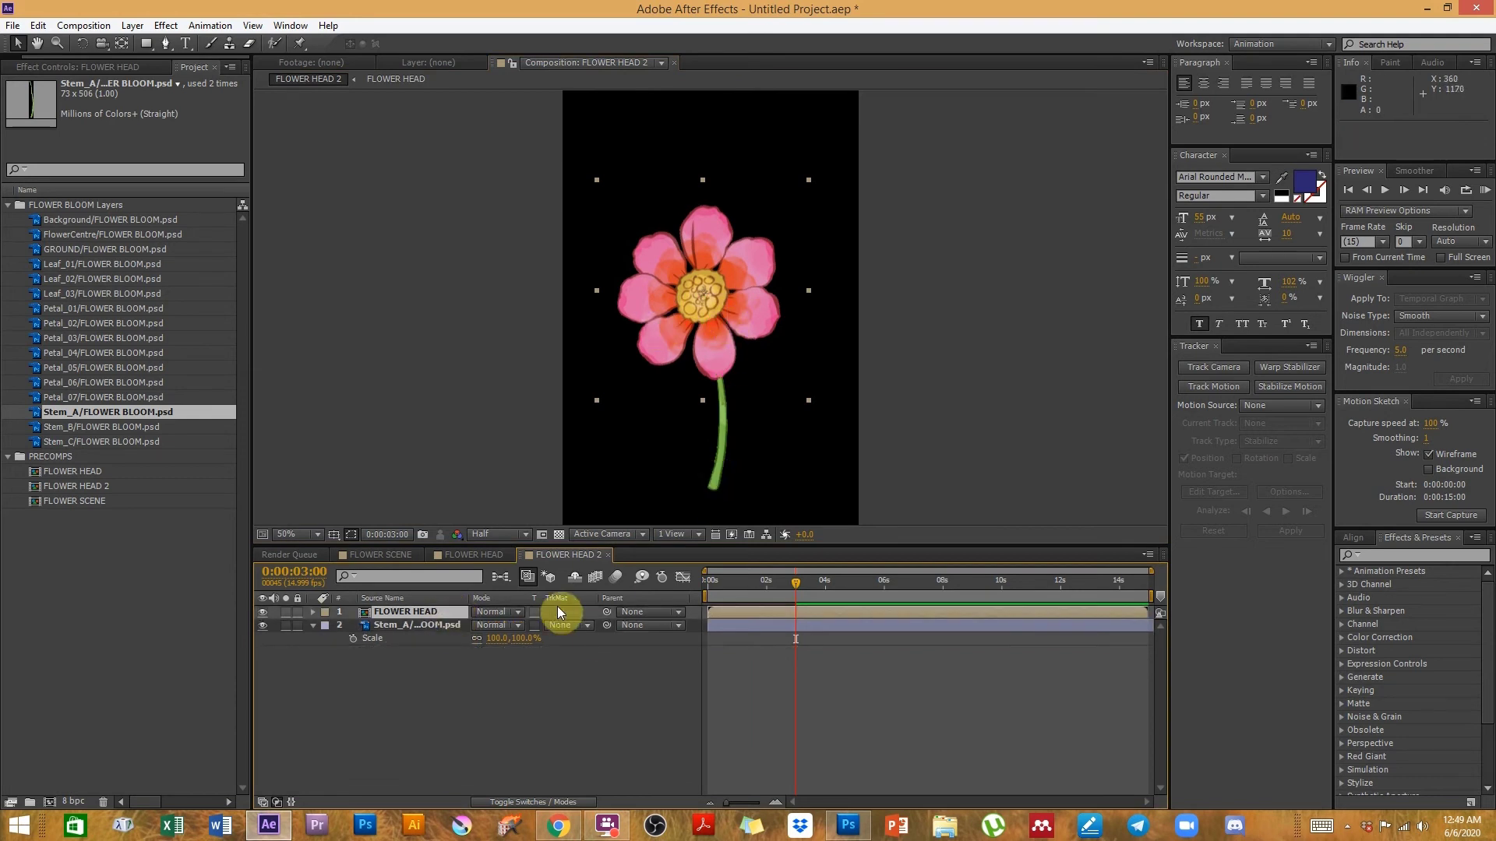
left_click(395, 615)
left_click_drag(605, 612, 409, 633)
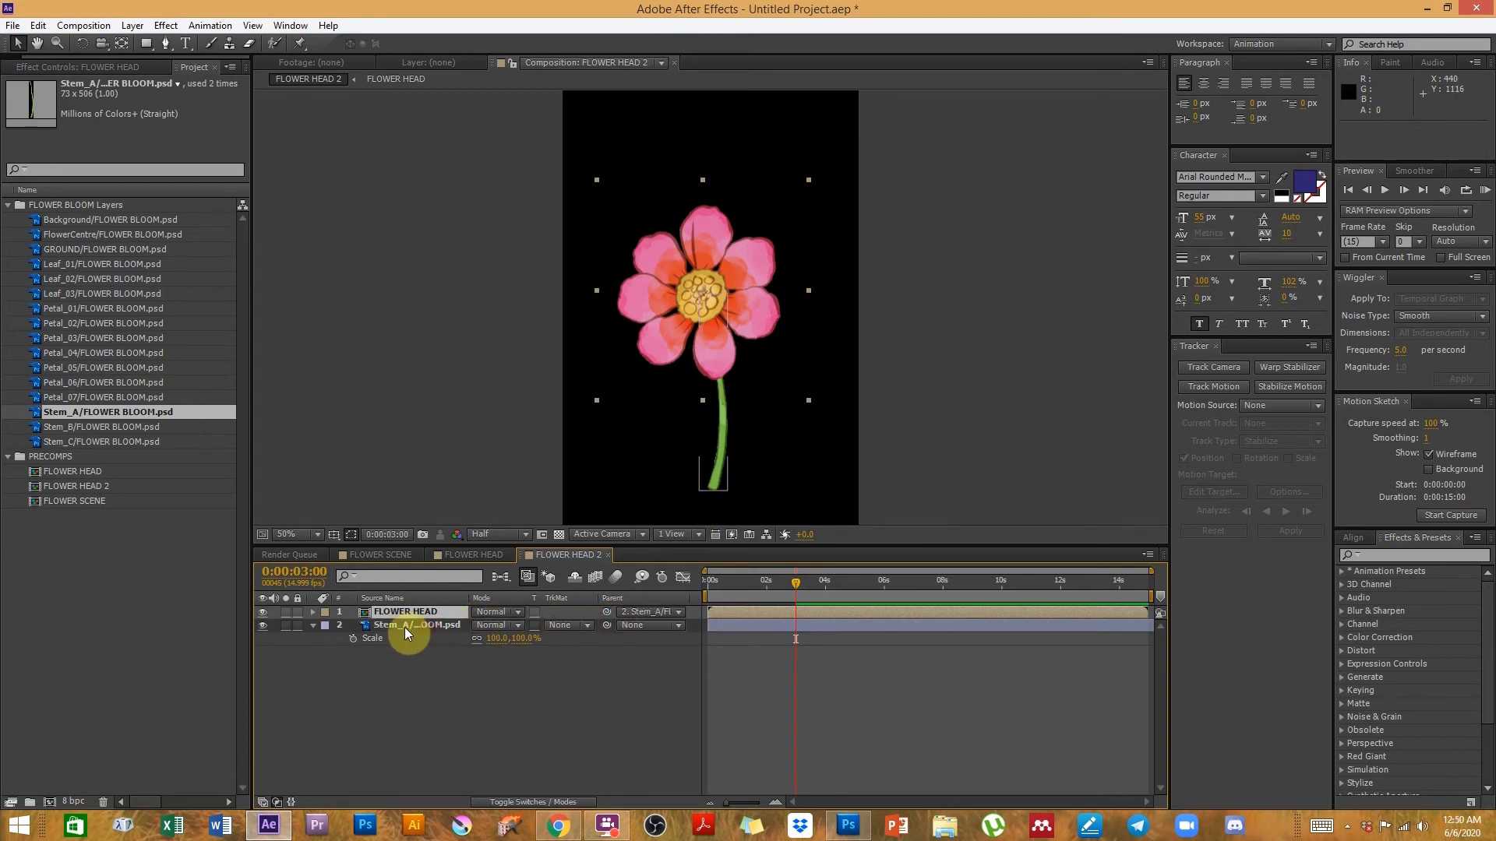
- Select the Stem_A layer and set the current time to 0:00:00:00
left_click(404, 628)
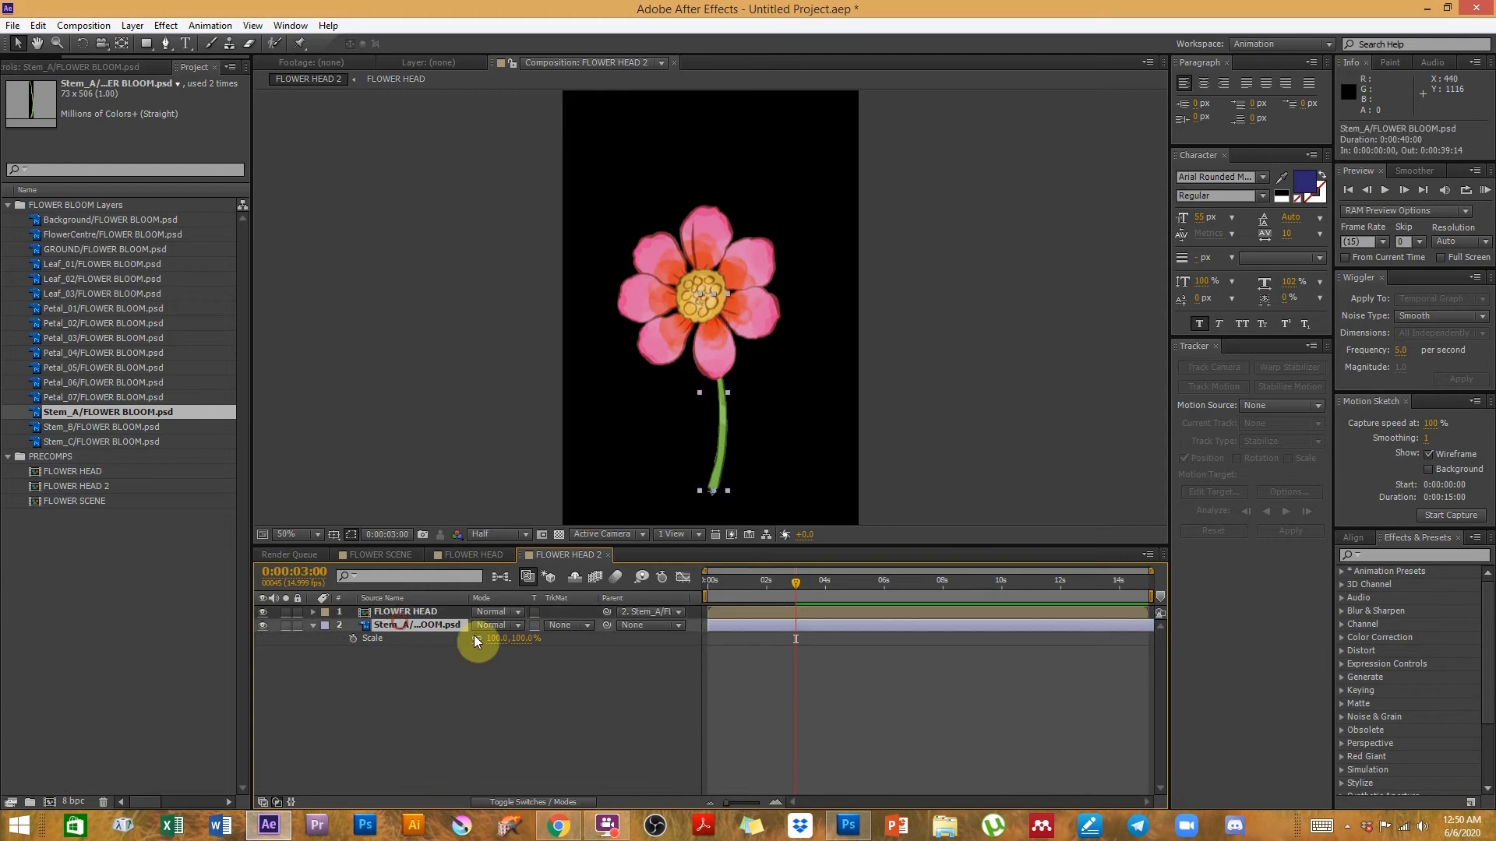
left_click(708, 584)
left_click_drag(709, 586, 721, 589)
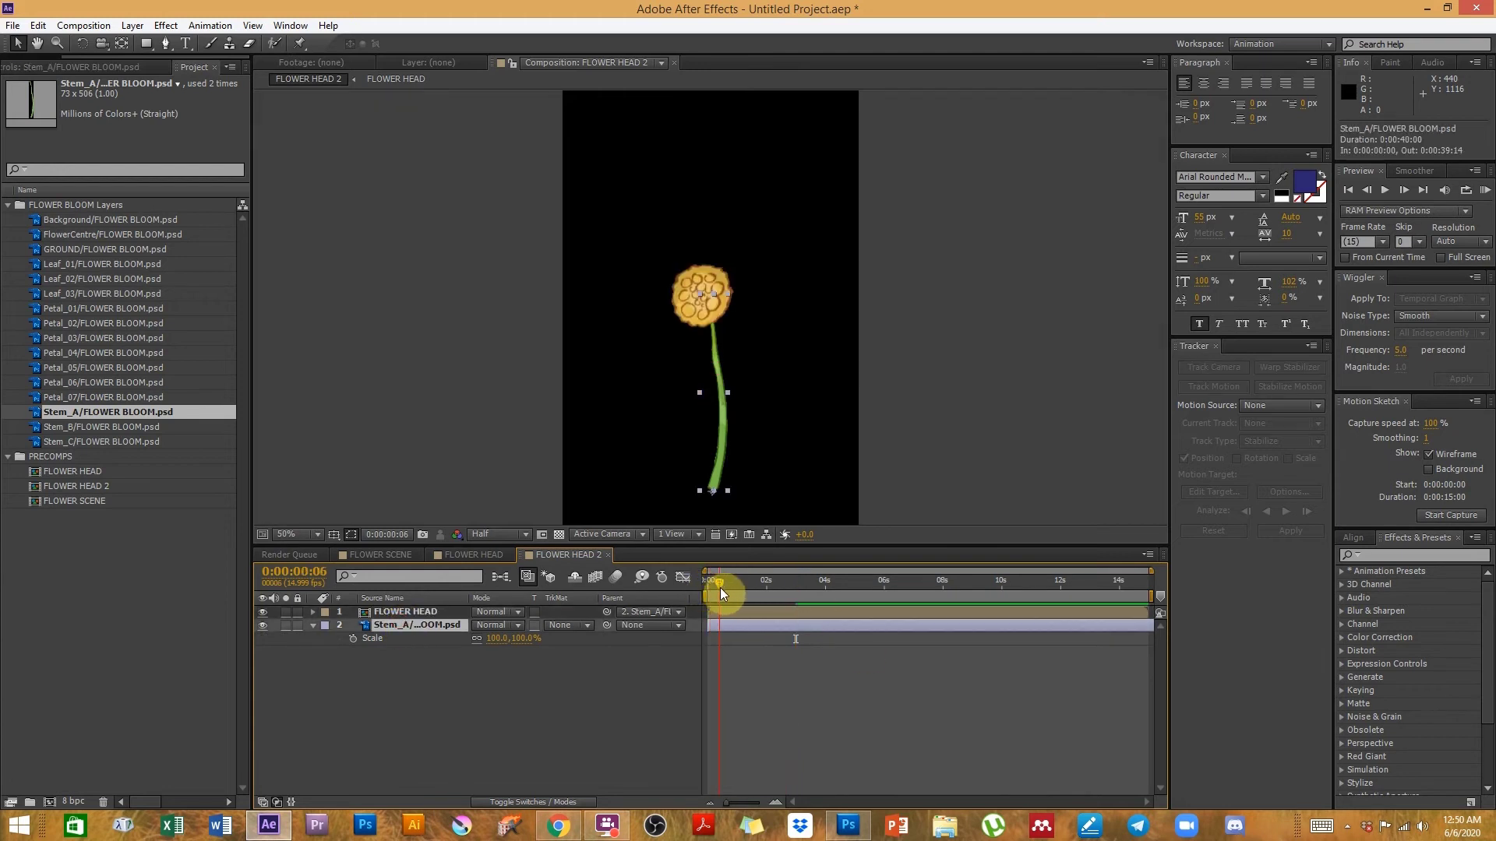
left_click(703, 592)
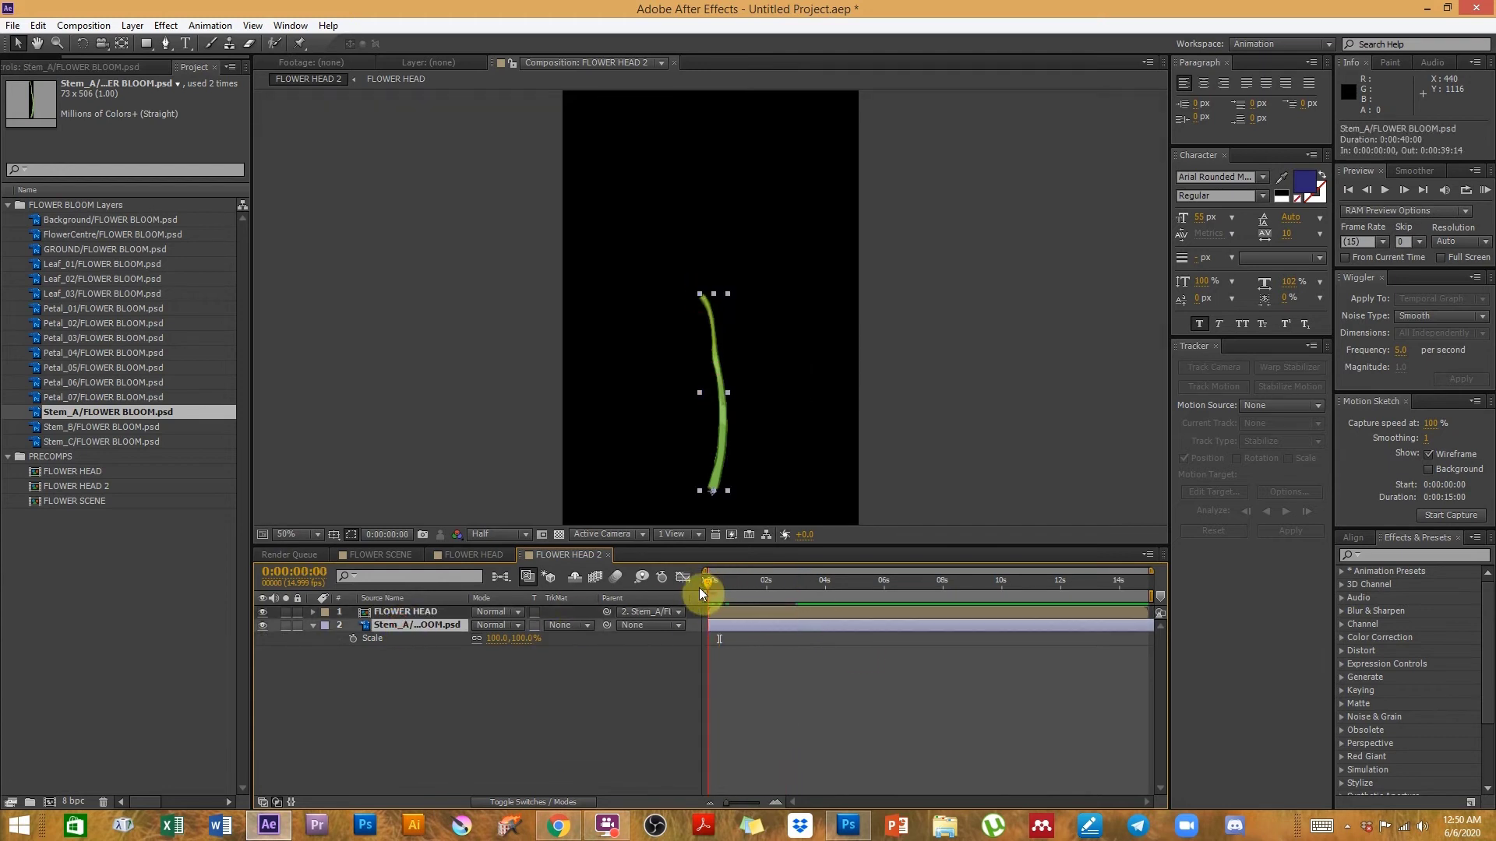
left_click(352, 639)
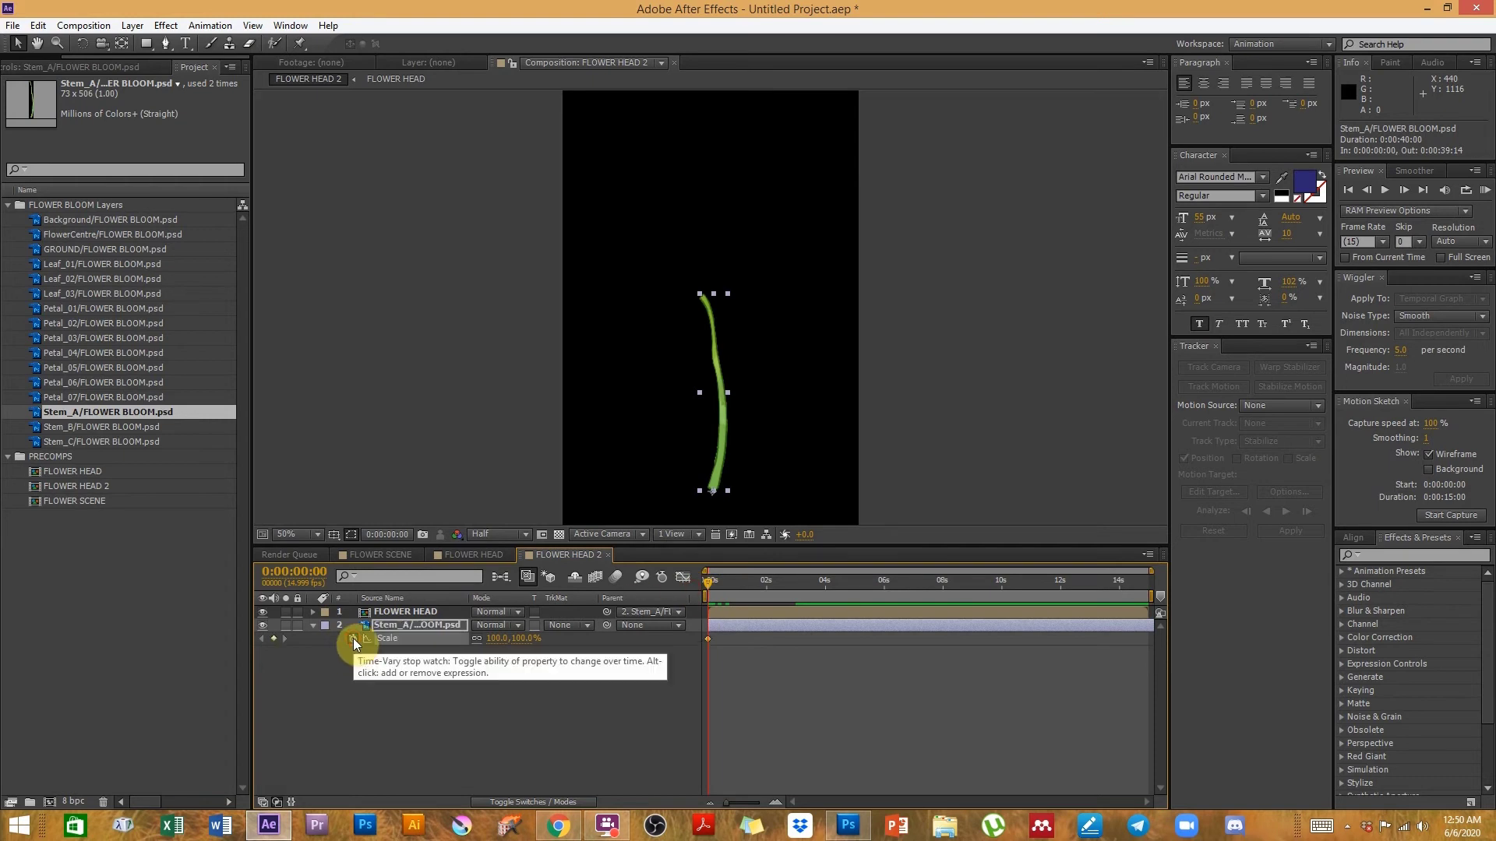
left_click(708, 641)
left_click_drag(708, 640, 749, 639)
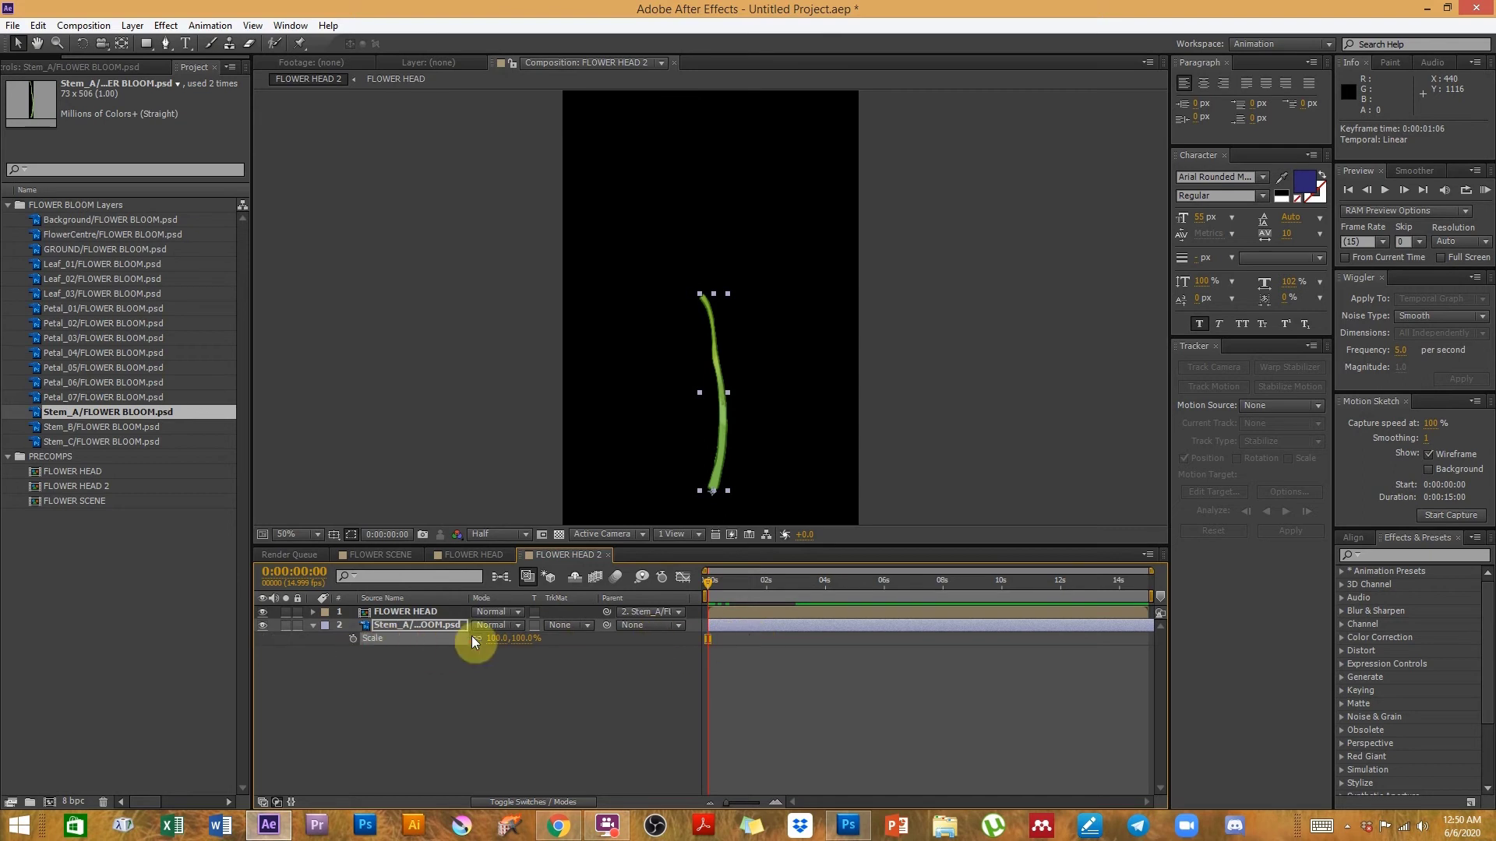
left_click_drag(494, 639, 239, 648)
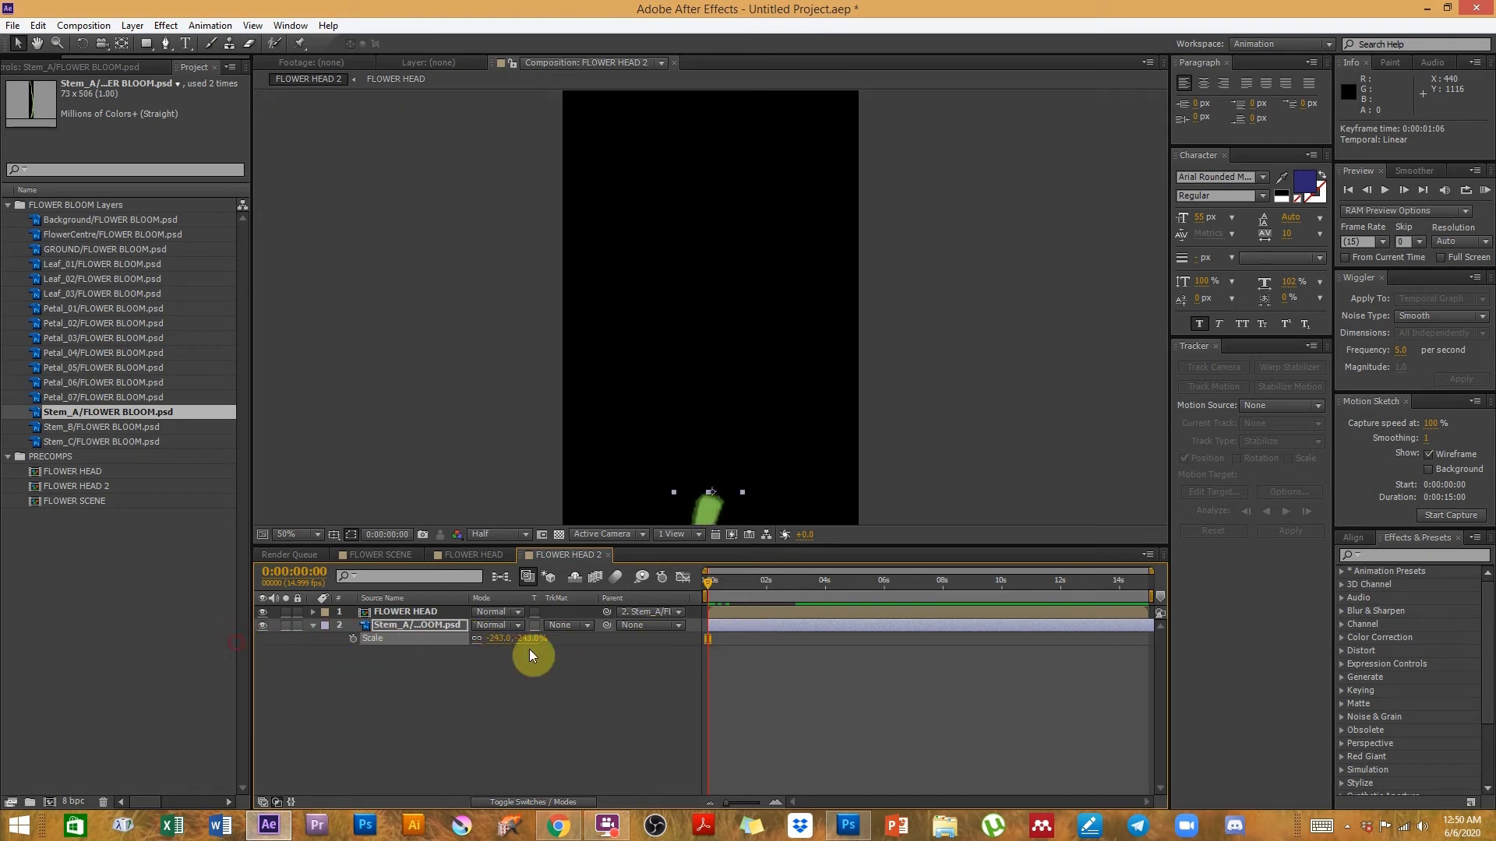
key("ctrl+z")
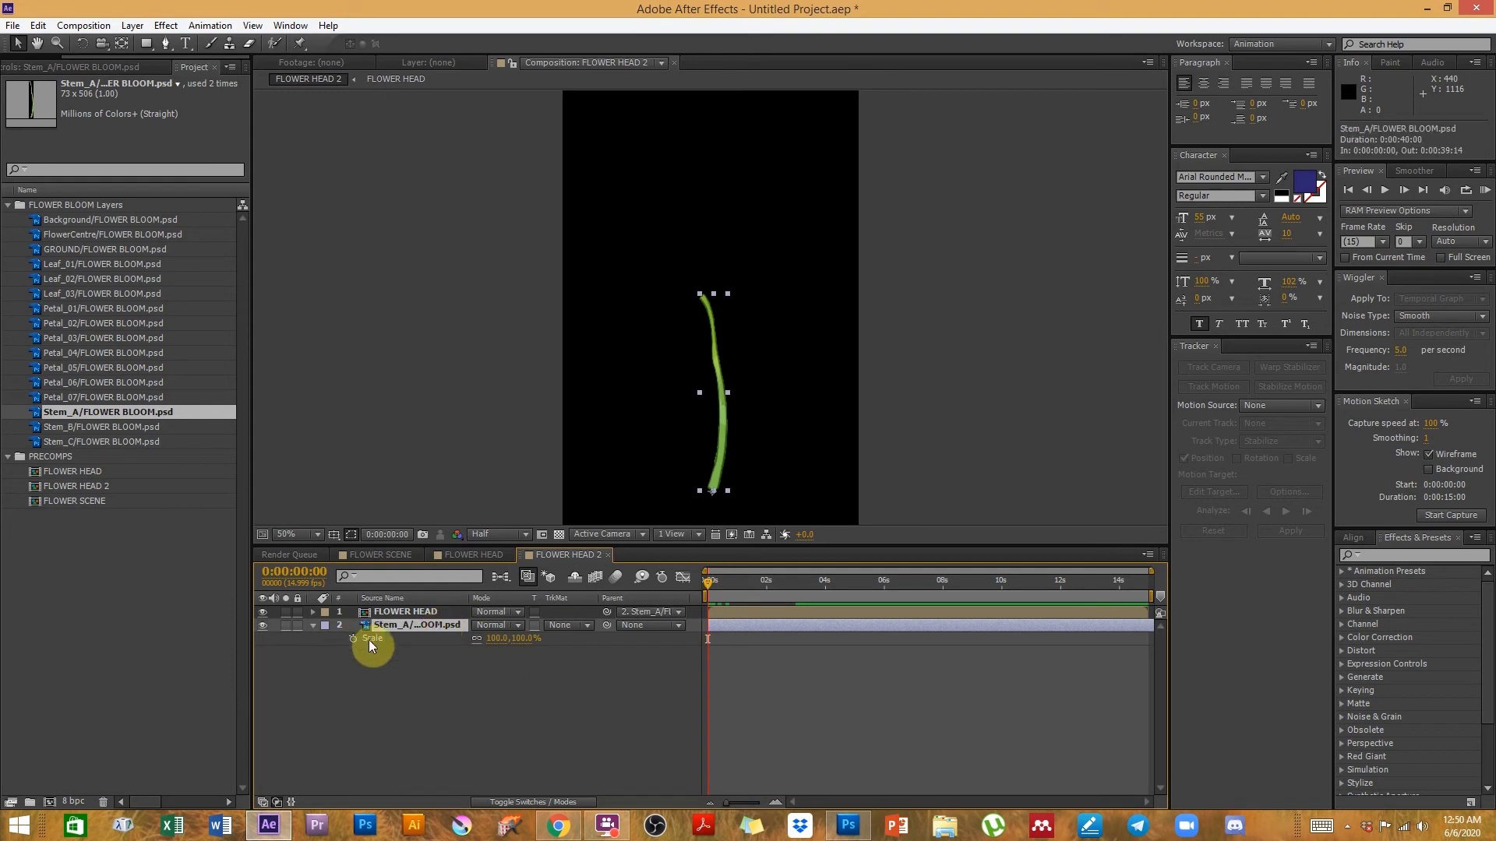
- Keyframe the stem's scale from 0% at 0:00:00:00 to 120% at 0:00:00:10
type("0")
key("Return")
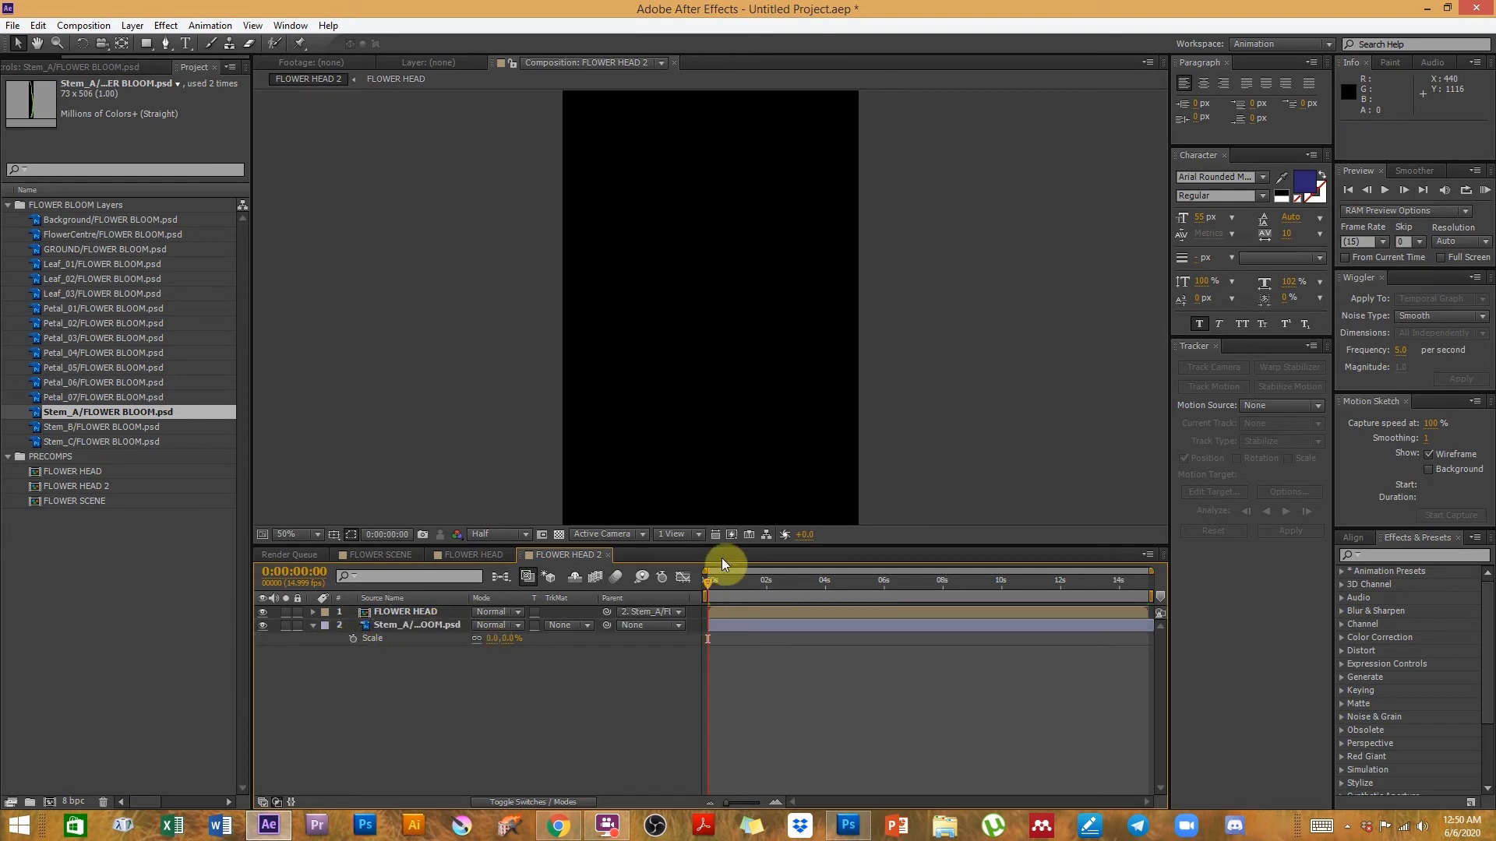
left_click(353, 638)
left_click_drag(724, 589, 727, 590)
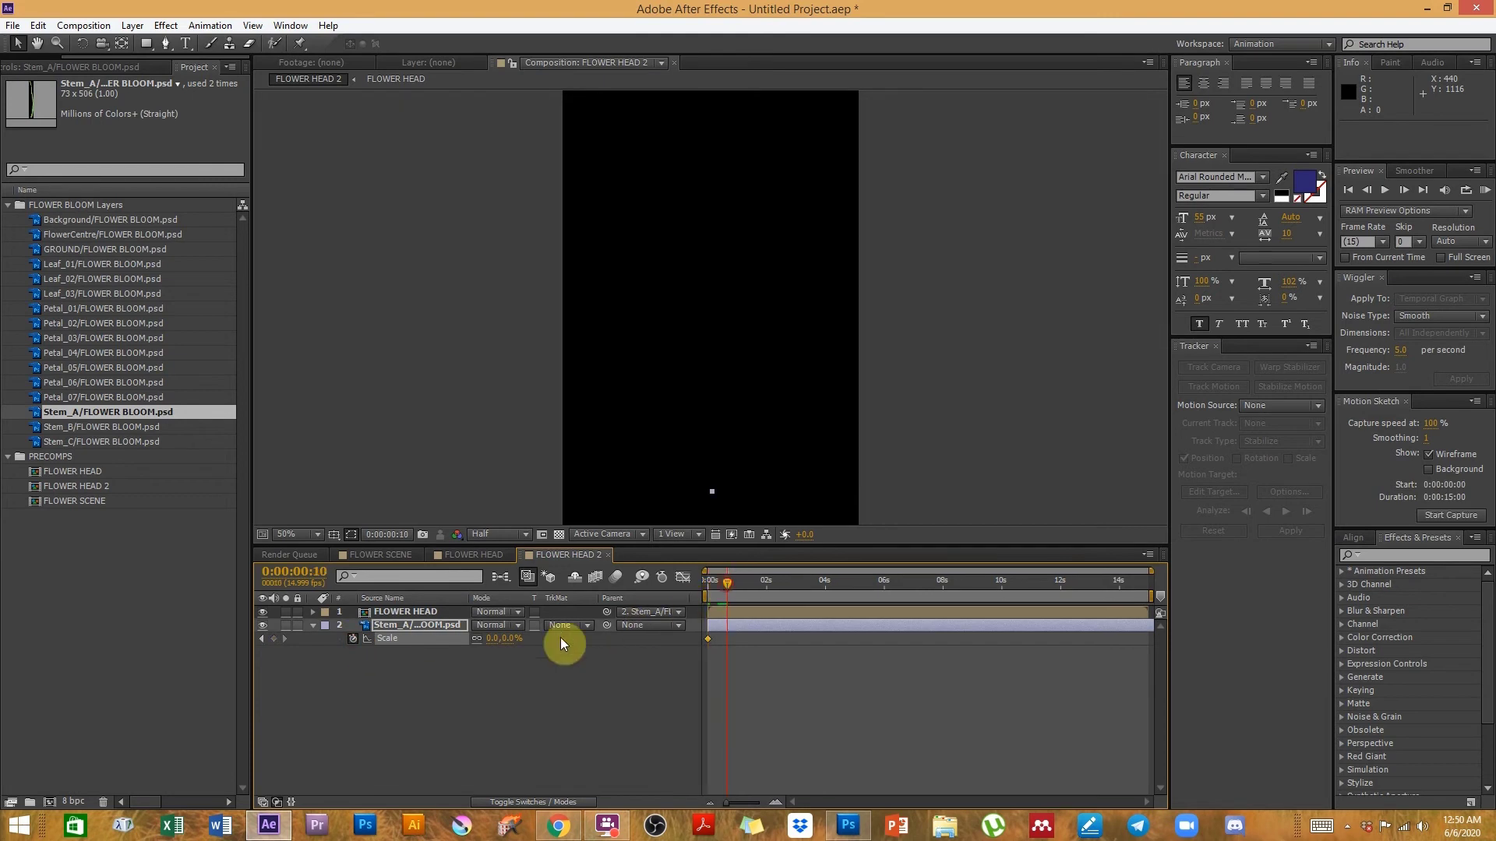
mouse_move(494, 638)
left_mouse_down()
mouse_move(545, 641)
mouse_move(490, 641)
left_mouse_up()
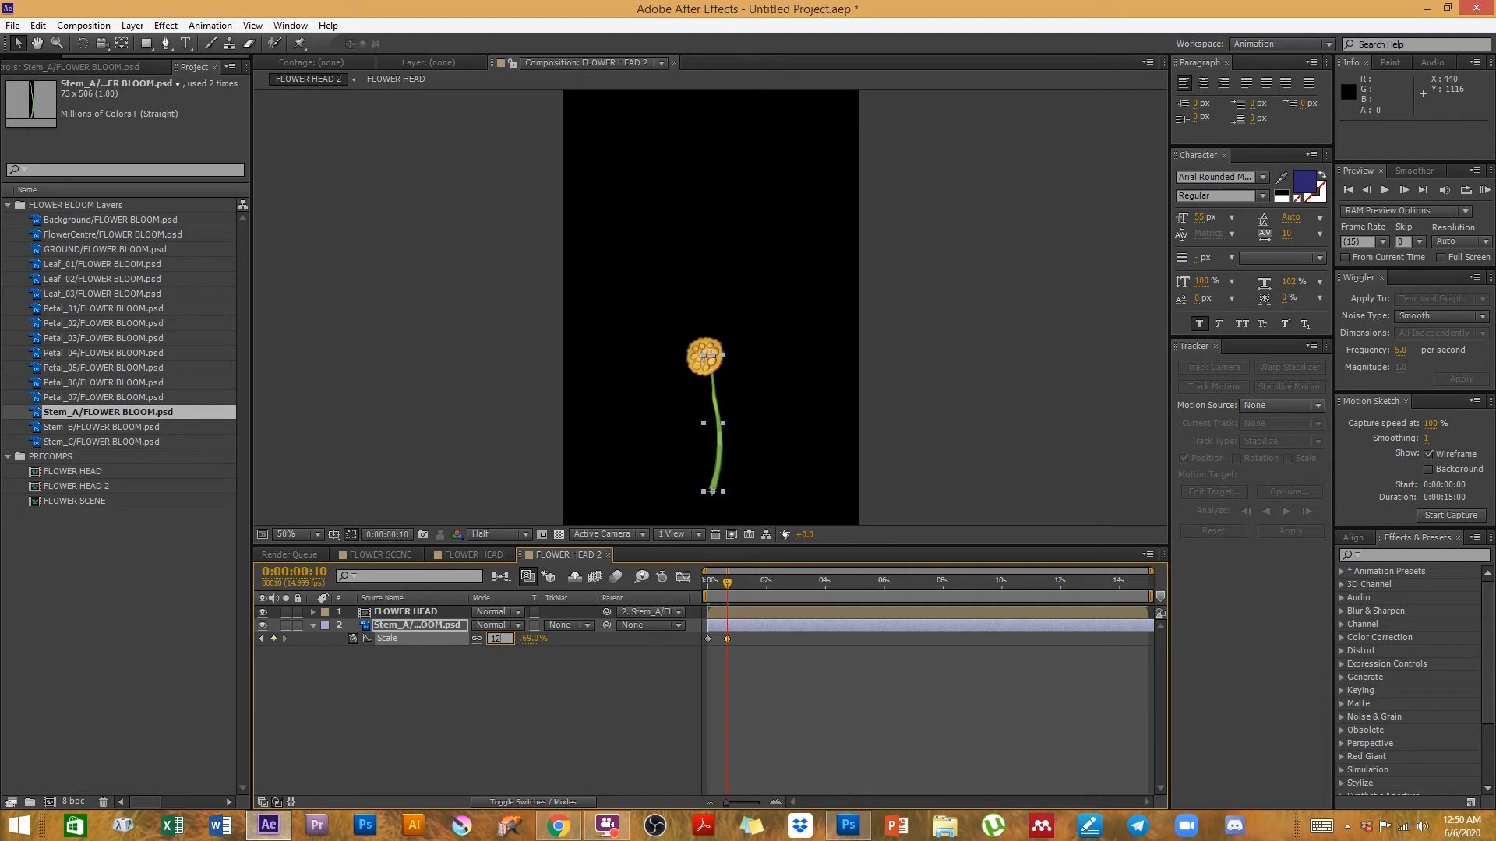
key("Return")
- Shift the stem's 120% scale keyframe slightly earlier and set its scale to 100% at 0:00:01:06
left_click(736, 586)
left_click_drag(736, 585, 749, 590)
left_click(729, 644)
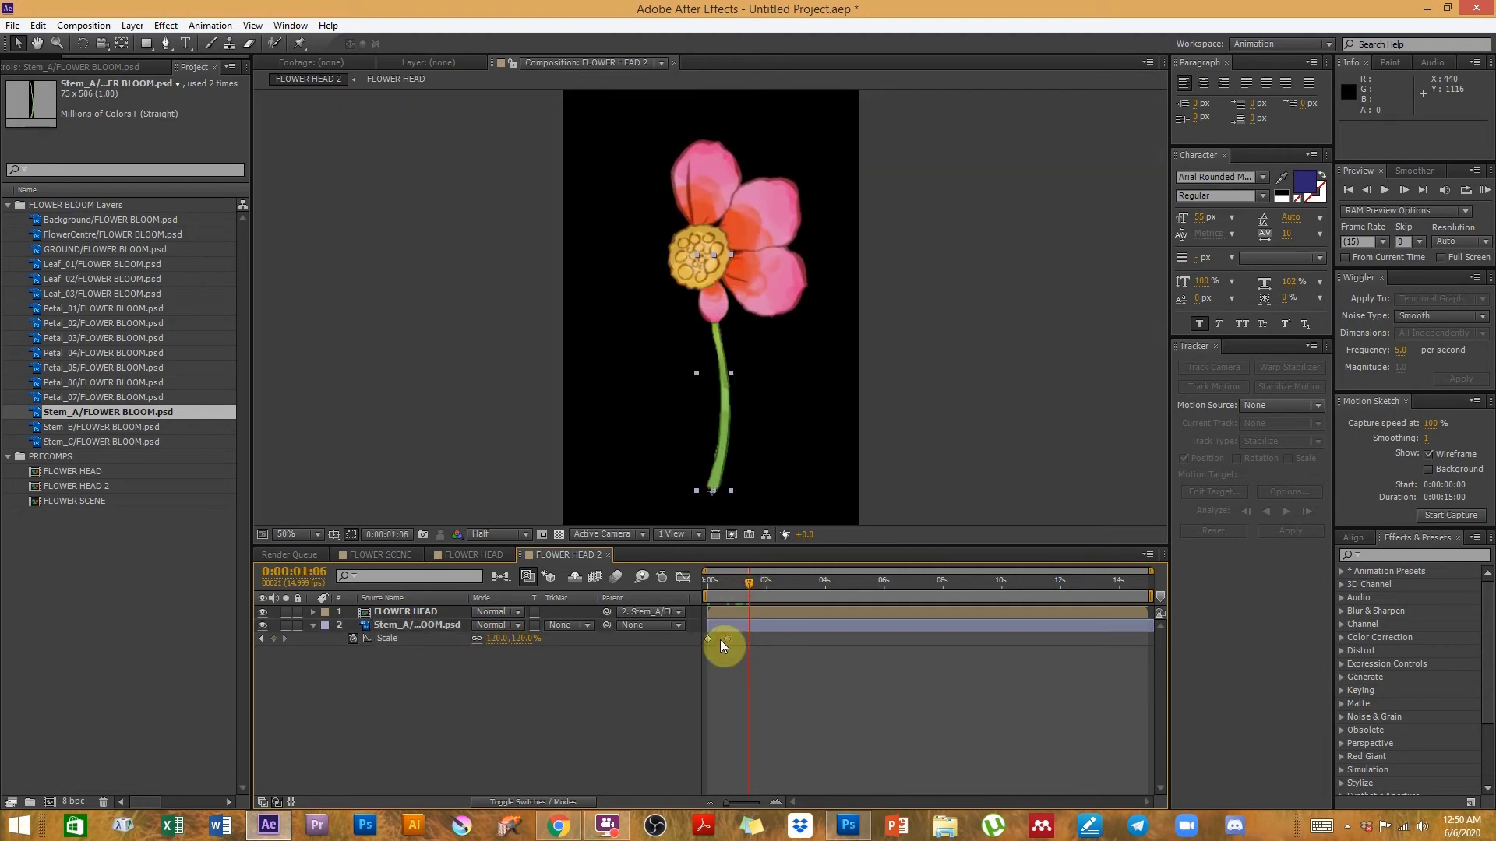
left_click_drag(728, 645, 722, 644)
left_click(496, 638)
type("100")
key("Return")
left_click(806, 693)
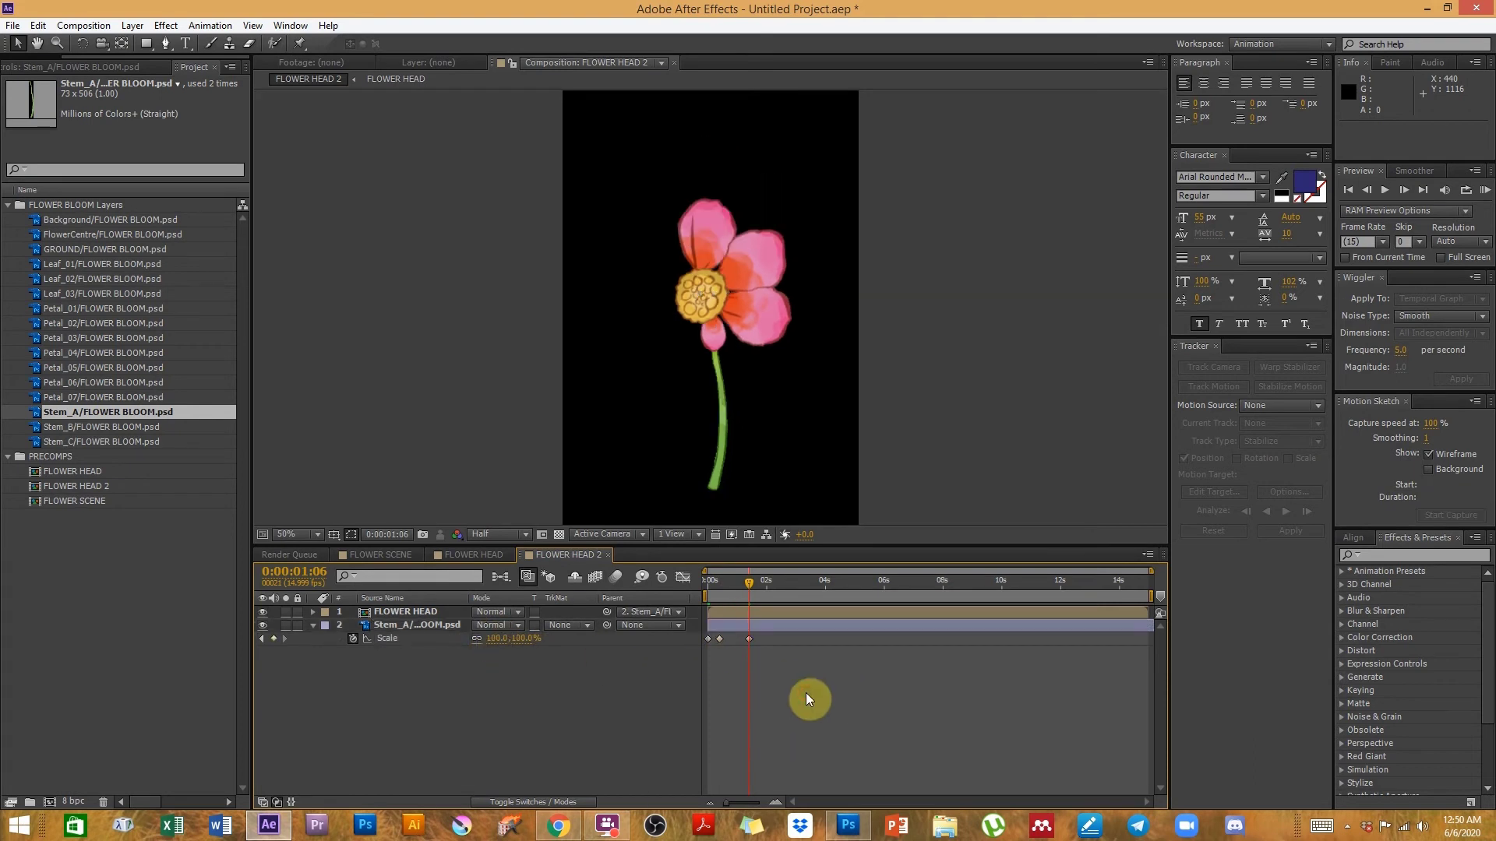
- Scrub from the start to 0:00:02:09 to review the growing stem and blooming flower
key("equal")
key("equal")
scroll(805, 693, "left", 3)
left_click_drag(709, 588, 1009, 586)
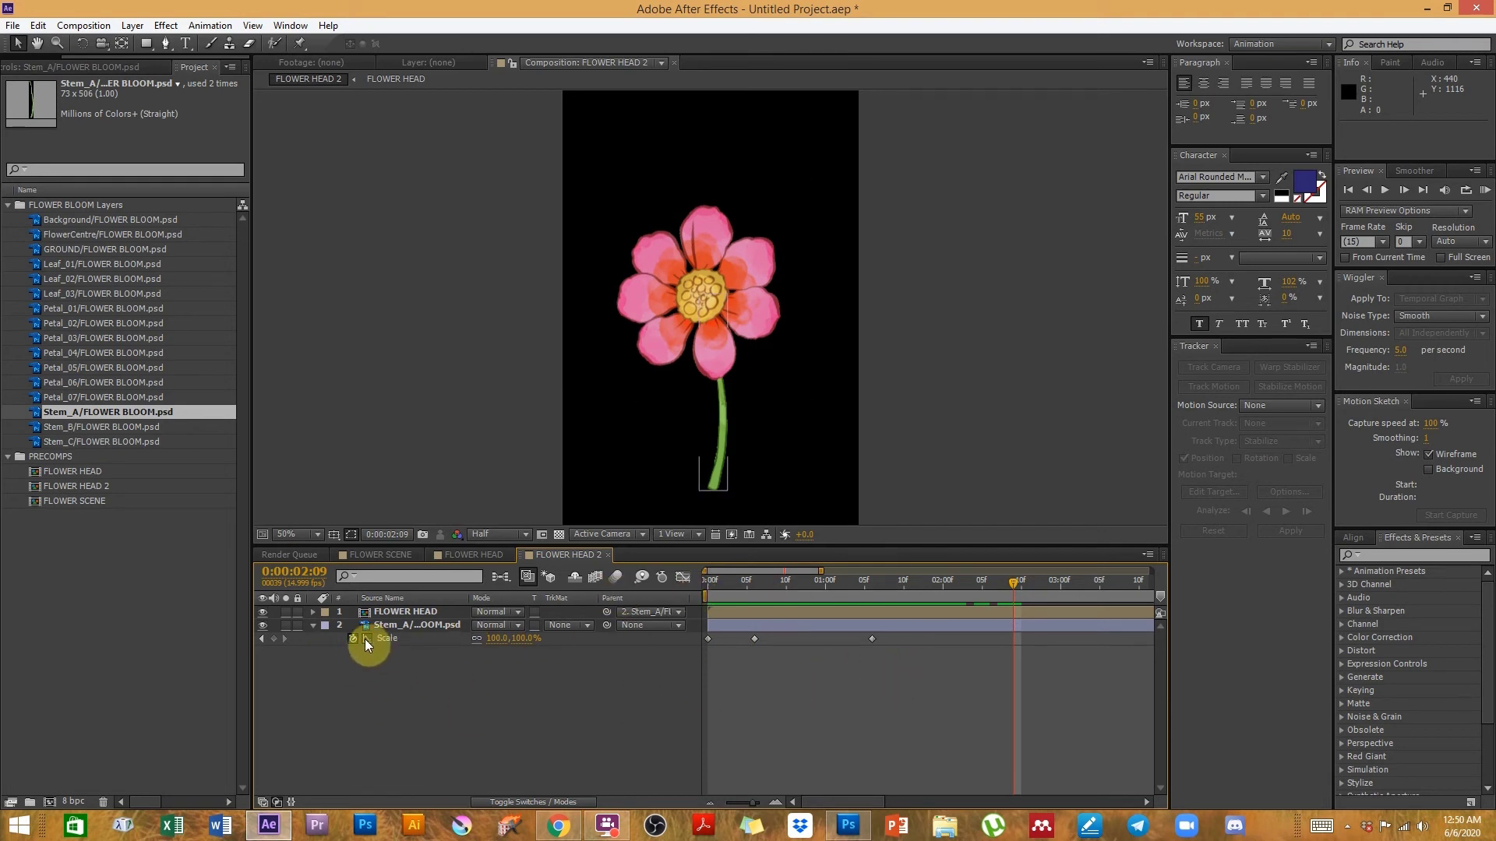
- Apply easing to all the stem's scale keyframes and lengthen the middle keyframe's outgoing influence in the speed graph
left_click(680, 578)
left_click_drag(938, 614, 644, 778)
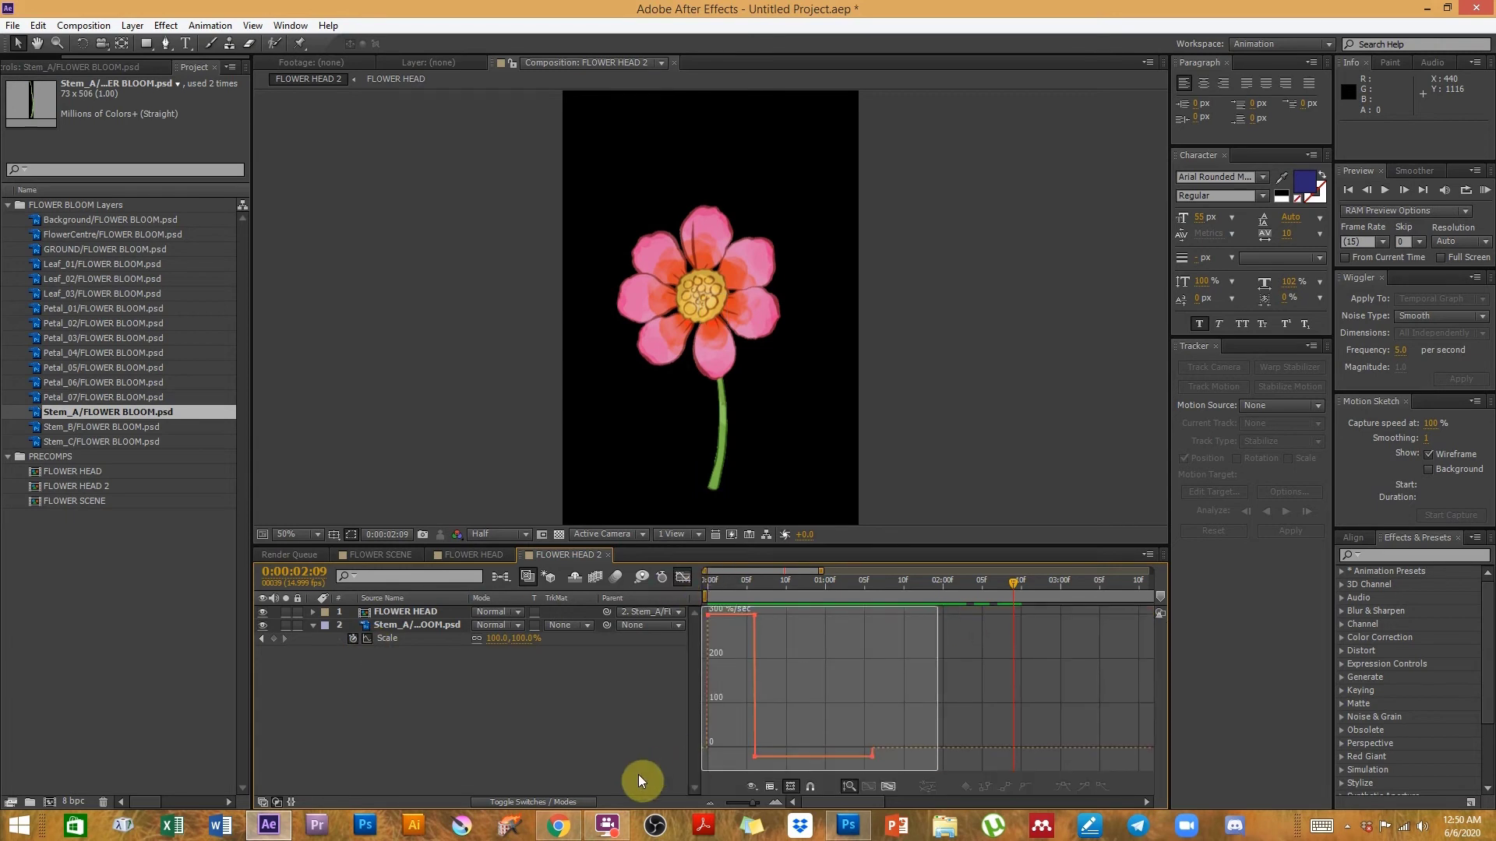
left_click(1065, 785)
left_click(774, 751)
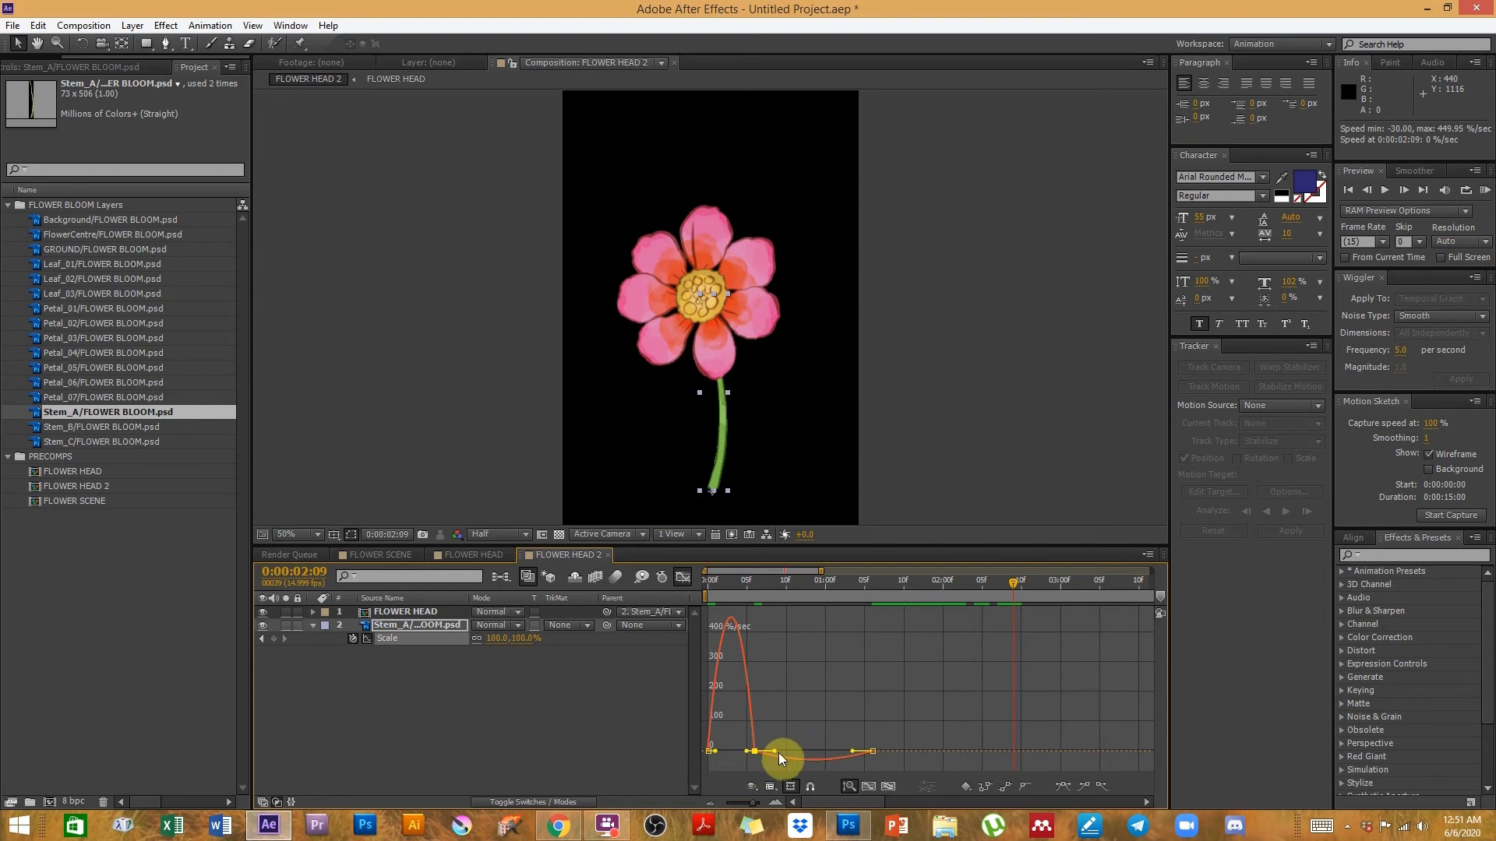
left_click_drag(760, 753, 811, 753)
left_click(810, 679)
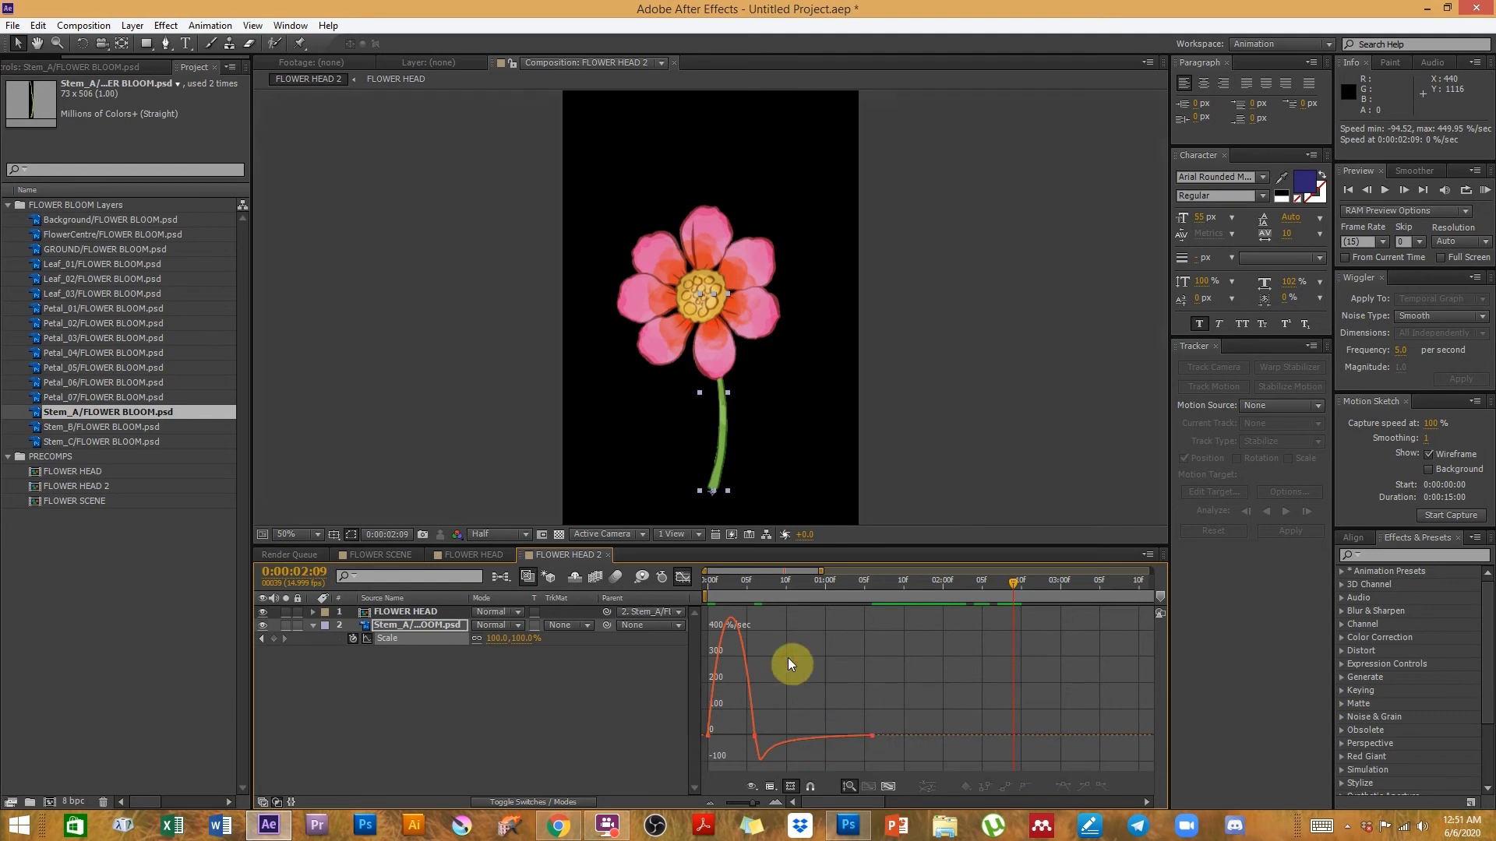
left_click_drag(712, 587, 870, 586)
left_click(604, 675)
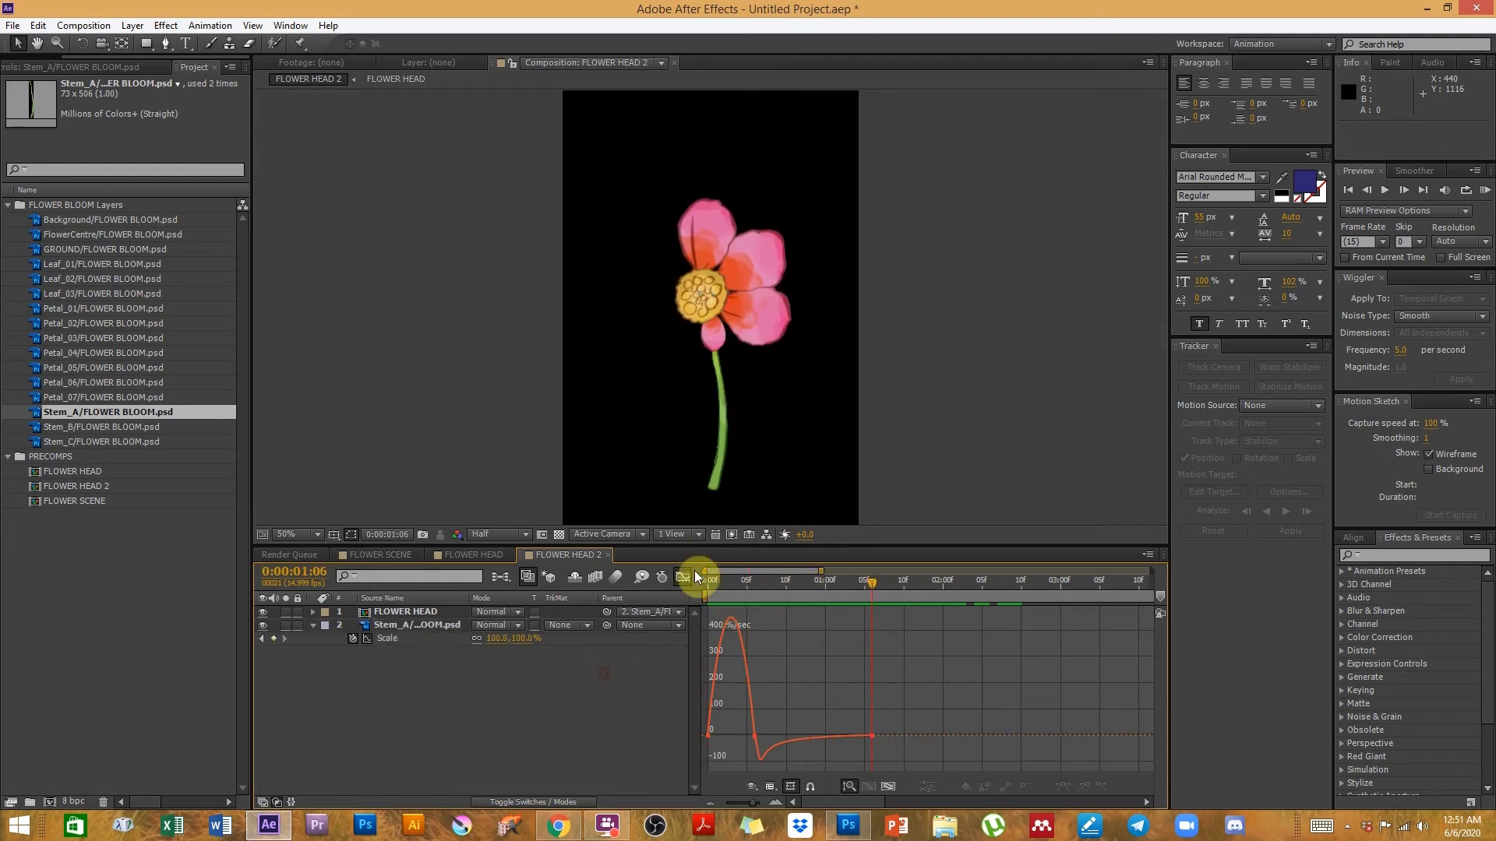
- Close the graph editor, duplicate the stem layer and reveal the duplicate's scale keyframes
left_click(682, 577)
left_click(374, 628)
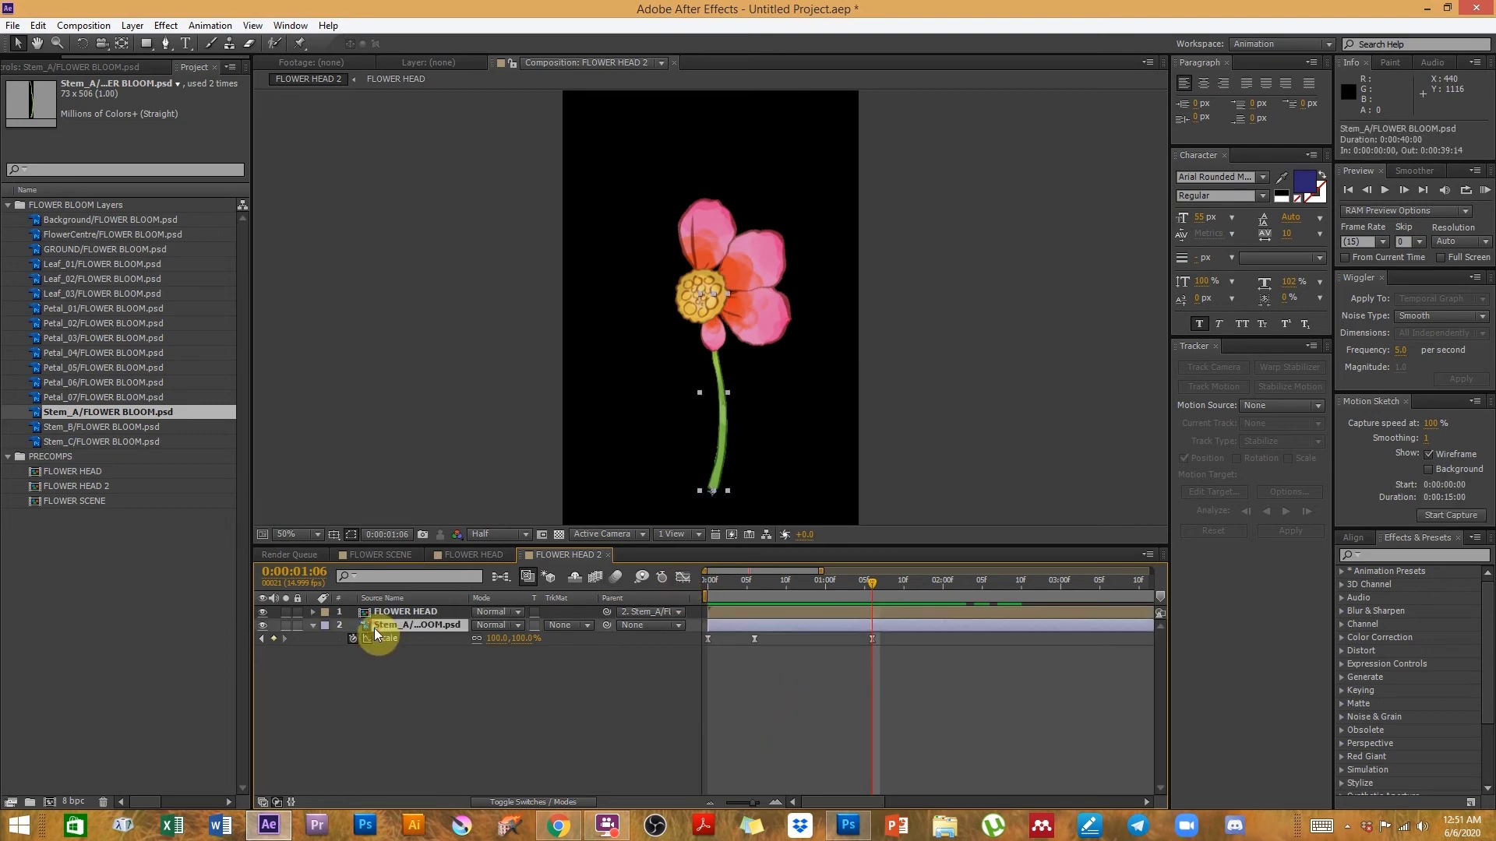
key("ctrl+d")
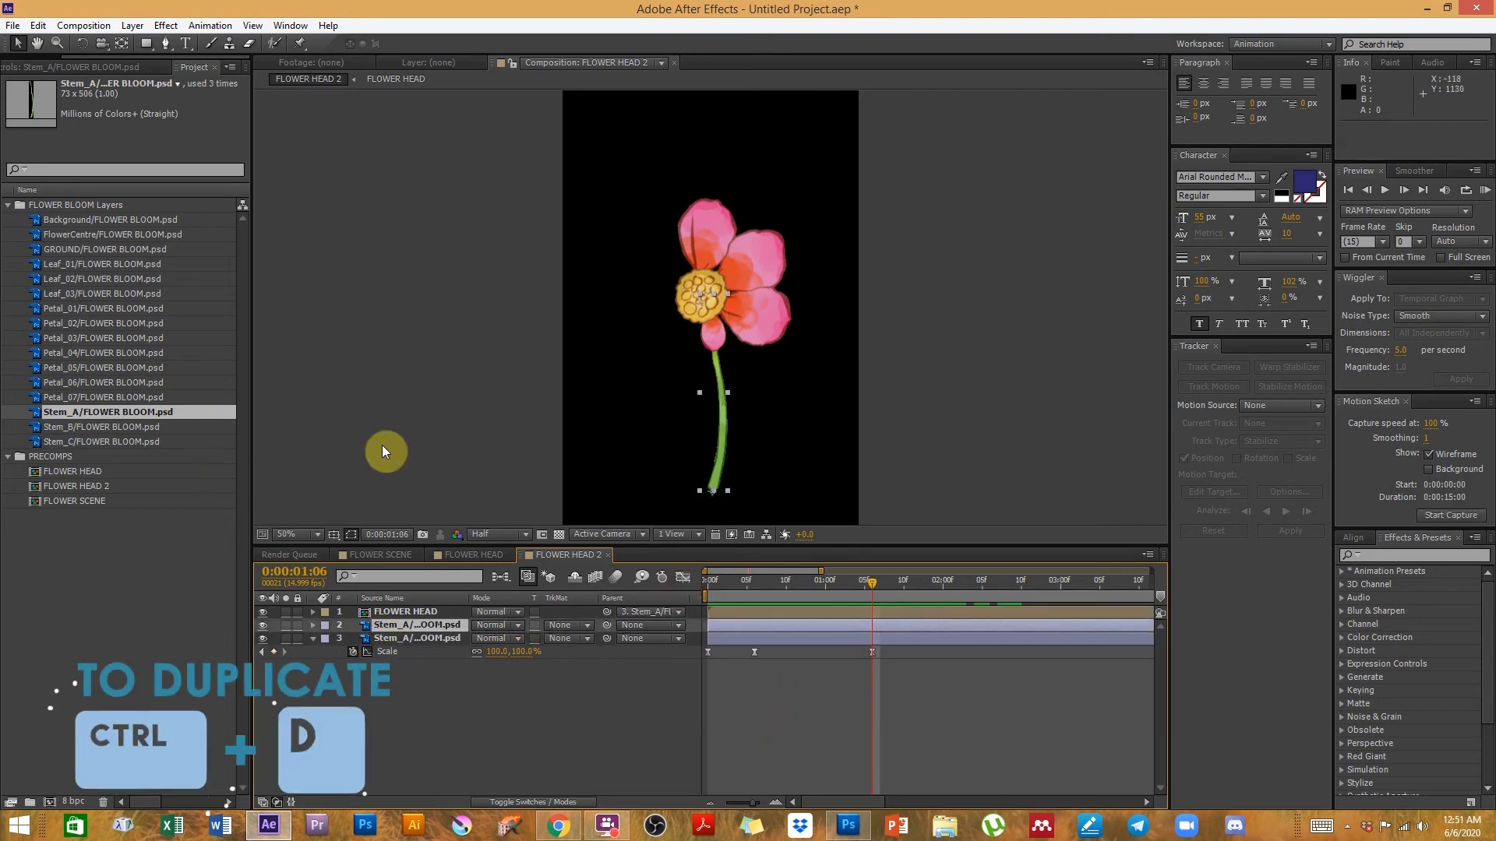
mouse_move(91, 302)
left_mouse_down()
mouse_move(387, 676)
mouse_move(401, 619)
mouse_move(94, 311)
left_mouse_up()
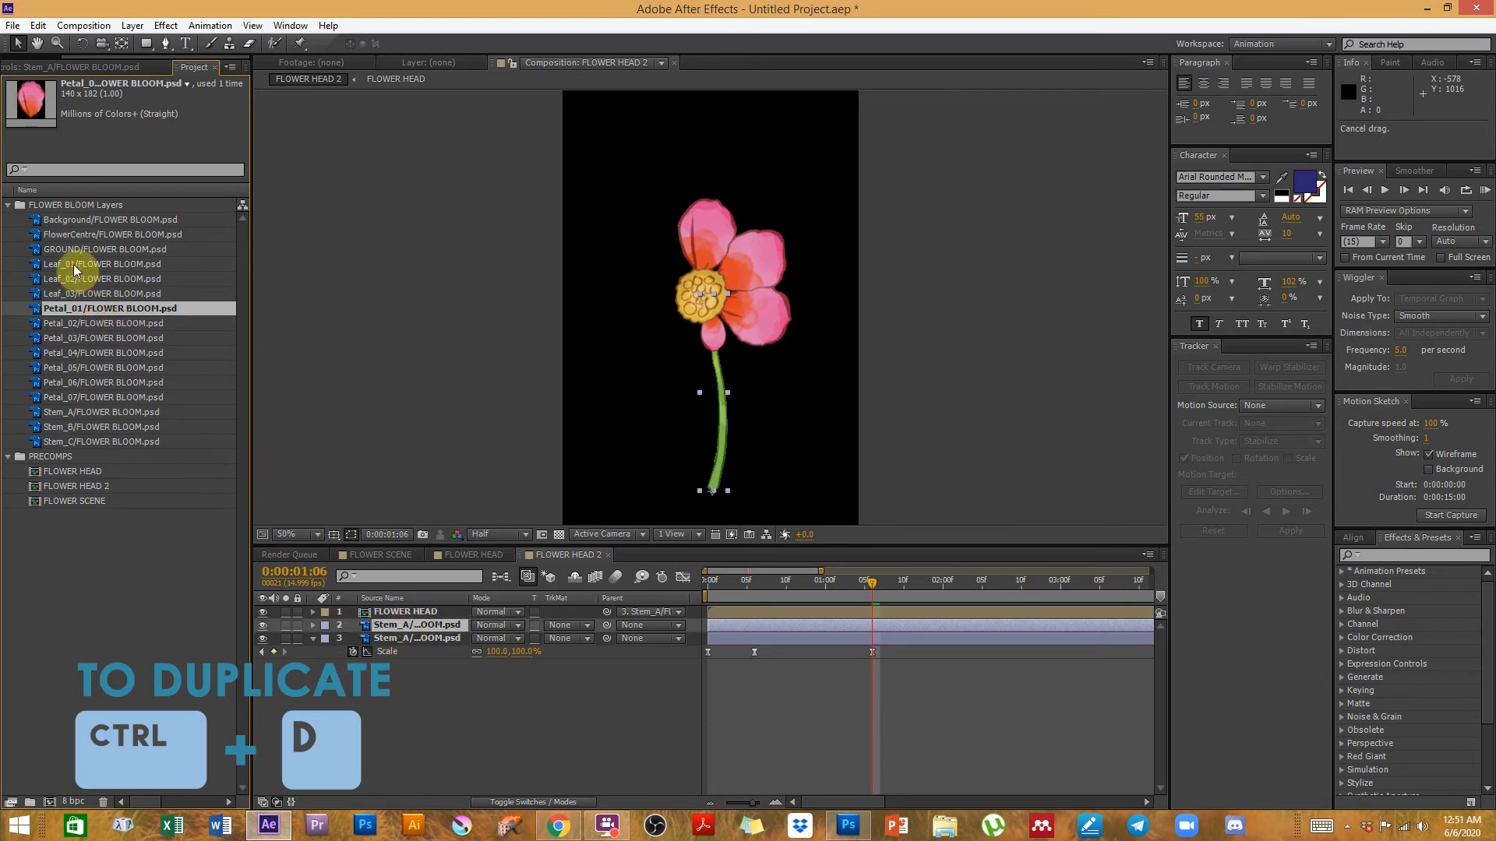
left_click(395, 625)
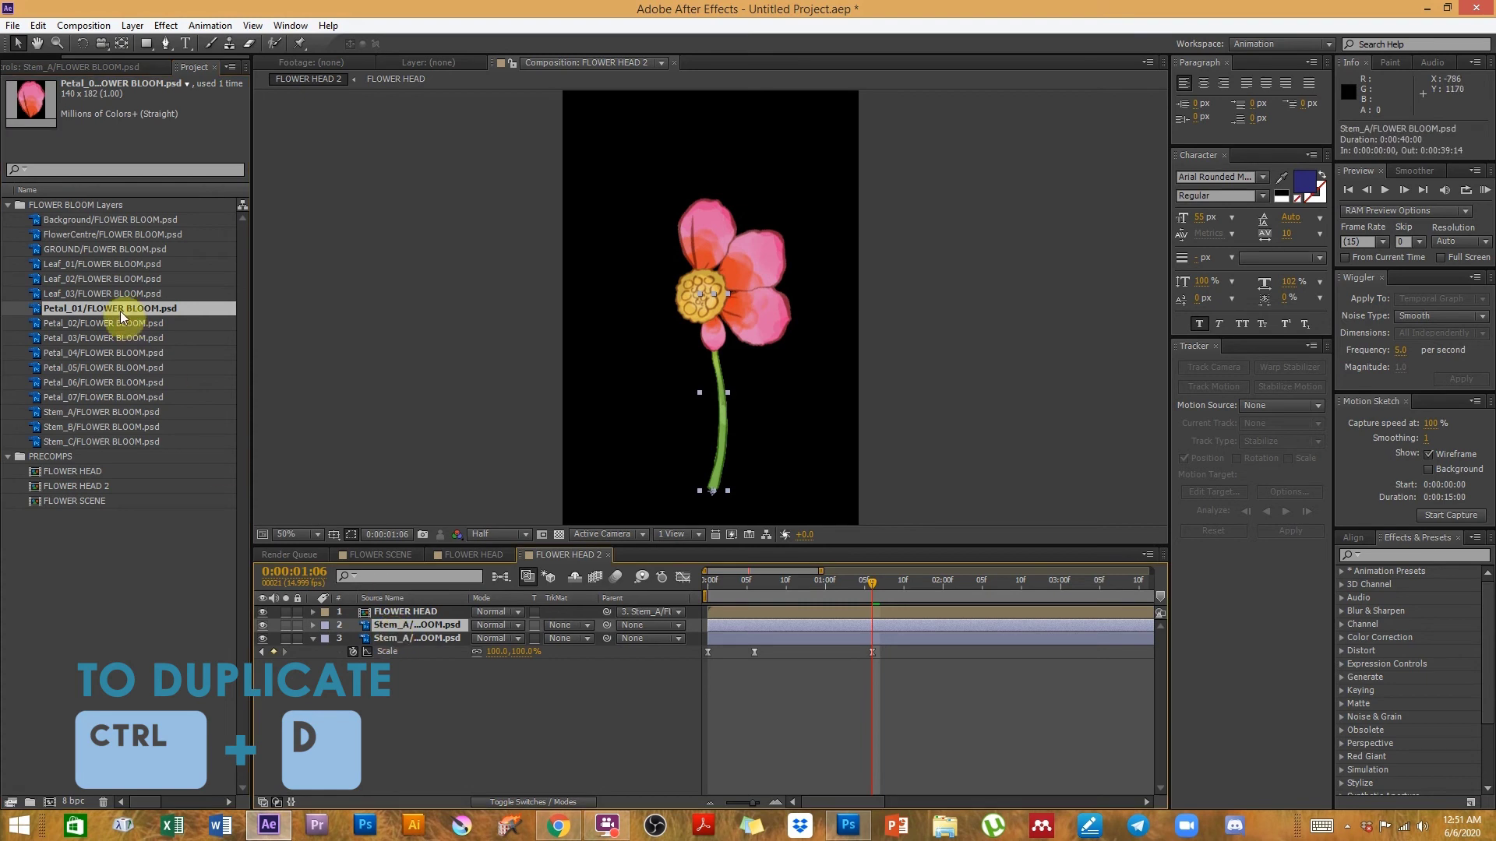
left_click(454, 705)
left_click(413, 626)
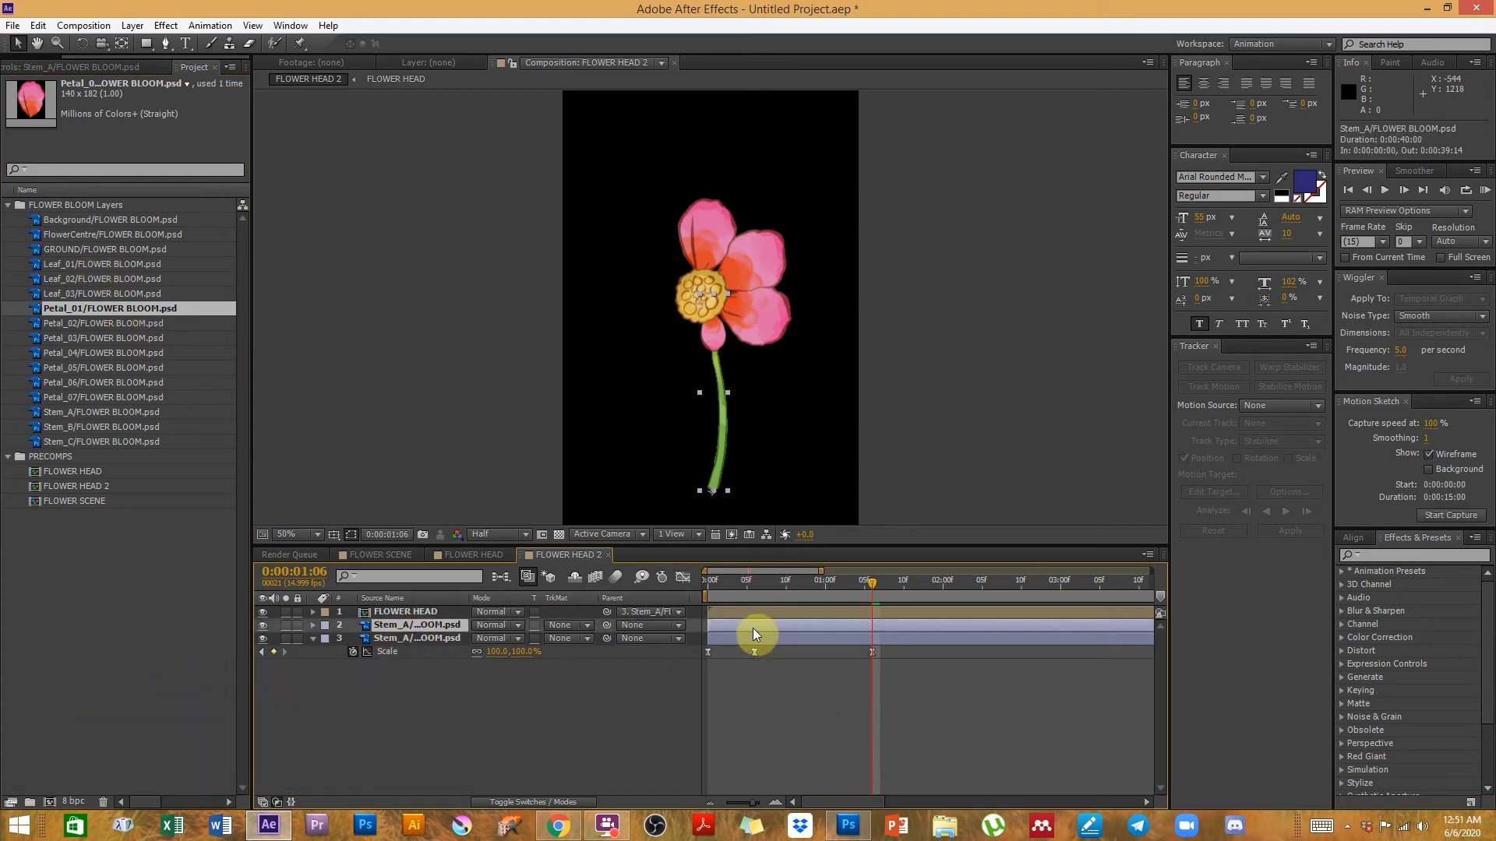
key("s")
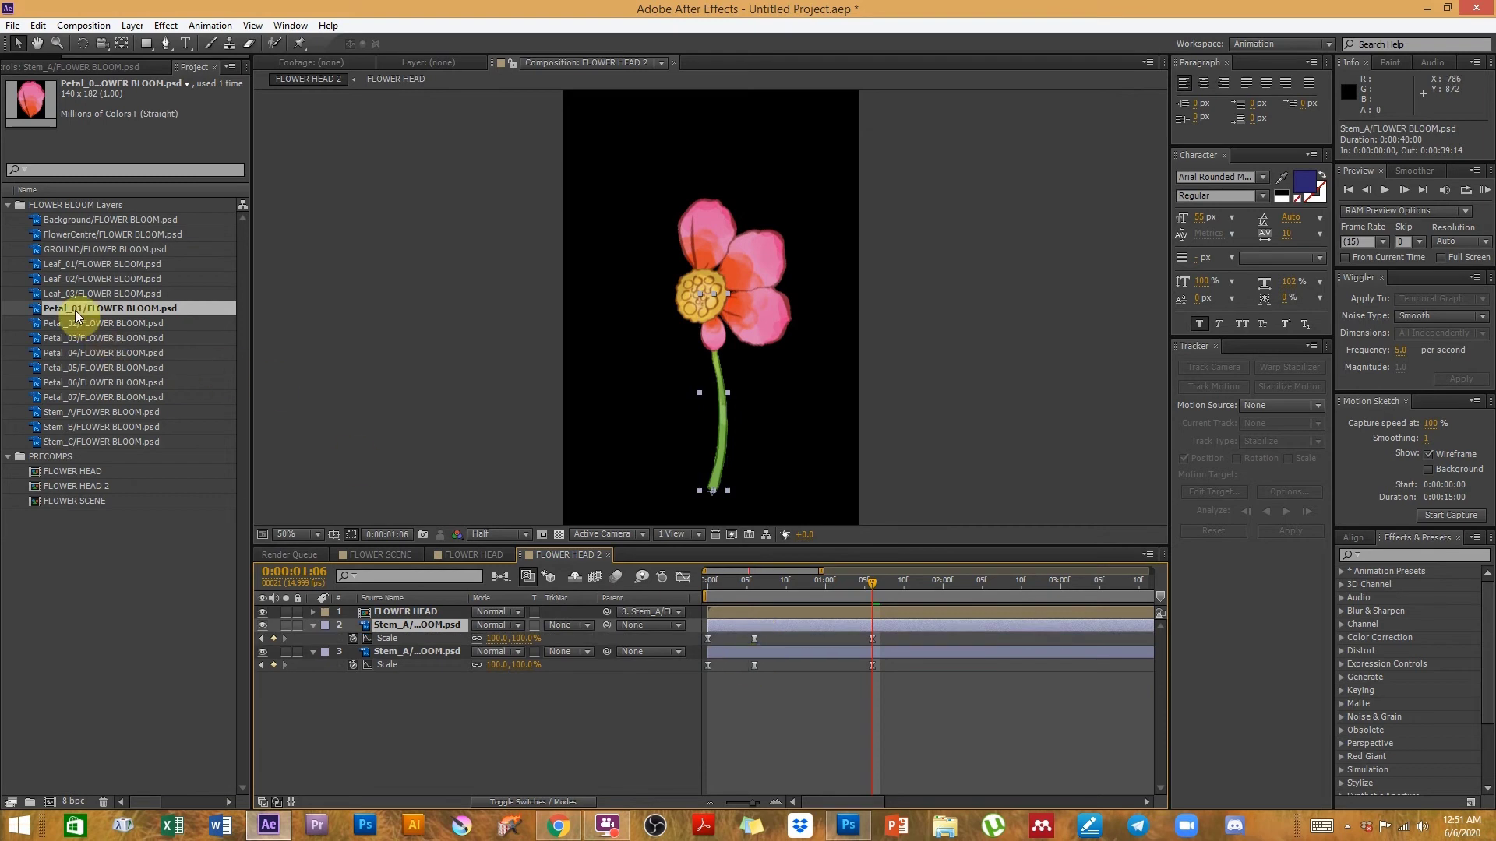
- Replace the duplicated stem layer's source with Leaf_01/FLOWER BLOOM.psd and show its inherited scale keyframes
left_click_drag(73, 265, 116, 265)
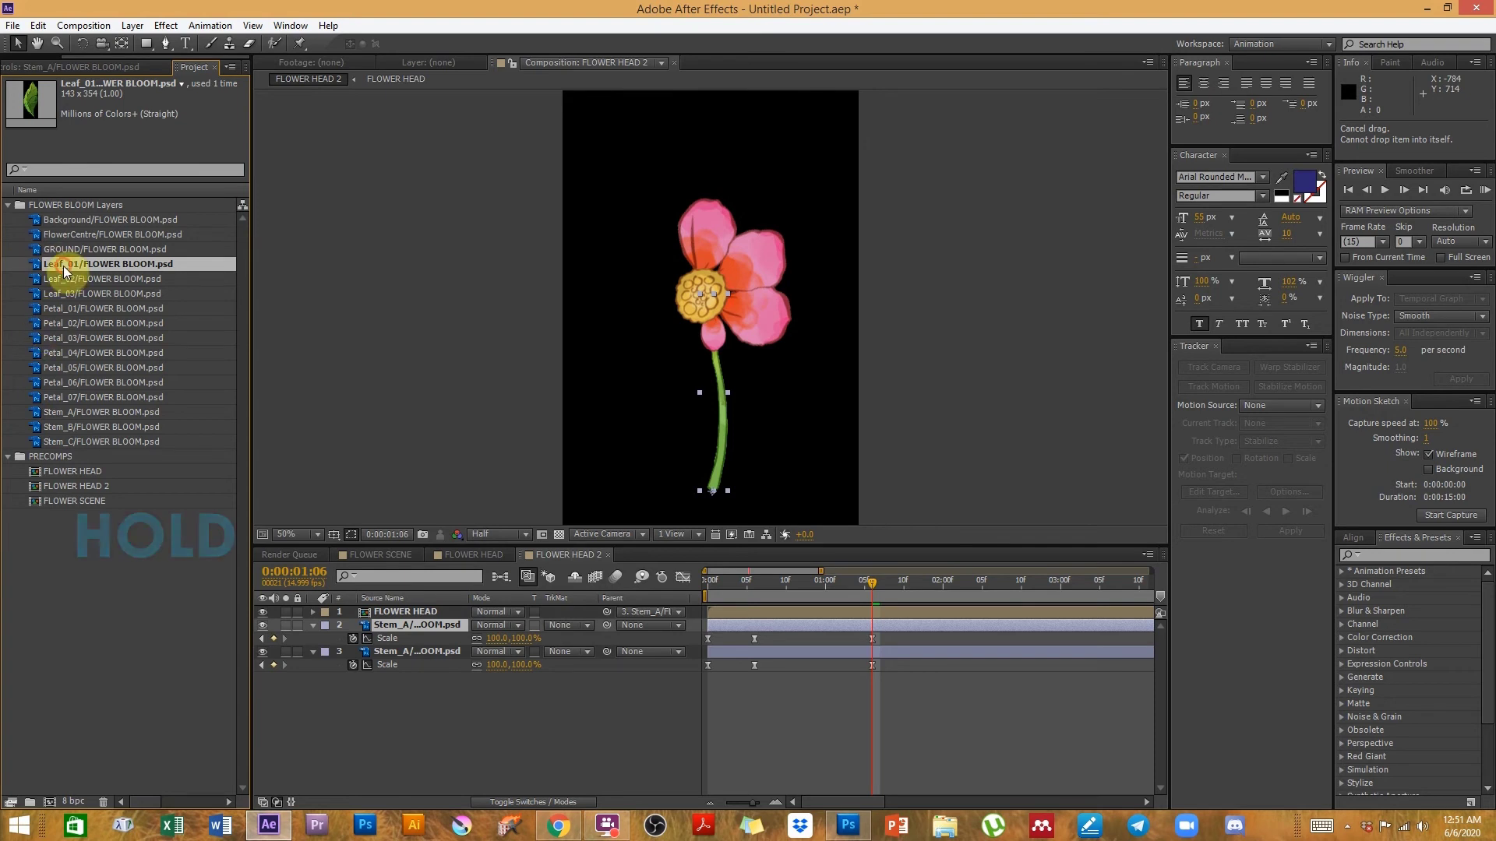
left_click_drag(63, 265, 435, 625)
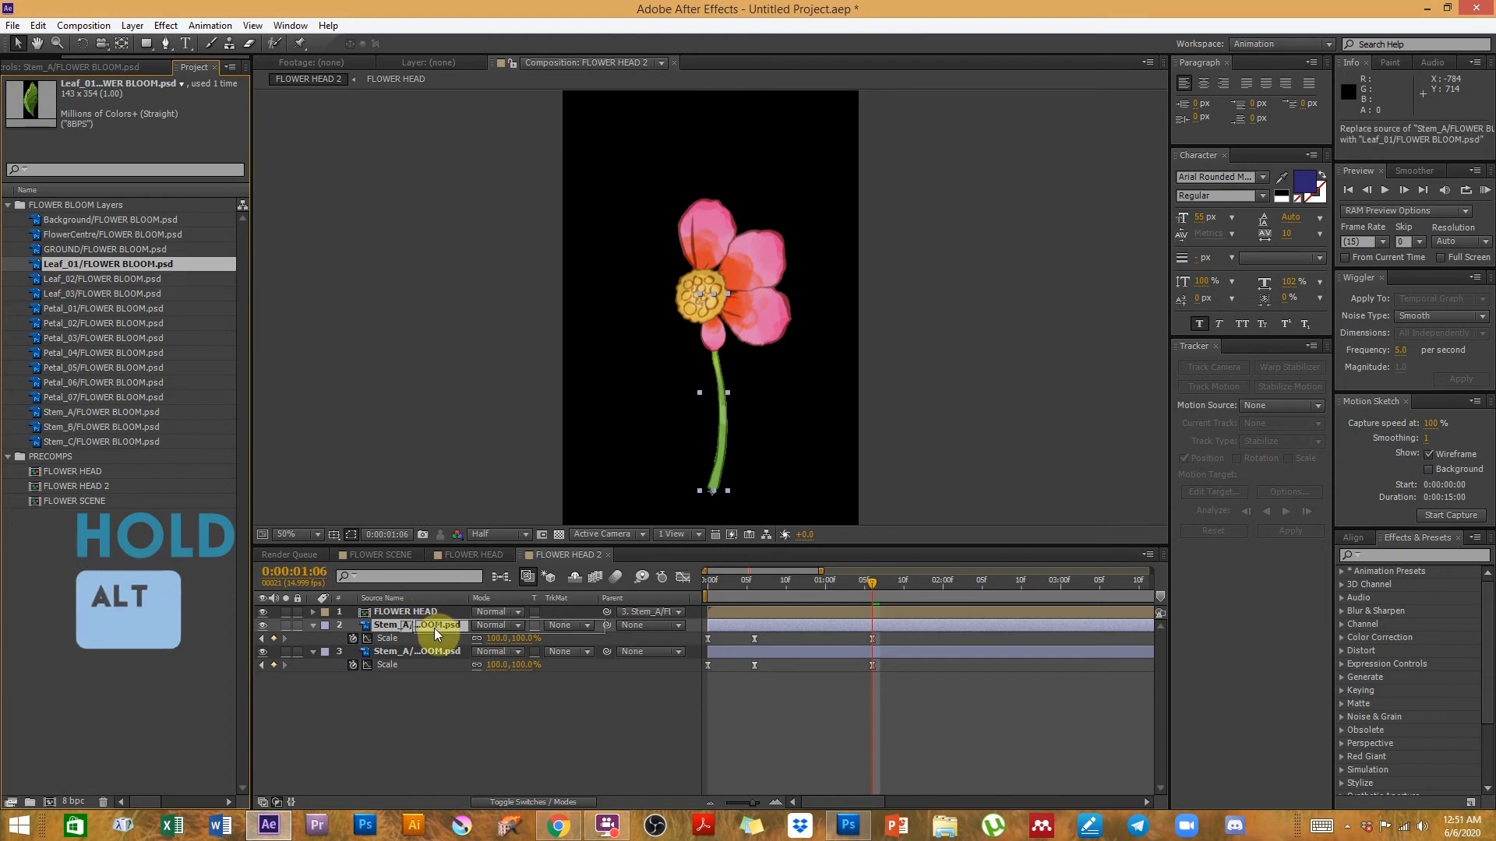
left_click_drag(433, 628, 433, 628)
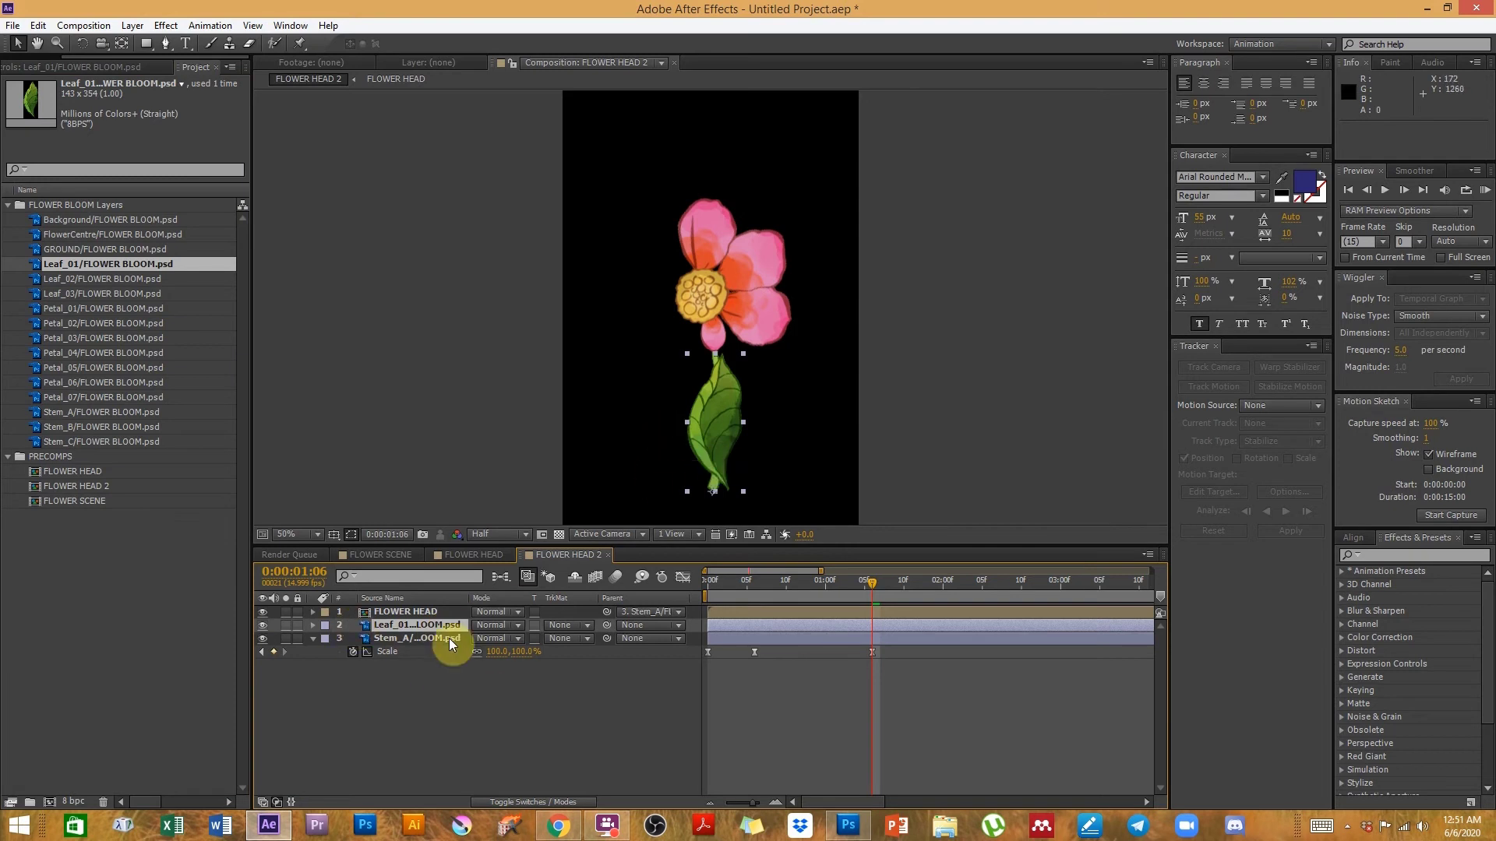
left_click(314, 625)
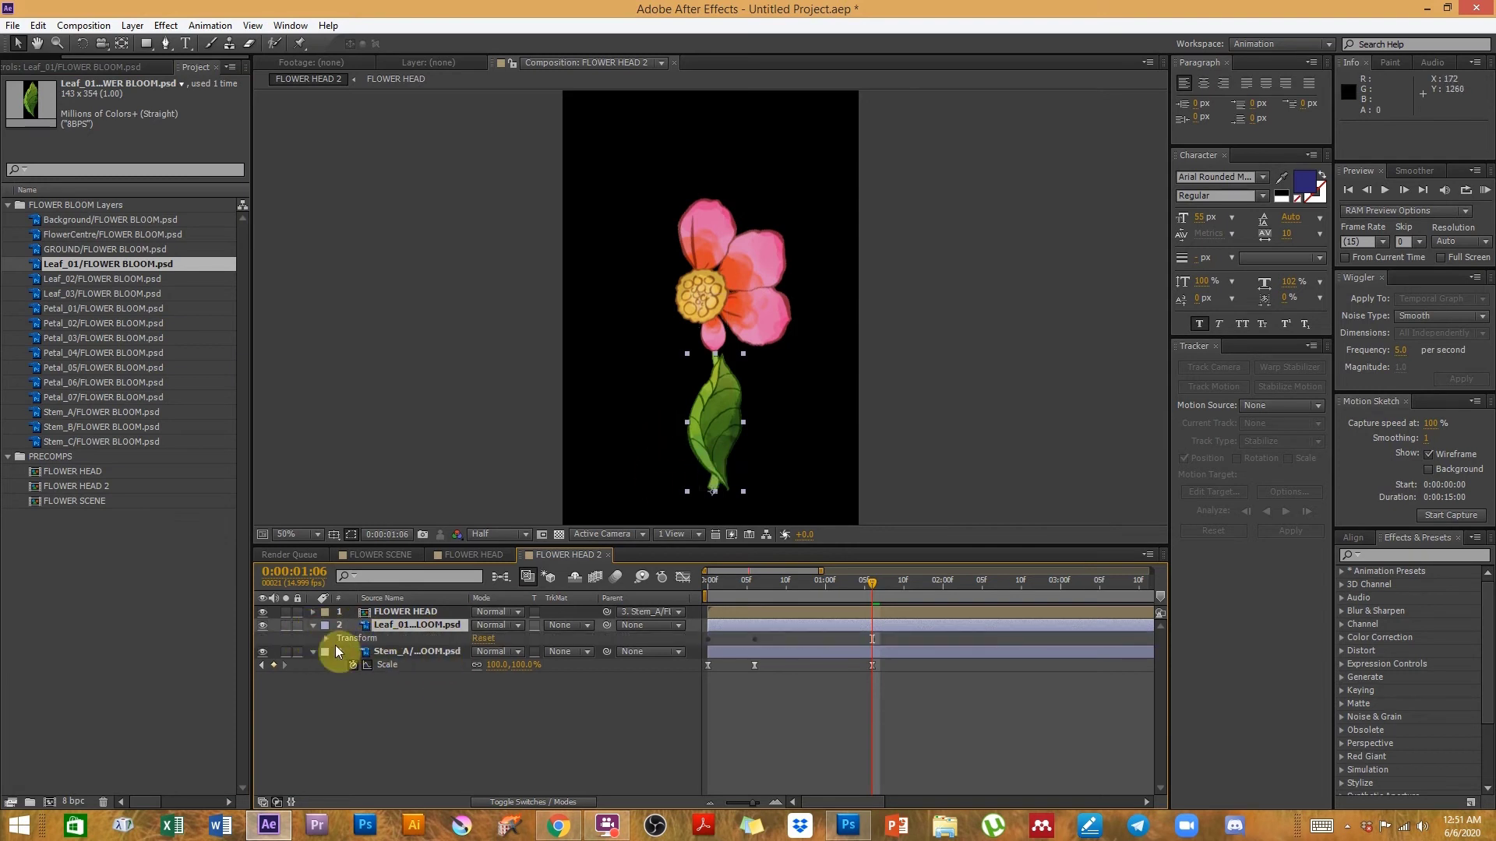
key("s")
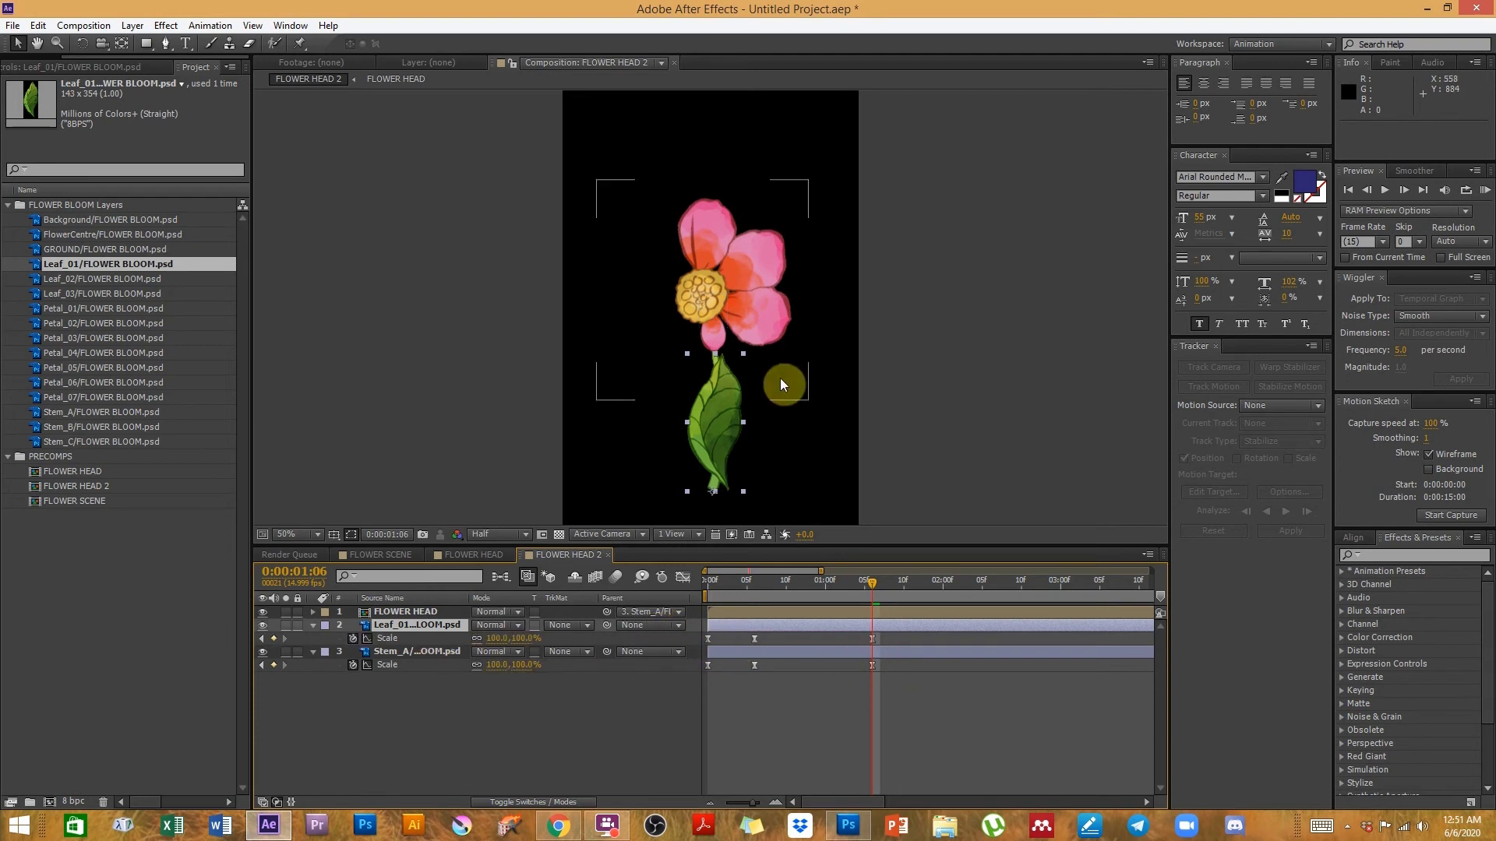
- Move Leaf_01 off the stem, rotate it to 55° and attach its base to the stem's right side
left_click_drag(718, 470, 665, 474)
left_click(666, 452)
left_click(654, 479)
left_click(652, 423)
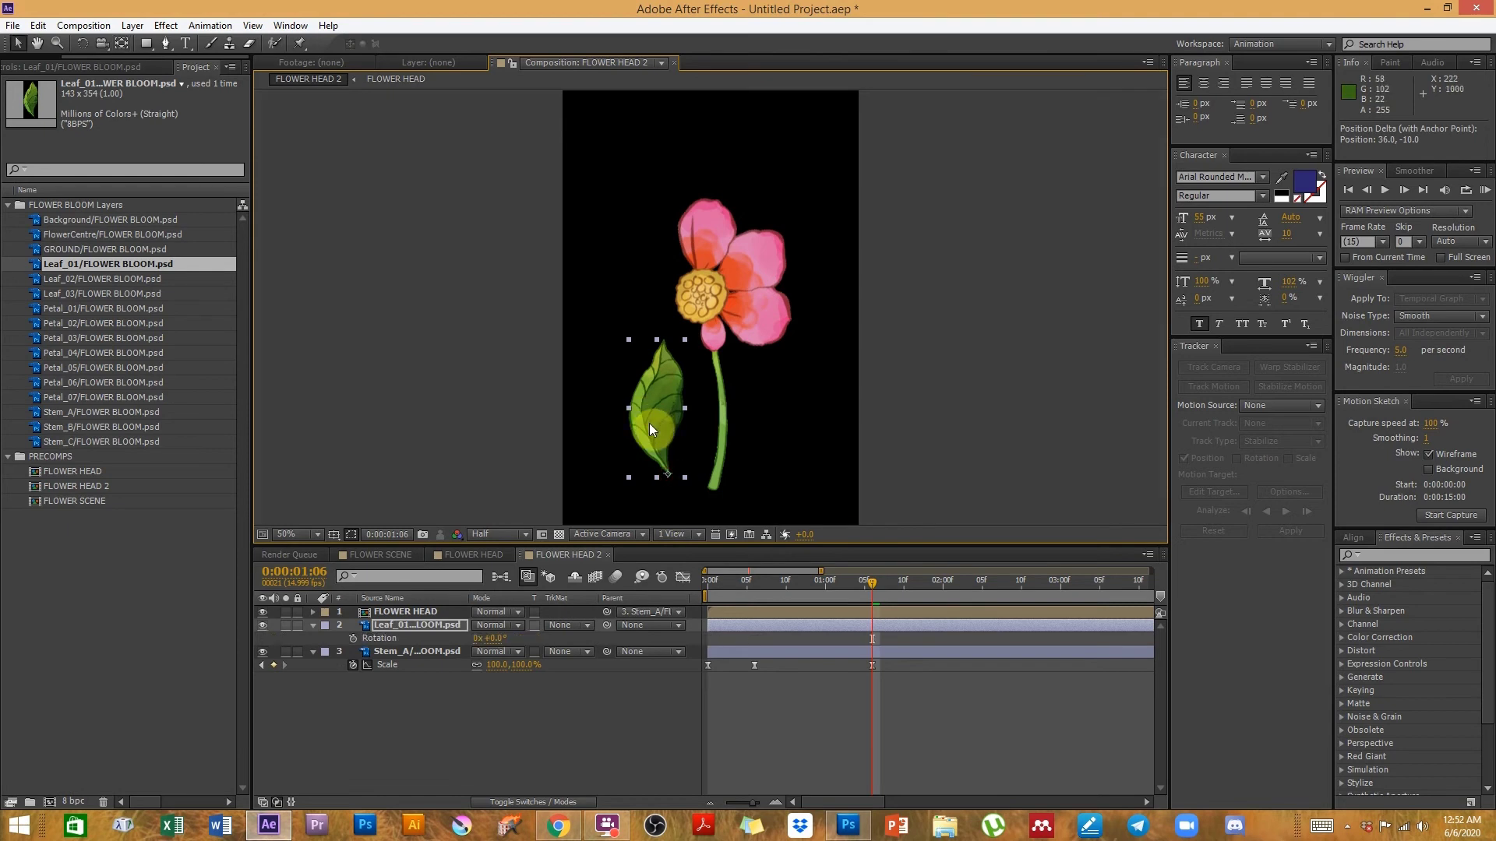
key("r")
left_click_drag(488, 641, 528, 635)
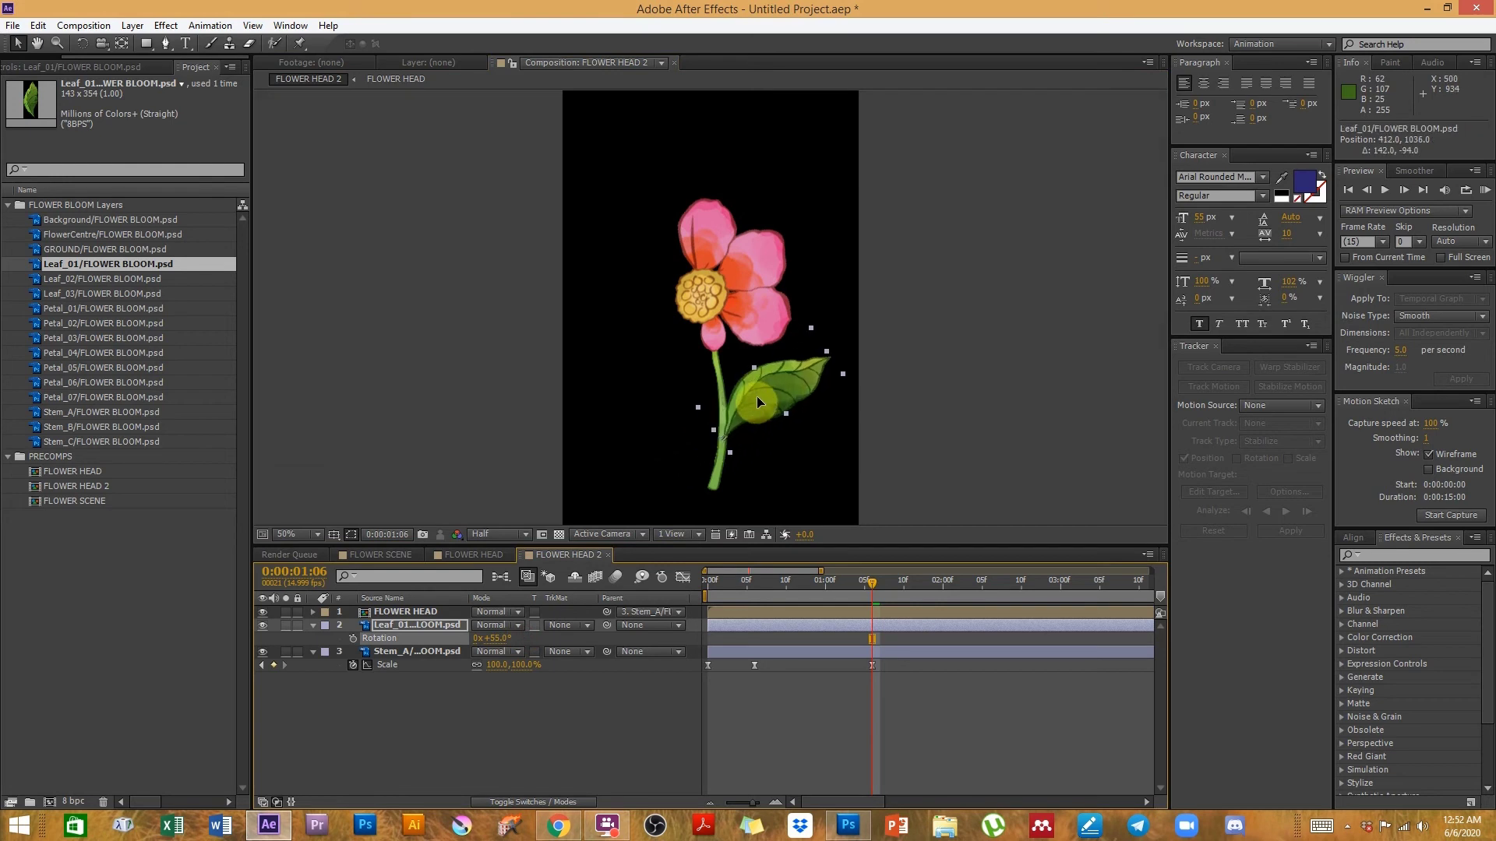
left_click(684, 512)
- Duplicate the Leaf_01 layer and replace the duplicate's source with Leaf_02/FLOWER BLOOM.psd
left_click(397, 629)
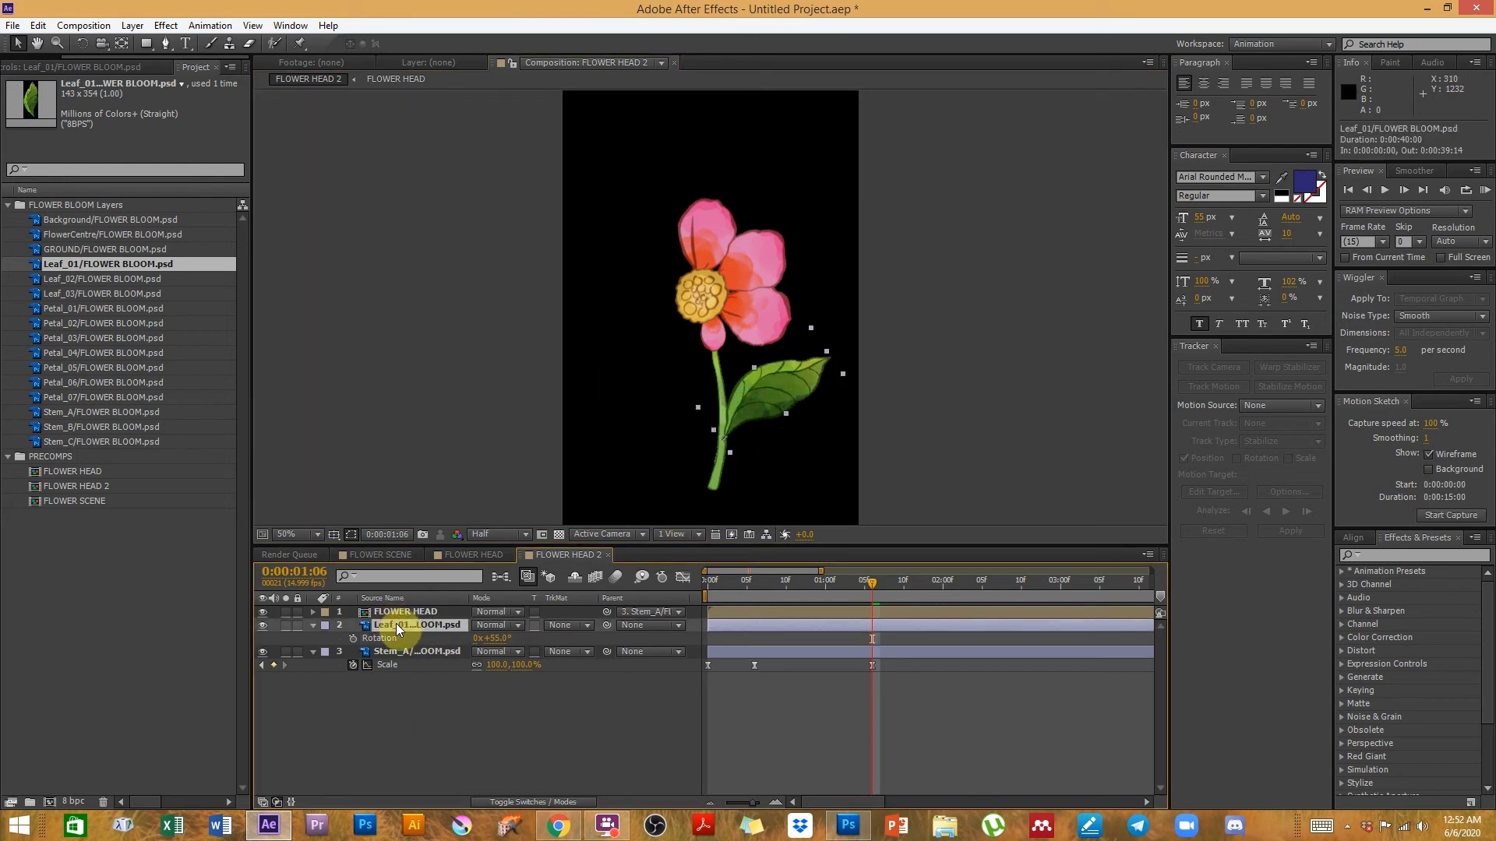
key("ctrl+d")
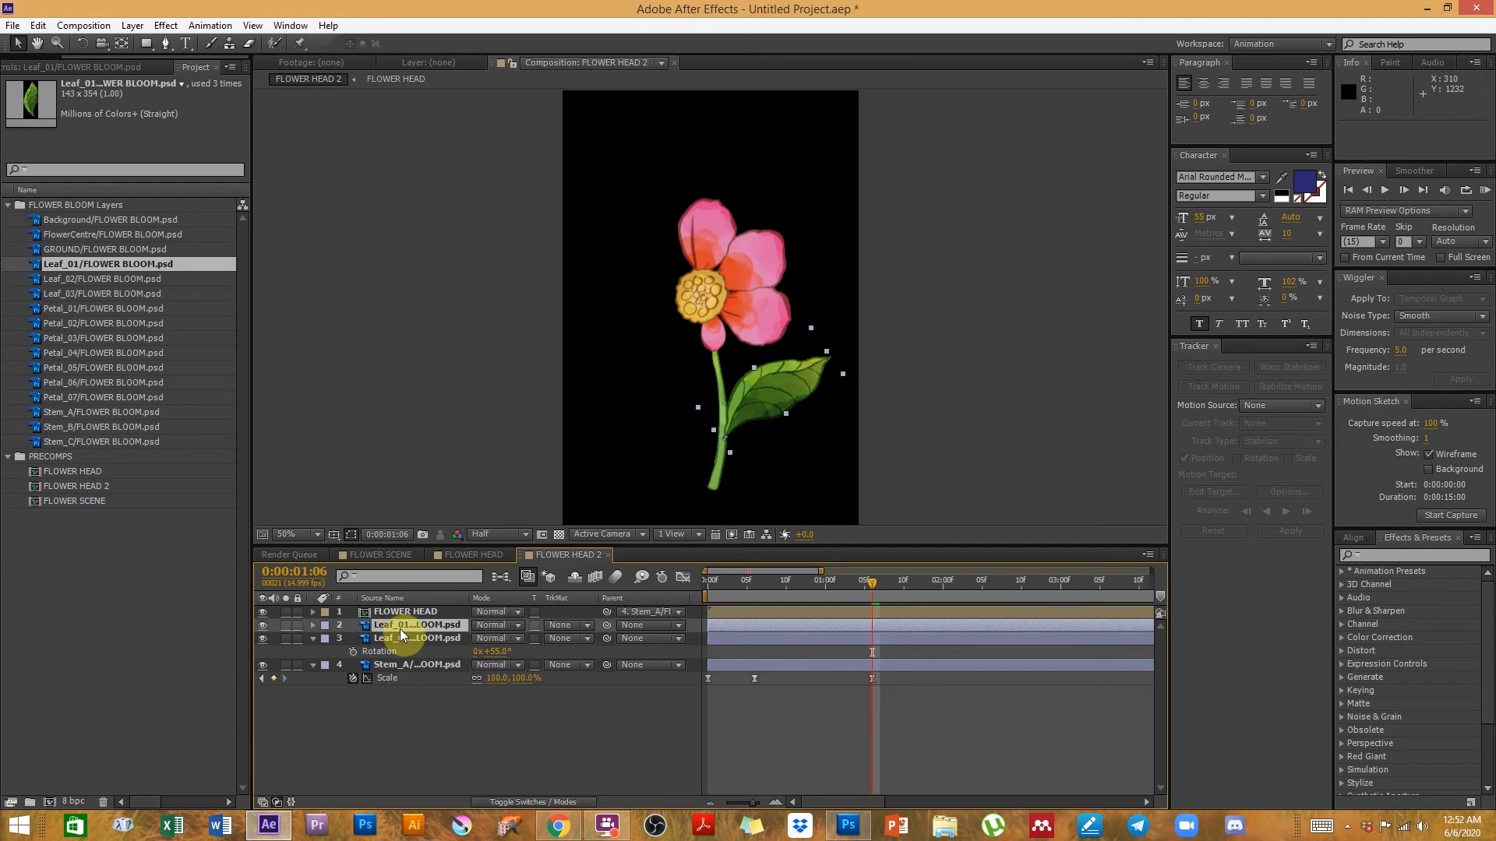
left_click_drag(404, 640, 441, 628)
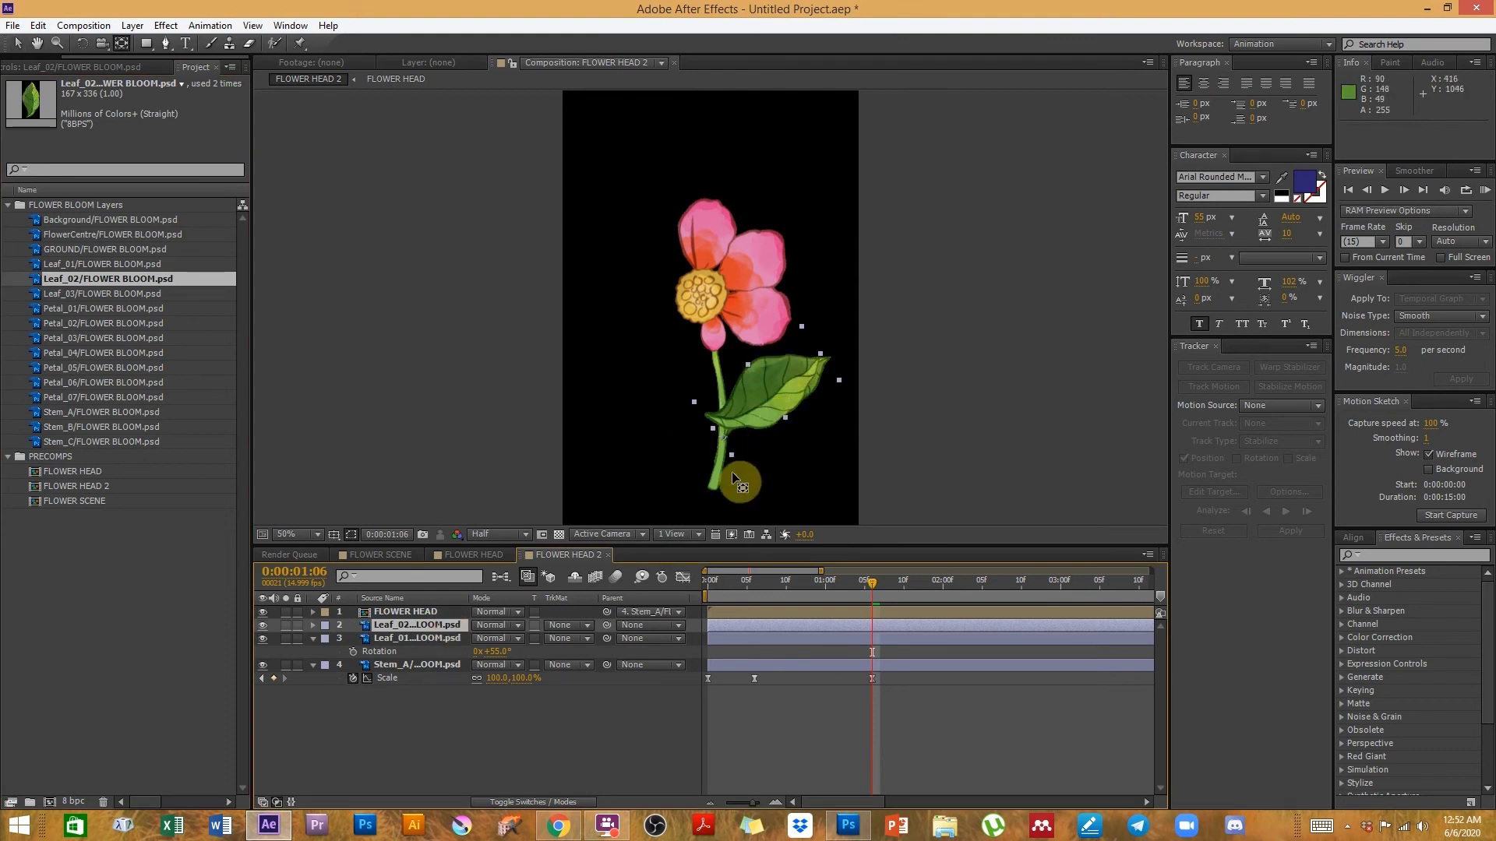
- Move Leaf_02's anchor point to the leaf's base, rotate it to -76° and place it on the stem's left side
left_click_drag(723, 450, 711, 421)
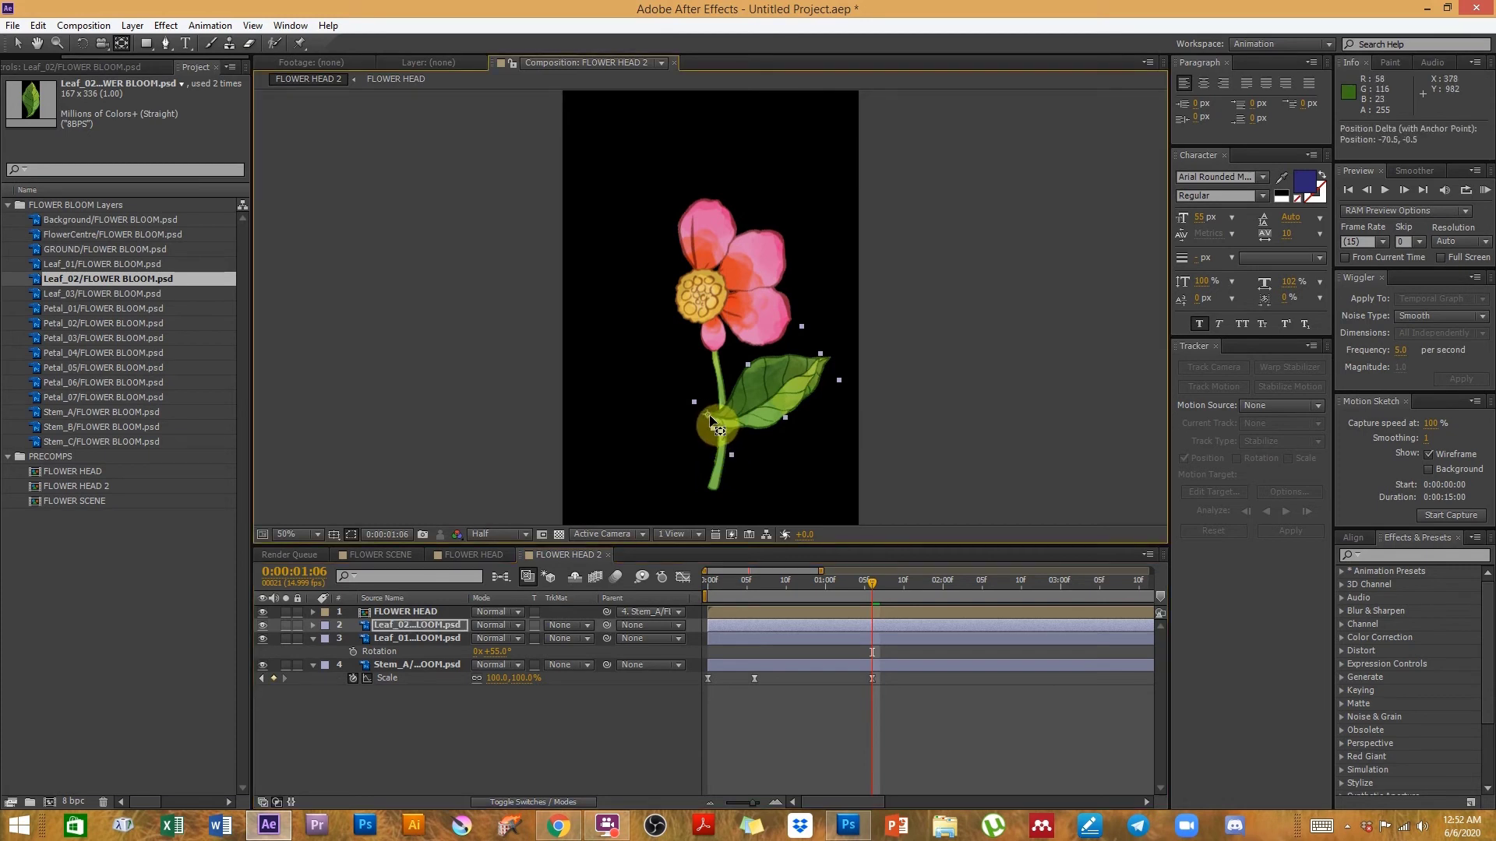
key("r")
left_click_drag(497, 638, 367, 619)
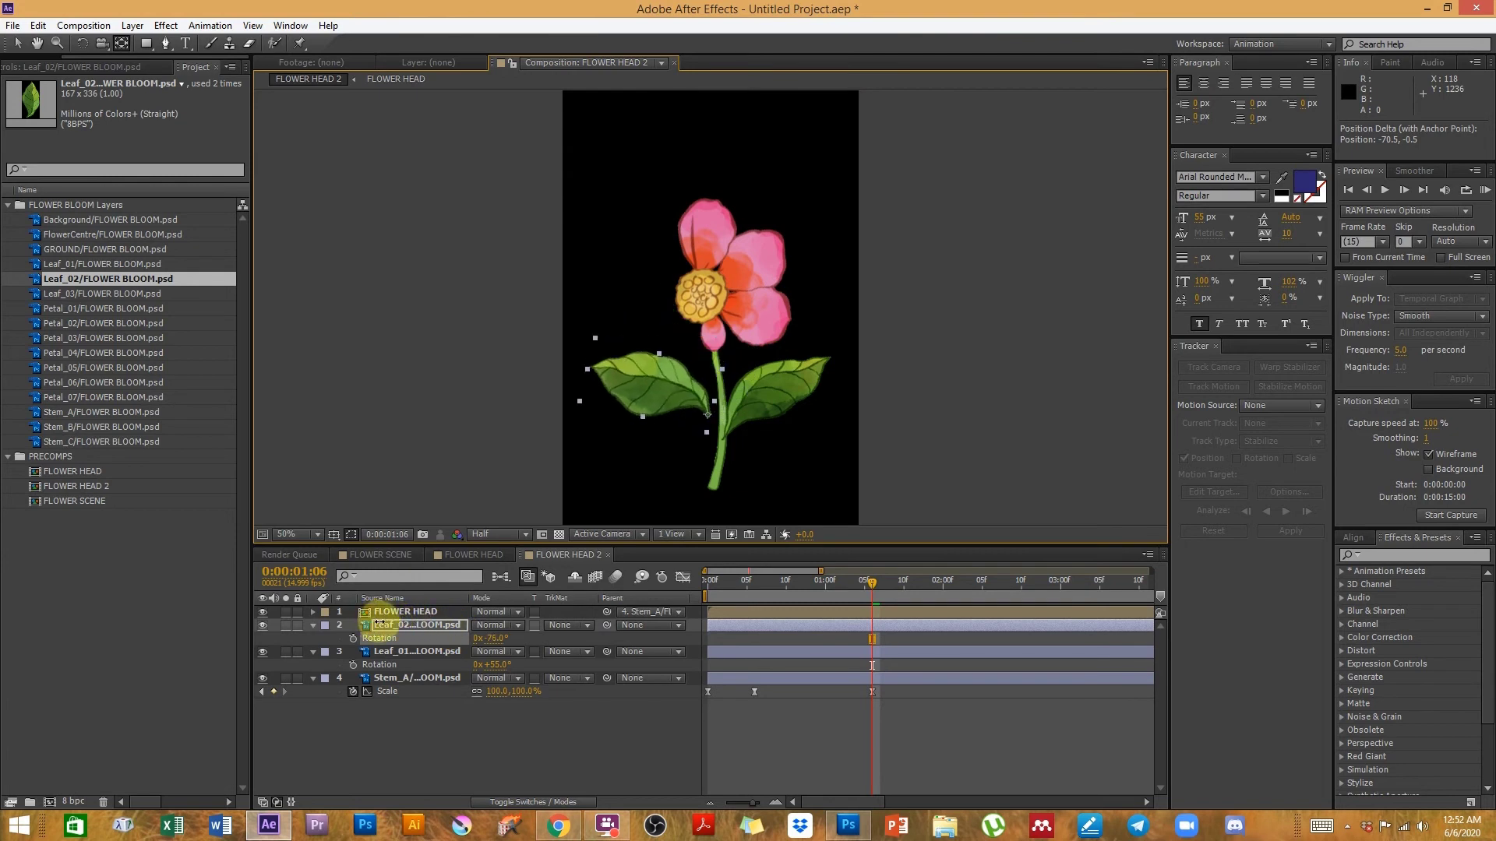
left_click(17, 43)
left_click_drag(685, 390, 696, 389)
left_click(746, 737)
left_click(741, 624)
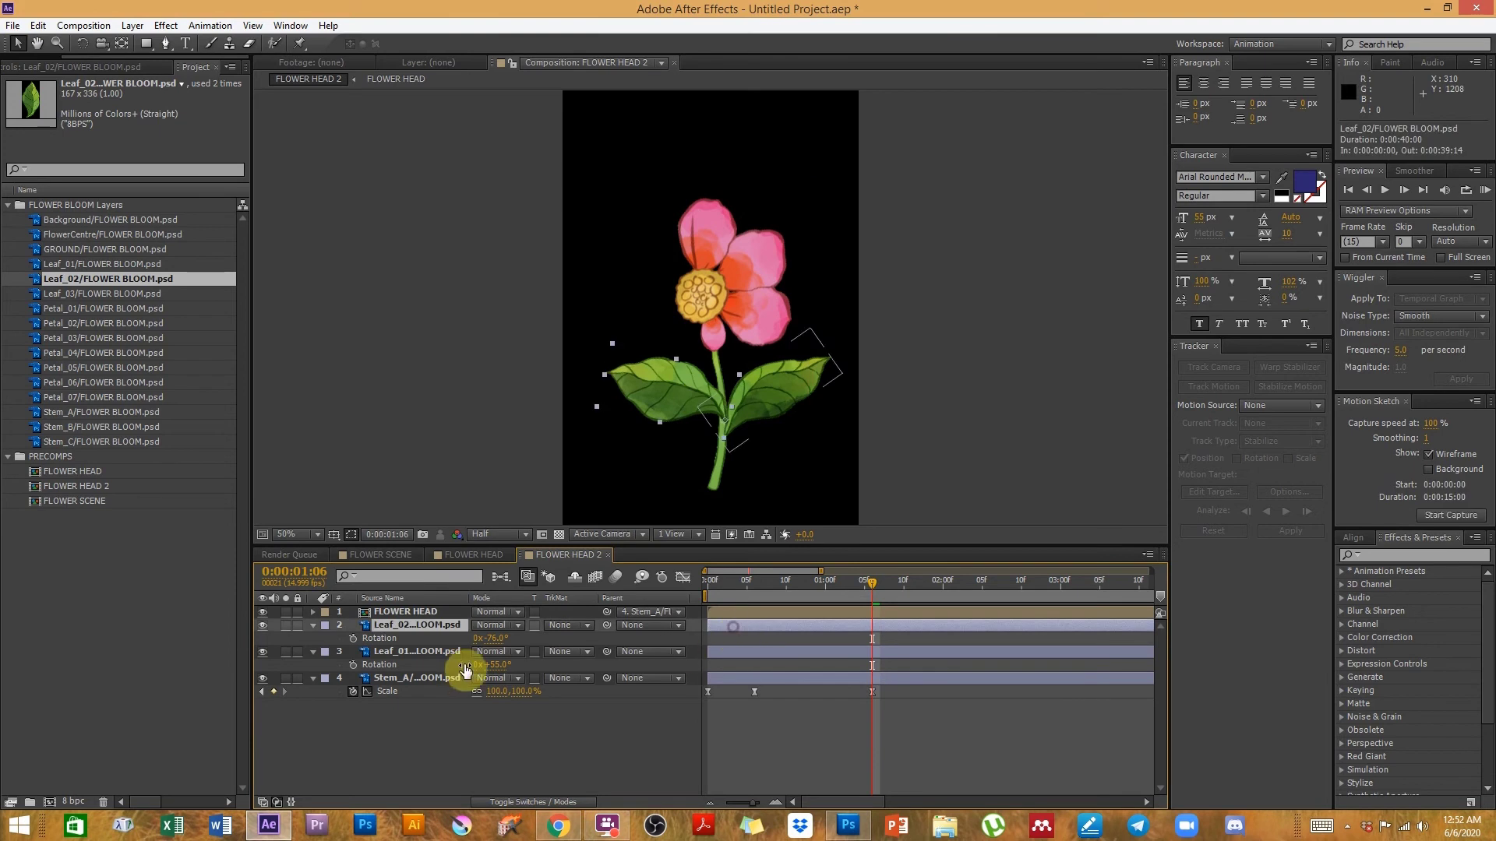
left_click(417, 653)
left_click_drag(695, 410, 692, 409)
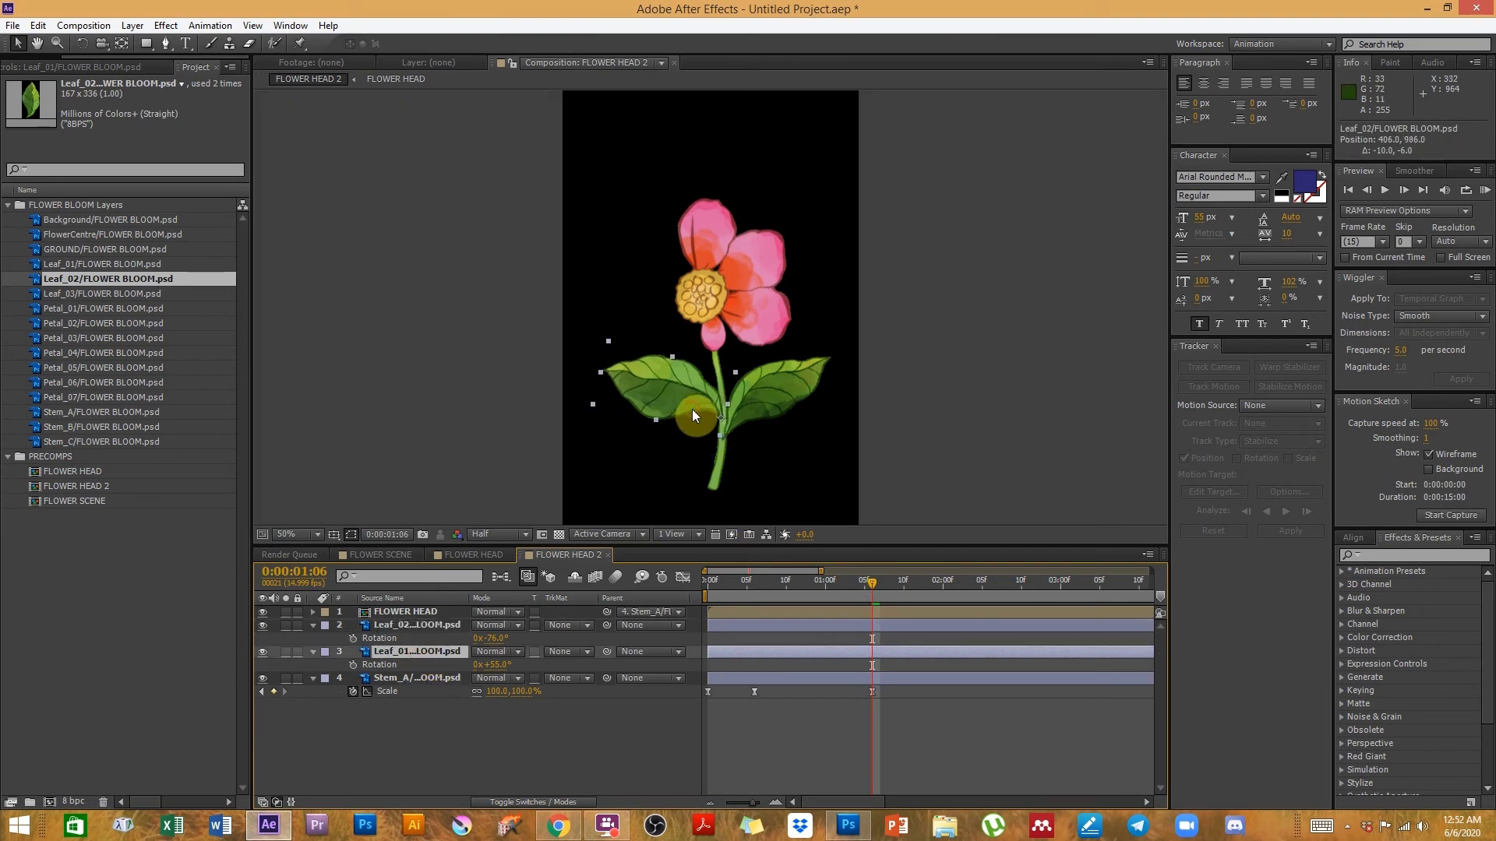
- Stagger the leaf layers by starting Leaf_02 at 0:00:00:03 and Leaf_01 about one frame after the stem
left_click_drag(735, 627, 760, 596)
left_click(733, 703)
left_click(735, 640)
left_click(732, 651)
left_click(735, 628)
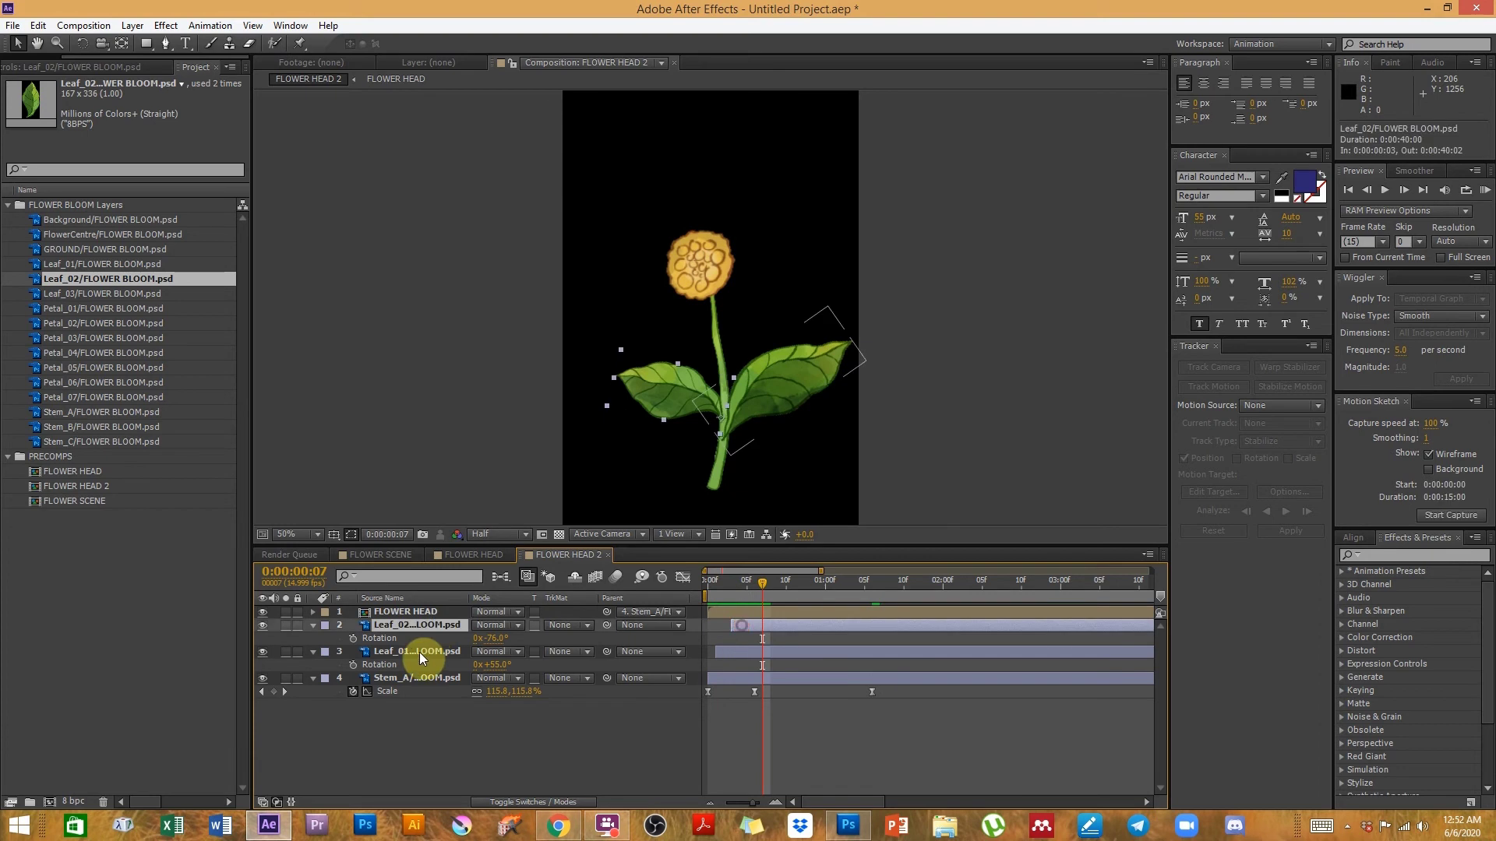
left_click(421, 652, "ctrl")
left_click_drag(607, 651, 424, 676)
key("ctrl+z")
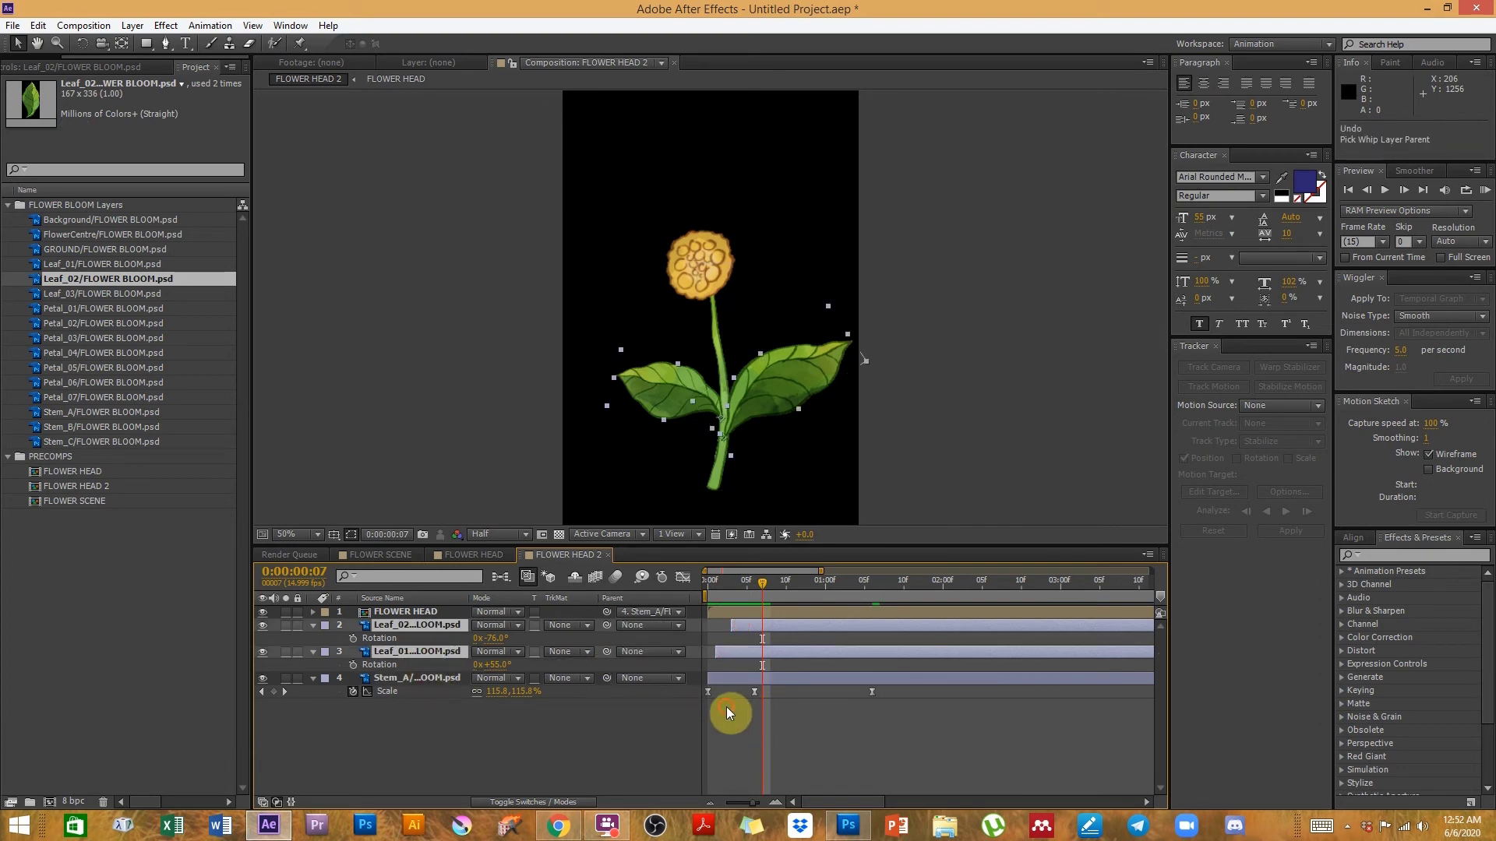
left_click(726, 707)
- Parent both leaf layers to the stem layer and scrub to 0:00:02:04 to check the growth
left_click_drag(726, 595, 787, 605)
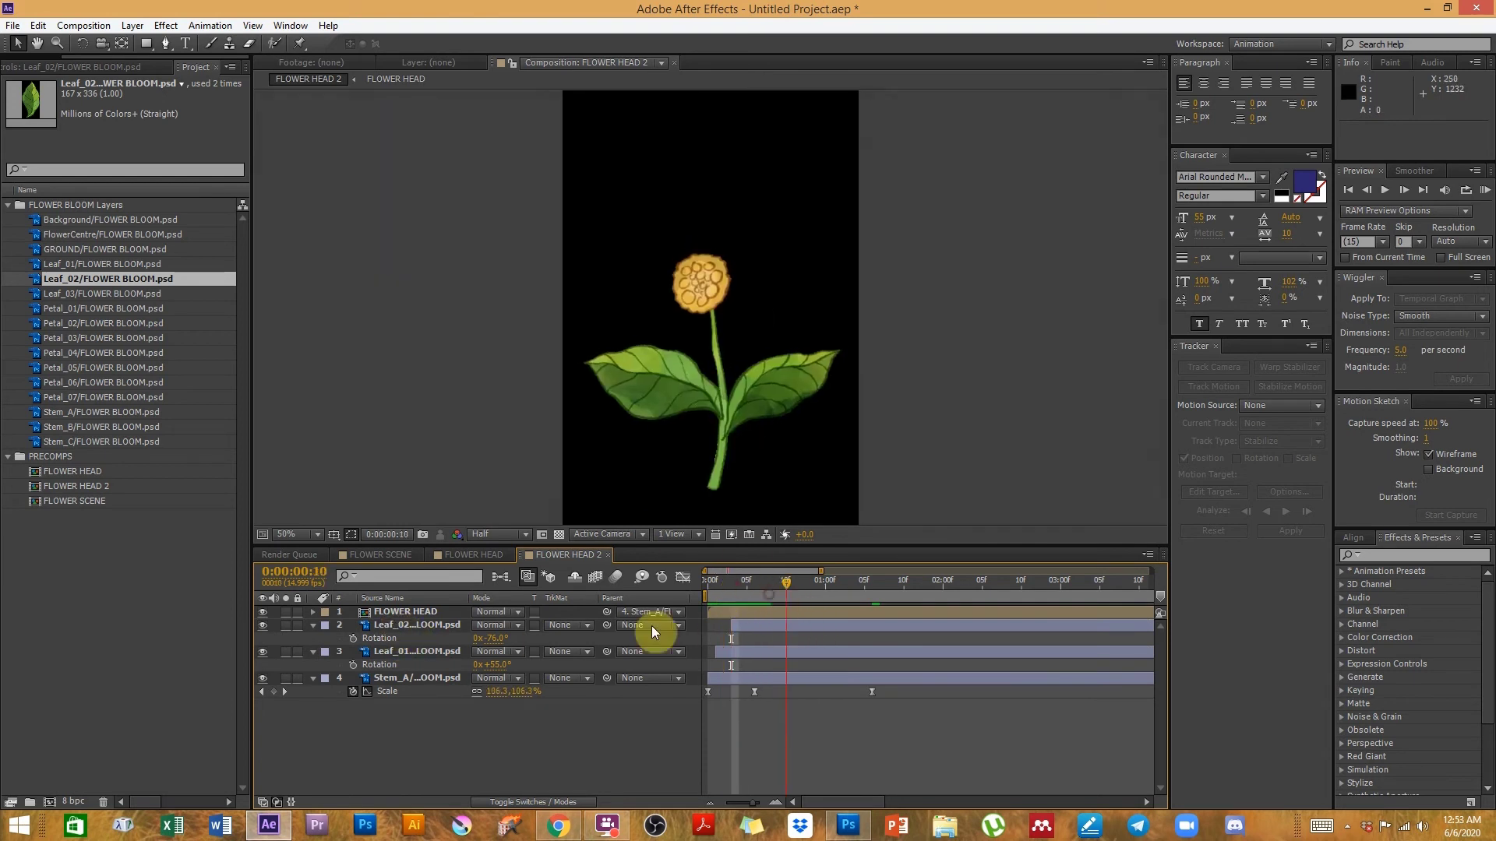
left_click(413, 624)
left_click(411, 651, "shift")
left_click_drag(608, 651, 396, 680)
left_click(395, 679)
left_click_drag(716, 593, 974, 588)
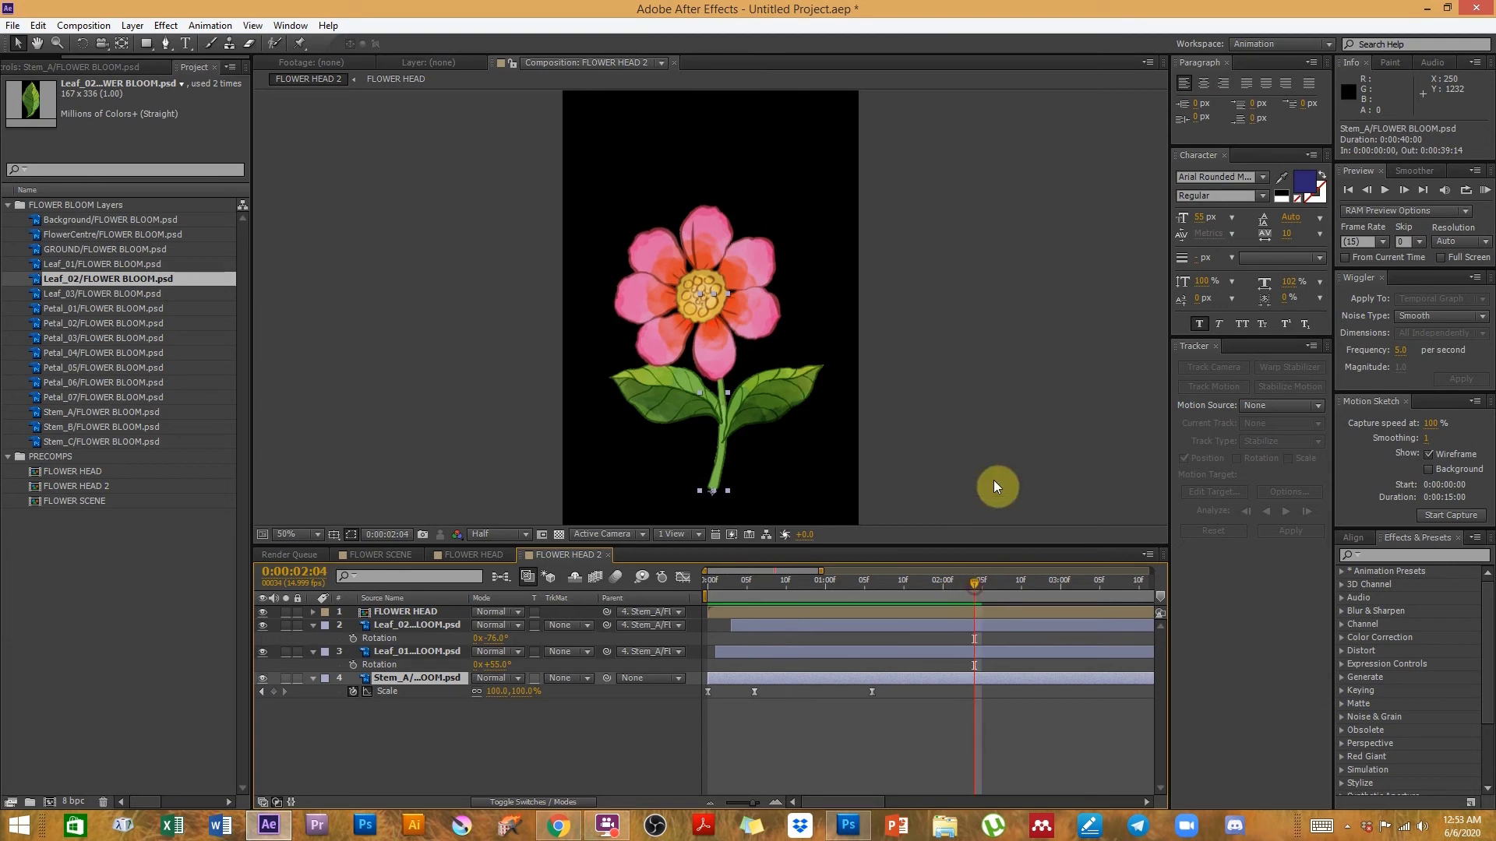
- Define a region of interest spanning the composition's width and framing the whole flower
key("comma")
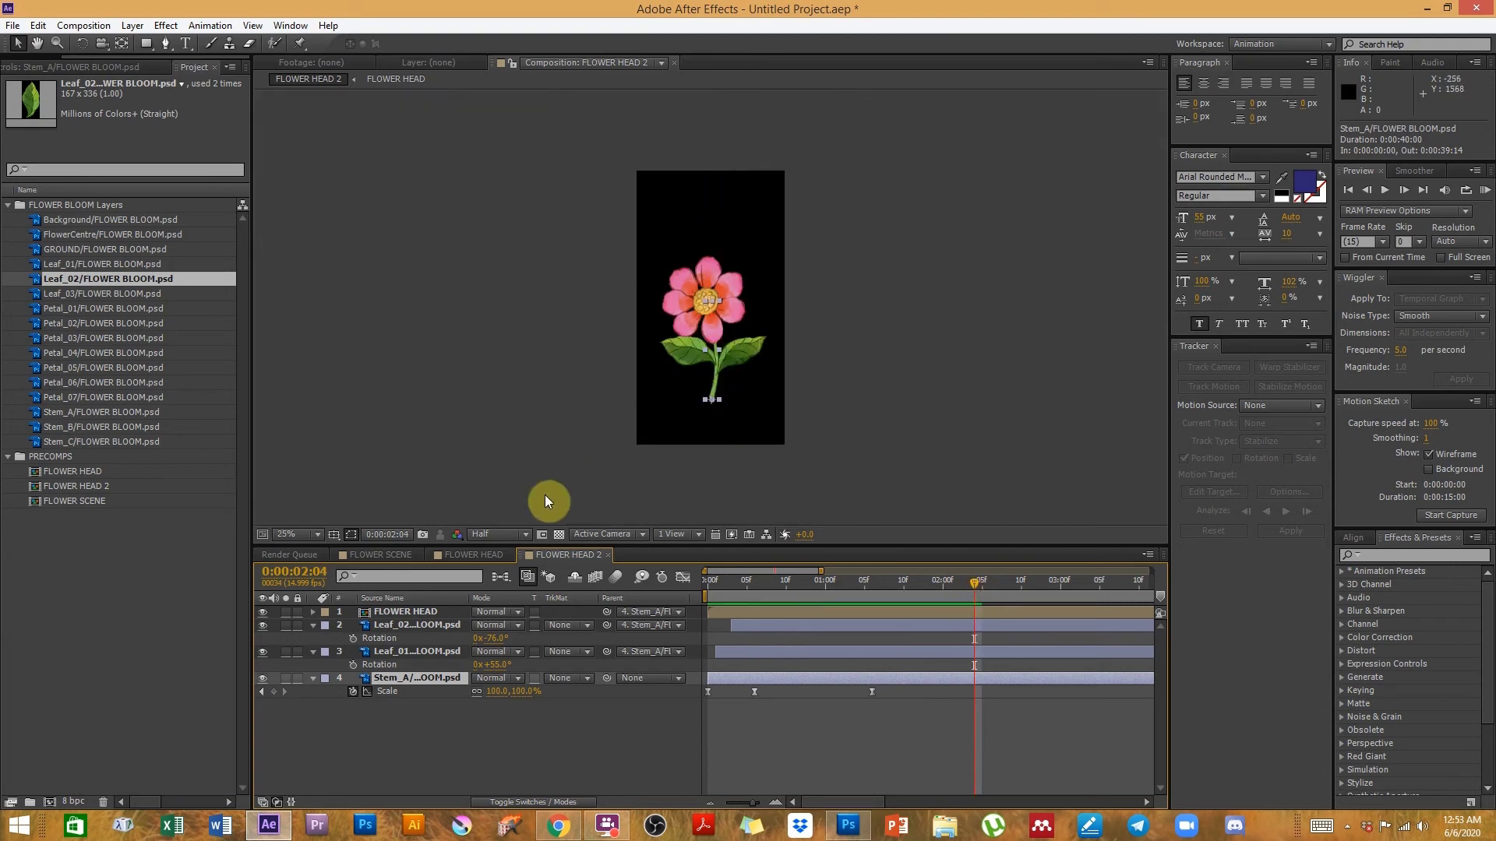
left_click(542, 535)
left_click_drag(639, 417, 641, 419)
left_click_drag(690, 370, 783, 238)
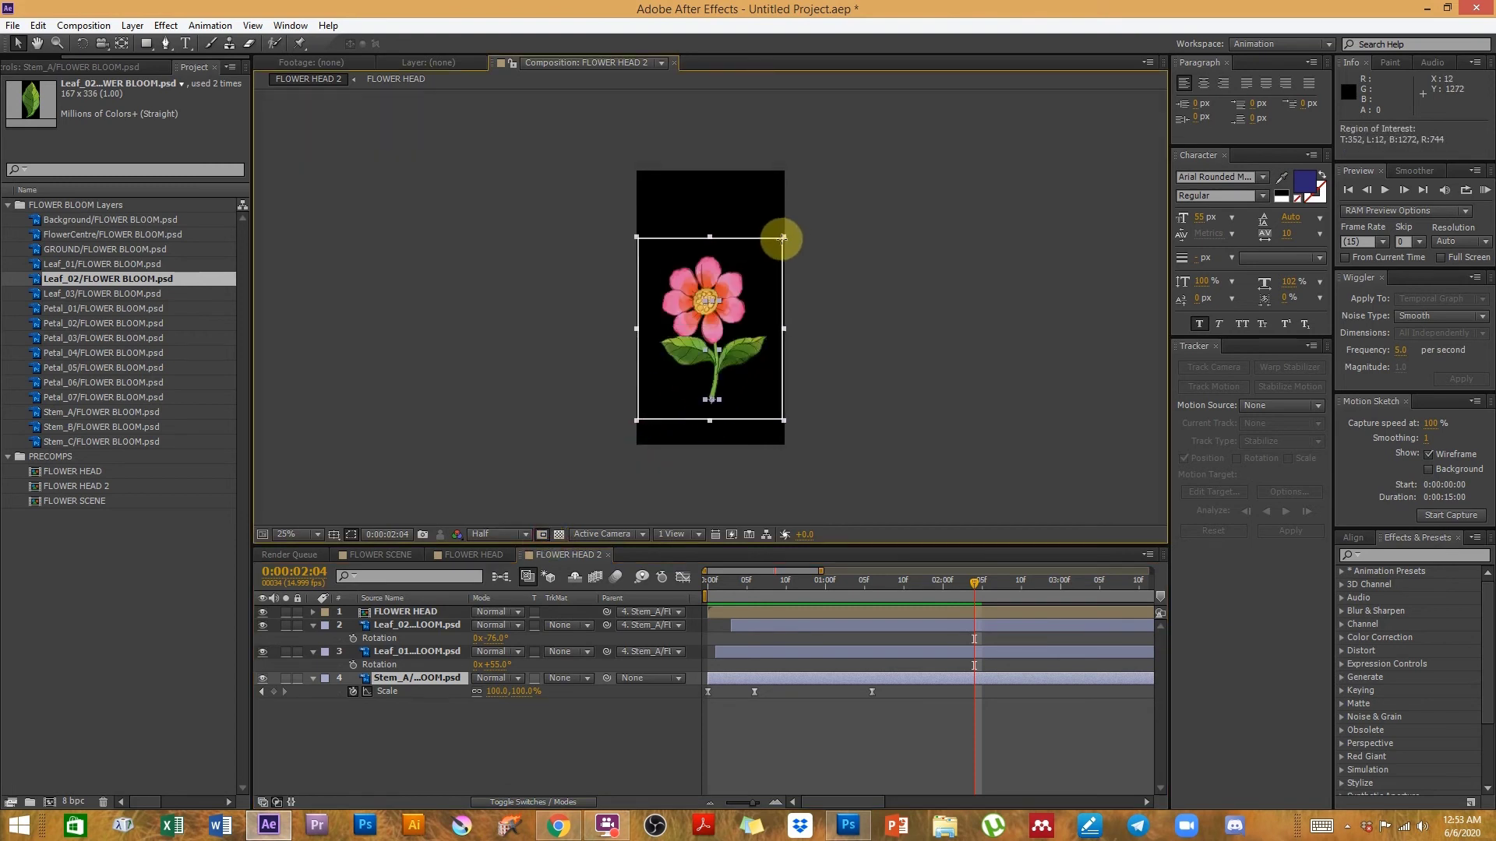
- Check the growth at 0:00:00:07, widen the region of interest to the right and shift the stem slightly left to center the flower
left_click(714, 583)
left_click_drag(714, 582, 760, 587)
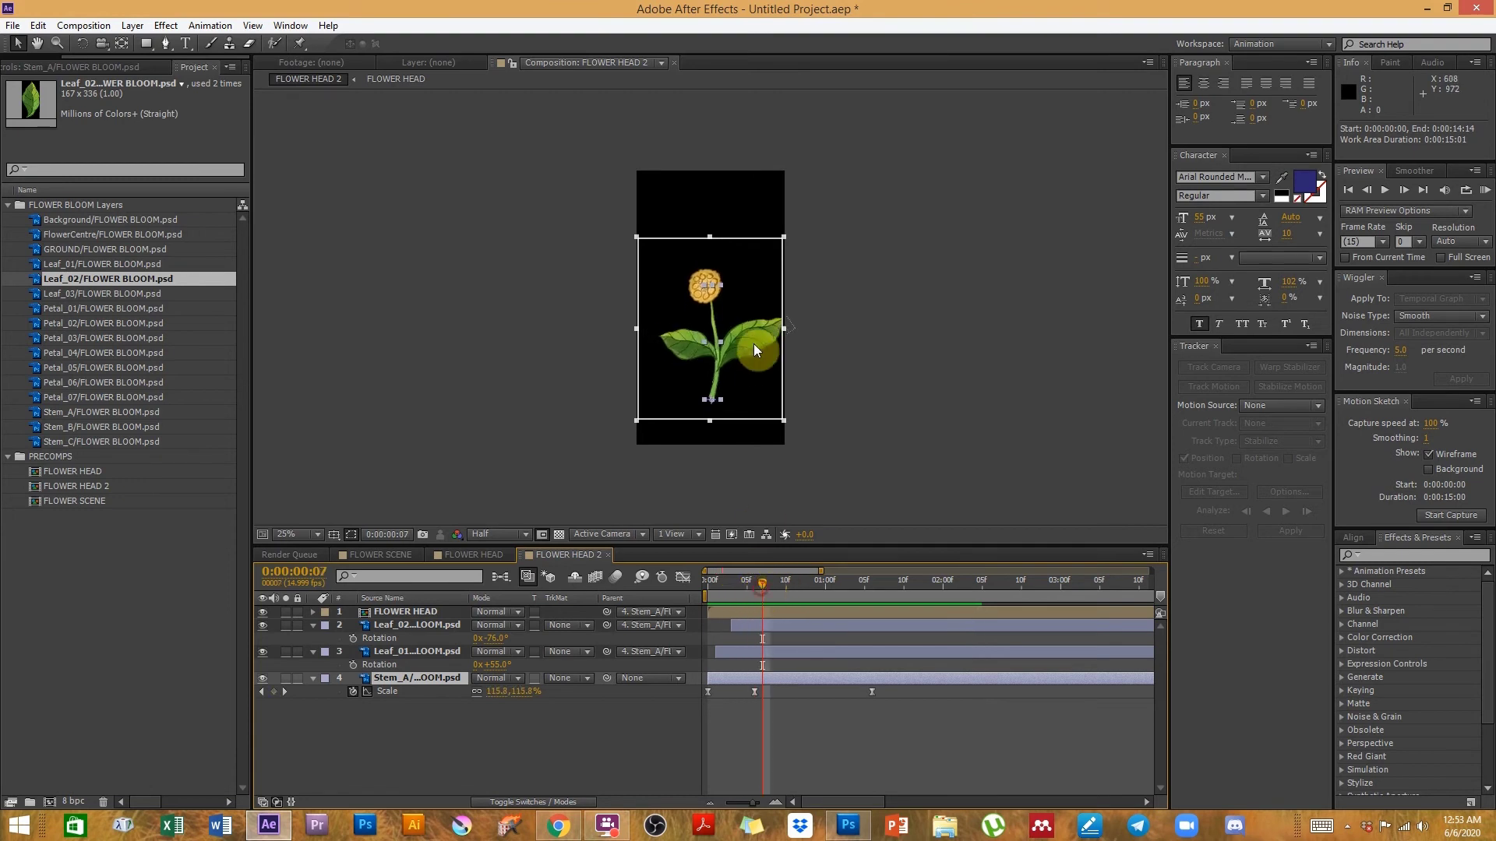
left_click_drag(784, 333, 787, 333)
left_click(346, 713)
left_click(413, 675)
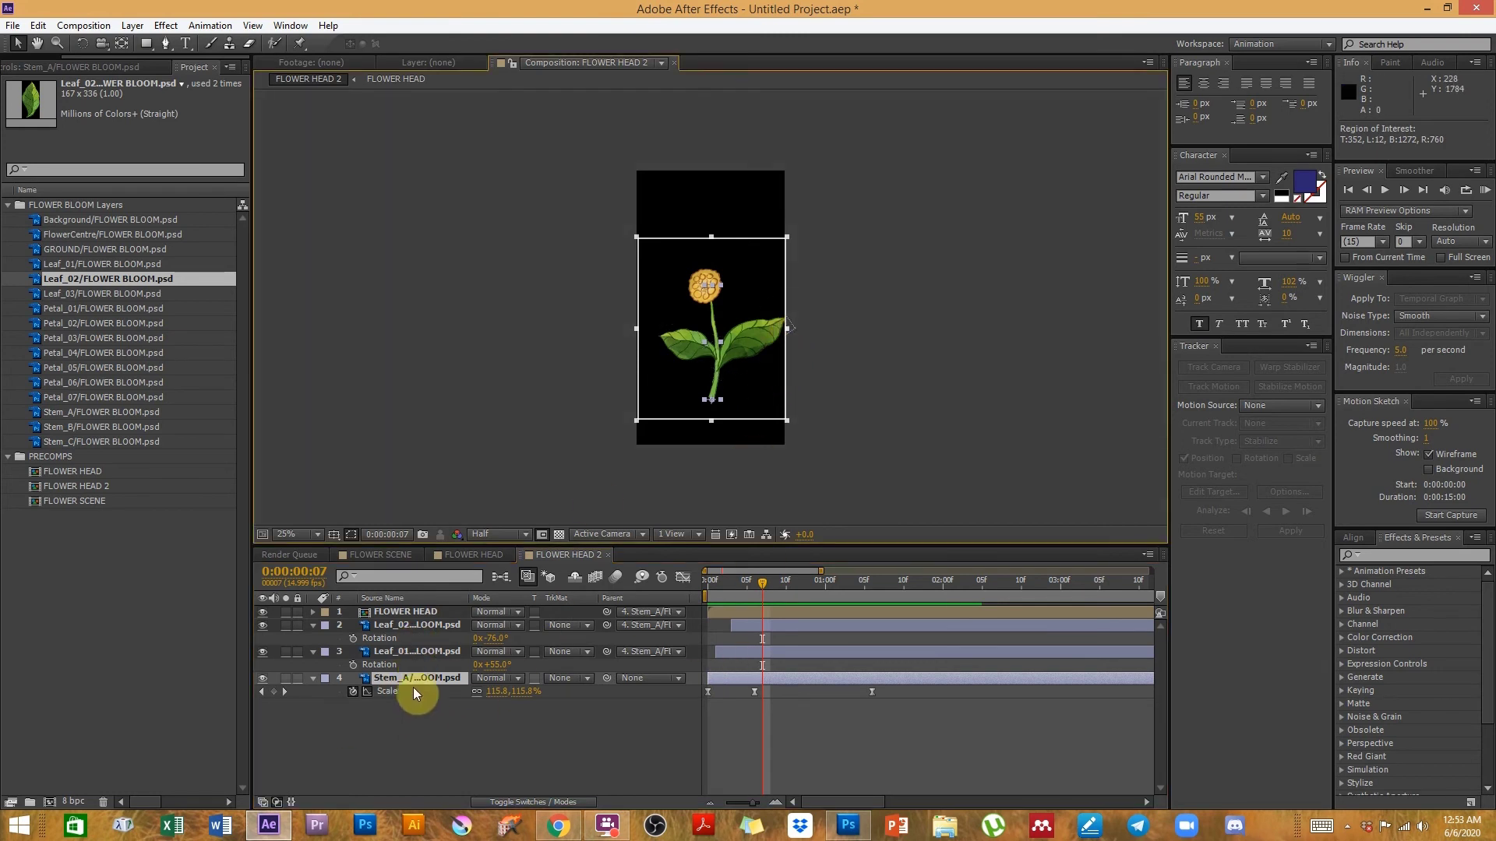
left_click_drag(712, 378, 704, 396)
- Set the FLOWER HEAD 2 composition's width to 809 px so the leaves fit at full spread
left_click_drag(717, 592, 779, 590)
left_click(83, 25)
left_click(97, 61)
left_click_drag(1038, 252, 1070, 259)
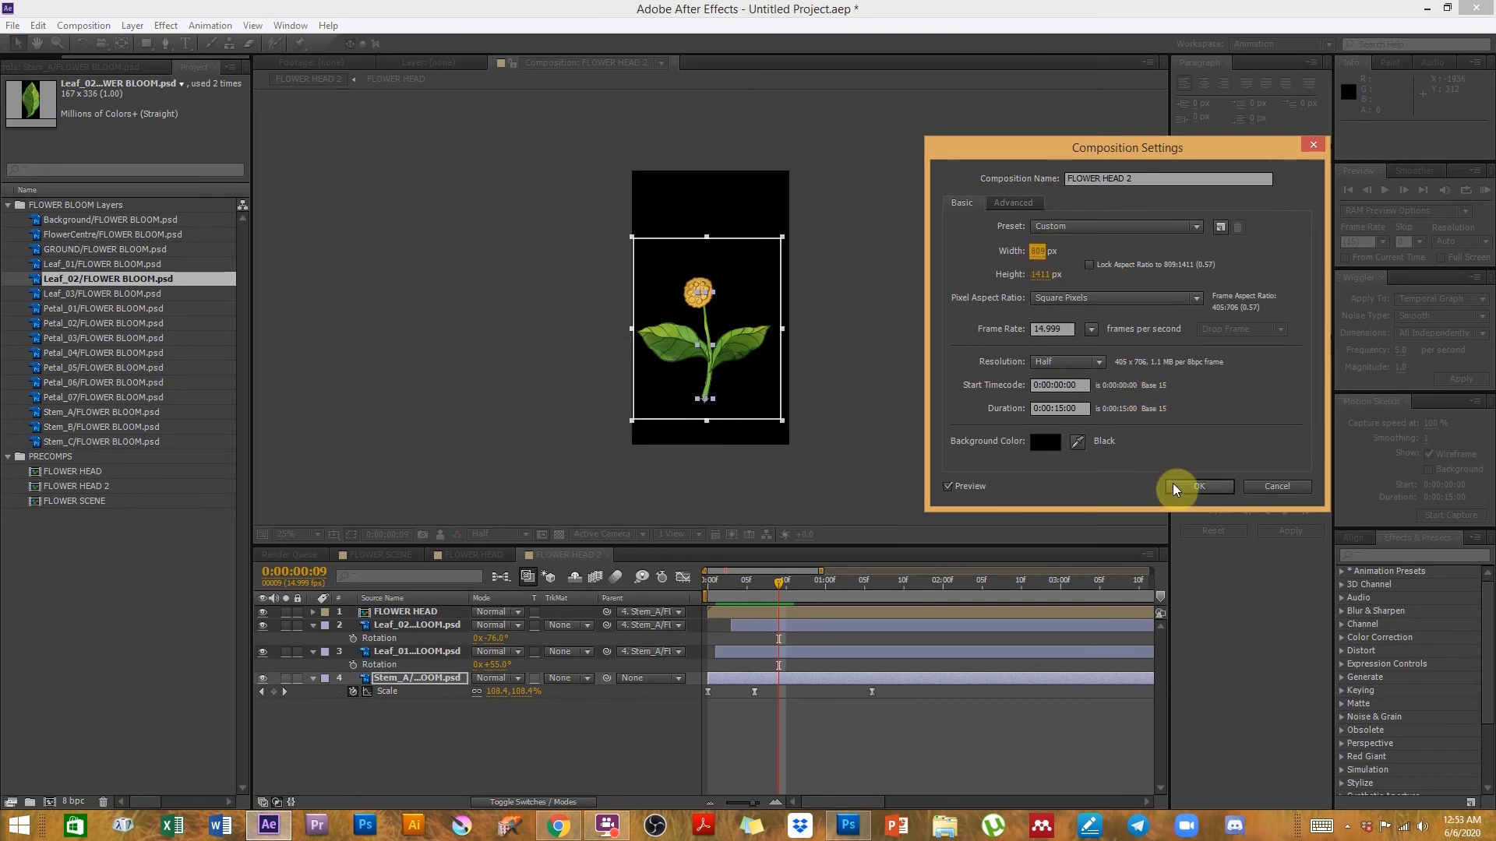
left_click(1185, 487)
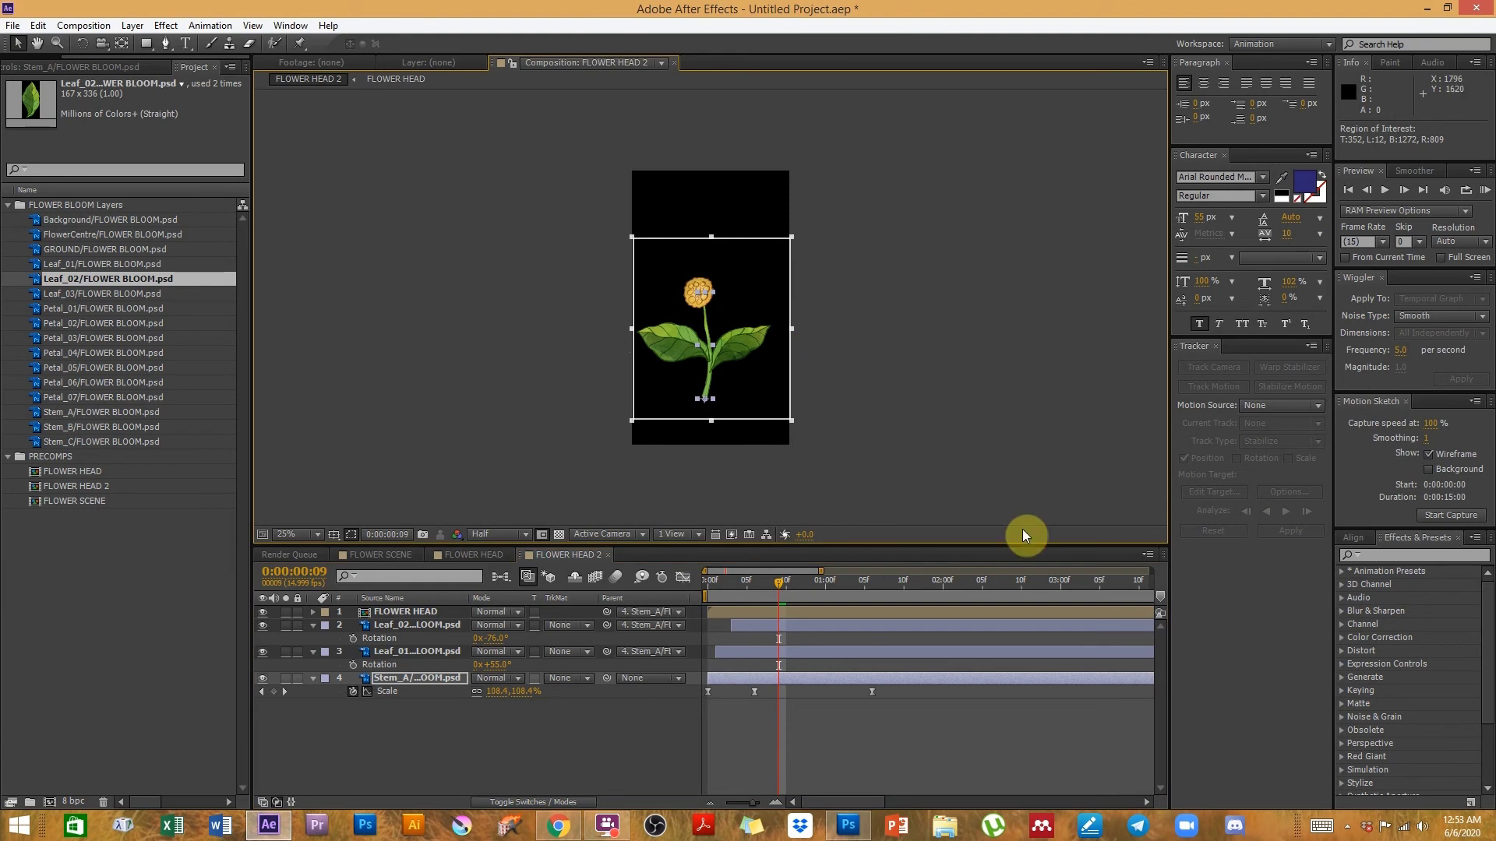
- Scrub to 0:00:02:03 to check the framing, and crop the composition to the region of interest
left_click(742, 583)
left_click_drag(742, 585, 966, 585)
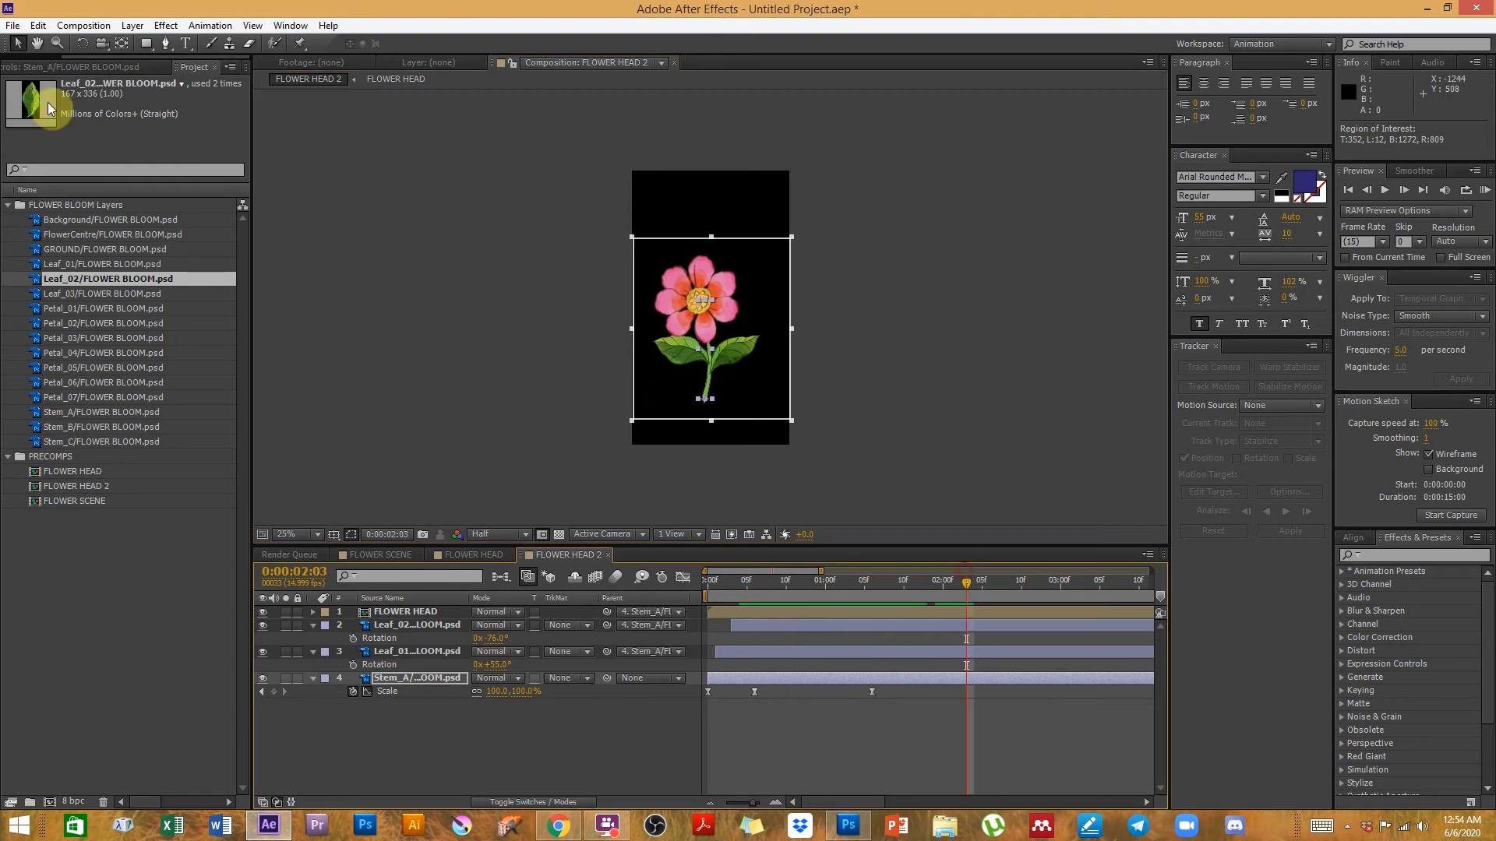
left_click(68, 32)
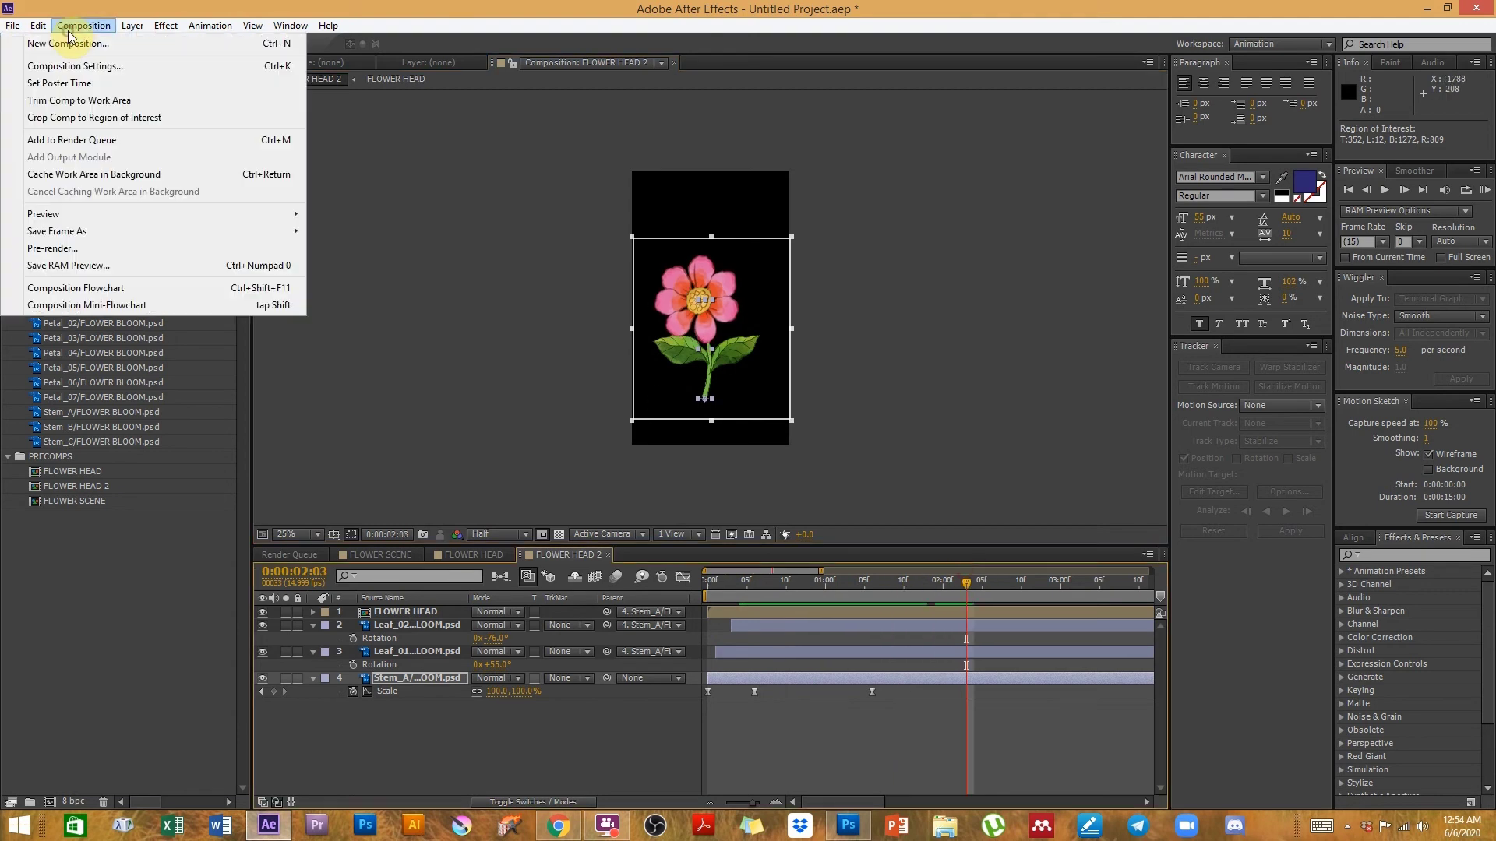
left_click(70, 117)
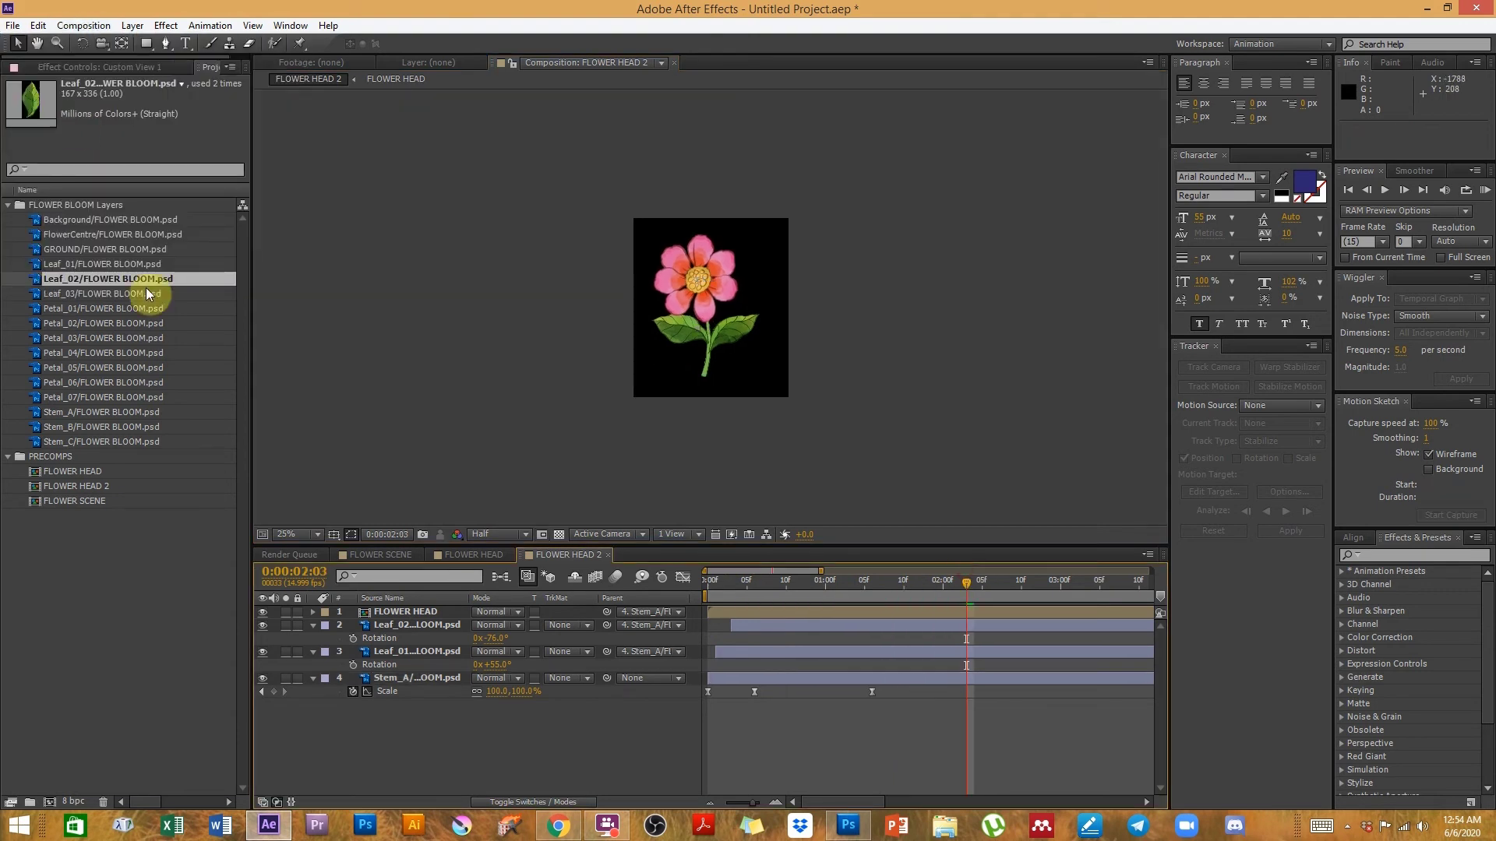
left_click(577, 433)
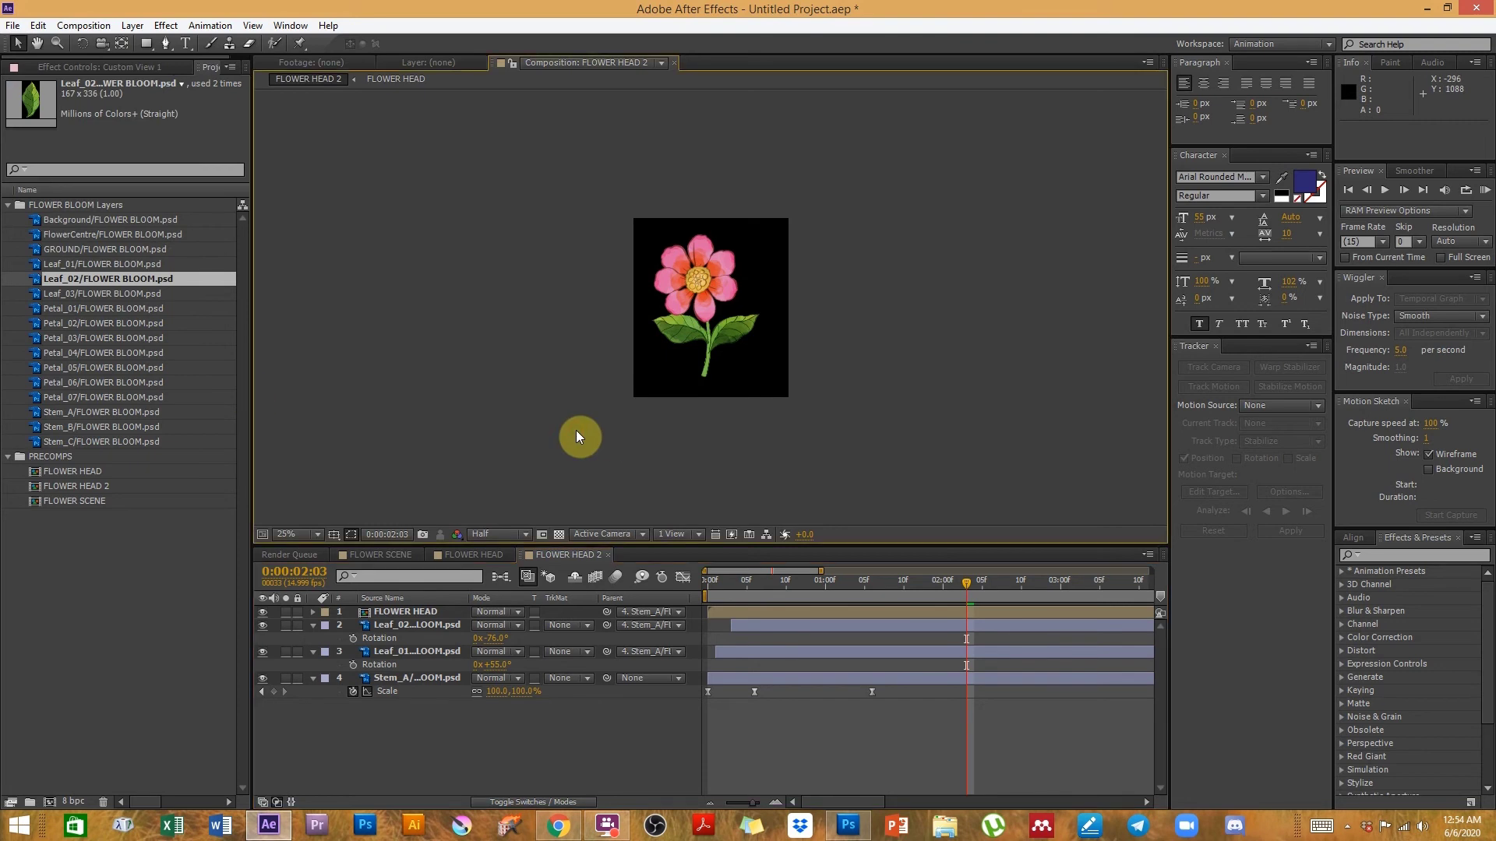
left_click(568, 555)
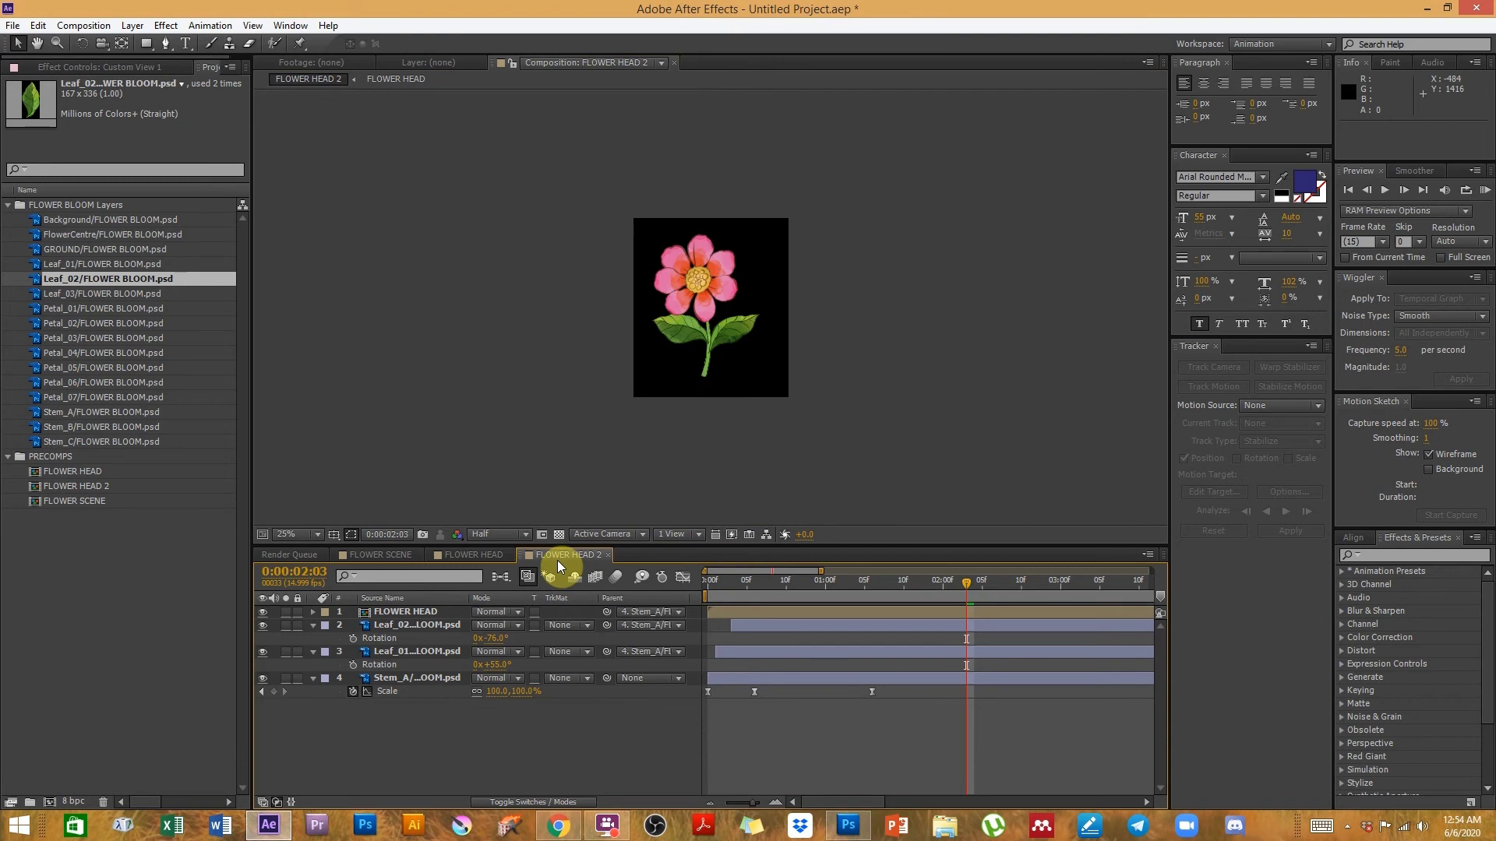
- Rename the FLOWER HEAD 2 composition as FLOWER A
left_click(101, 487)
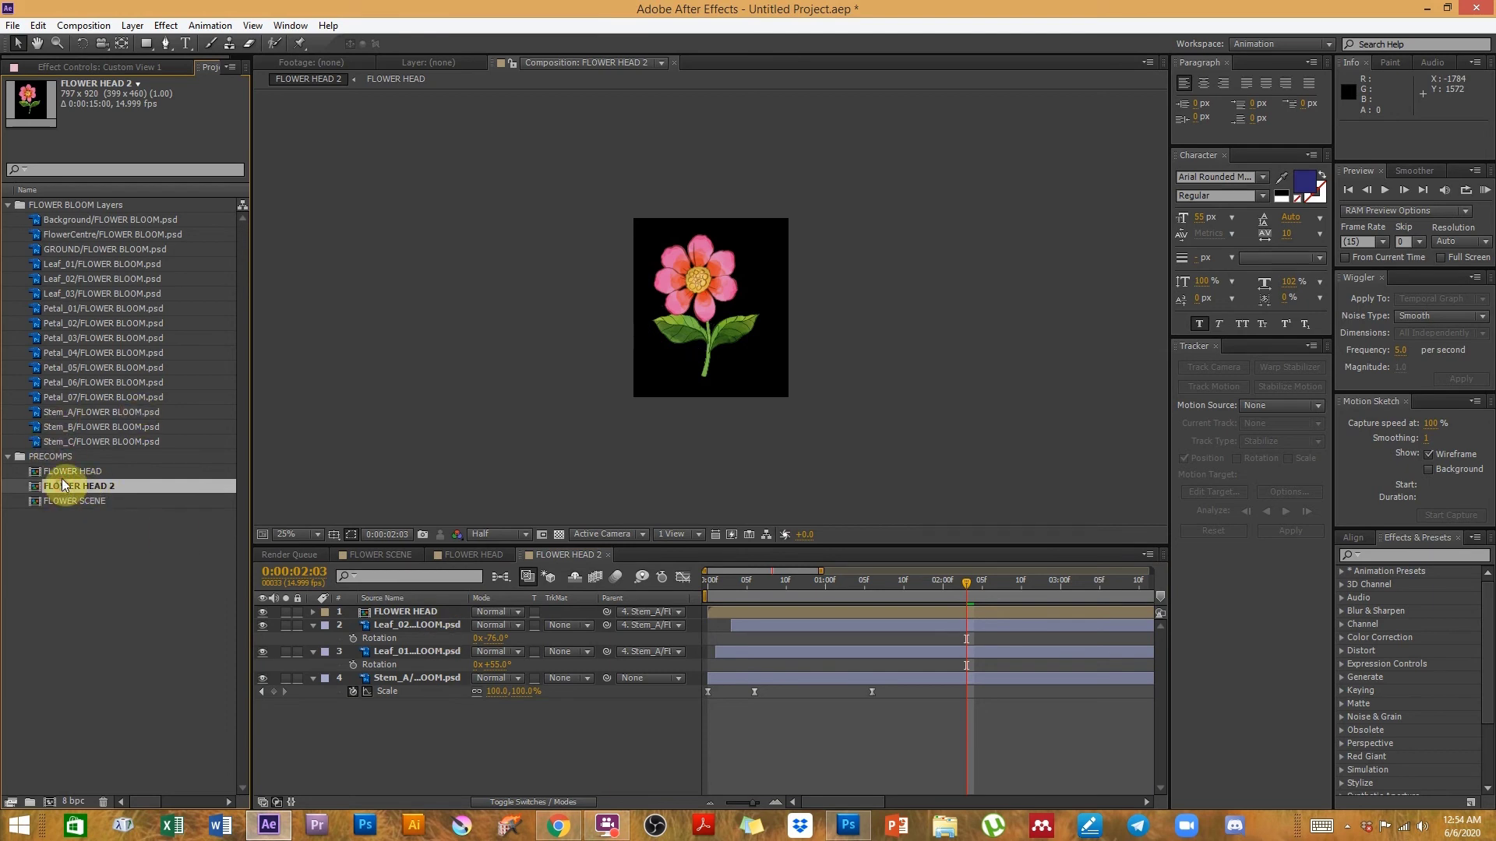
key("Return")
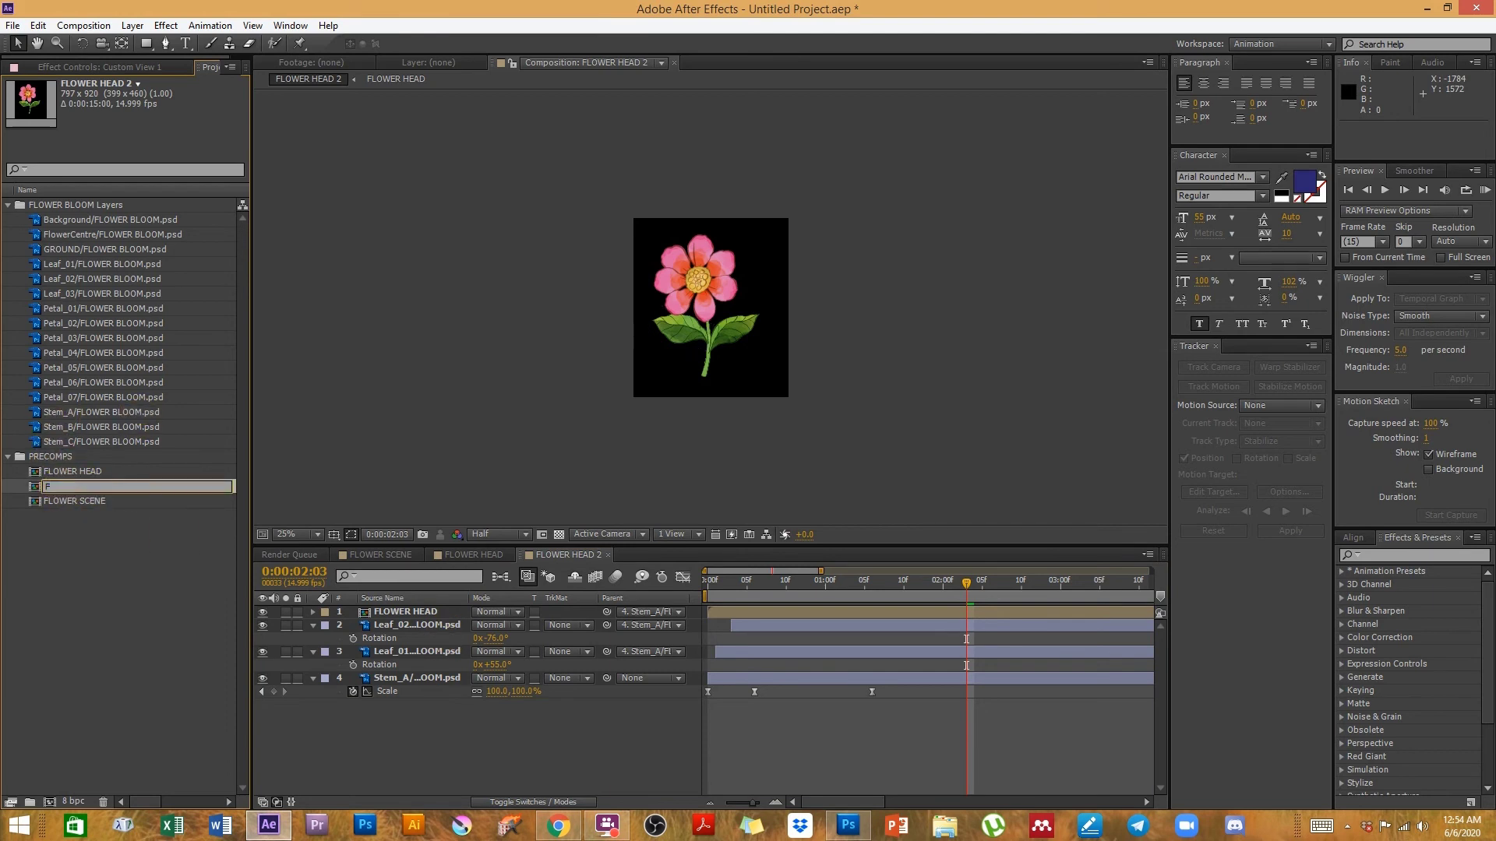
key("Return")
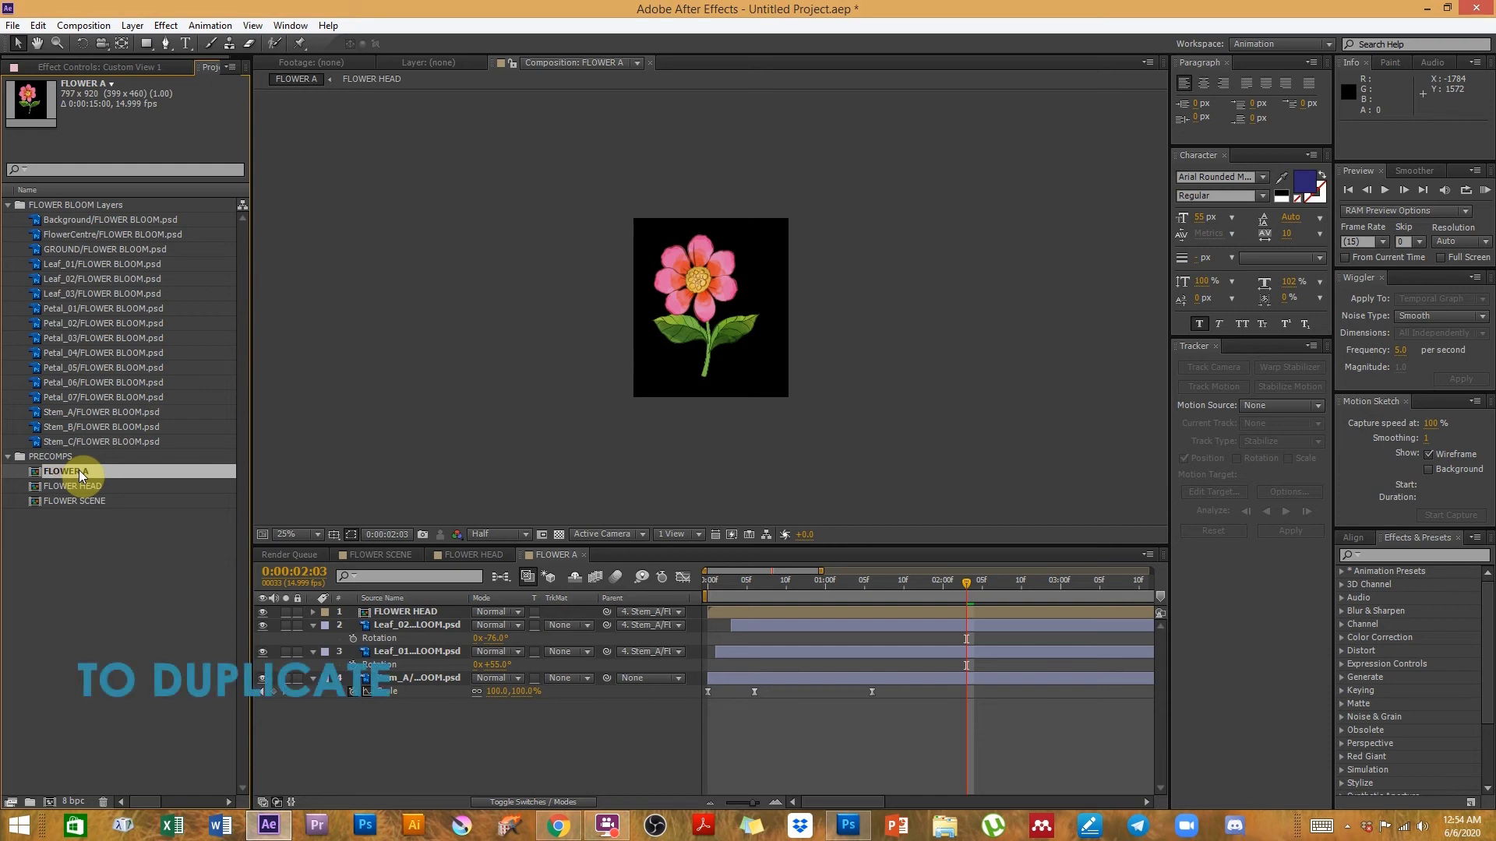
- Duplicate the FLOWER A composition and name the copy FLOWER B
key("ctrl+d")
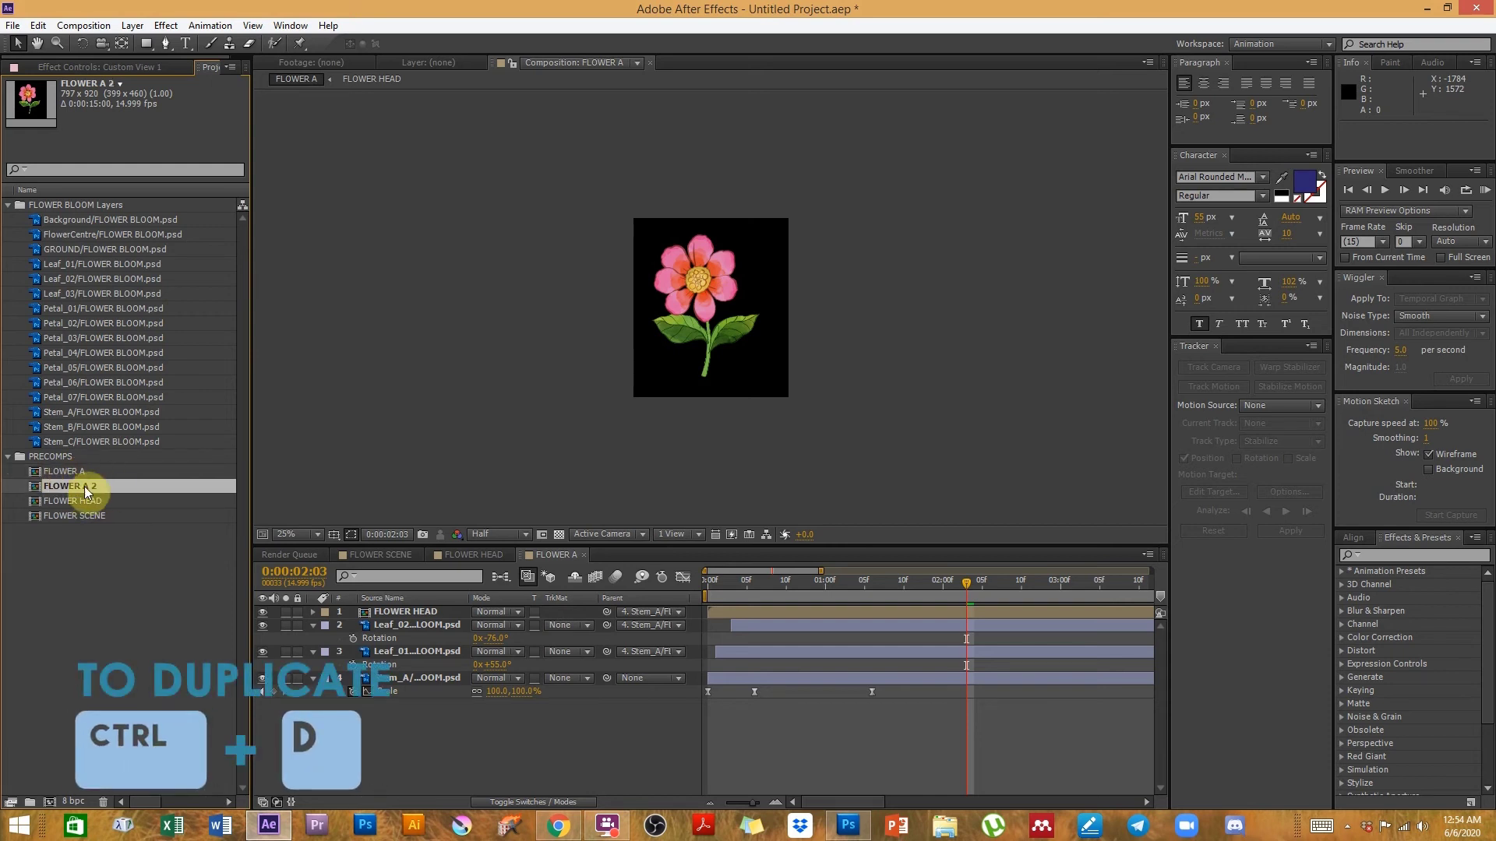
key("Return")
left_click_drag(81, 488, 109, 487)
type("B")
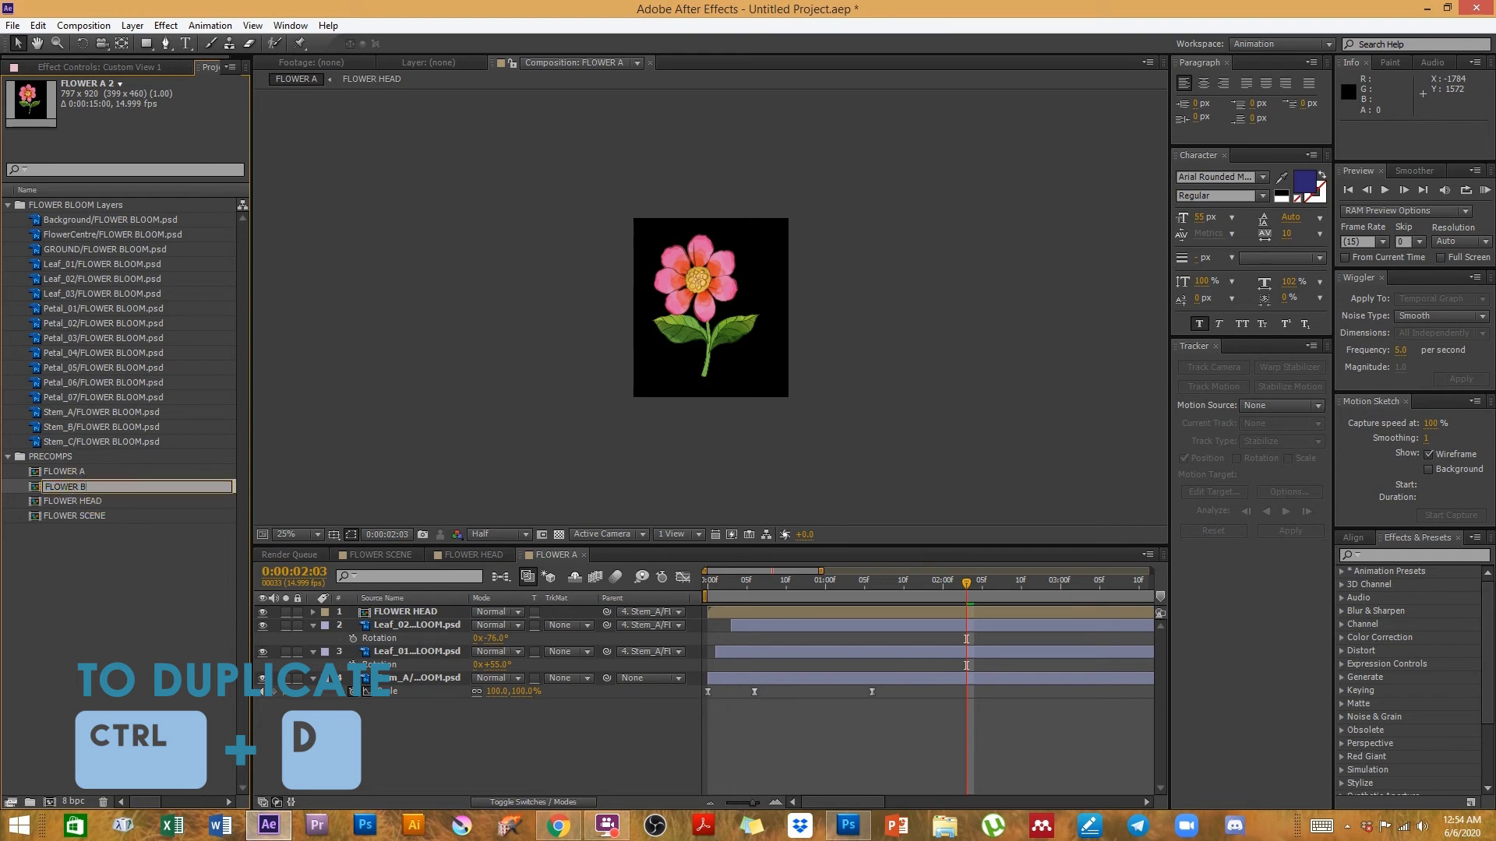
left_click(89, 554)
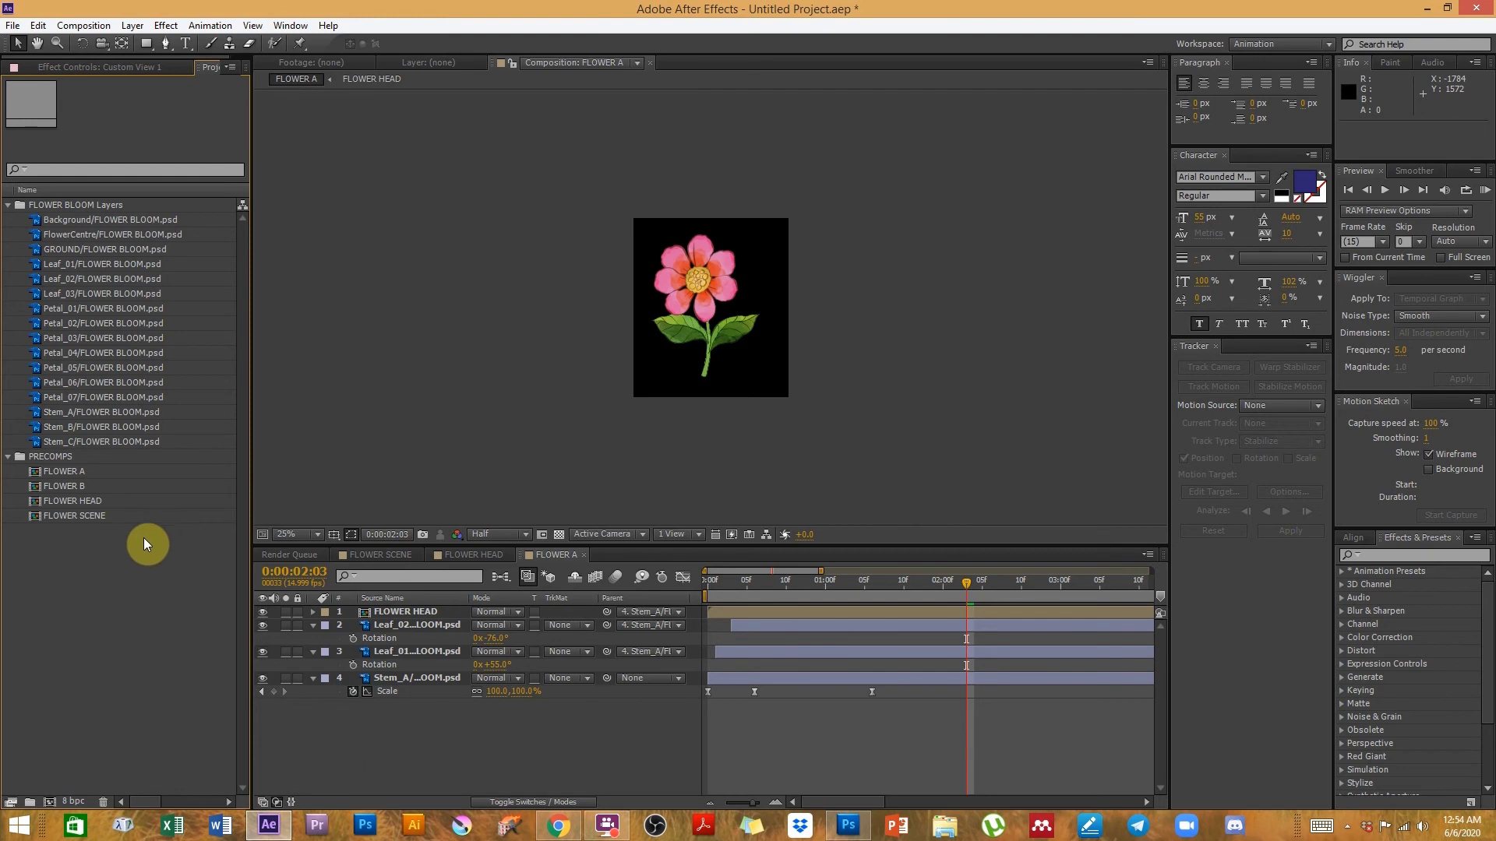
left_click(73, 488)
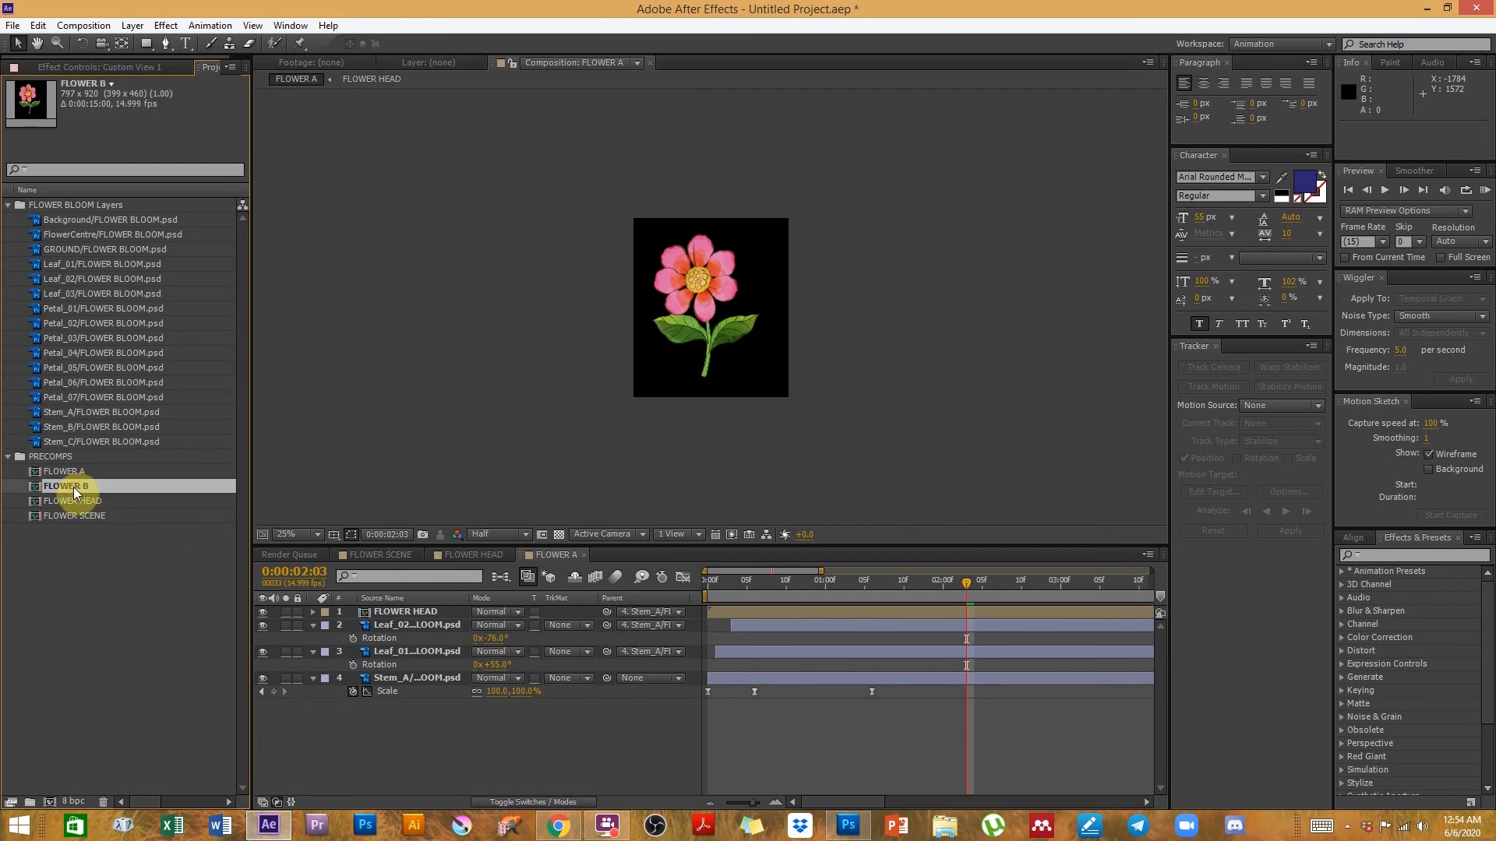
key("Return")
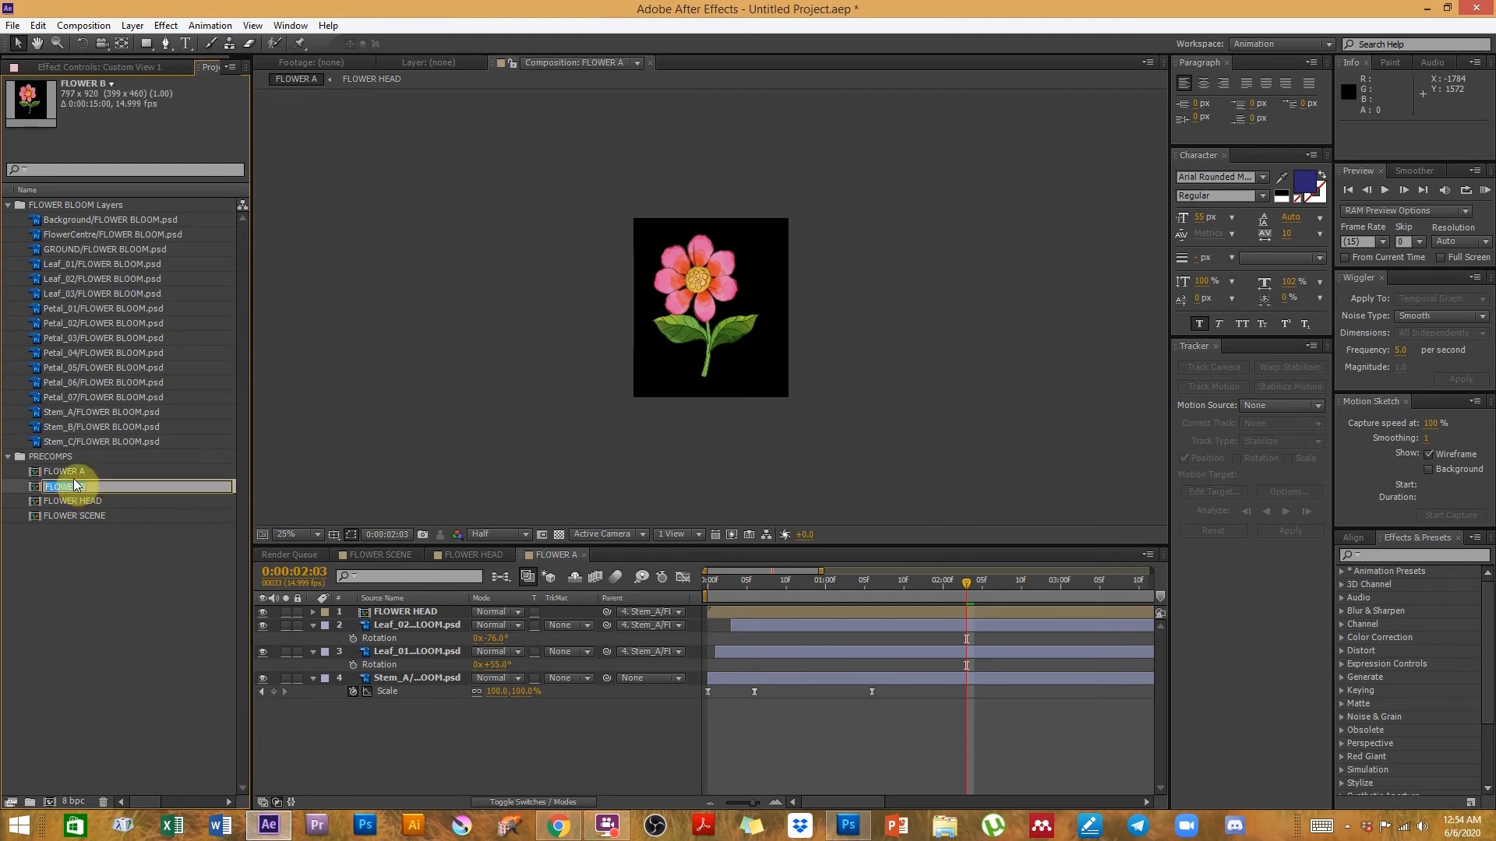
left_click(94, 525)
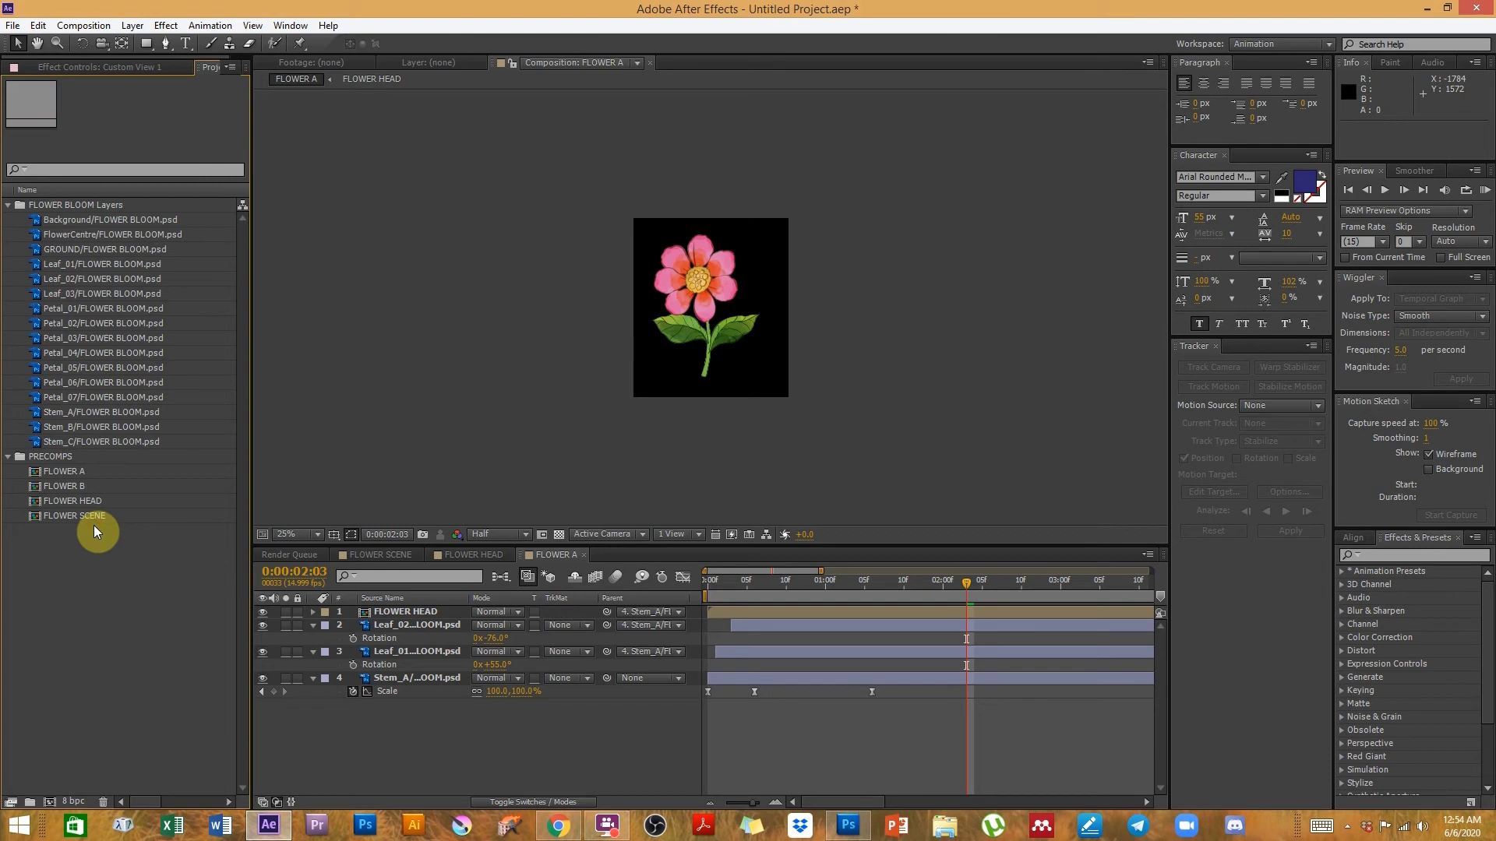
- Open the FLOWER B composition and replace its Stem_A layer's source with Stem_B/FLOWER BLOOM.psd
left_click(68, 487)
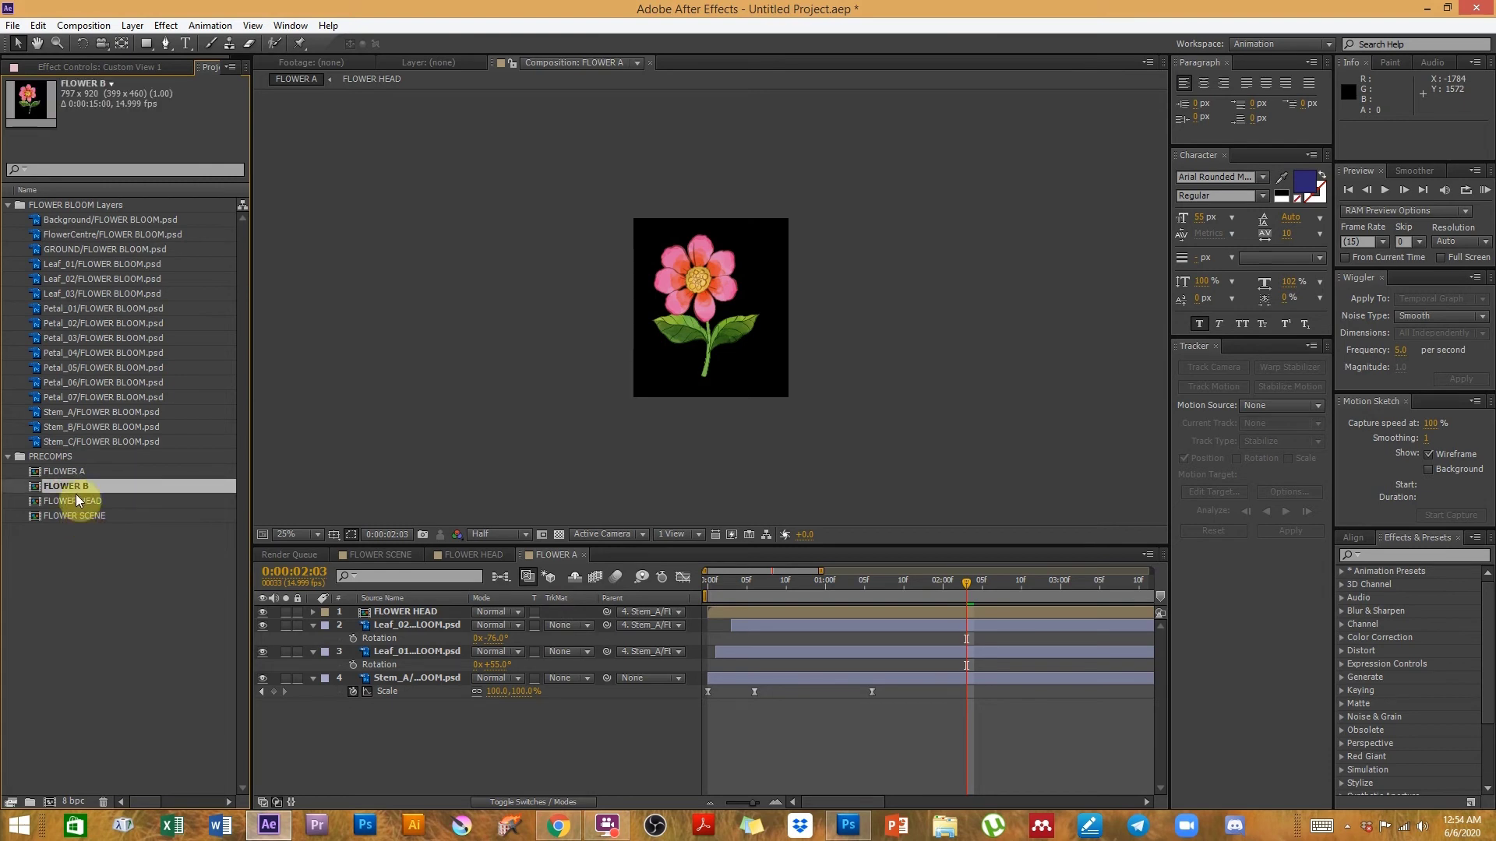
double_click(67, 485)
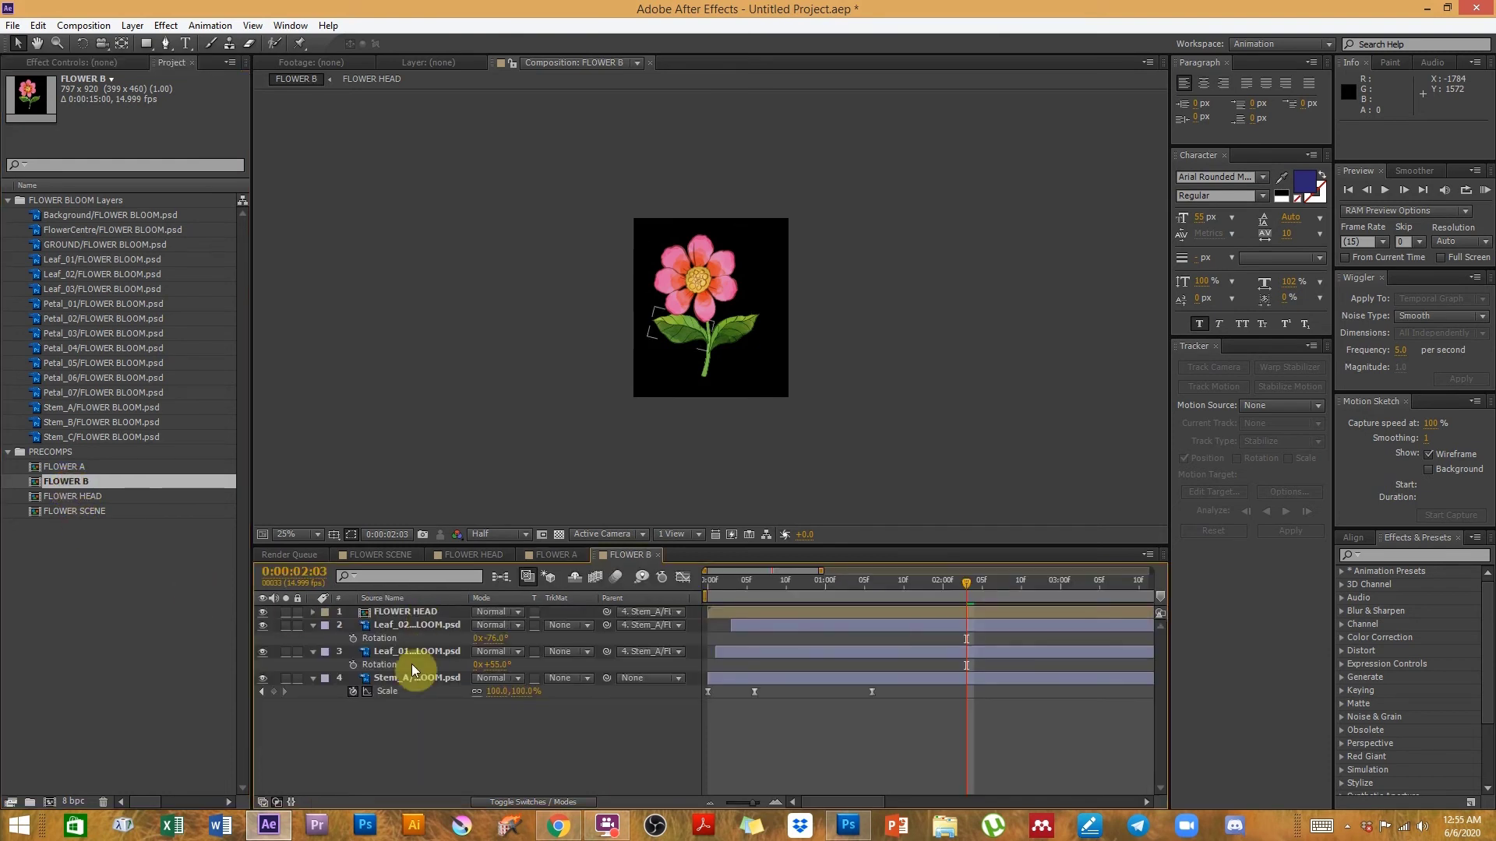
left_click(399, 679)
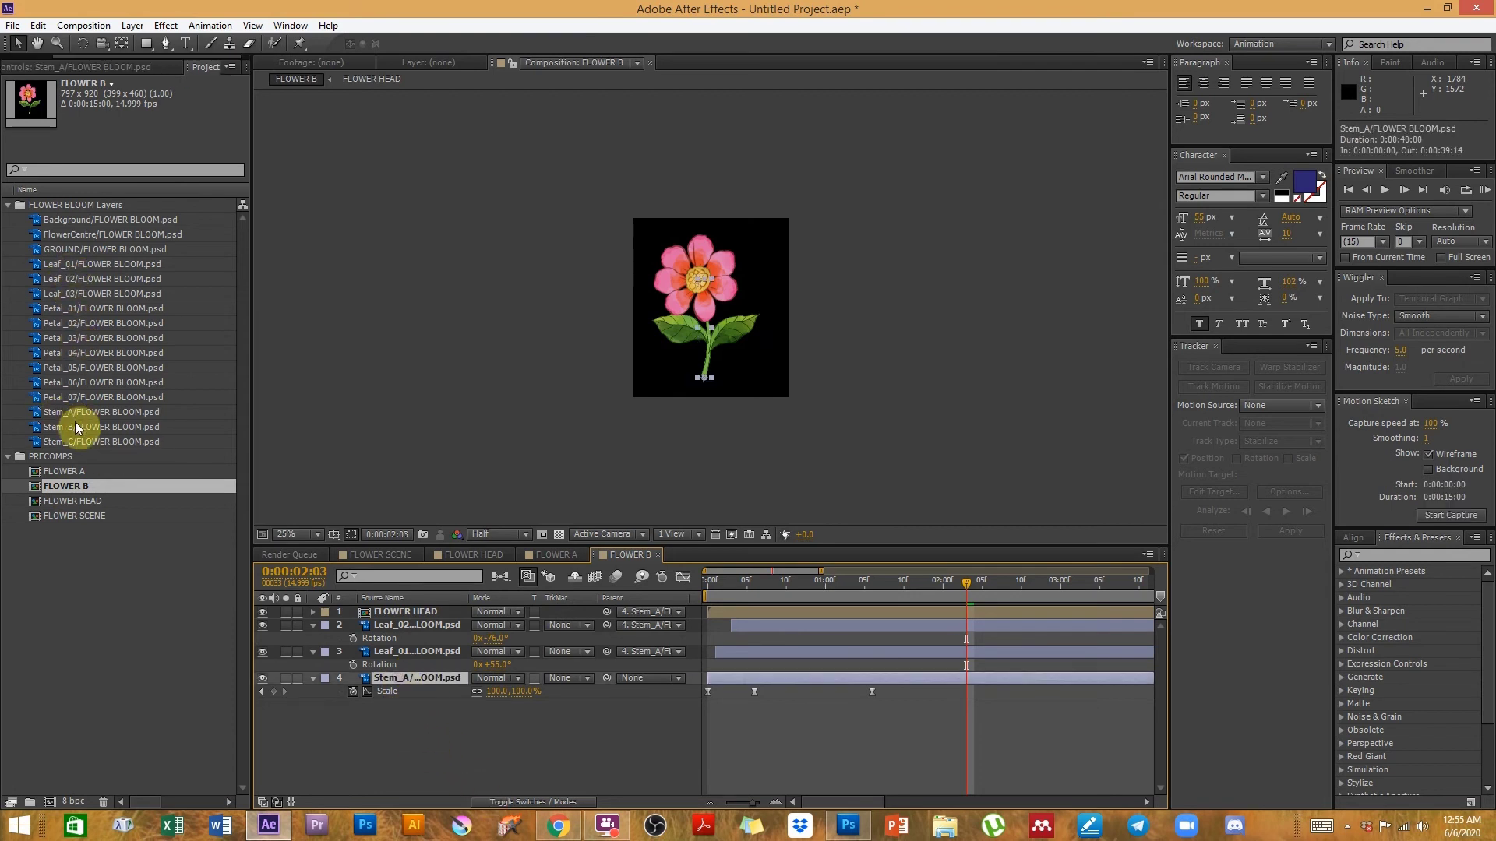
left_click(75, 425)
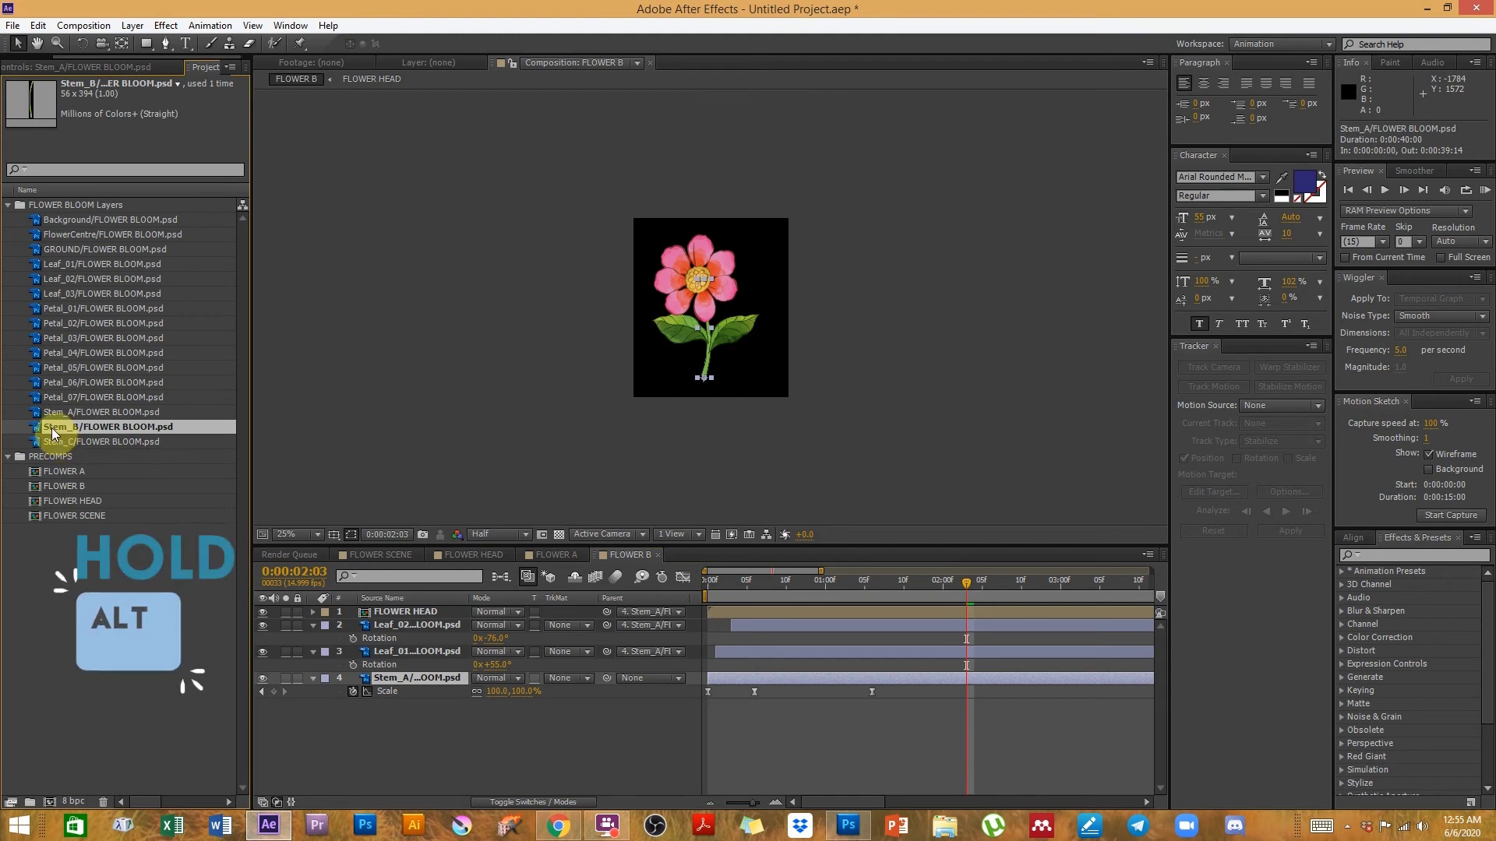
left_click_drag(55, 435, 399, 679)
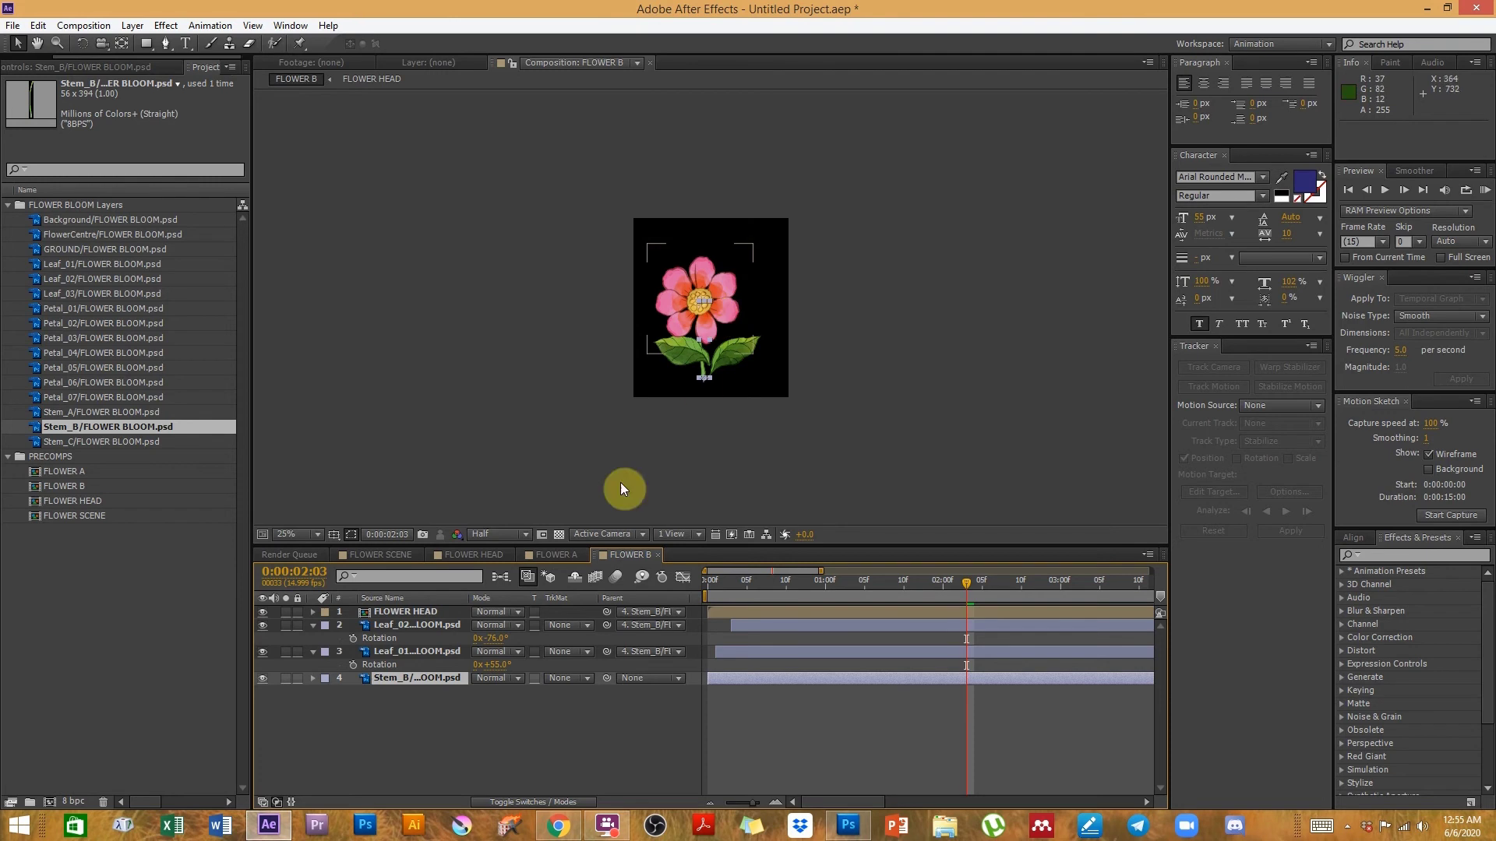
- Reposition the flower head and both leaves in FLOWER B so they attach to the shorter Stem_B
left_click(425, 612)
mouse_move(702, 309)
left_mouse_down()
mouse_move(715, 285)
mouse_move(713, 304)
left_mouse_up()
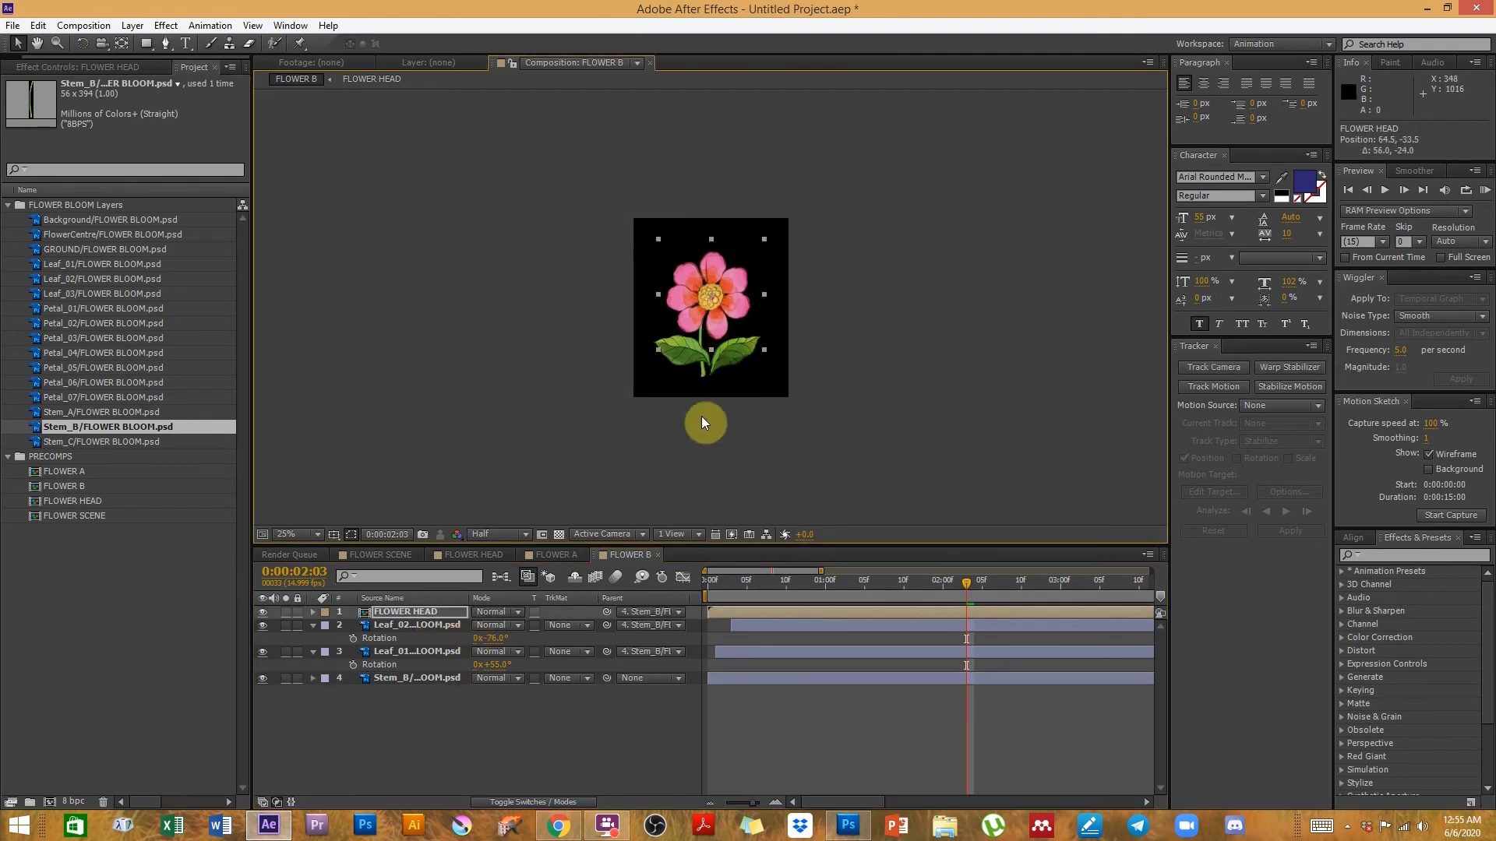
scroll(701, 416, "up", 1)
left_click_drag(678, 374, 642, 376)
left_click(437, 625)
left_click_drag(816, 377, 766, 368)
- Reduce Leaf_01's last two scale keyframes in FLOWER B, with 73% at 0:00:01:07
key("s")
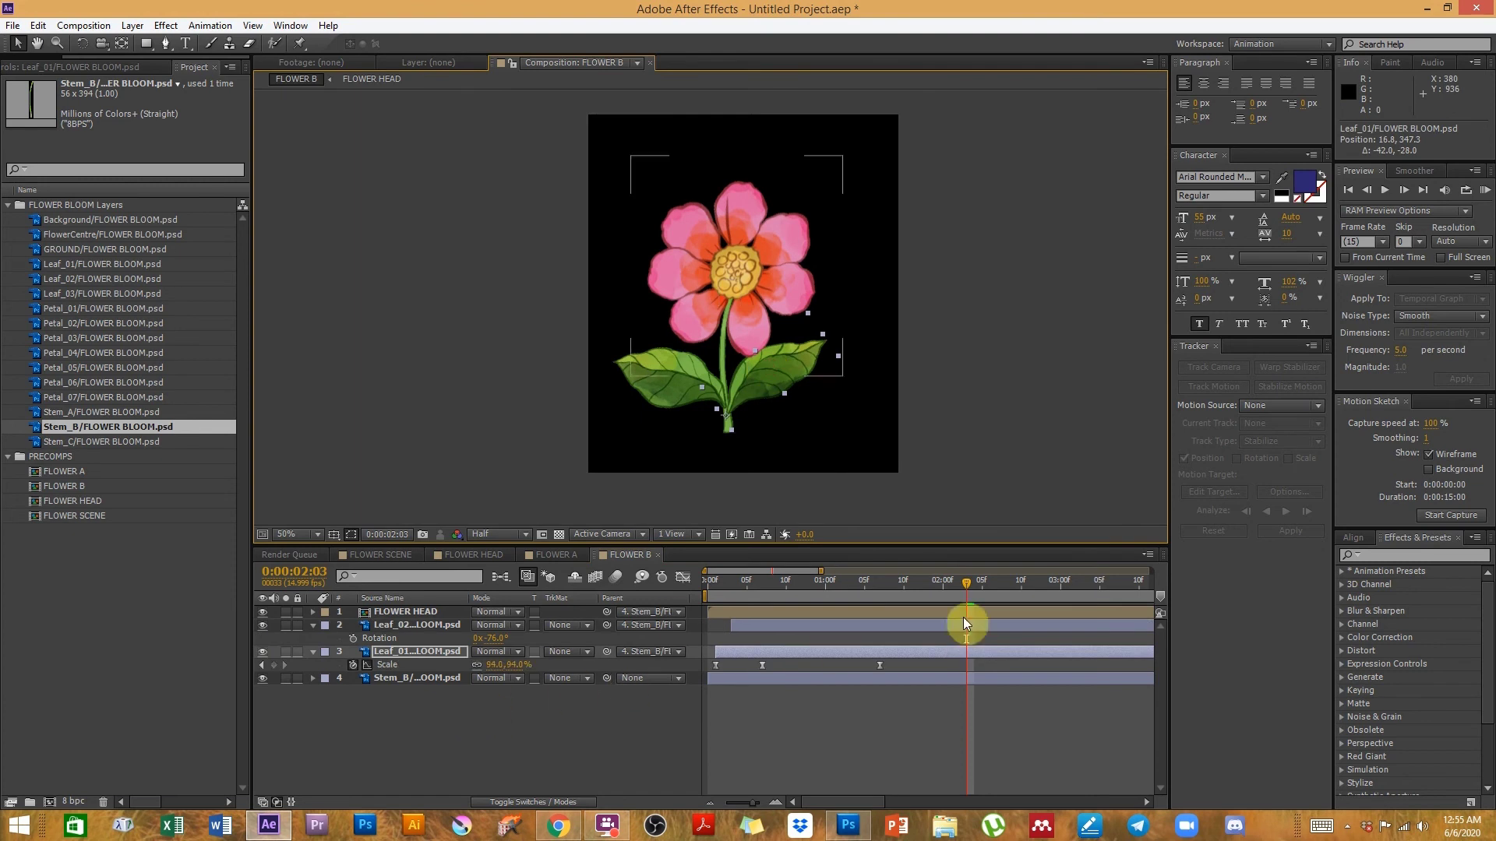
left_click(878, 590)
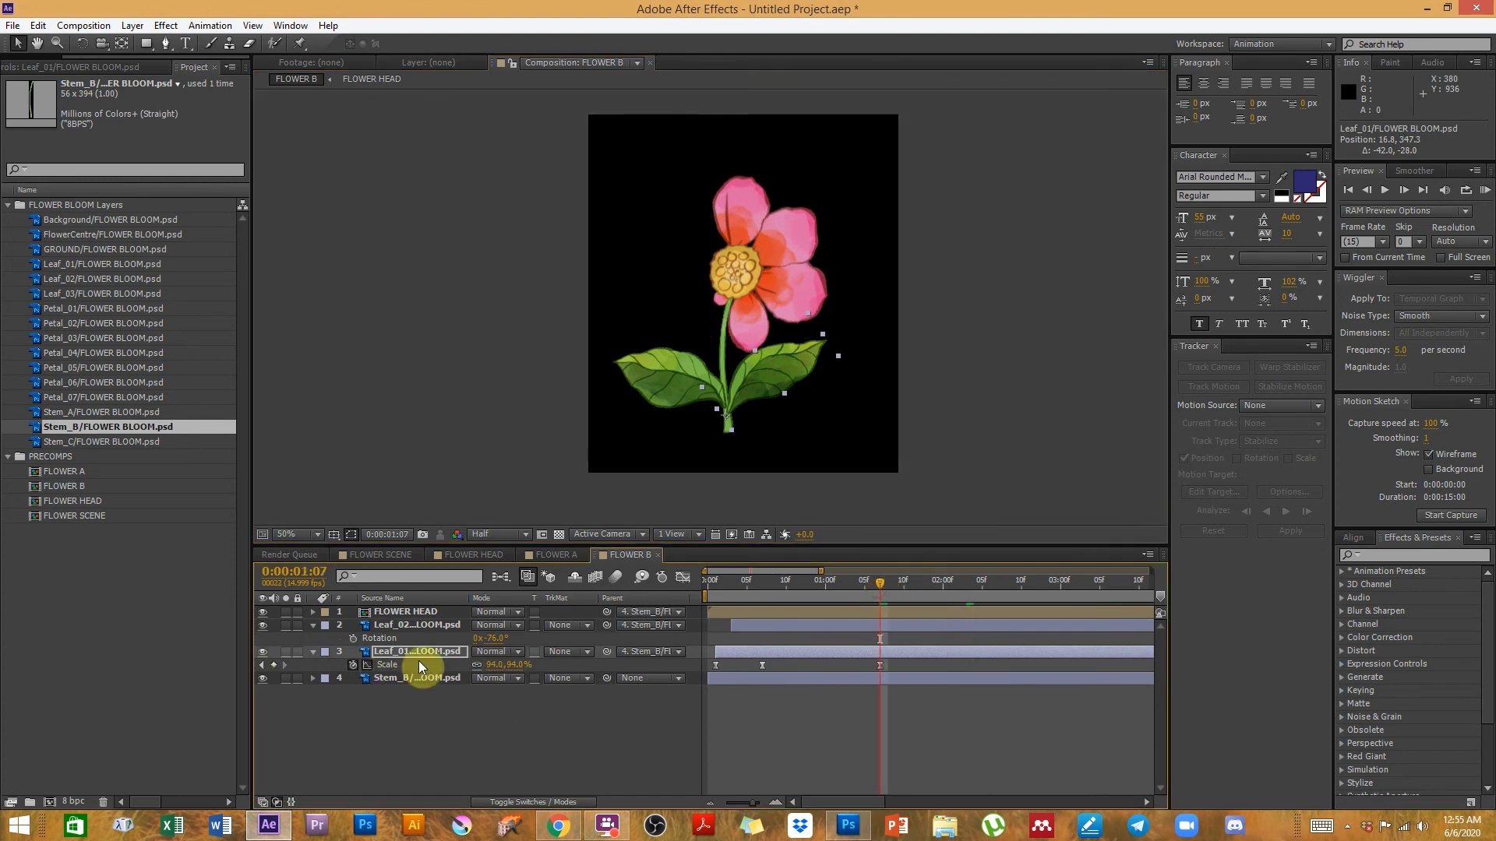
left_click_drag(904, 666, 749, 667)
left_click_drag(494, 667, 481, 666)
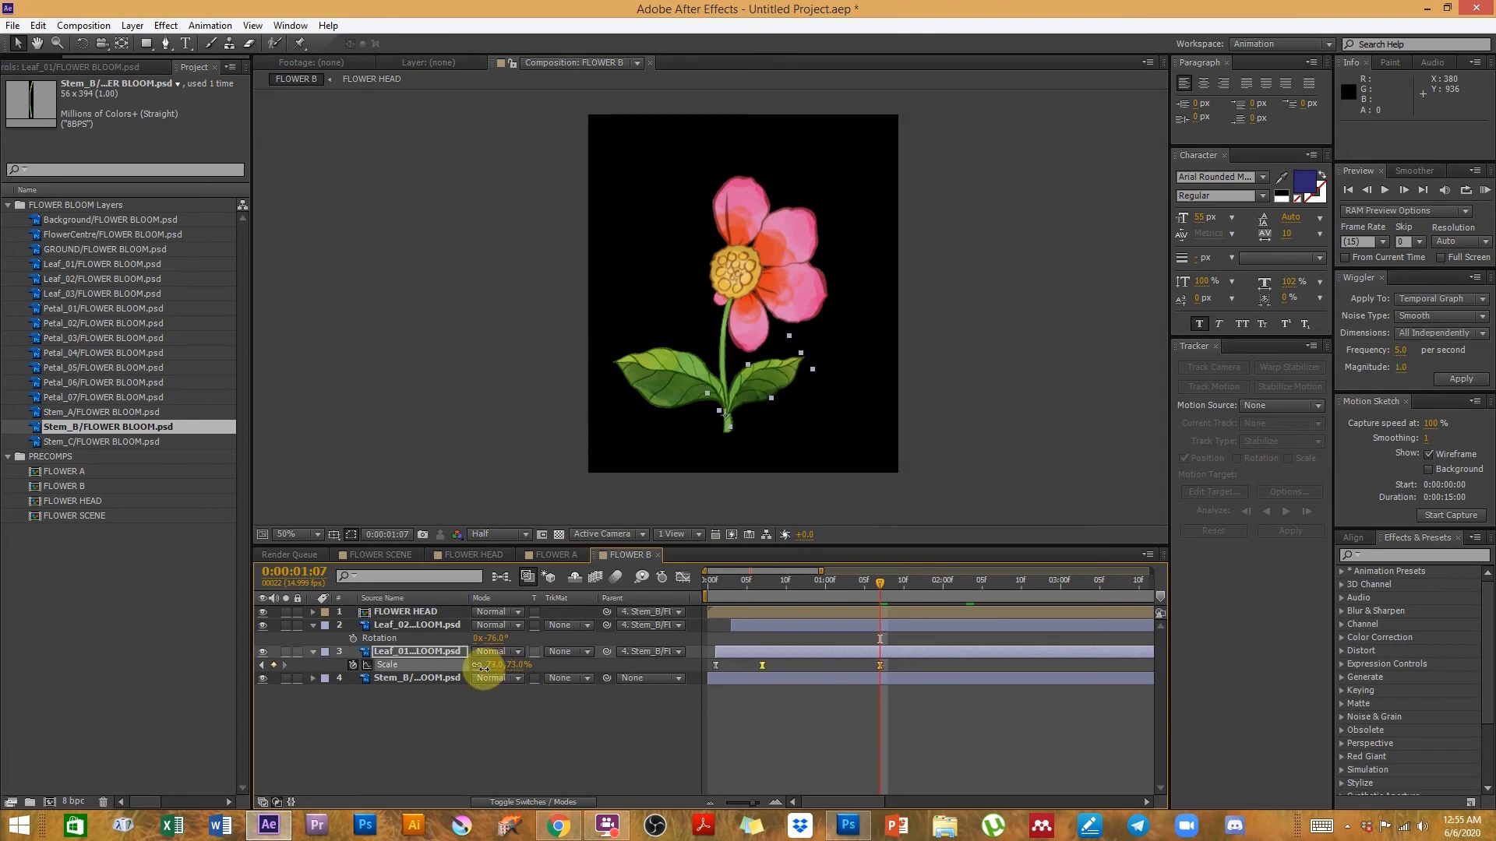
left_click(521, 705)
- Replace the Leaf_02 layer in FLOWER B with Leaf_03/FLOWER BLOOM.psd and scrub to 0:00:02:01 to check the growth
left_click(413, 625)
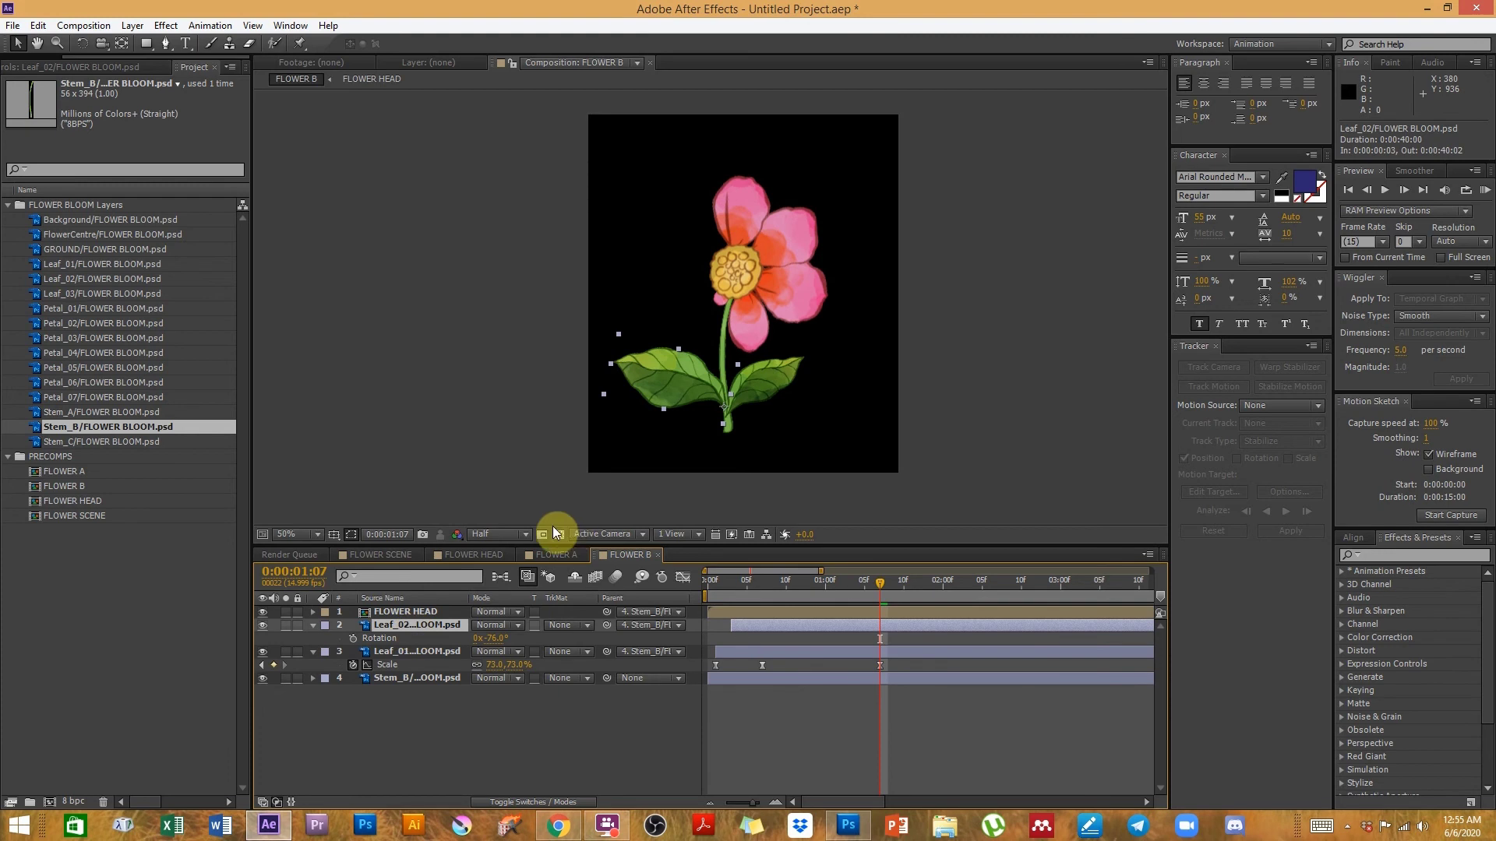
key("s")
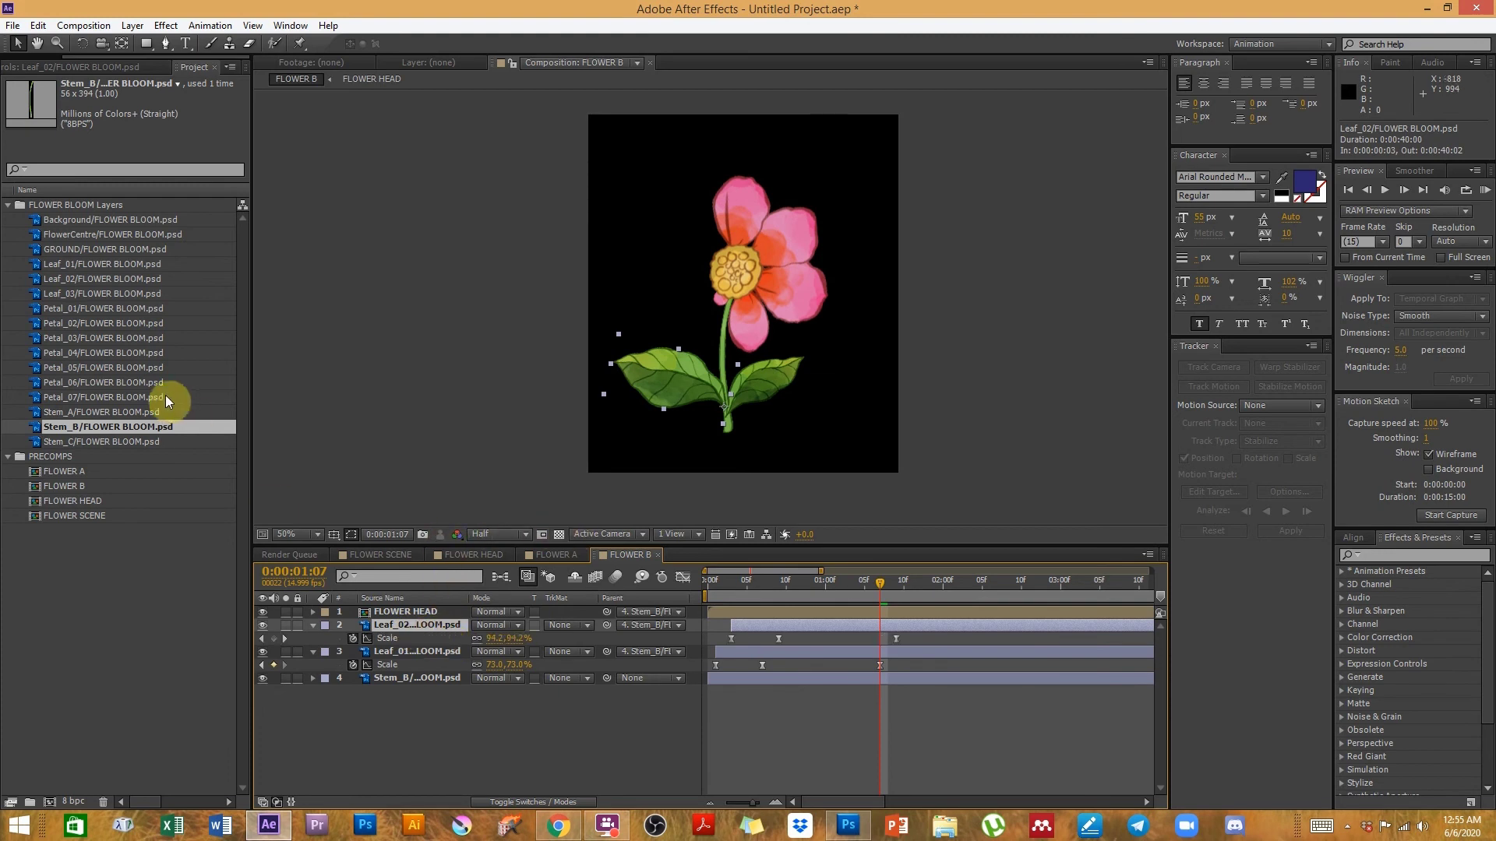
left_click(84, 294)
left_click_drag(84, 294, 438, 625)
left_click(521, 702)
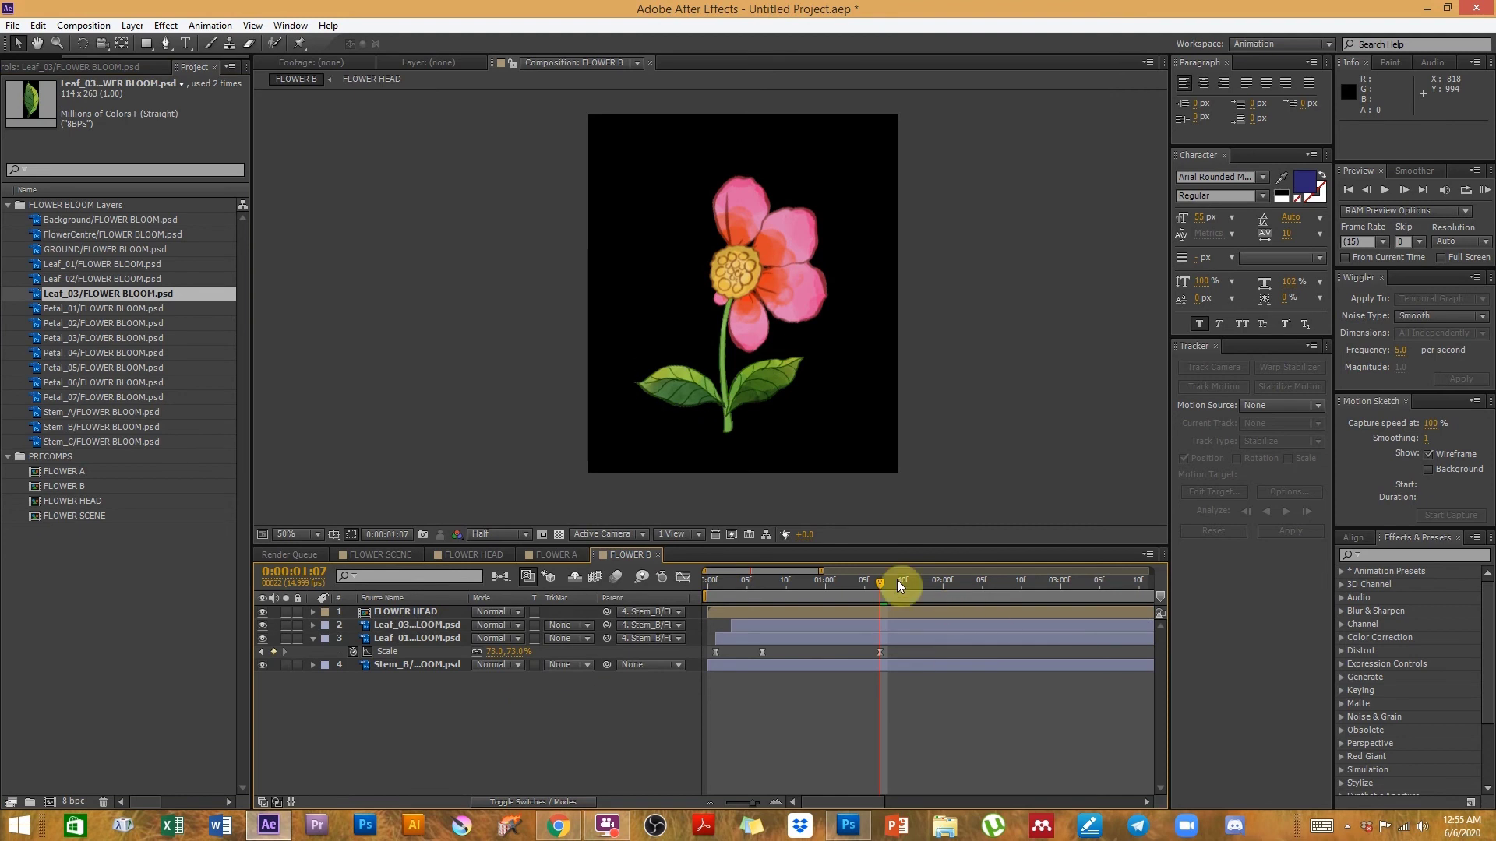
left_click_drag(783, 592, 947, 607)
- Duplicate the FLOWER B composition and name the copy FLOWER C
left_click(64, 486)
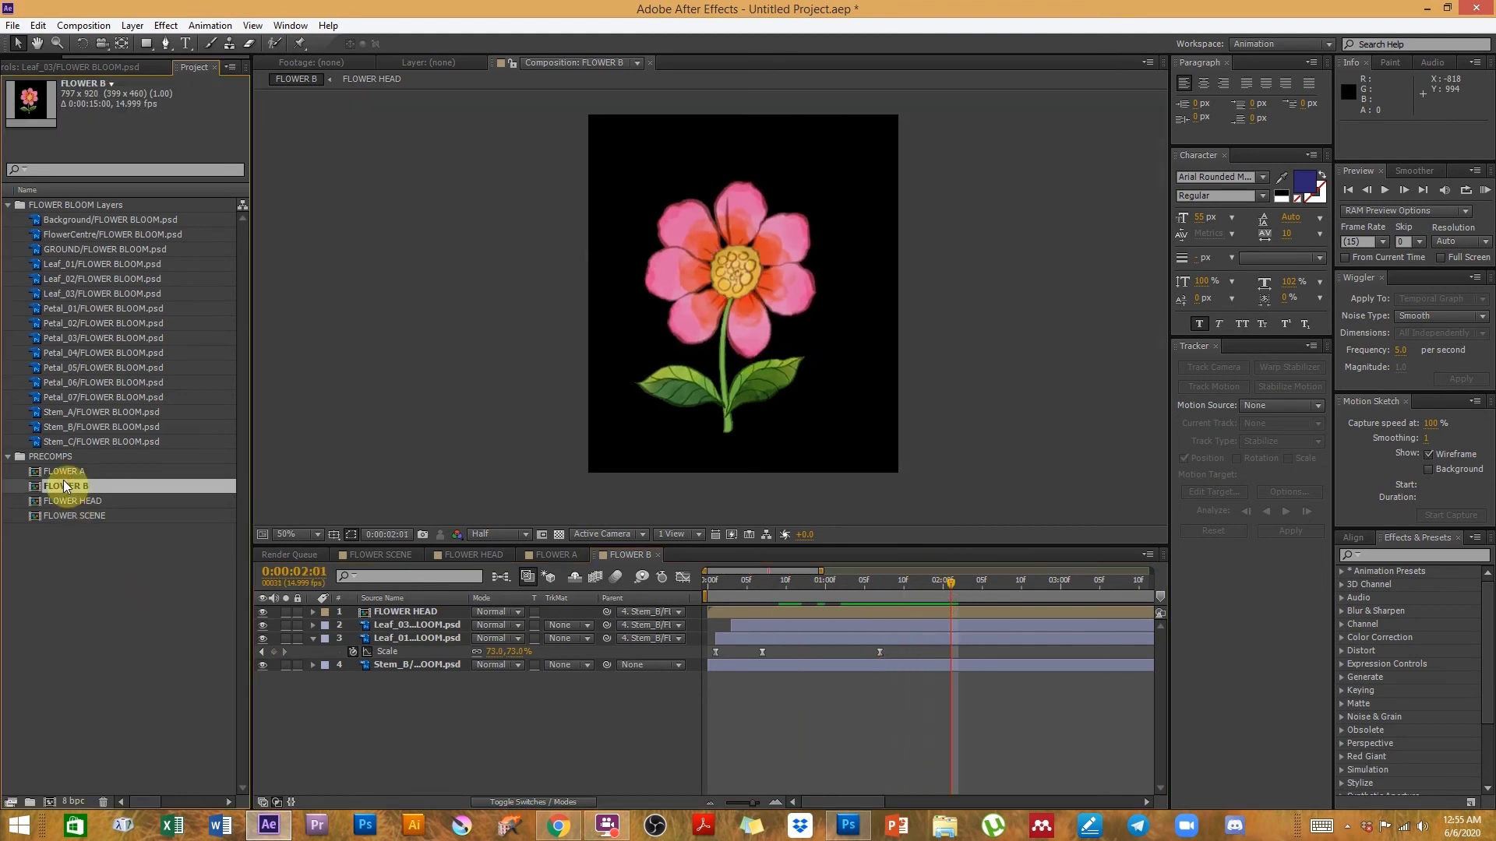
key("ctrl+d")
key("Return")
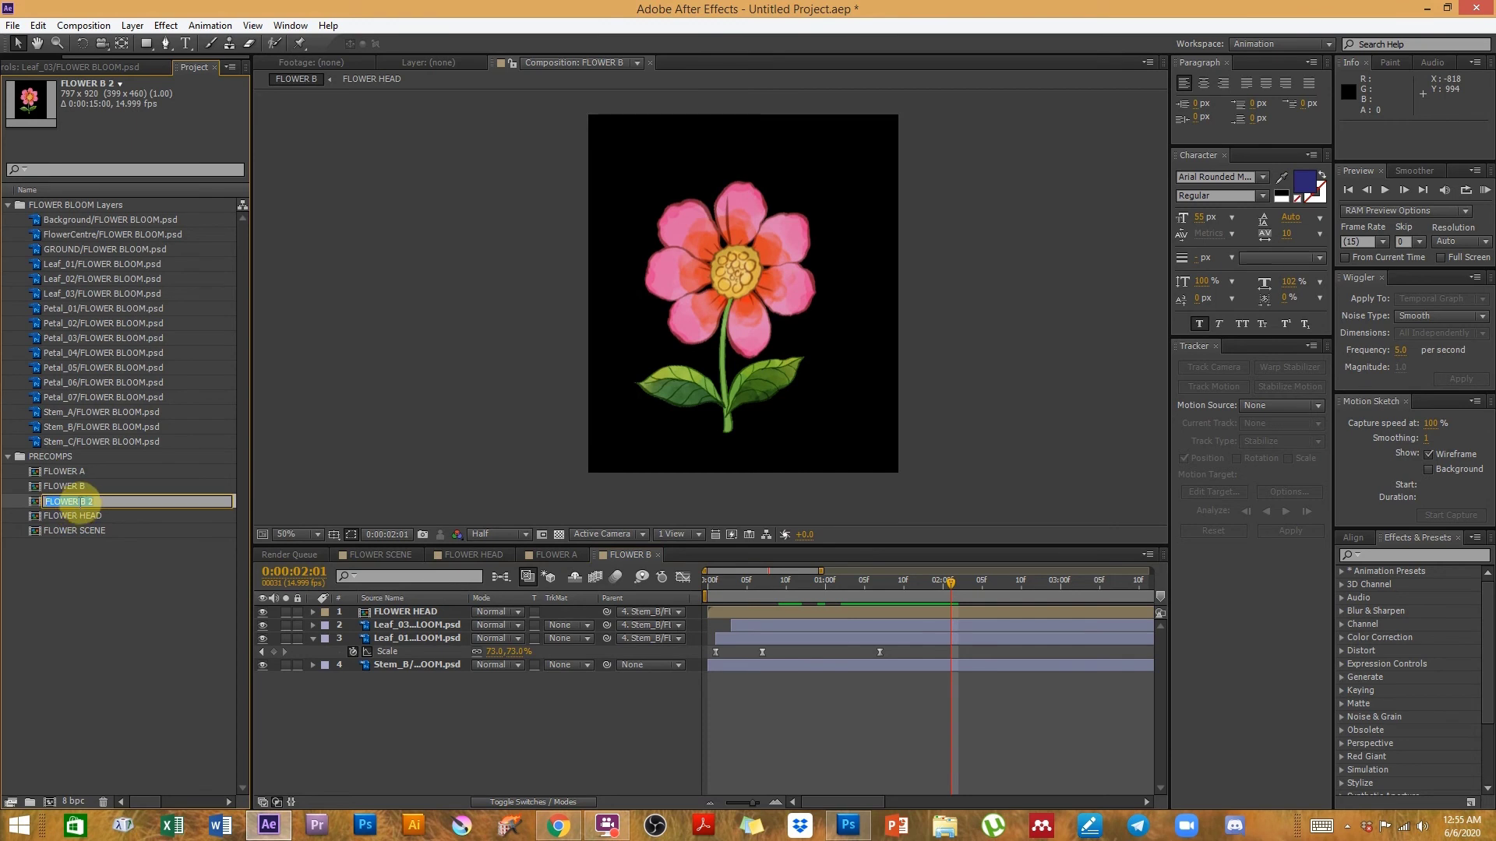
type("FLOWER C")
left_click(96, 620)
- Open the FLOWER C composition and replace its Stem_B layer's source with Stem_C/FLOWER BLOOM.psd
double_click(61, 500)
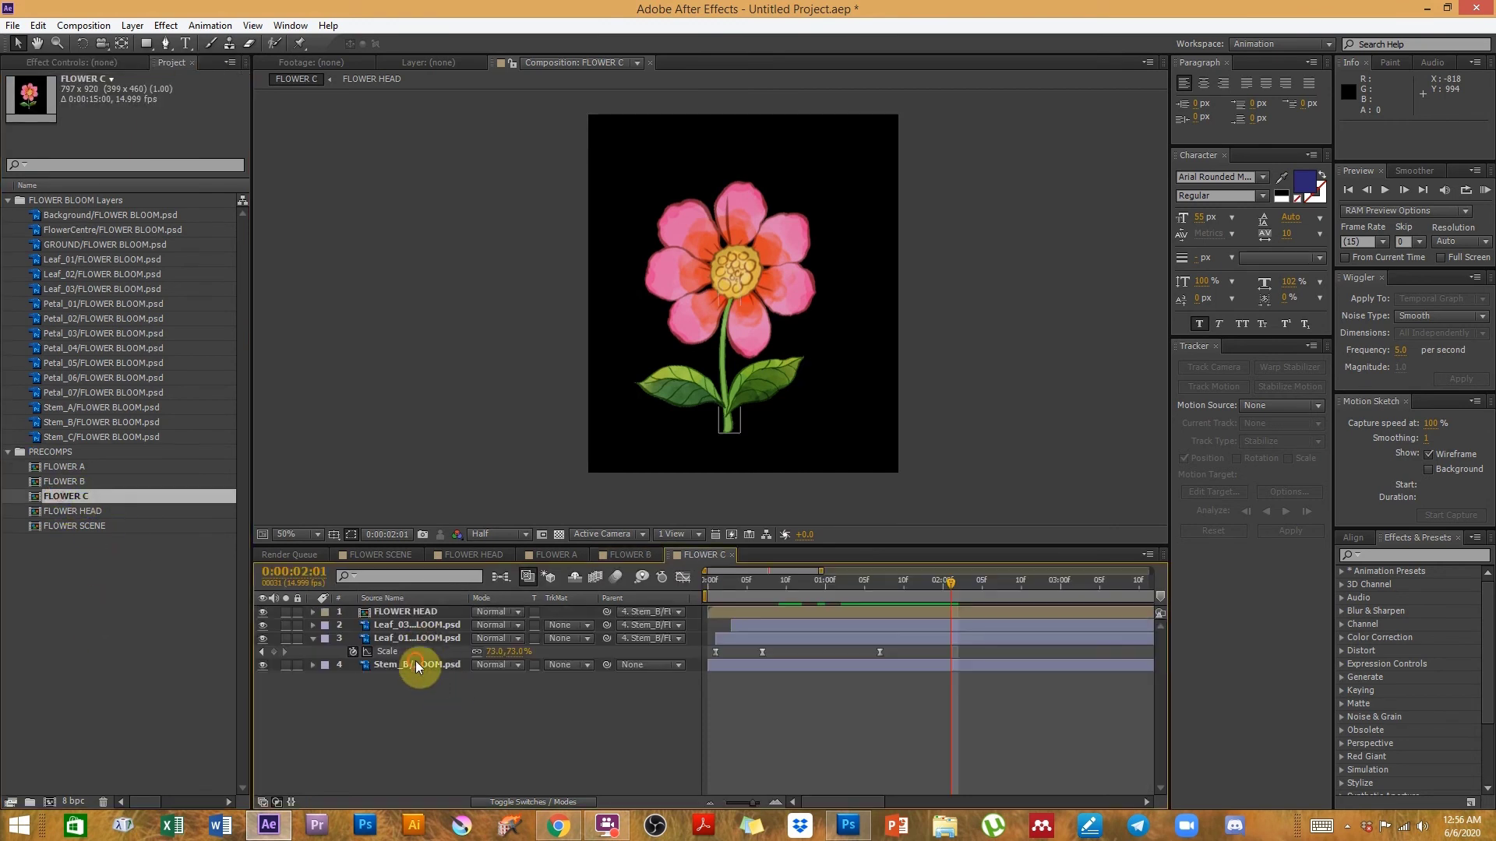
left_click(414, 663)
left_click_drag(68, 442, 423, 665)
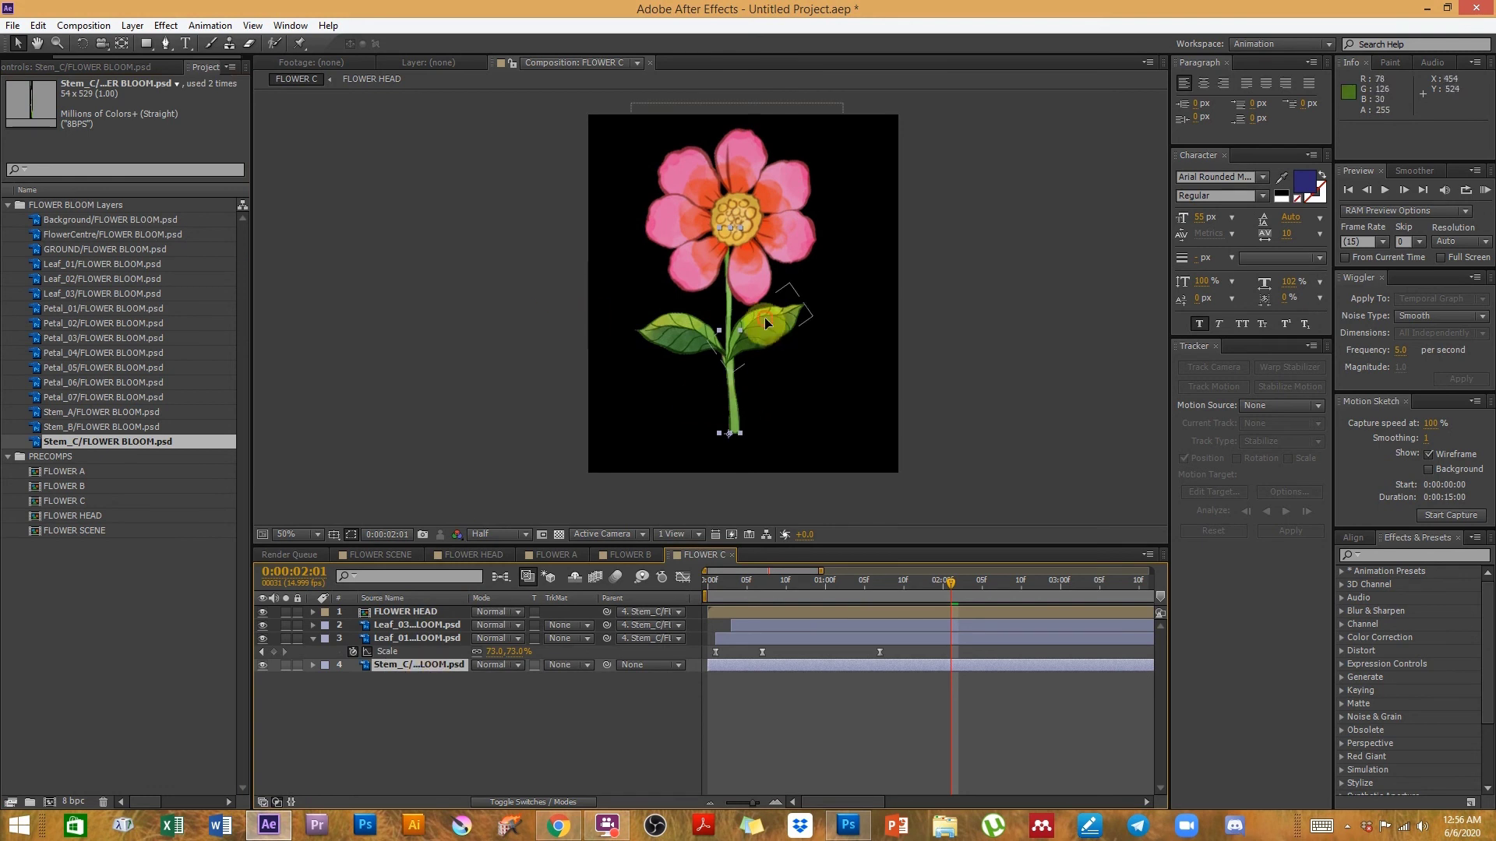
- Reposition the flower head and both leaves in FLOWER C along the taller Stem_C, with Leaf_03 lower than Leaf_01
mouse_move(741, 231)
left_mouse_down()
mouse_move(725, 200)
mouse_move(656, 209)
mouse_move(726, 227)
left_mouse_up()
left_click_drag(687, 345, 693, 384)
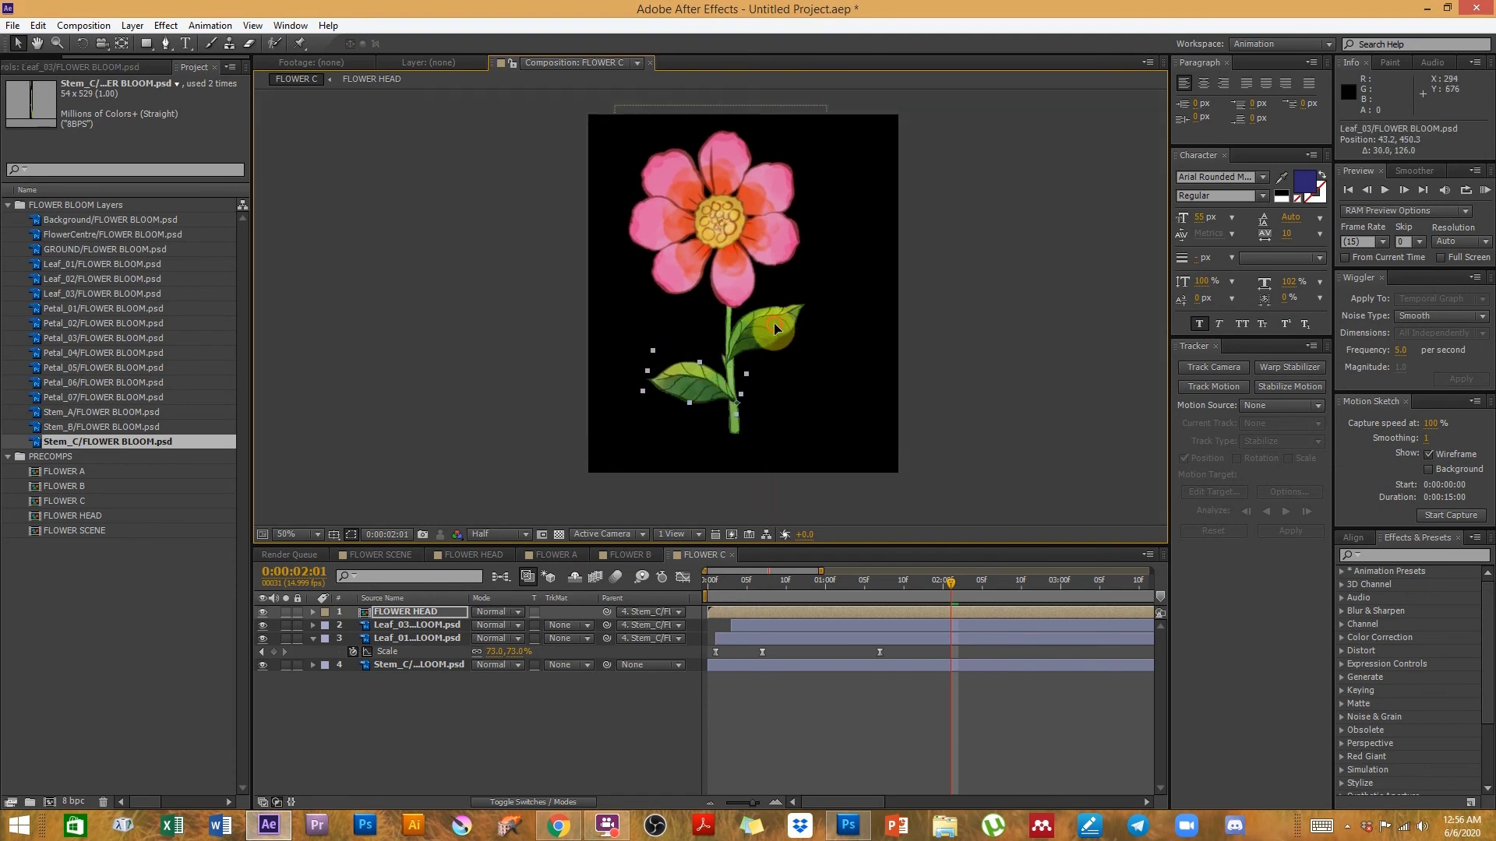
left_click_drag(774, 324, 779, 334)
left_click(419, 635)
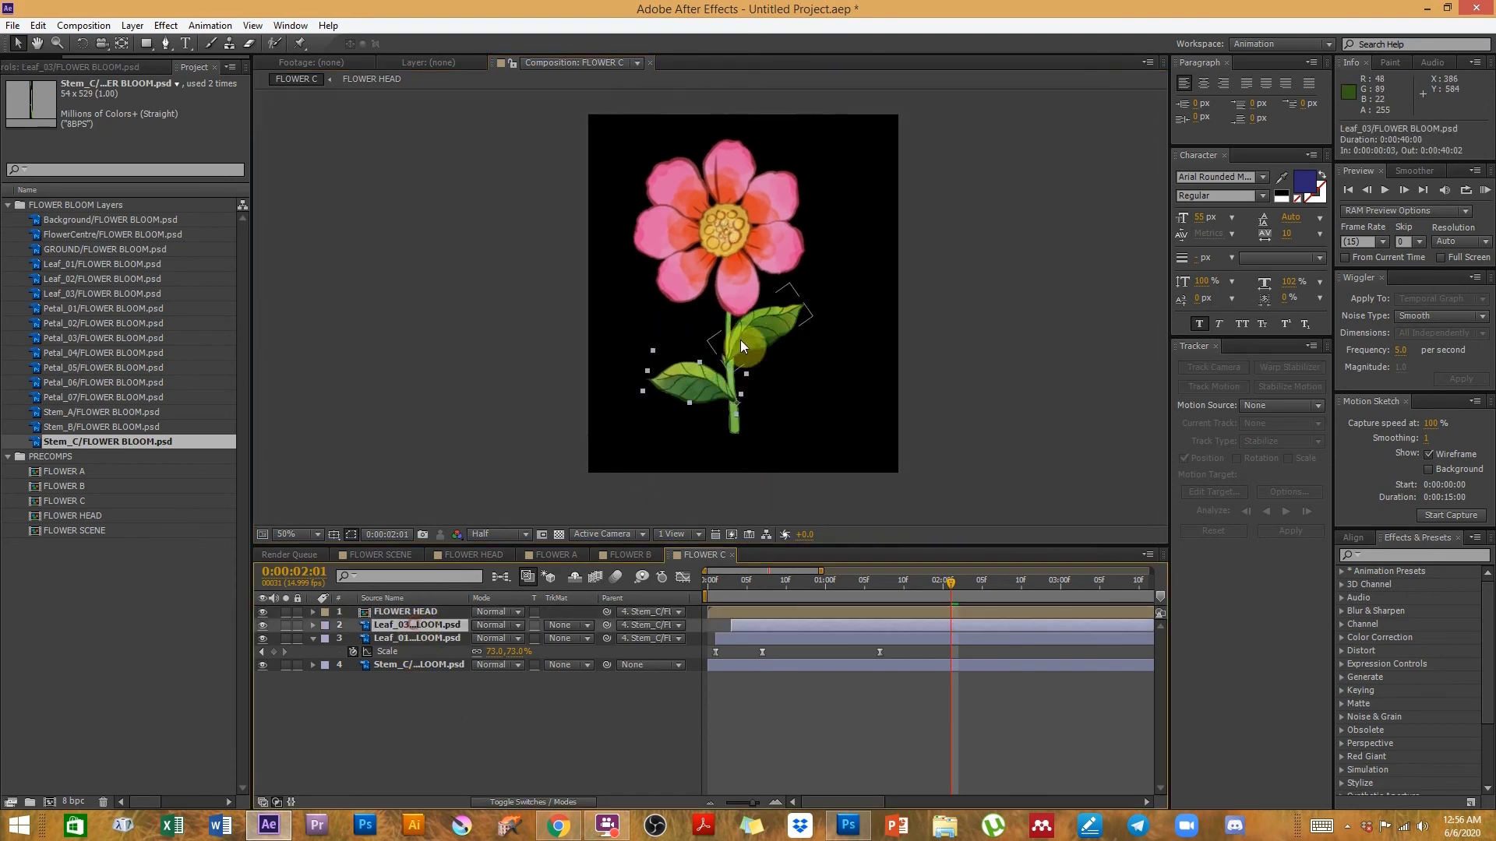
left_click(753, 349)
left_click_drag(753, 349, 764, 345)
left_click(760, 726)
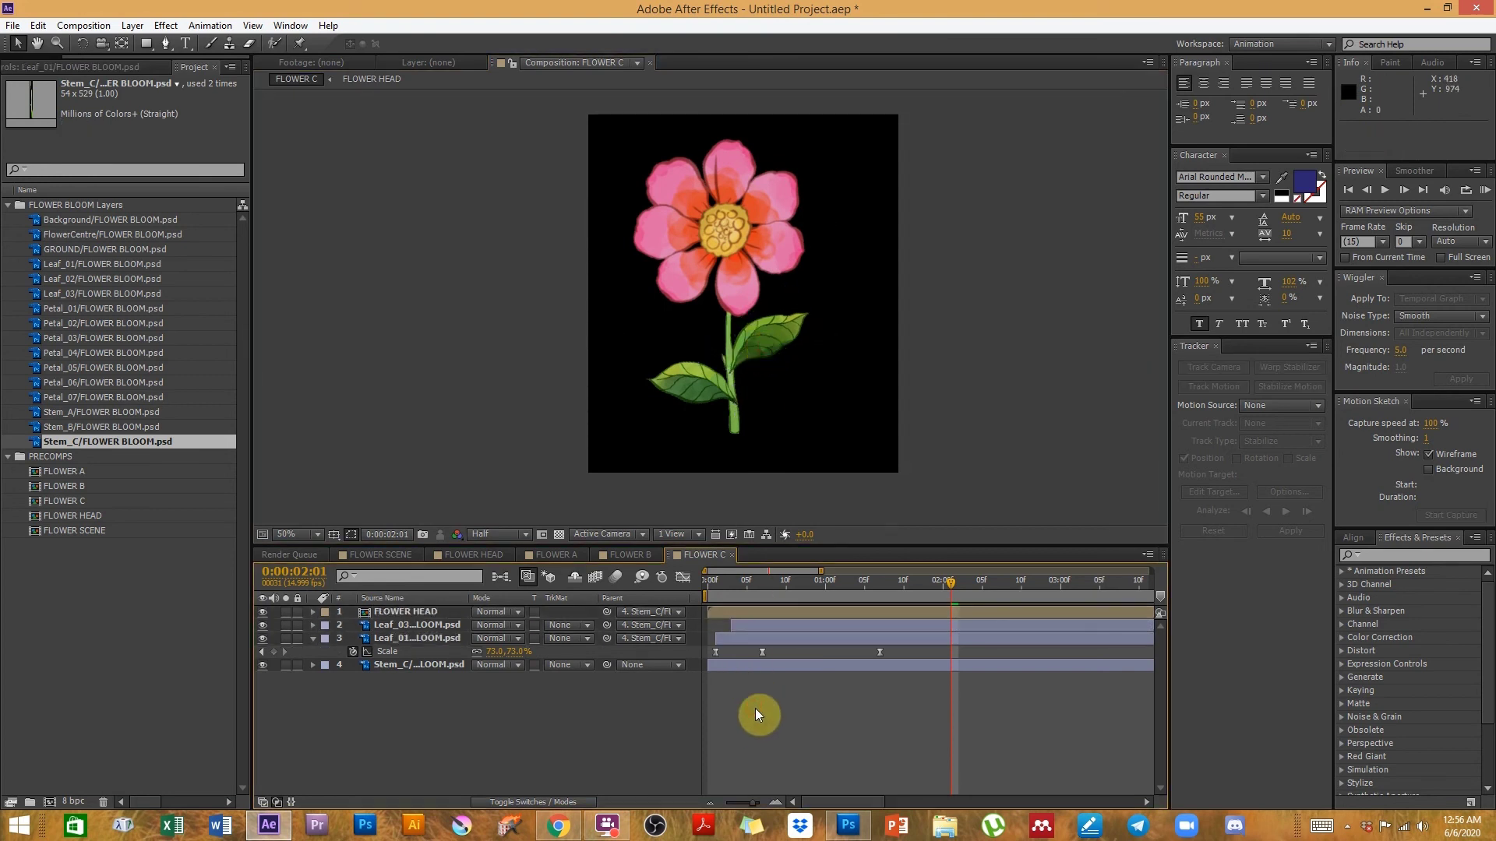
- Scrub FLOWER C to 0:00:02:02 to check the growth and shift the stem slightly right and down to center the flower
left_click_drag(739, 588, 956, 588)
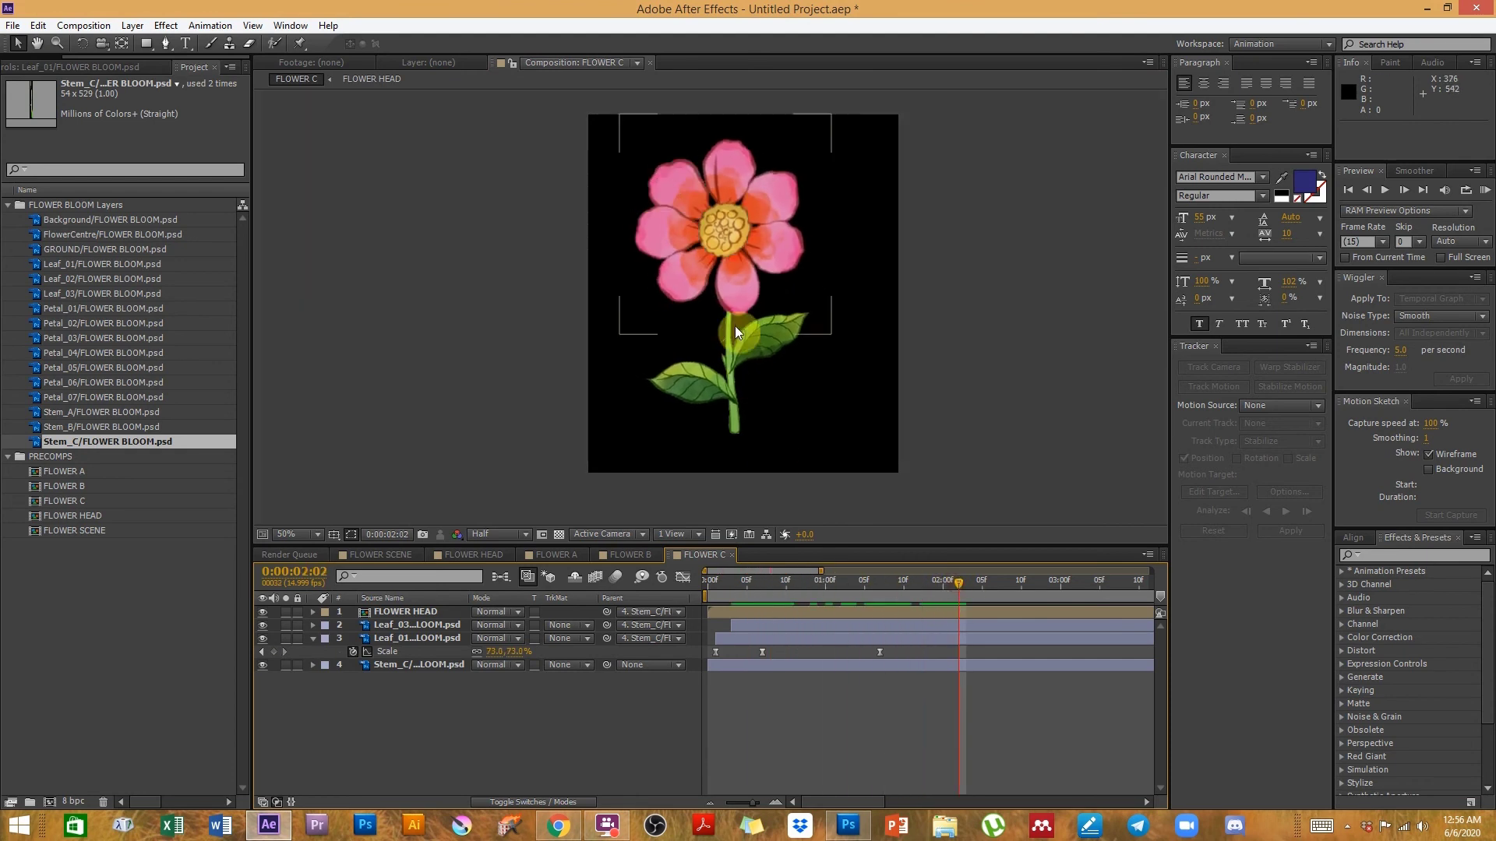
left_click_drag(733, 430, 745, 441)
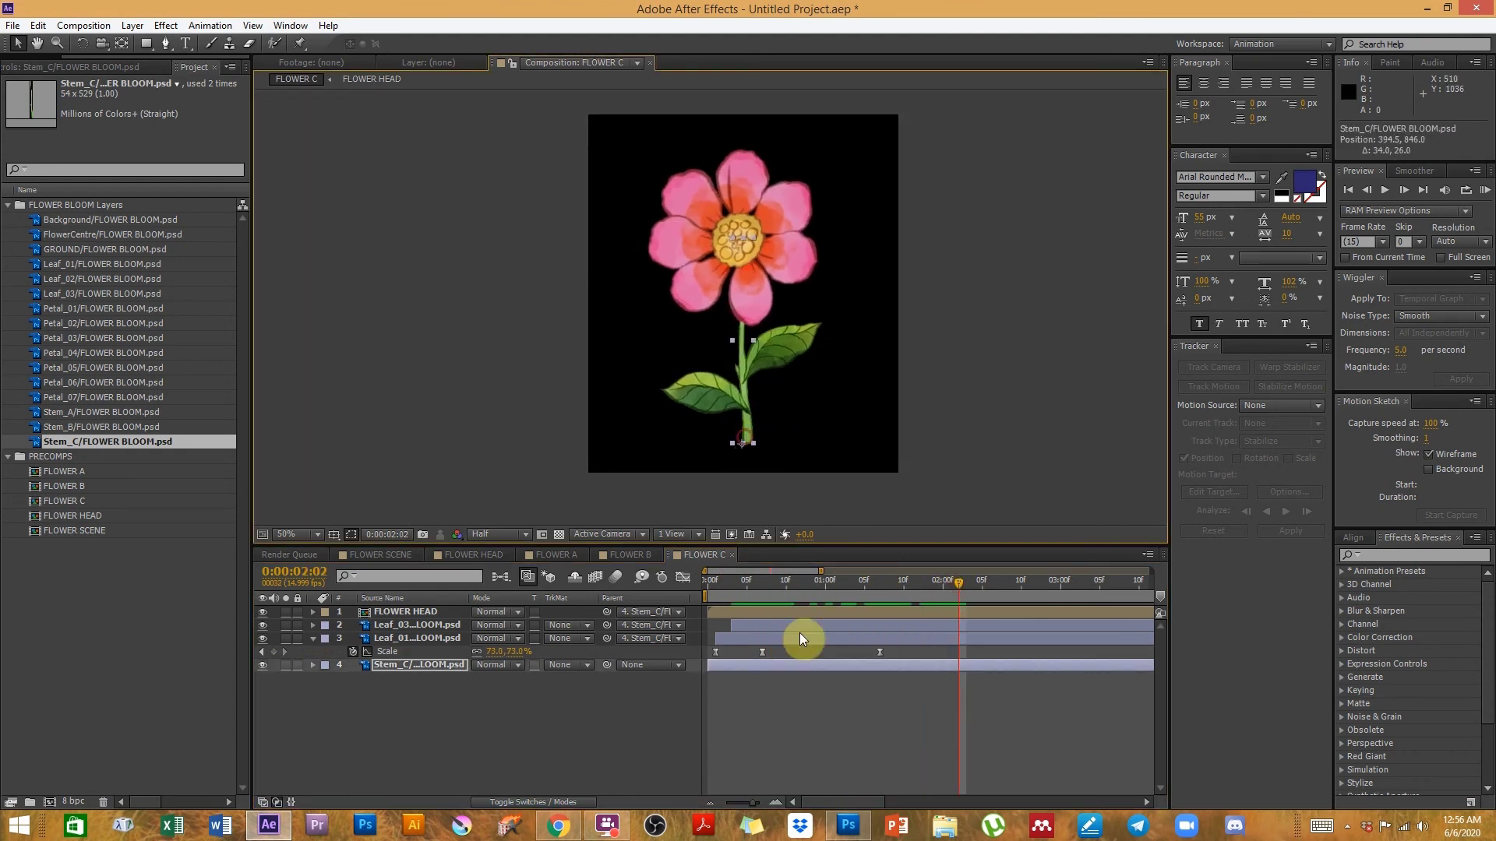
left_click(361, 737)
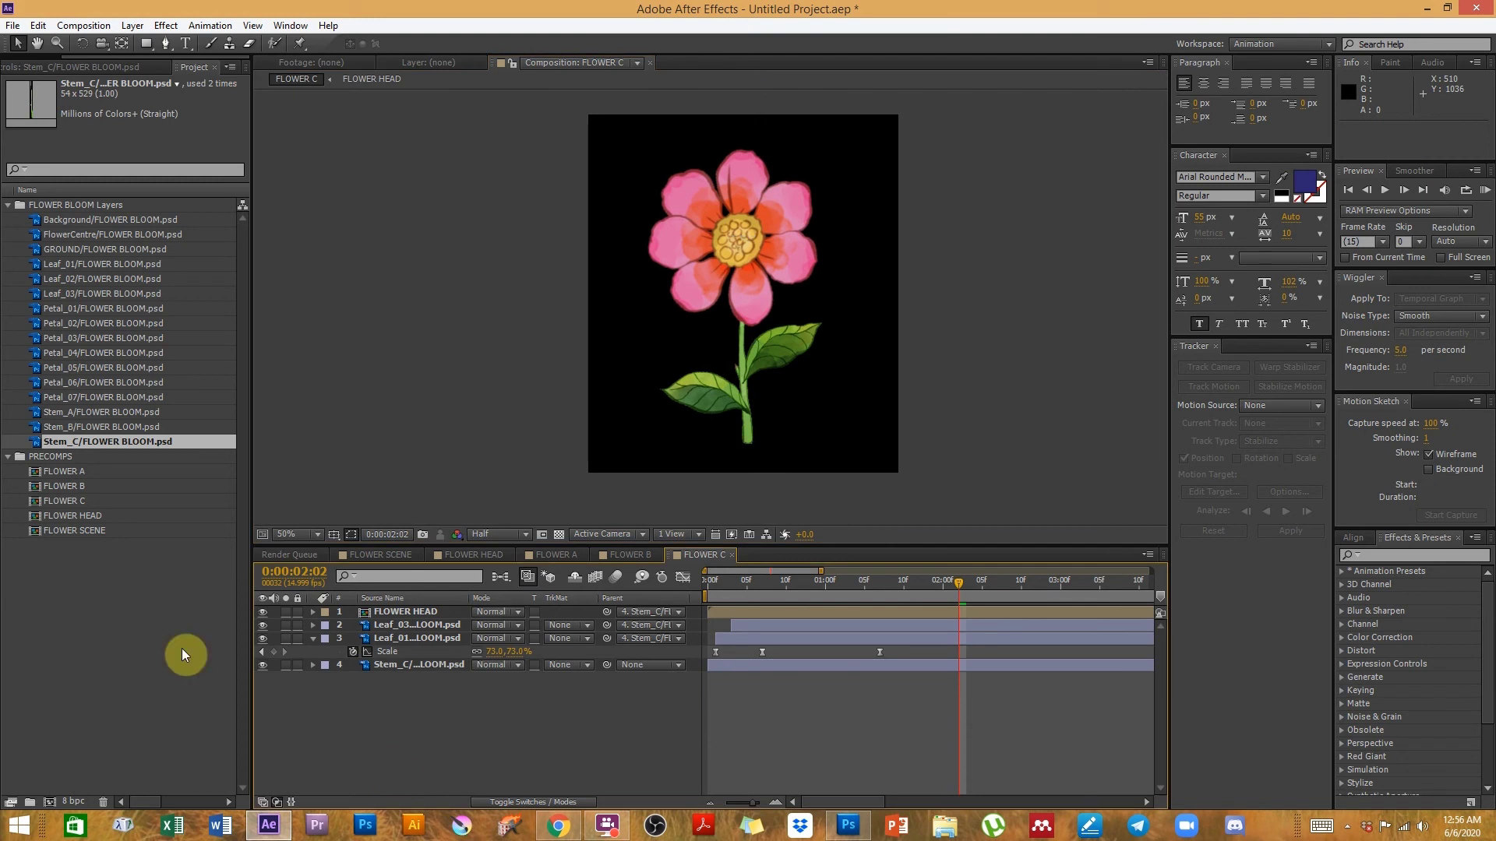
- Open the FLOWER SCENE composition and turn on the Background layer's visibility
double_click(70, 529)
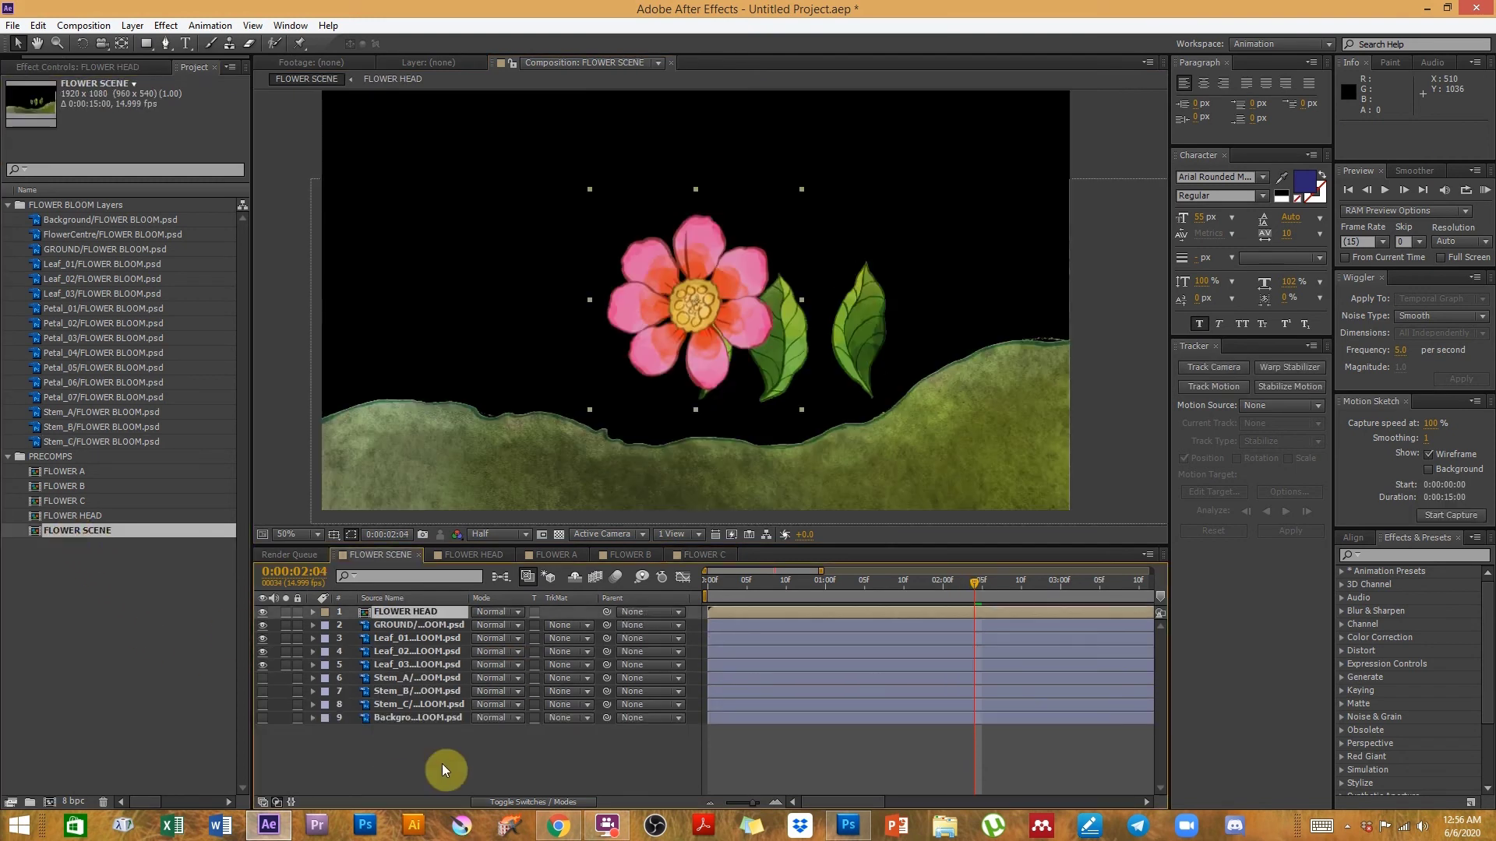
left_click(391, 717)
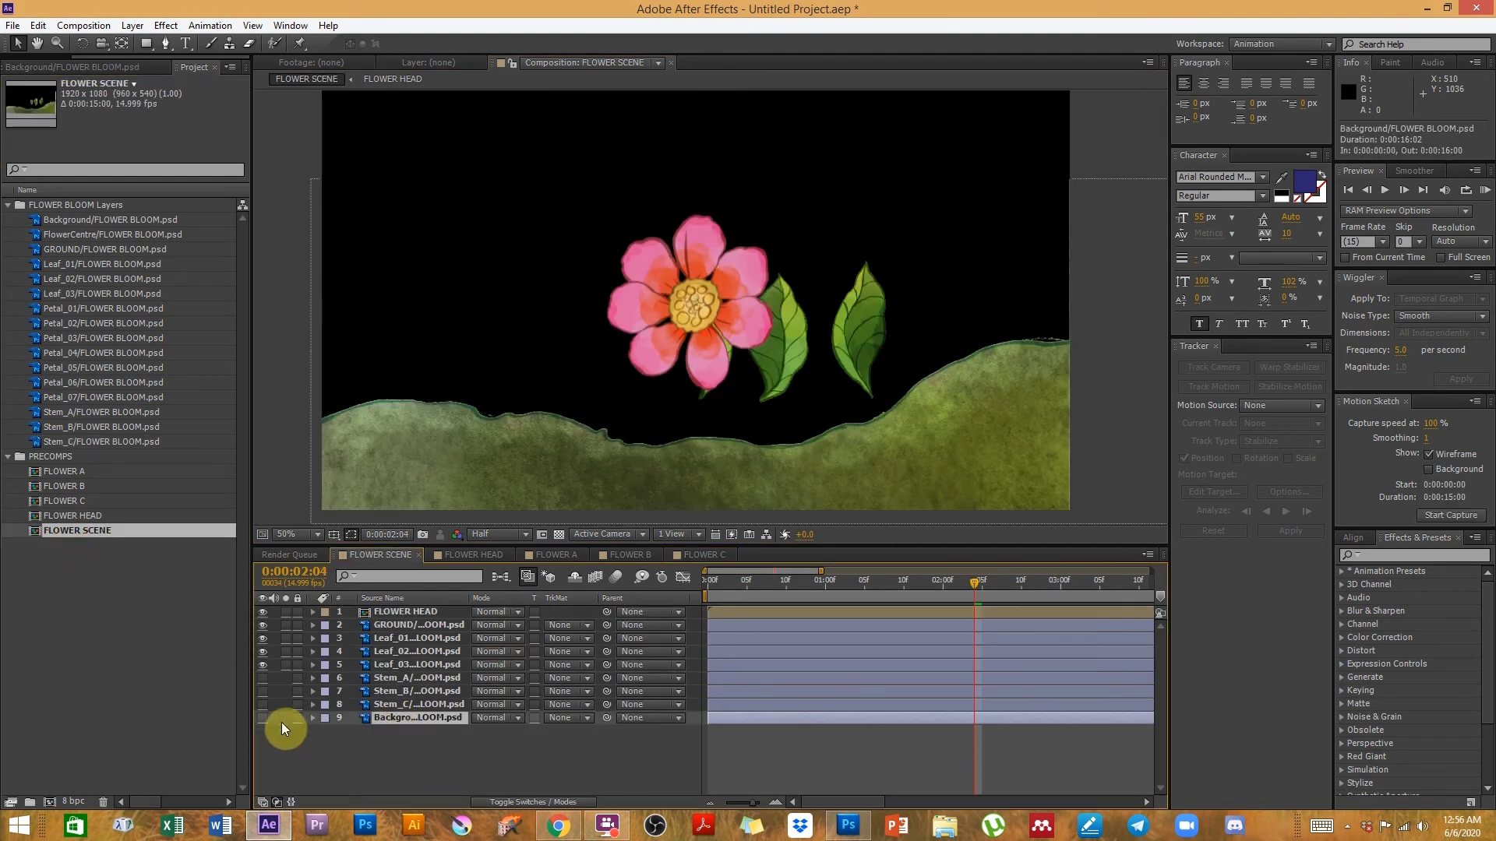
left_click(264, 718)
- Delete the three leaf layers, three stem layers and the FLOWER HEAD layer from FLOWER SCENE, keeping the ground and background
left_click(406, 704)
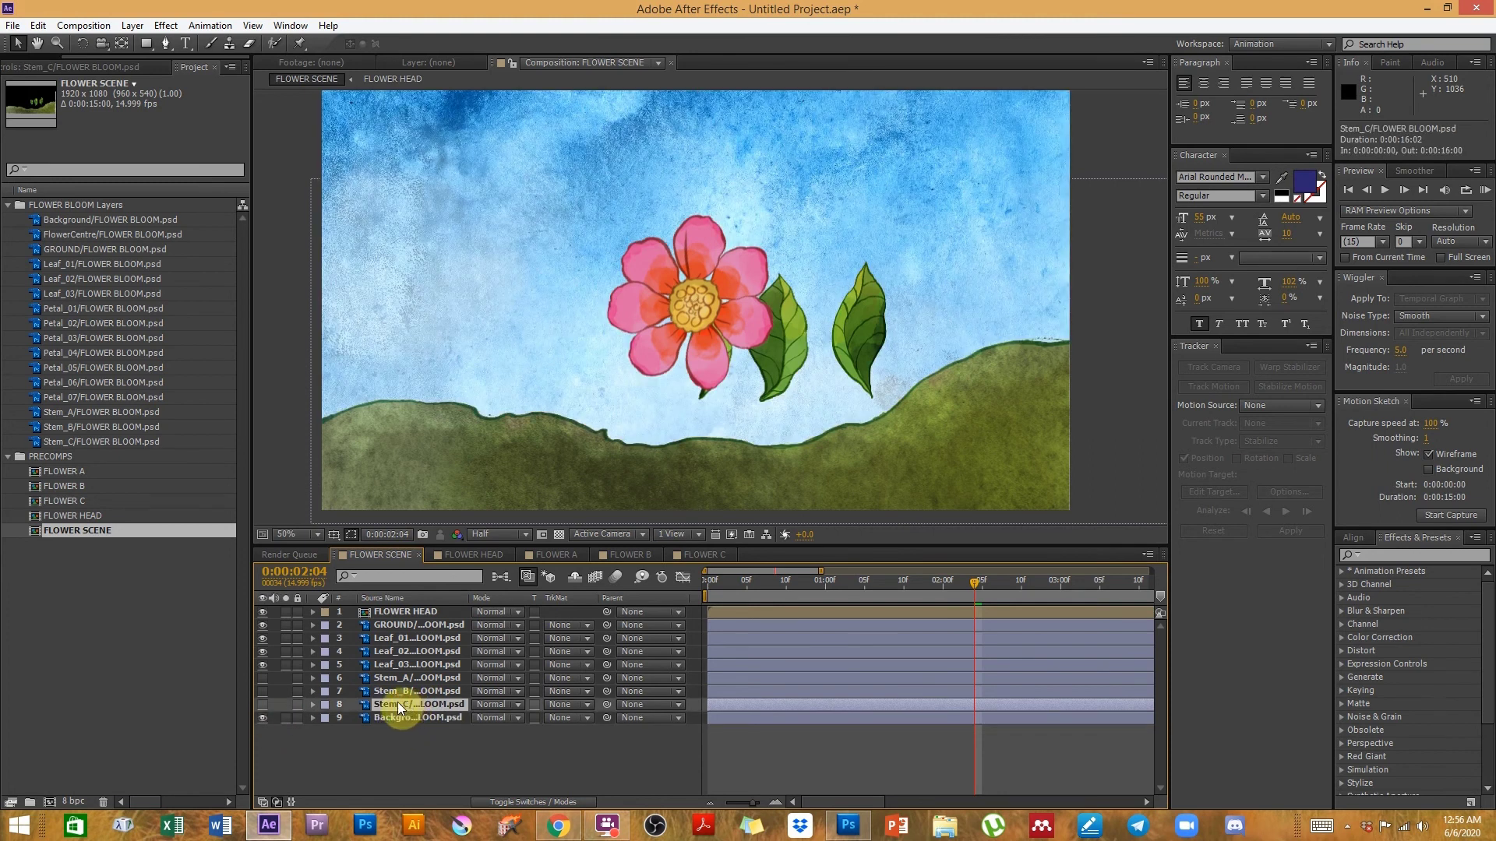
left_click(396, 637, "shift")
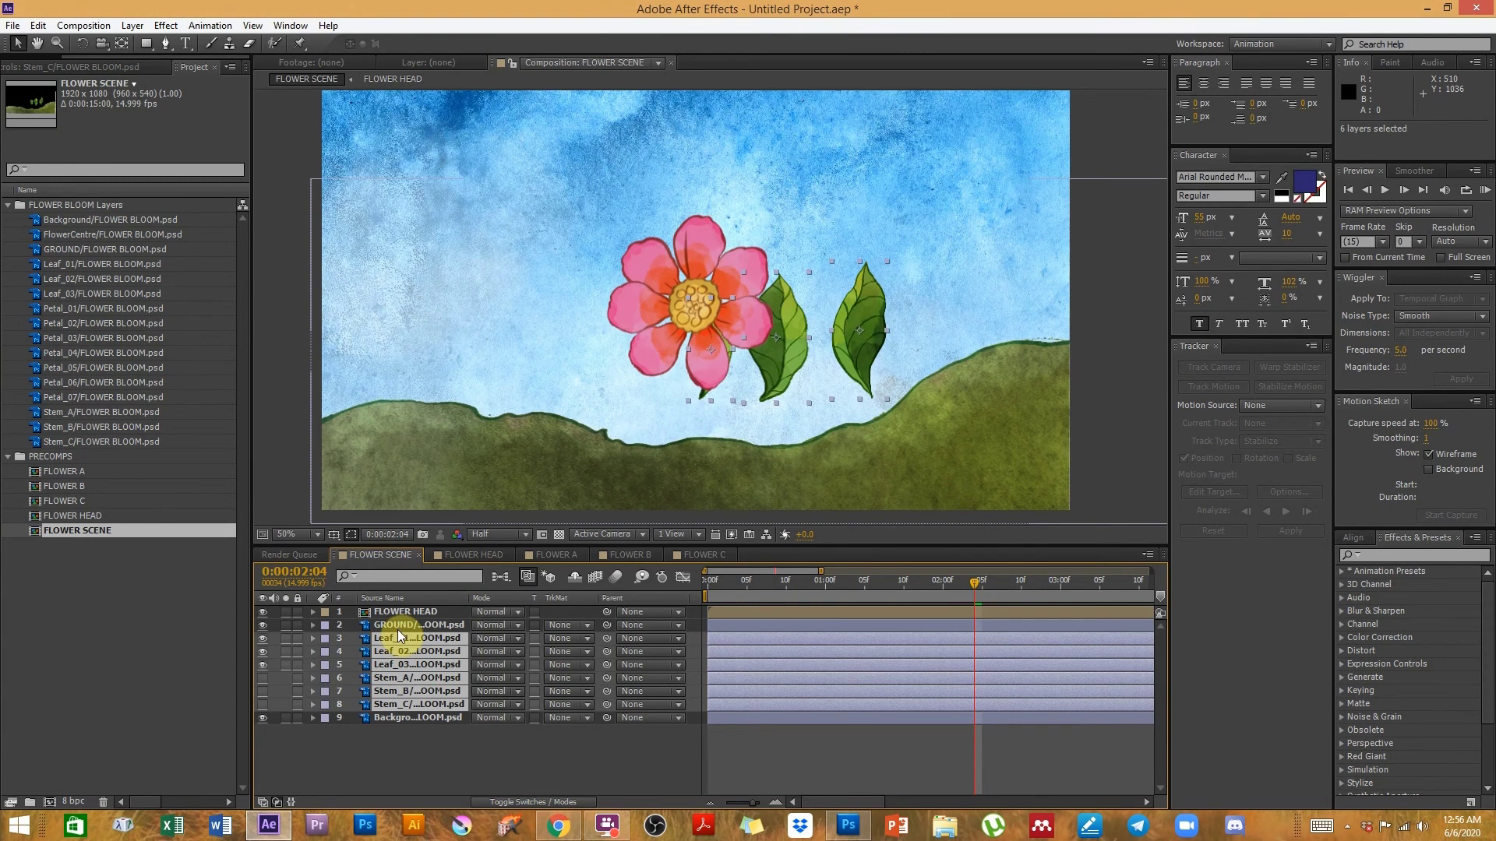
key("Delete")
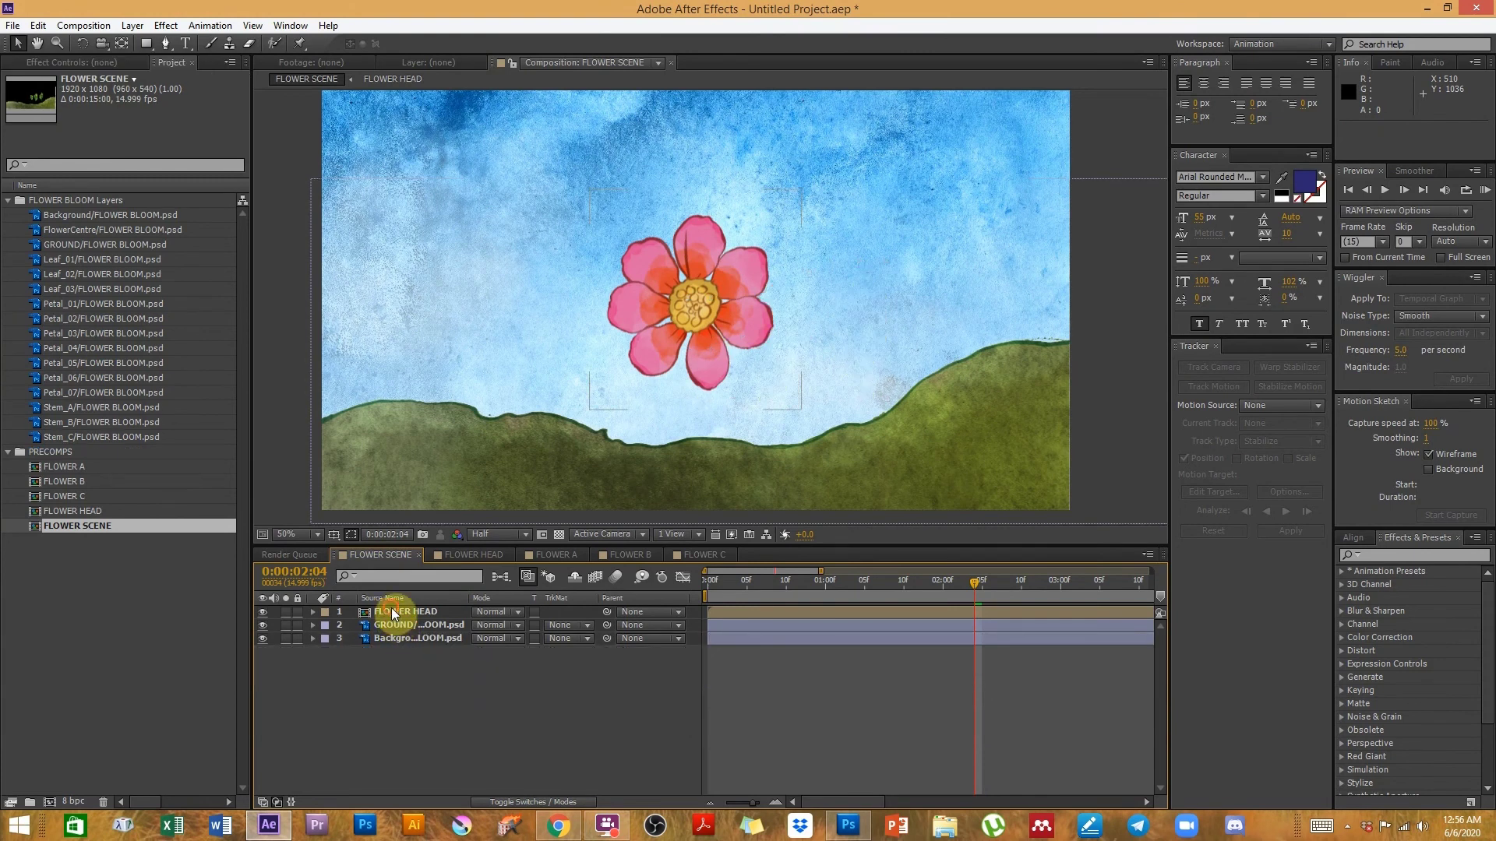
left_click(392, 610)
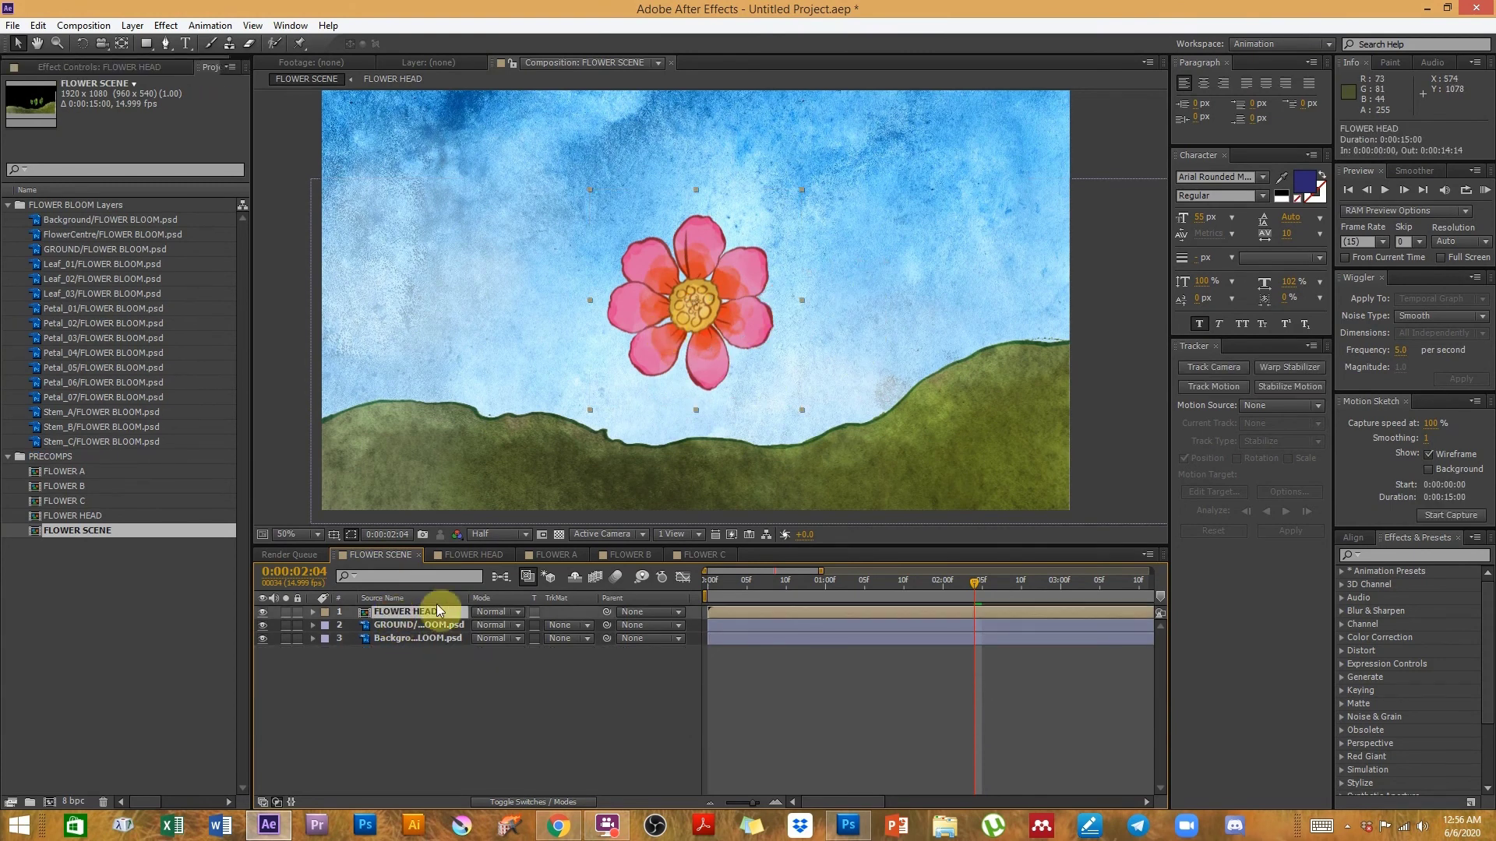
key("Delete")
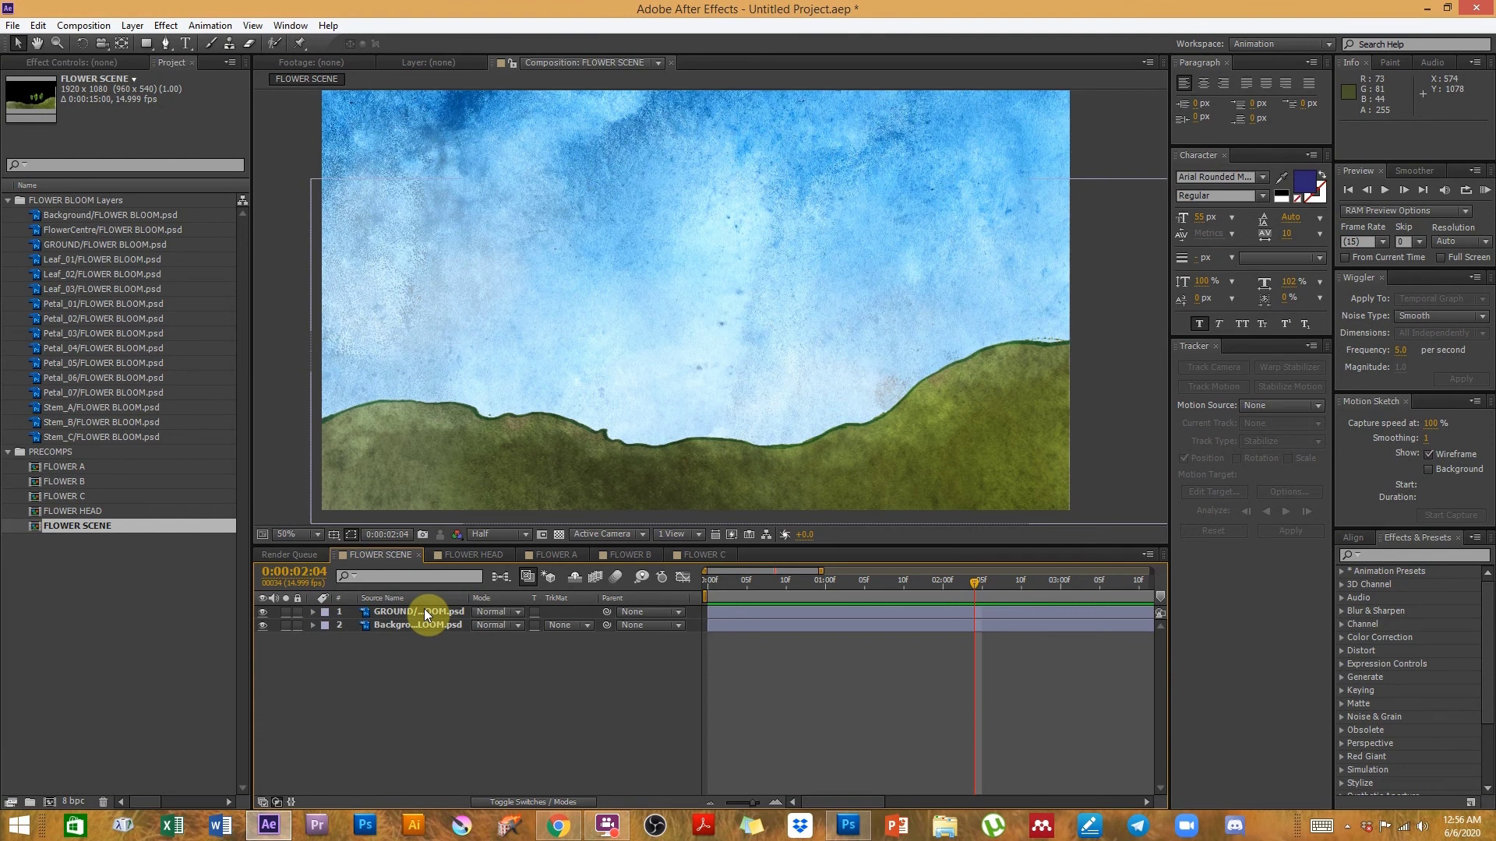
- Add the FLOWER A, FLOWER B and FLOWER C precomps to FLOWER SCENE between the GROUND and Background layers
left_click(424, 609)
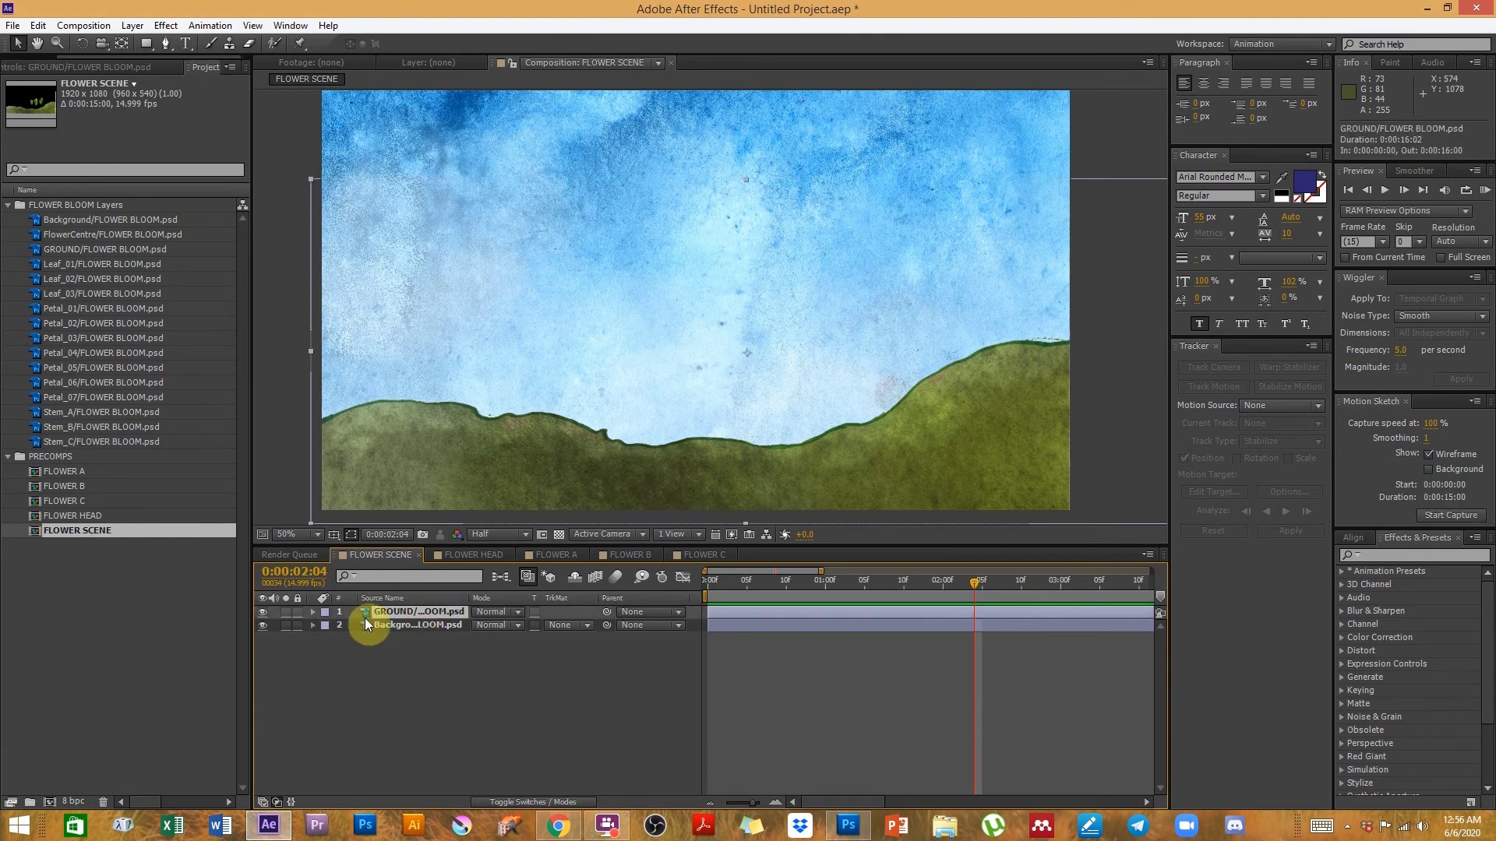
left_click(83, 475)
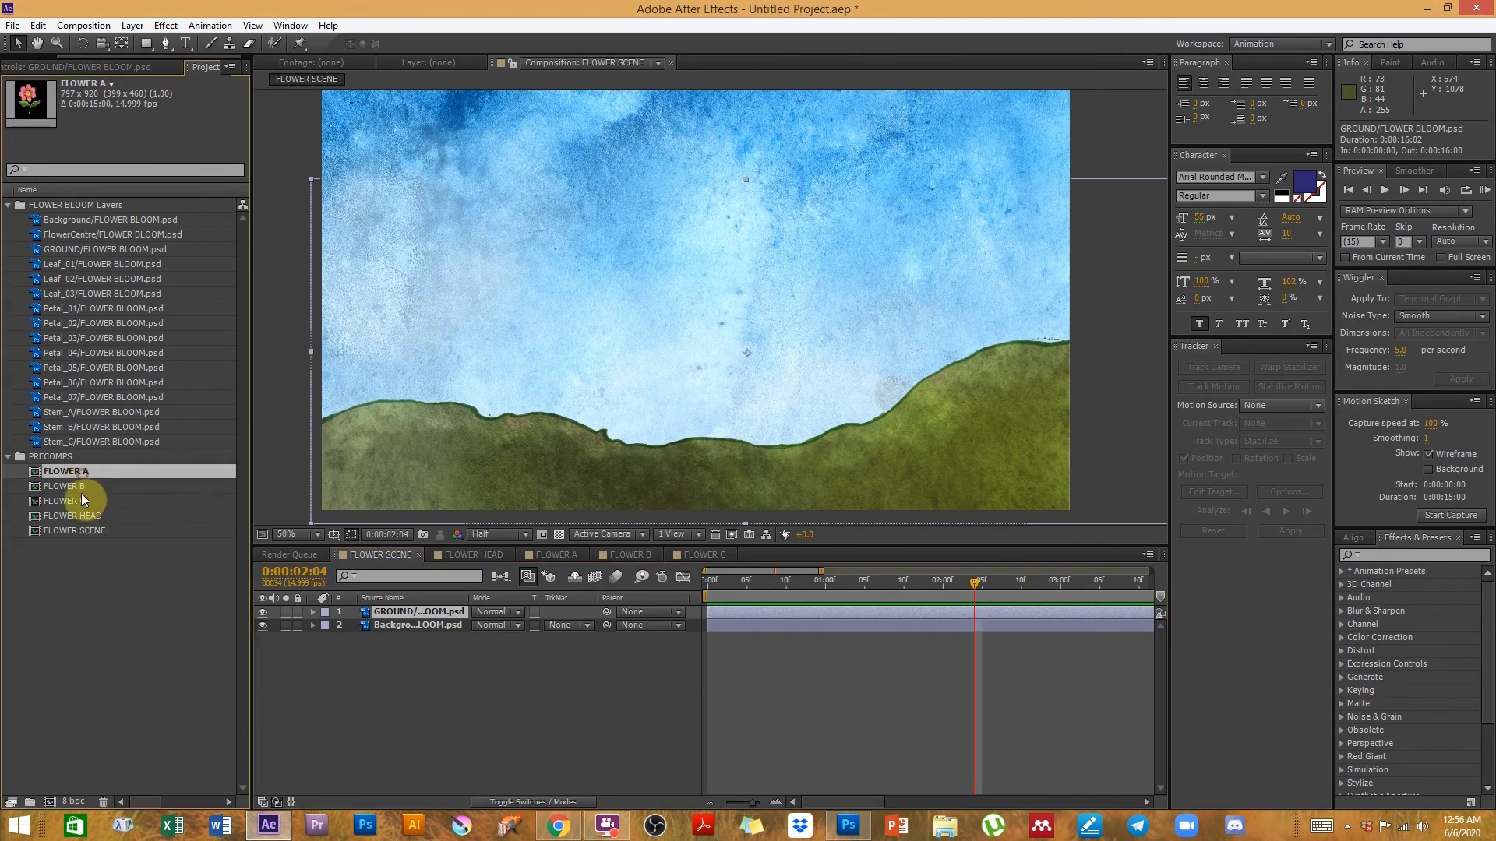
left_click(82, 500, "shift")
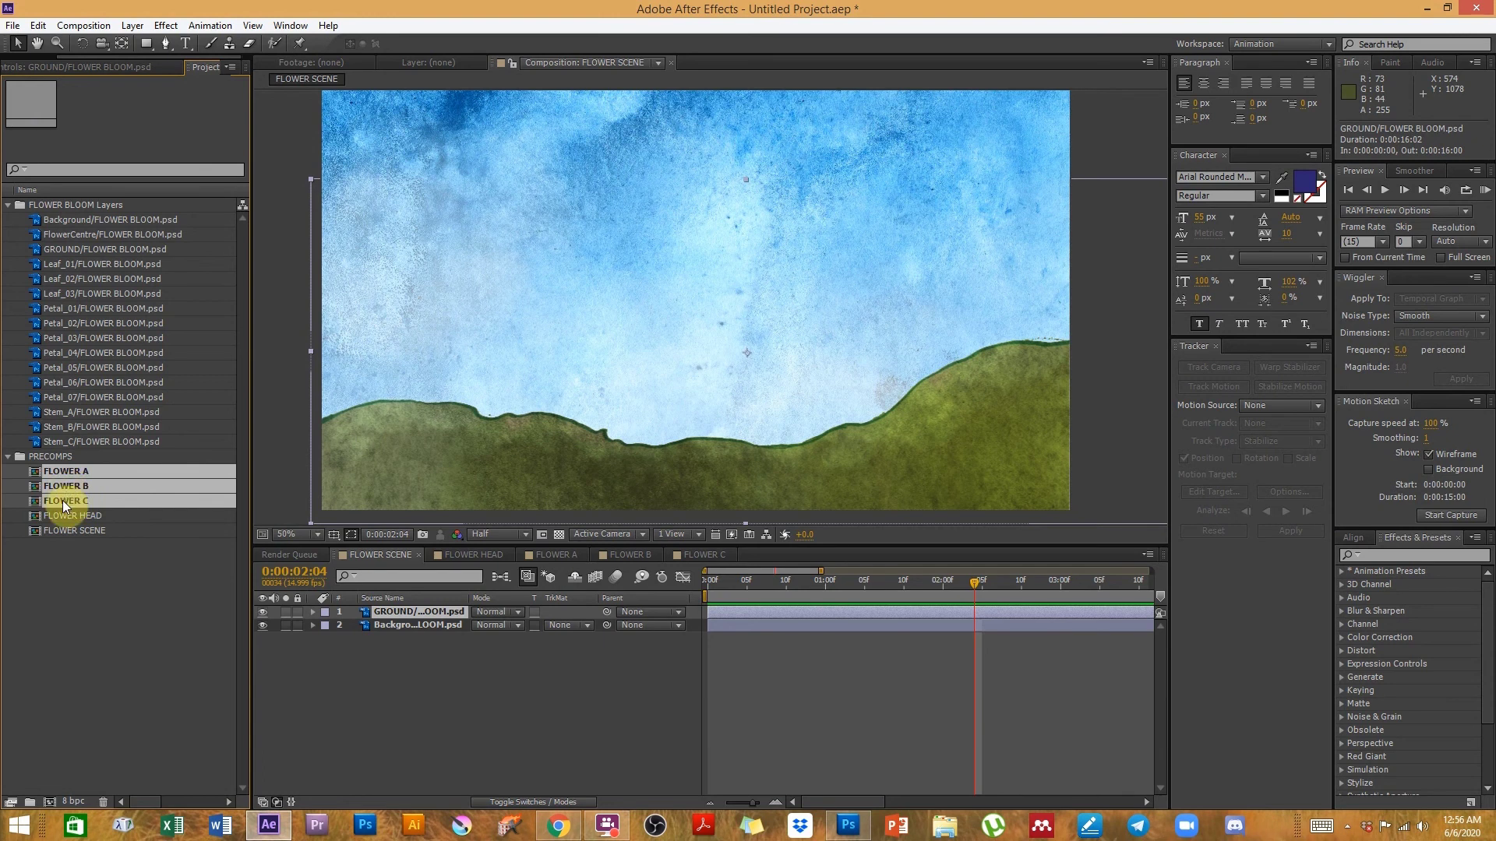
left_click_drag(58, 502, 384, 667)
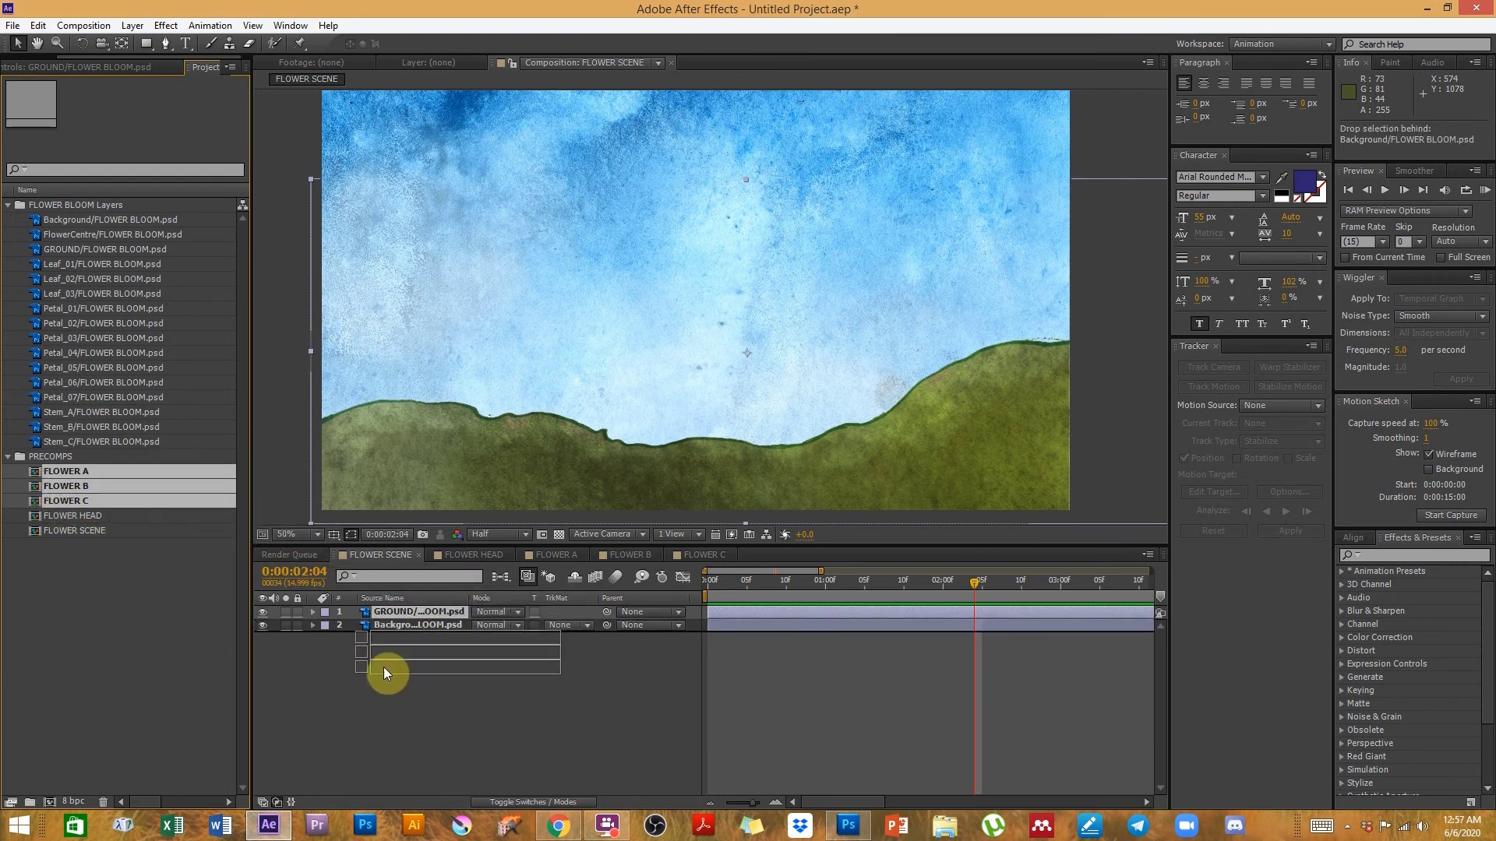
left_click_drag(383, 667, 386, 622)
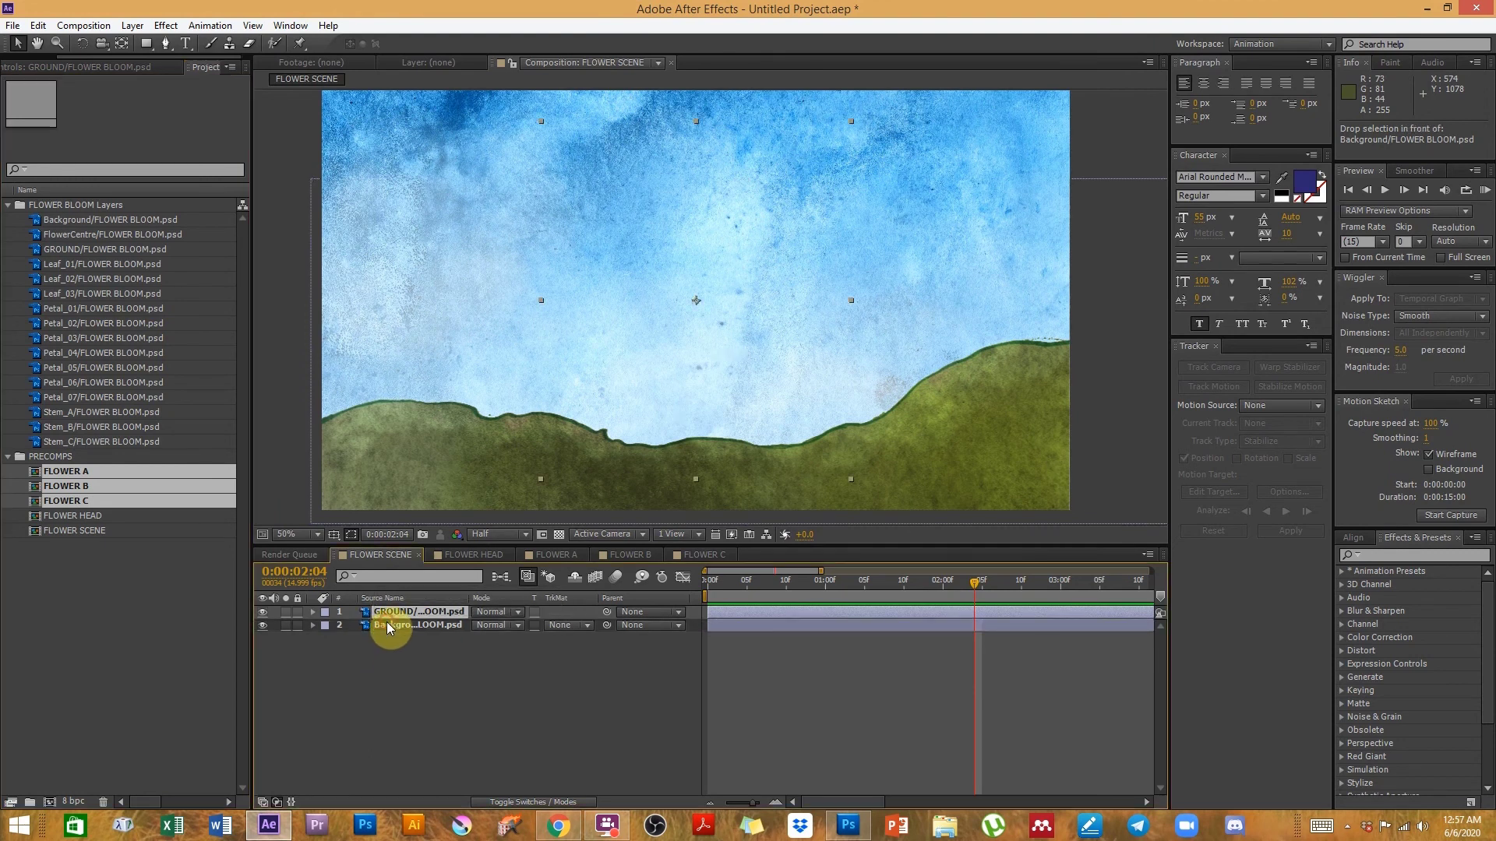
left_click(443, 698)
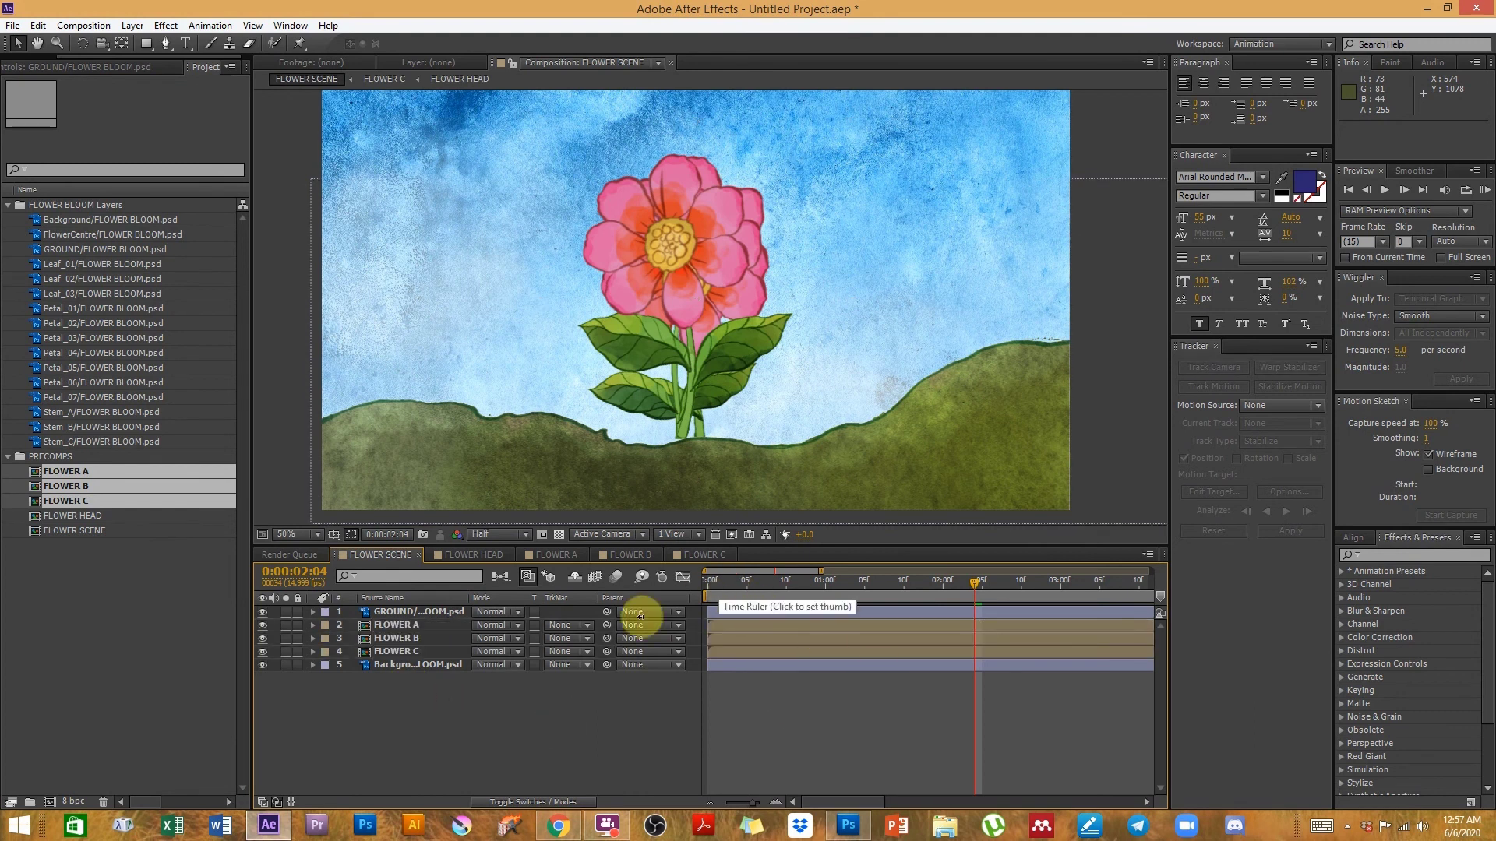
- Spread the flowers across the scene, with FLOWER B on the left, FLOWER C in the middle and FLOWER A on the right
left_click(396, 639)
left_click_drag(550, 260, 359, 247)
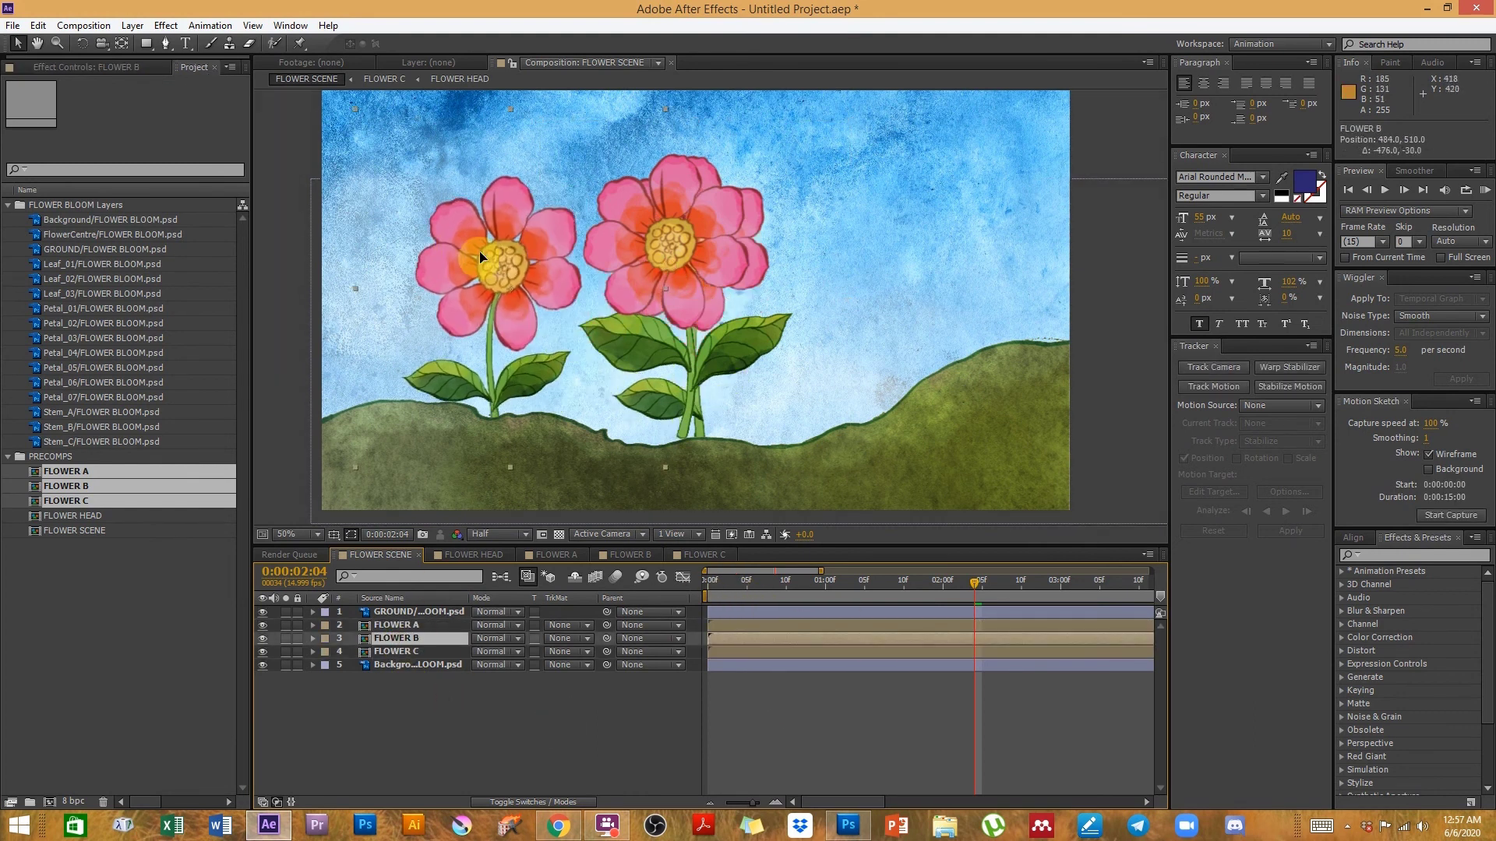
mouse_move(659, 224)
left_mouse_down()
mouse_move(845, 224)
mouse_move(568, 217)
mouse_move(657, 202)
left_mouse_up()
left_click(422, 627)
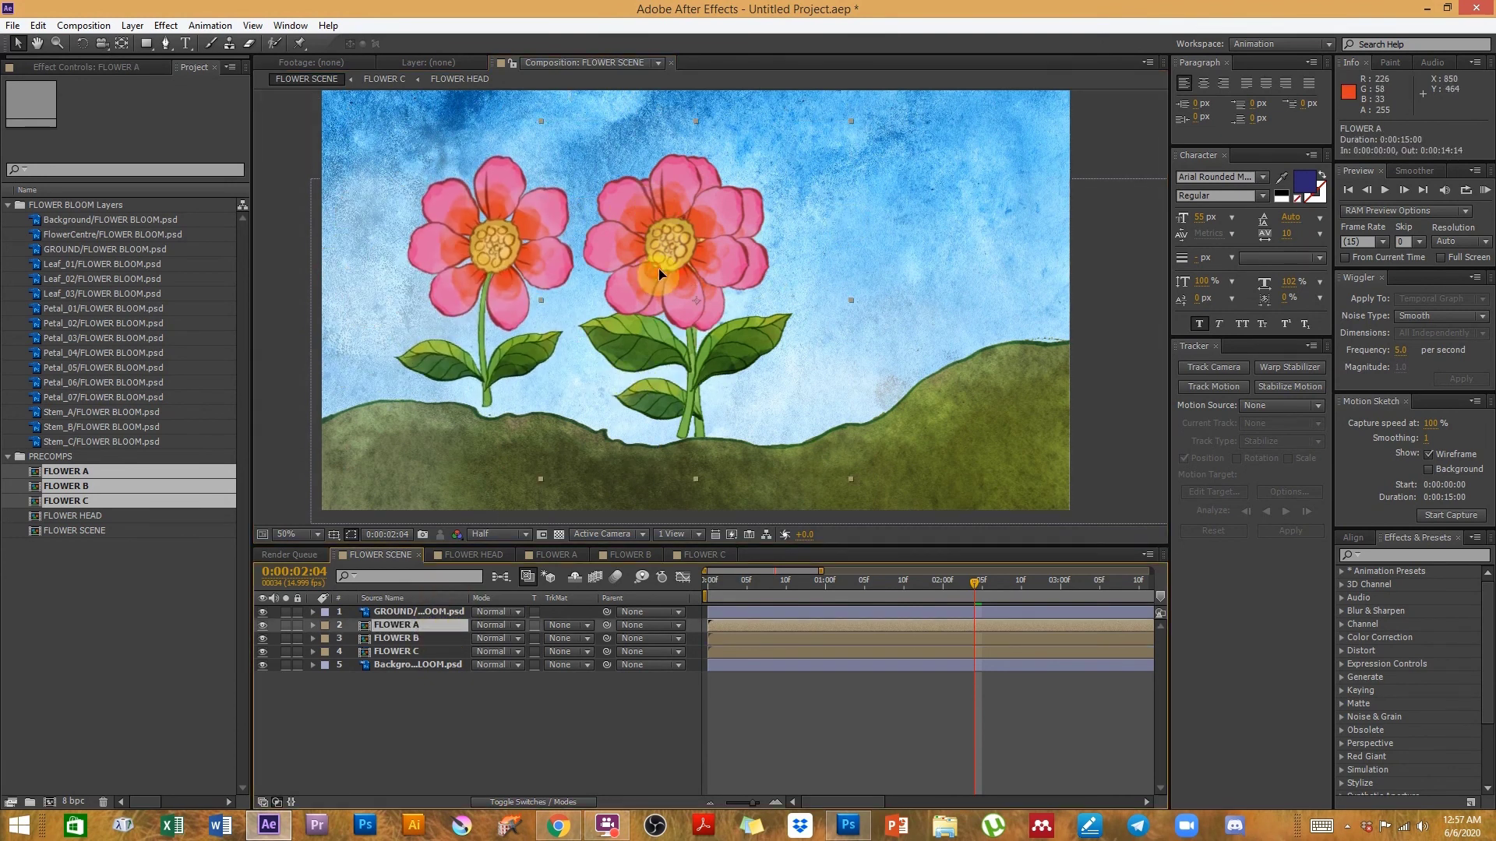
left_click_drag(652, 270, 713, 272)
left_click_drag(891, 261, 864, 261)
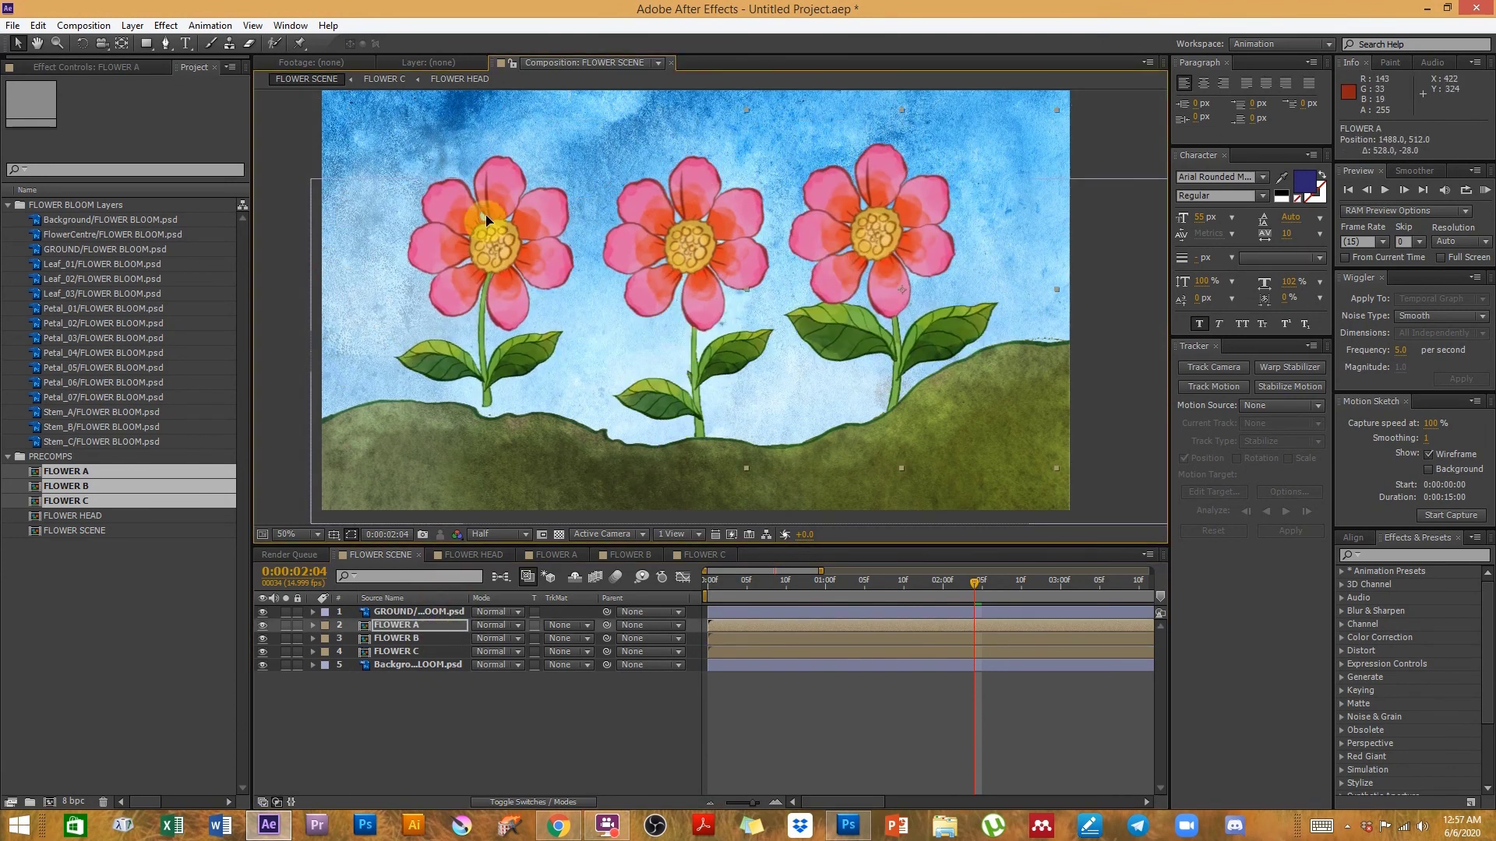
- Undo the accidental ground move, lock the GROUND layer, and readjust the positions of the three flowers along the hills
left_click_drag(486, 217, 491, 241)
key("ctrl+z")
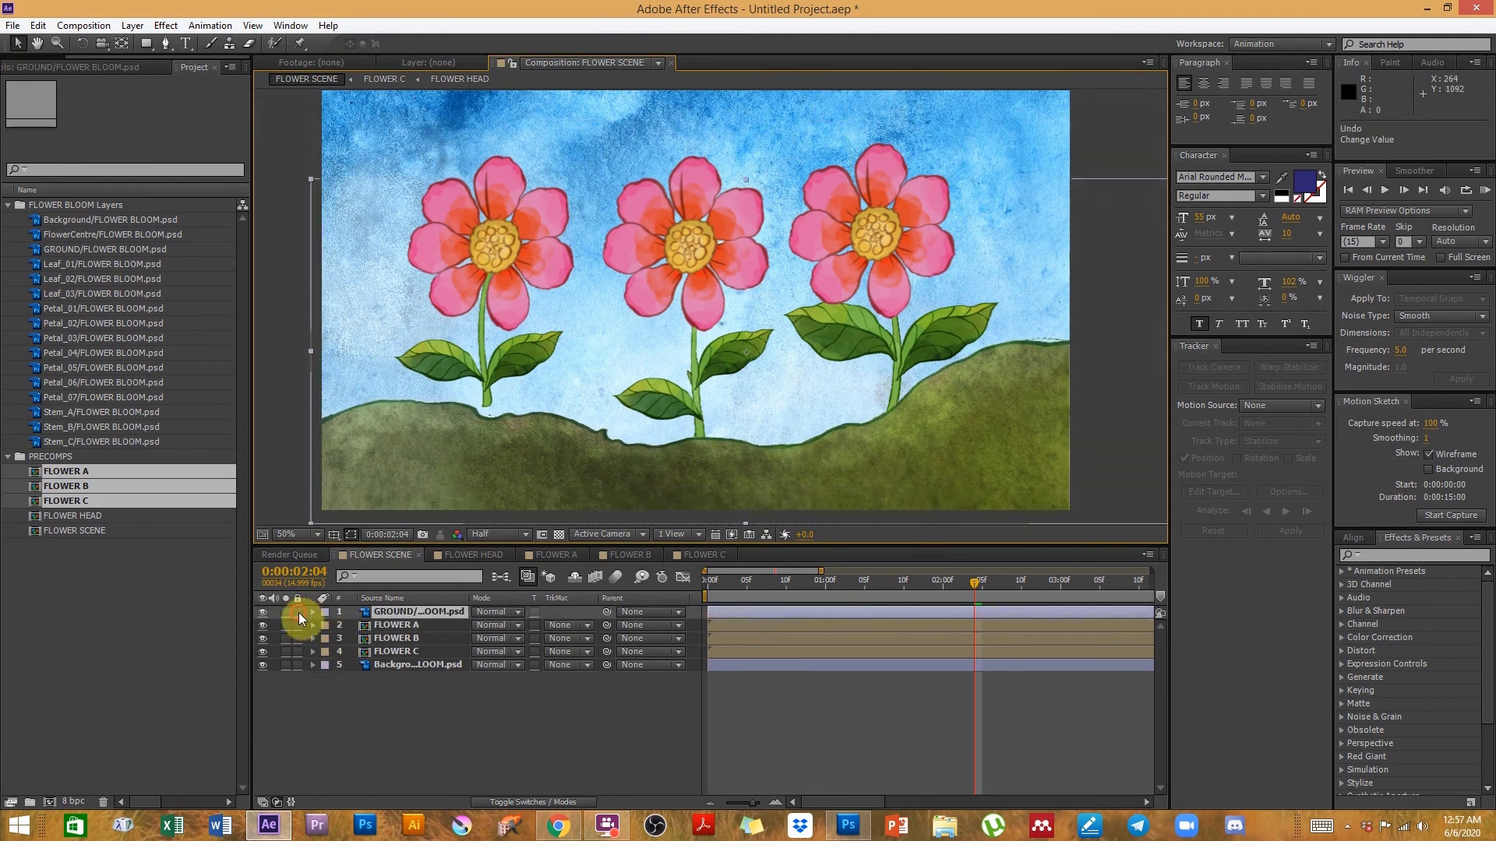
left_click(297, 612)
left_click(390, 626)
left_click_drag(534, 248, 536, 278)
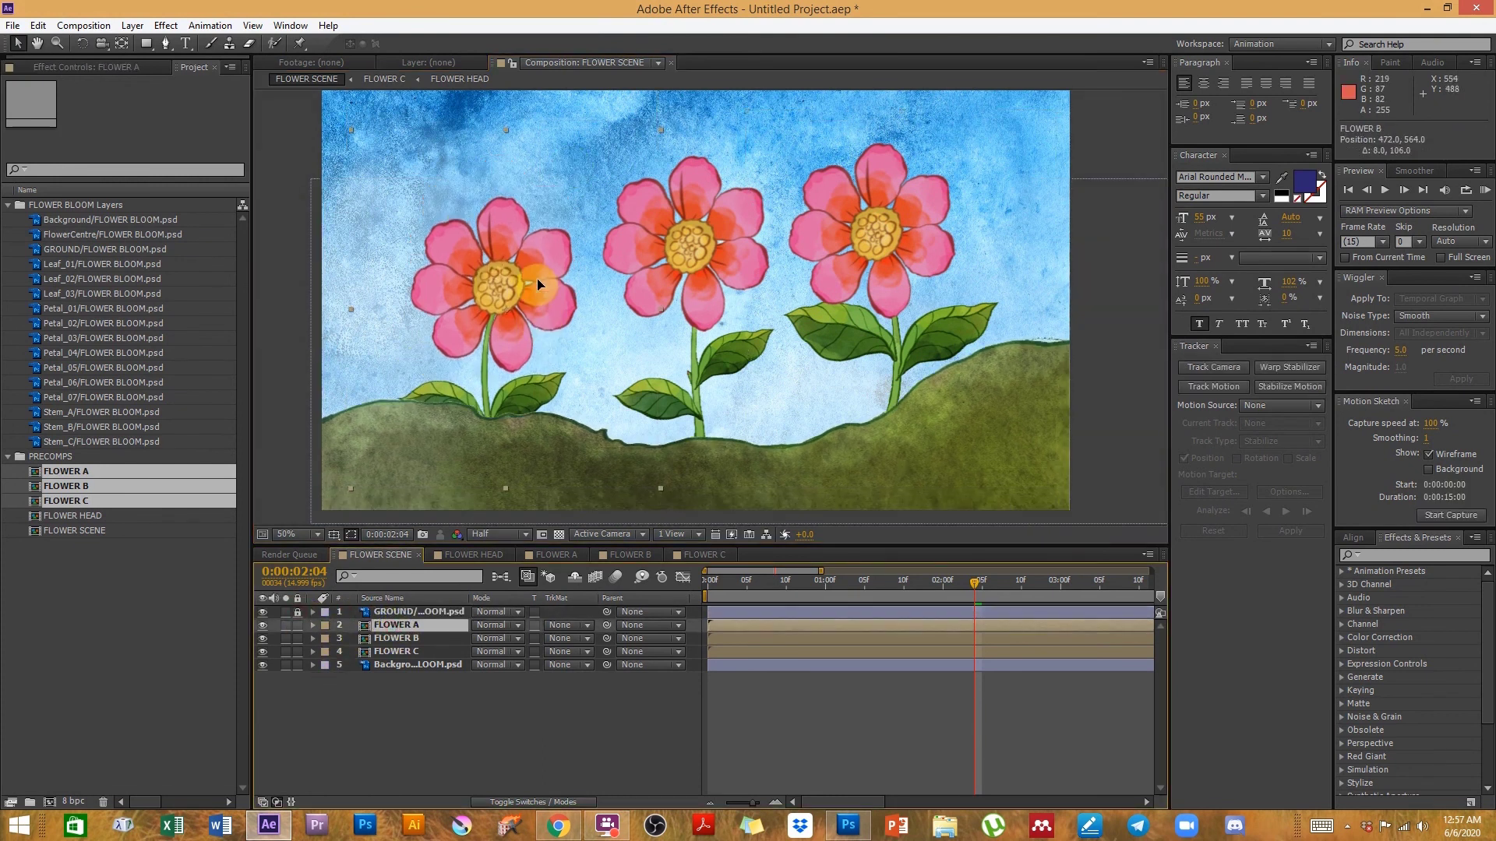
left_click_drag(683, 228, 675, 234)
left_click_drag(901, 230, 885, 237)
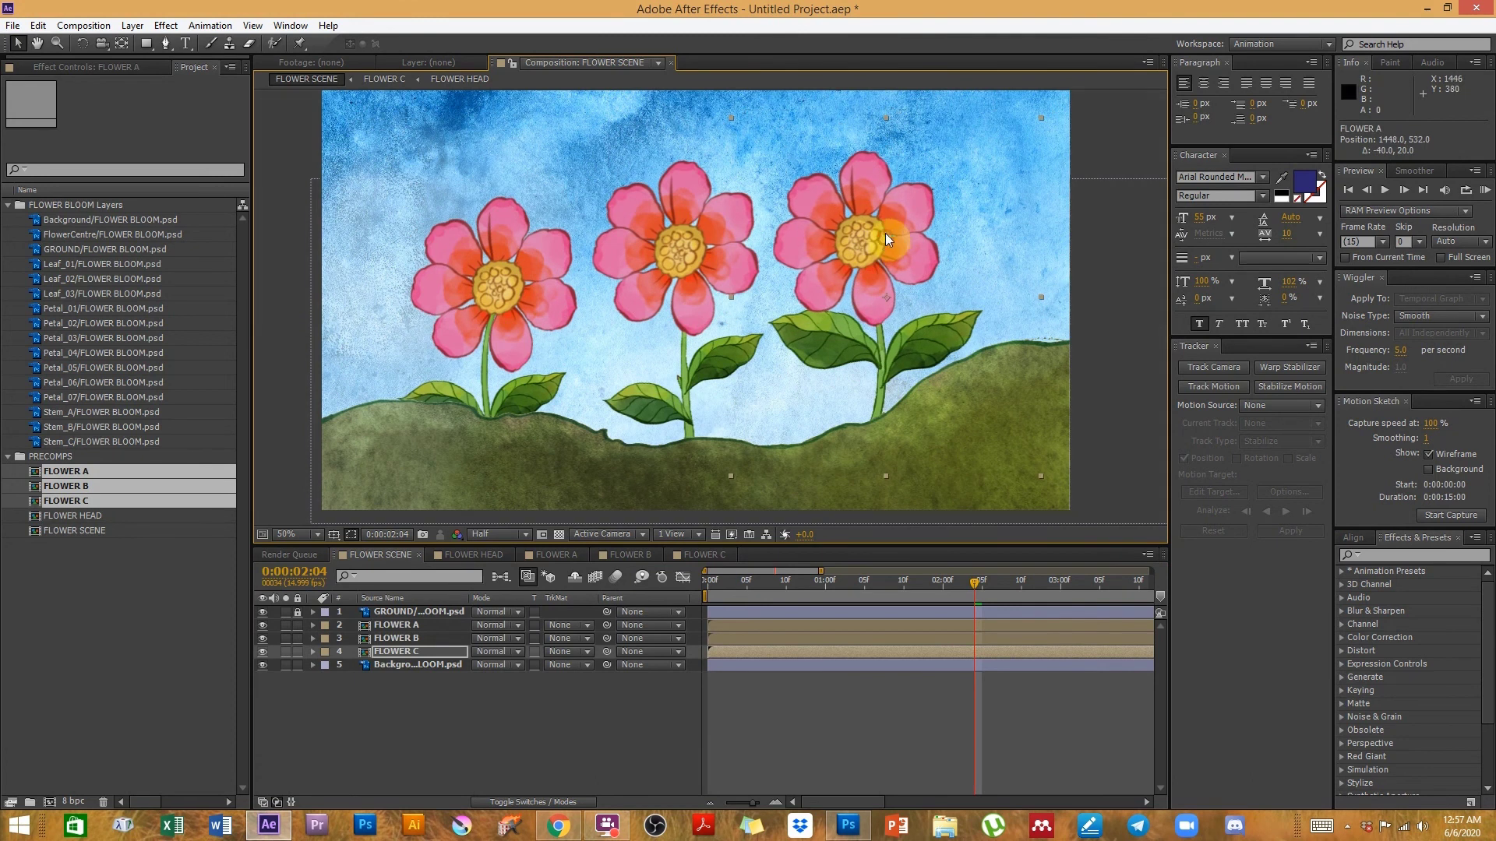
left_click_drag(492, 304, 511, 253)
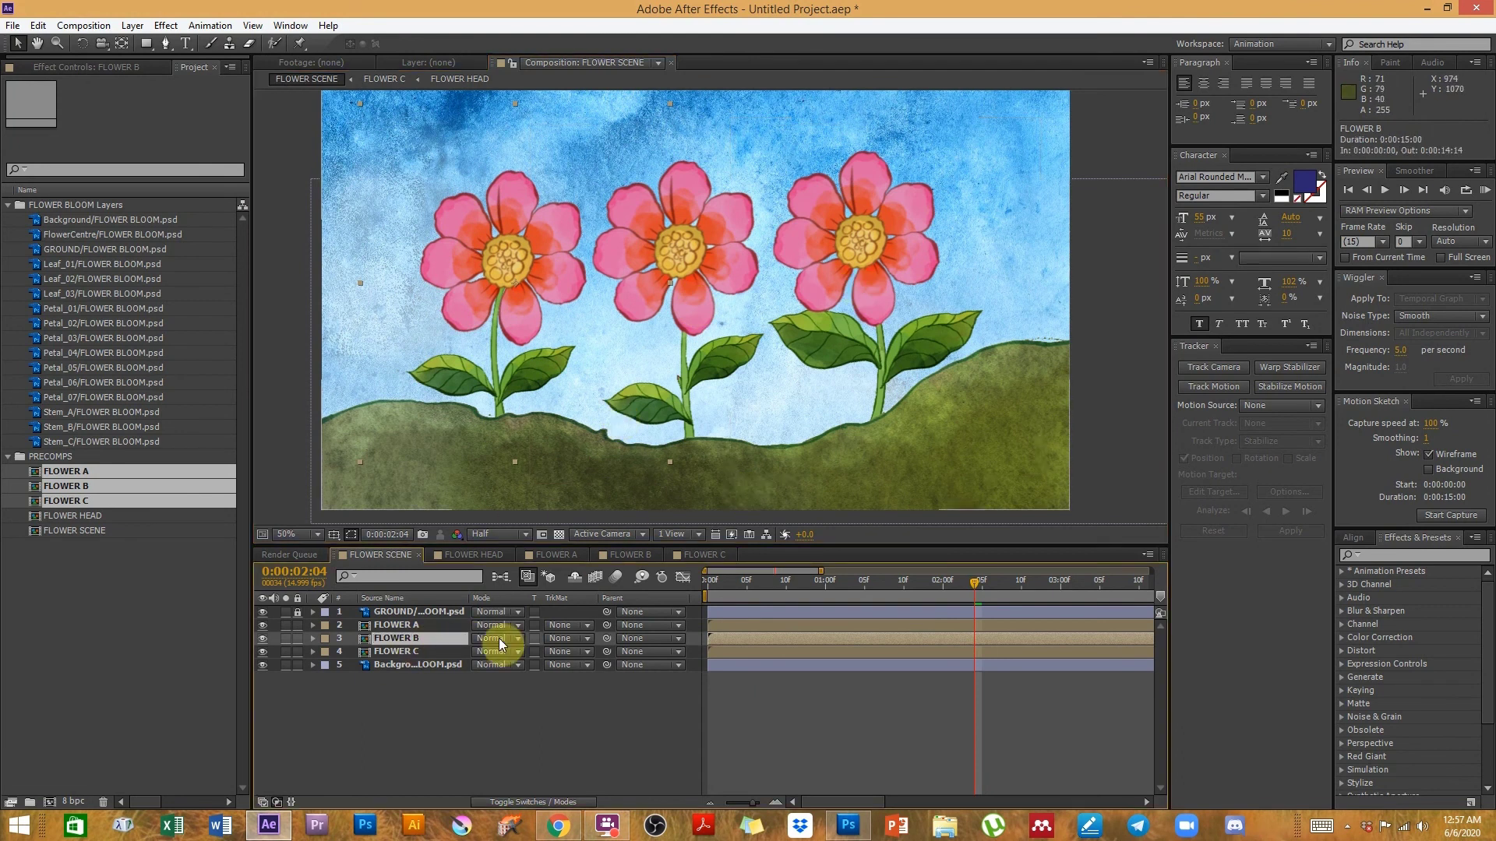
- Tilt FLOWER B slightly, scale it to 85%, and move it down so its stem base sits behind the left hill
left_click(401, 643)
key("alt+shift+r")
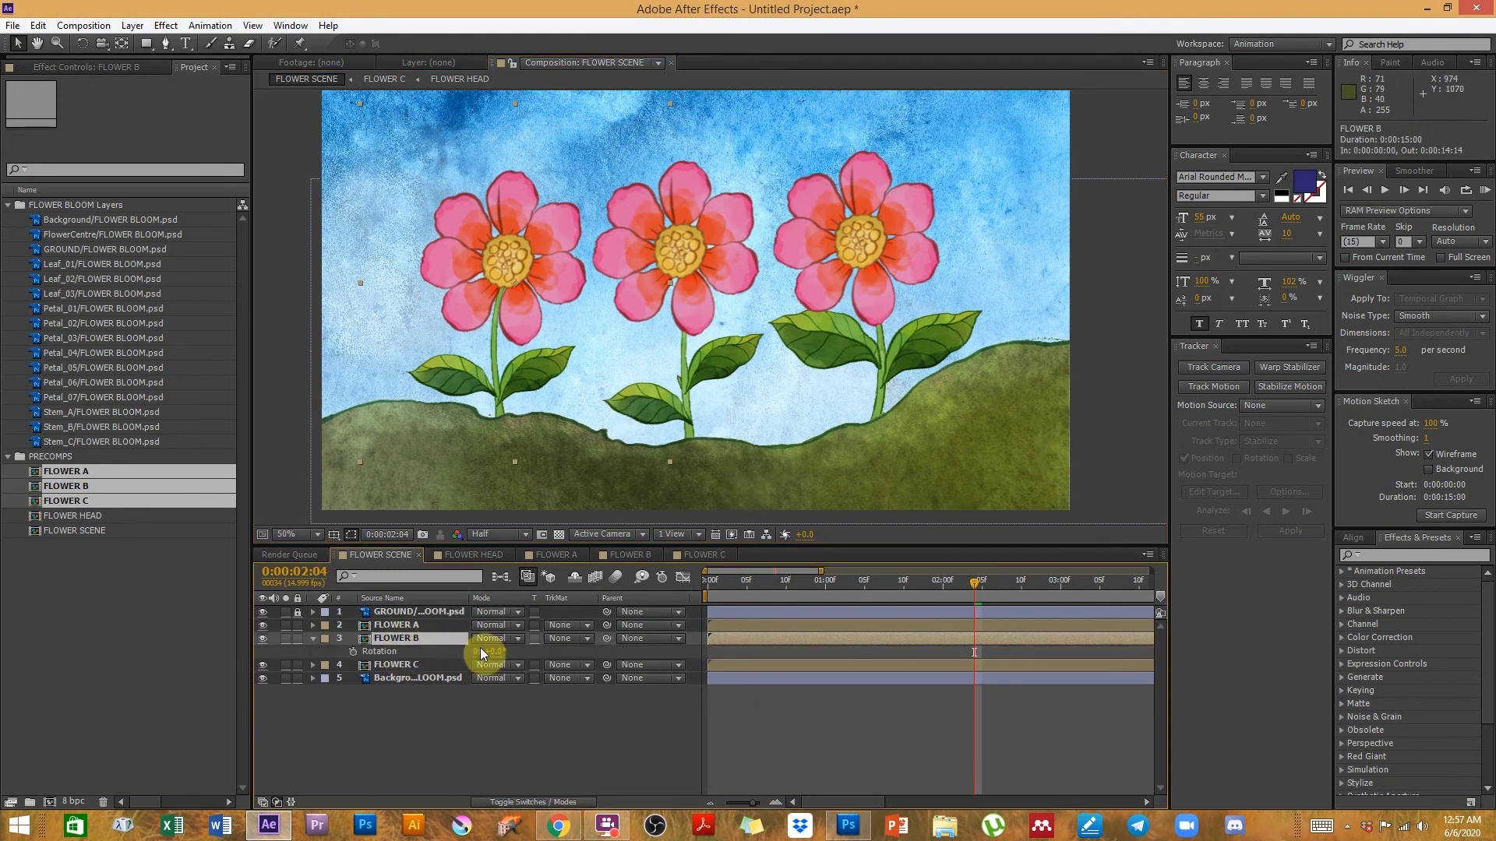
left_click_drag(494, 651, 476, 655)
key("alt+shift+s")
left_click_drag(520, 294, 543, 366)
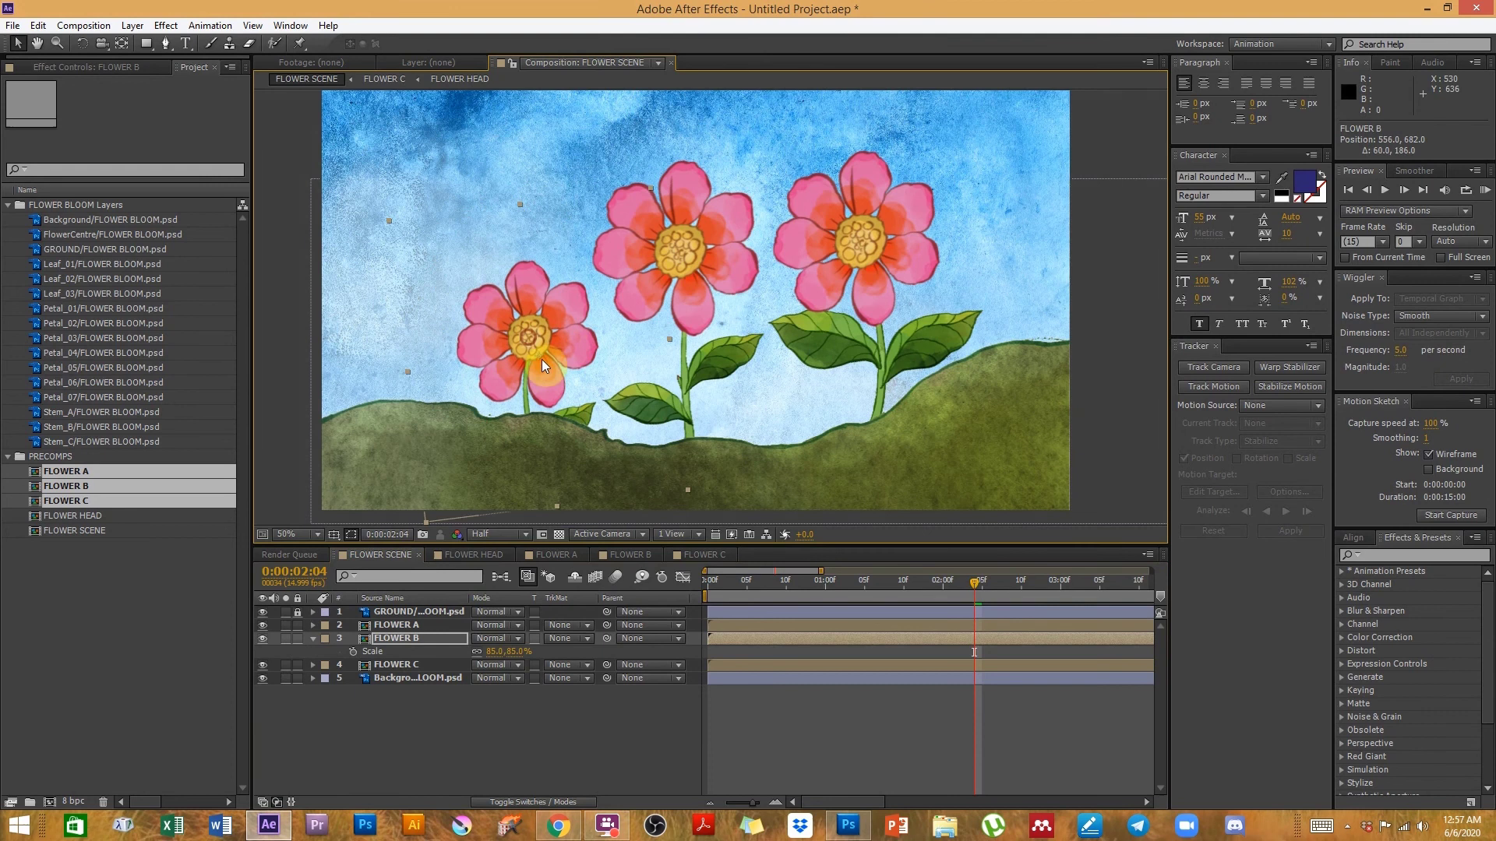
- Scale FLOWER A to 72% and move it down and left so its stem base sits behind the ground
left_click(413, 669)
left_click(859, 254)
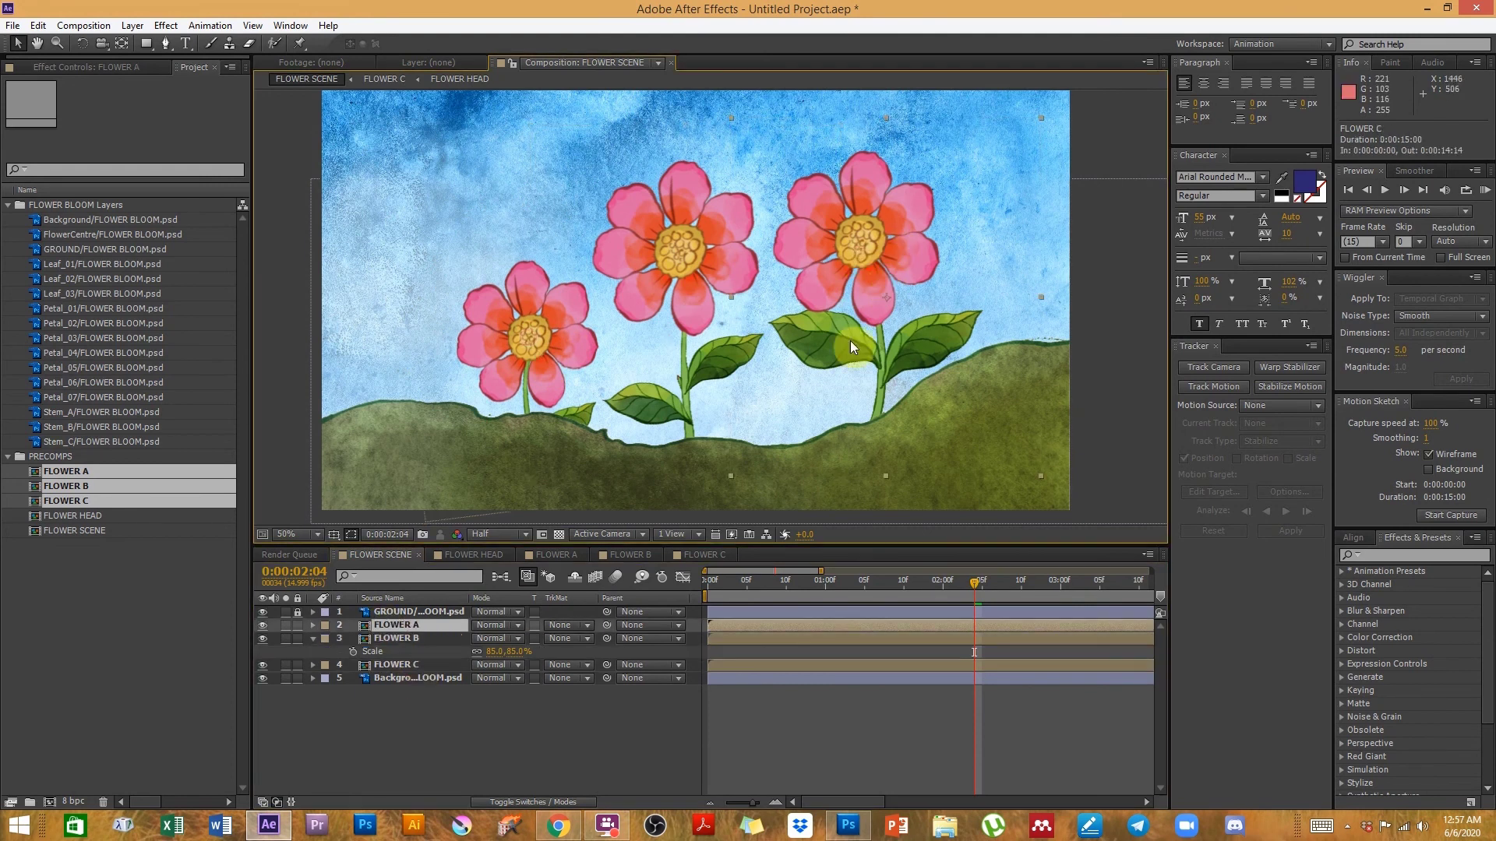
key("s")
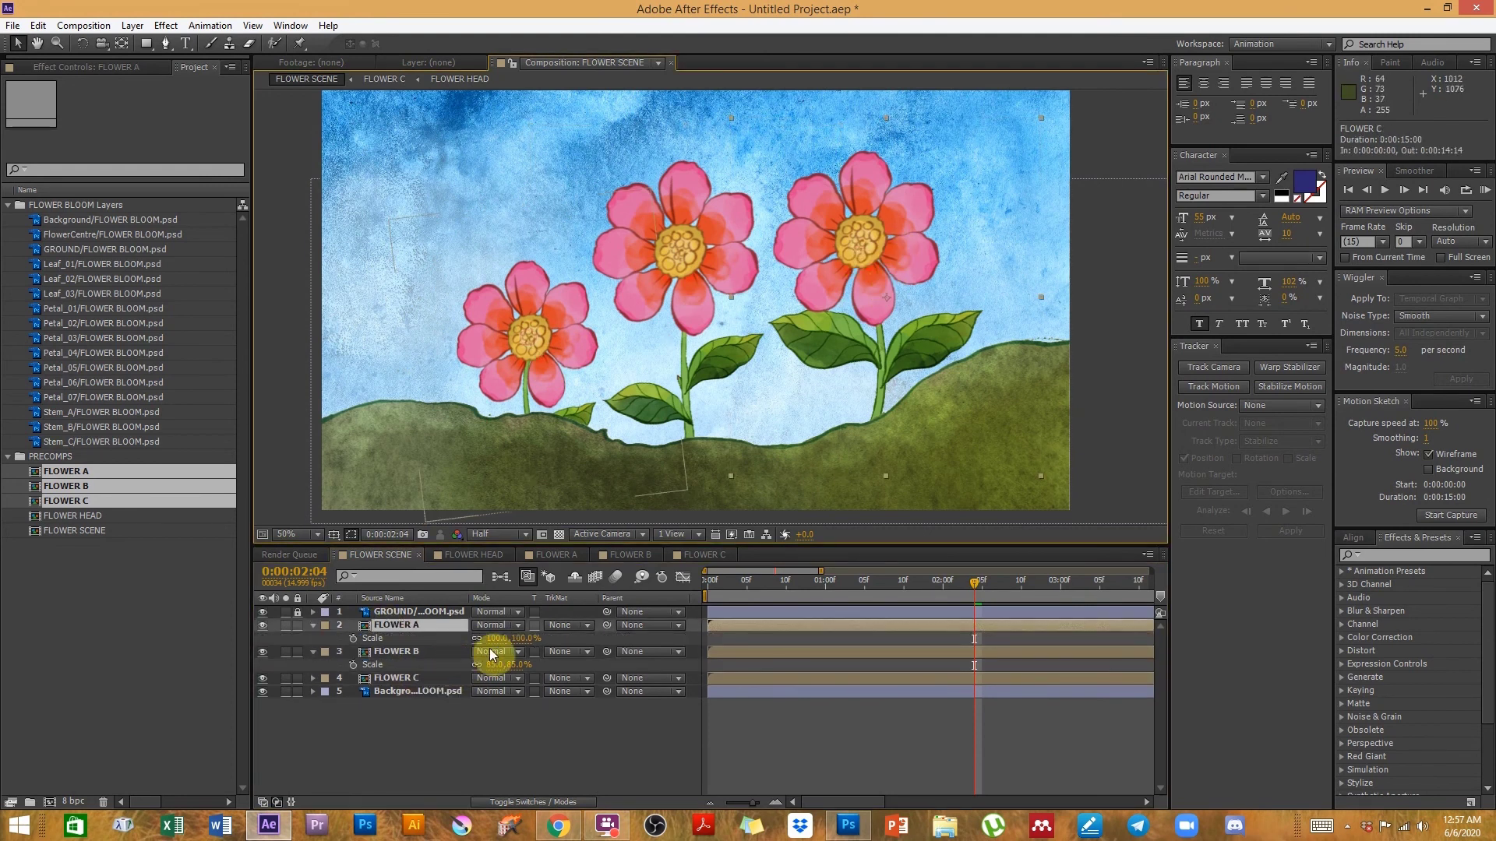
left_click_drag(505, 638, 485, 638)
left_click_drag(846, 268, 826, 325)
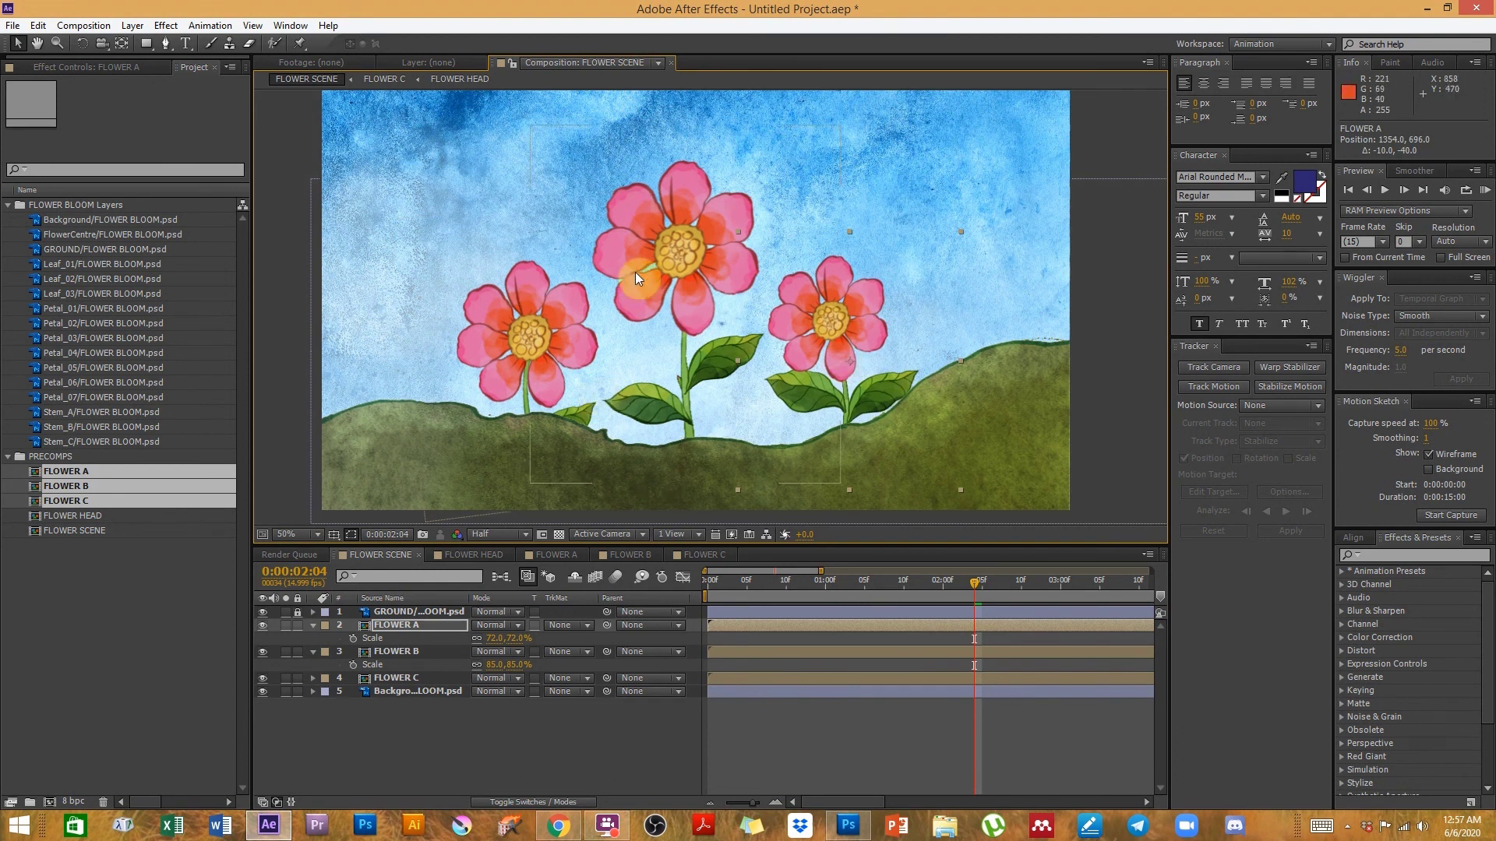
- Go to 0:00:01:12 and raise all three flowers so more of each stem shows above the ground
left_click_drag(710, 598, 927, 573)
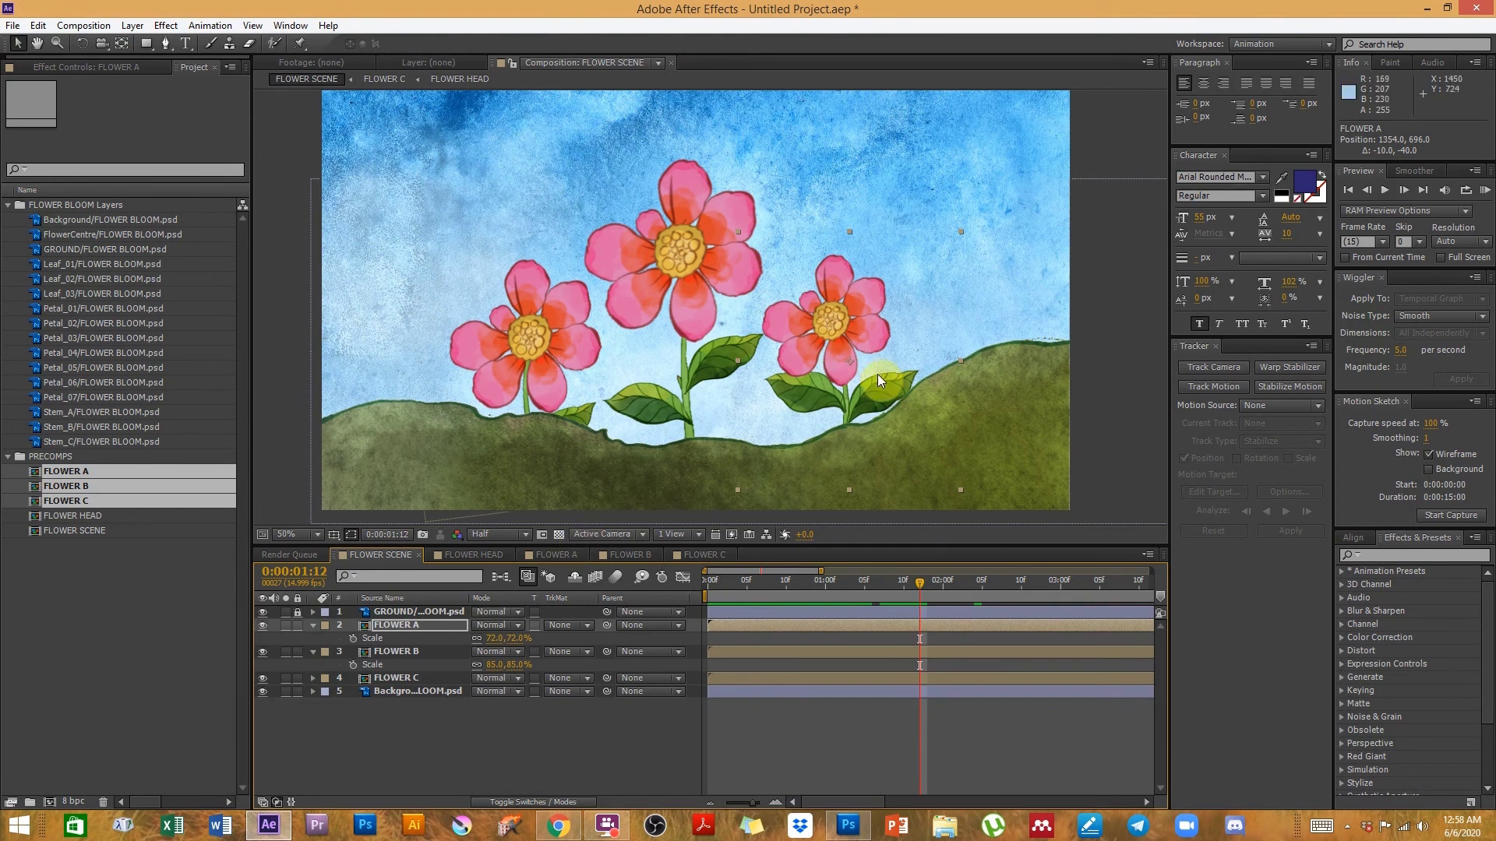
left_click_drag(836, 336, 863, 300)
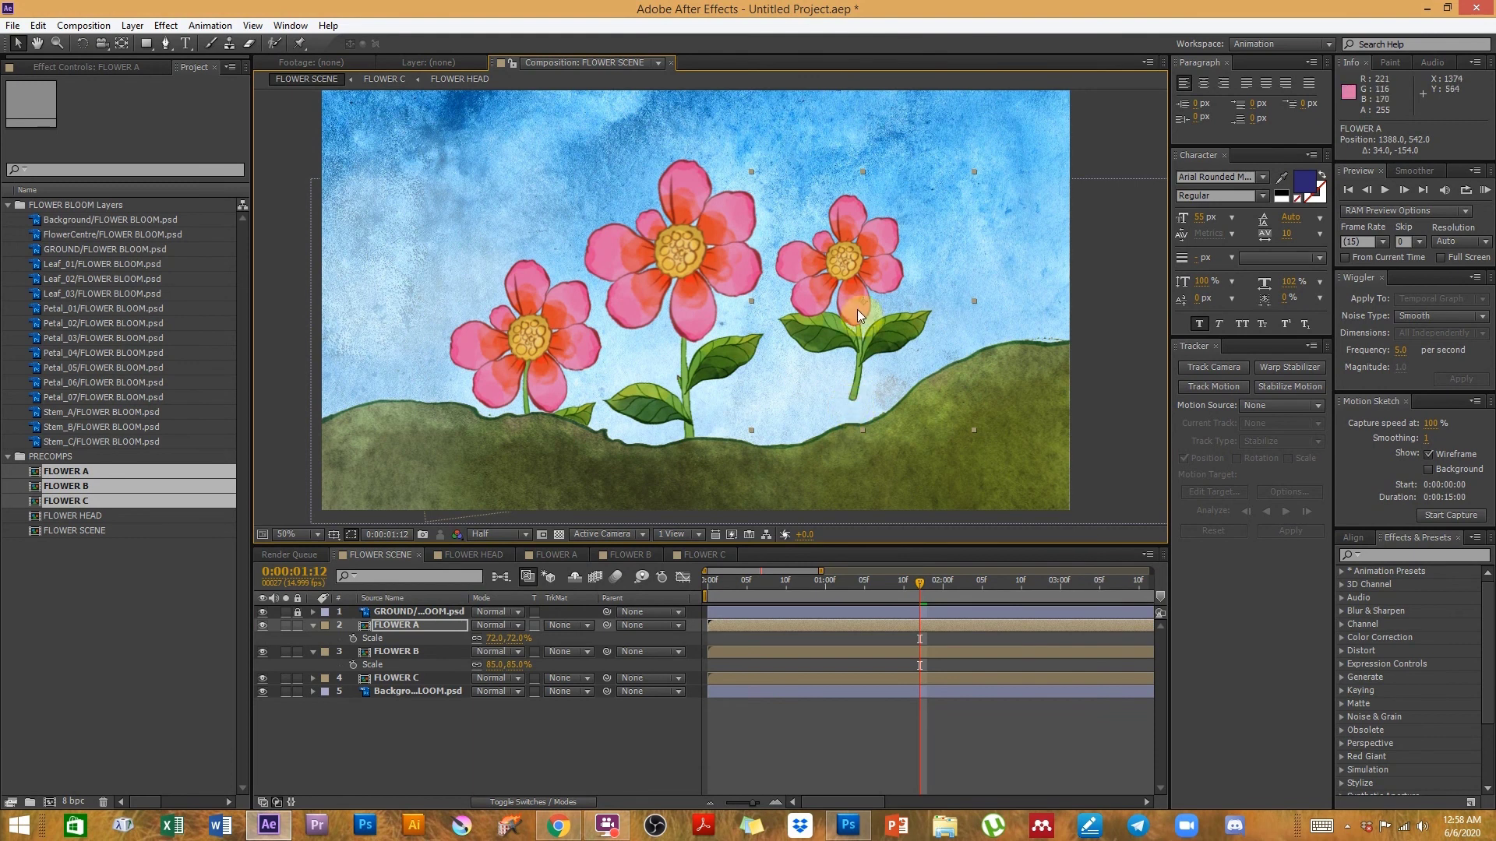
left_click_drag(854, 261, 852, 298)
left_click_drag(689, 316, 694, 289)
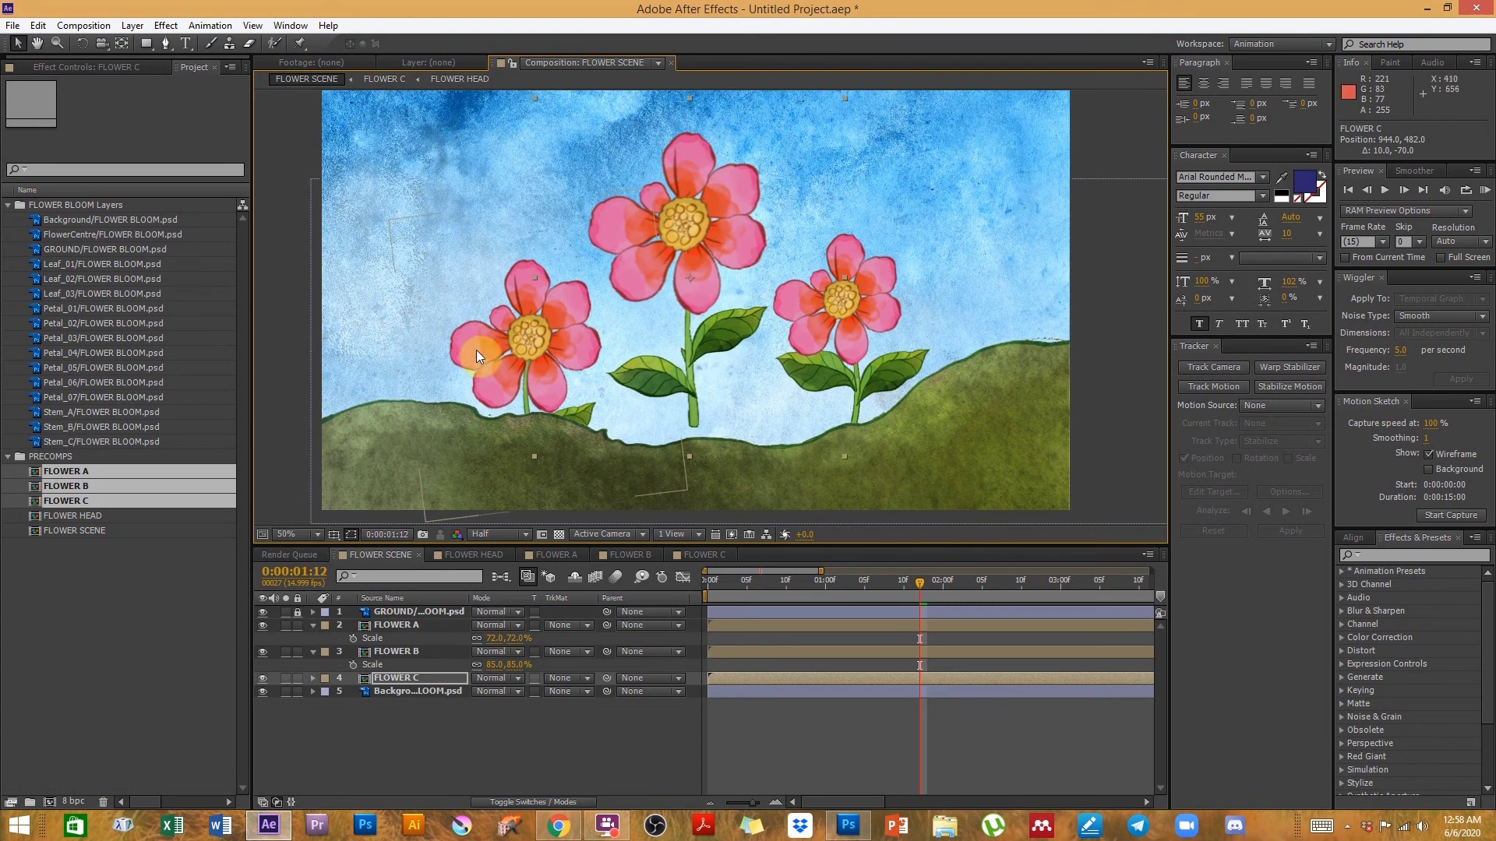
left_click_drag(464, 320, 451, 276)
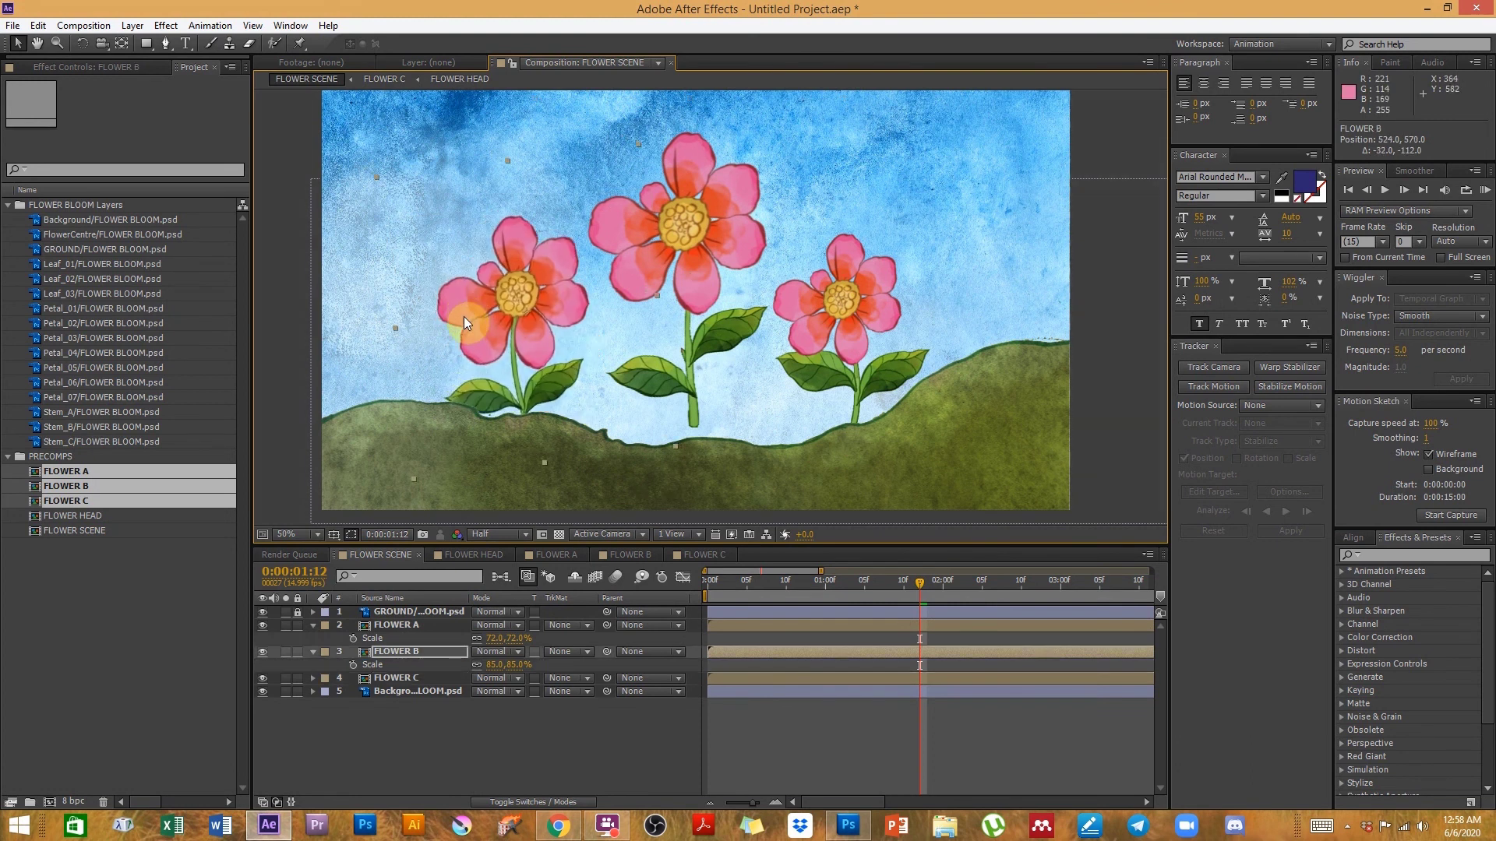
- Move the anchor points of FLOWER B, FLOWER C and FLOWER A down to the bases of their stems
left_click_drag(515, 315, 523, 420)
left_click(692, 284)
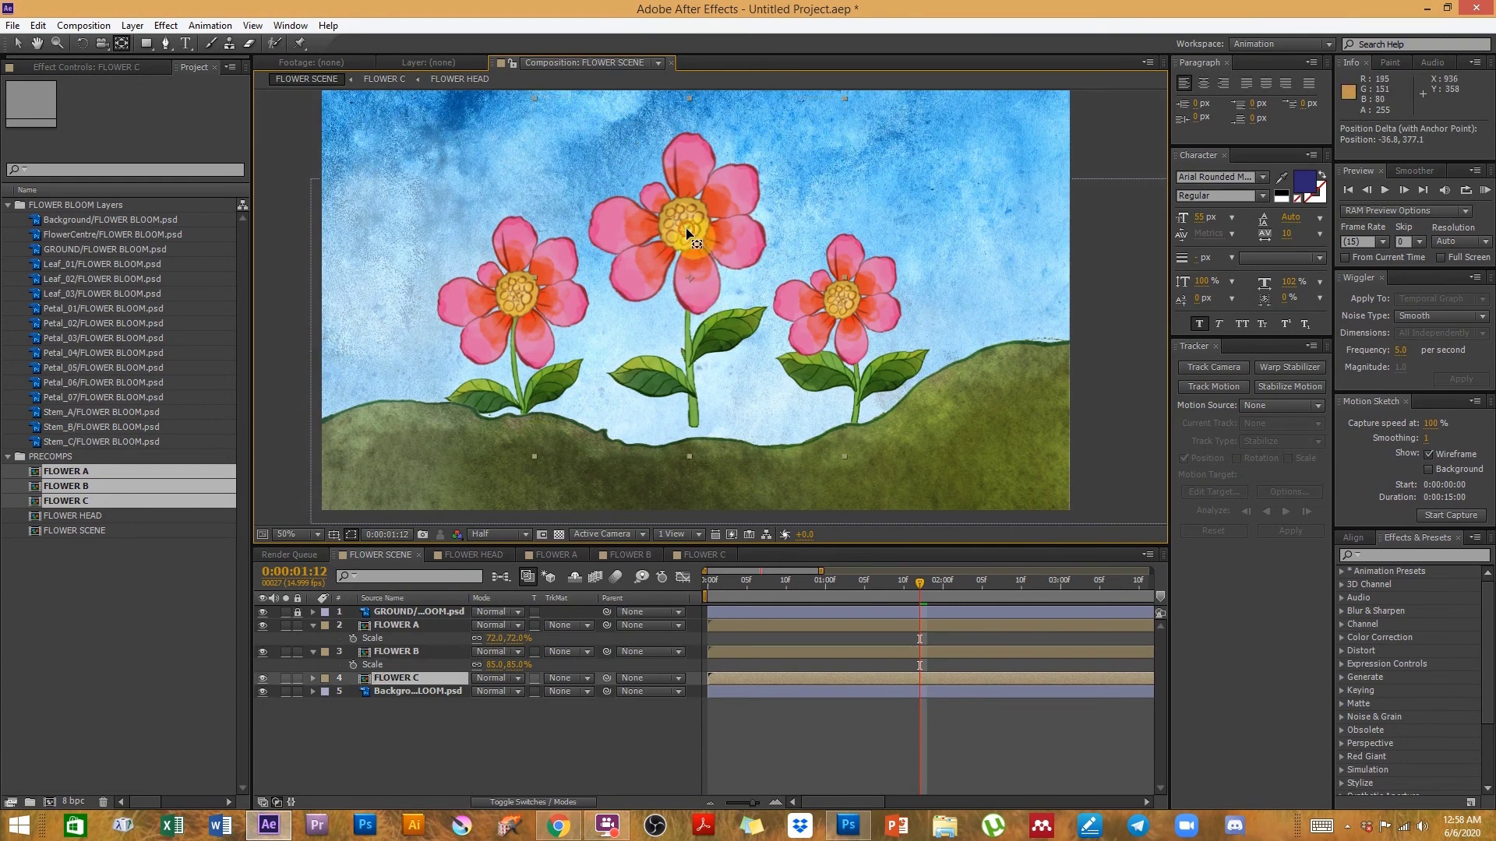
left_click_drag(692, 283, 694, 433)
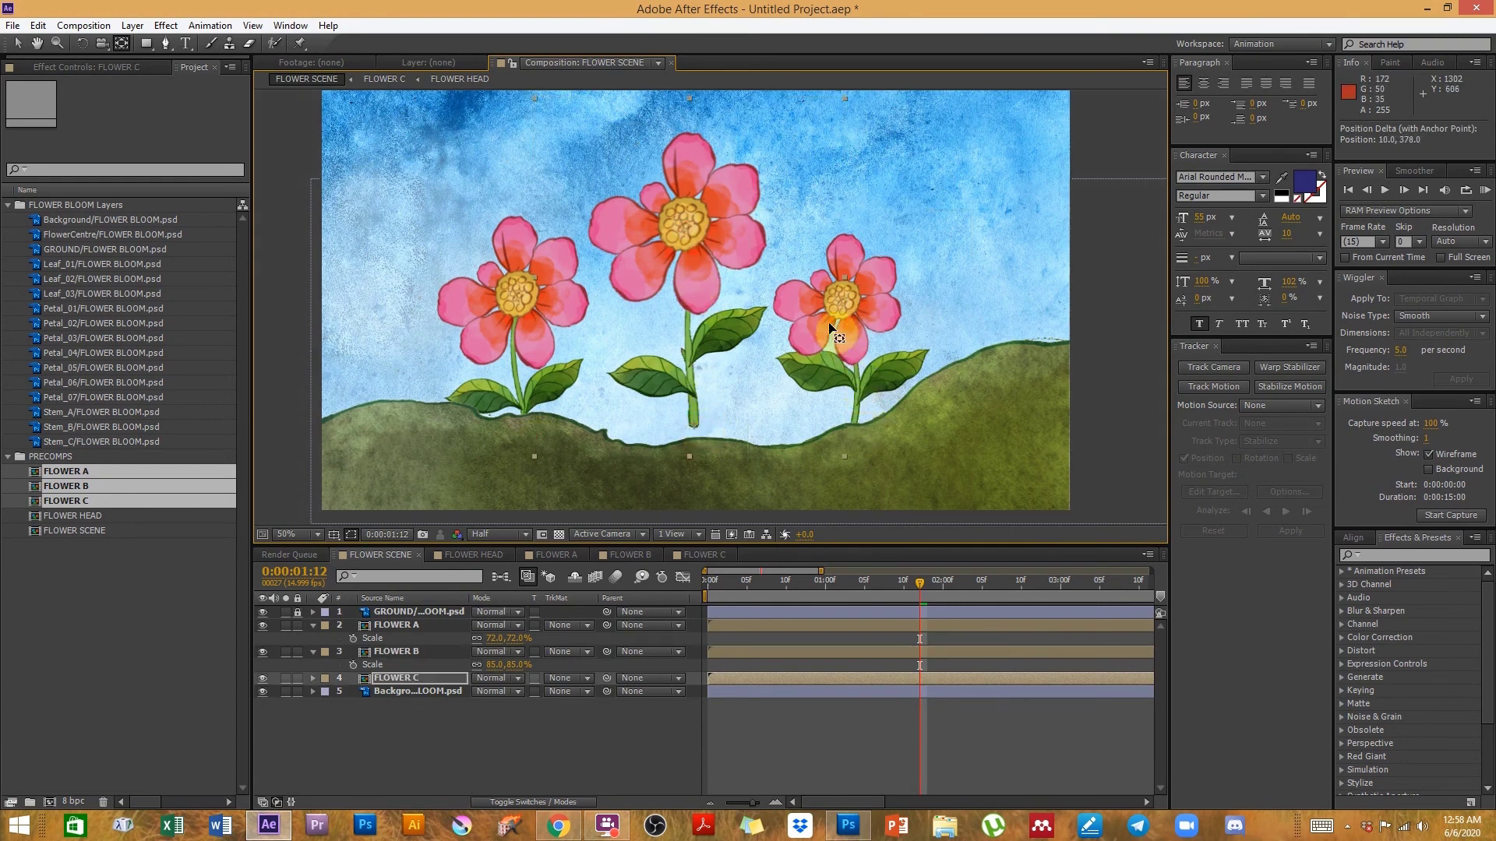
left_click(869, 300)
left_click_drag(862, 333, 850, 445)
left_click(741, 605)
- Nudge the three flowers lower so their stem bases meet the ground, and scrub to 0:00:00:14 to check their growth
key("v")
left_click_drag(690, 195, 695, 240)
left_click_drag(497, 295, 506, 301)
left_click_drag(813, 482, 815, 490)
mouse_move(751, 581)
left_mouse_down()
mouse_move(708, 590)
mouse_move(779, 586)
left_mouse_up()
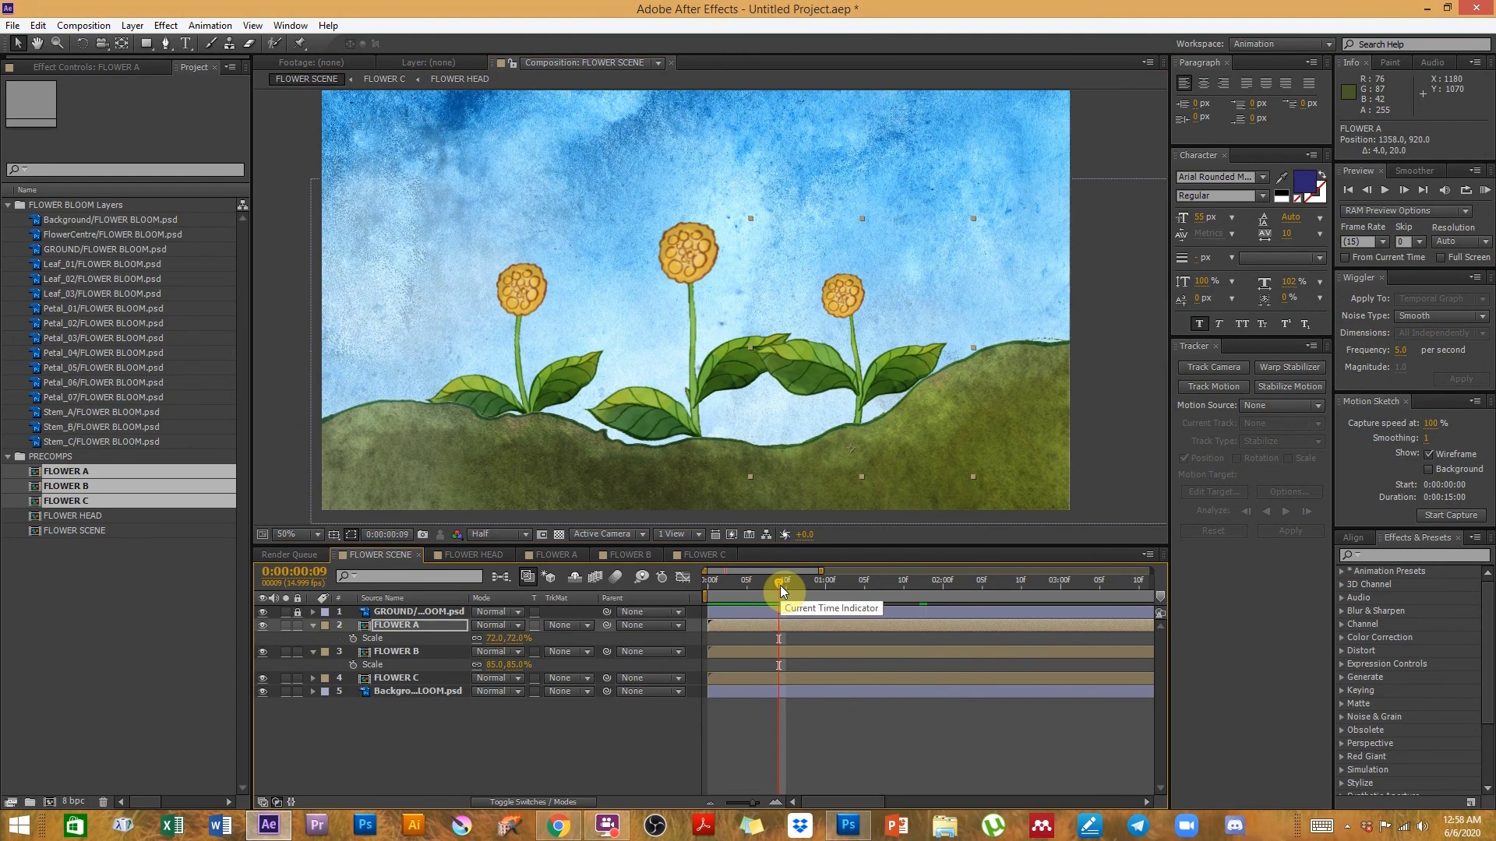
left_click_drag(779, 586, 817, 582)
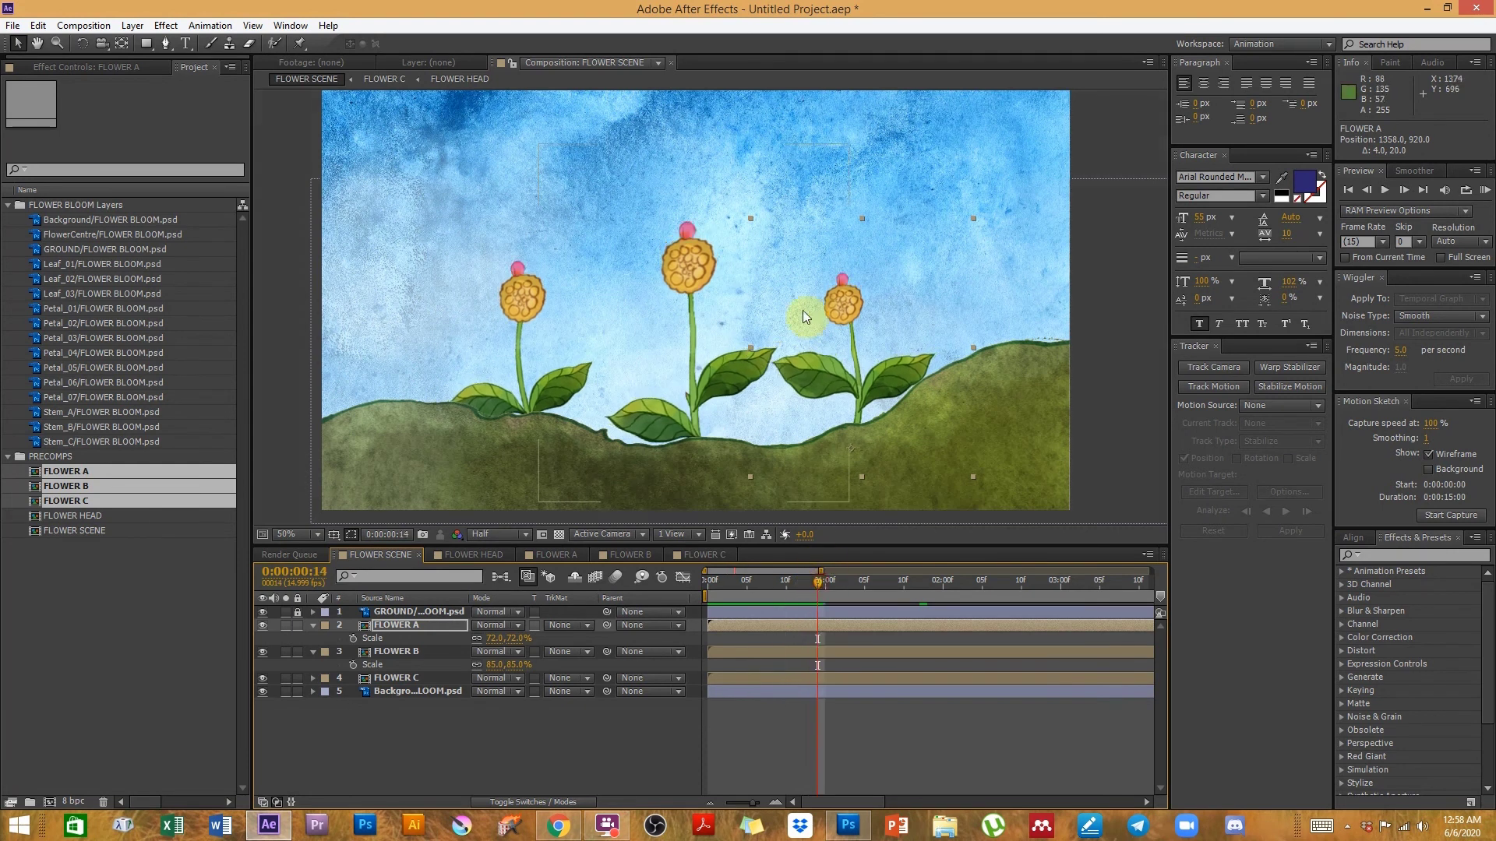
- Add the expression wiggle(0.5,20) to the Rotation of the FLOWER C layer
left_click(394, 624)
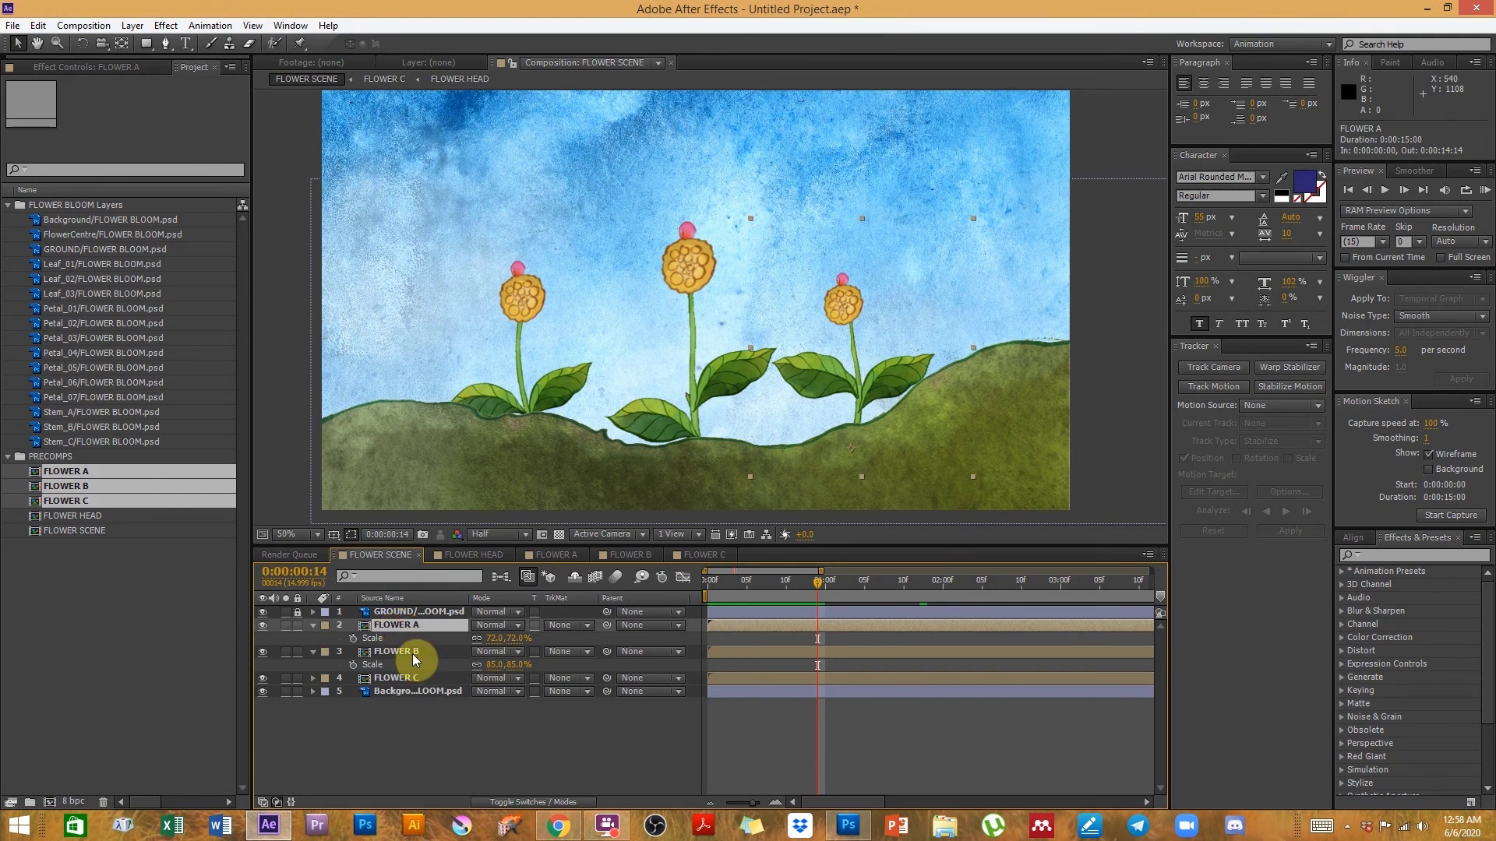
left_click(412, 653)
left_click(421, 678)
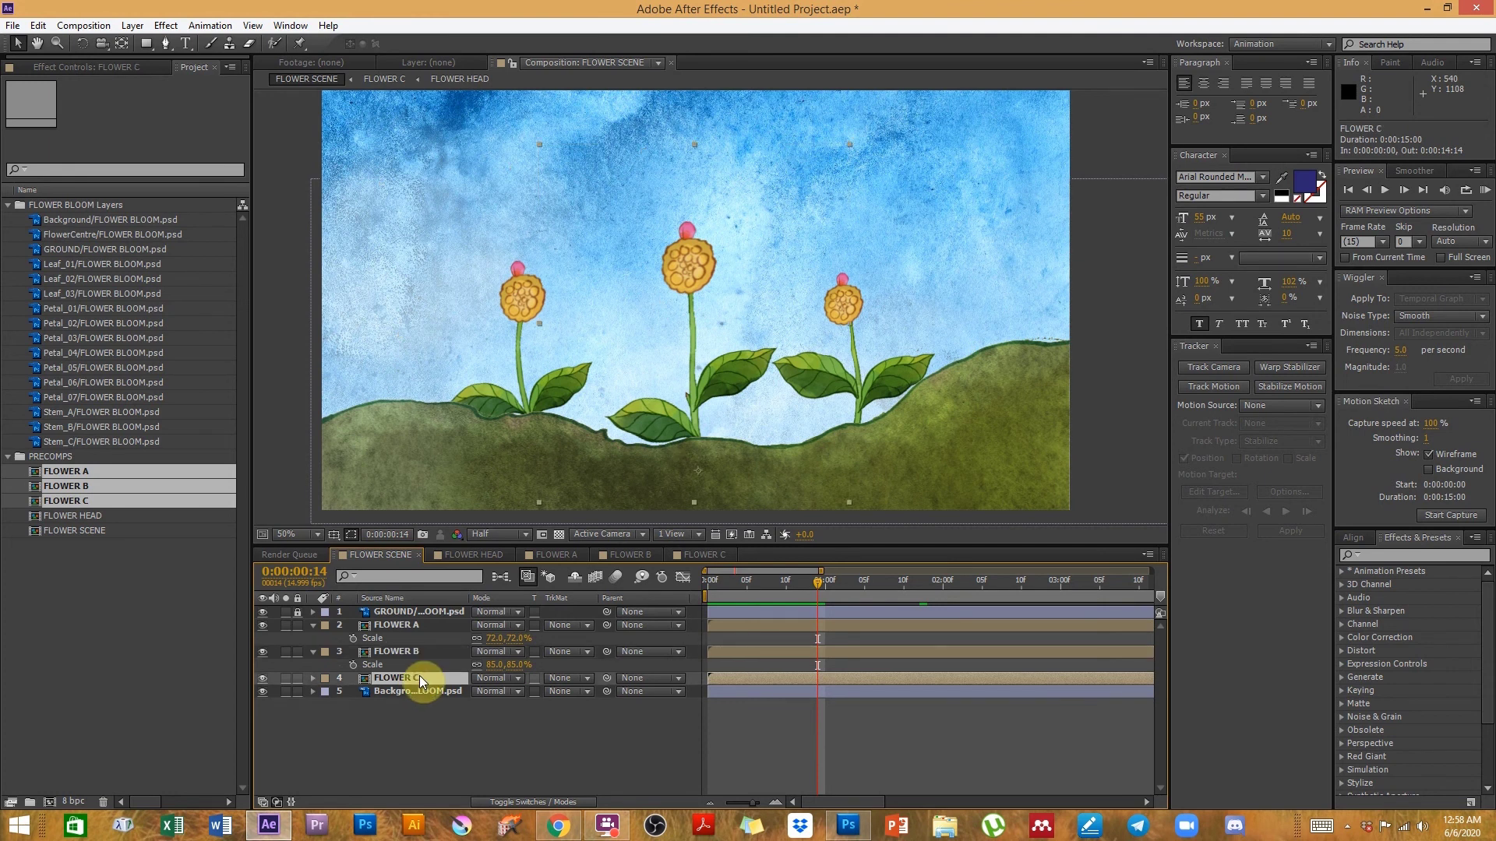
key("r")
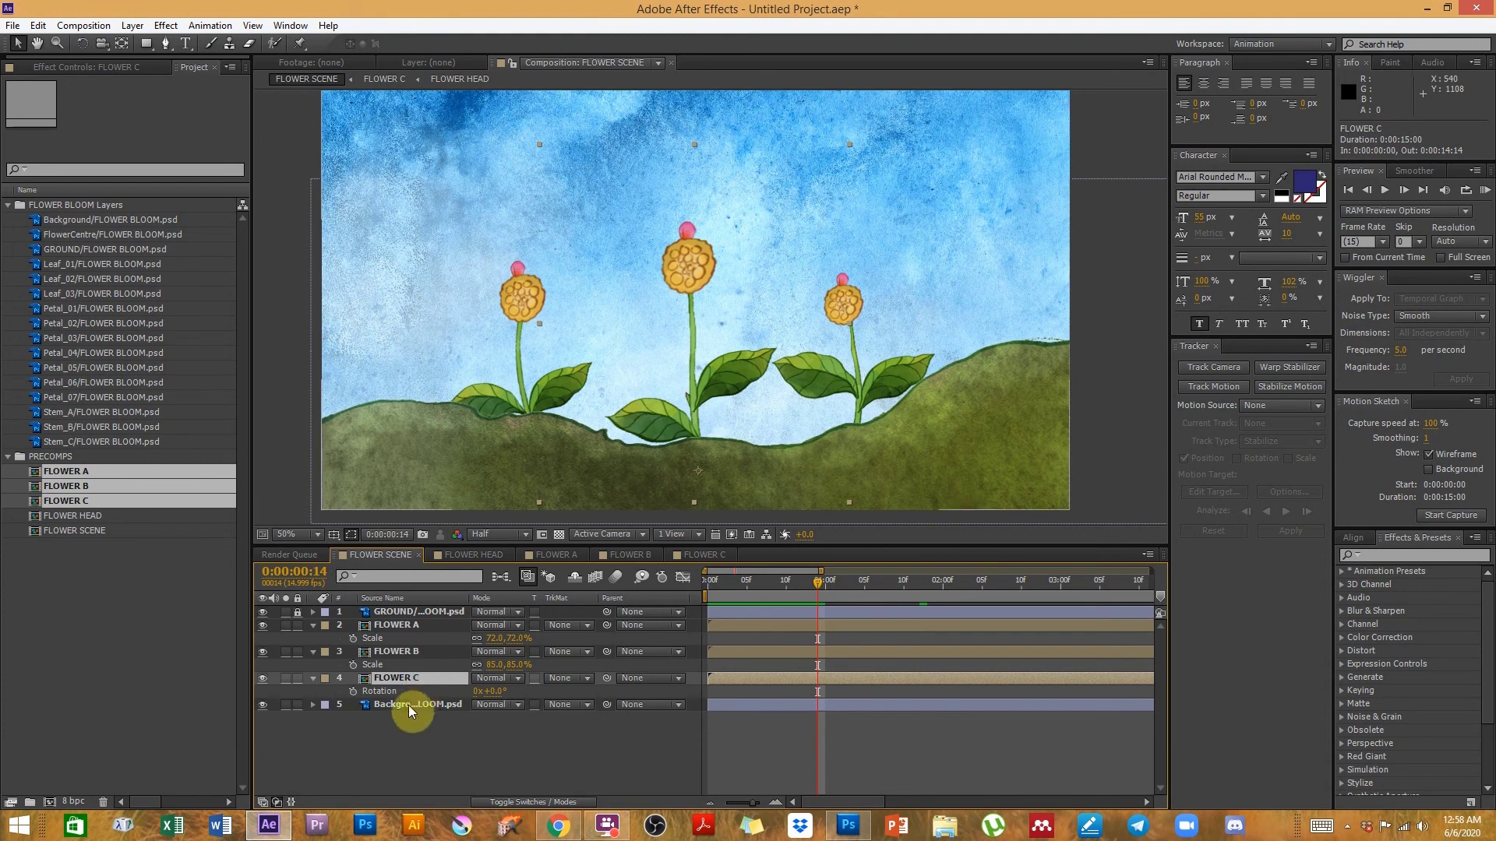
left_click(353, 692, "alt")
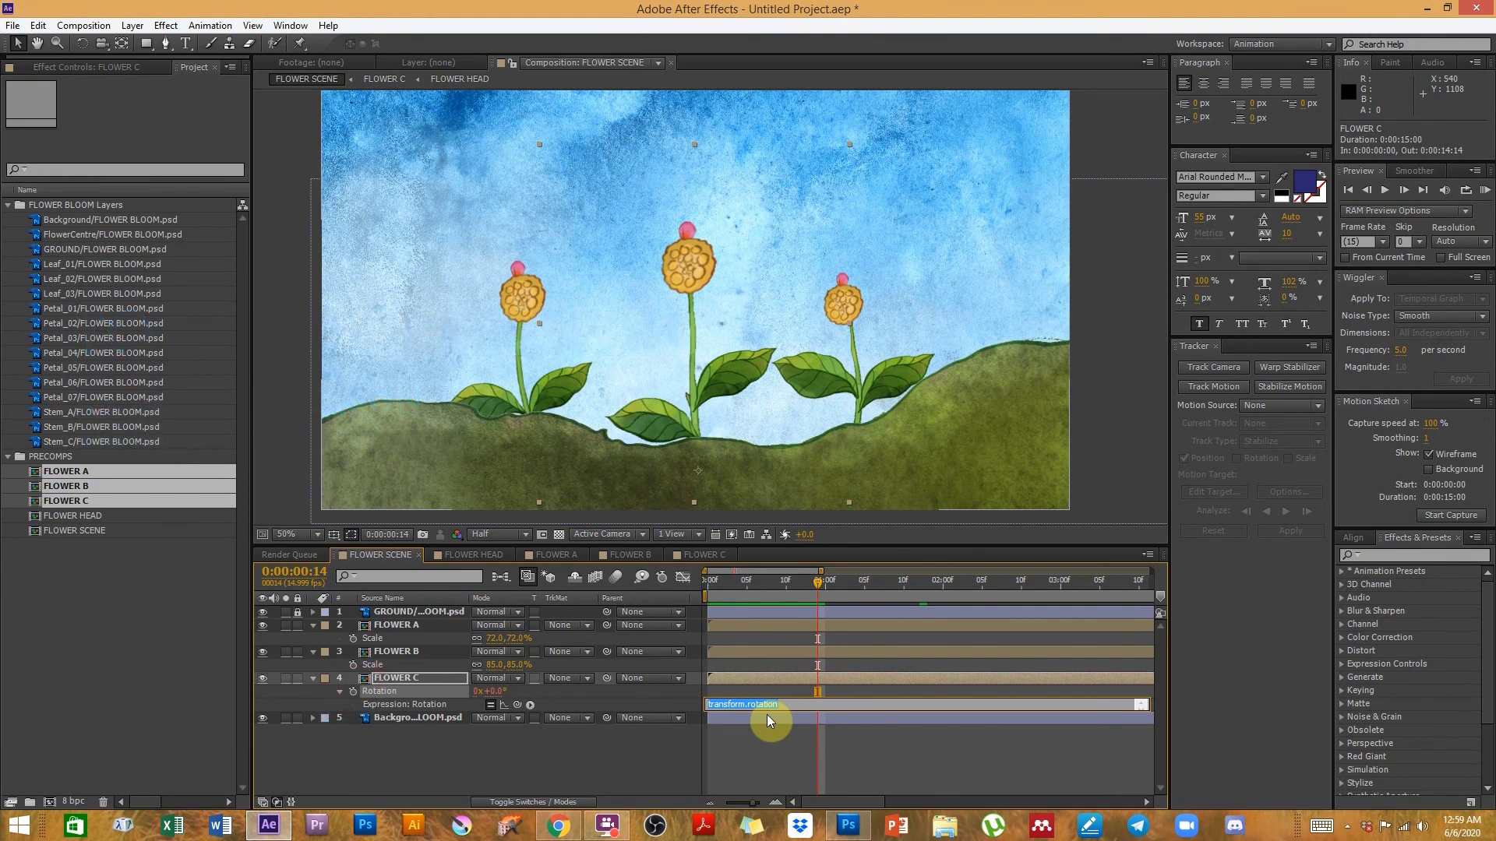
type("wi")
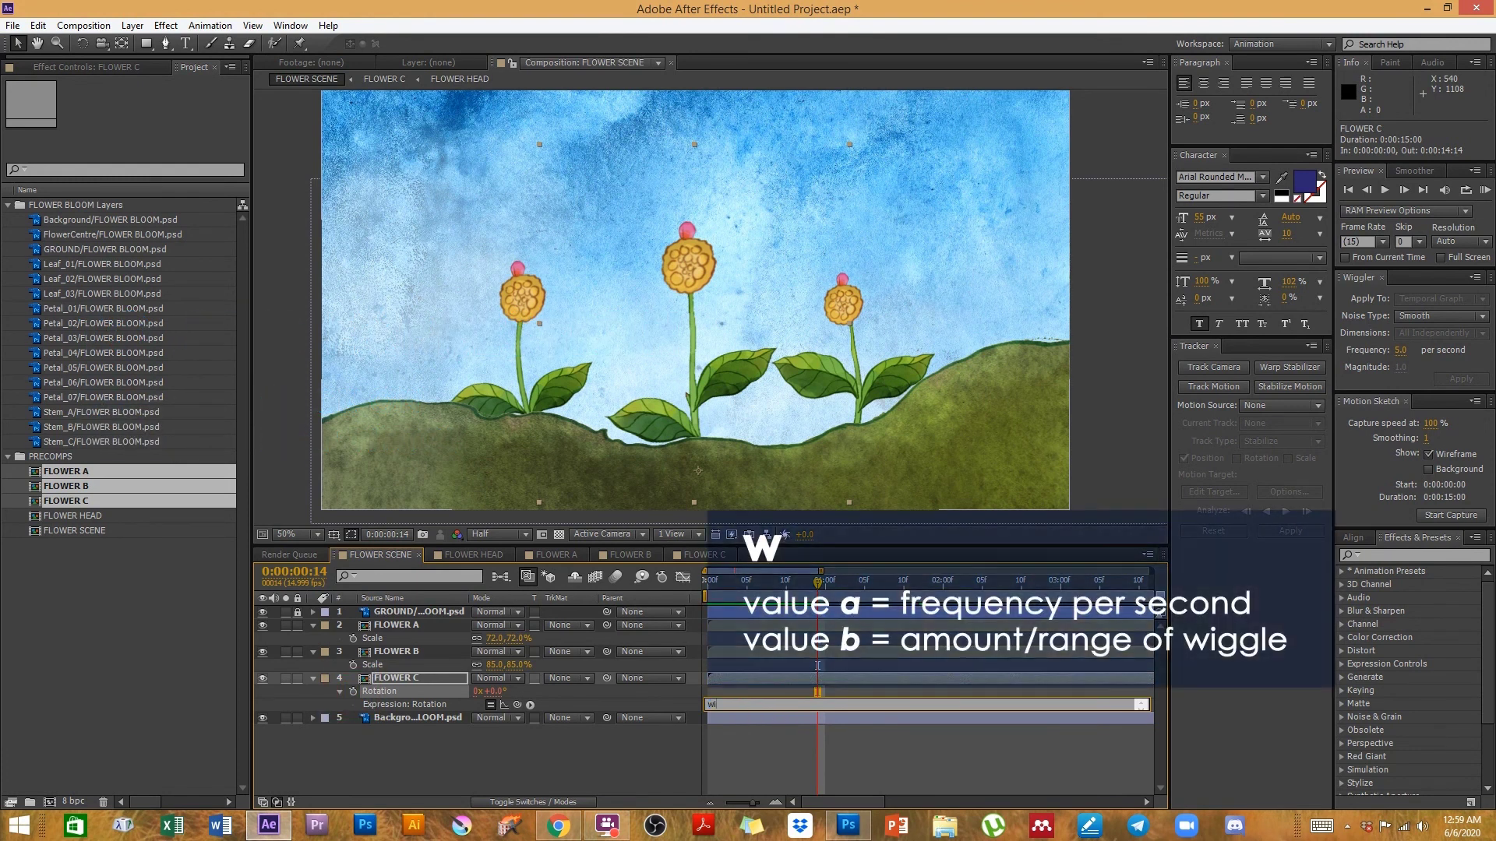
type("ggle(0.5,20")
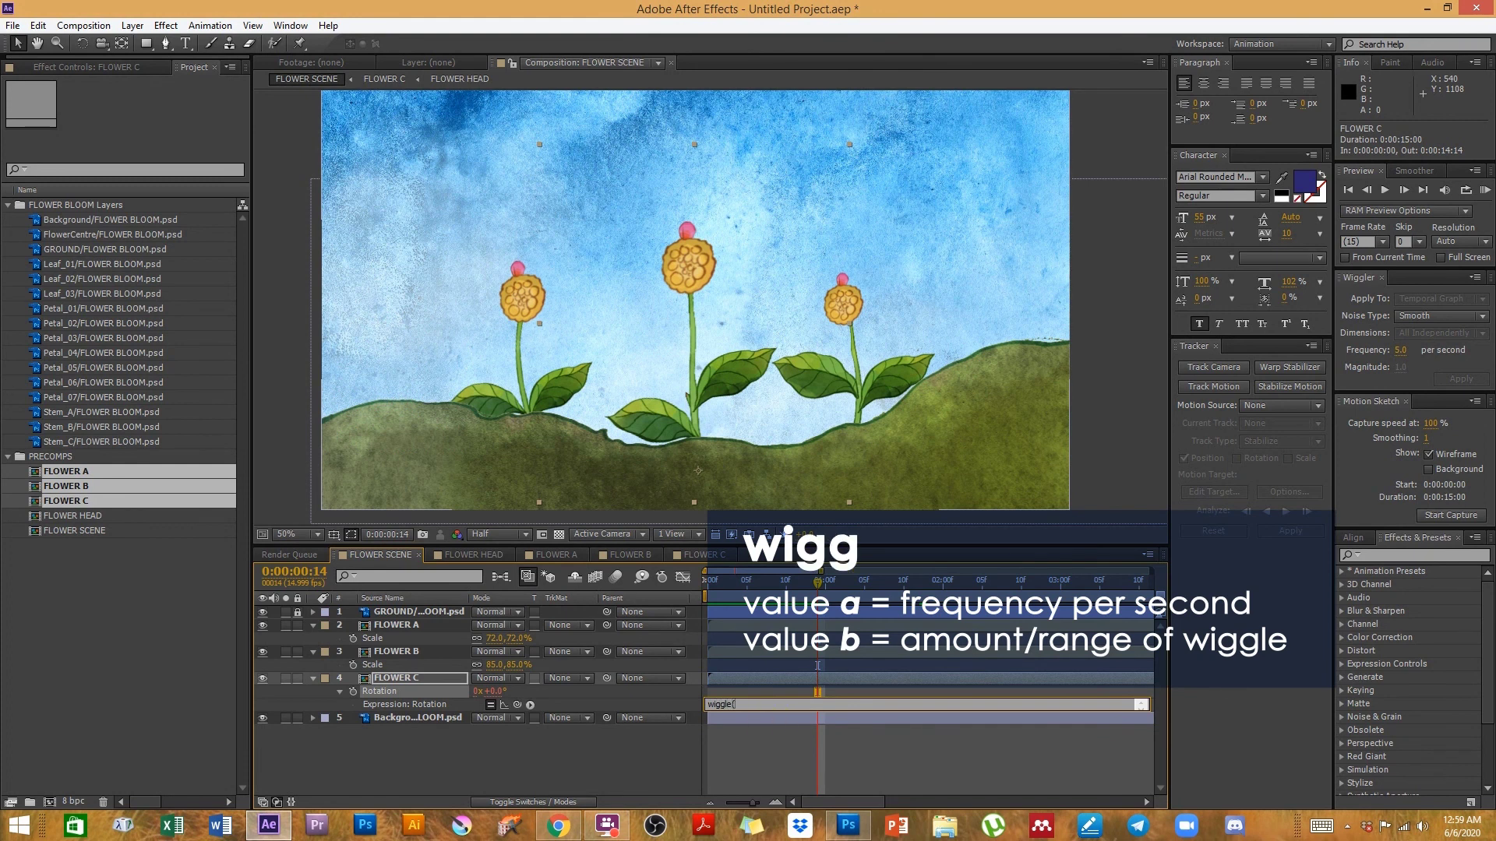
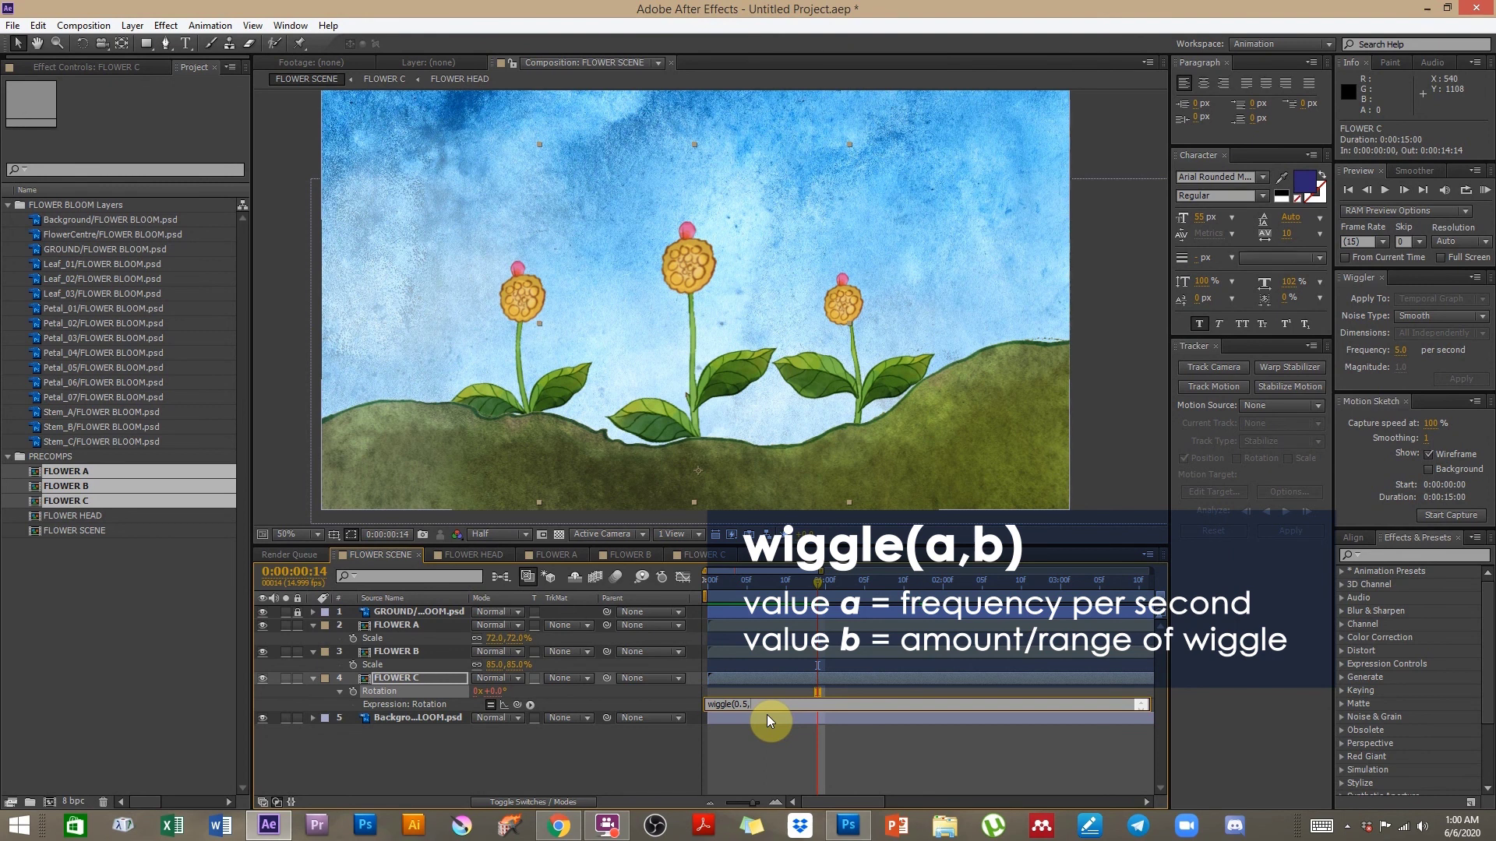
type("20")
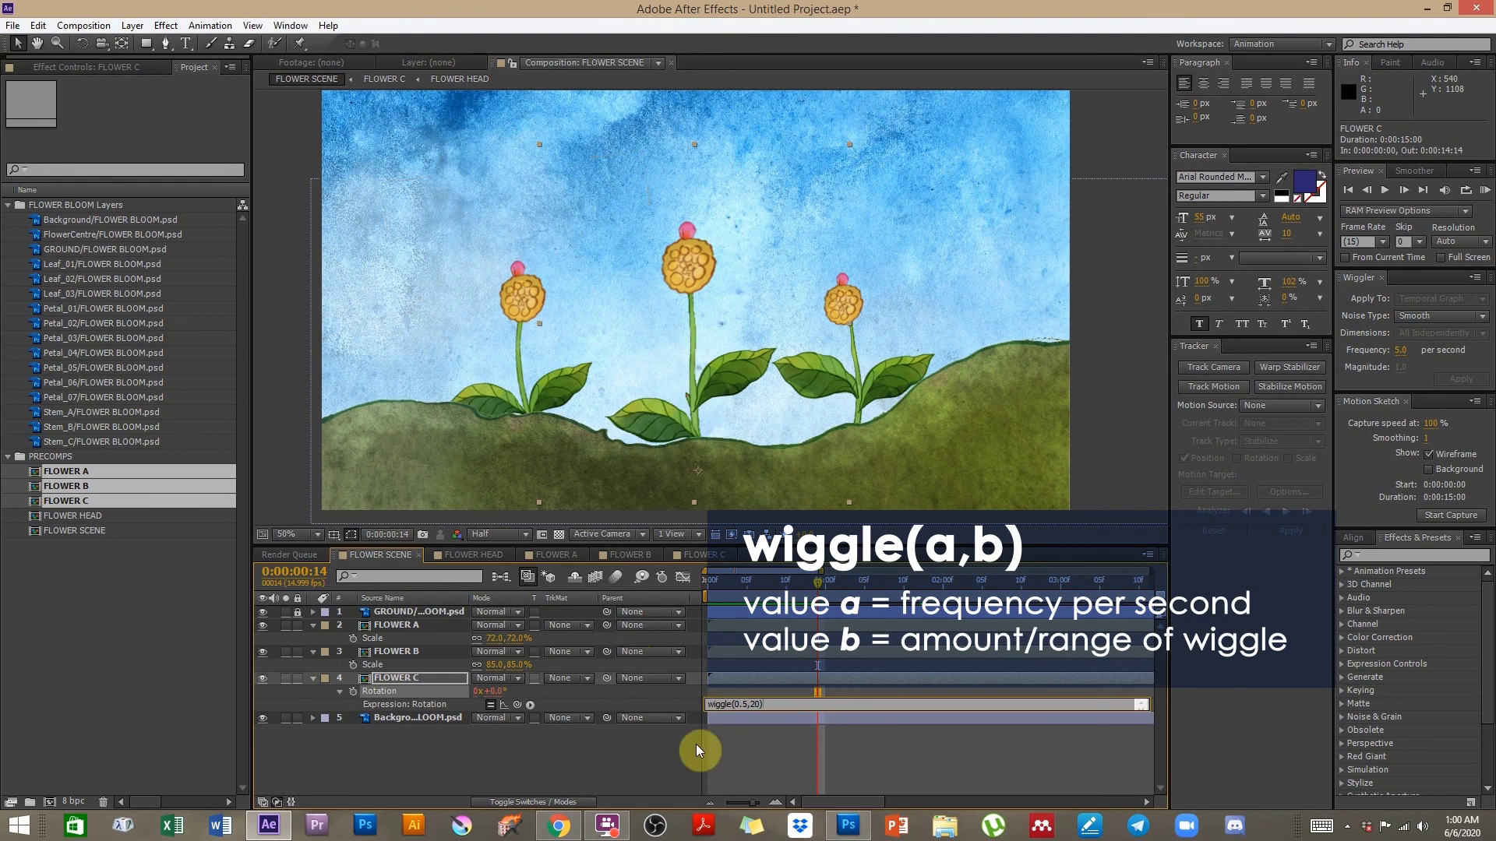
left_click(718, 757)
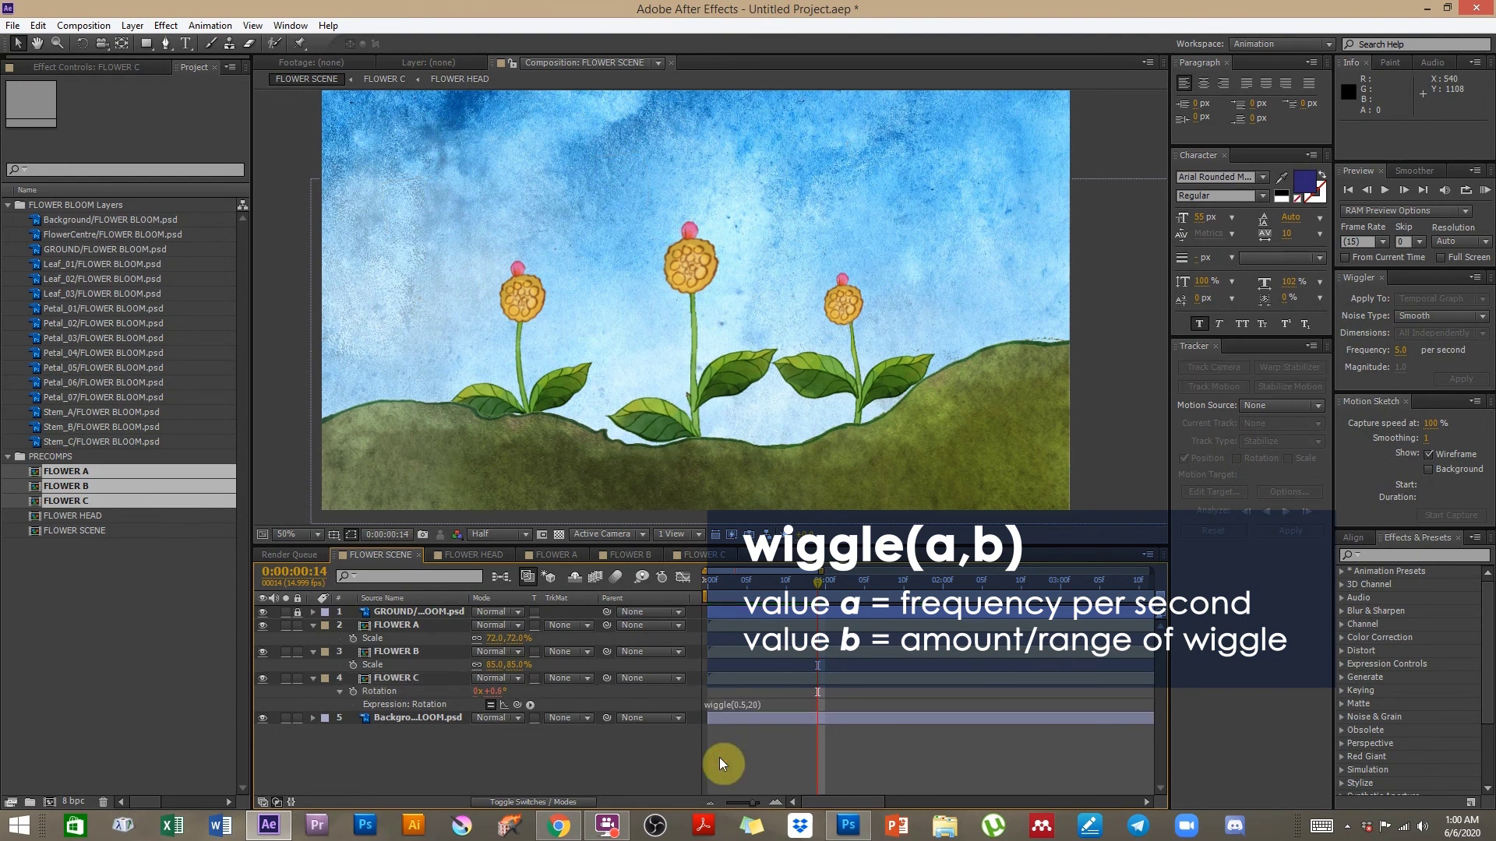
- Hide FLOWER B and FLOWER A and scrub through the whole scene up to 0:00:05:06 to check how FLOWER C sways
left_click_drag(713, 583, 760, 576)
left_click(262, 651)
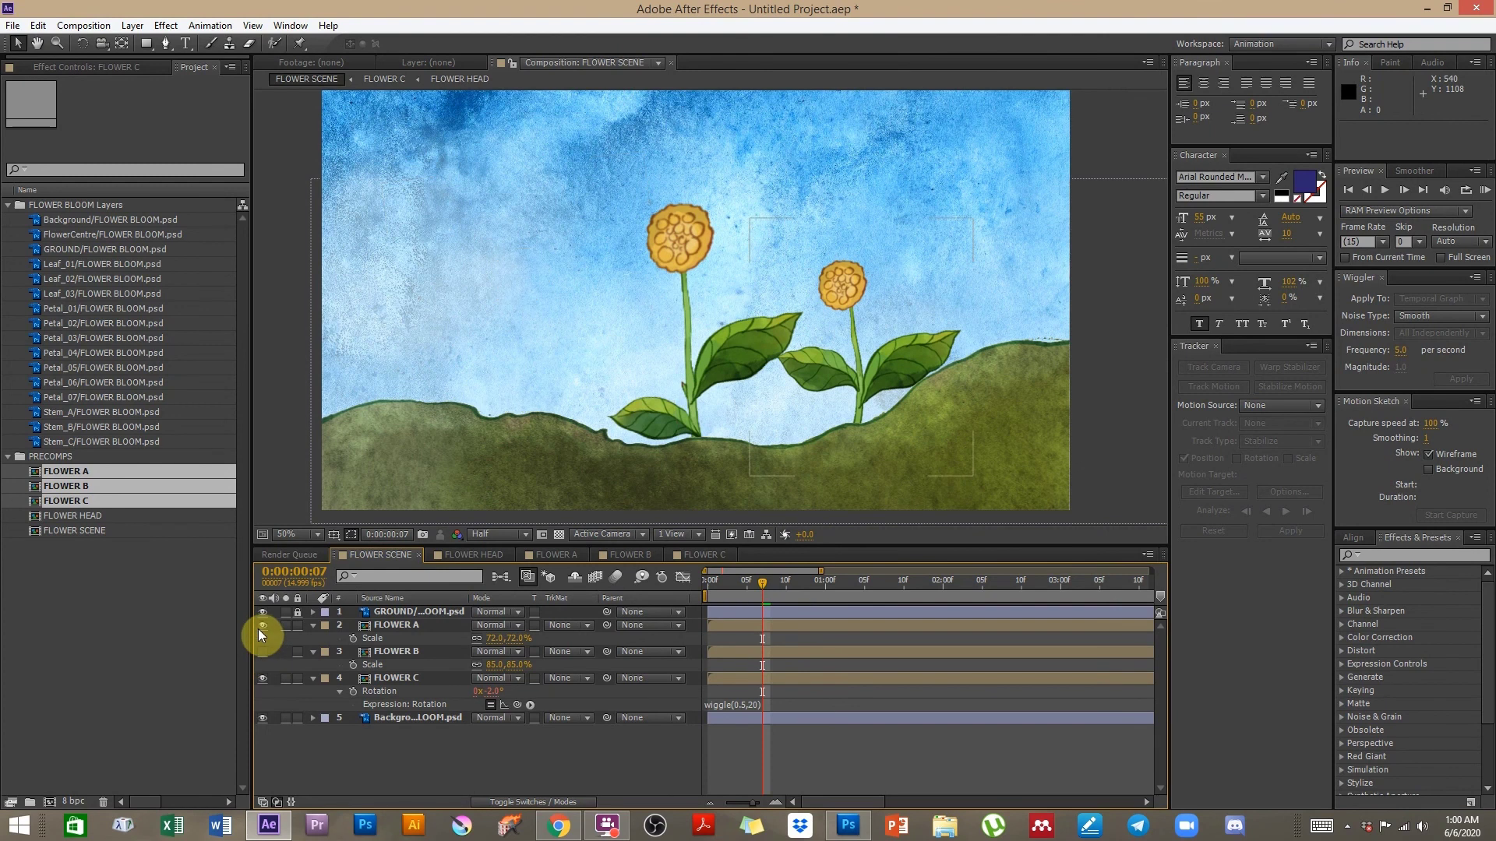
left_click(263, 625)
left_click_drag(773, 586, 1081, 595)
left_click(737, 802)
left_click(804, 593)
left_click_drag(804, 594, 867, 555)
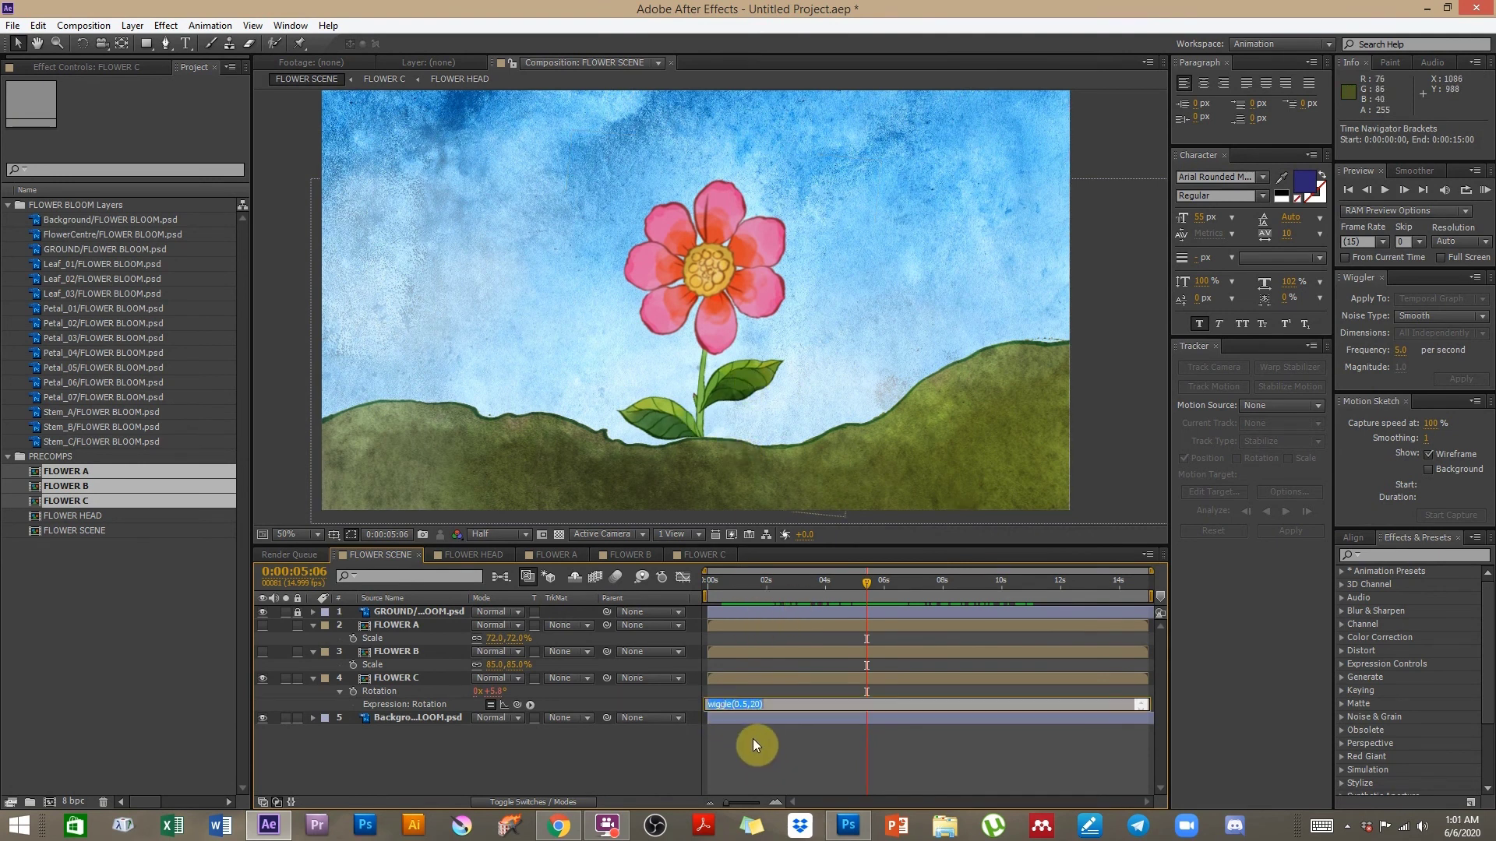
- Copy FLOWER C's wiggle expression, then open its precomp and reveal the Rotation of the Leaf_03 and Leaf_01 layers
left_click(729, 704)
key("ctrl+c")
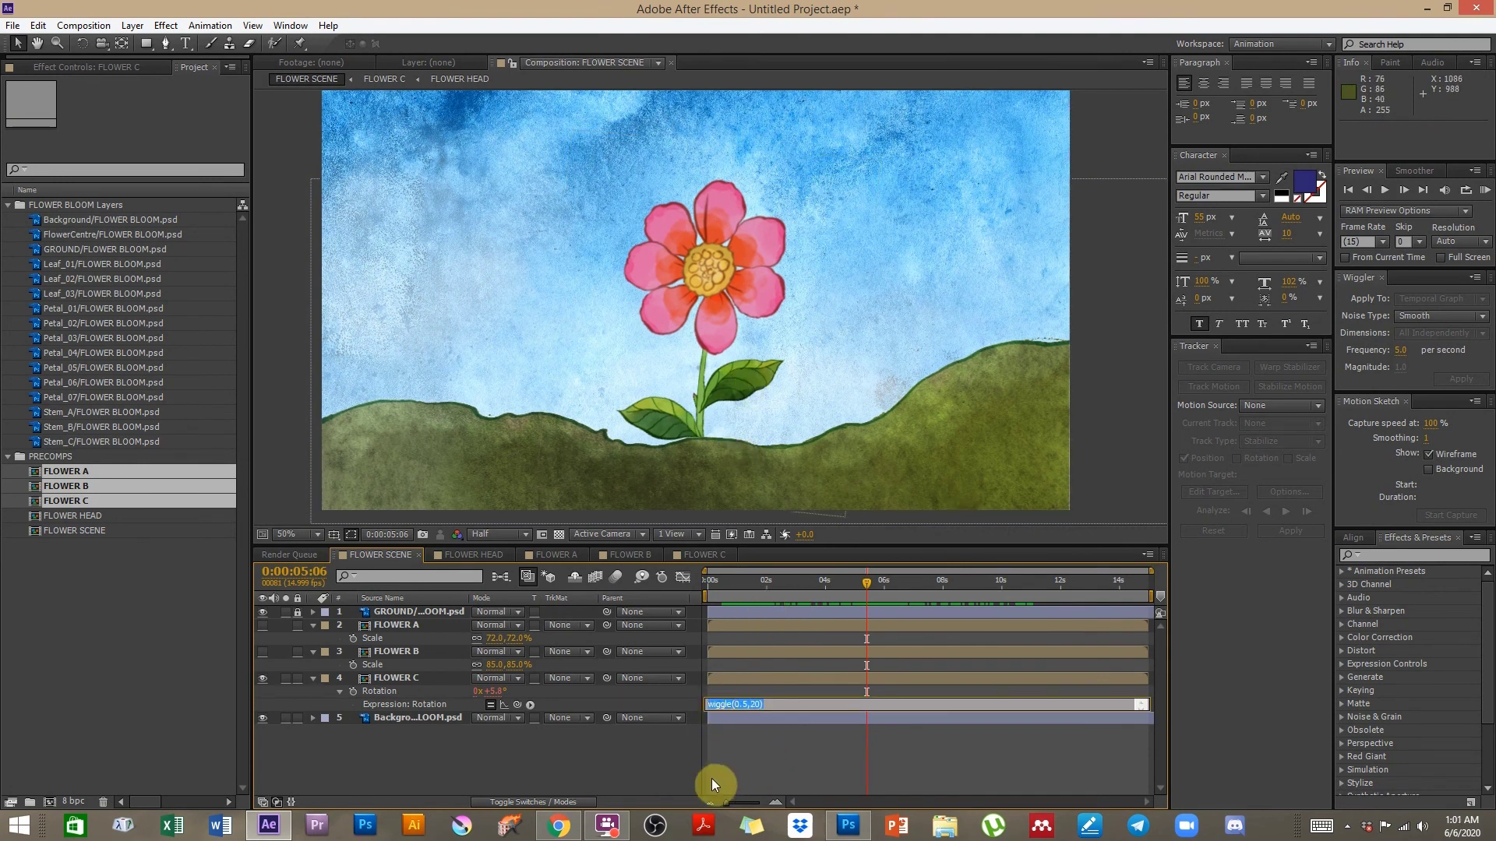
left_click(456, 762)
double_click(400, 679)
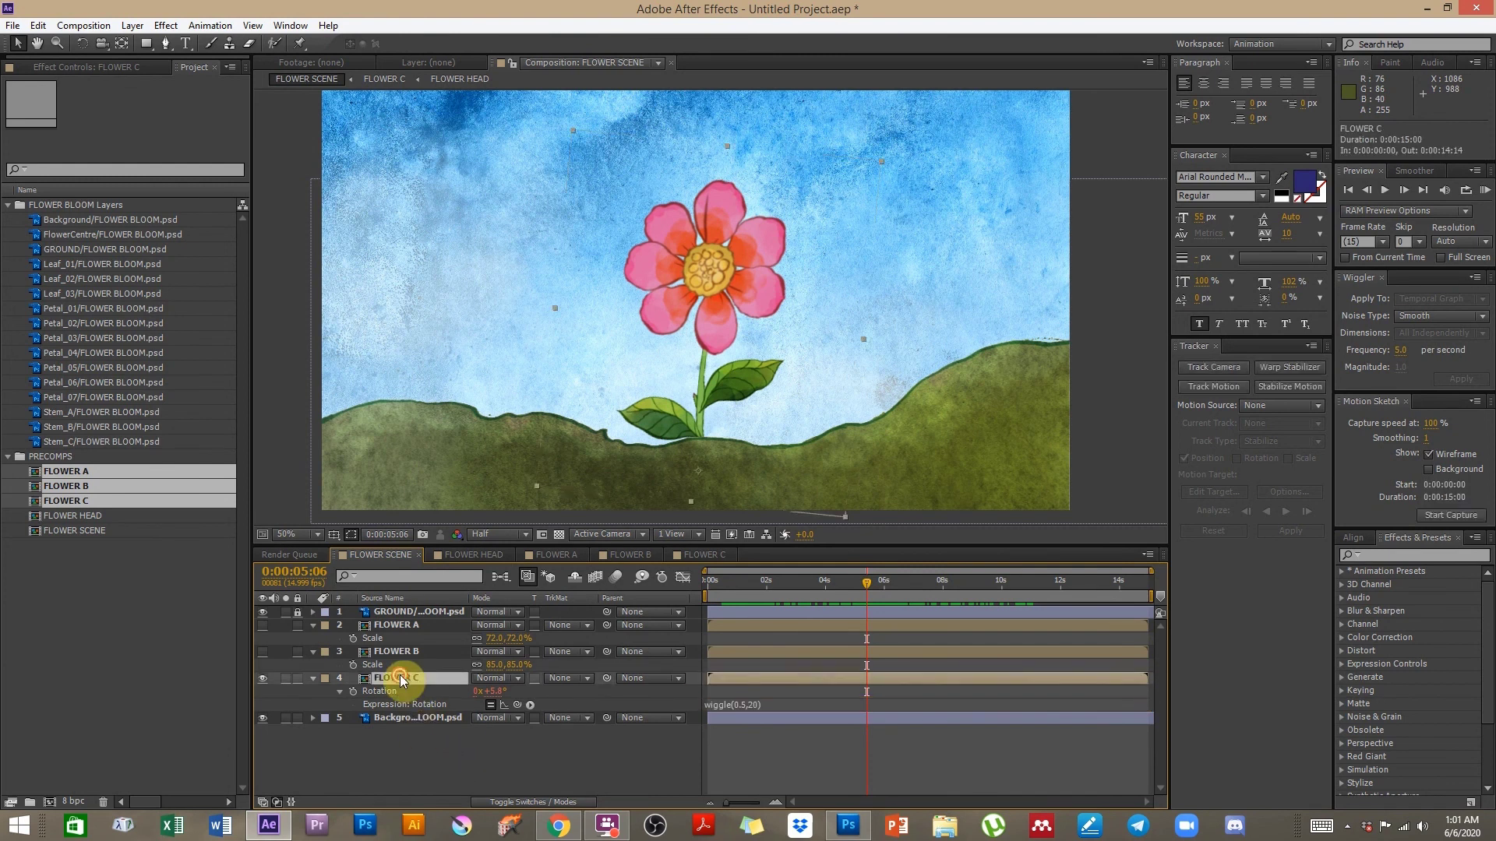
left_click(380, 634)
left_click(390, 629, "shift")
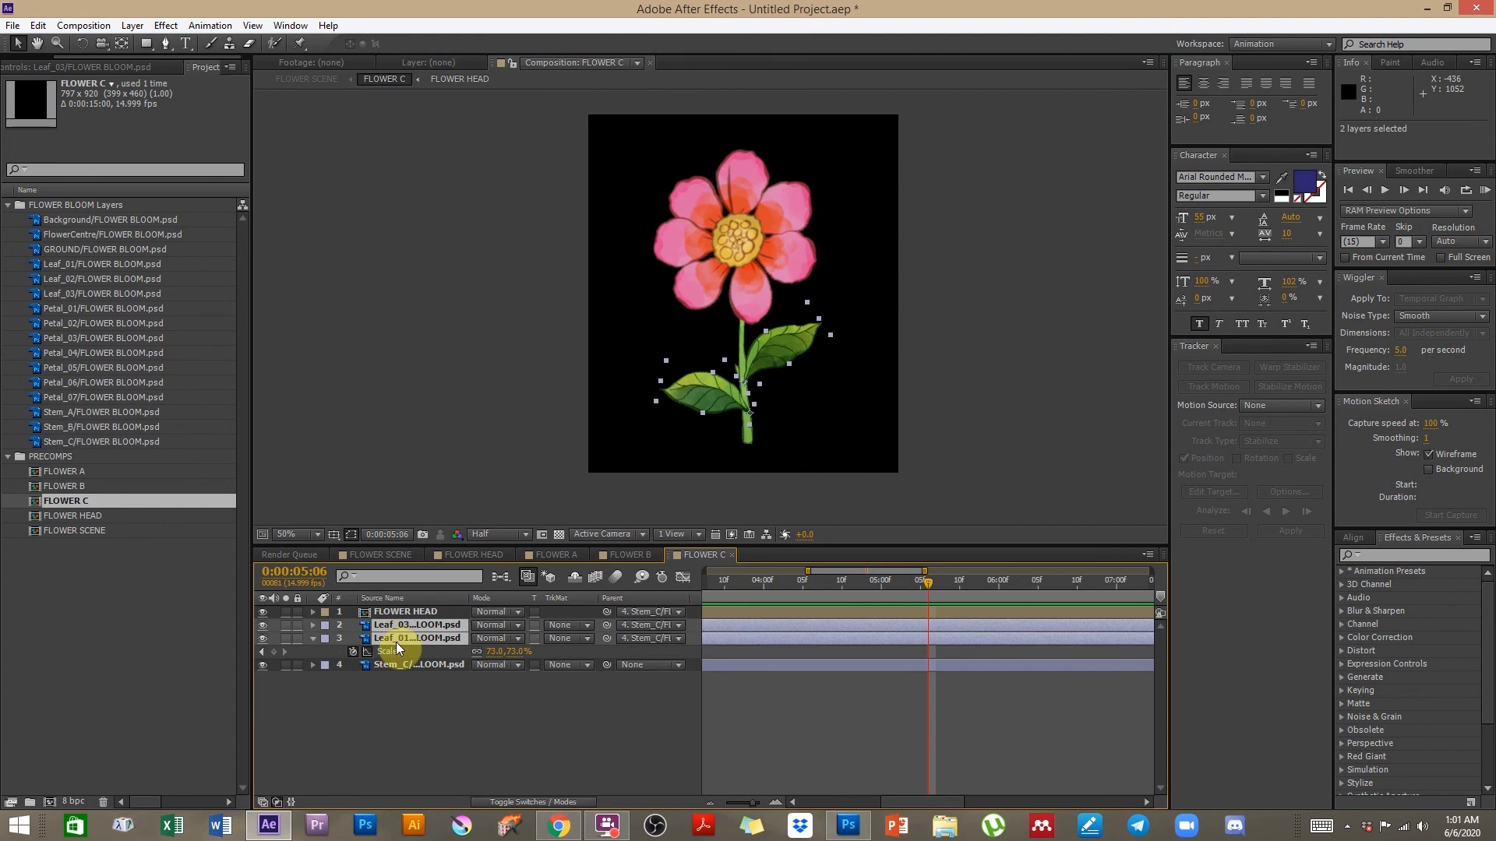
key("r")
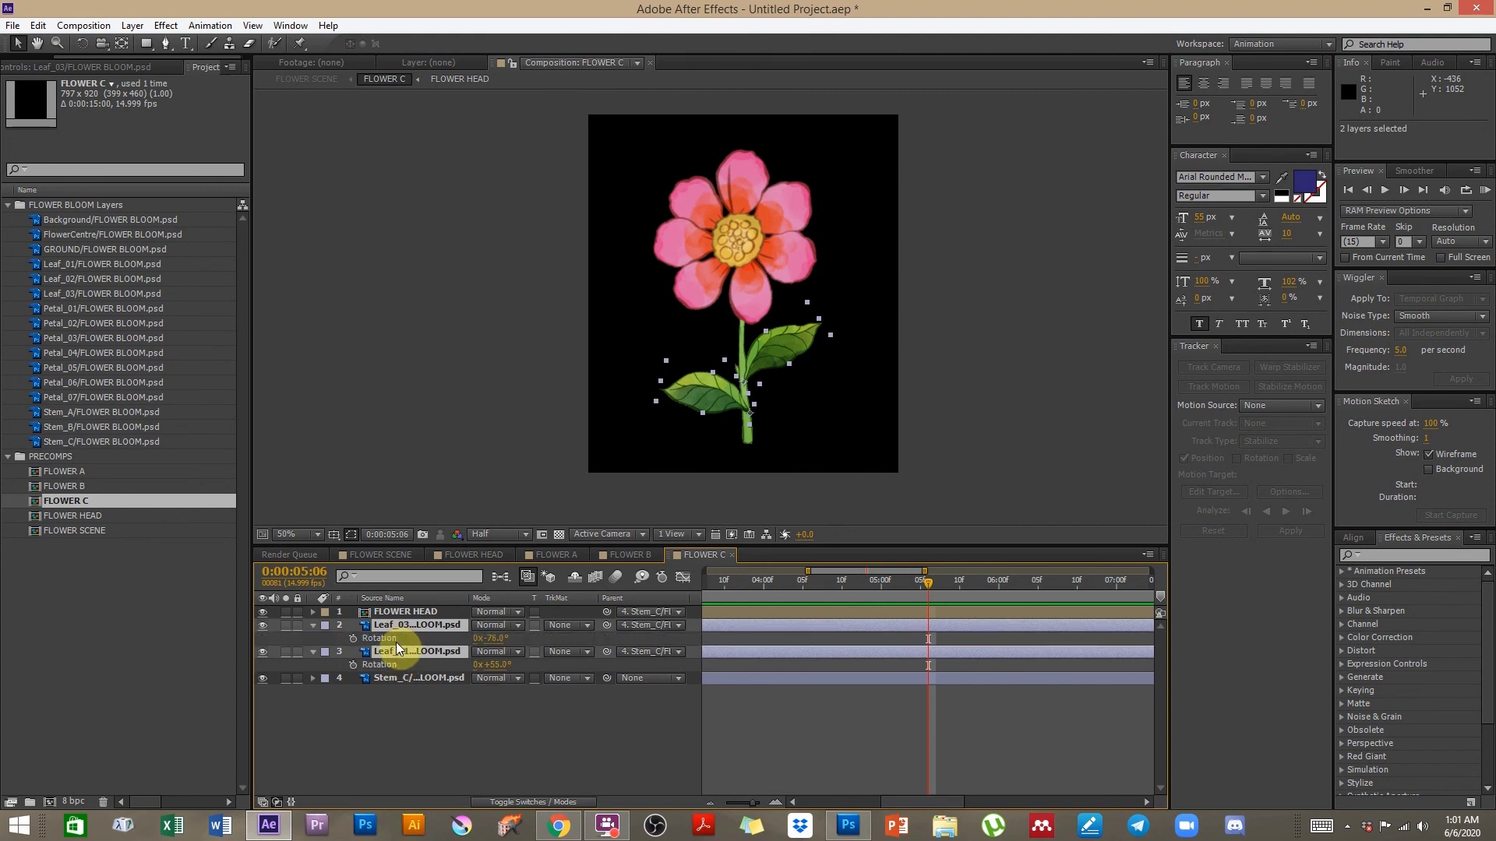
- Paste the wiggle(0.5,20) expression onto the Rotation of Leaf_03 and Leaf_01 and scrub to preview the leaf movement
left_click(394, 736)
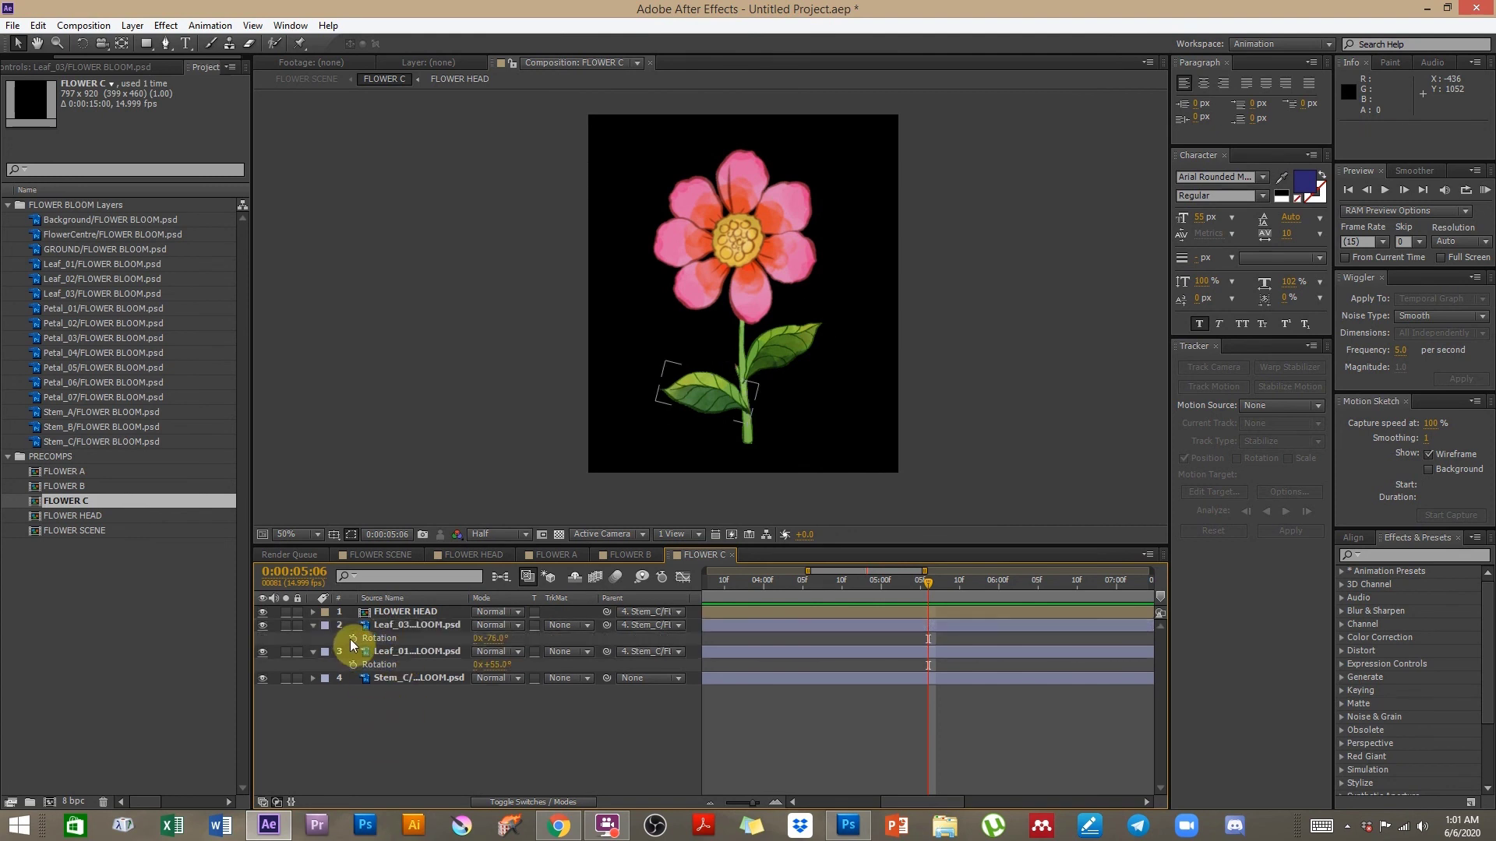
left_click(353, 639, "alt")
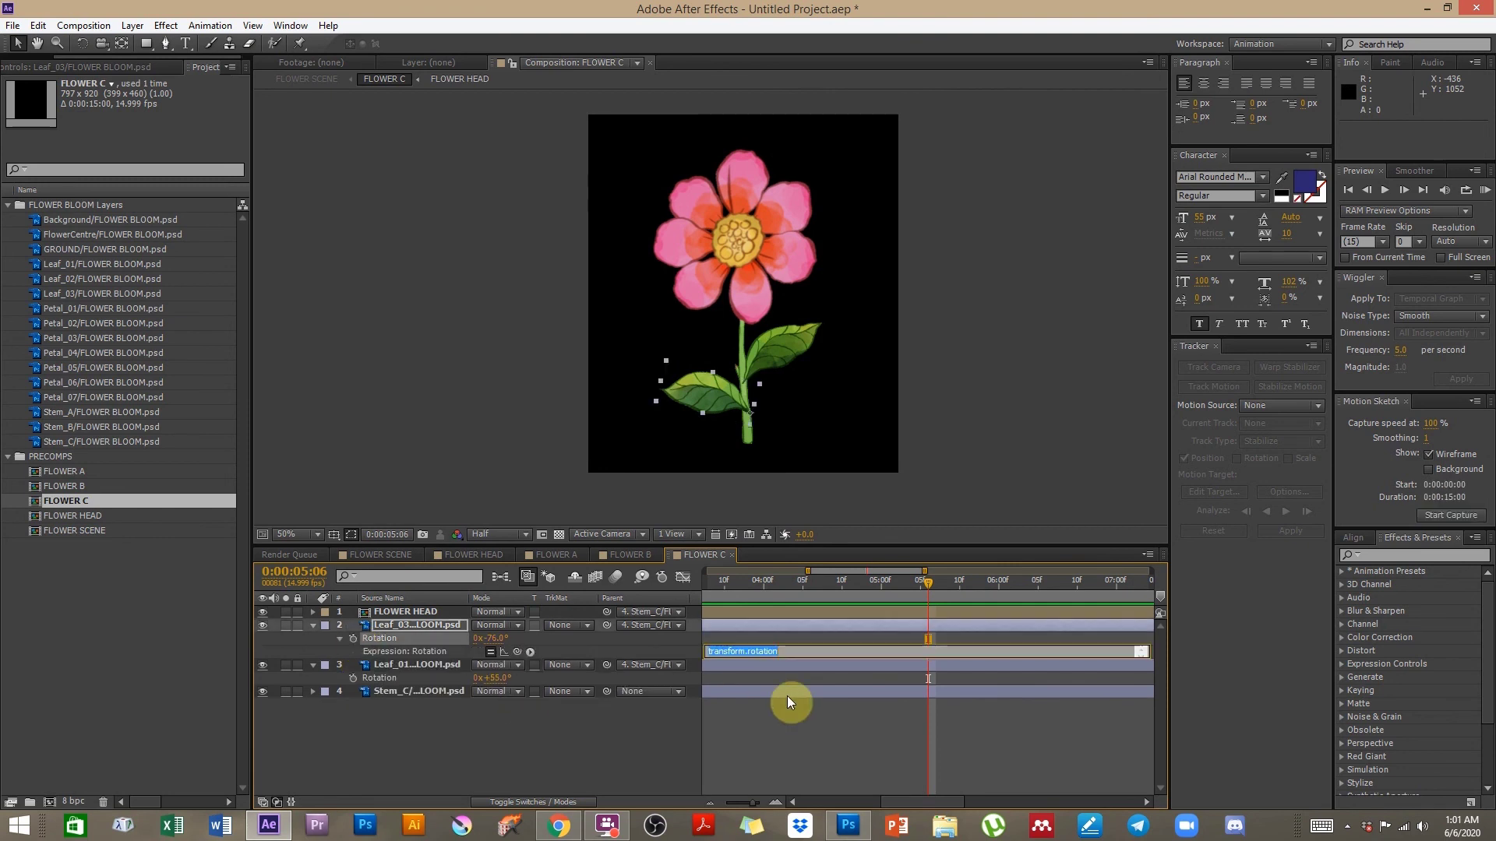
key("ctrl+v")
left_click(487, 710)
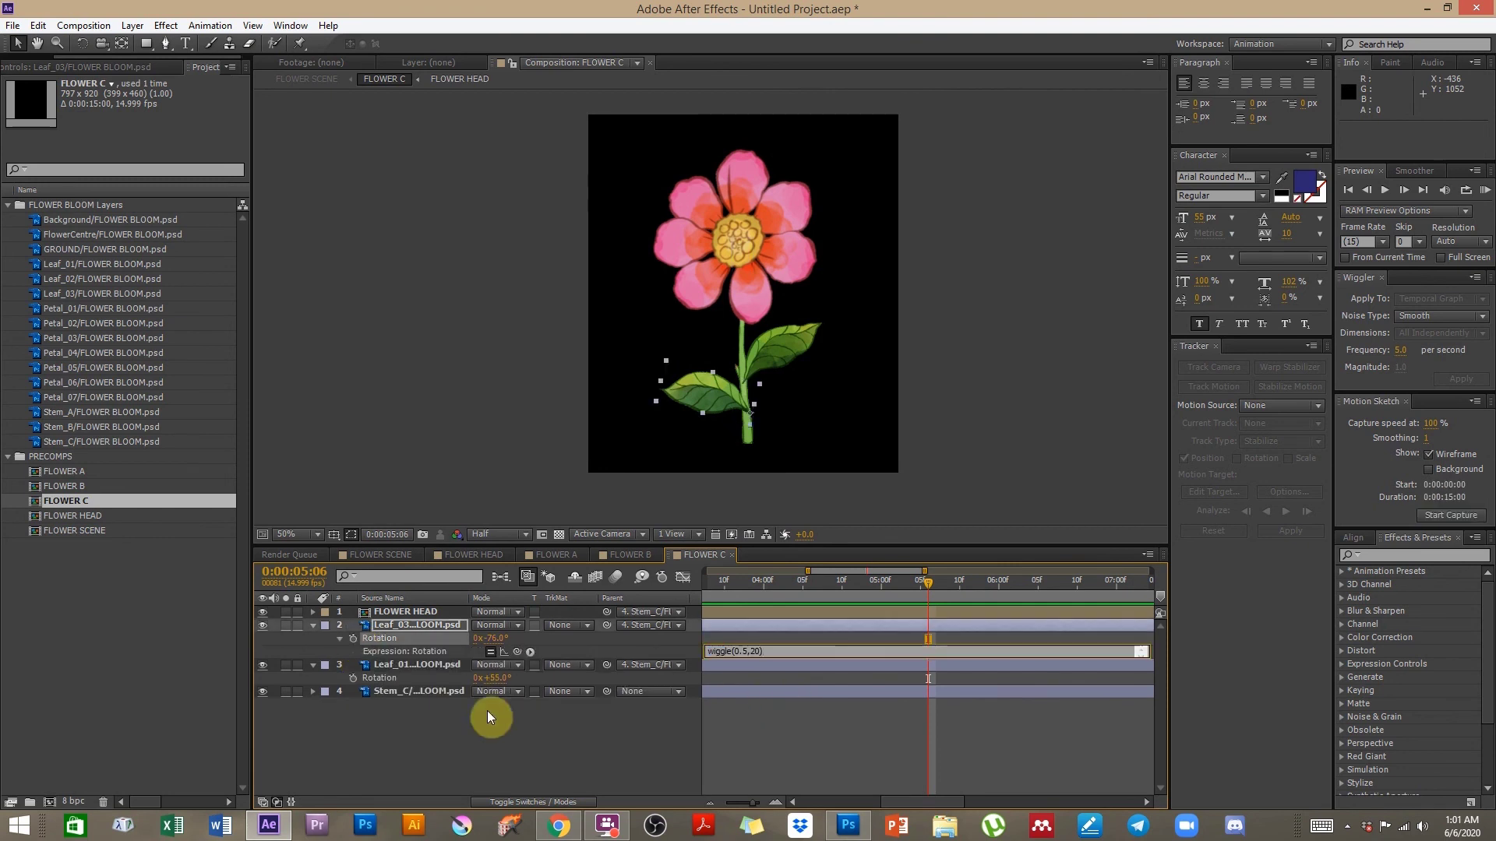
left_click(354, 680, "alt")
key("ctrl+v")
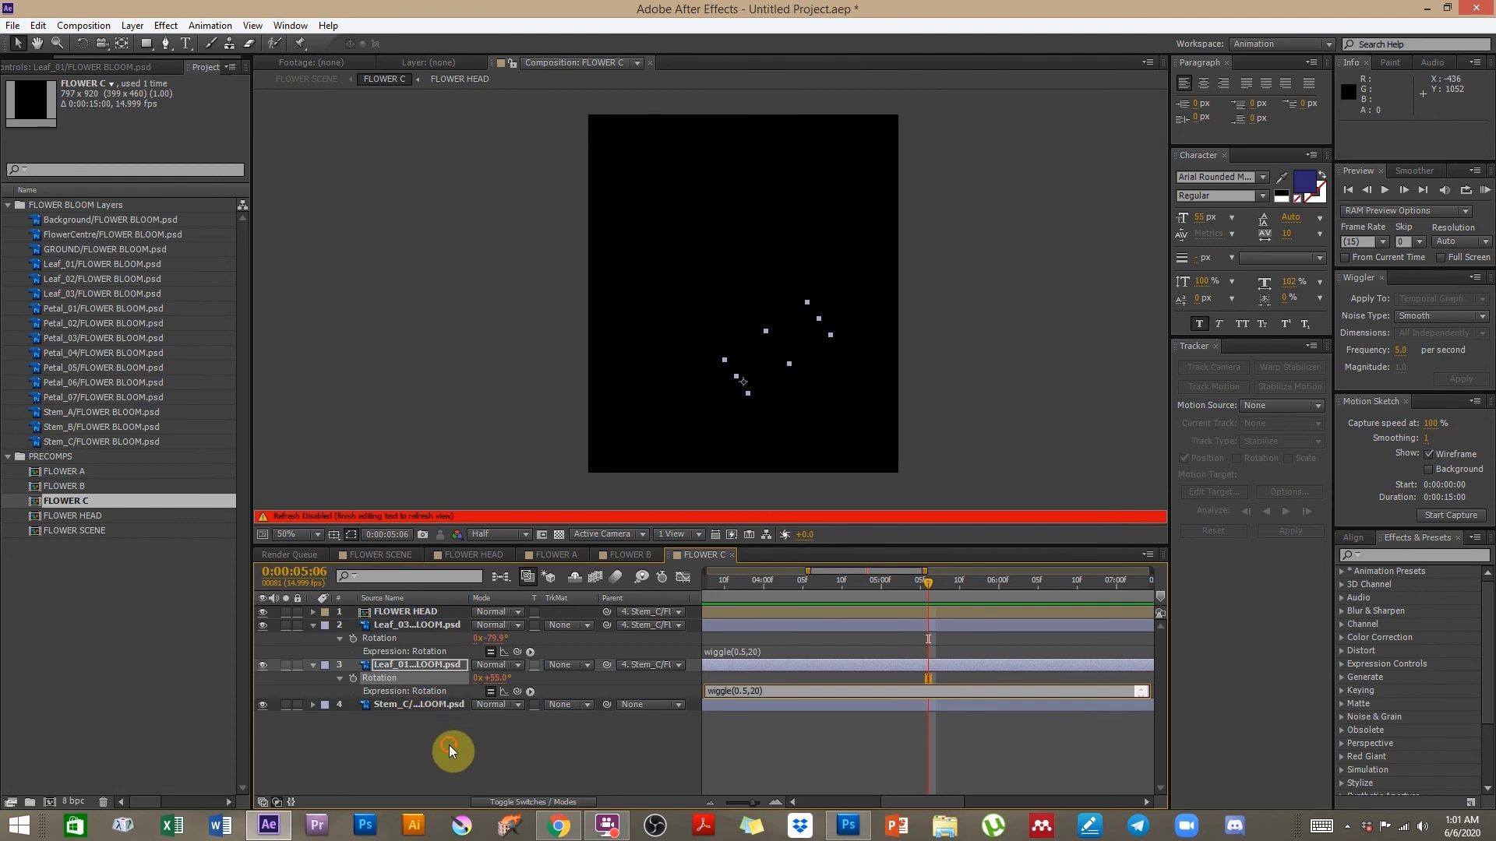
left_click(448, 745)
left_click(710, 584)
left_click_drag(711, 584, 755, 590)
- Return to the FLOWER SCENE composition, scrub to 0:00:04:06 and make FLOWER B and FLOWER A visible again
double_click(82, 536)
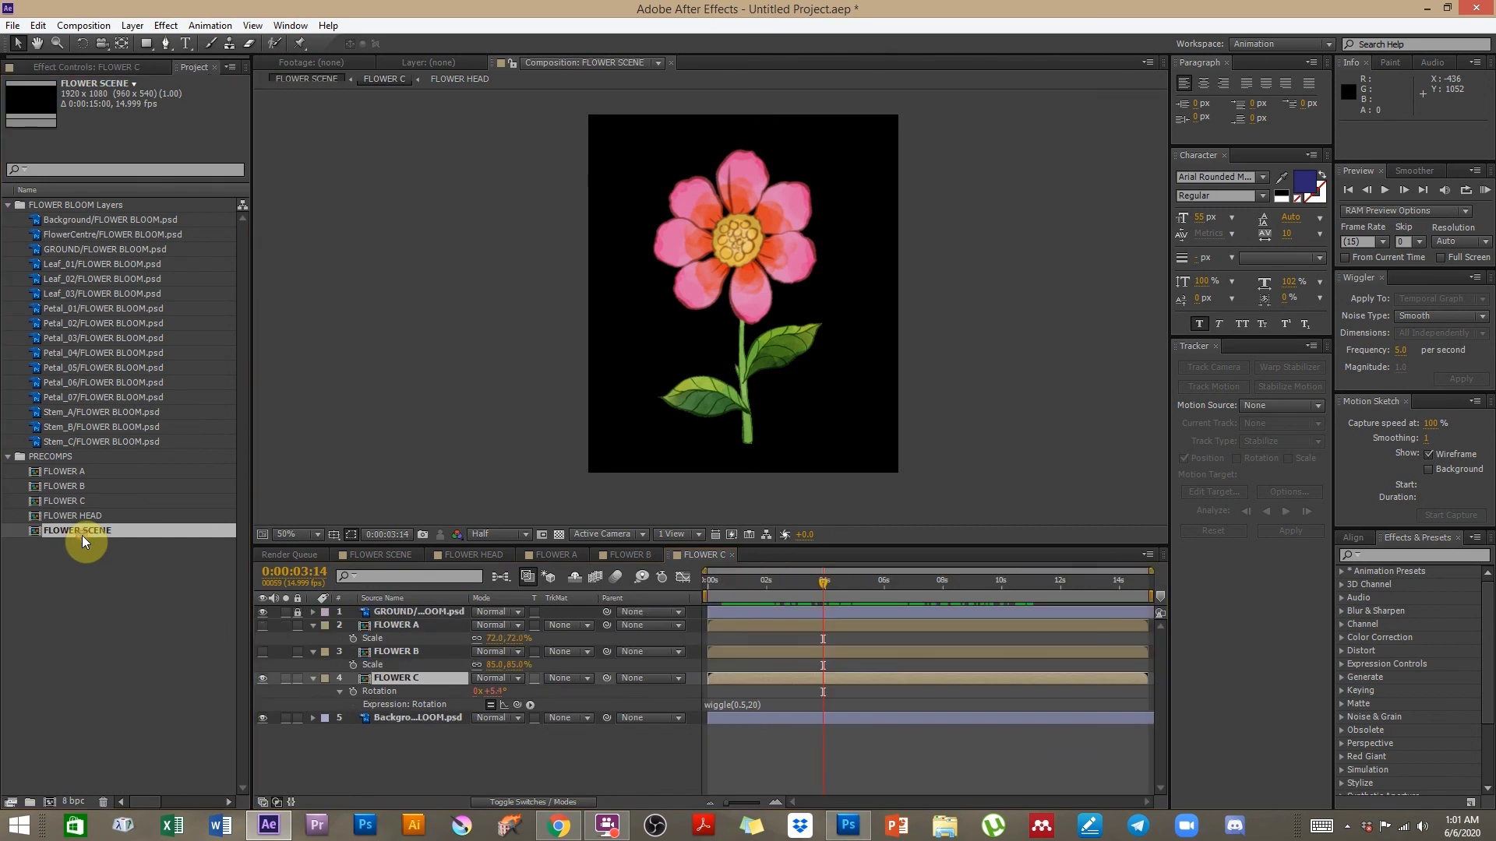
left_click_drag(738, 588, 838, 586)
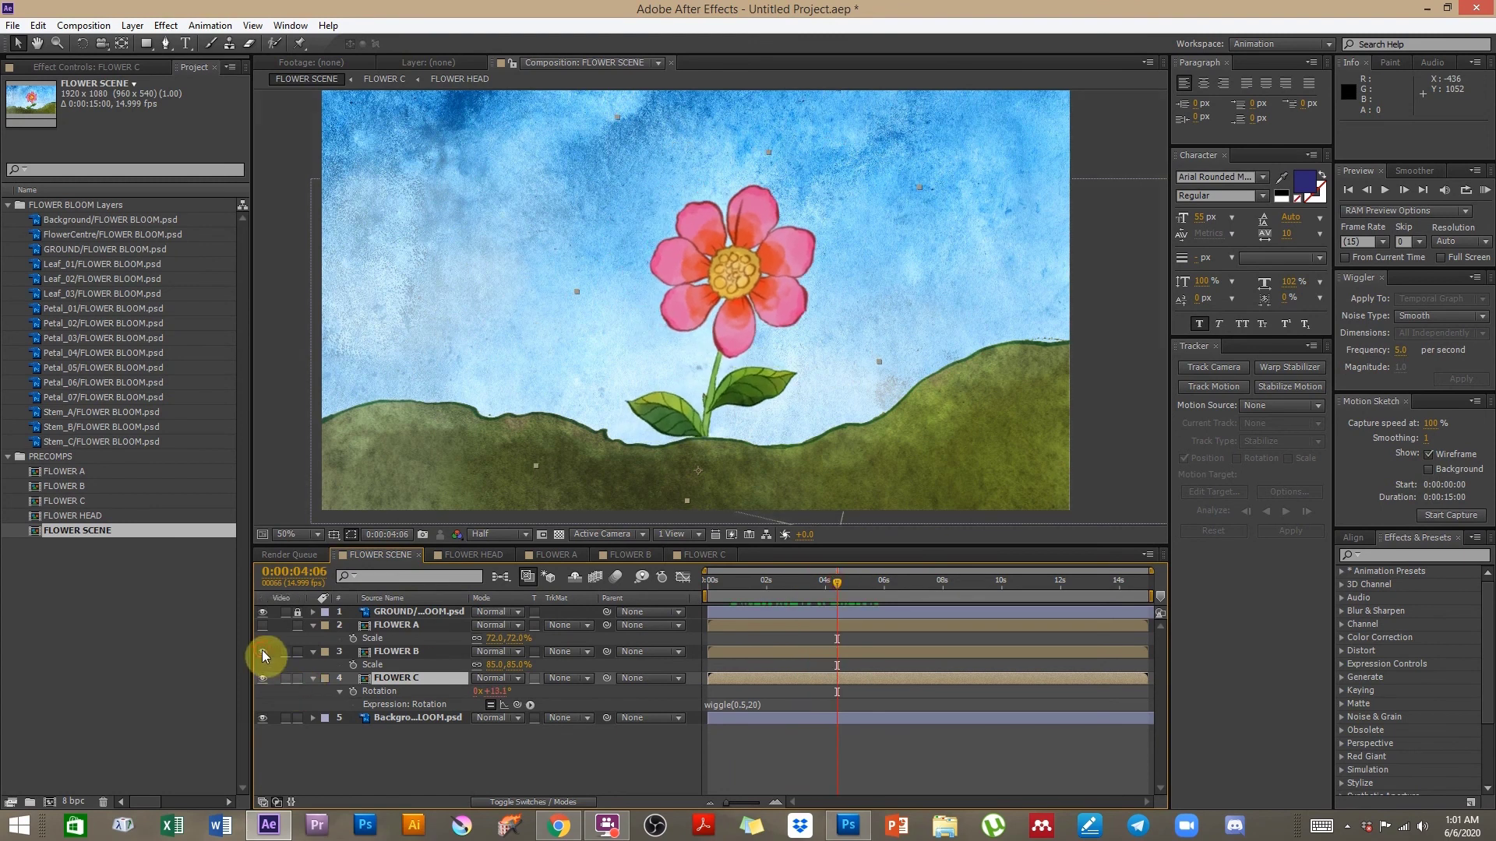
left_click(263, 652)
left_click(263, 626)
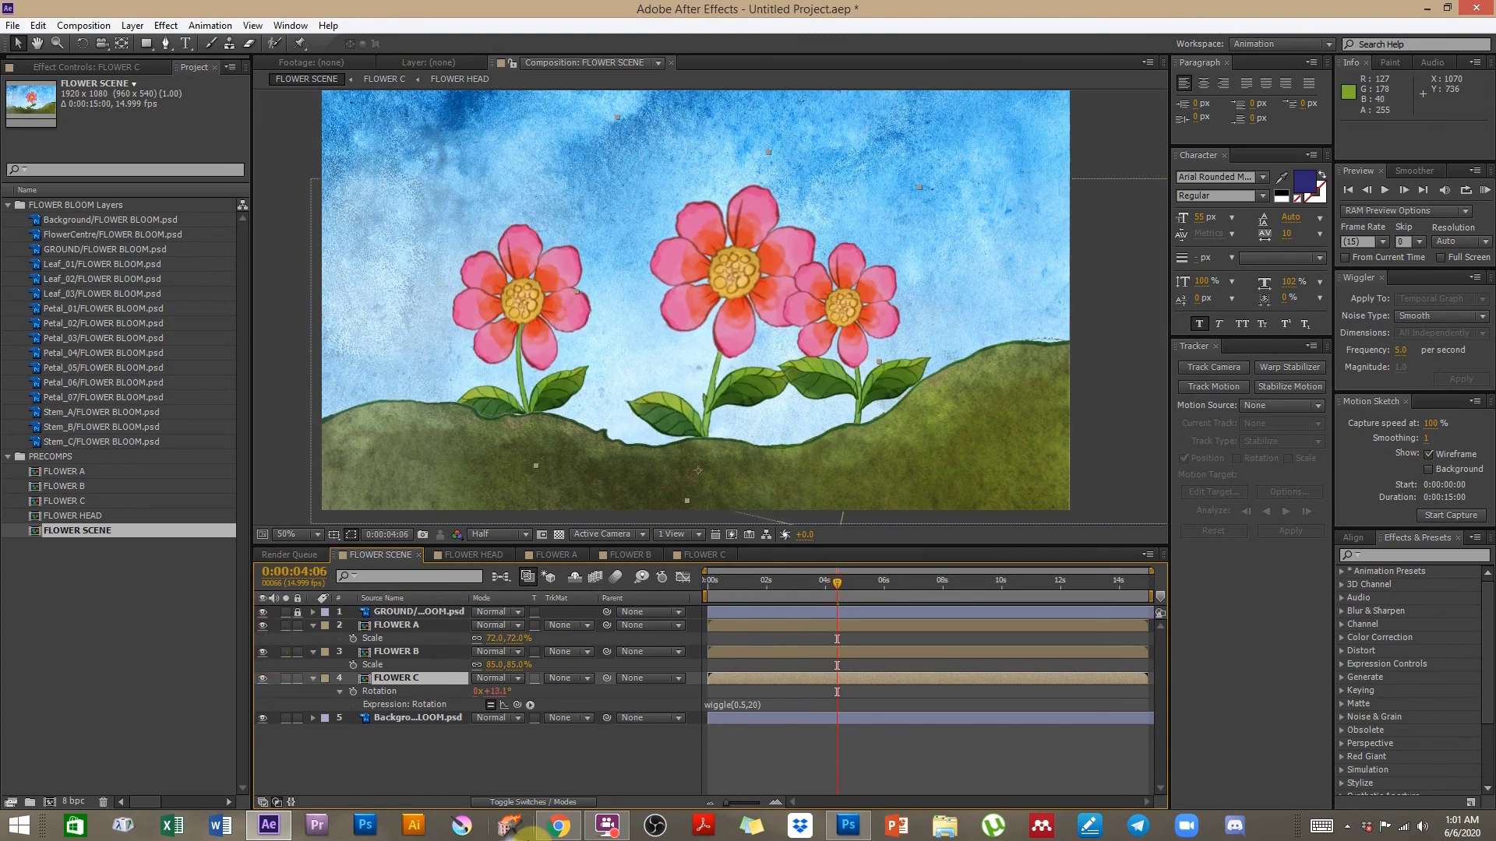
- Move the FLOWER A and FLOWER B layers below FLOWER C in the layer order
left_click(394, 626)
left_click(404, 653, "ctrl")
left_click_drag(404, 653, 402, 709)
left_click(419, 757)
- Reveal FLOWER A's Rotation and paste the wiggle(0.5,20) expression onto it
left_click(399, 665)
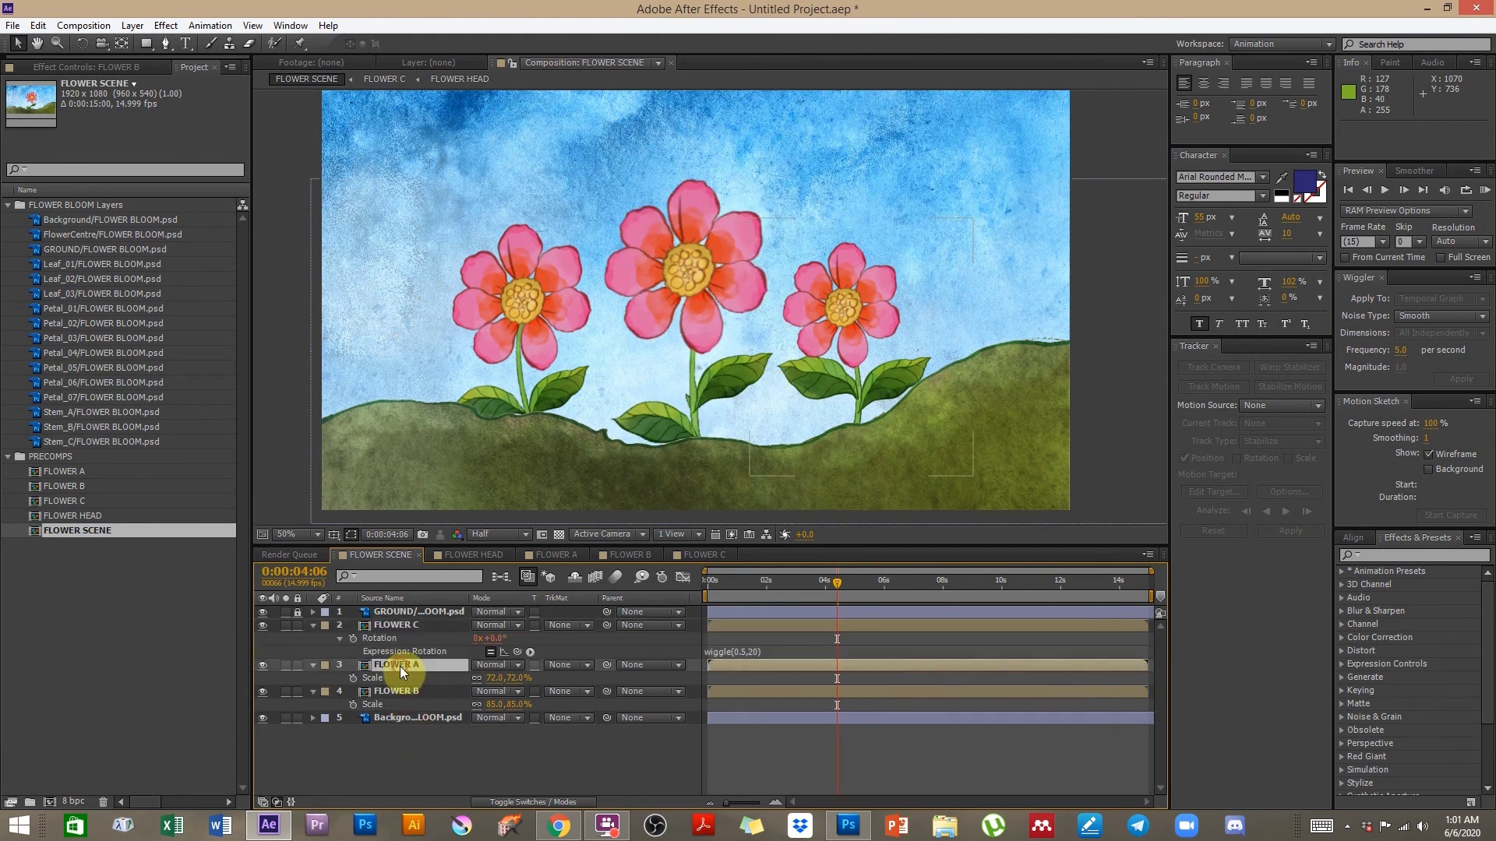
key("r")
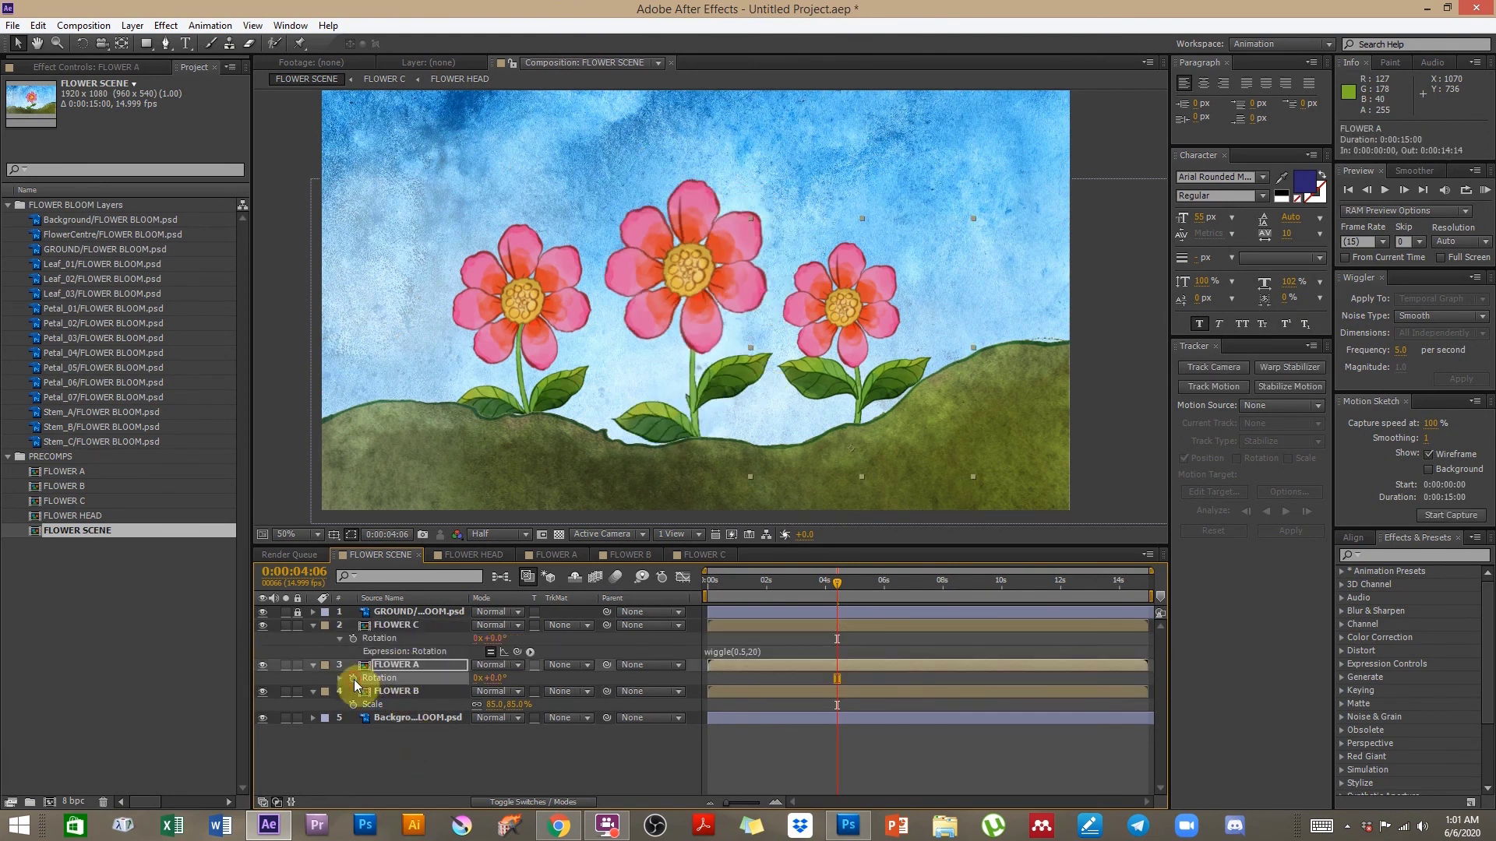
left_click(353, 677, "alt")
key("ctrl+v")
- Paste the wiggle(0.5,20) expression onto FLOWER B's Scale and go to 0:00:01:02 to check the motion
left_click(352, 718, "alt")
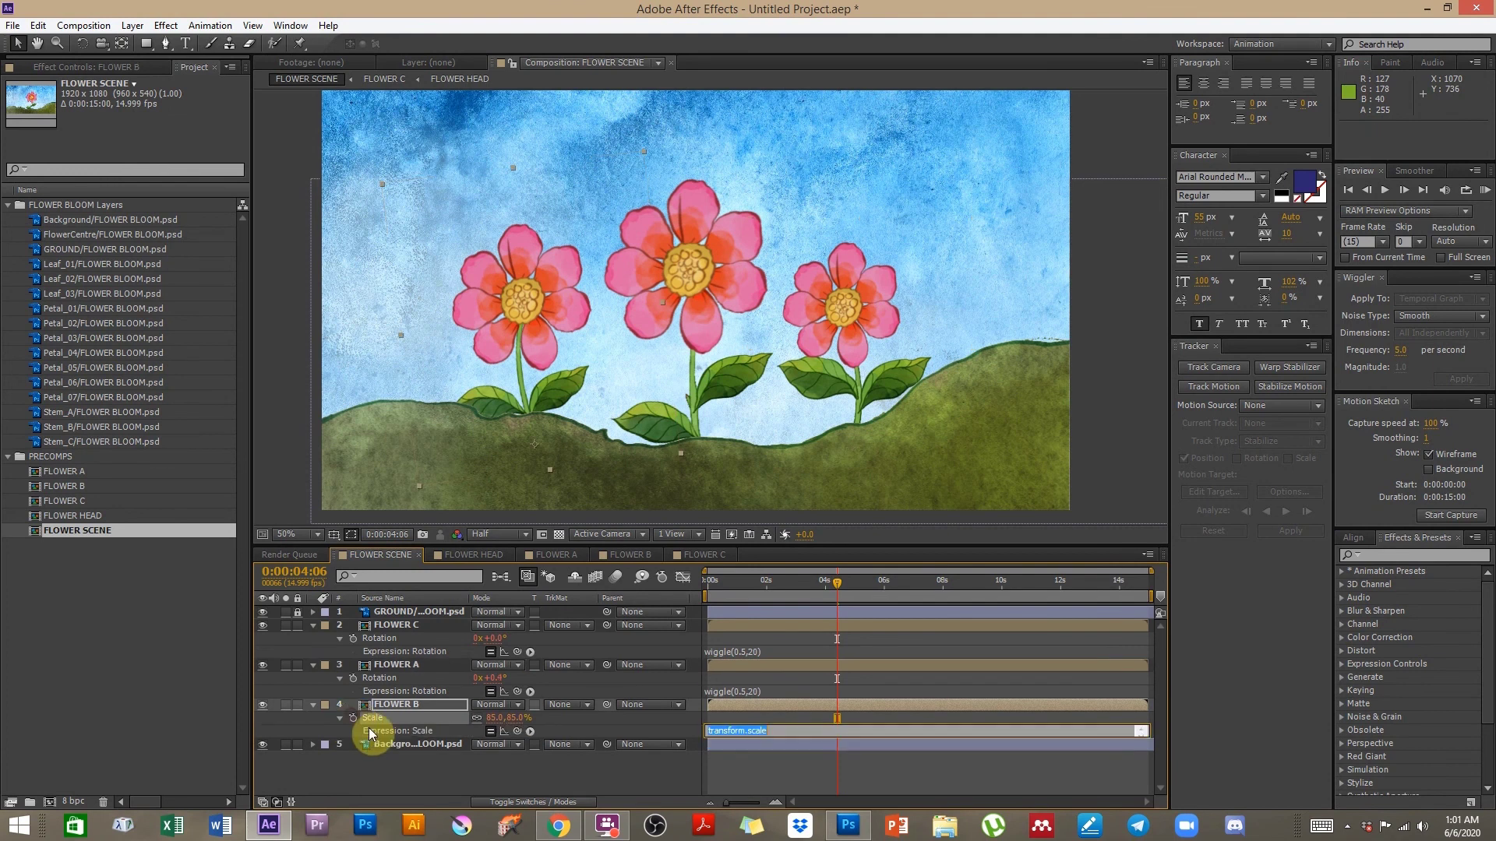
key("ctrl+v")
left_click(503, 768)
left_click(739, 586)
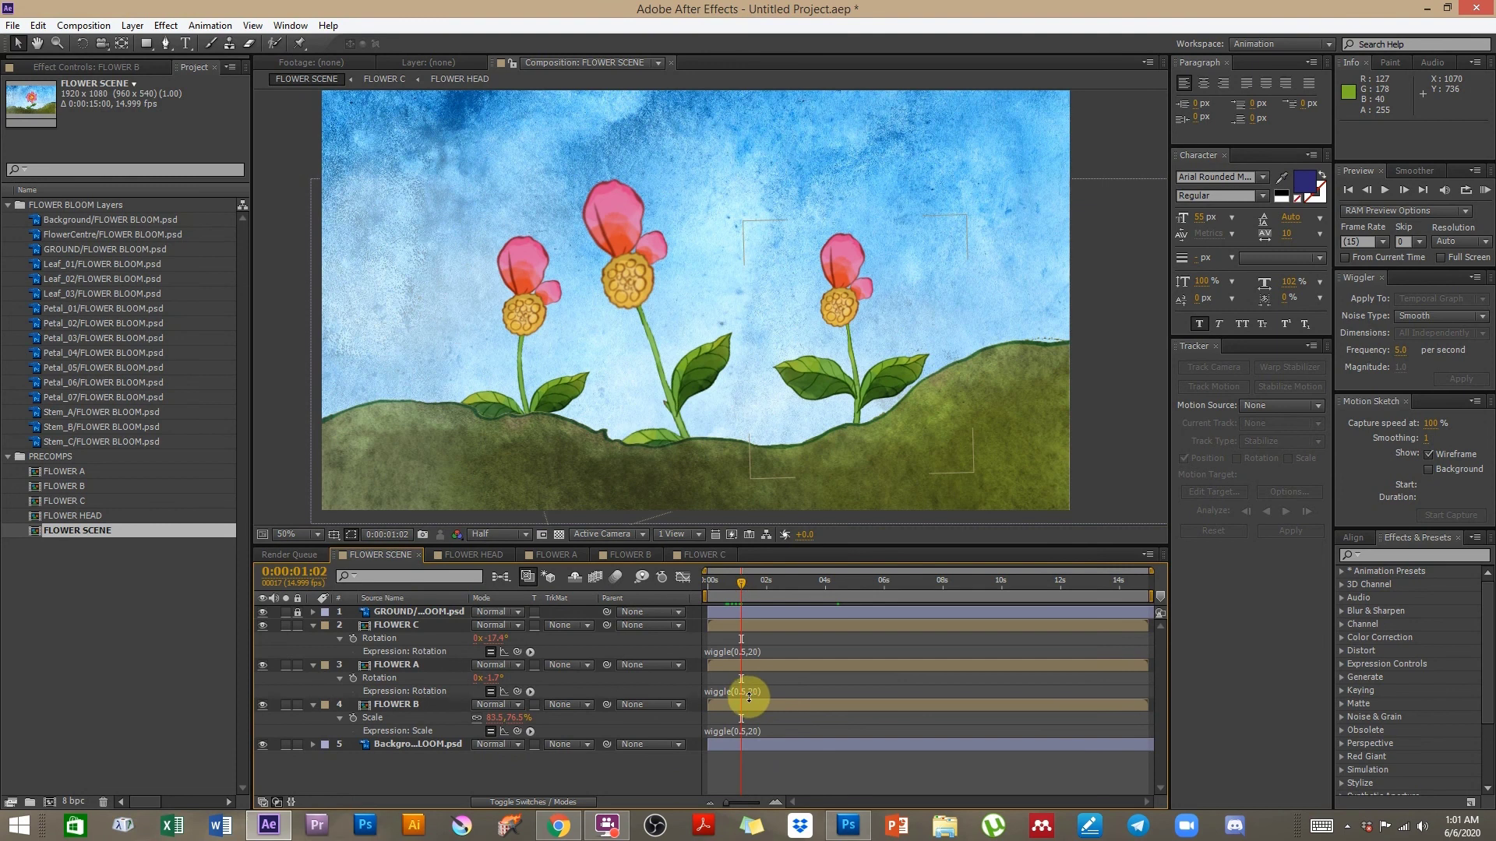
- Change FLOWER A's Rotation expression to wiggle(0.8,25)
left_click(746, 693)
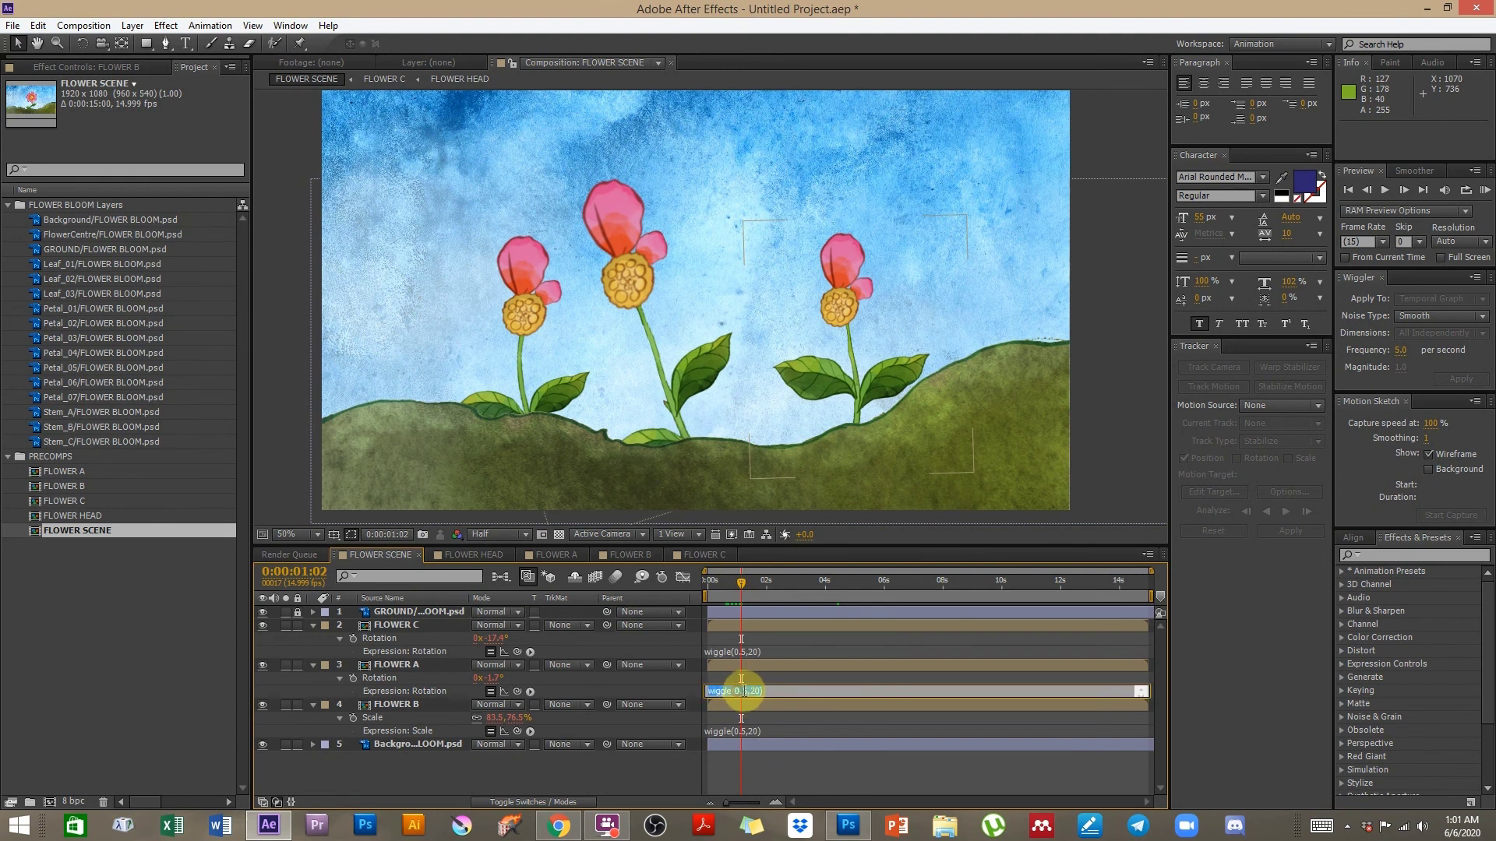
double_click(744, 691)
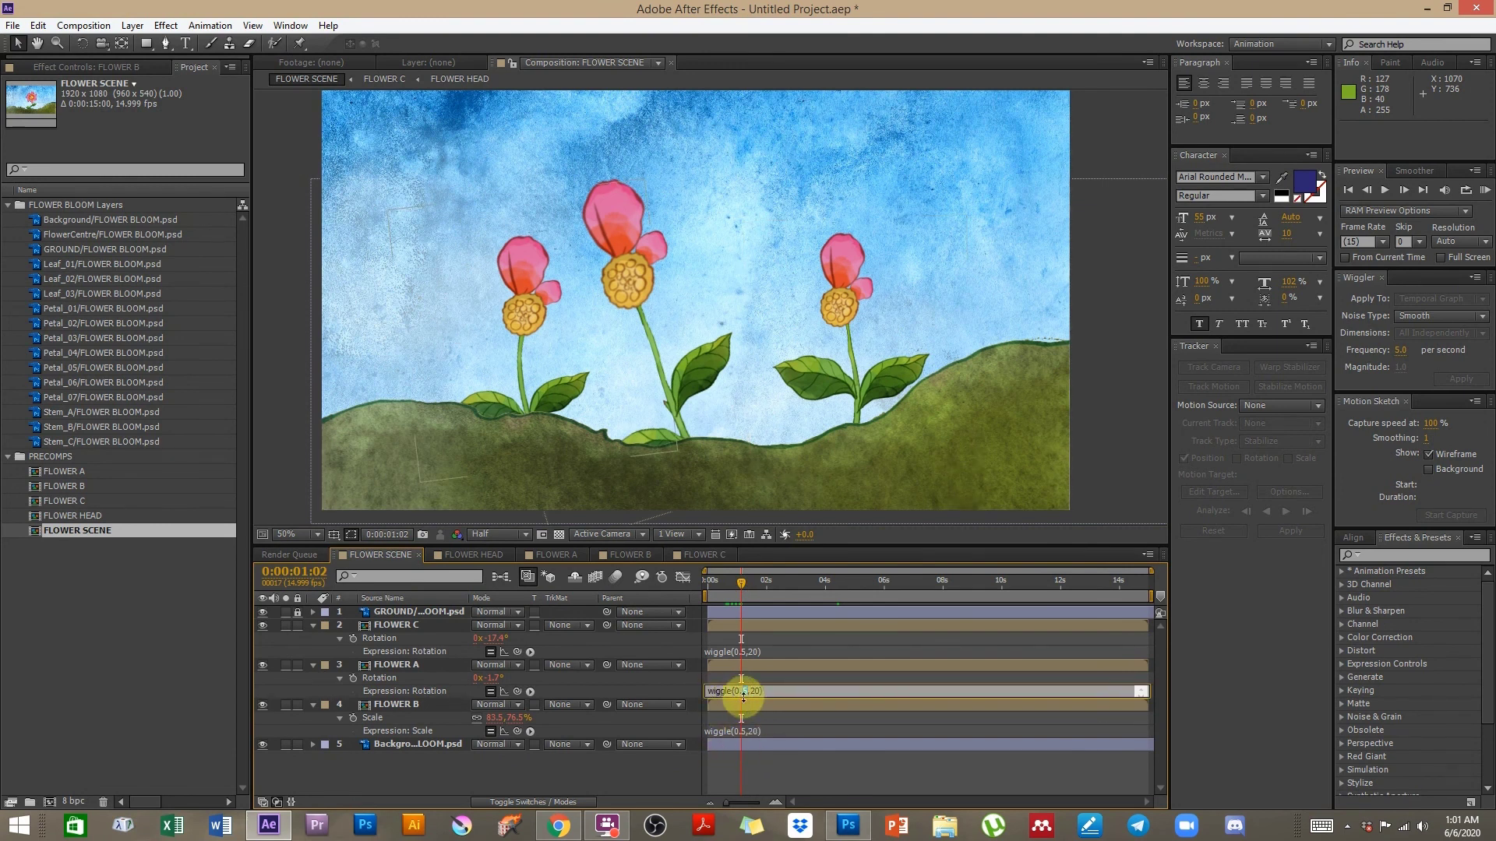
type("8,2")
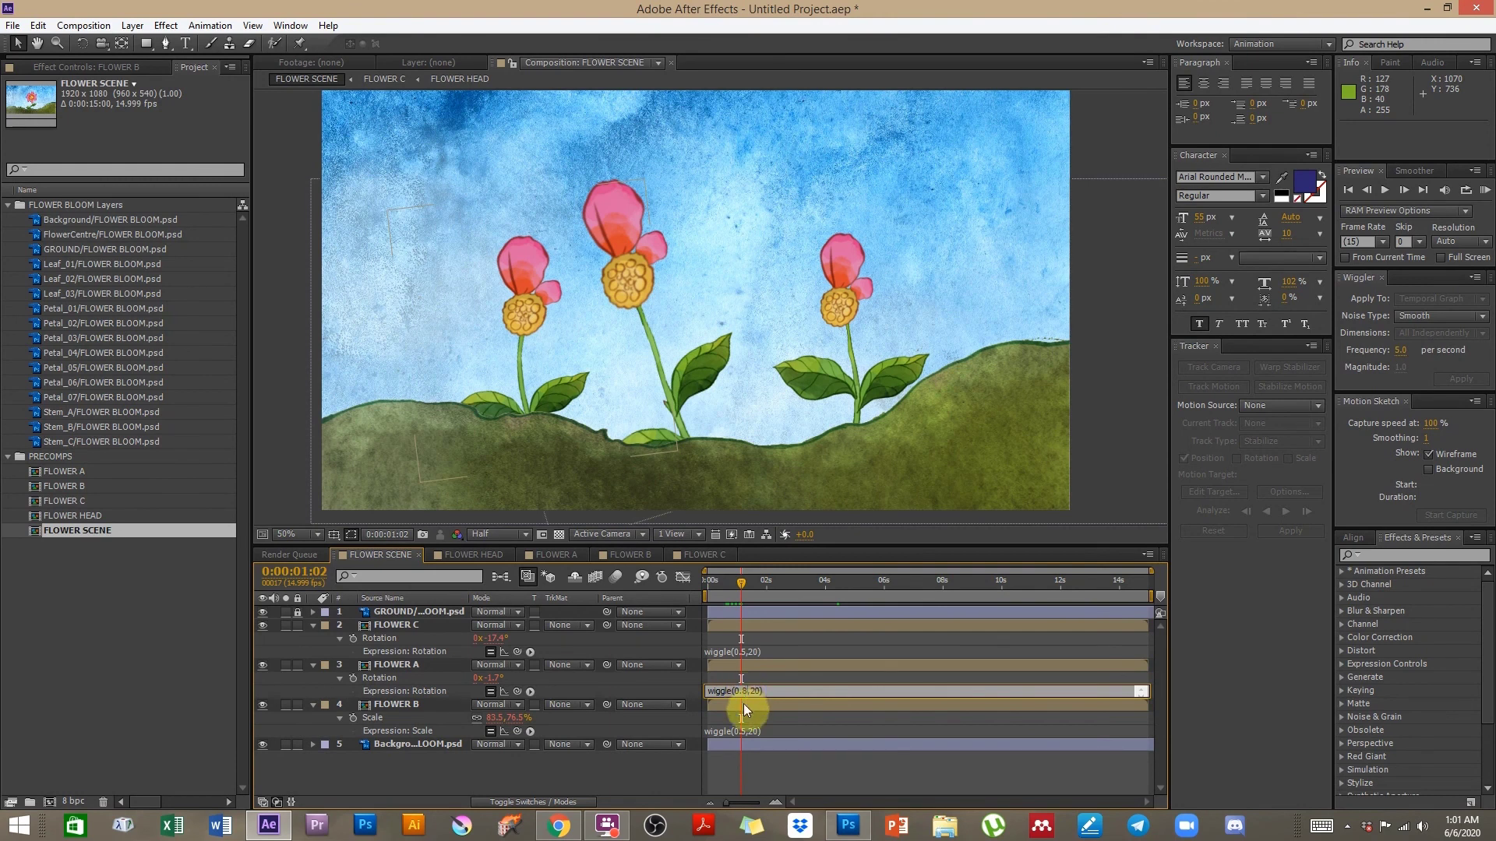
type("5")
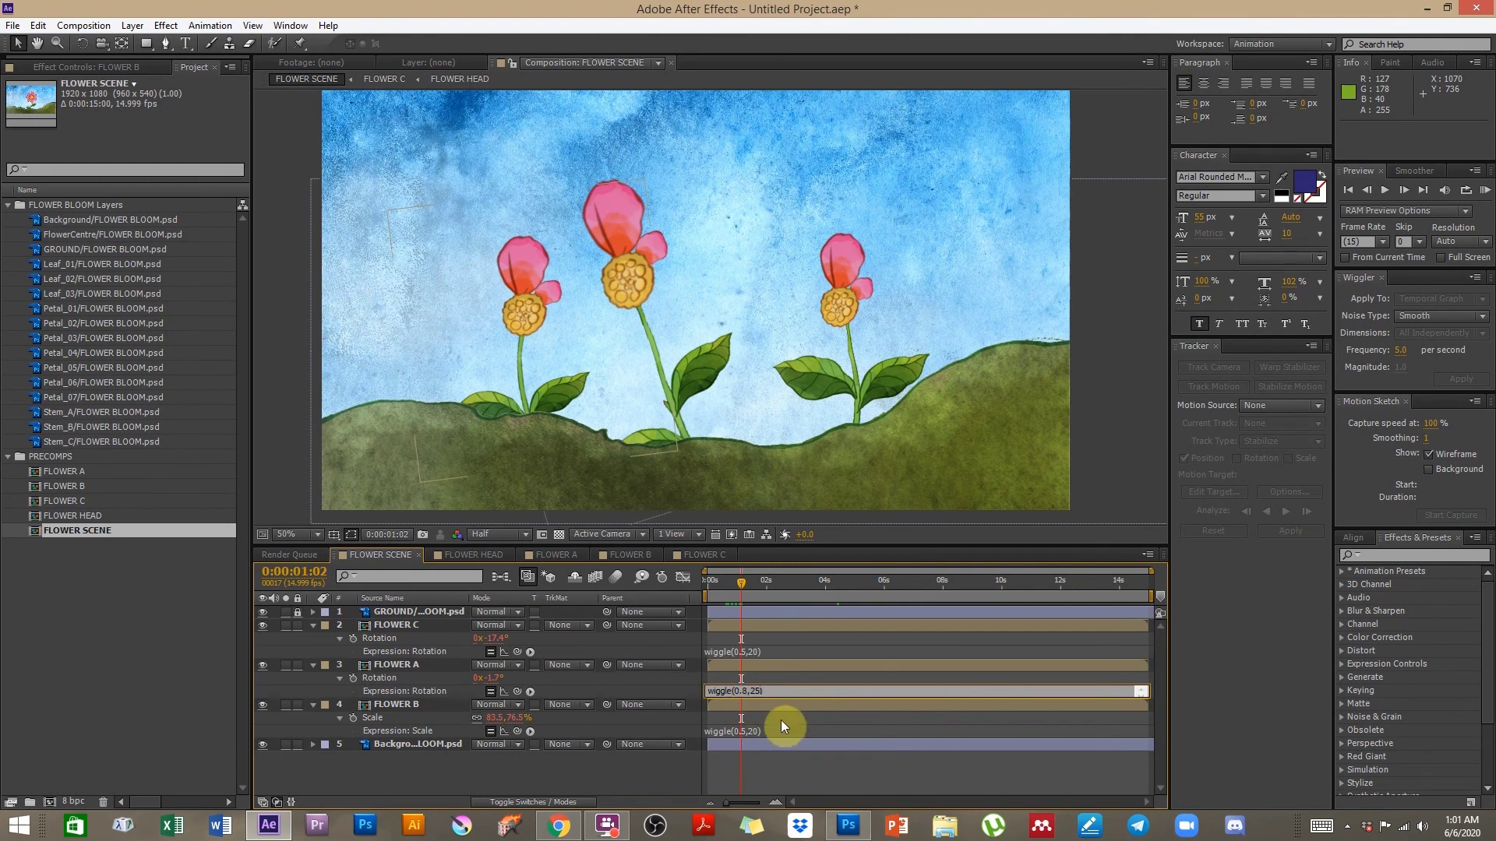
- Change FLOWER B's Scale expression to wiggle(1,16), scrub to 0:00:02:11 to check the motion and select FLOWER B
left_click(738, 730)
double_click(737, 731)
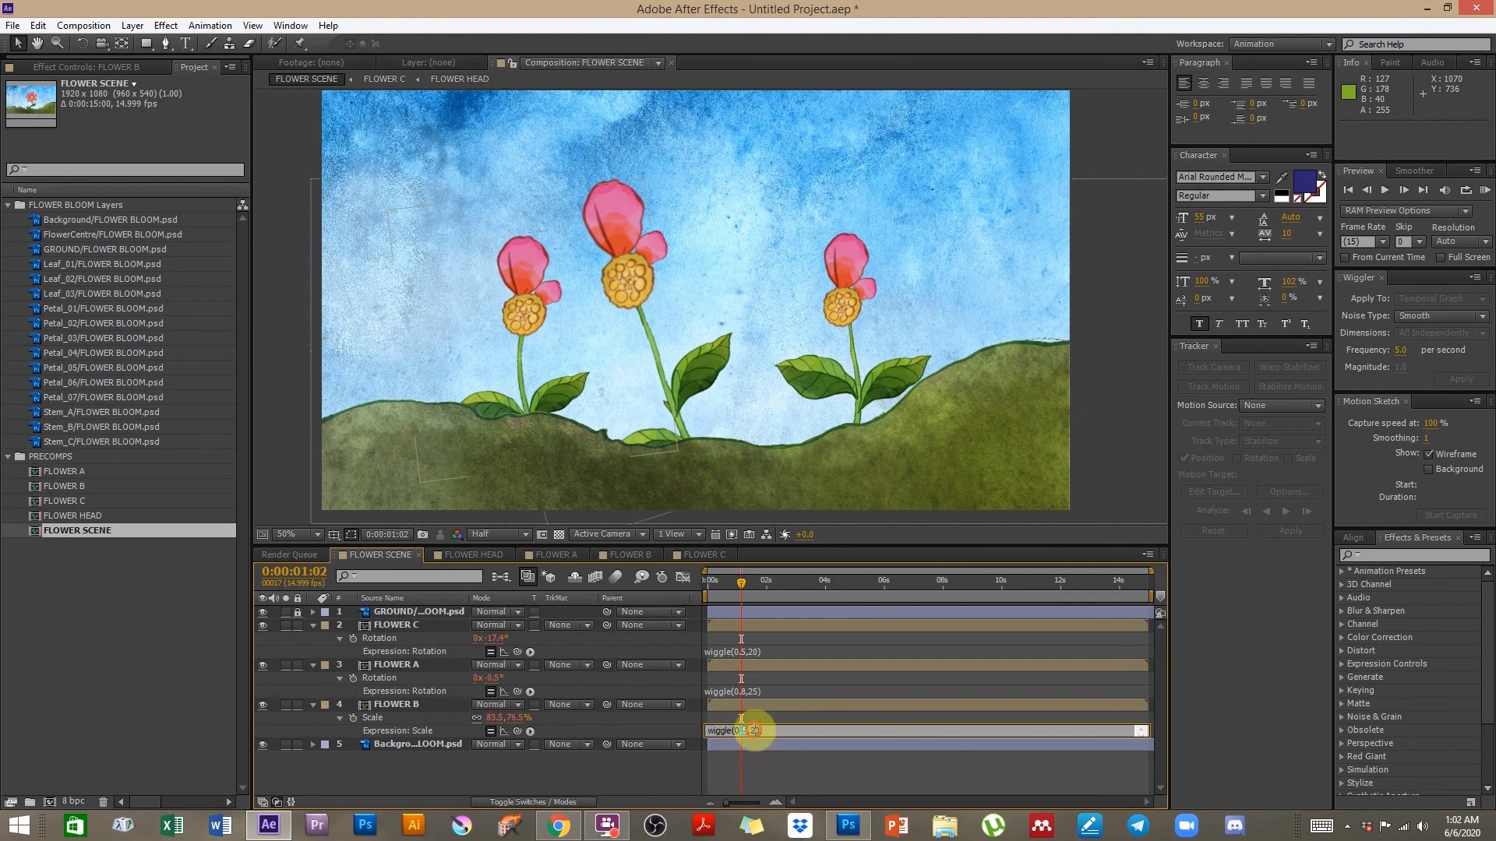
left_click(746, 732)
key("BackSpace")
key("BackSpace")
key("BackSpace")
type("1")
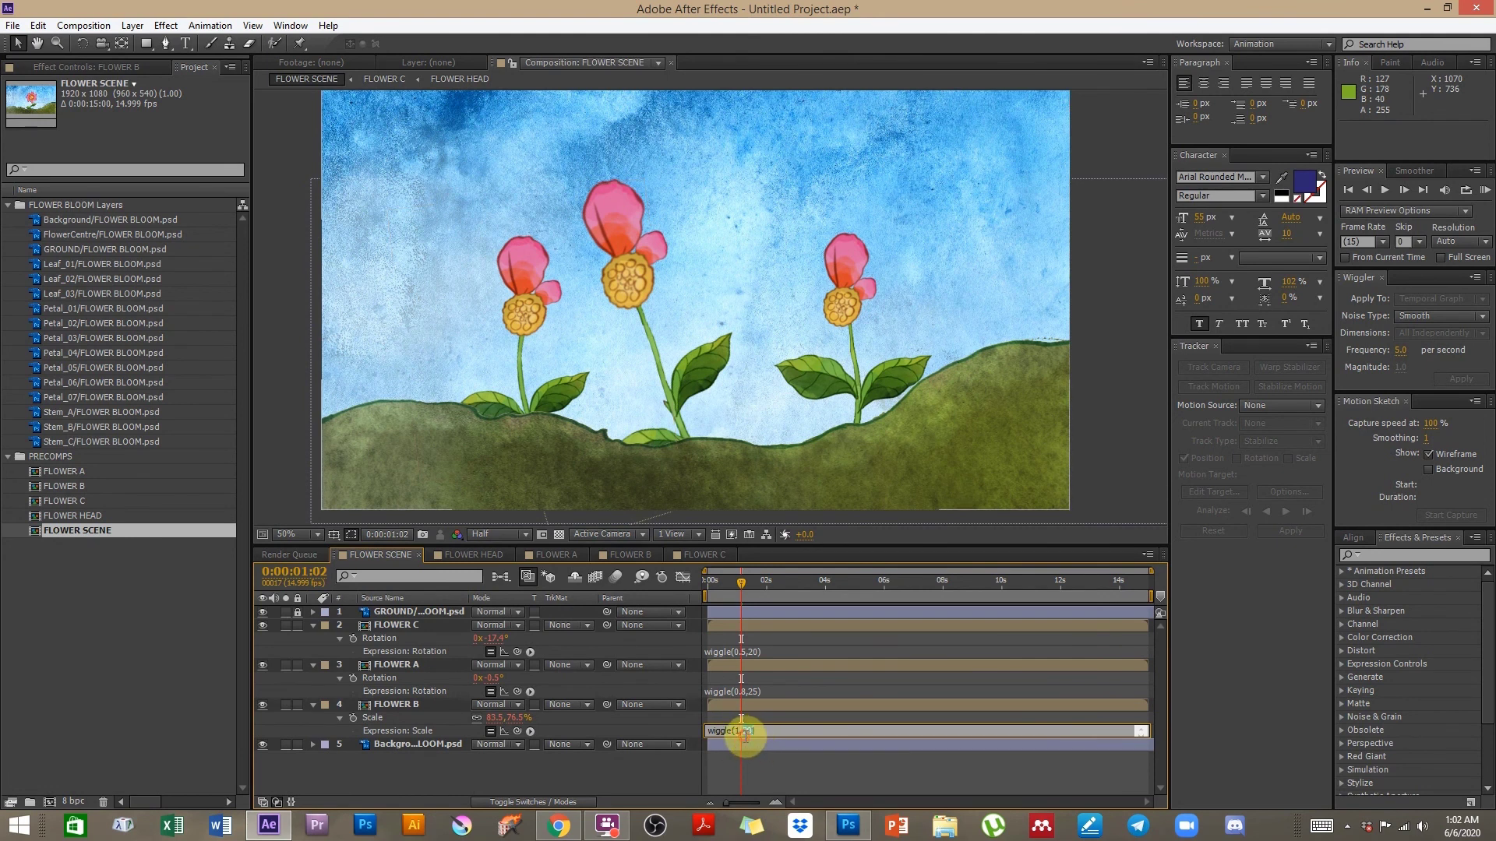
double_click(745, 733)
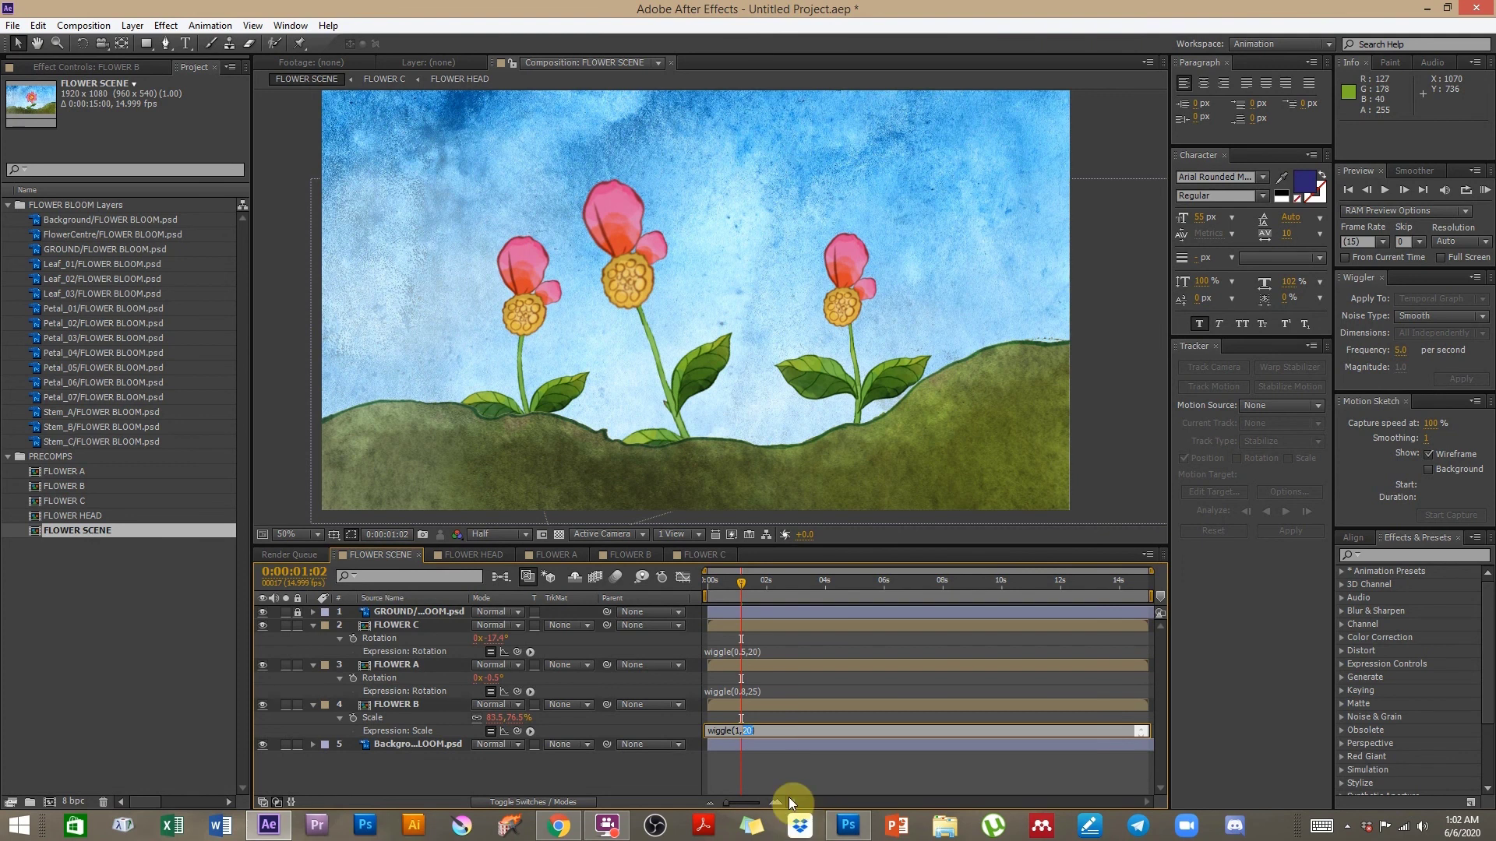
type("16")
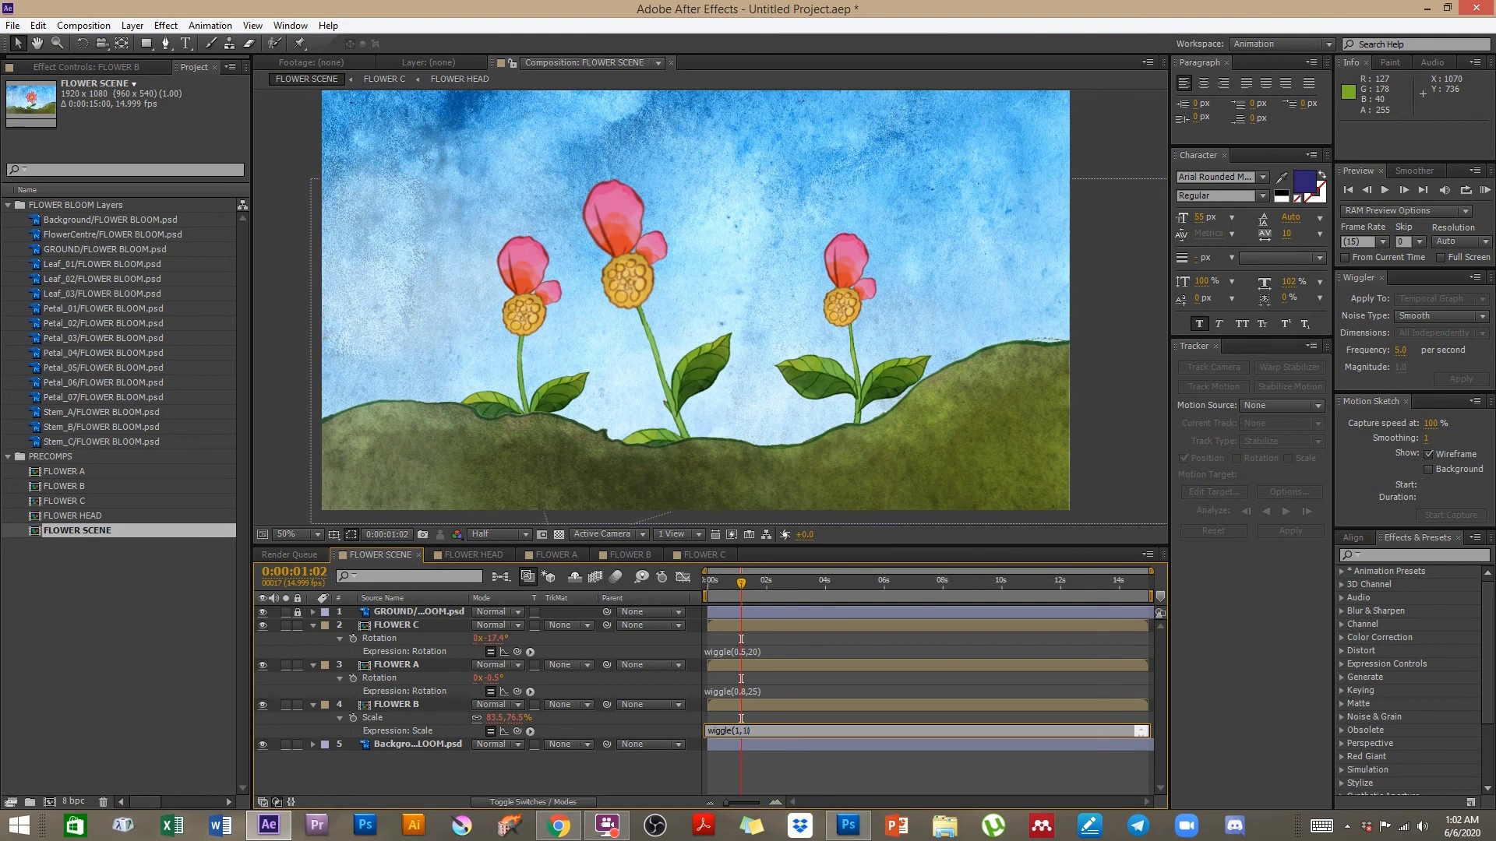
left_click(828, 772)
left_click_drag(709, 589, 788, 584)
left_click(394, 705)
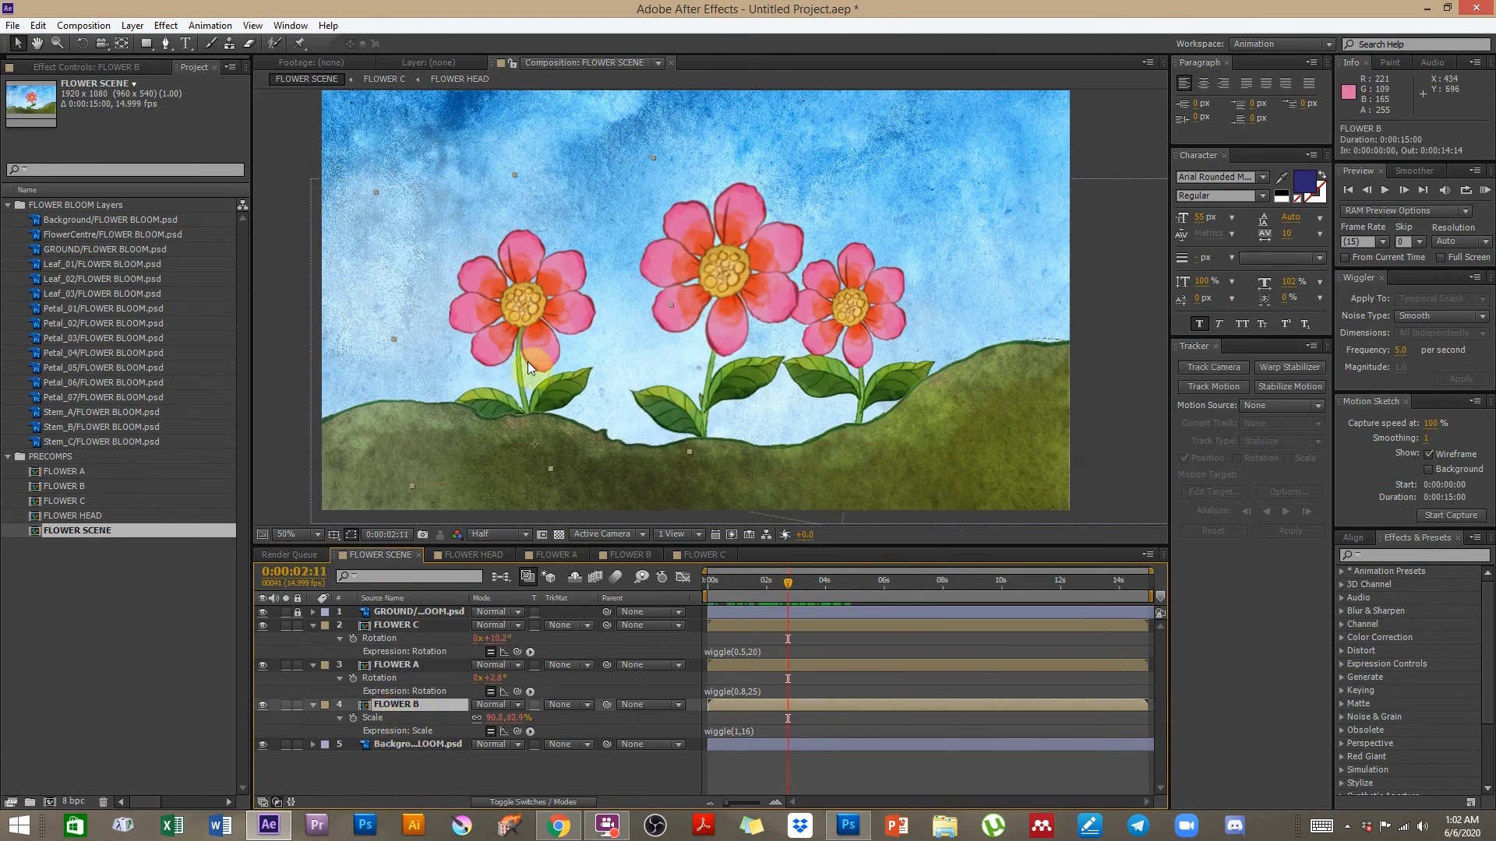
- Scrub FLOWER SCENE's timeline to 0:00:06:10 and back to 0:00:02:04 to review the swaying of the three flowers
left_click_drag(788, 586, 903, 581)
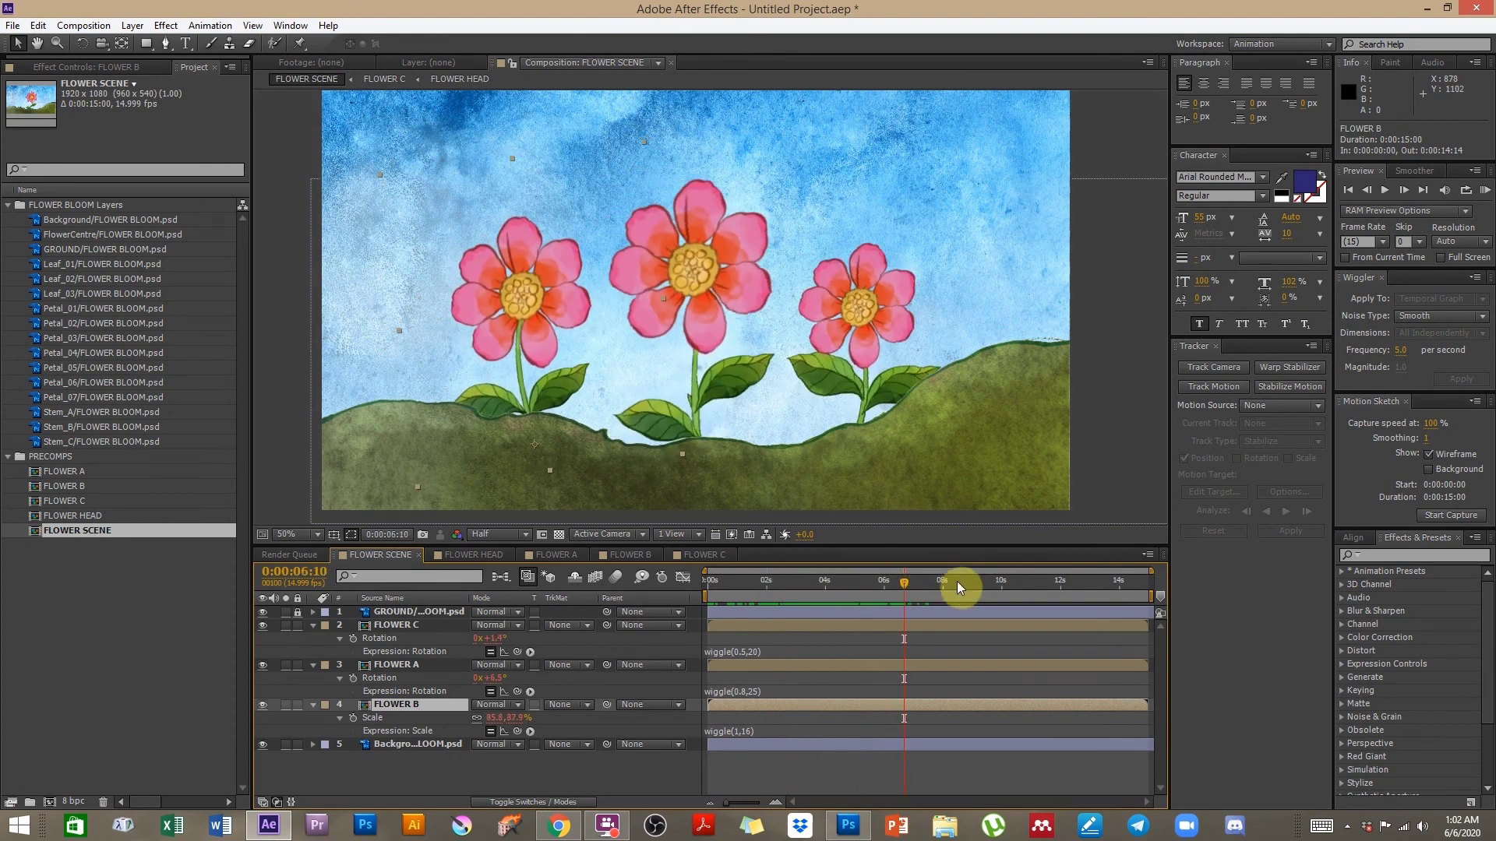
left_click(926, 590)
left_click_drag(814, 610, 775, 590)
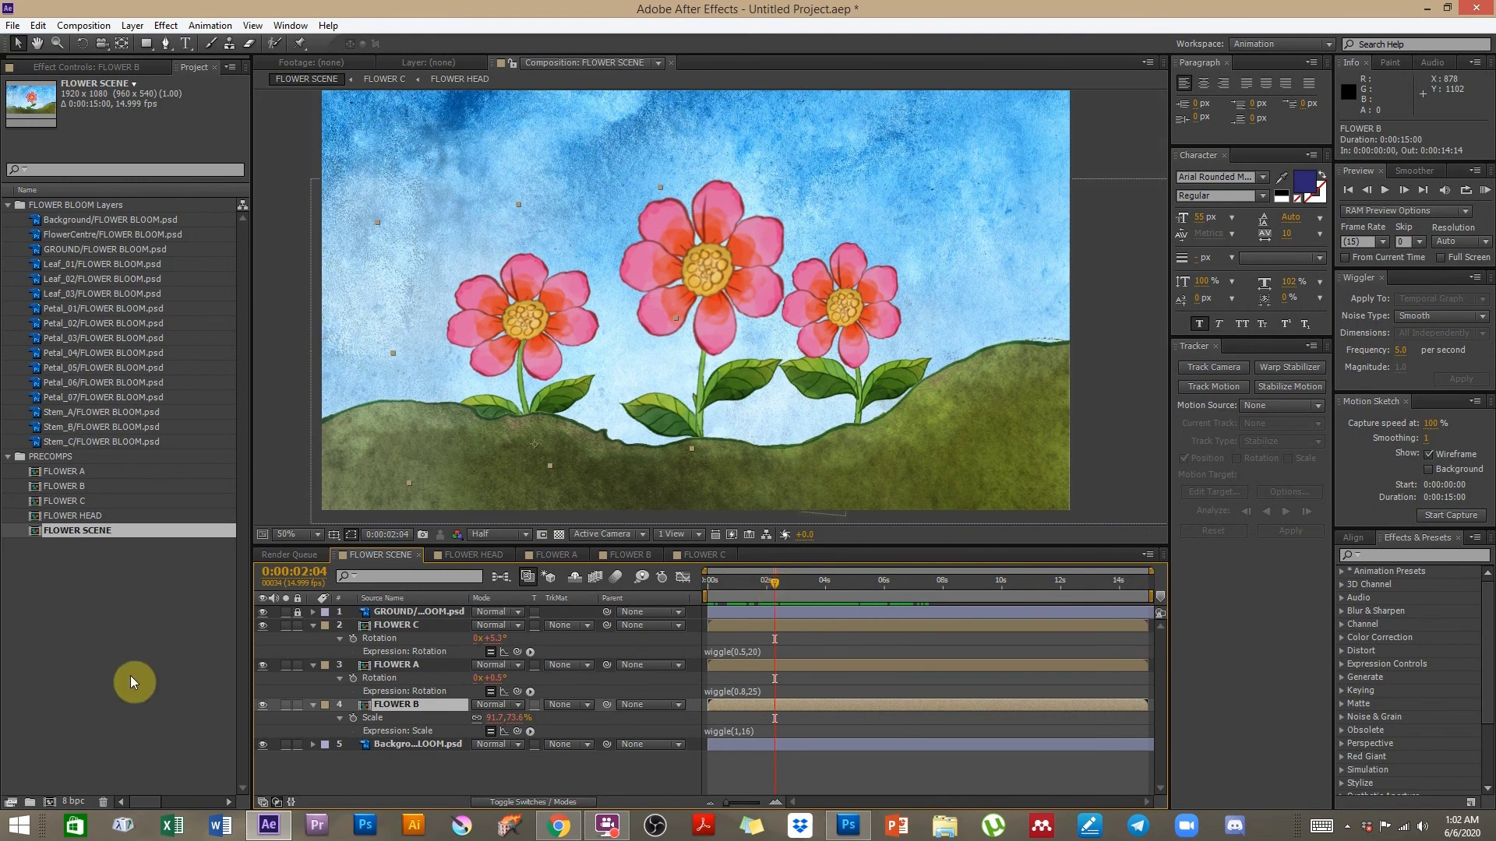
- Open the FLOWER HEAD precomp and go to 0:00:01:00 to review its petal bloom animation
left_click(101, 685)
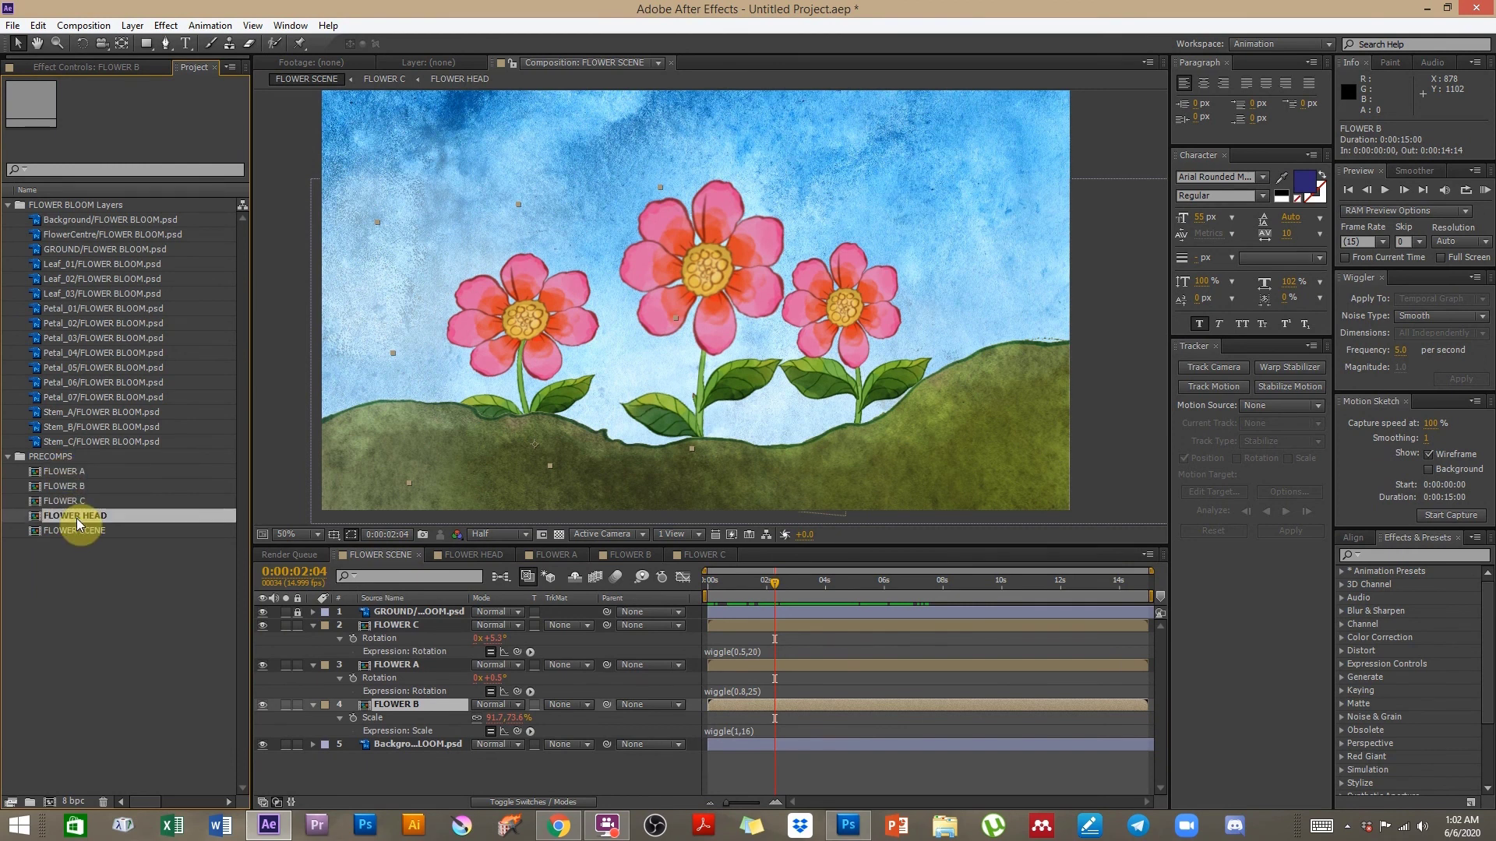
double_click(73, 515)
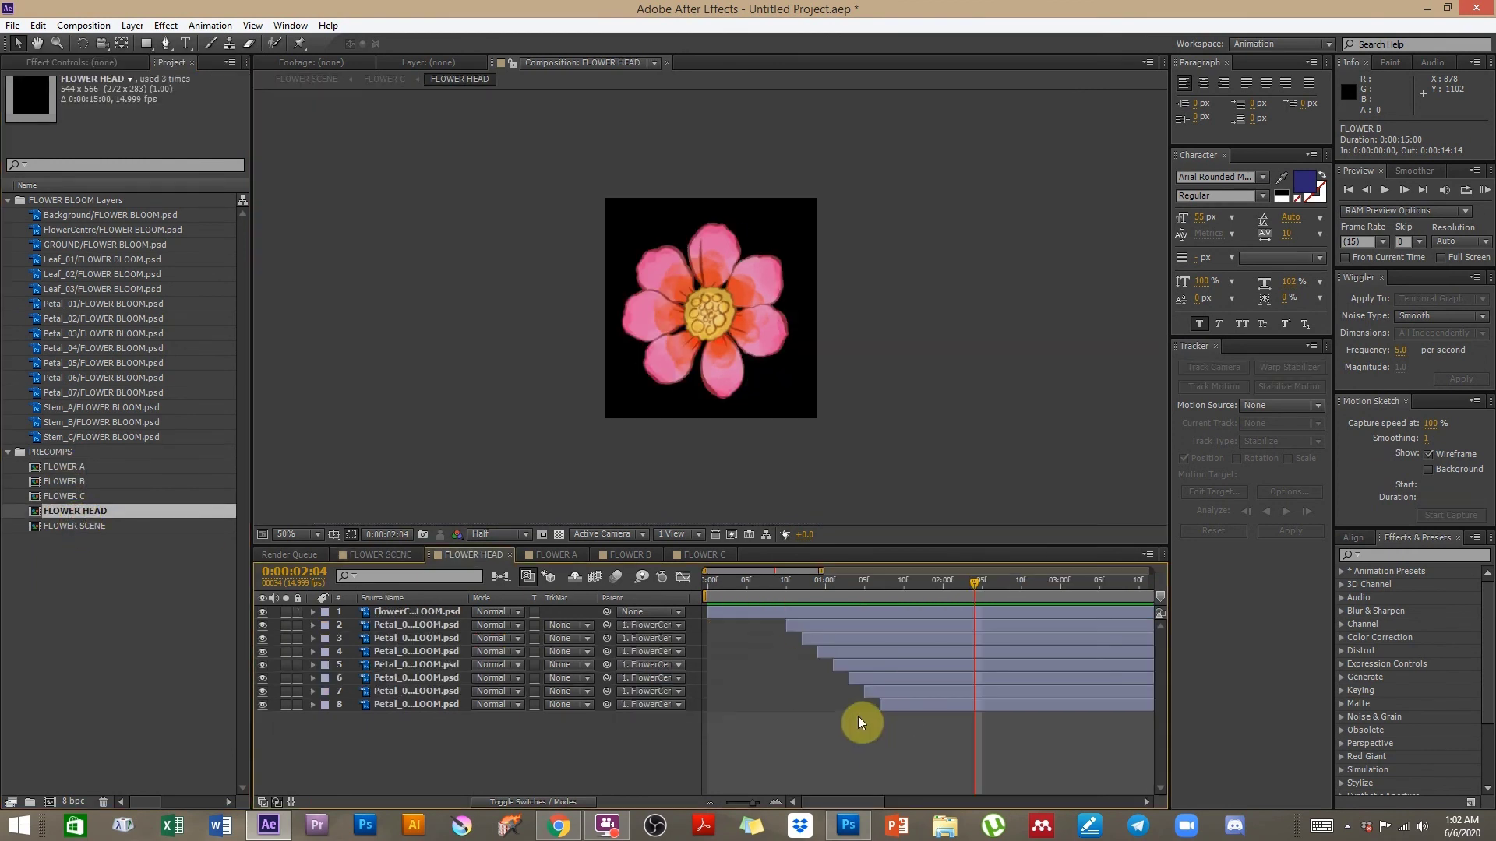
left_click(745, 592)
left_click(826, 592)
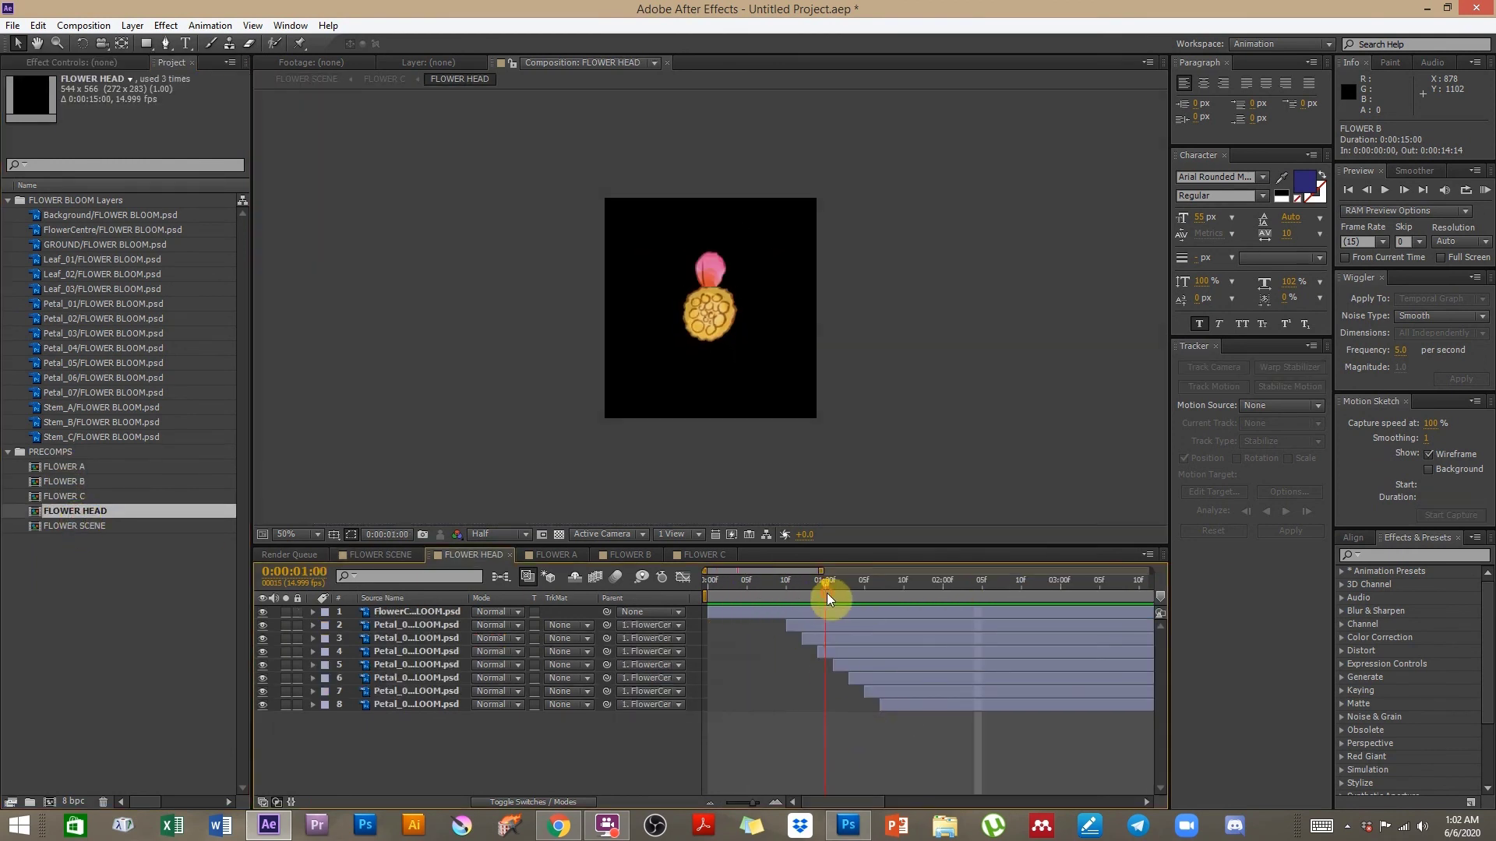
- Review the FLOWER A, FLOWER B and FLOWER C precomps in turn and return to FLOWER SCENE
double_click(68, 466)
double_click(69, 482)
double_click(70, 496)
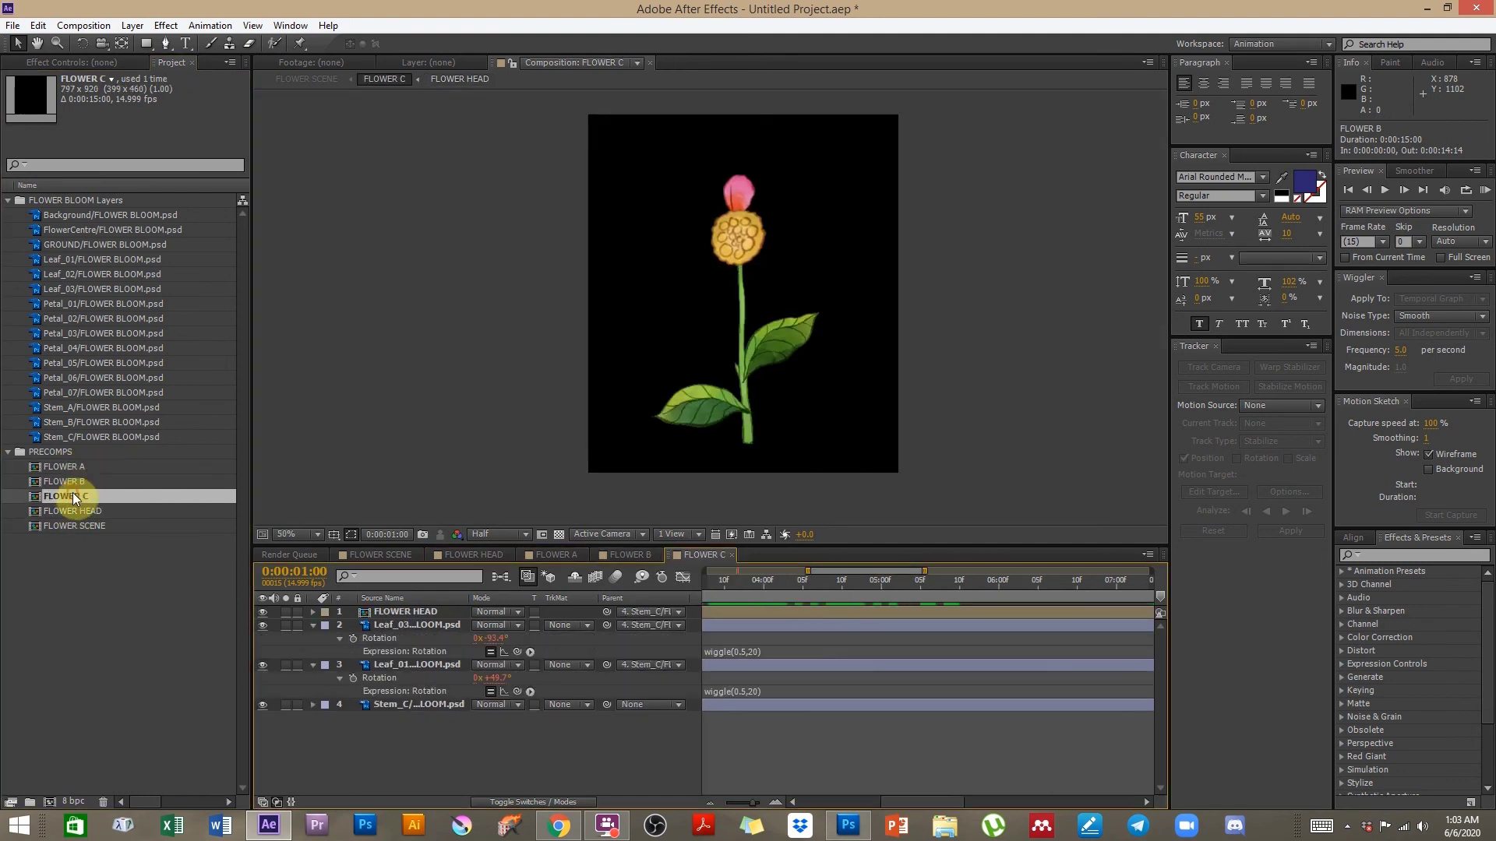
double_click(90, 527)
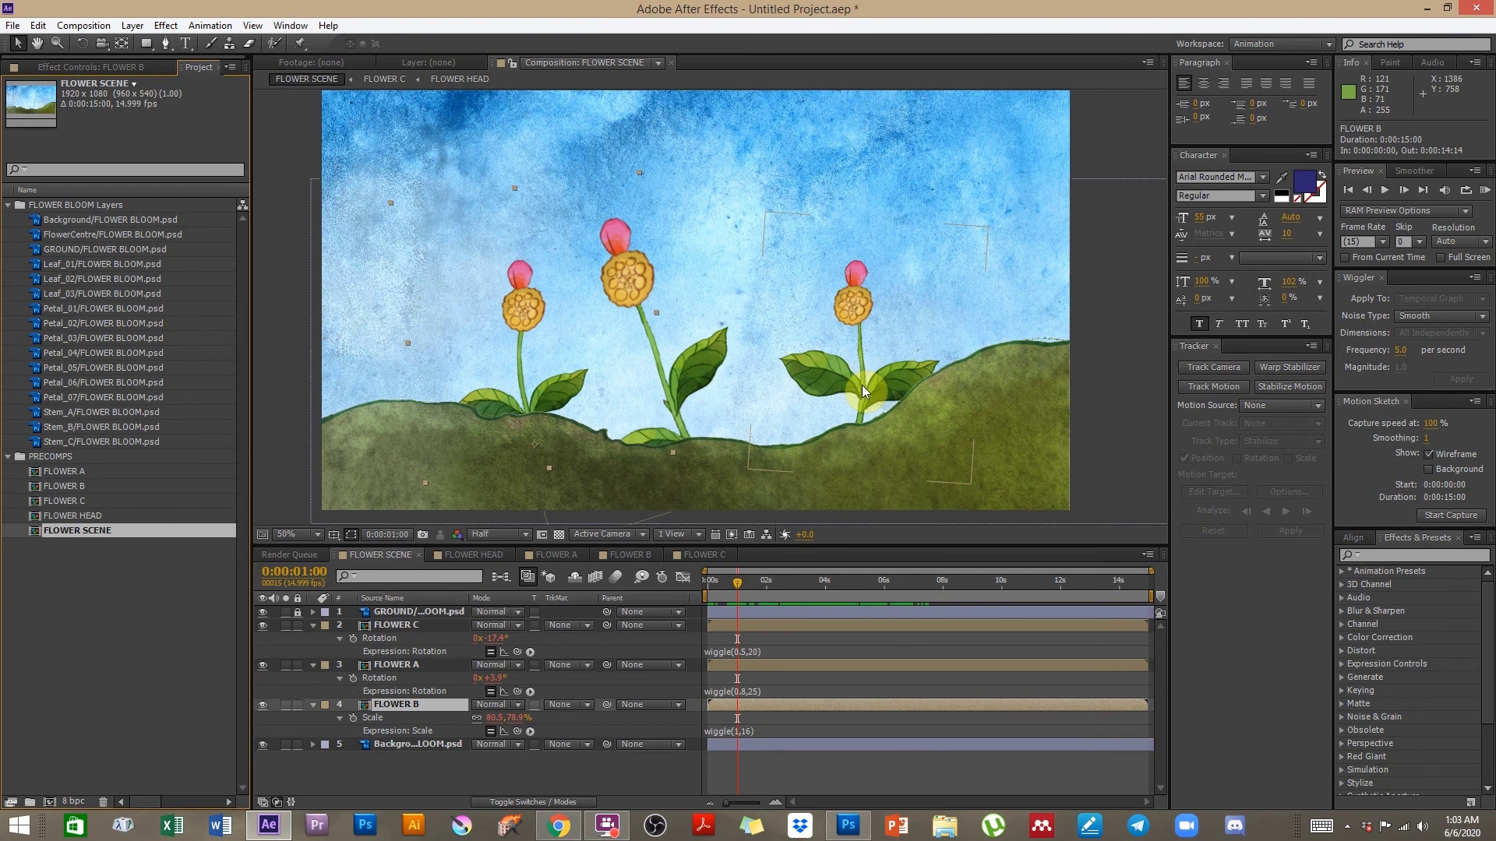
left_click(1142, 479)
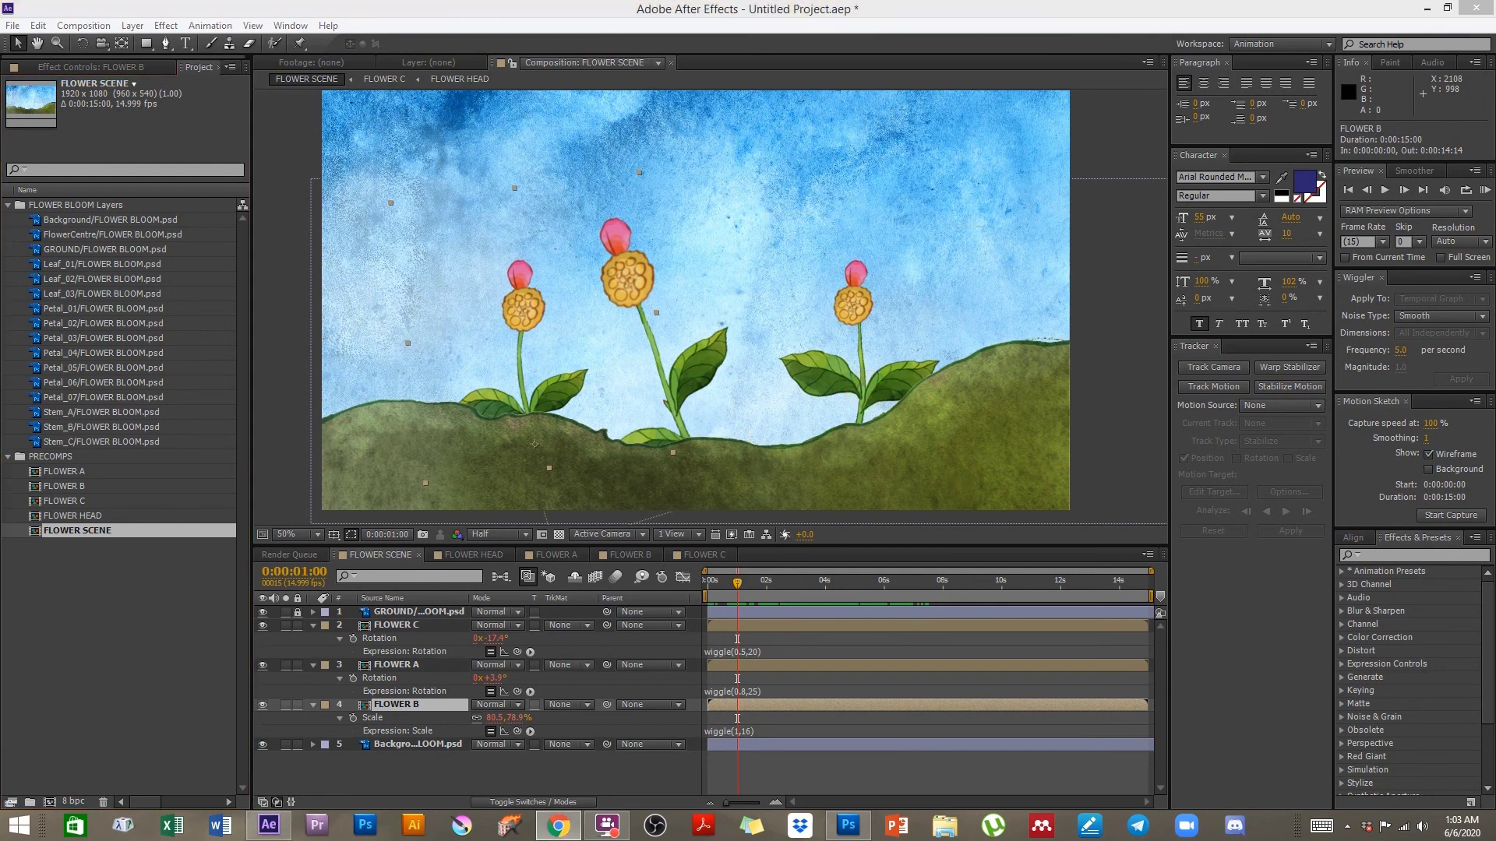